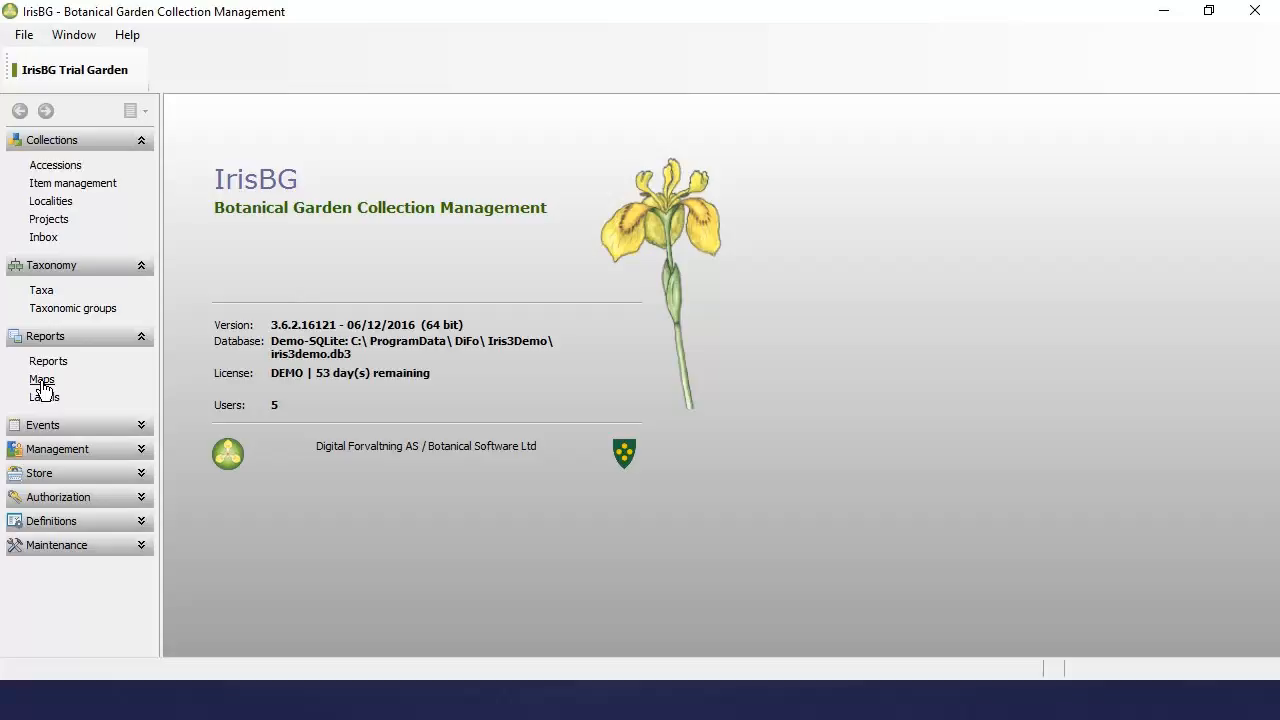
Step: Open the Maps list showing global maps Map01–Map02 and local maps Map03, Map04 and MapHist01
{"action": "left_click", "coordinate": [41, 380]}
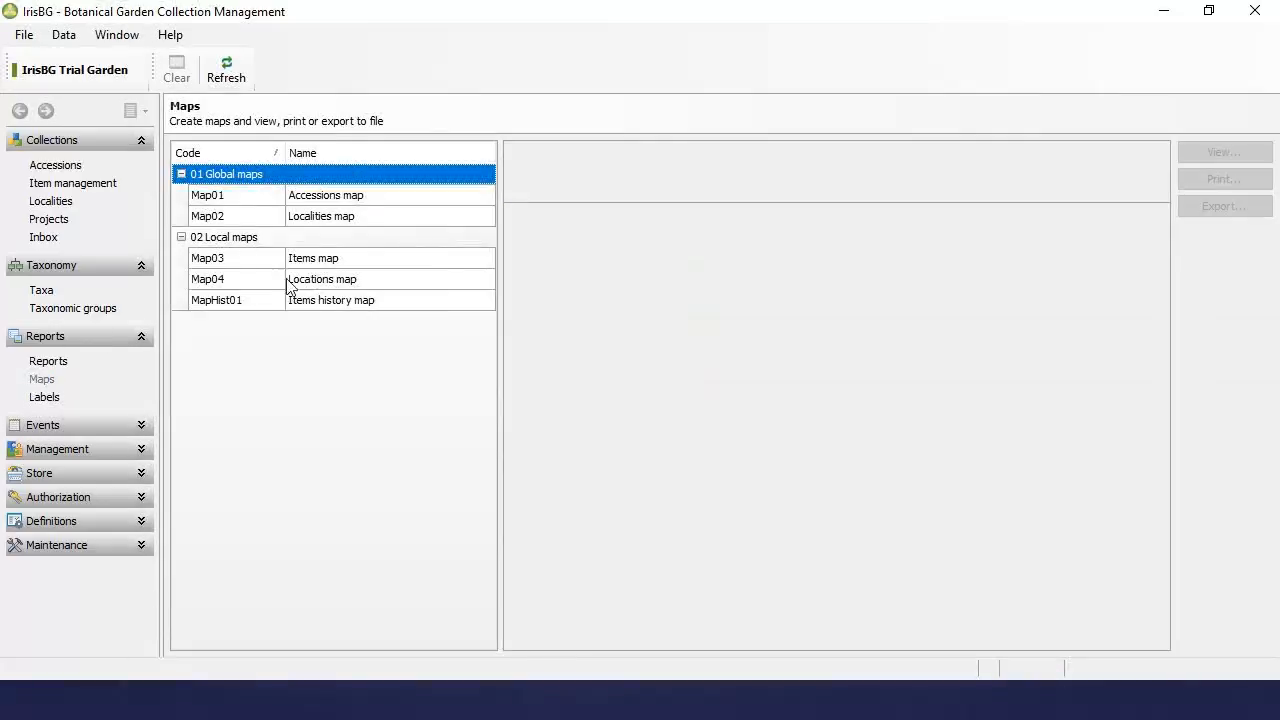
{"action": "left_click", "coordinate": [56, 364]}
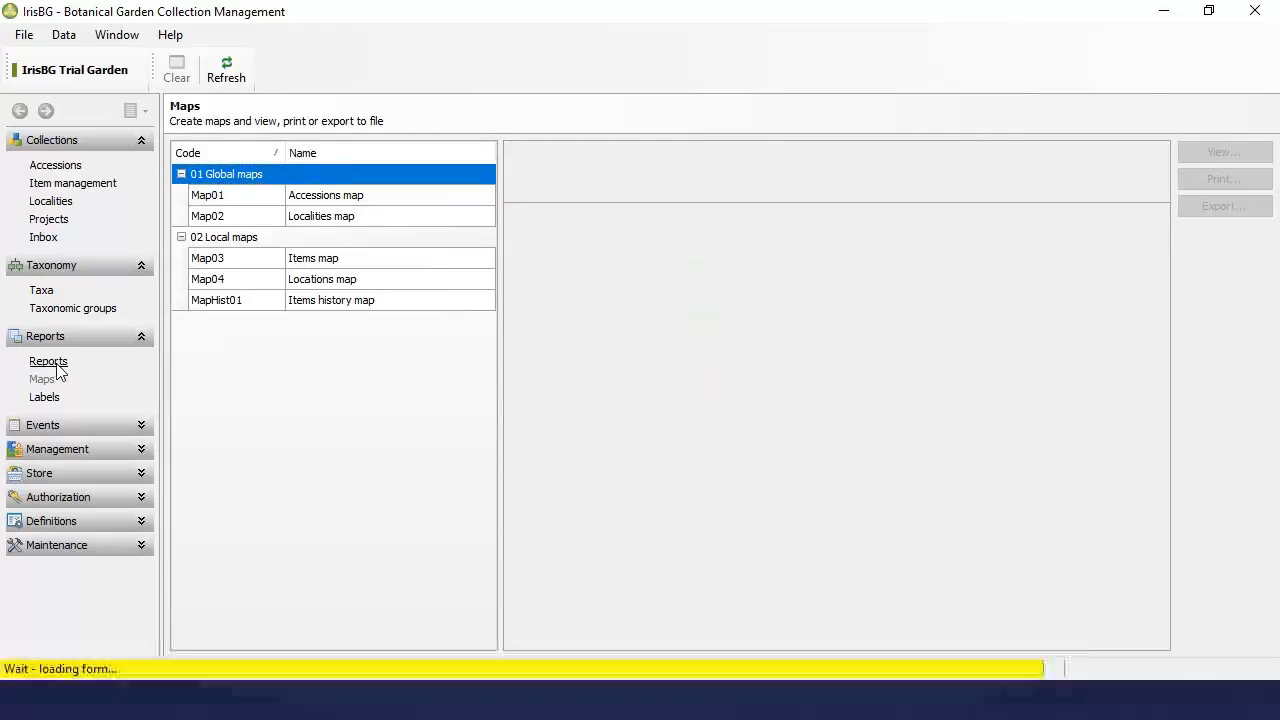
{"action": "left_click", "coordinate": [181, 174]}
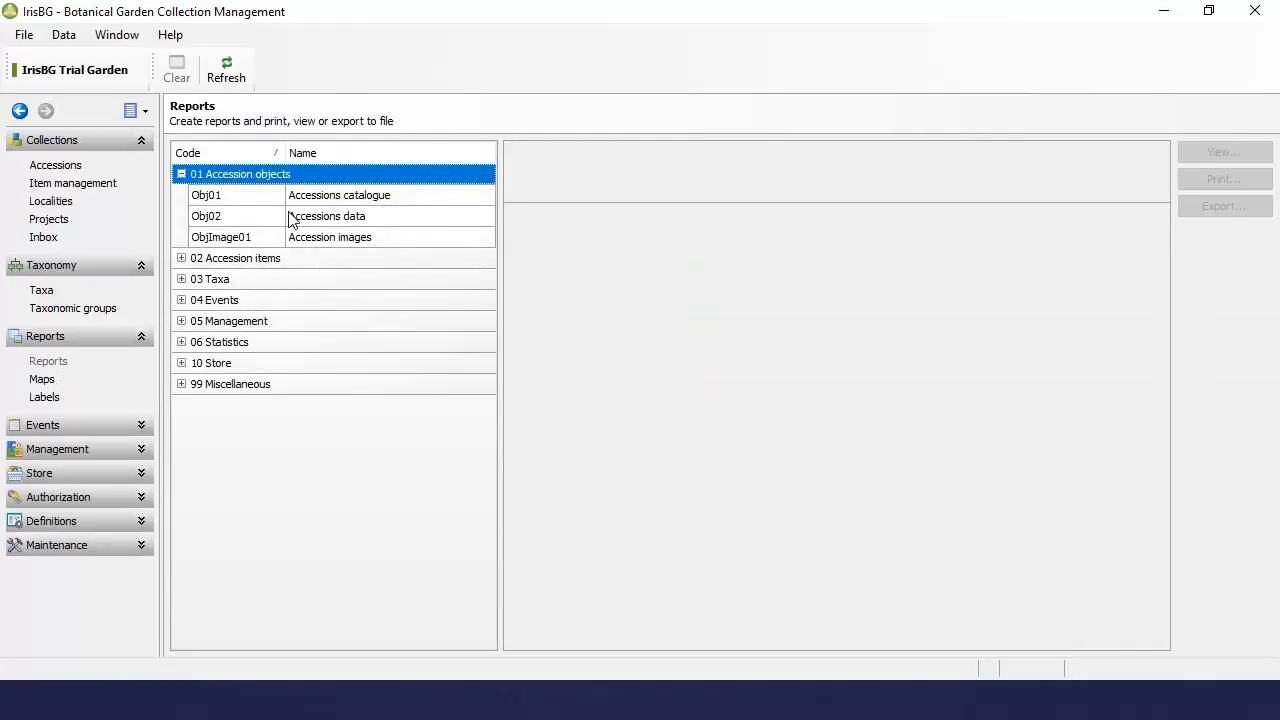
{"action": "left_click", "coordinate": [42, 380]}
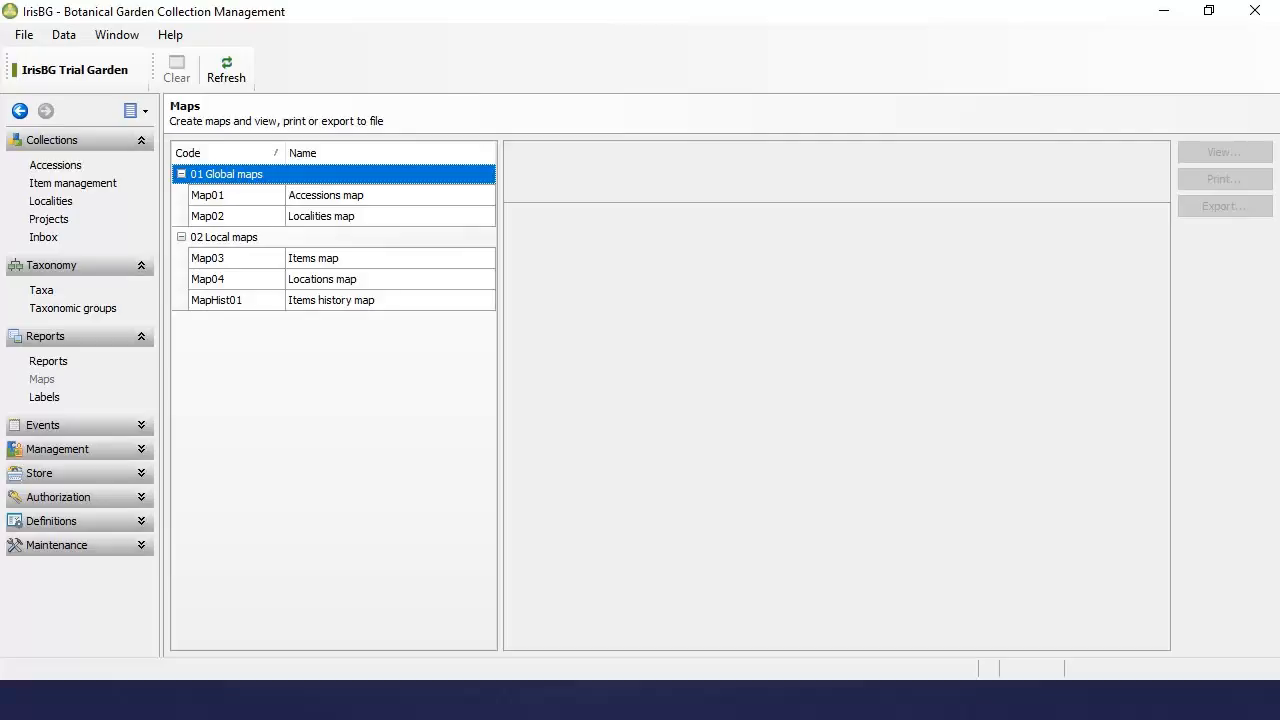
Step: Select the Map03 Items map to load its filters, with Item status type equal to Existing
{"action": "left_click", "coordinate": [288, 262]}
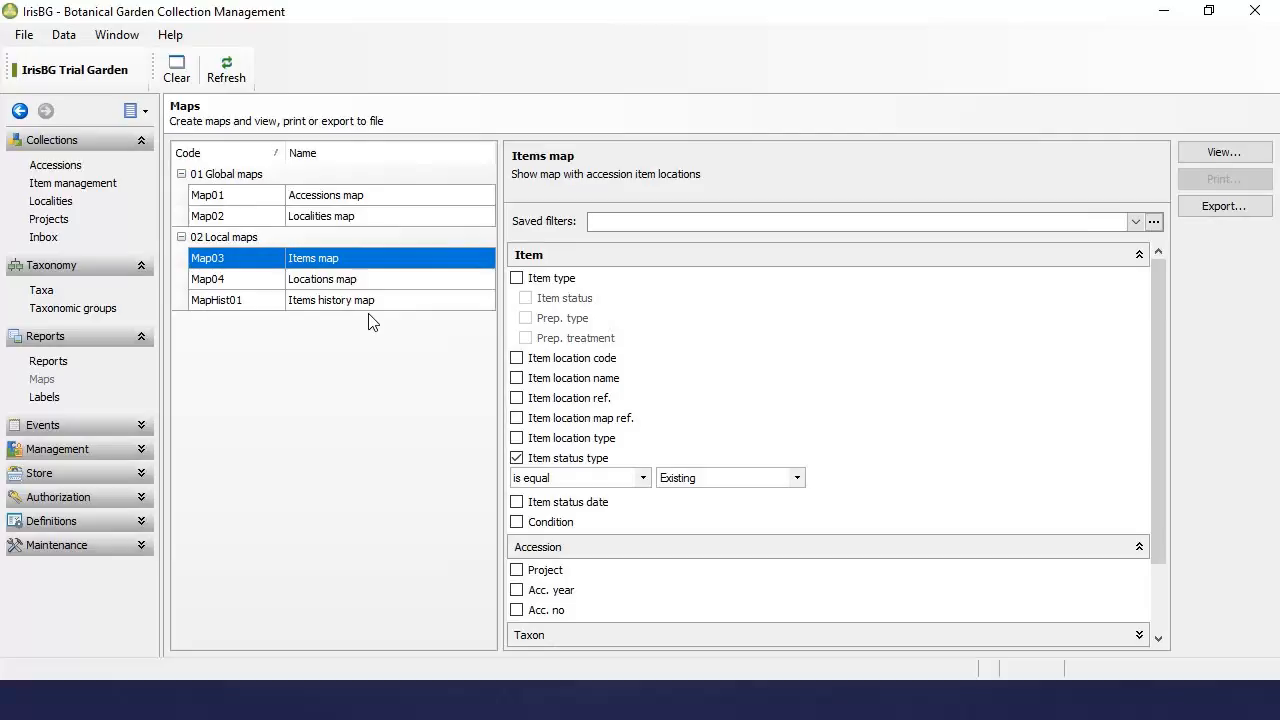
{"action": "double_click", "coordinate": [444, 263]}
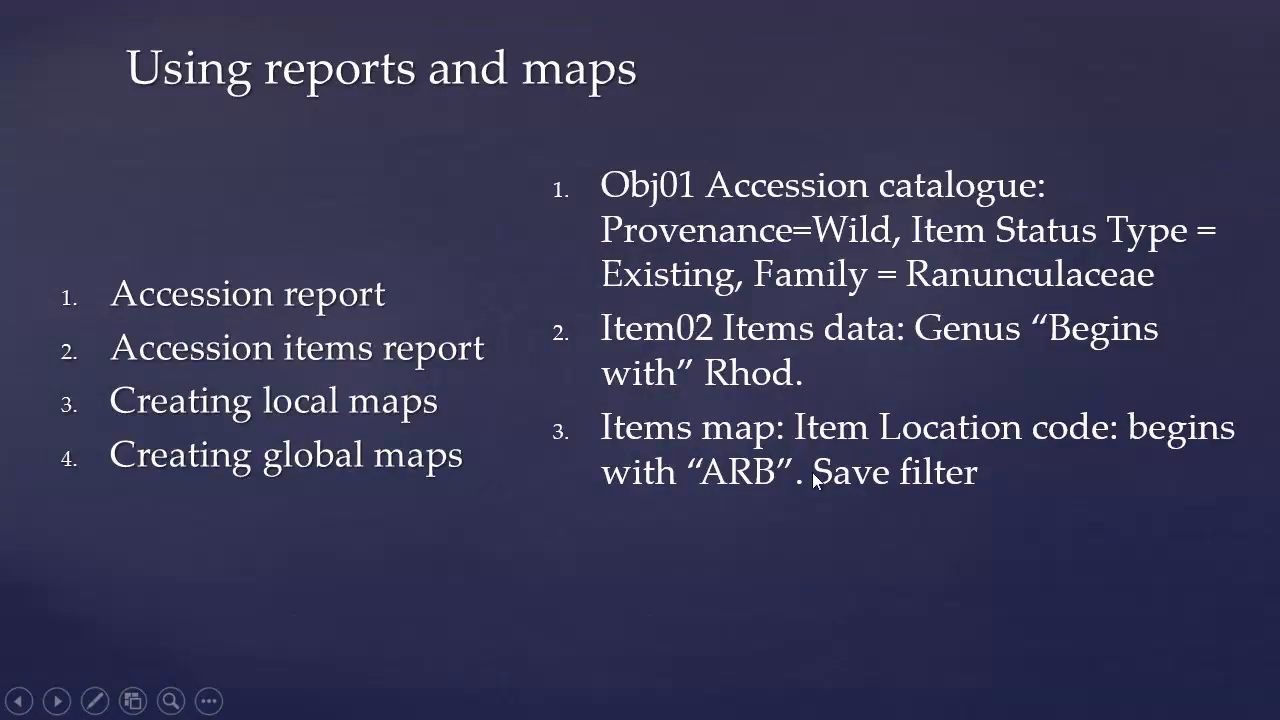
{"action": "key", "text": "alt+Tab"}
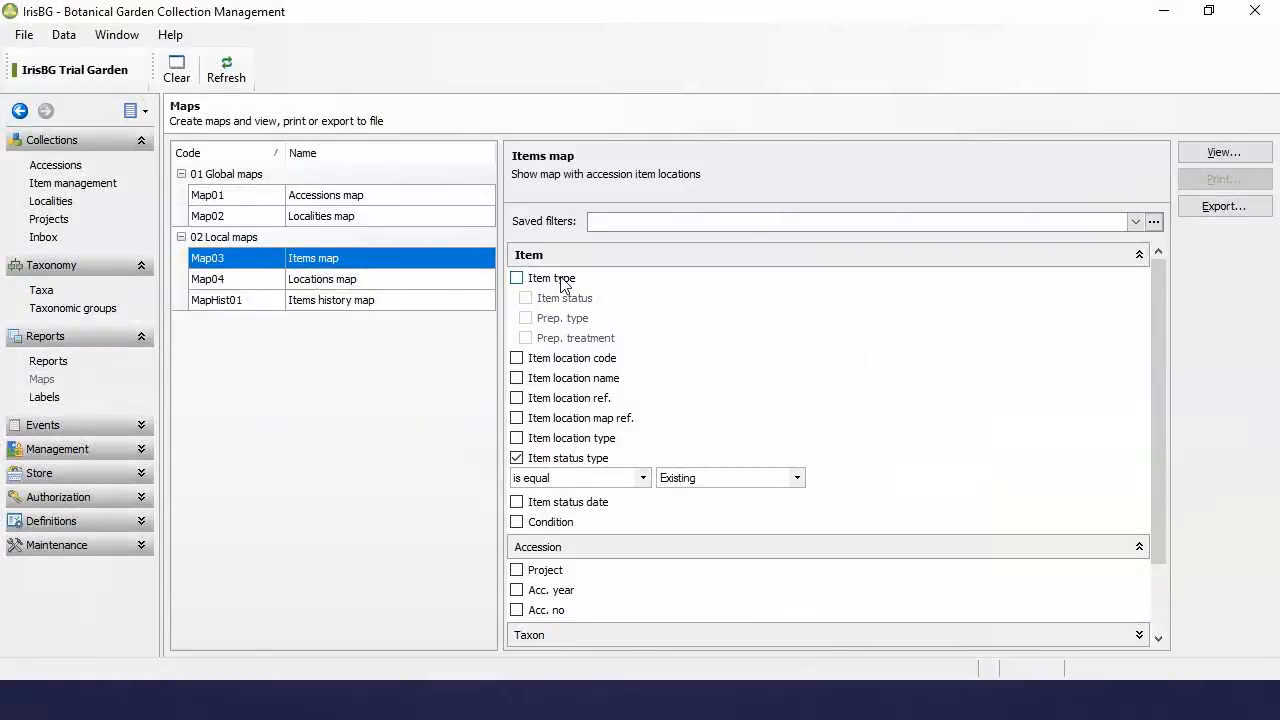
Step: Add an Item location code filter set to 'begins with' ARB* on the Items map
{"action": "left_click", "coordinate": [571, 360]}
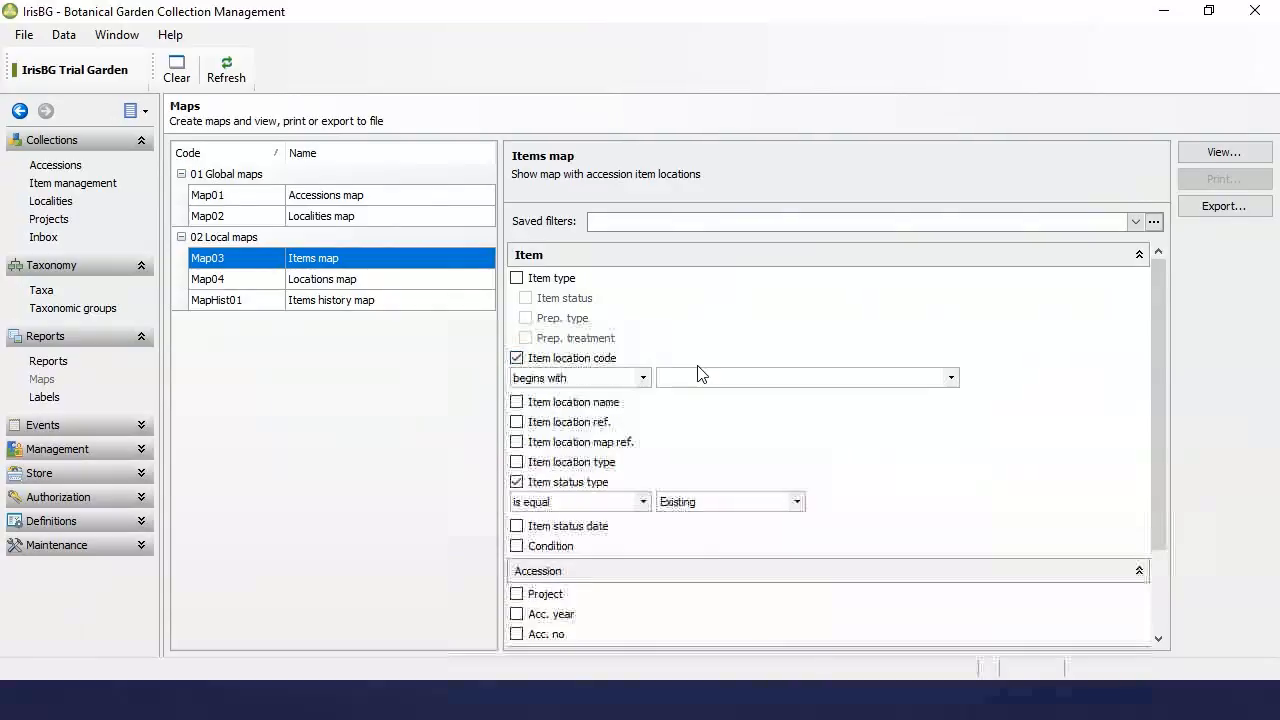
{"action": "left_click", "coordinate": [703, 378]}
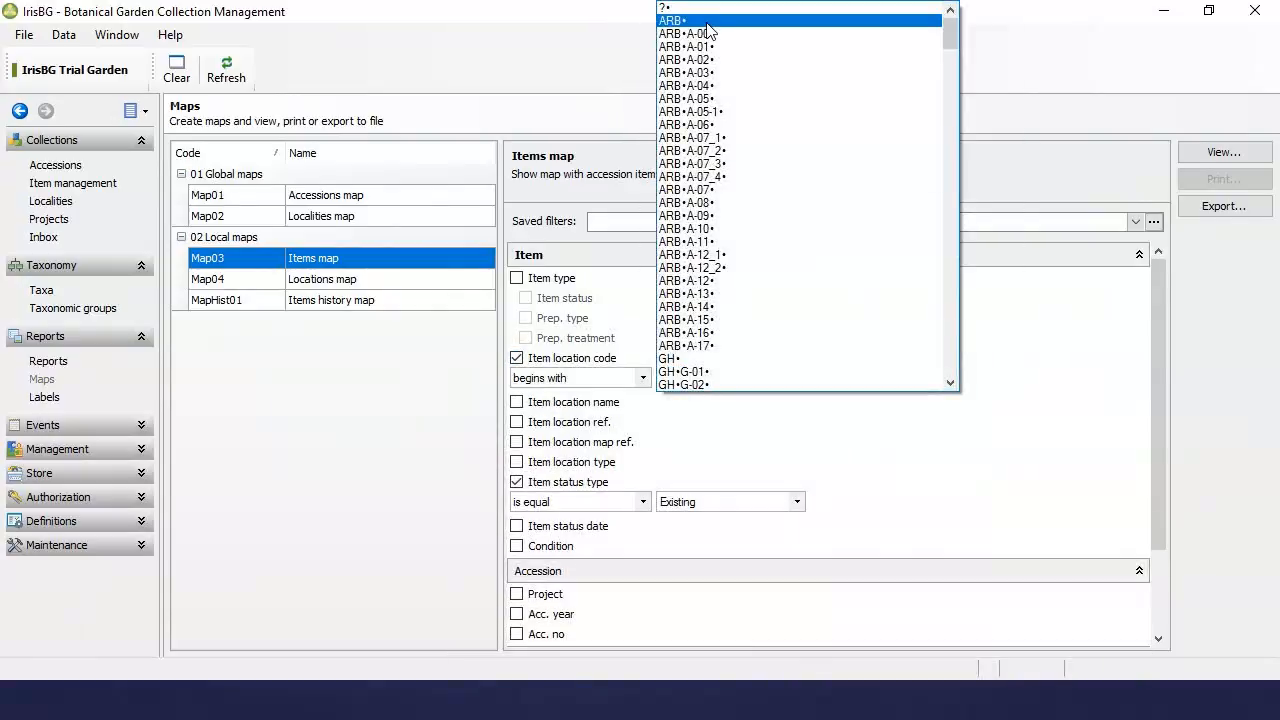
{"action": "left_click", "coordinate": [707, 22]}
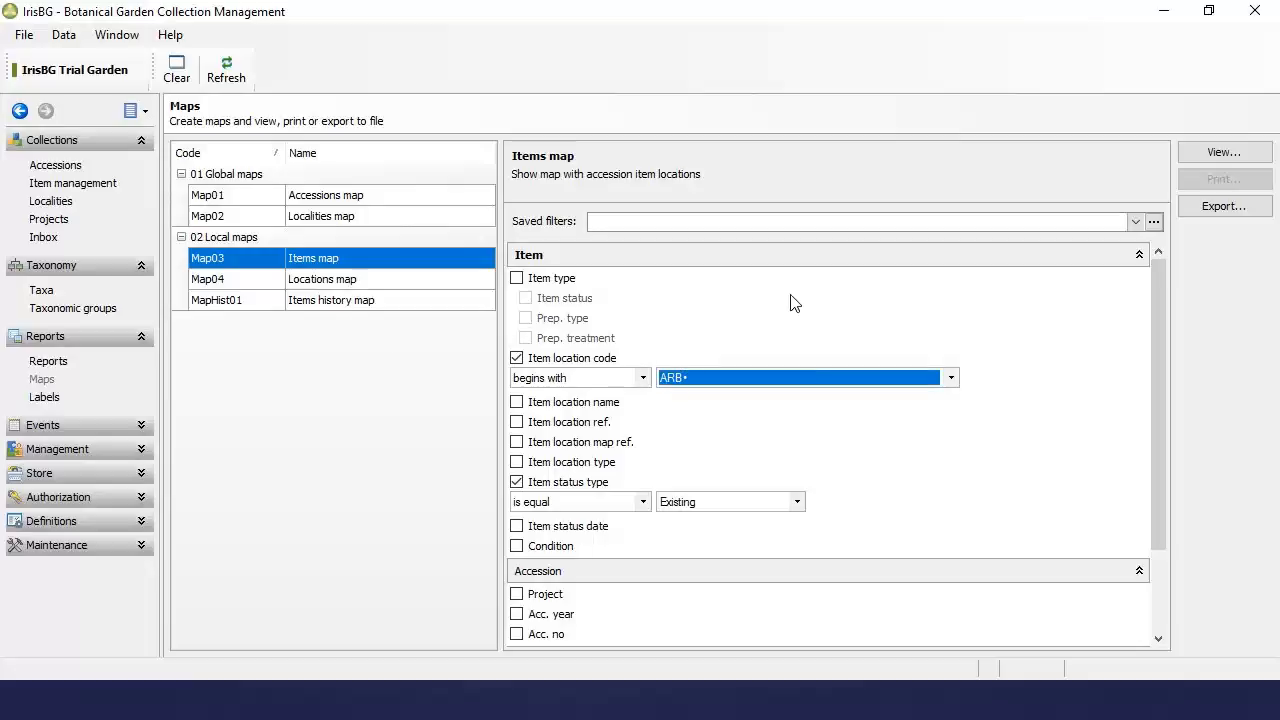
Step: Plot the 25 existing ARB items on the Google satellite map and read their info bubbles
{"action": "left_click", "coordinate": [1204, 159]}
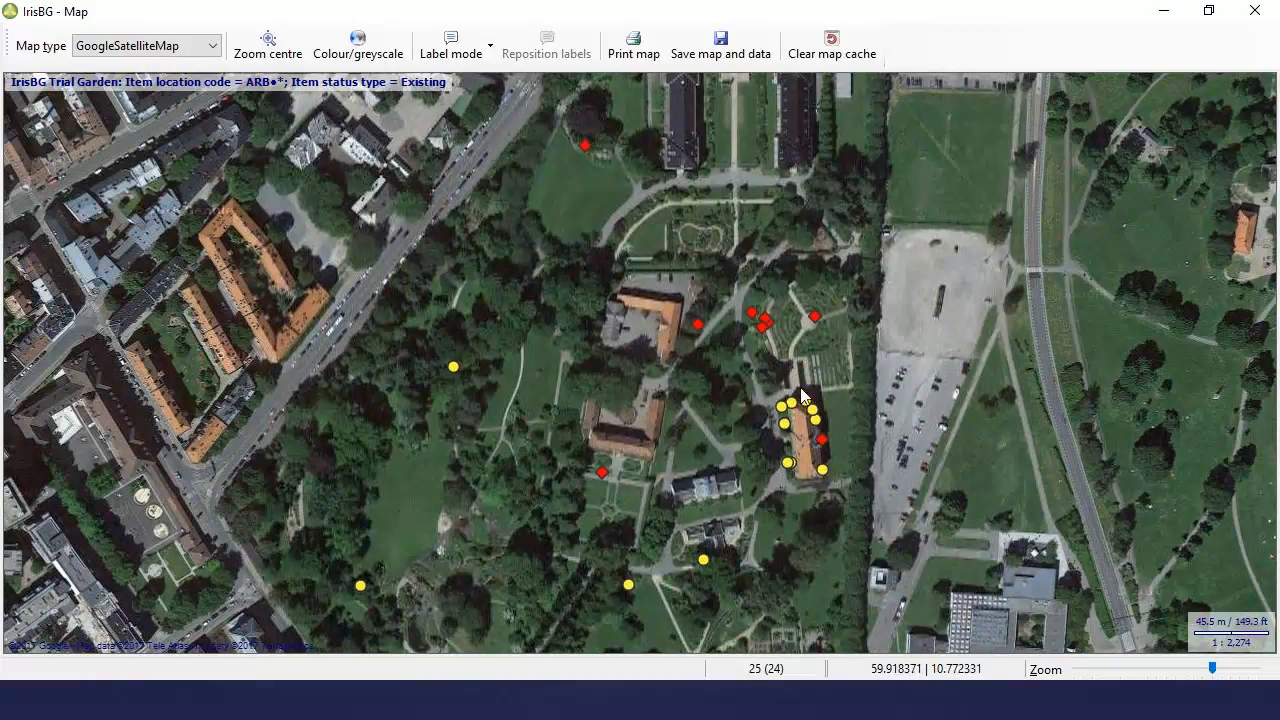
{"action": "mouse_move", "coordinate": [817, 428]}
{"action": "mouse_move", "coordinate": [698, 332]}
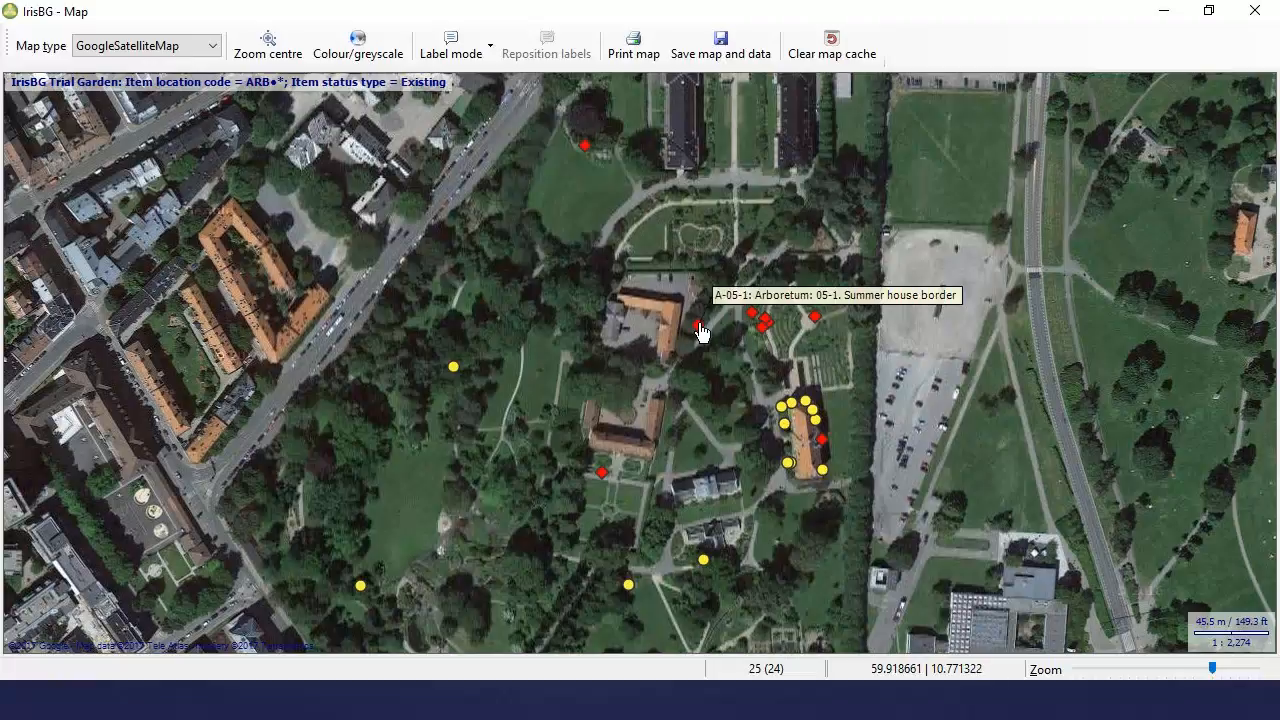
{"action": "mouse_move", "coordinate": [587, 156]}
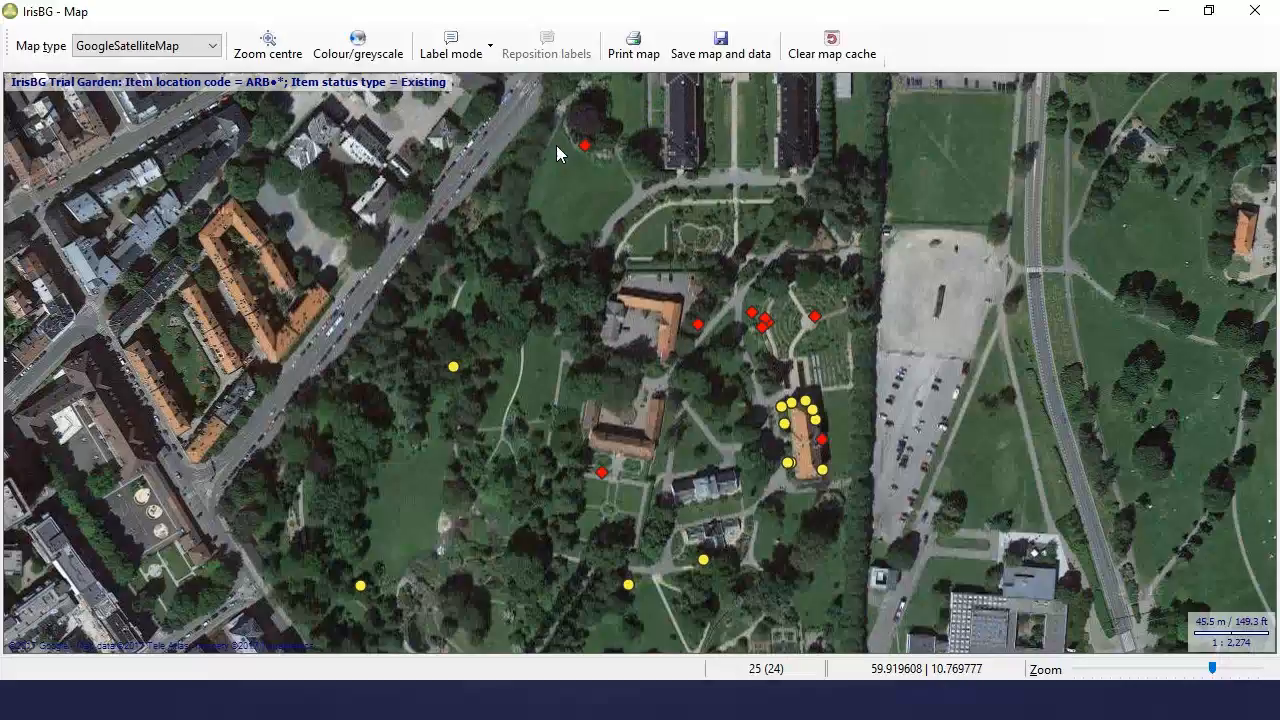
{"action": "mouse_move", "coordinate": [456, 372]}
{"action": "mouse_move", "coordinate": [648, 584]}
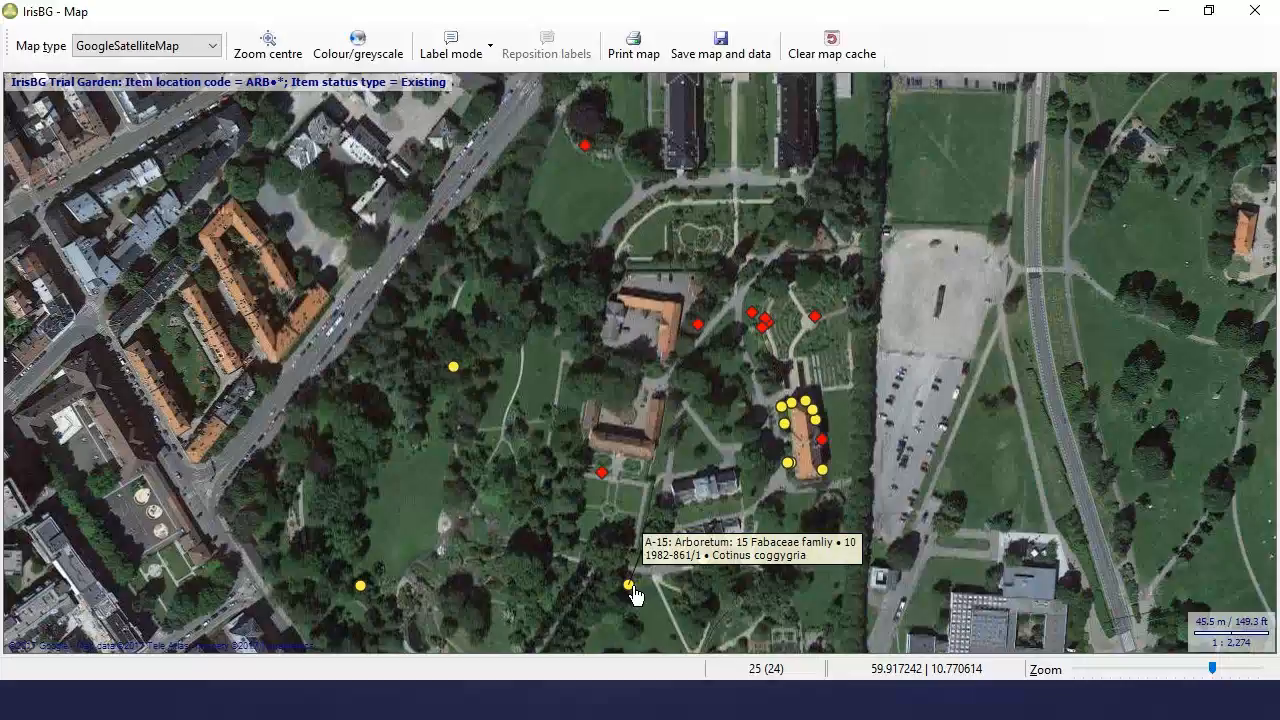
{"action": "mouse_move", "coordinate": [455, 371]}
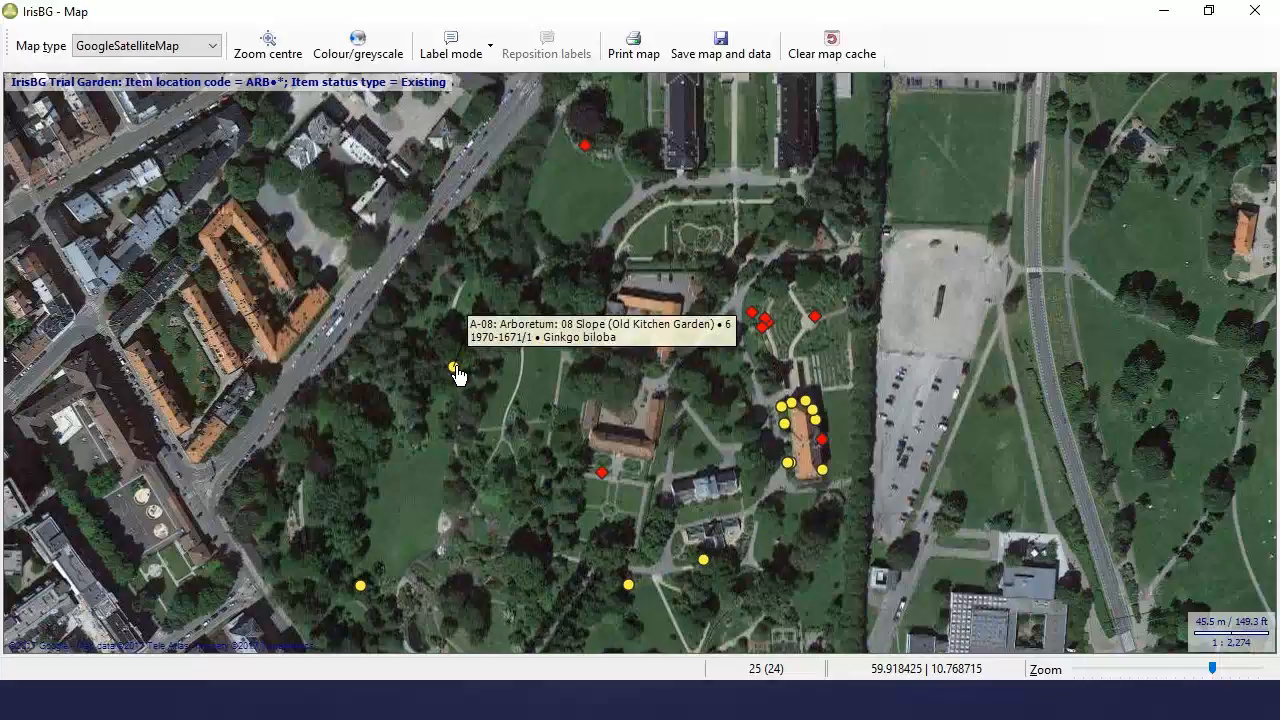
Step: Open the A-08 Ginkgo accession and view its items, then close it, discarding the trial specimen-count edit
{"action": "left_click", "coordinate": [455, 370]}
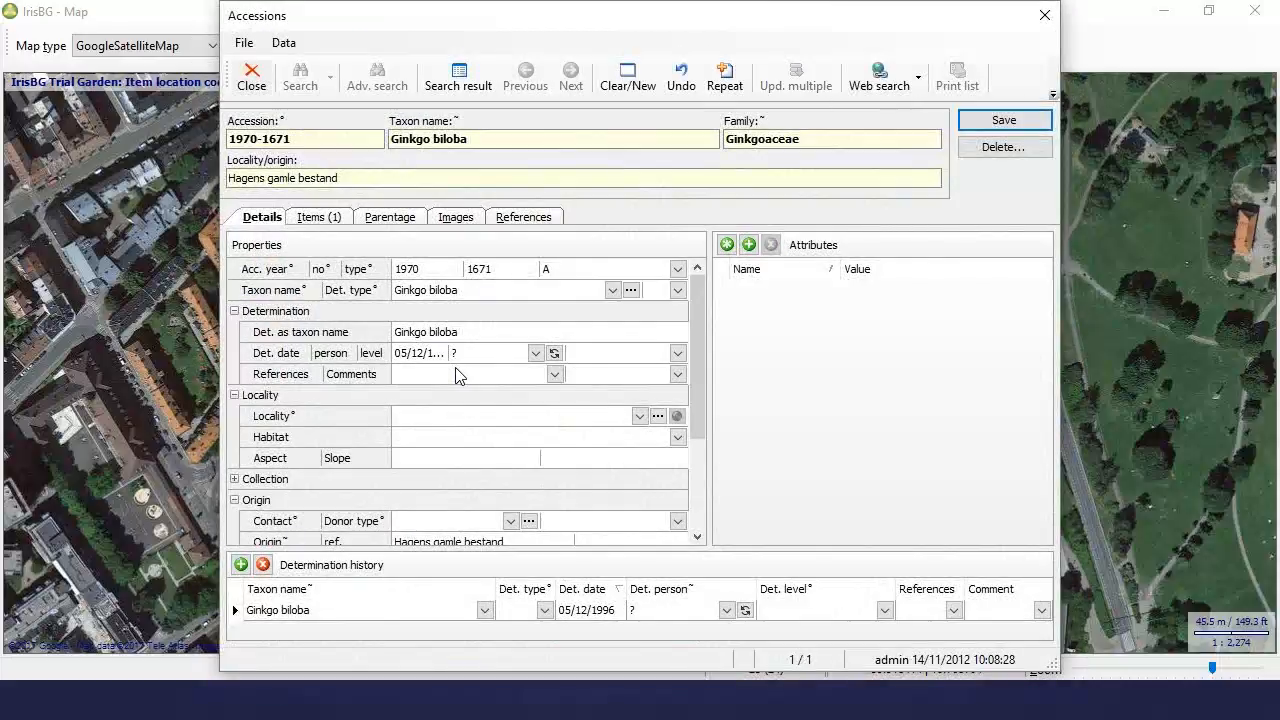
{"action": "left_click", "coordinate": [333, 219]}
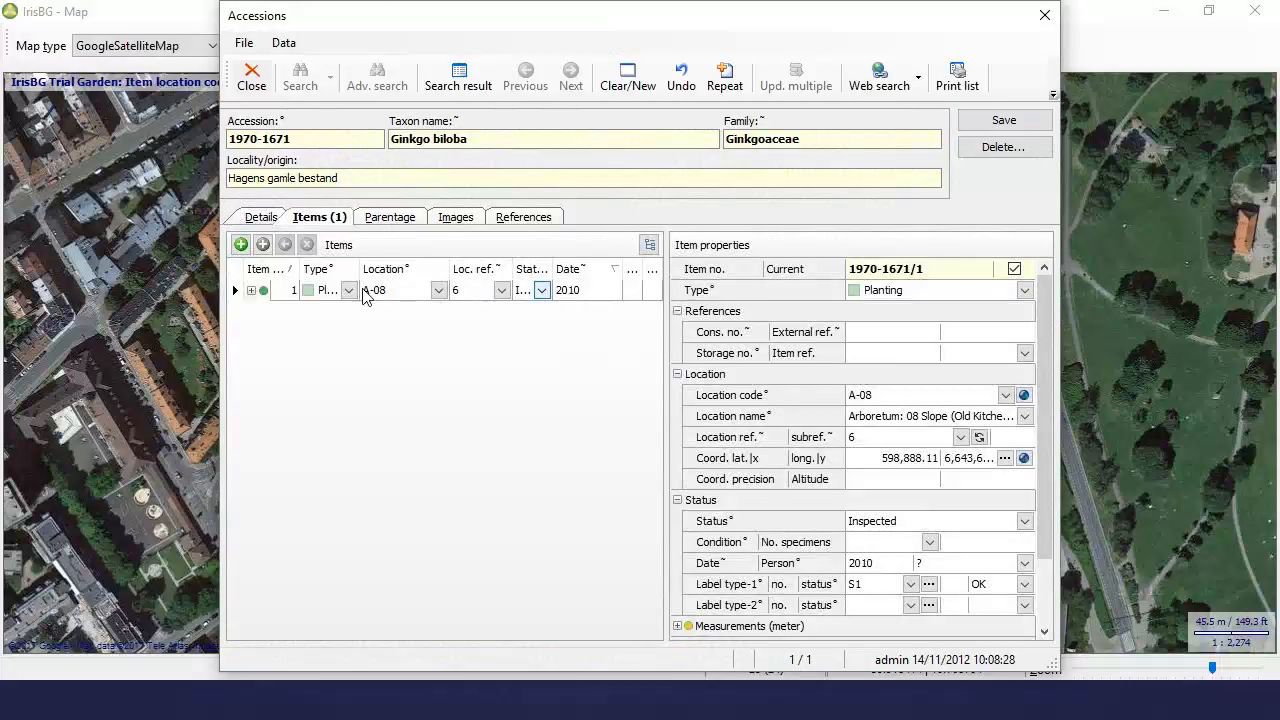
{"action": "left_click_drag", "start_coordinate": [221, 281], "coordinate": [97, 281]}
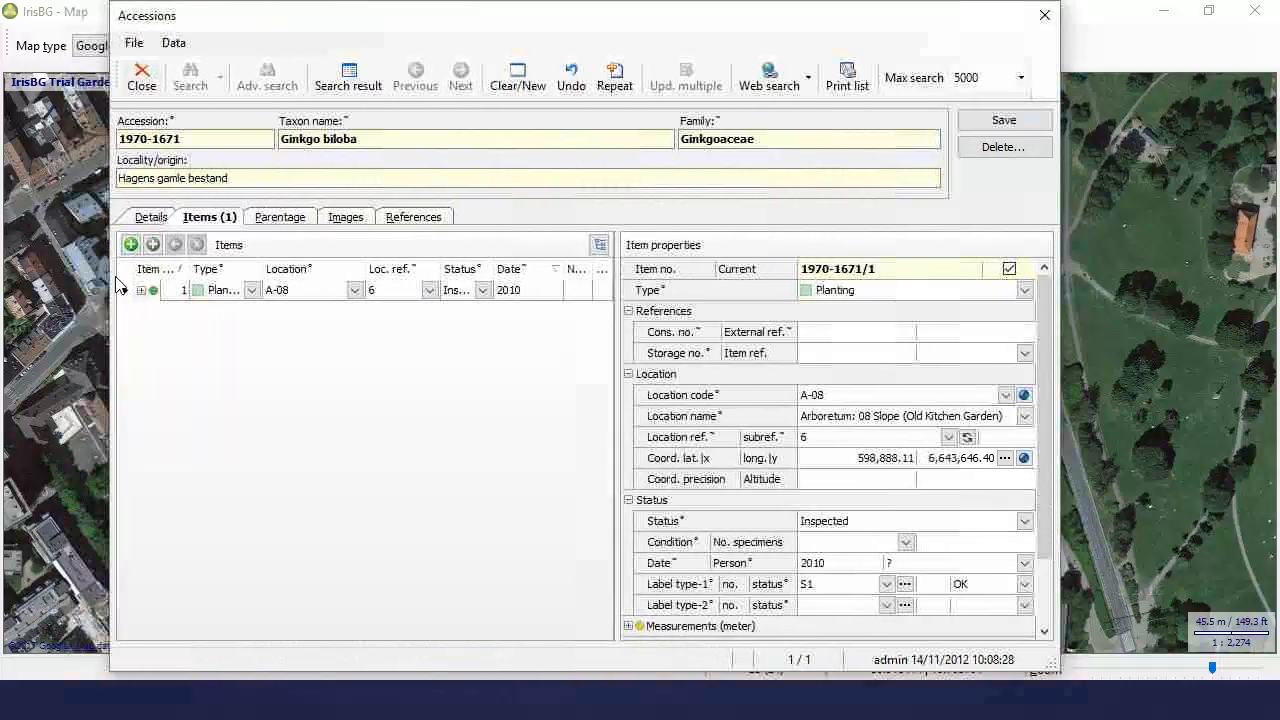
{"action": "left_click", "coordinate": [582, 292]}
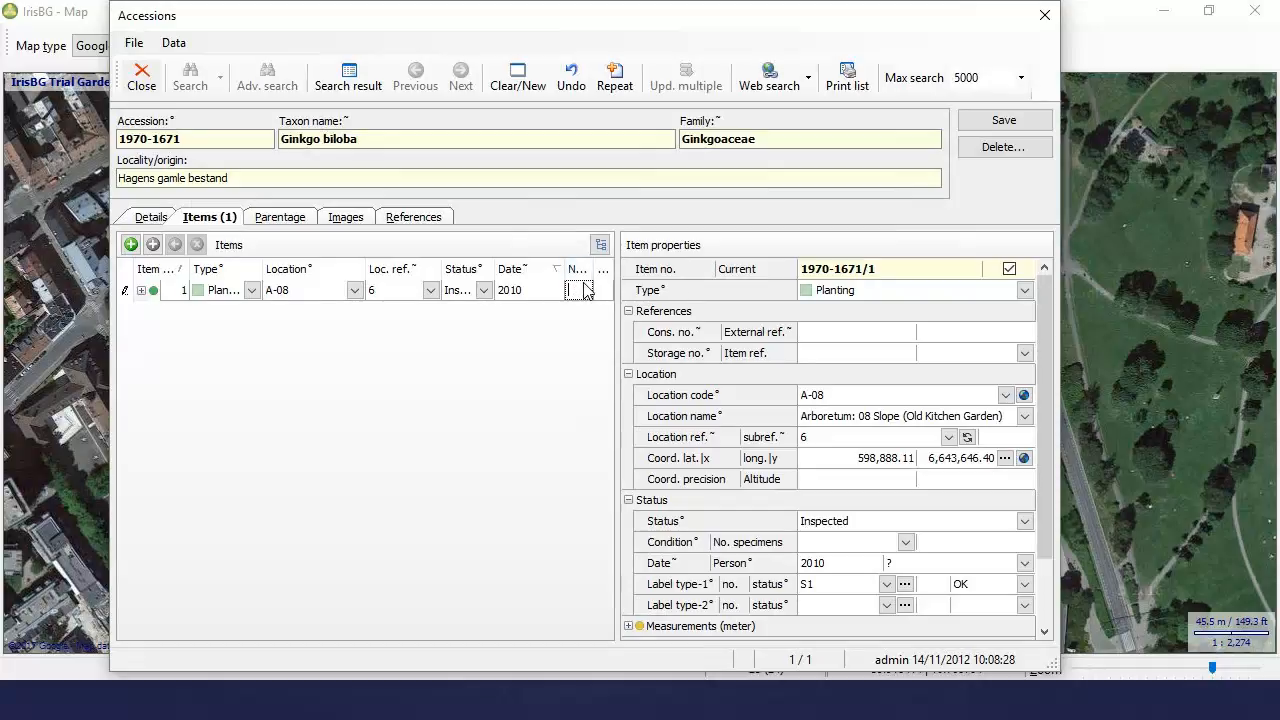
{"action": "type", "text": "2"}
{"action": "key", "text": "BackSpace"}
{"action": "left_click", "coordinate": [1044, 16]}
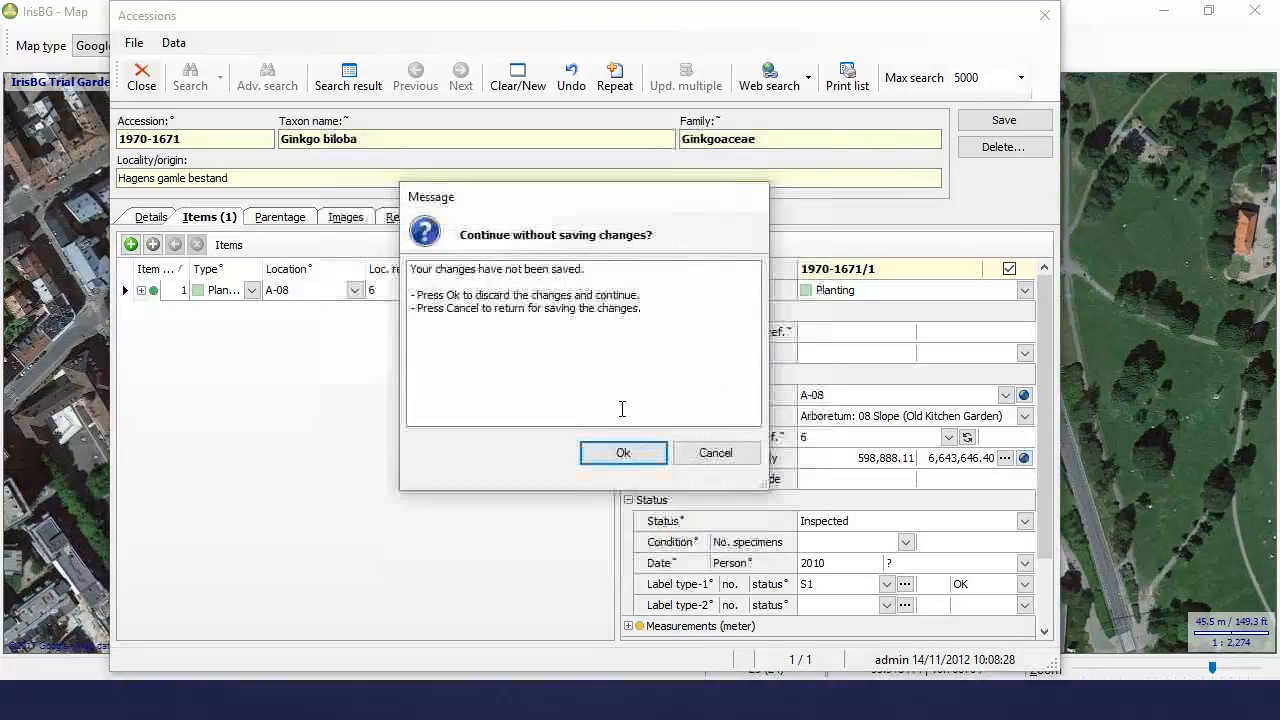
{"action": "left_click", "coordinate": [648, 460]}
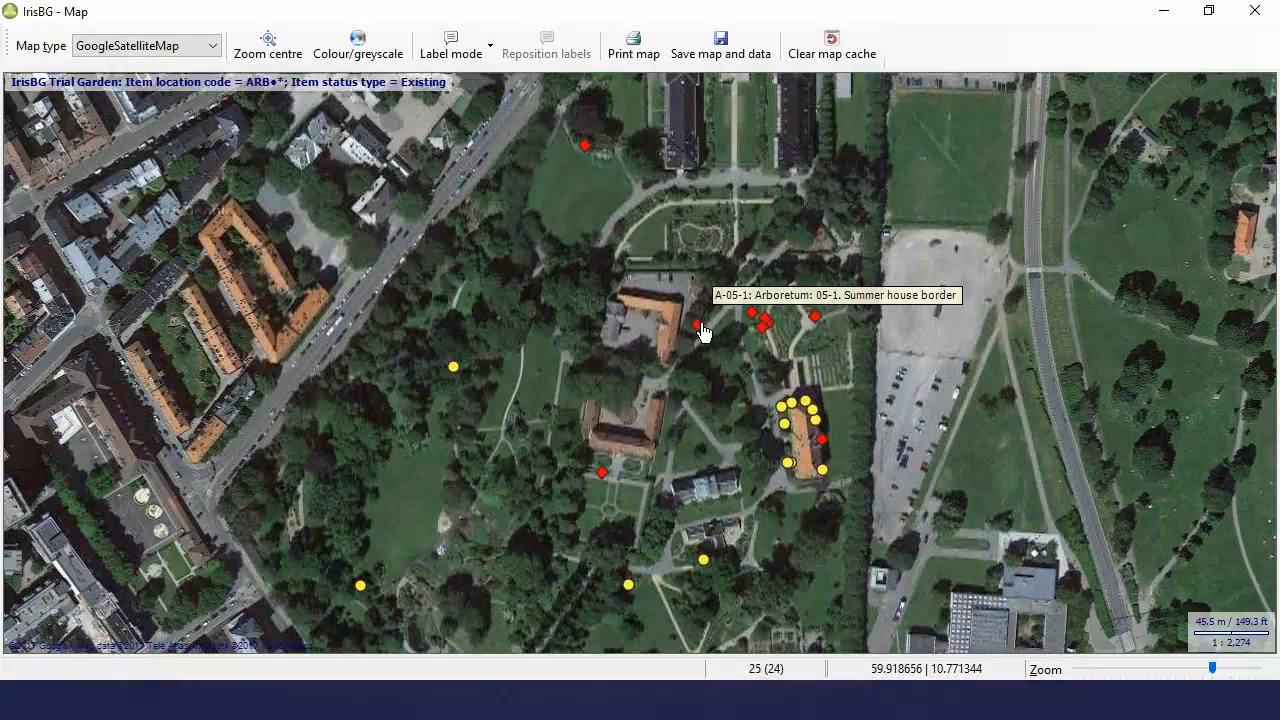
Step: Open and close the accessions behind the A-05-1 and A-07_4 (Buphthalmum salicifolium) markers
{"action": "double_click", "coordinate": [702, 331]}
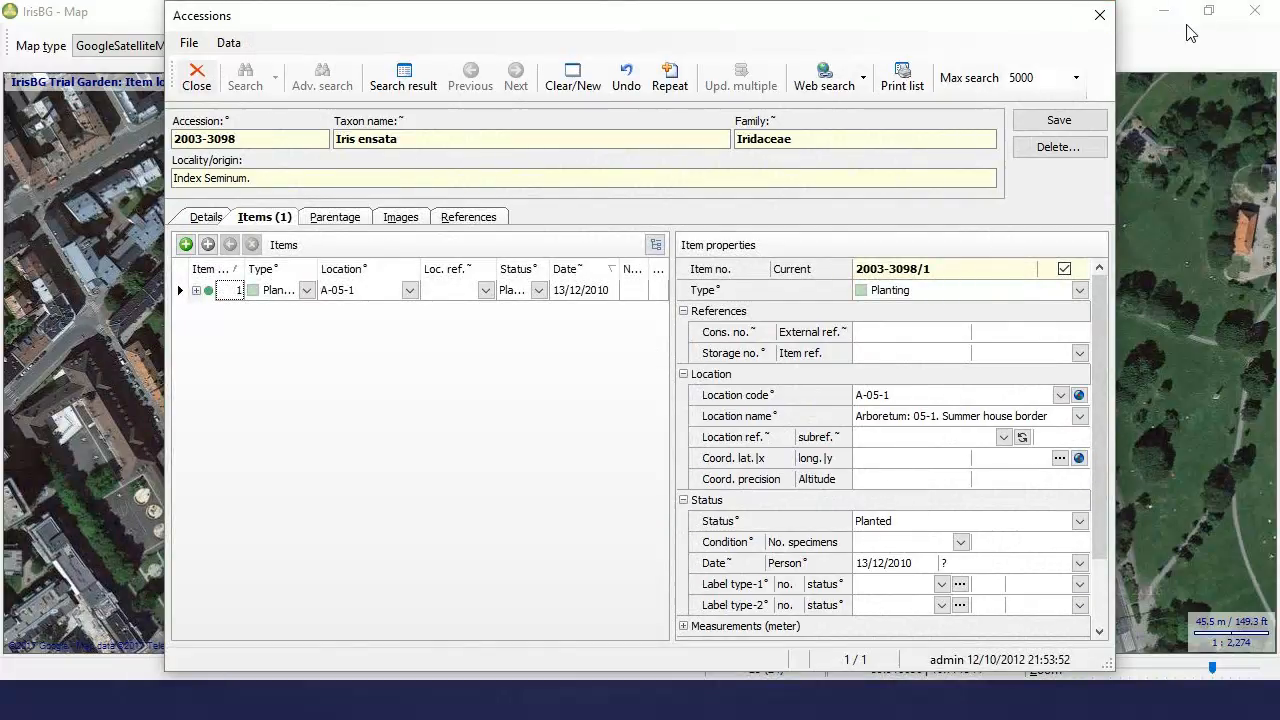
{"action": "left_click", "coordinate": [1100, 16]}
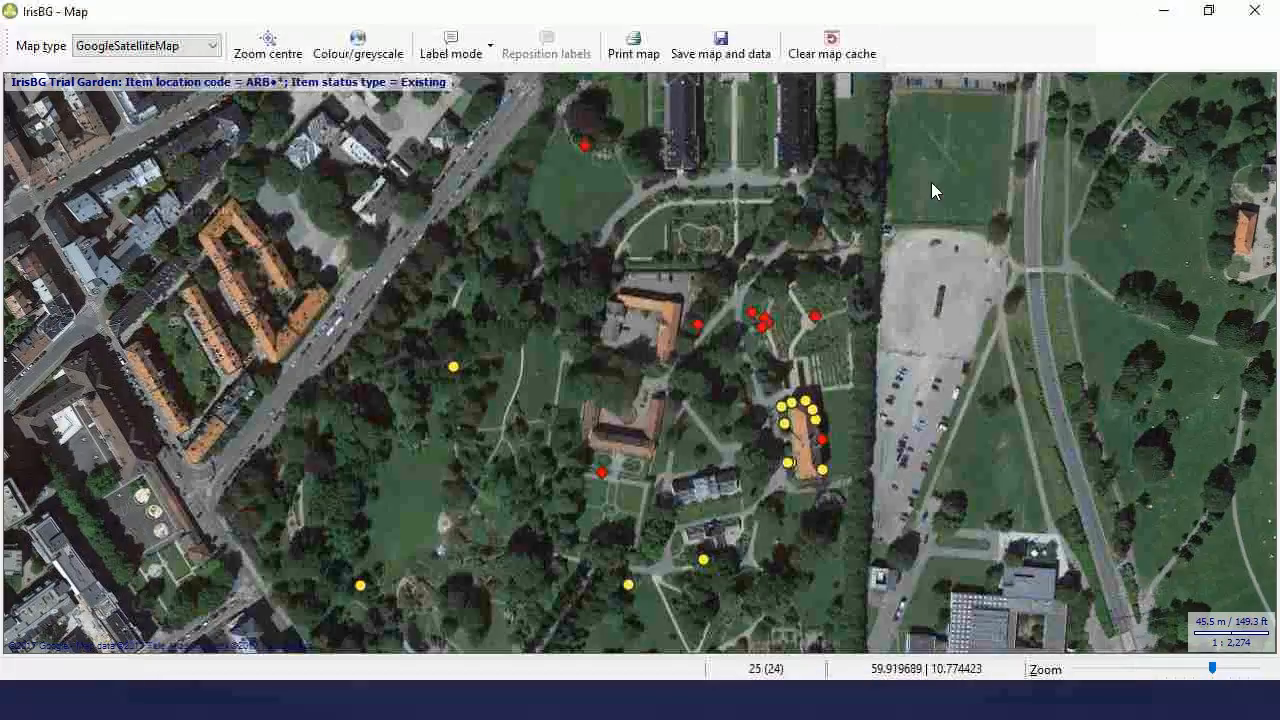
{"action": "double_click", "coordinate": [816, 319]}
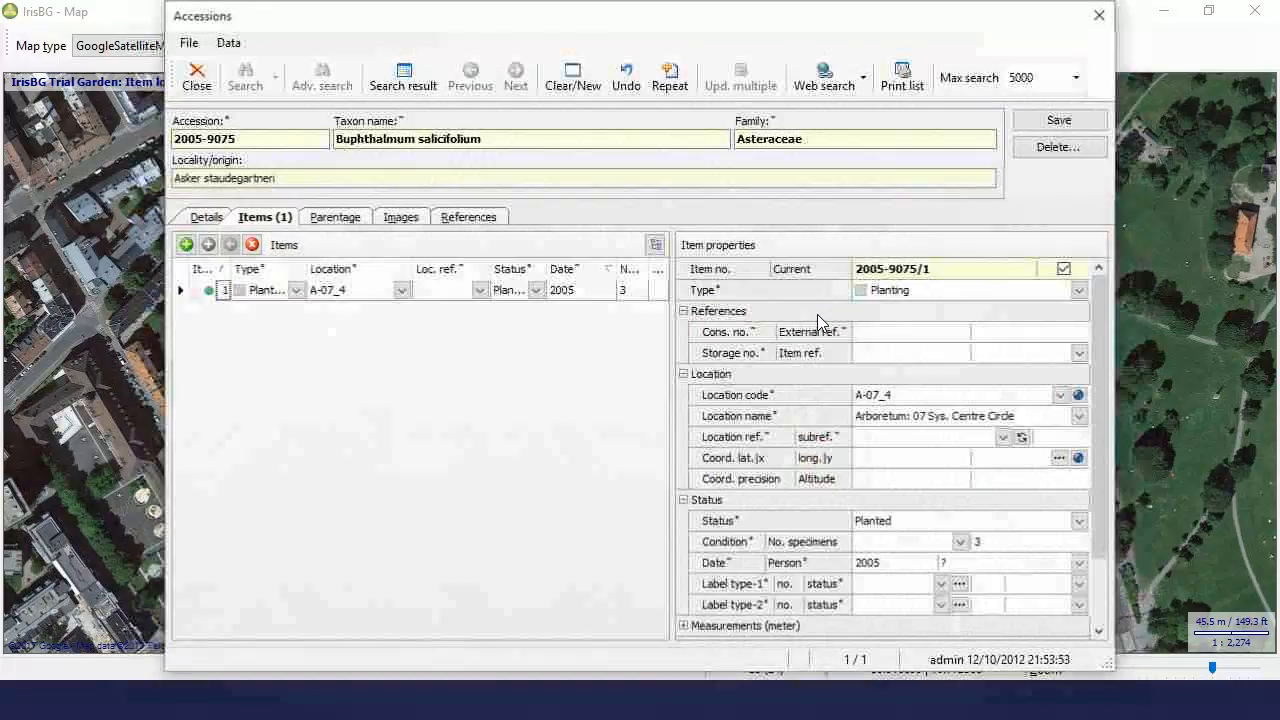
{"action": "left_click", "coordinate": [1101, 17]}
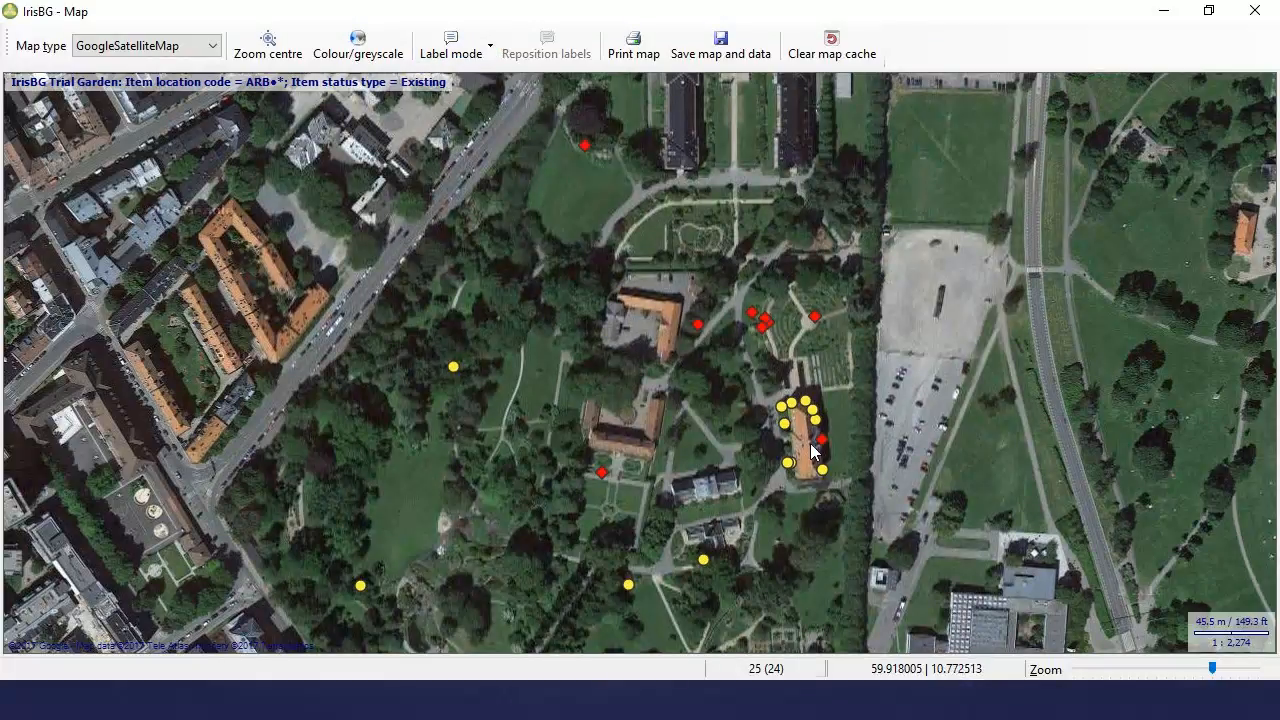
Step: Zoom in on the museum building and set Label mode to Permanent - medium text
{"action": "scroll", "coordinate": [812, 452], "scroll_direction": "up", "scroll_amount": 2}
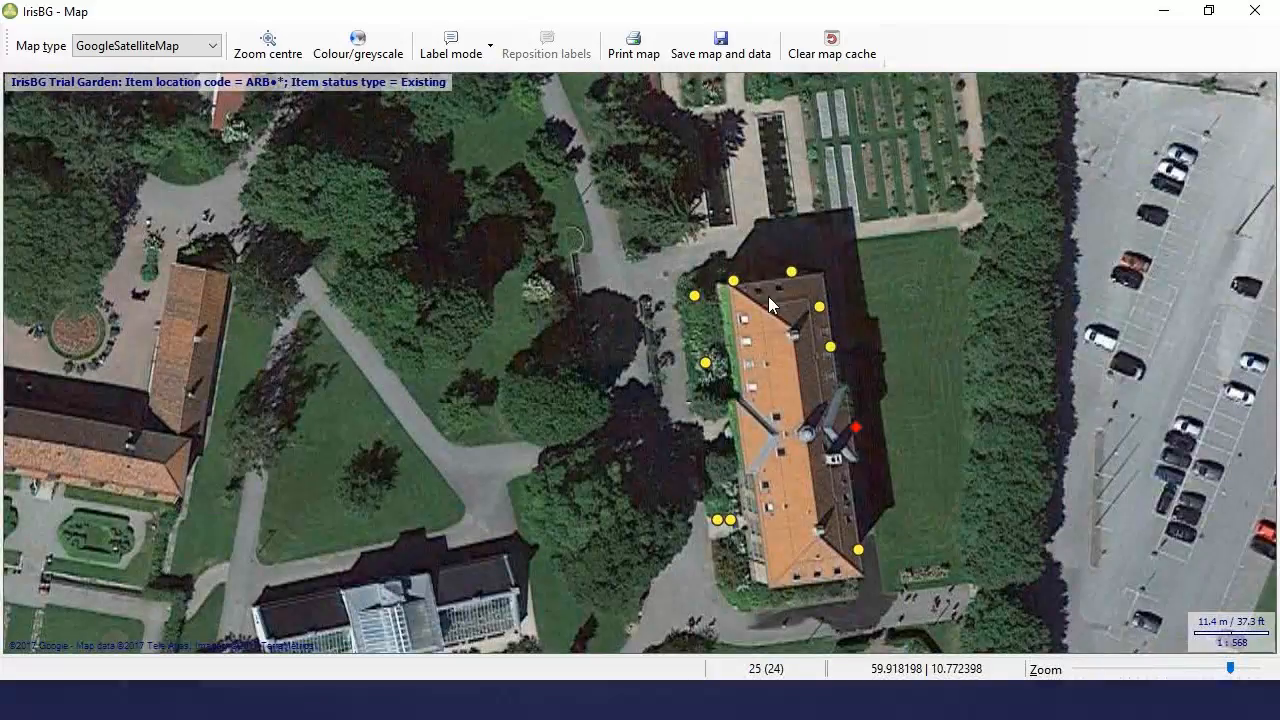
{"action": "left_click", "coordinate": [464, 56]}
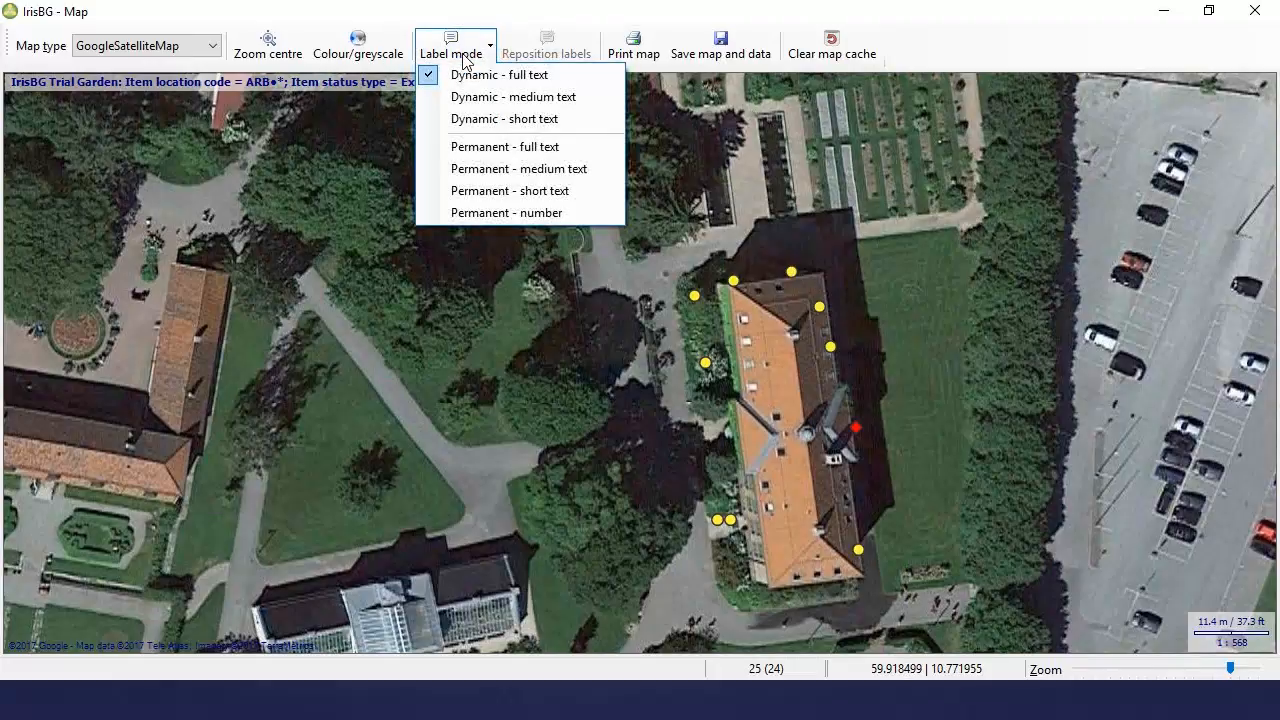
{"action": "left_click", "coordinate": [506, 172]}
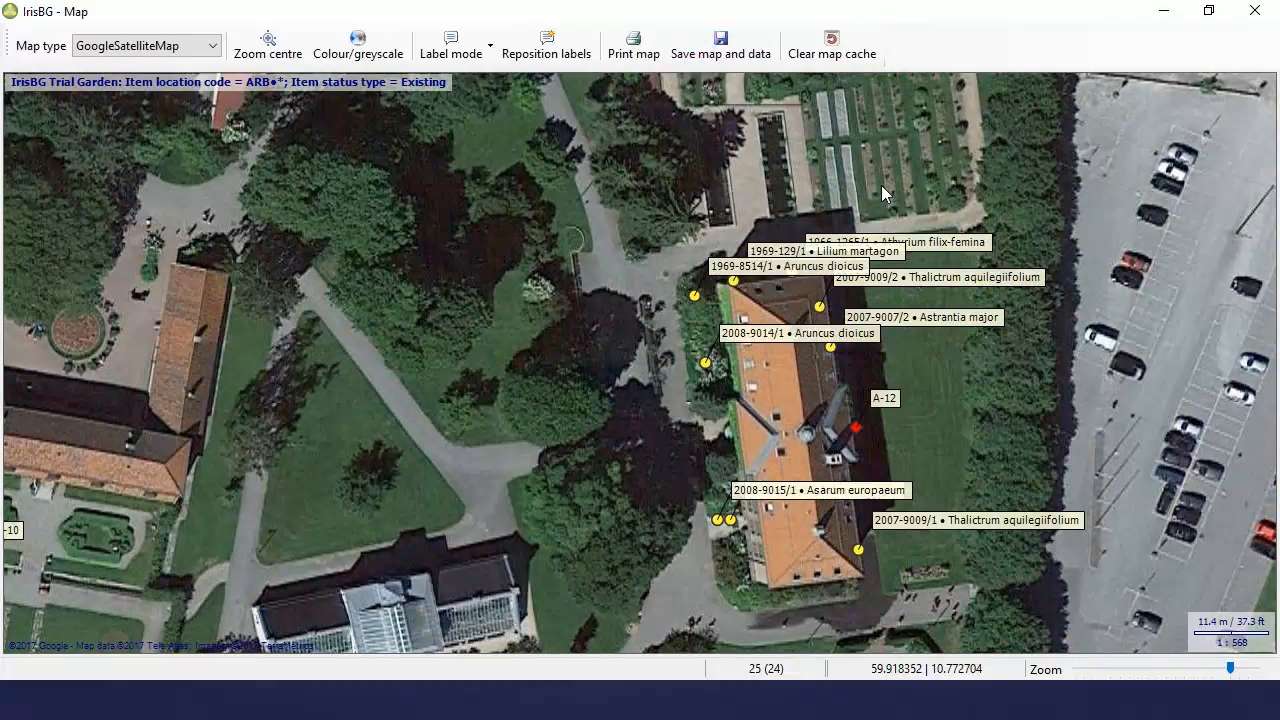
Step: Reposition labels to remove overlaps, then zoom in on the Asarum europaeum and Astrantia major items
{"action": "left_click", "coordinate": [550, 59]}
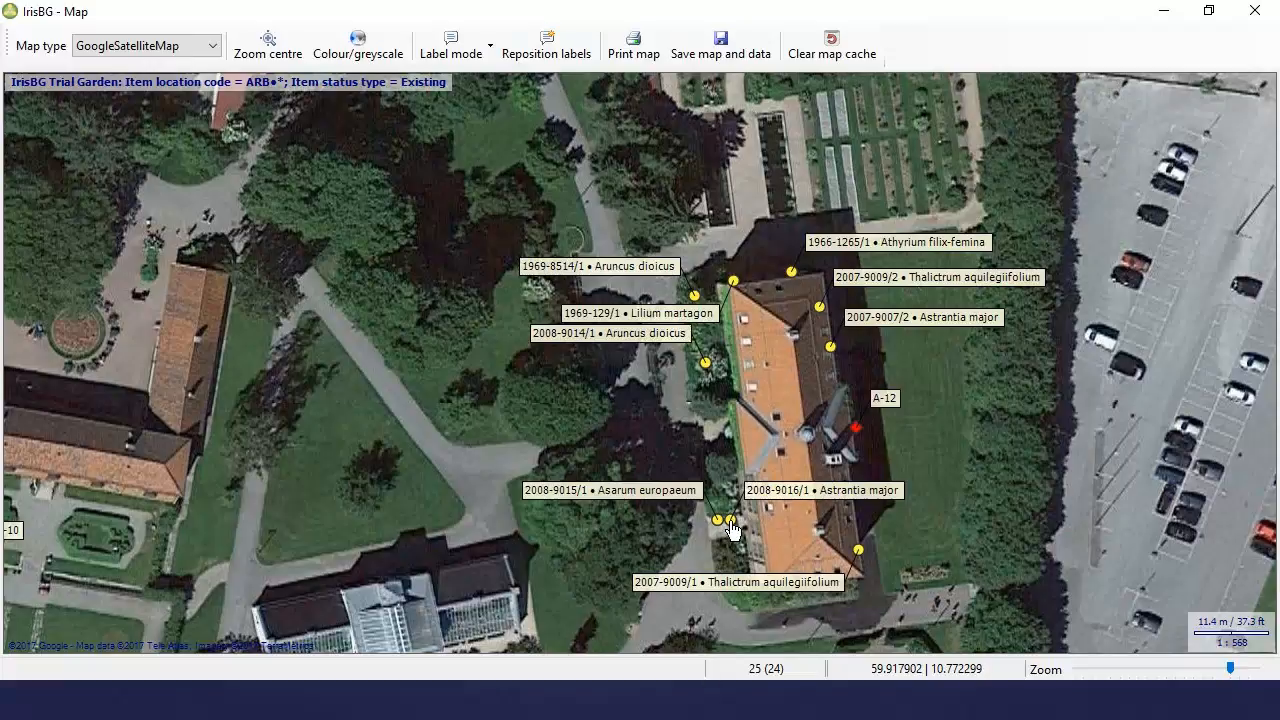
{"action": "scroll", "coordinate": [731, 530], "scroll_direction": "down", "scroll_amount": 1}
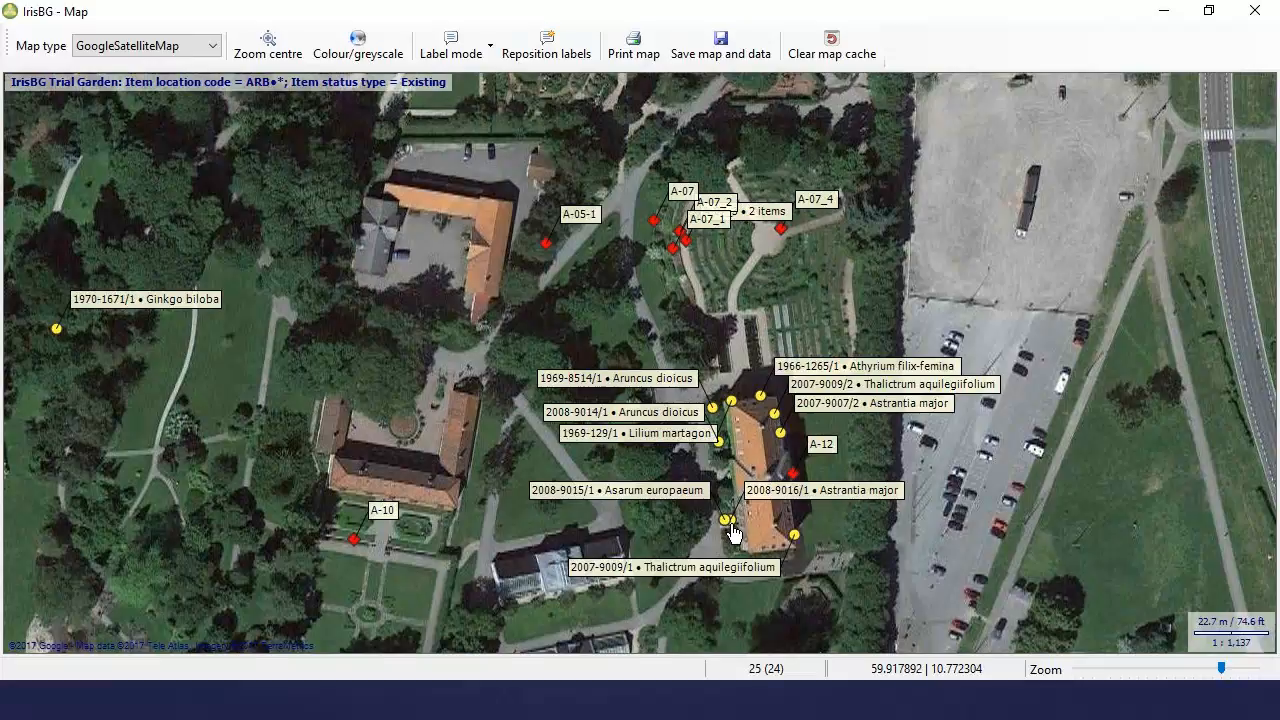
{"action": "scroll", "coordinate": [731, 530], "scroll_direction": "up", "scroll_amount": 1}
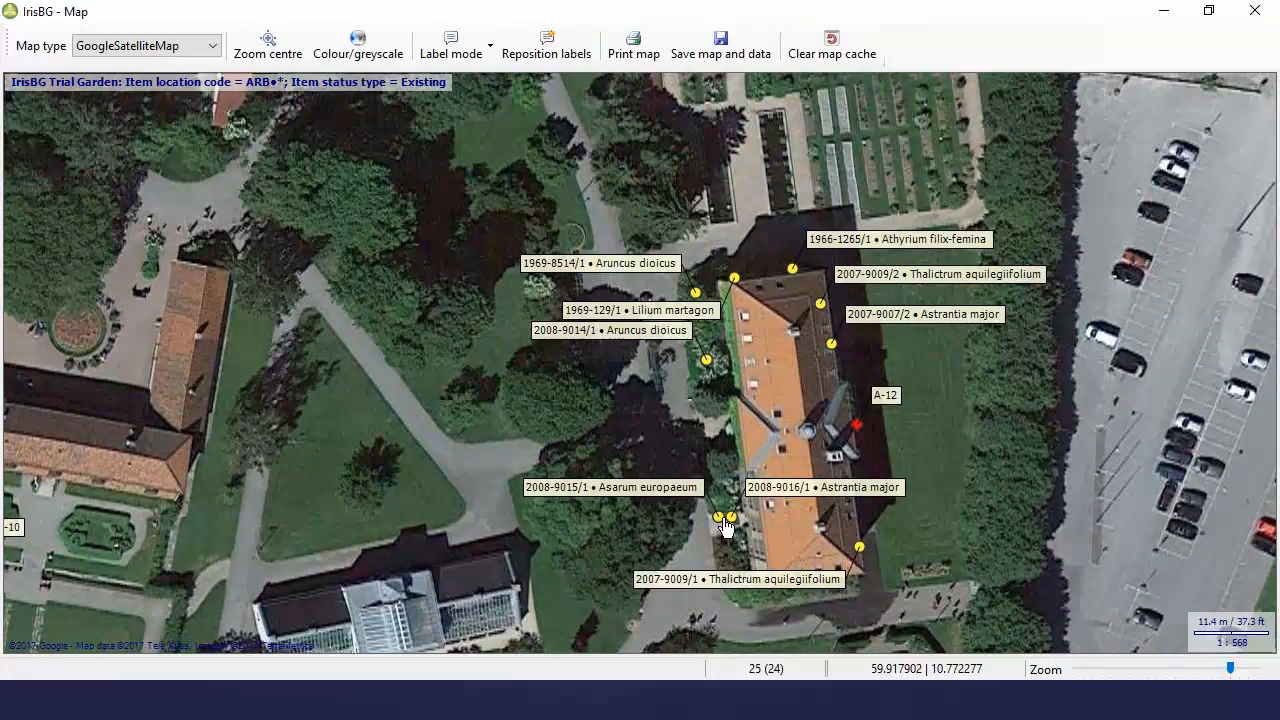
{"action": "scroll", "coordinate": [726, 528], "scroll_direction": "up", "scroll_amount": 1}
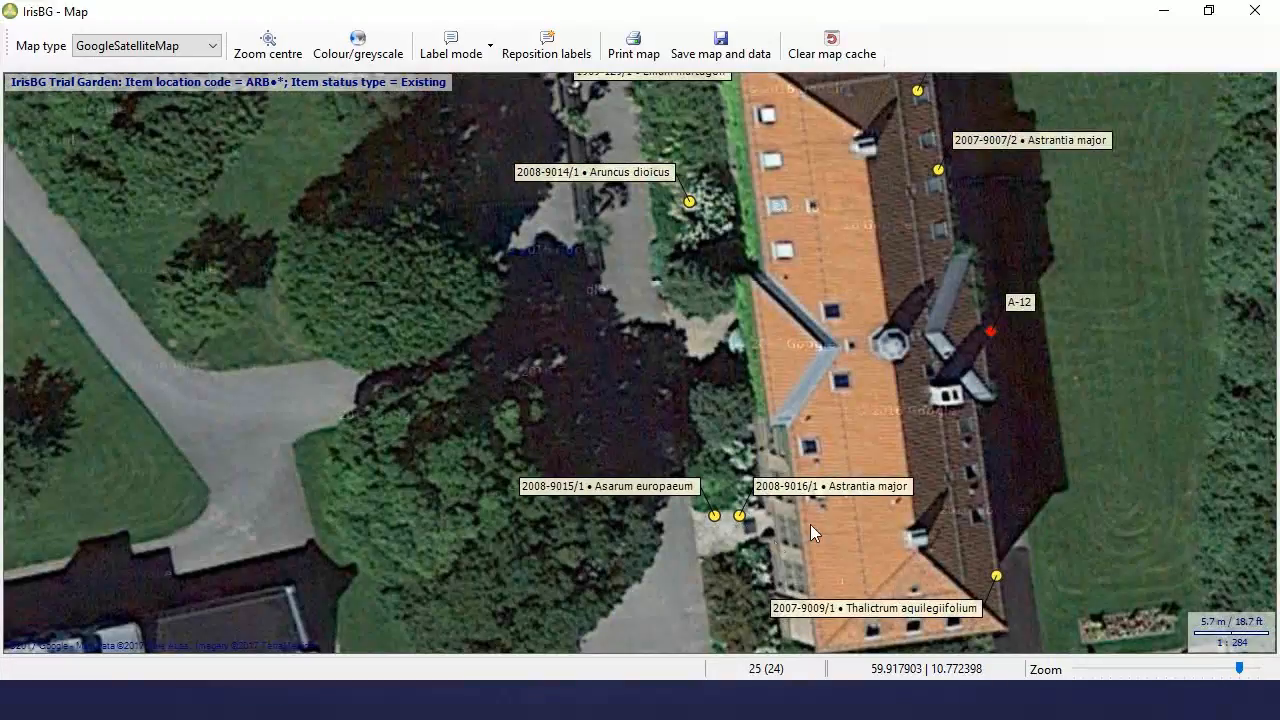
{"action": "scroll", "coordinate": [763, 538], "scroll_direction": "up", "scroll_amount": 1}
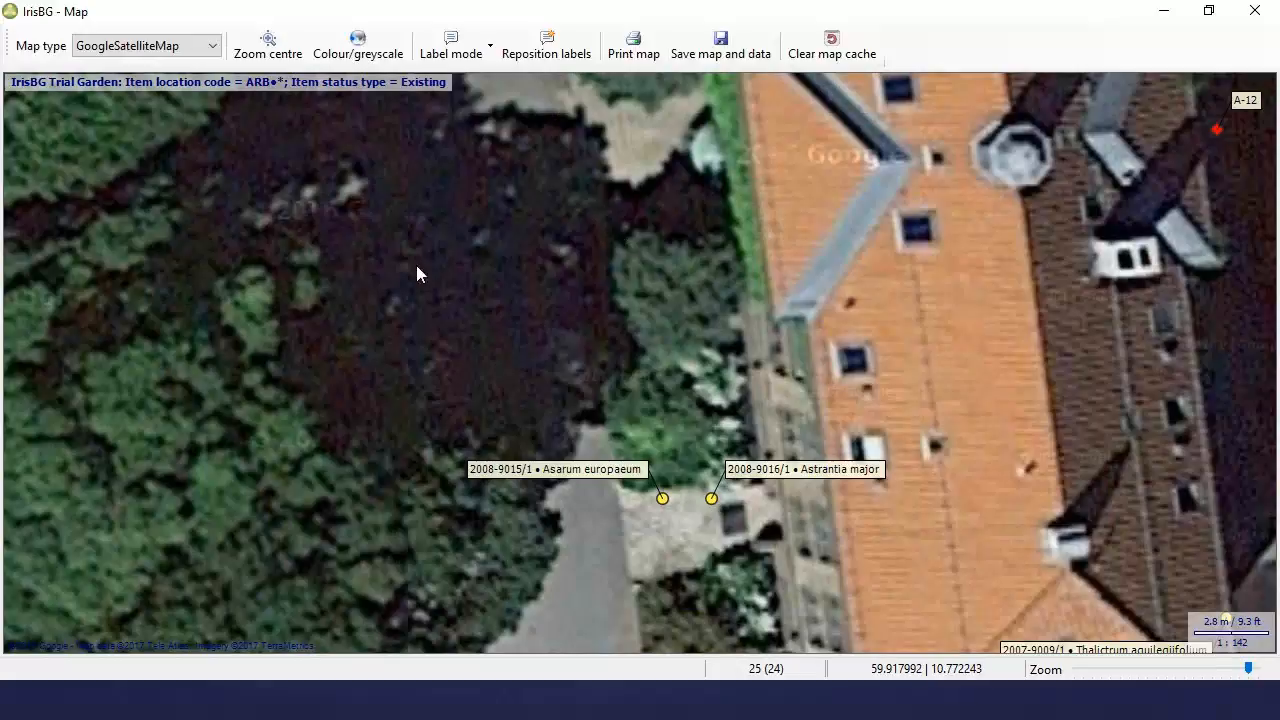
Step: Switch the base map to Oslo ArcGis, then back to GoogleSatelliteMap and zoom out
{"action": "left_click", "coordinate": [212, 48]}
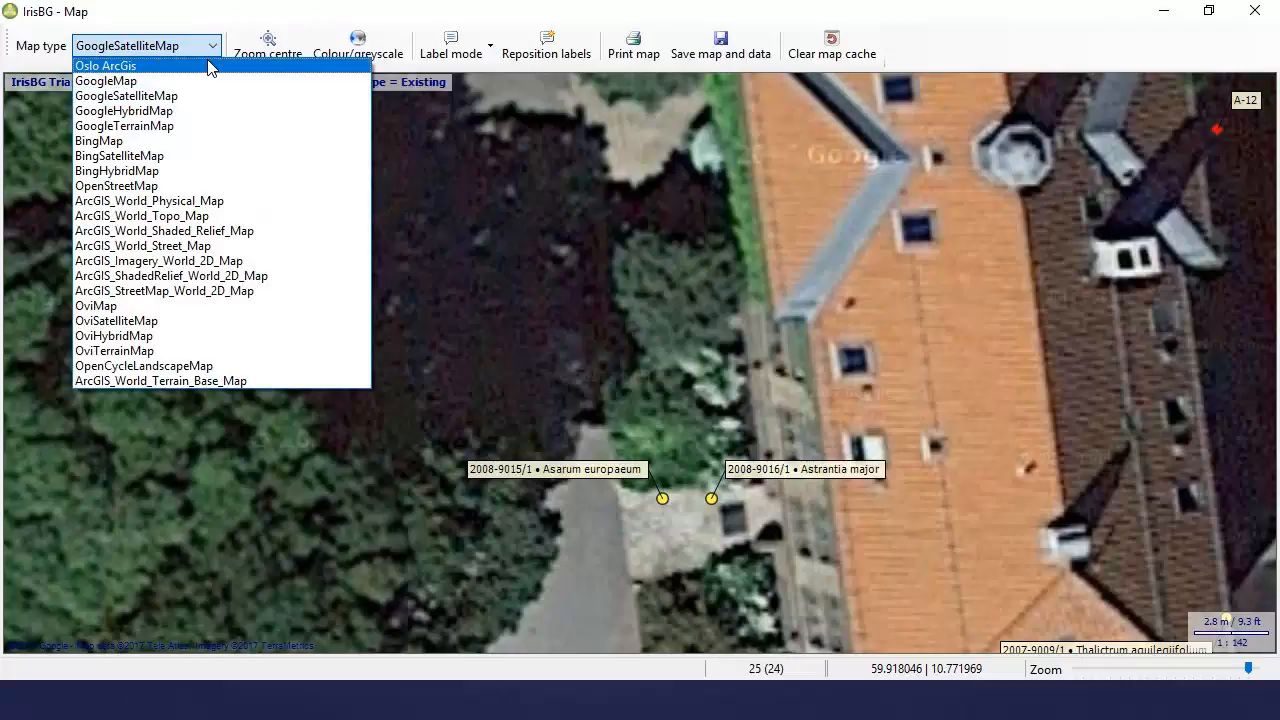
{"action": "left_click", "coordinate": [106, 66]}
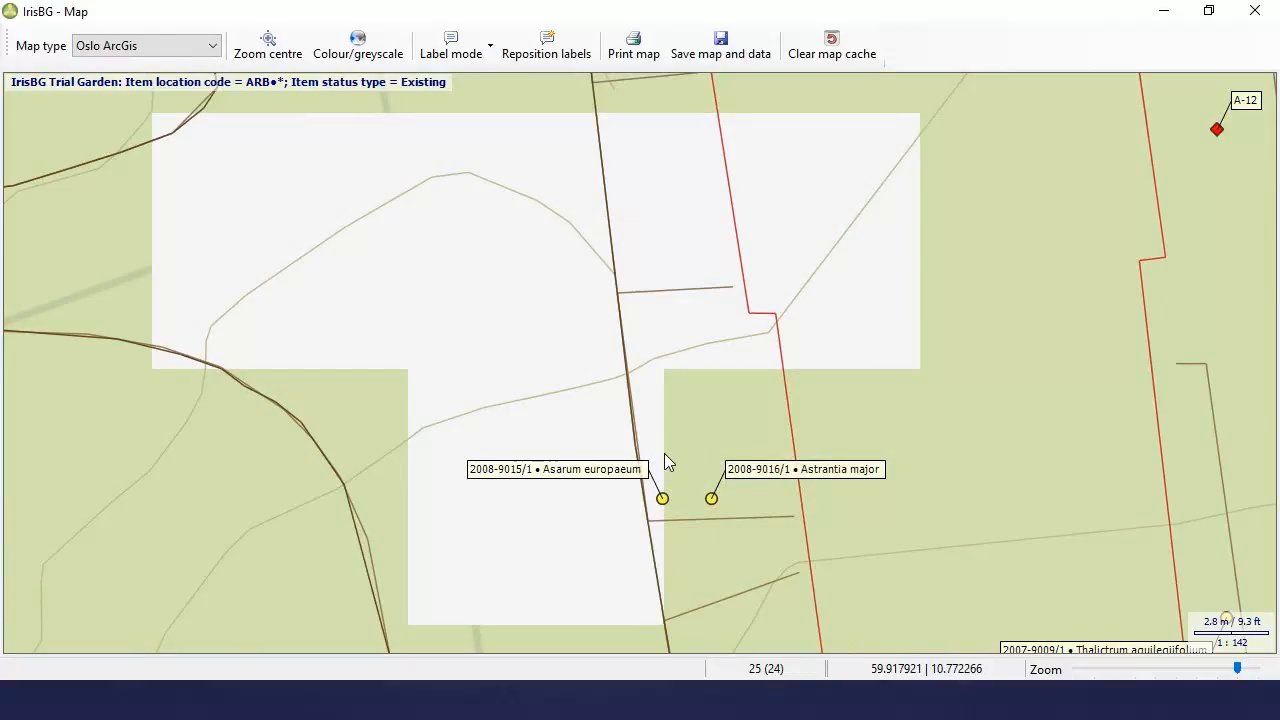
{"action": "left_click", "coordinate": [213, 47]}
{"action": "left_click", "coordinate": [226, 95]}
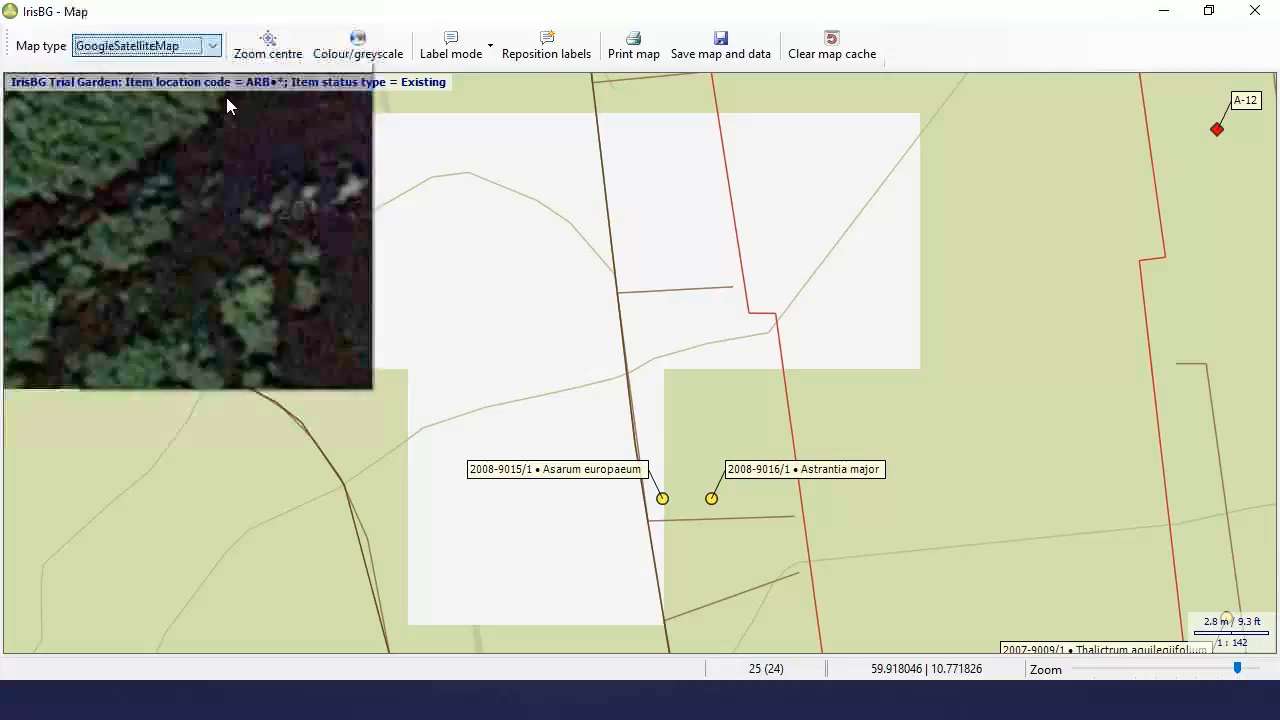
{"action": "scroll", "coordinate": [672, 358], "scroll_direction": "down", "scroll_amount": 2}
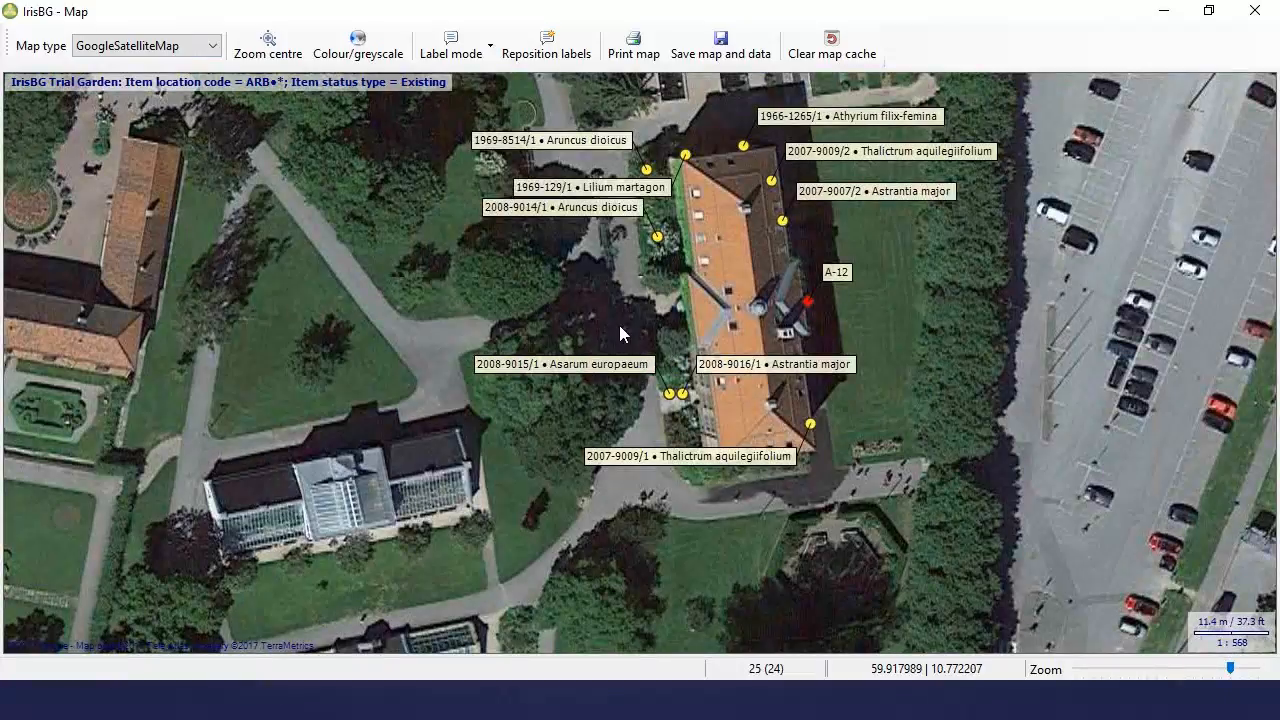
Step: View the labelled items on the OpenStreetMap base map, then close the map window
{"action": "left_click", "coordinate": [213, 50]}
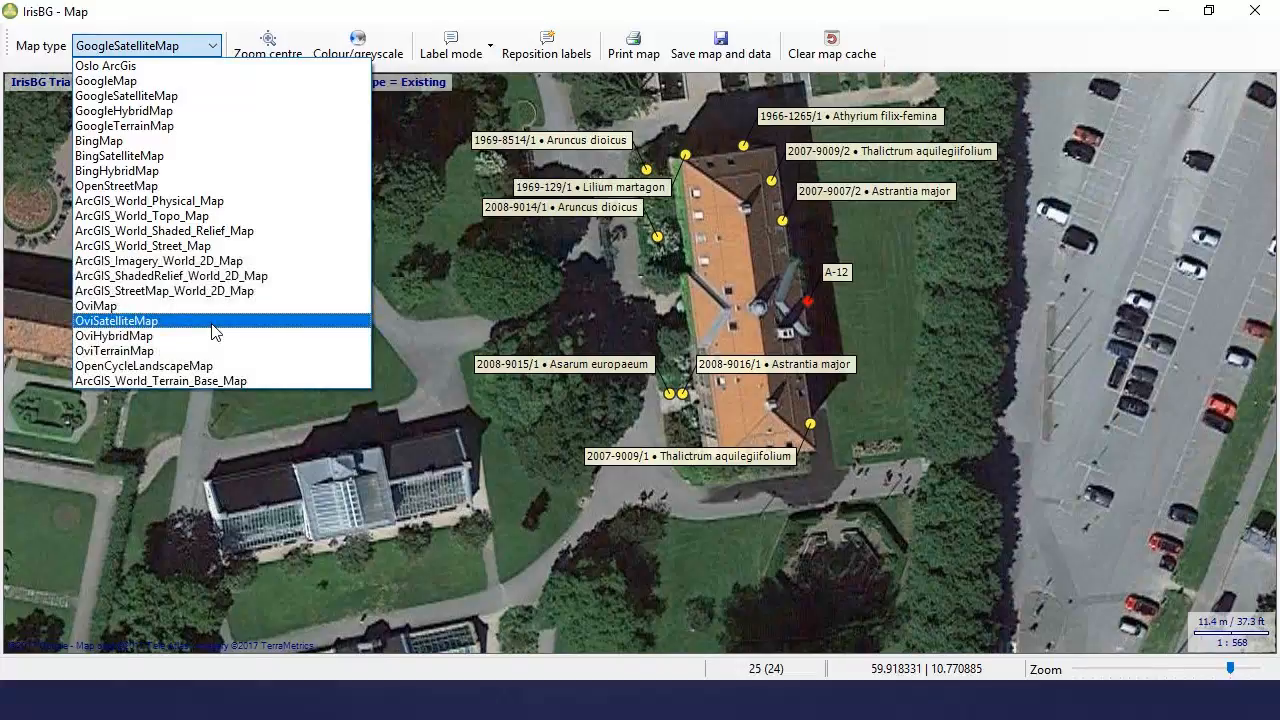
{"action": "left_click", "coordinate": [220, 190]}
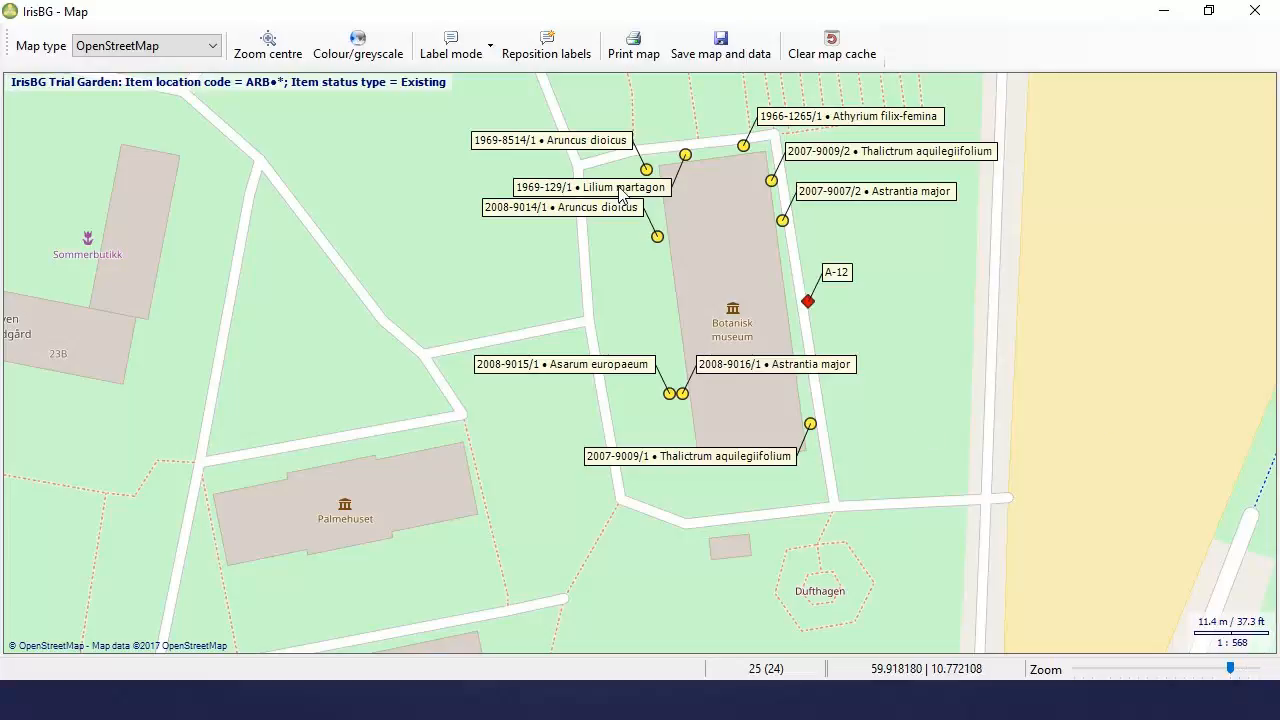
{"action": "left_click", "coordinate": [1254, 12]}
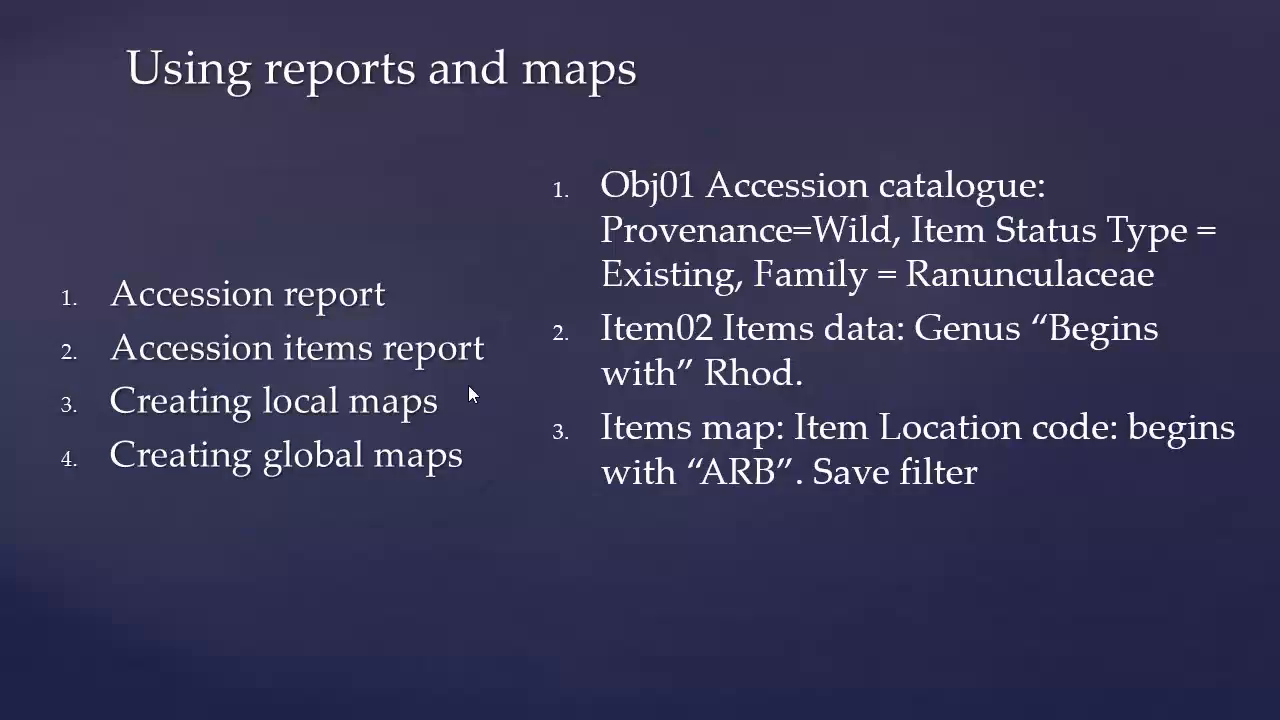
Step: Advance the slide to show the fourth exercise: Accessions map with Subclass = Magnoliidae
{"action": "left_click", "coordinate": [345, 392]}
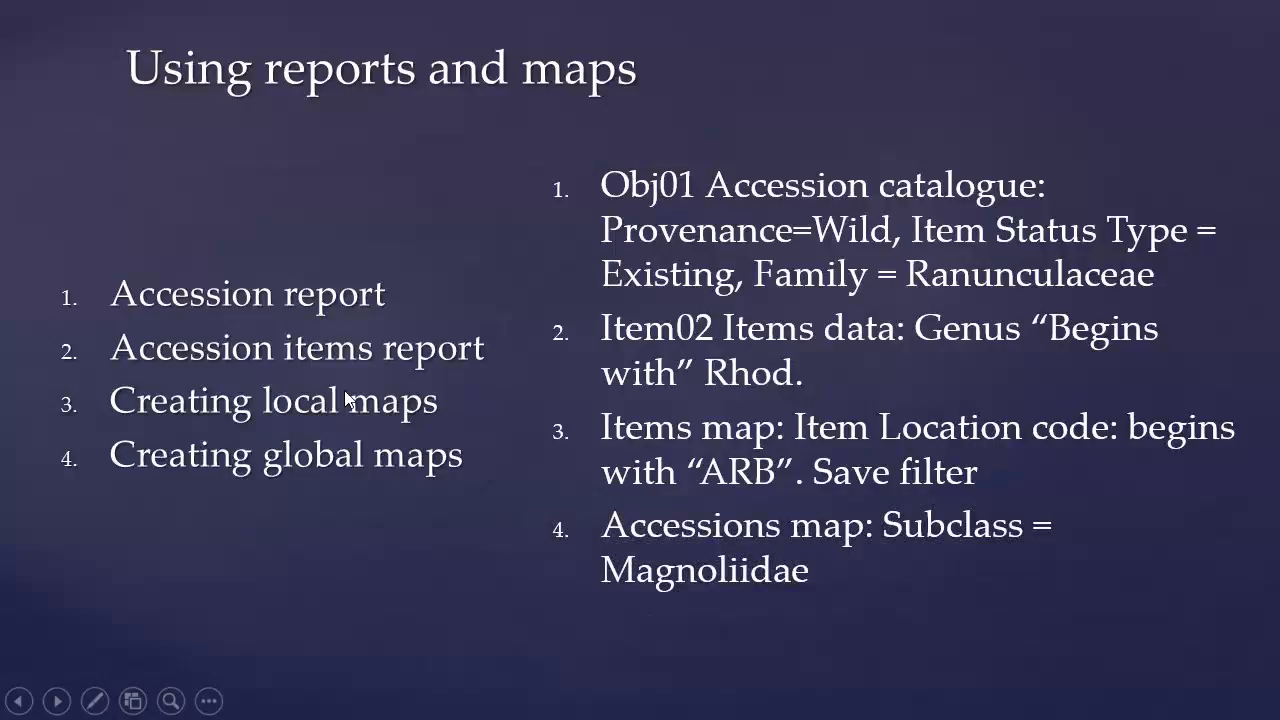
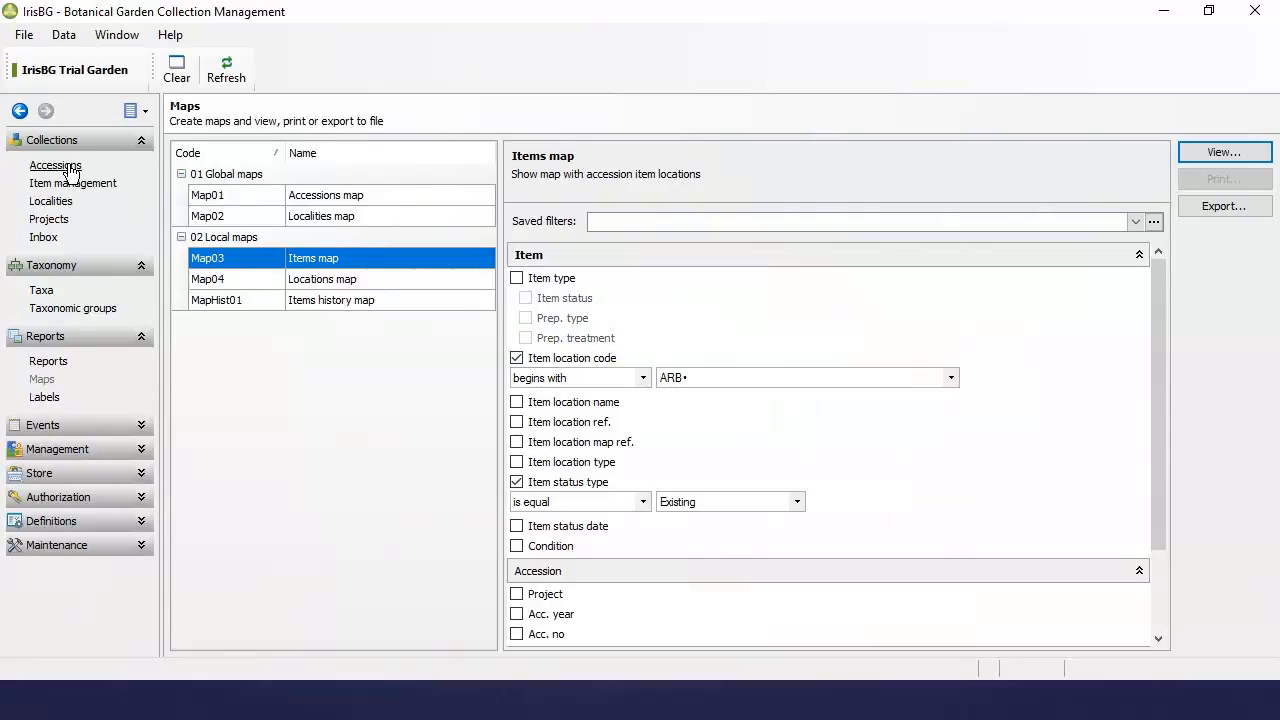
Step: Open a blank Accessions record form and switch IrisBG to full screen
{"action": "left_click", "coordinate": [55, 166]}
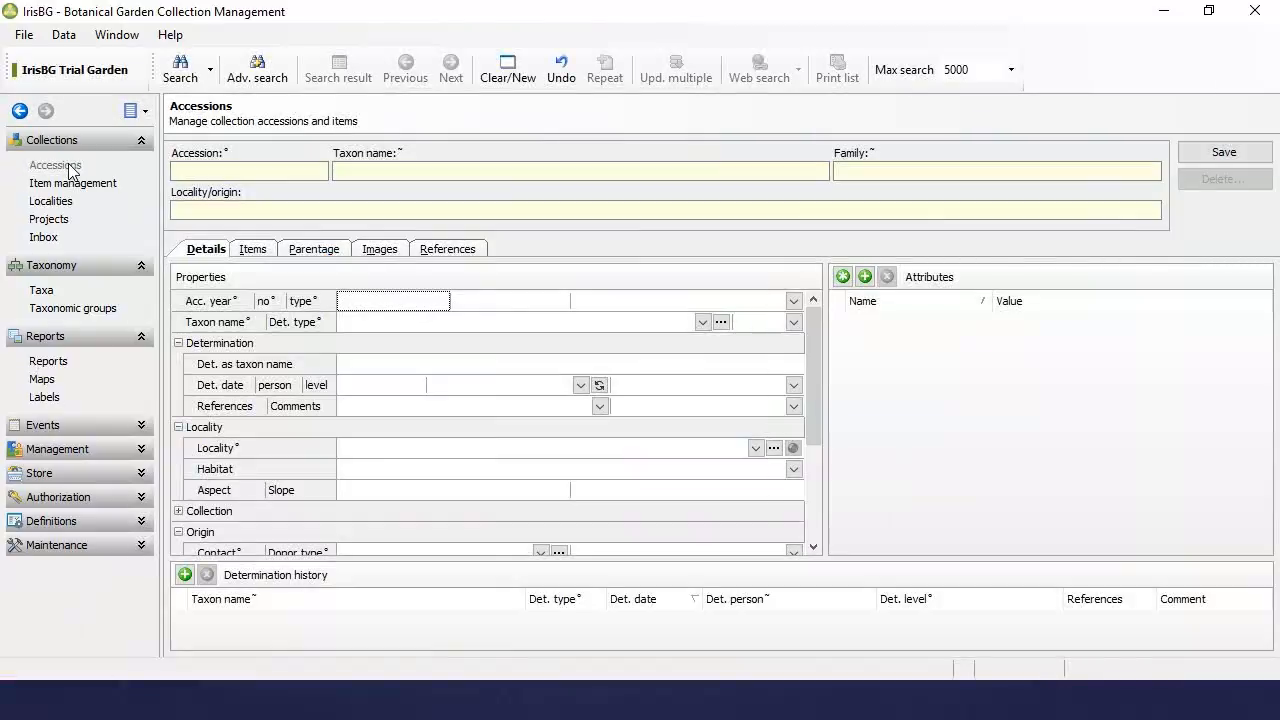
{"action": "left_click", "coordinate": [131, 40]}
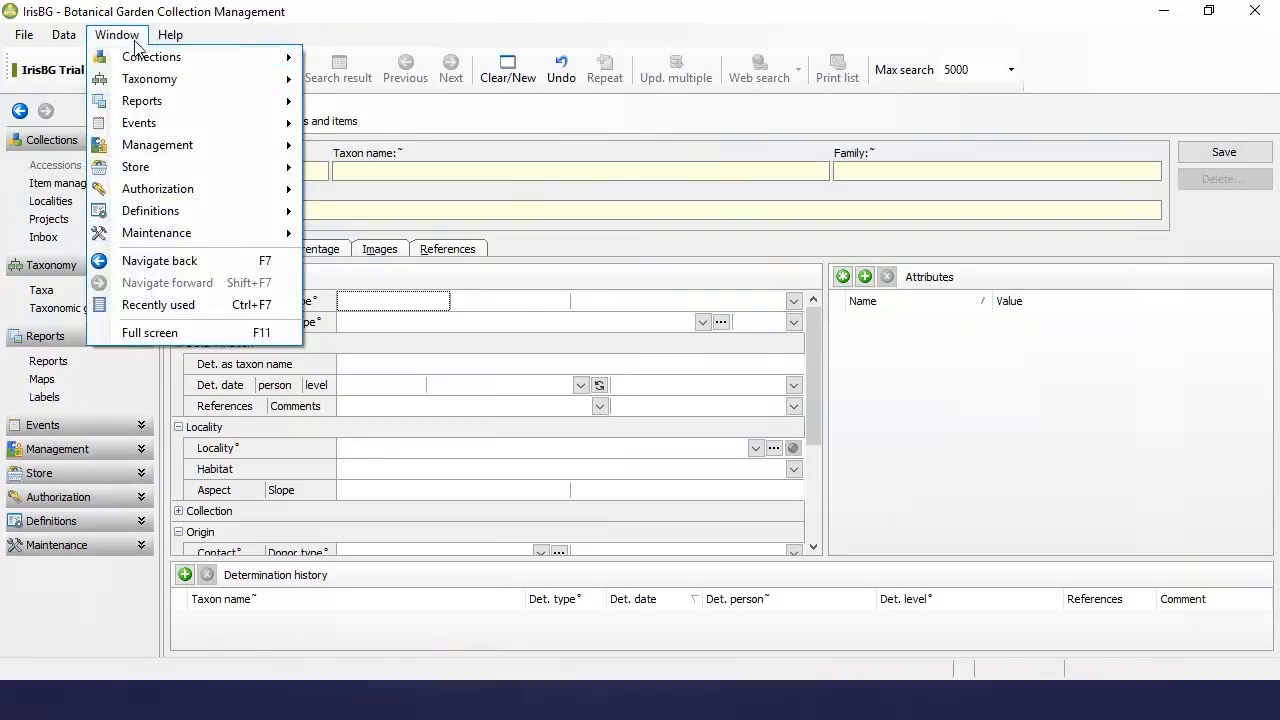
{"action": "left_click", "coordinate": [183, 332]}
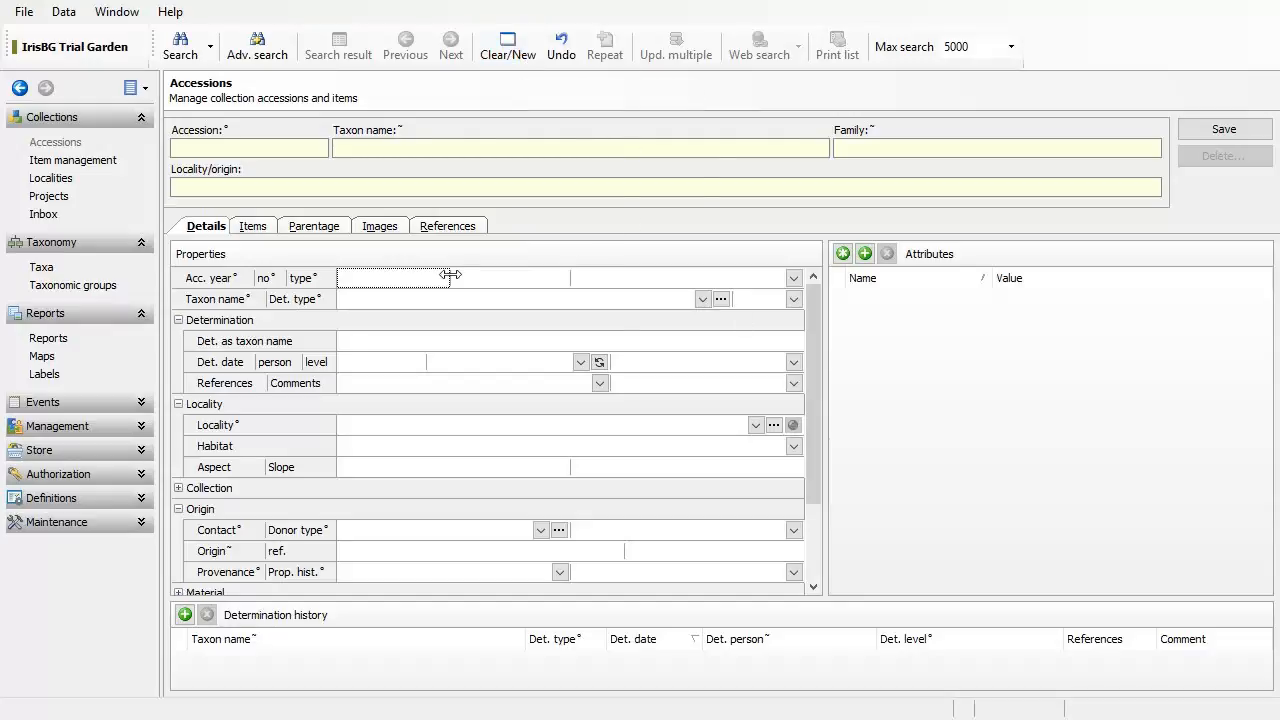
Step: Filter the Taxon name list with 'phr' to show only Phragmipedium names, then open Taxa and nomenclature
{"action": "left_click", "coordinate": [357, 306]}
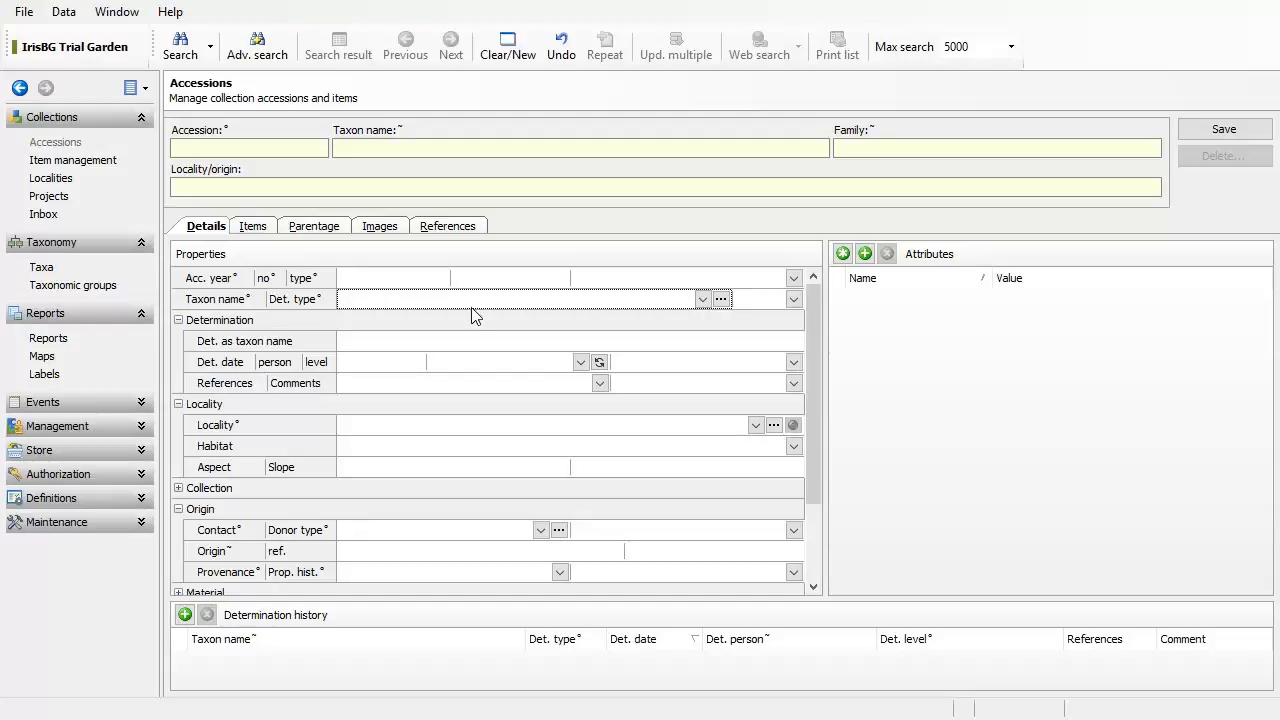
{"action": "type", "text": "p"}
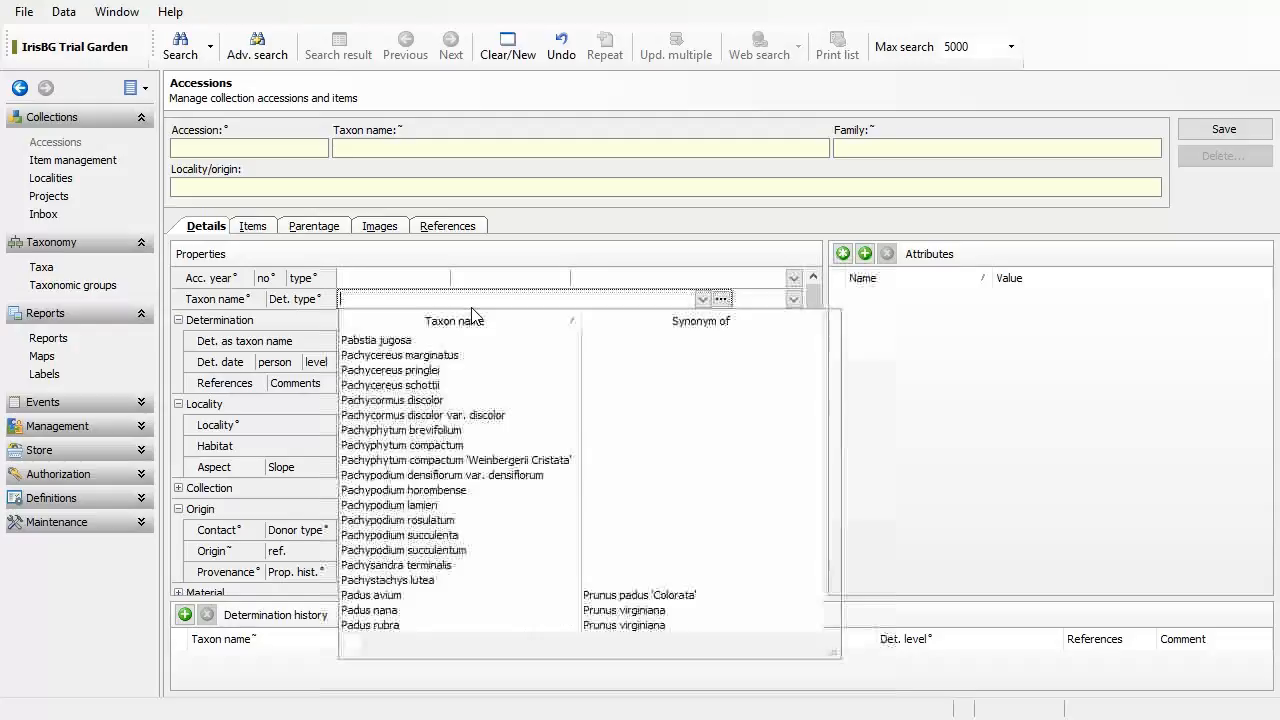
{"action": "type", "text": "hr"}
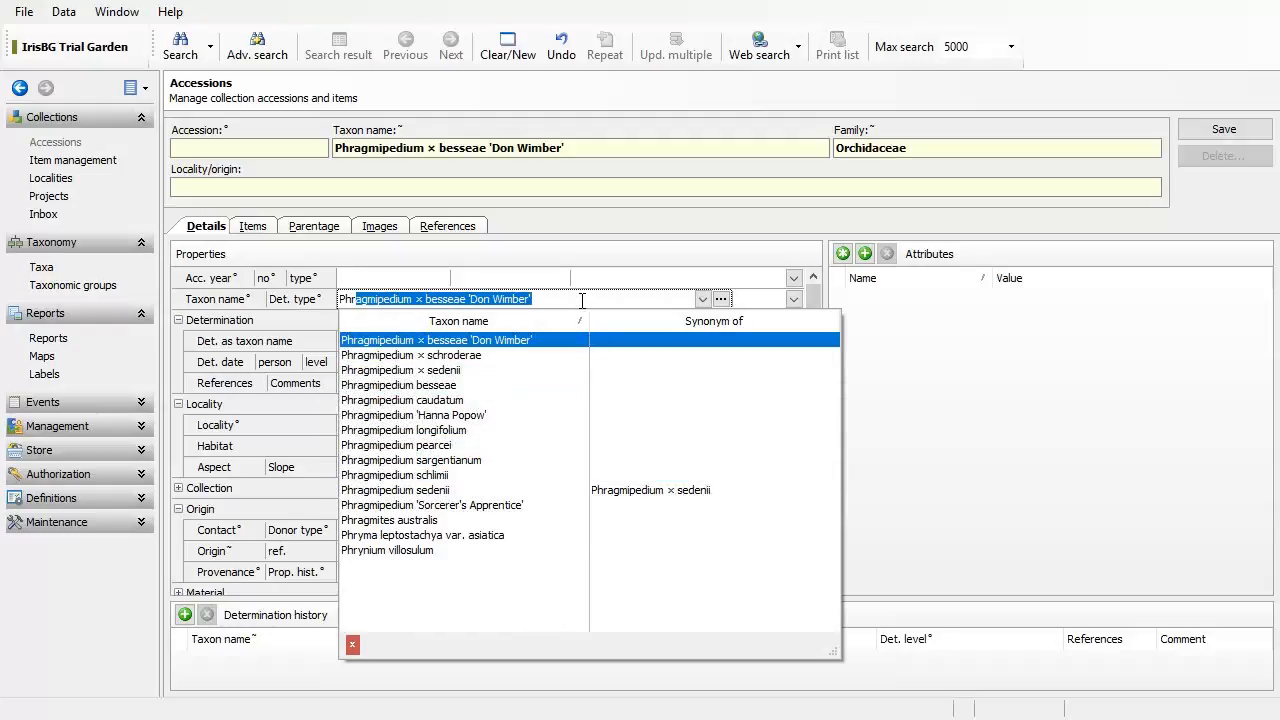
{"action": "left_click", "coordinate": [721, 300]}
Step: Create a new taxon entry with genus Phragmipedium and species epithet 'boissierianus'
{"action": "left_click", "coordinate": [722, 302]}
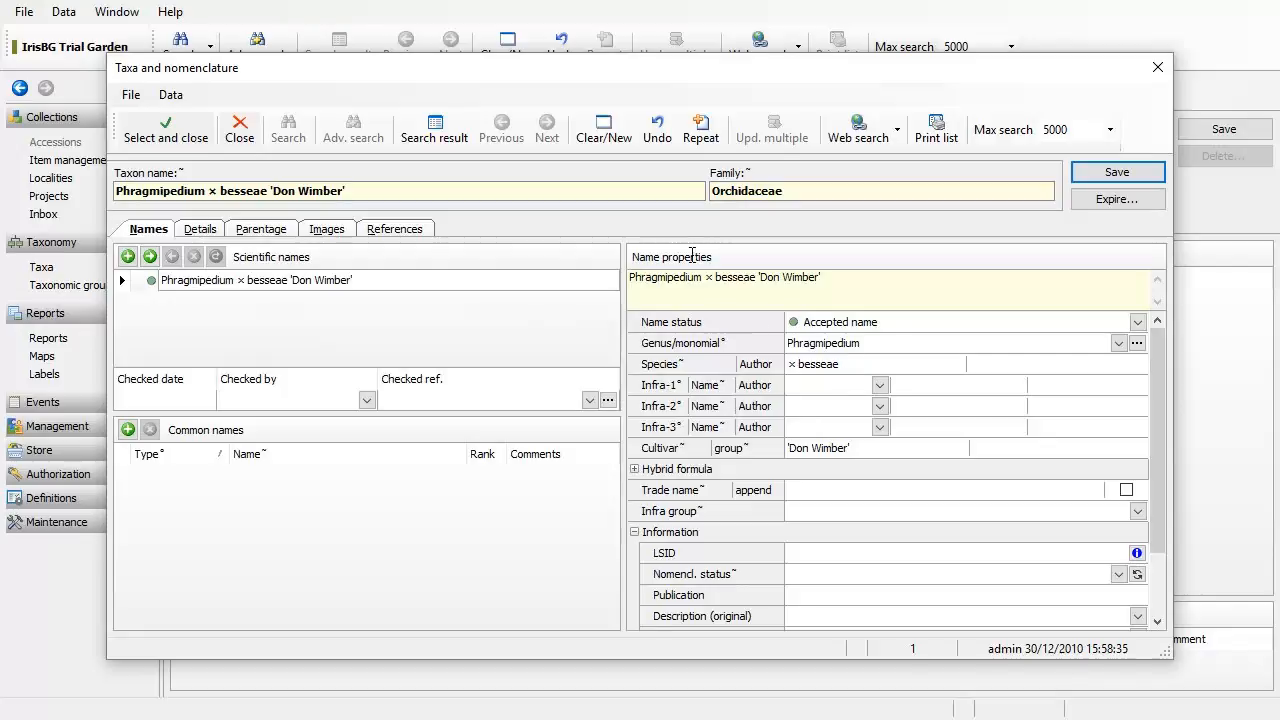
{"action": "left_click", "coordinate": [616, 136]}
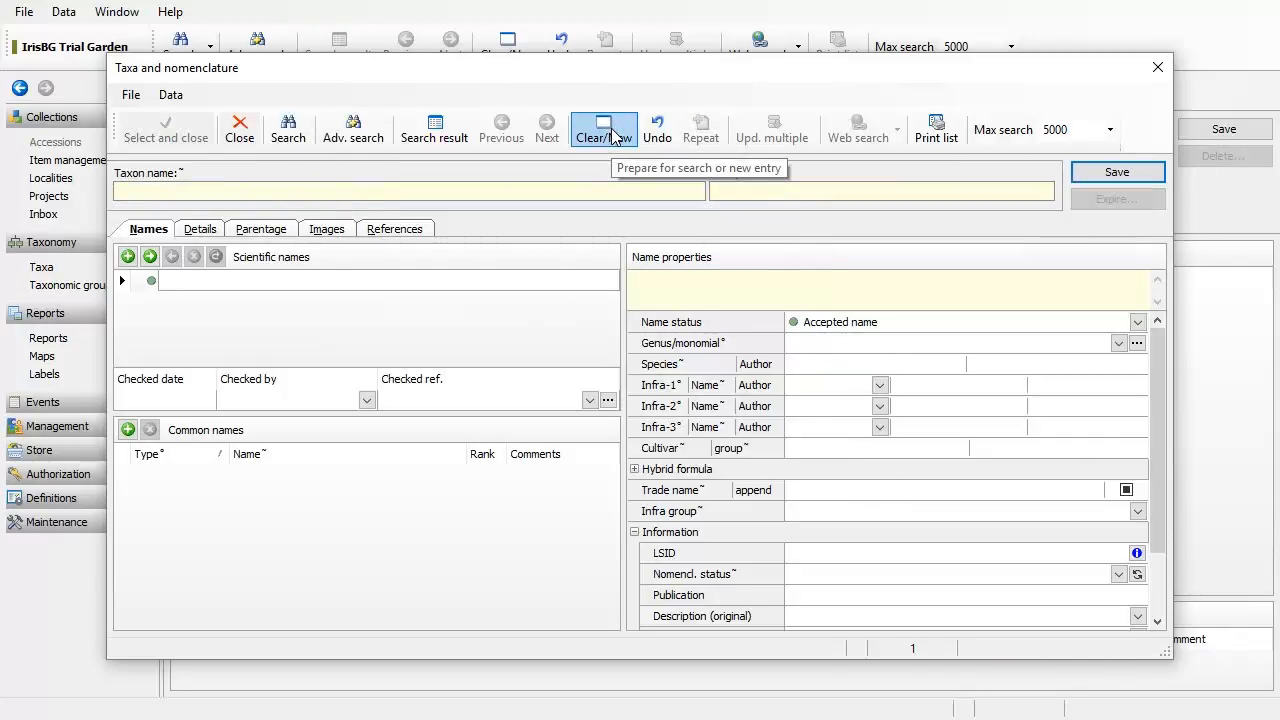
{"action": "left_click", "coordinate": [808, 344]}
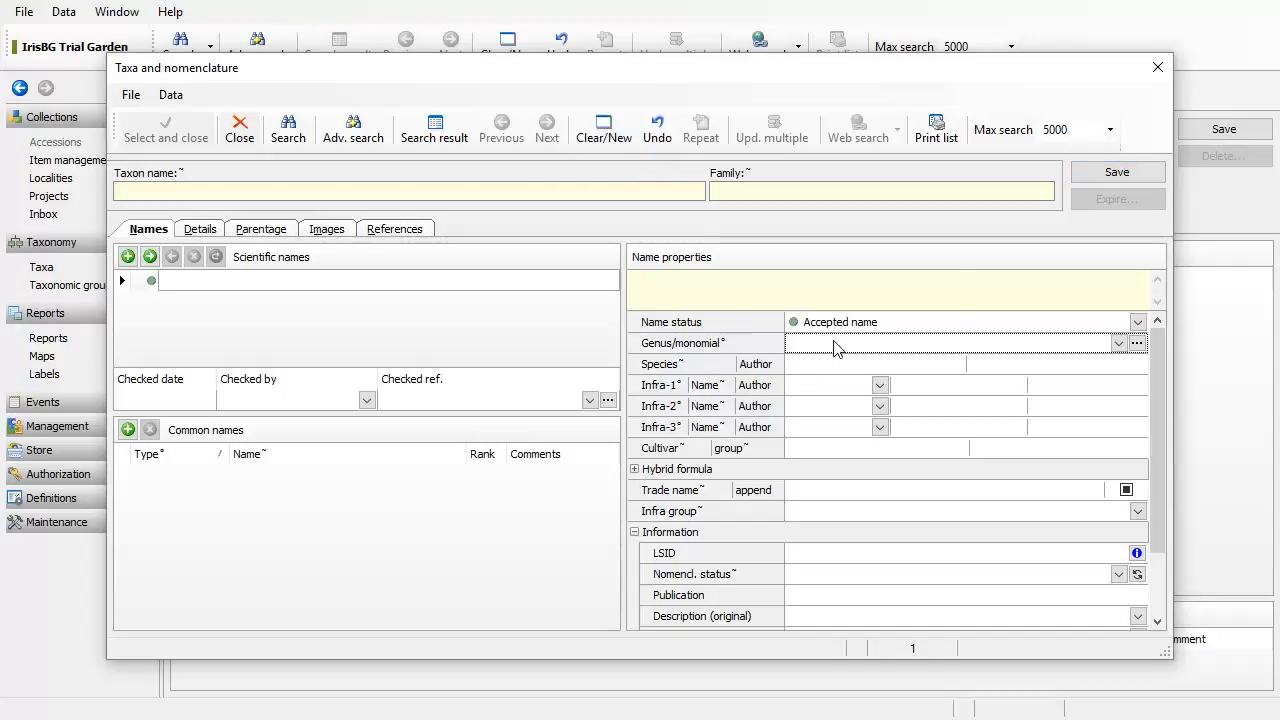
{"action": "type", "text": "Ph"}
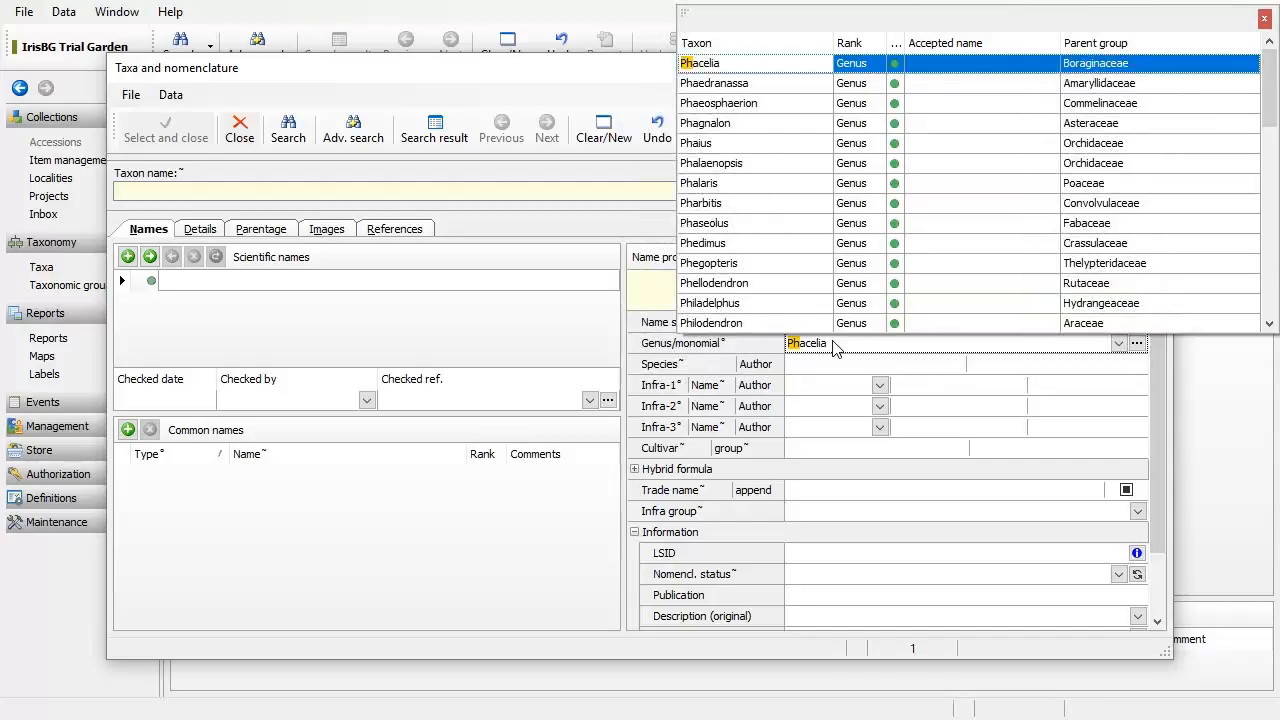
{"action": "type", "text": "ragmipedium"}
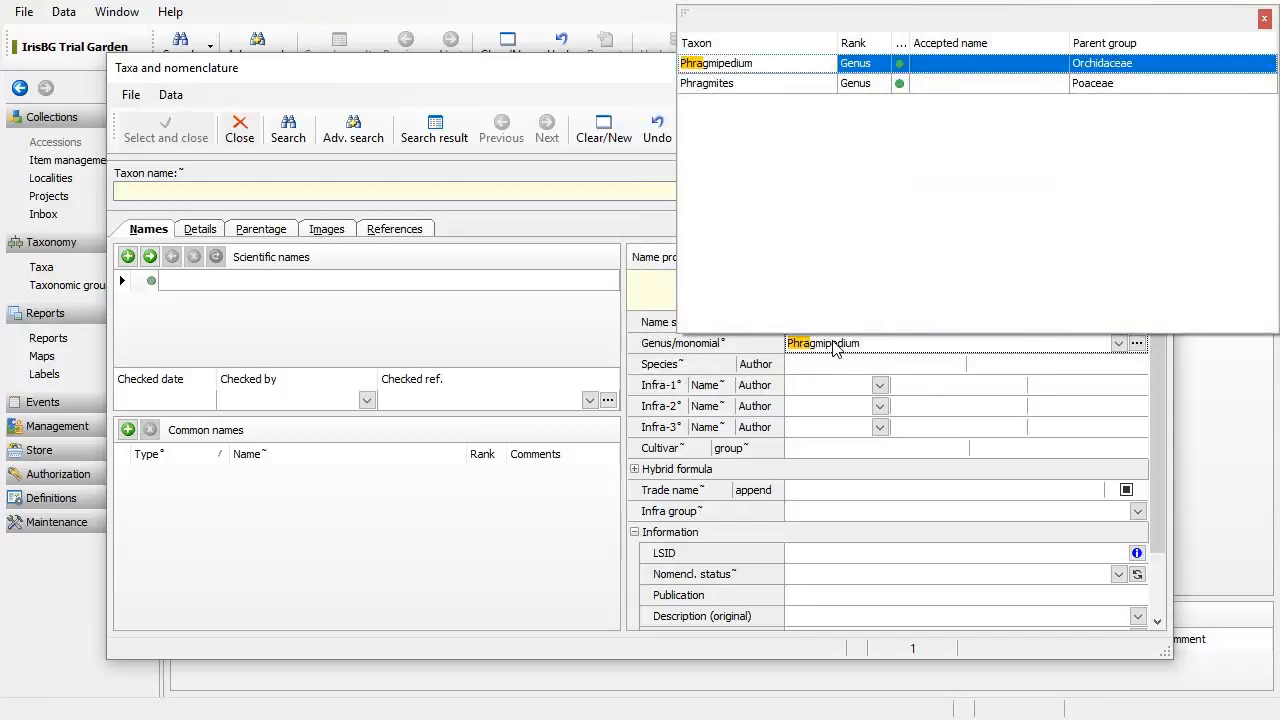
{"action": "key", "text": "Return"}
{"action": "left_click", "coordinate": [826, 364]}
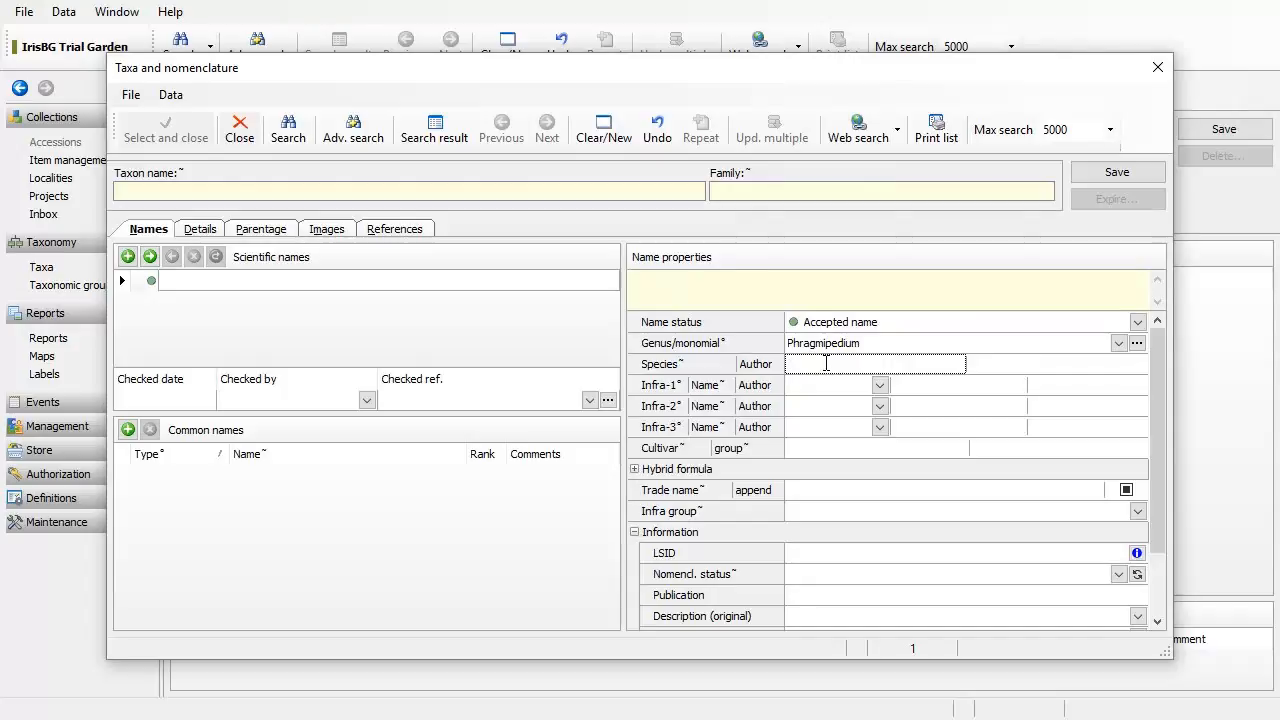
{"action": "type", "text": "boissierianus"}
{"action": "left_click", "coordinate": [823, 364]}
{"action": "type", "text": "i"}
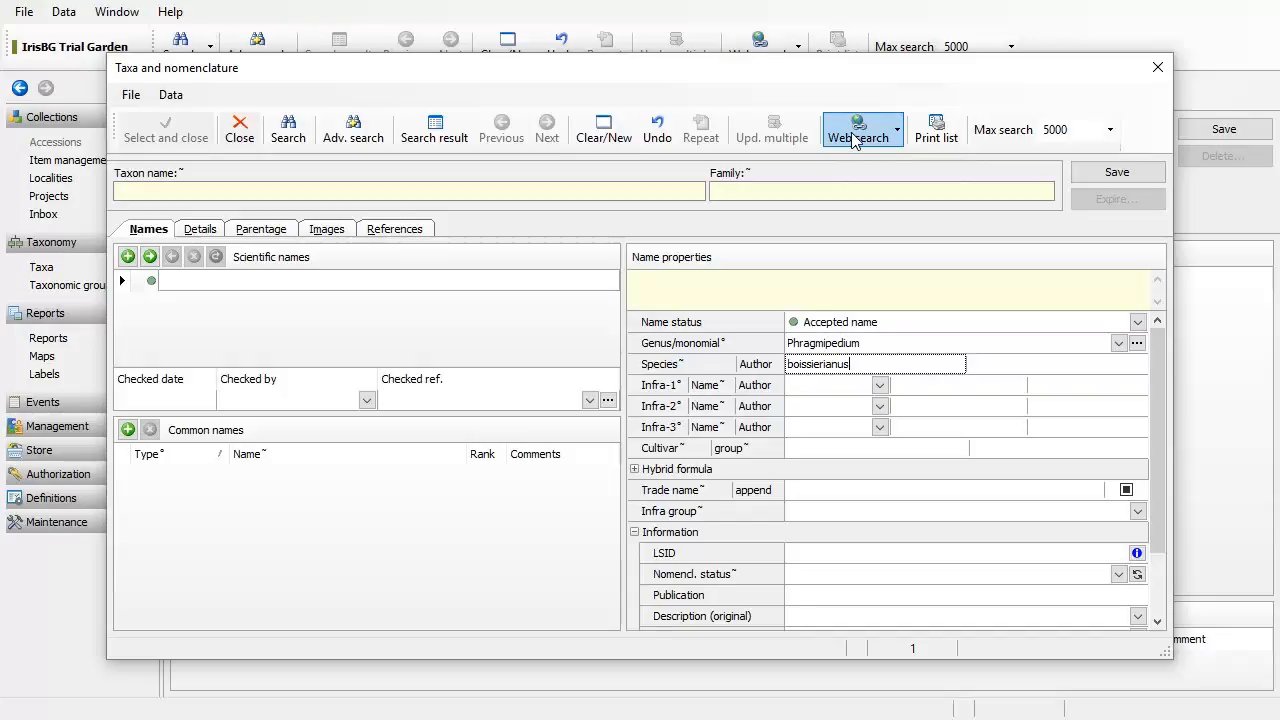
{"action": "left_click_drag", "start_coordinate": [793, 71], "coordinate": [631, 401]}
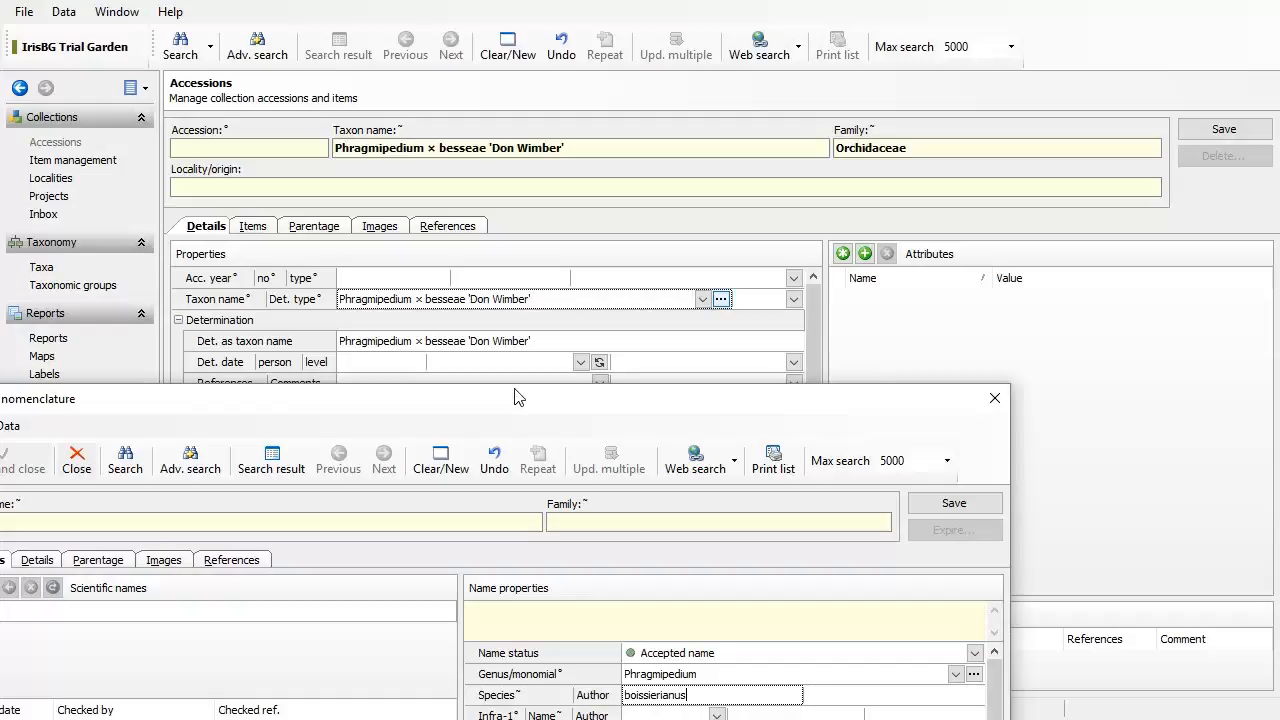
{"action": "left_click_drag", "start_coordinate": [517, 404], "coordinate": [679, 62]}
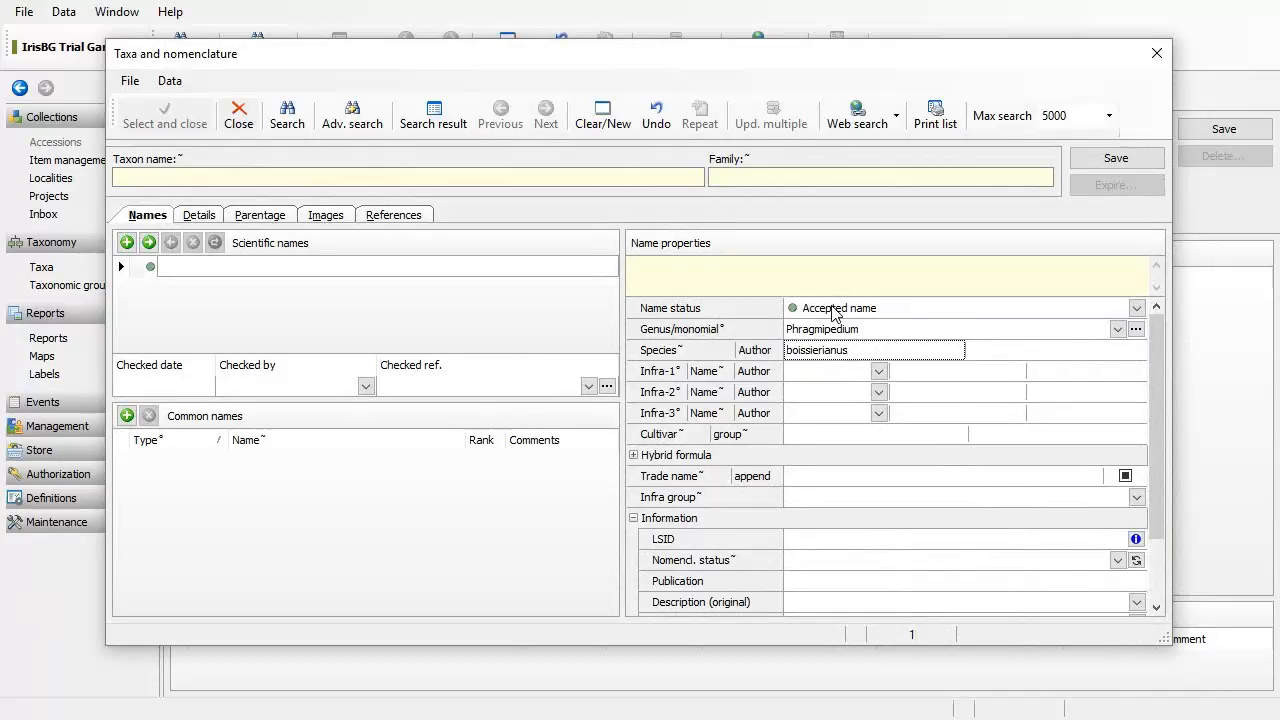
Step: Edit the species epithet from 'boissierianus' to 'boisierianum'
{"action": "key", "text": "BackSpace"}
{"action": "type", "text": "m"}
{"action": "key", "text": "BackSpace"}
{"action": "type", "text": "s"}
{"action": "key", "text": "BackSpace"}
{"action": "type", "text": "m"}
{"action": "key", "text": "Left"}
{"action": "key", "text": "Left"}
{"action": "key", "text": "Left"}
{"action": "key", "text": "Left"}
{"action": "key", "text": "Left"}
{"action": "key", "text": "Left"}
{"action": "key", "text": "Left"}
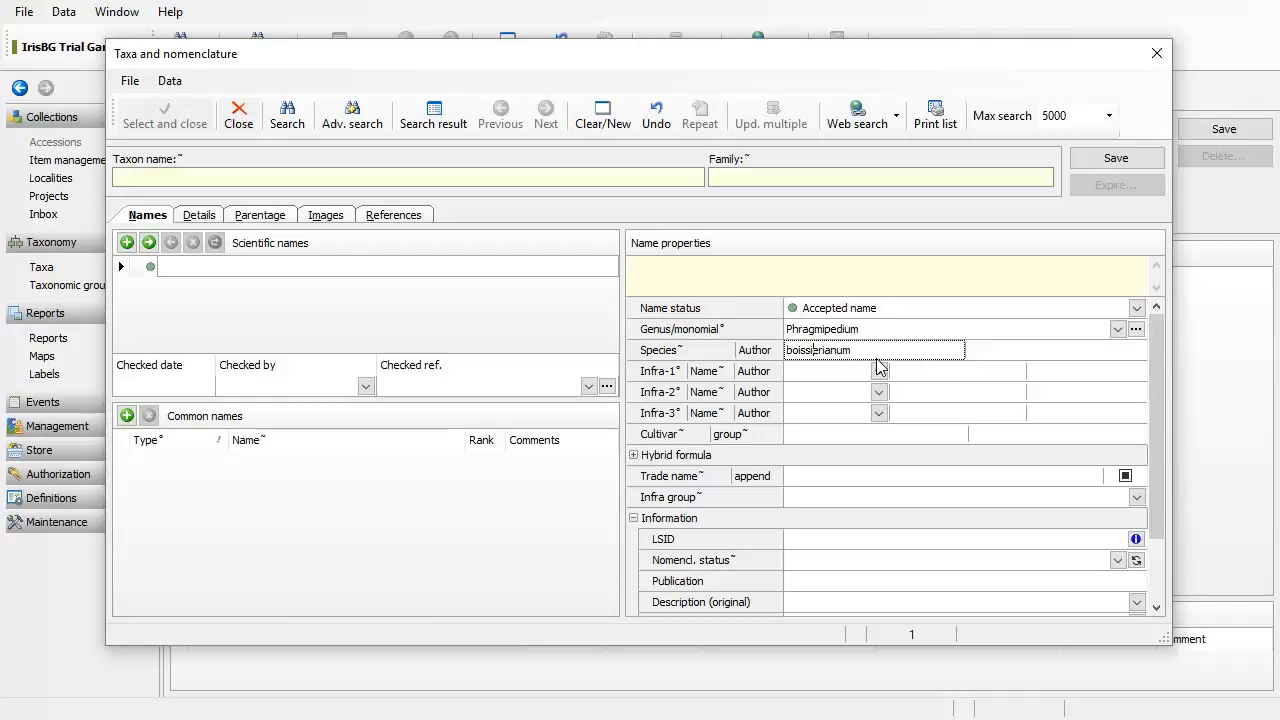
{"action": "key", "text": "Left"}
{"action": "key", "text": "BackSpace"}
{"action": "key", "text": "End"}
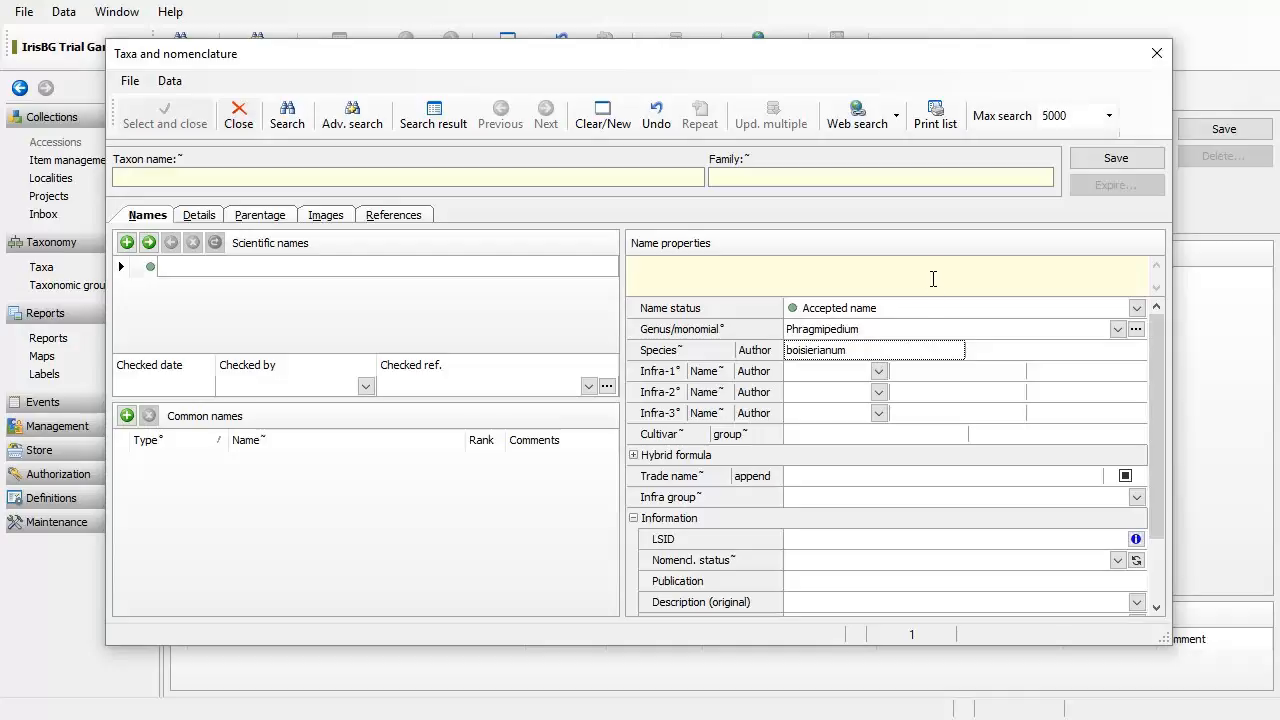
Step: Search the name on The Plant List and maximize the browser listing 91 Phragmipedium records
{"action": "left_click", "coordinate": [867, 130]}
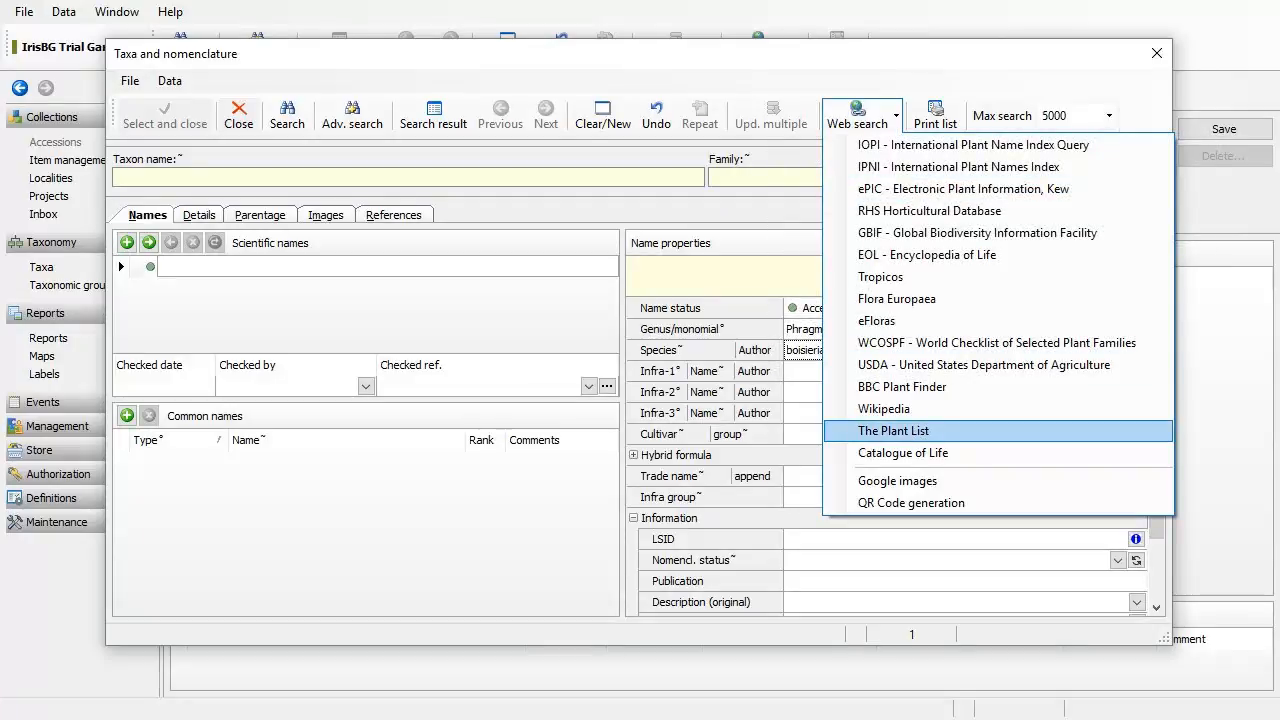
{"action": "left_click", "coordinate": [884, 431]}
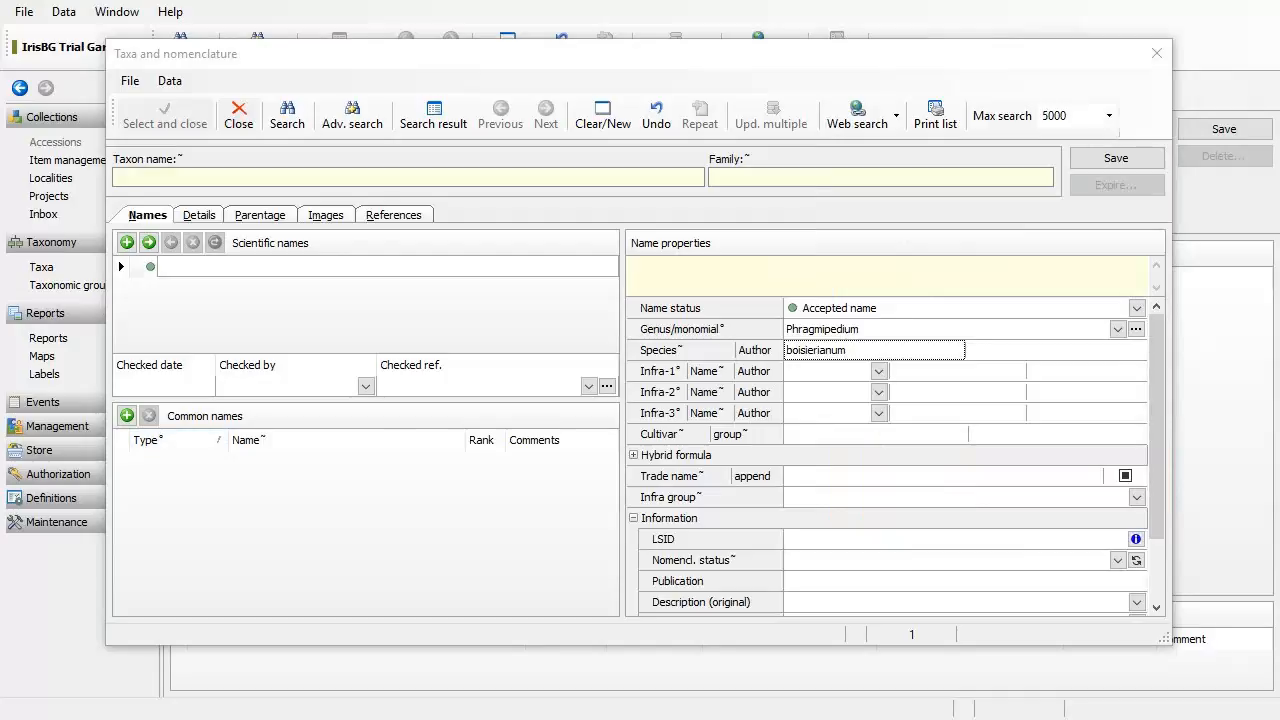
{"action": "left_click_drag", "start_coordinate": [327, 128], "coordinate": [677, 74]}
{"action": "double_click", "coordinate": [677, 74]}
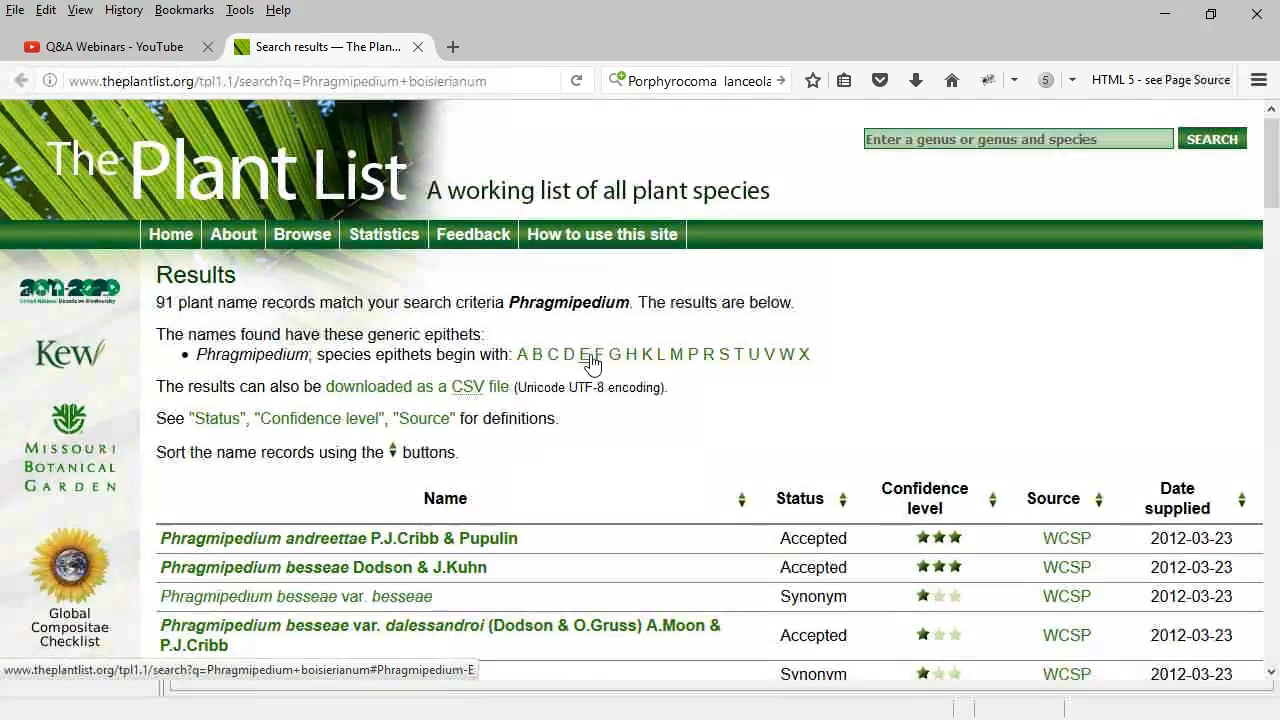
Step: Open the accepted Phragmipedium boissierianum (Rchb.f. & Warsz.) Rolfe record and copy the epithet 'boissierianum'
{"action": "scroll", "coordinate": [591, 362], "scroll_direction": "down", "scroll_amount": 3}
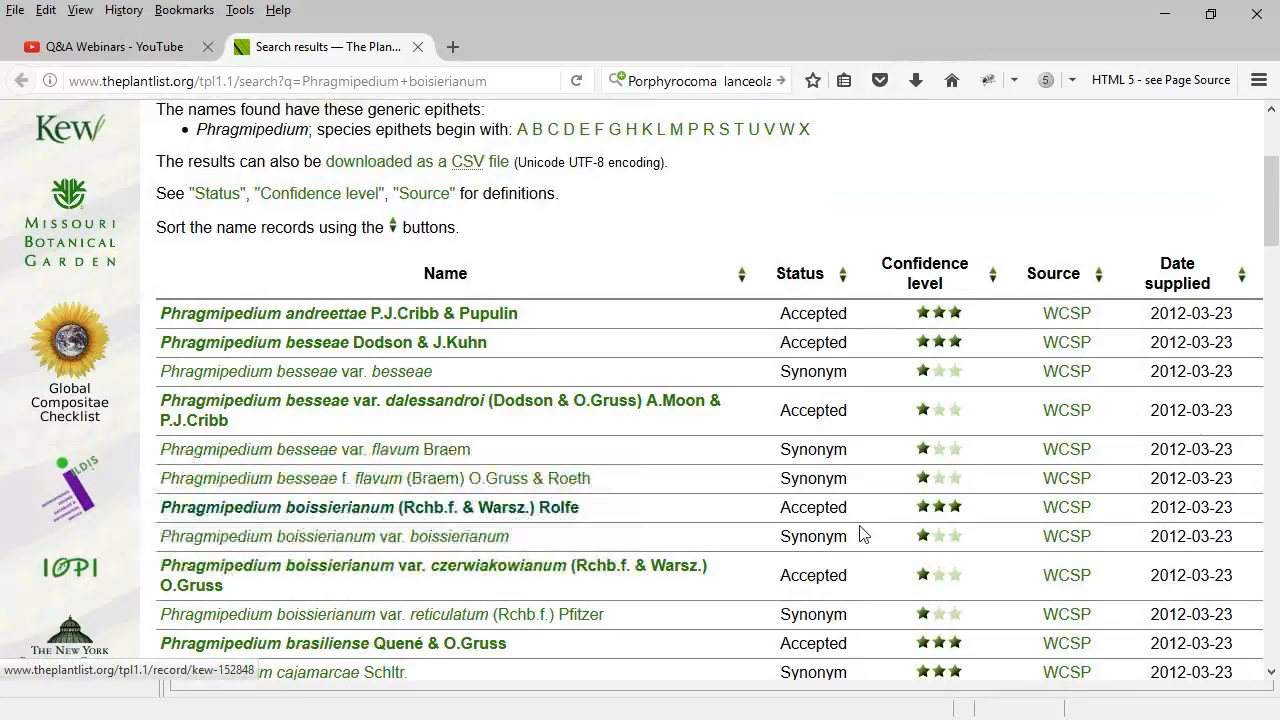
{"action": "left_click", "coordinate": [556, 510]}
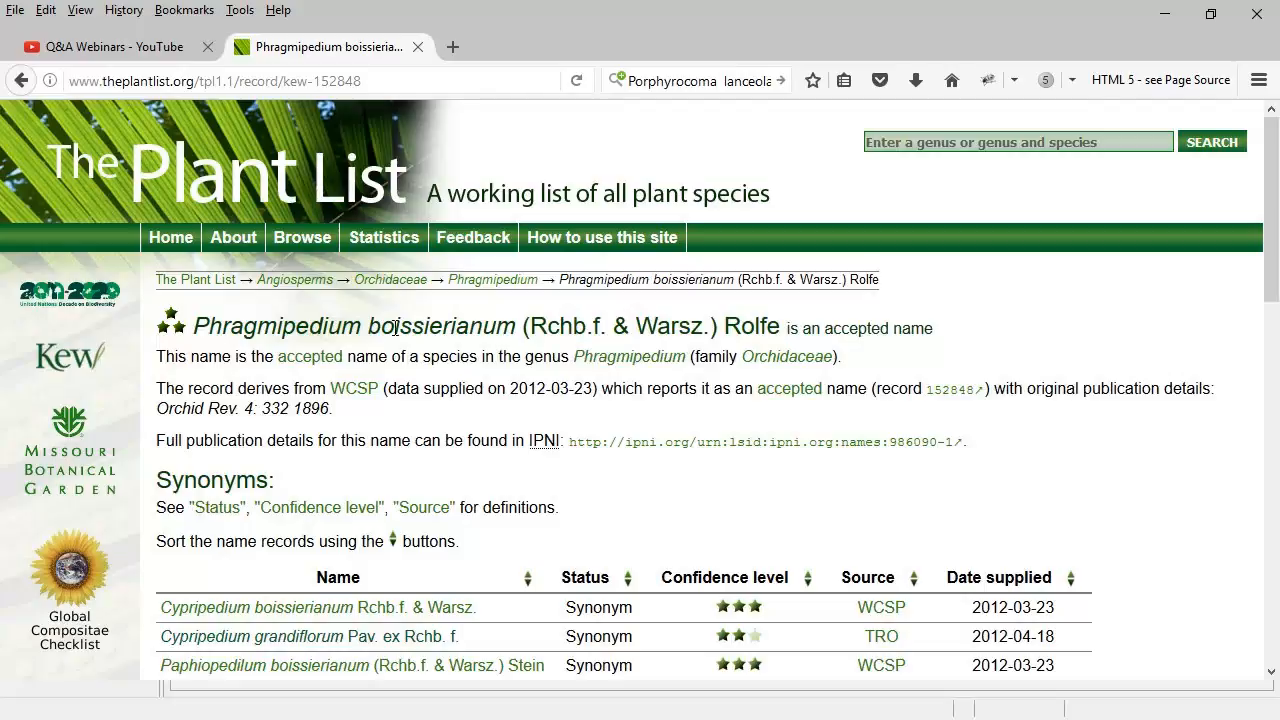
{"action": "left_click_drag", "start_coordinate": [367, 328], "coordinate": [516, 328]}
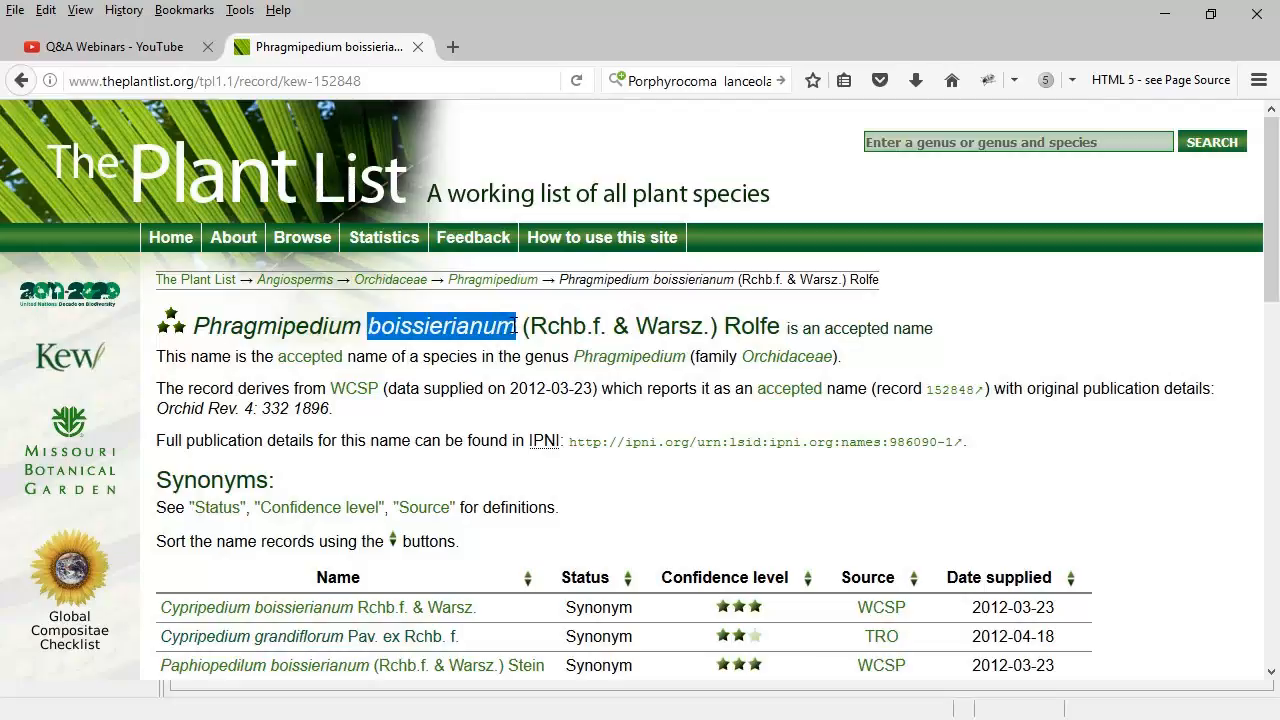
{"action": "right_click", "coordinate": [514, 330]}
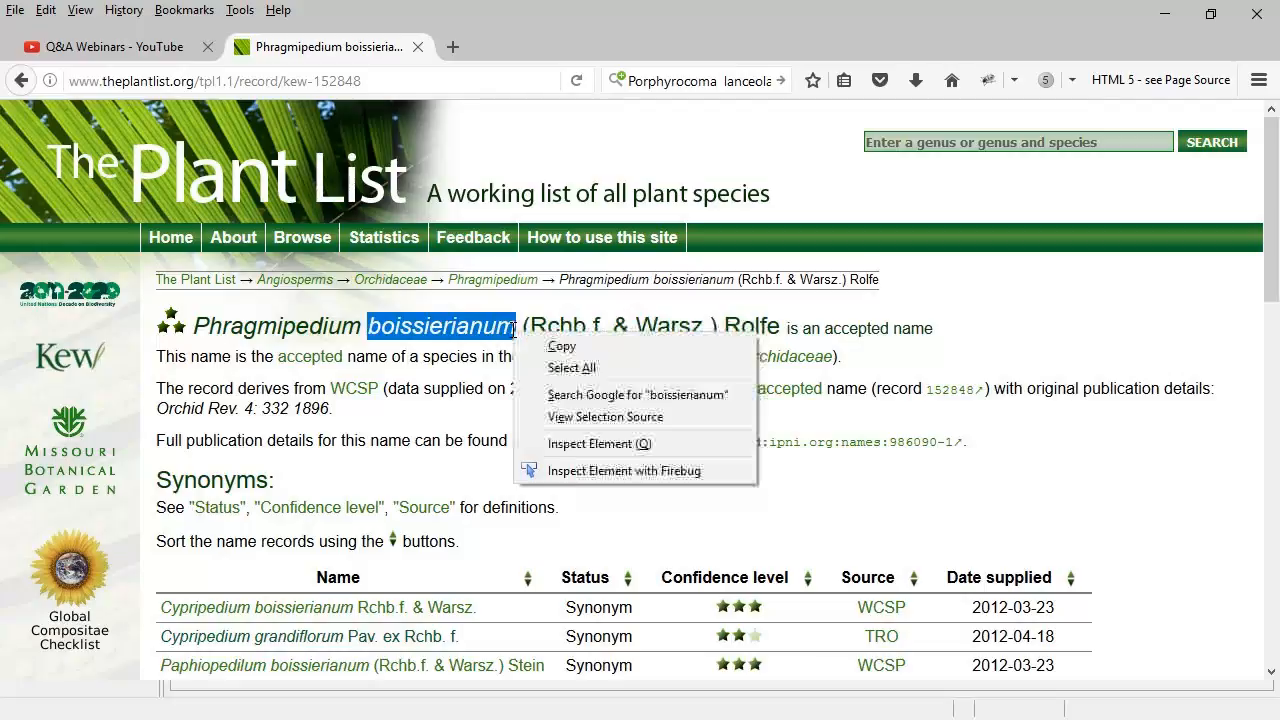
{"action": "left_click", "coordinate": [566, 350]}
{"action": "key", "text": "alt+Tab"}
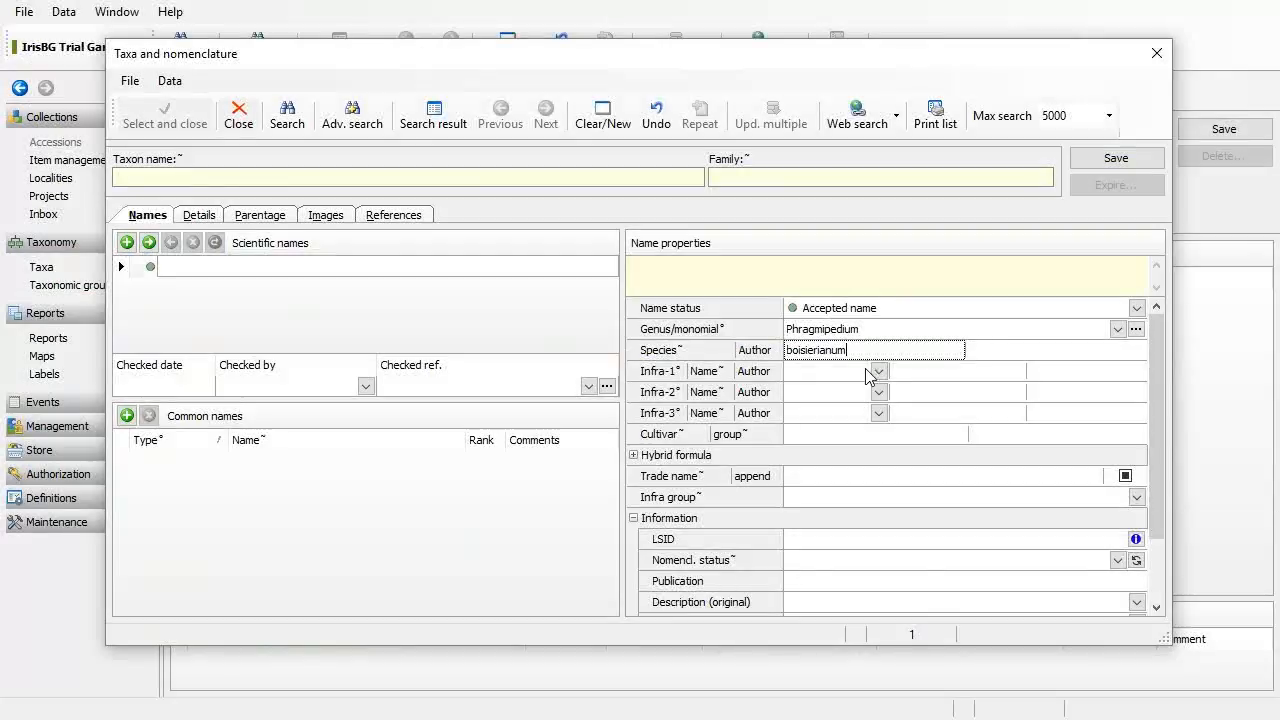
Step: Paste 'boissierianum' into the Species field and rerun The Plant List search
{"action": "double_click", "coordinate": [826, 350]}
{"action": "key", "text": "ctrl+v"}
{"action": "left_click", "coordinate": [872, 130]}
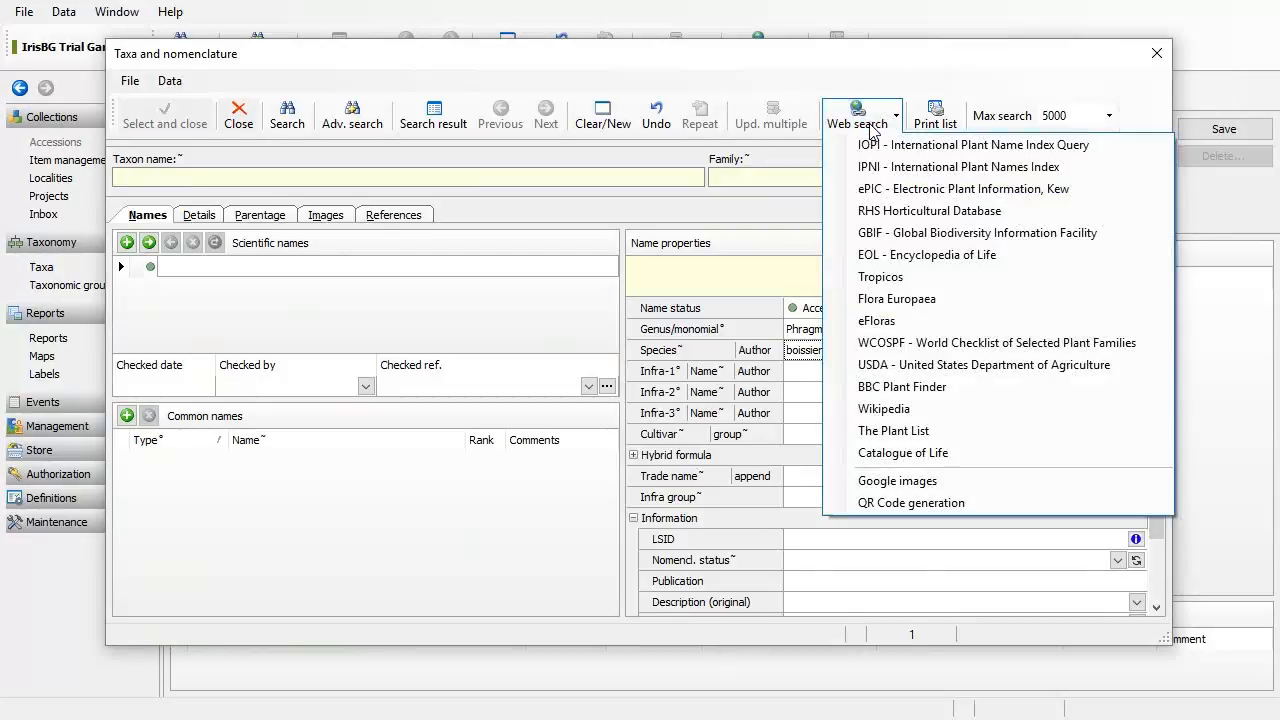
{"action": "left_click", "coordinate": [933, 431]}
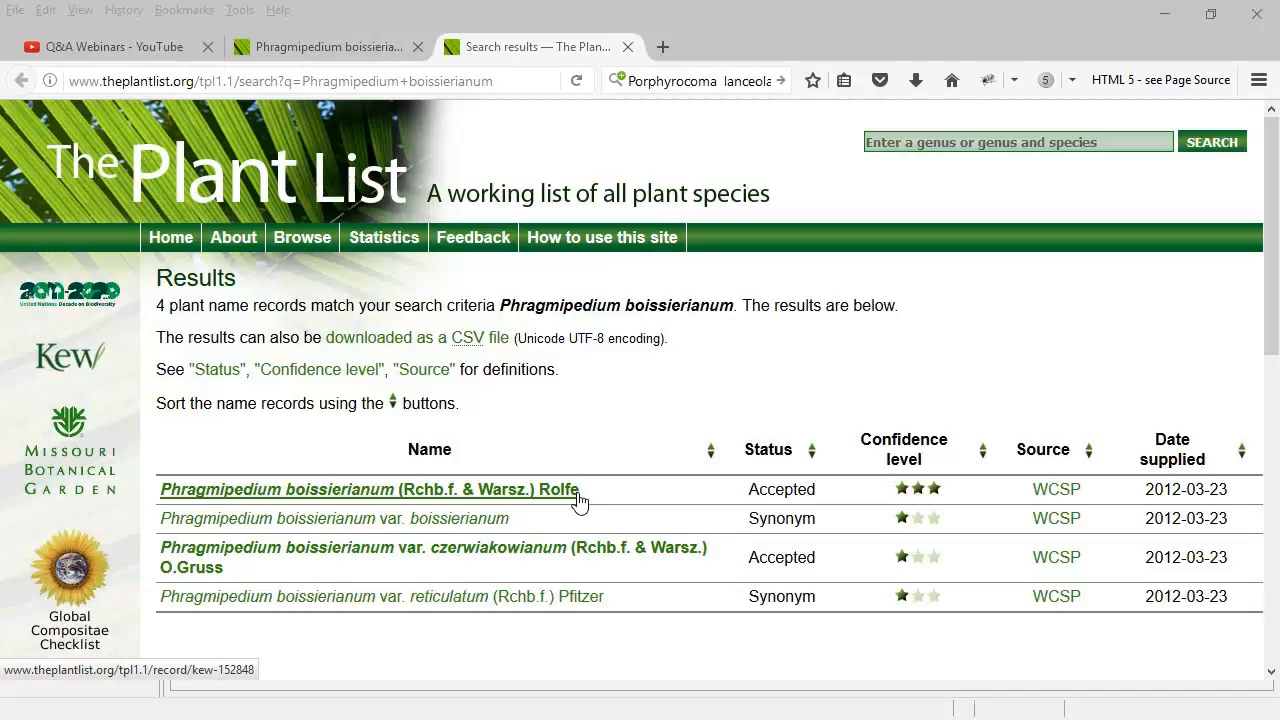
Step: Return from the four Plant List results to the IrisBG taxon form
{"action": "key", "text": "alt+Tab"}
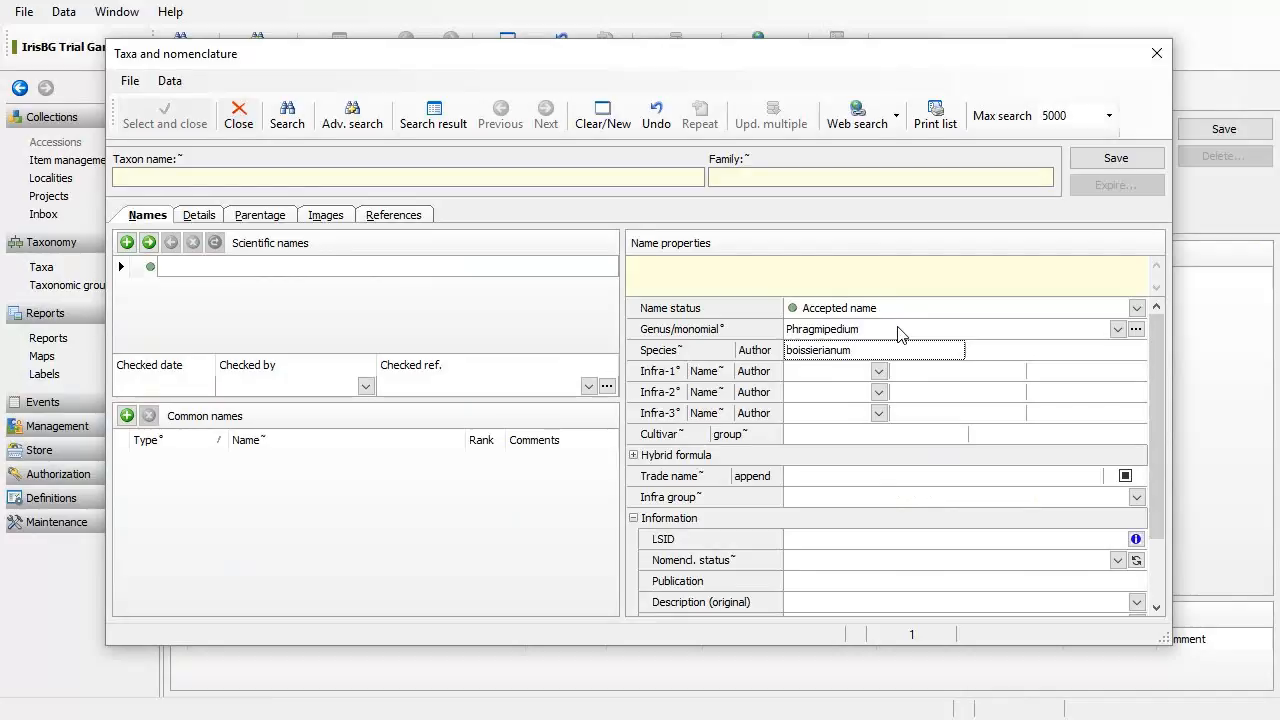
Step: Fill author (Rchb.f.) Rolfe, LSID and 1896 publication from the first IPNI record
{"action": "left_click", "coordinate": [1135, 539]}
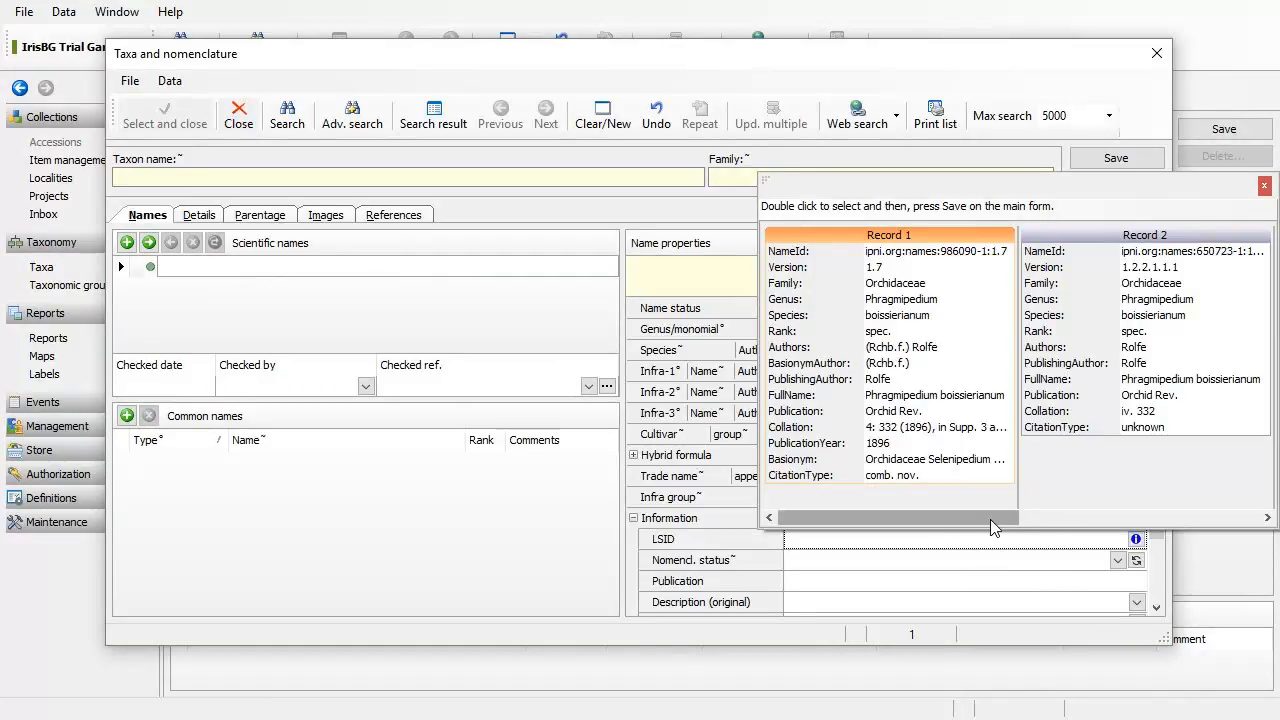
{"action": "left_click_drag", "start_coordinate": [1012, 524], "coordinate": [914, 528]}
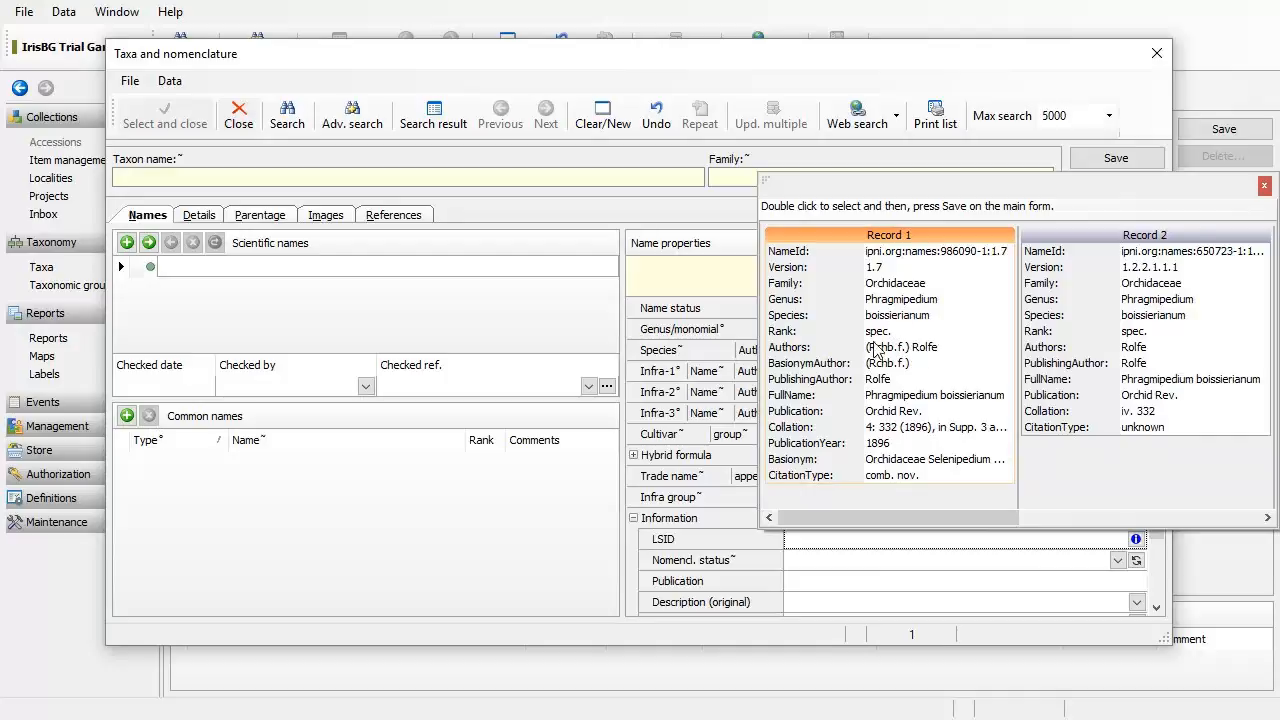
{"action": "left_click", "coordinate": [889, 289]}
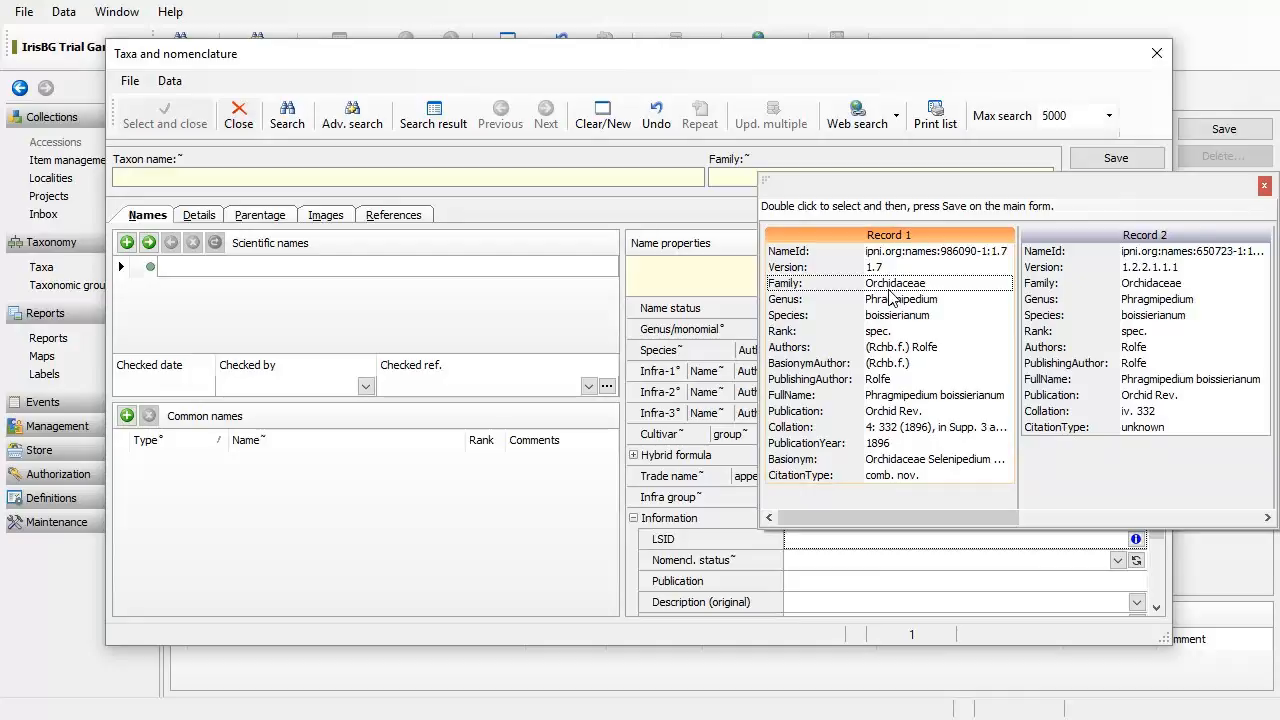
{"action": "double_click", "coordinate": [889, 297]}
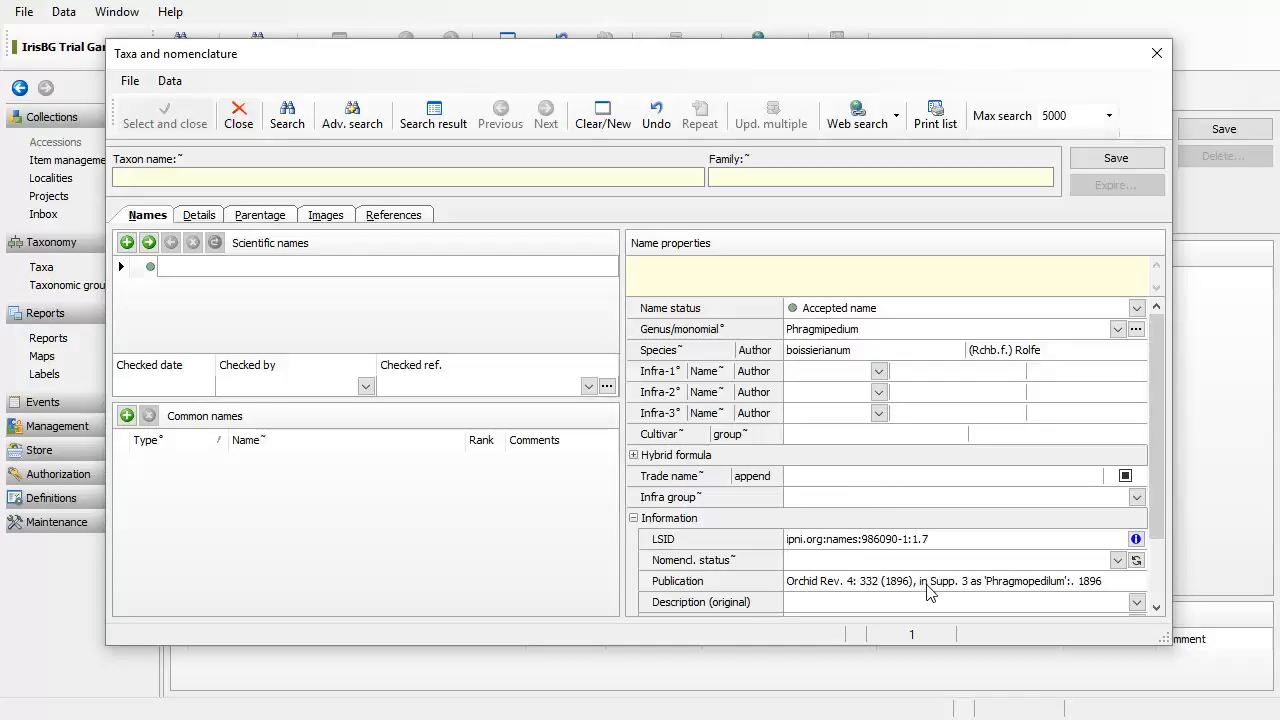
{"action": "left_click_drag", "start_coordinate": [1158, 521], "coordinate": [1172, 600]}
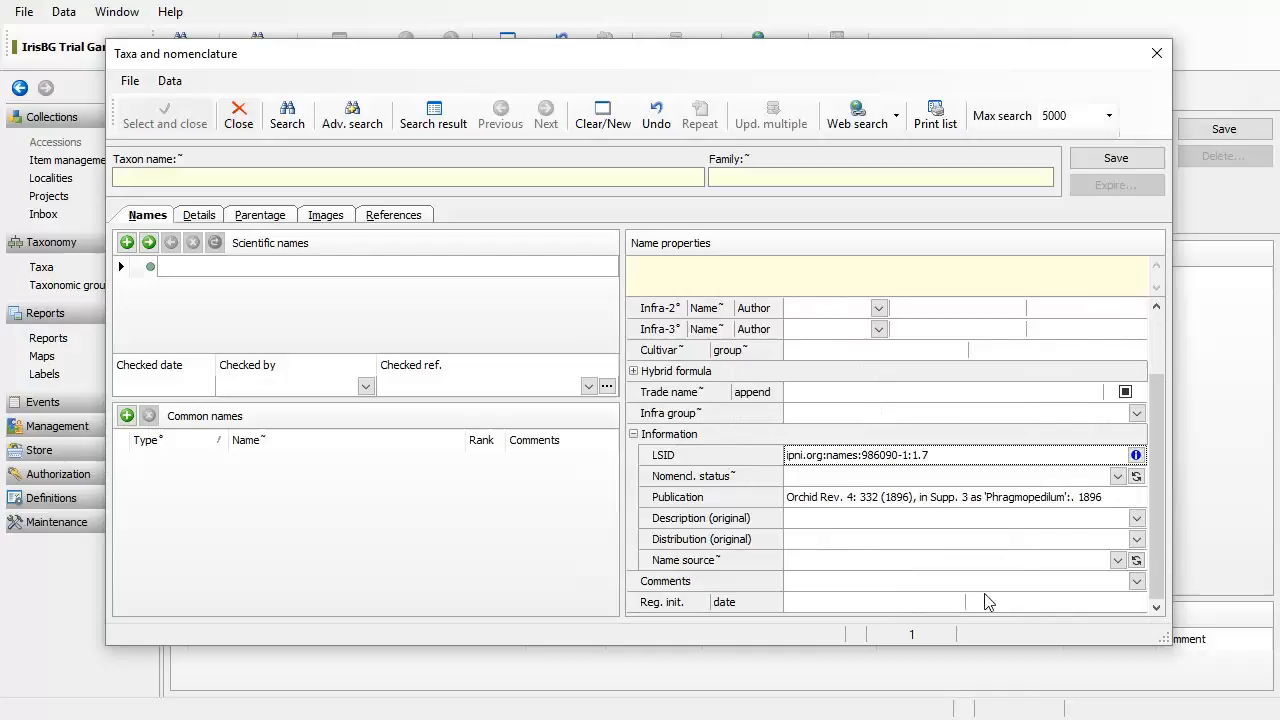
Step: Set the name source to 'Plantlist'
{"action": "left_click", "coordinate": [892, 560]}
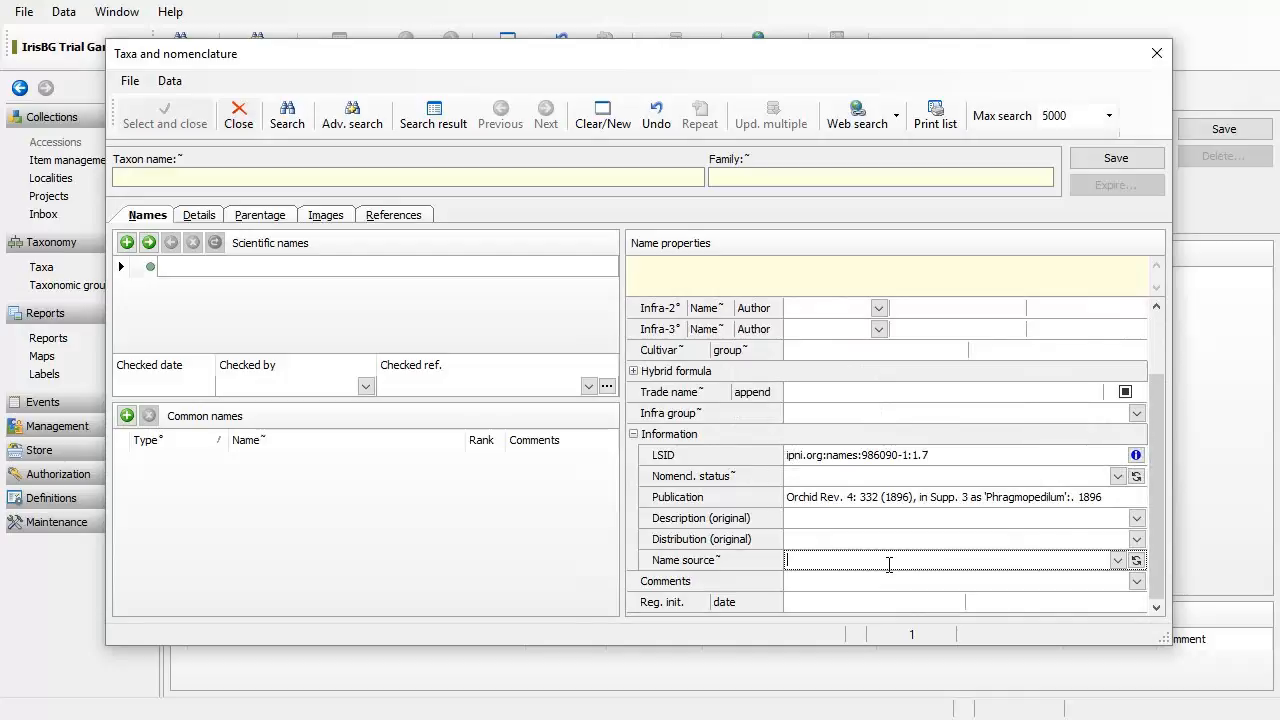
{"action": "type", "text": "Plantlist"}
{"action": "left_click", "coordinate": [886, 580]}
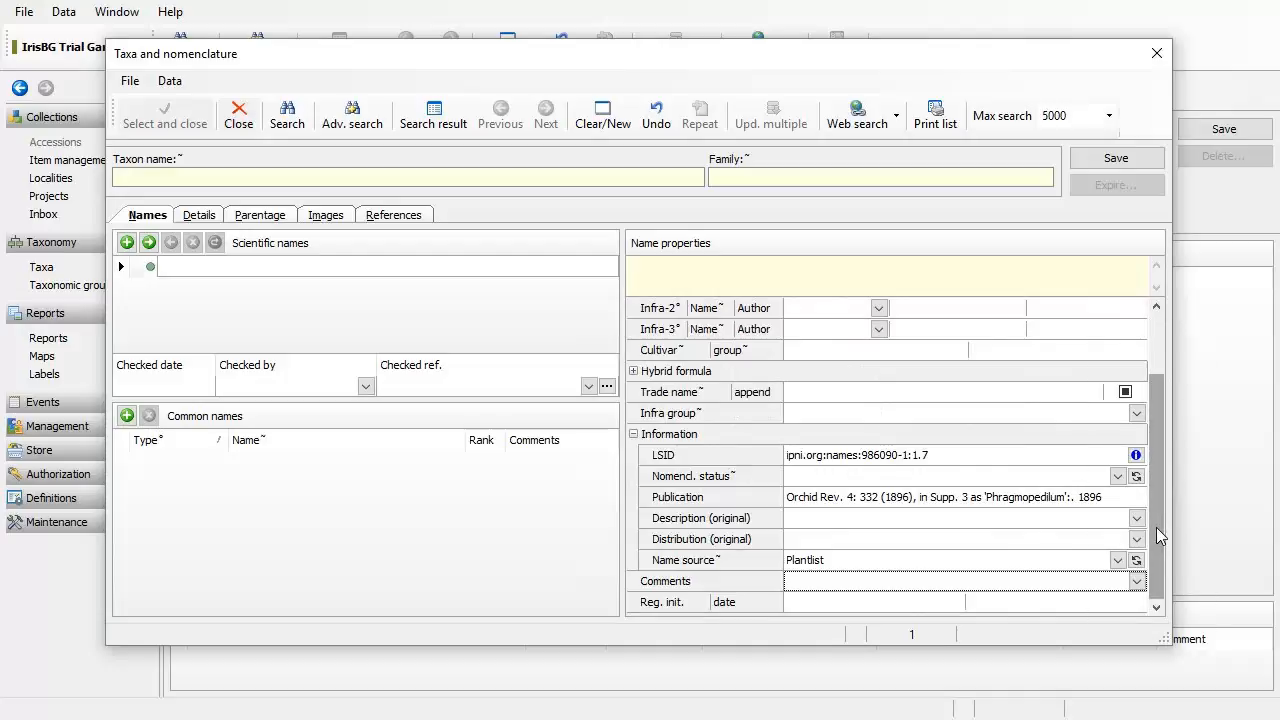
{"action": "left_click_drag", "start_coordinate": [1170, 643], "coordinate": [1204, 706]}
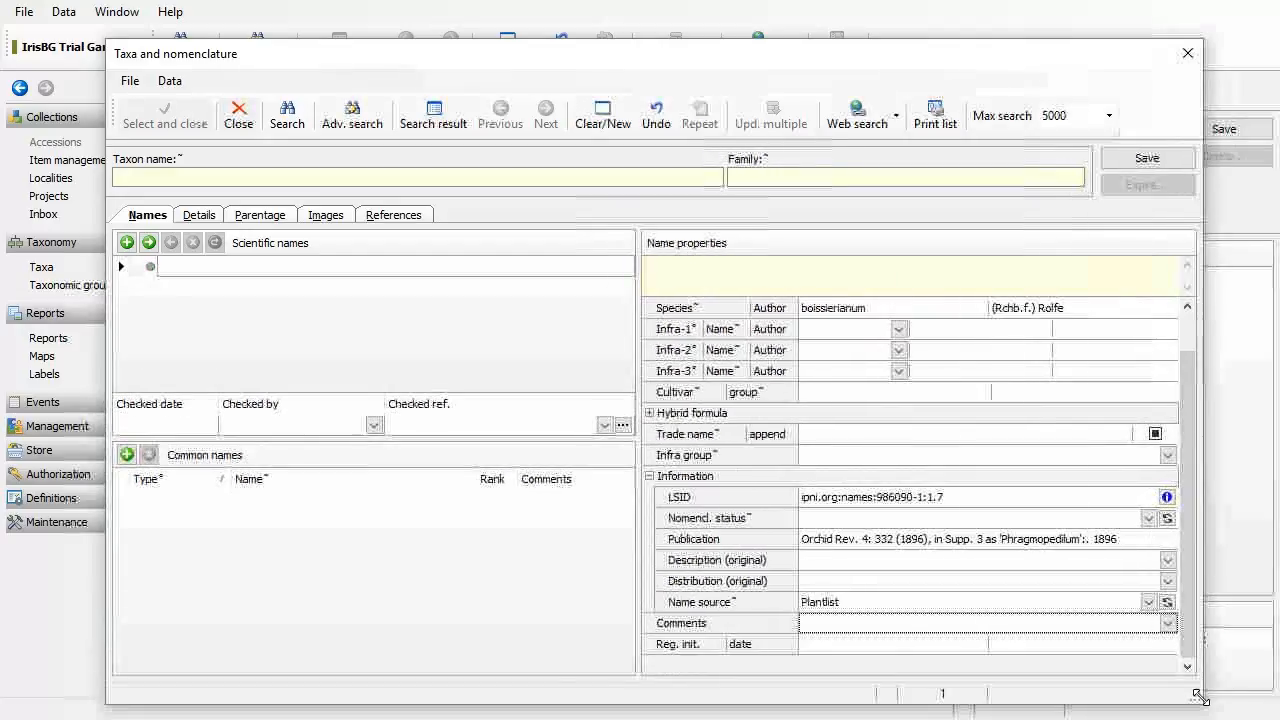
{"action": "left_click_drag", "start_coordinate": [1194, 496], "coordinate": [1197, 421]}
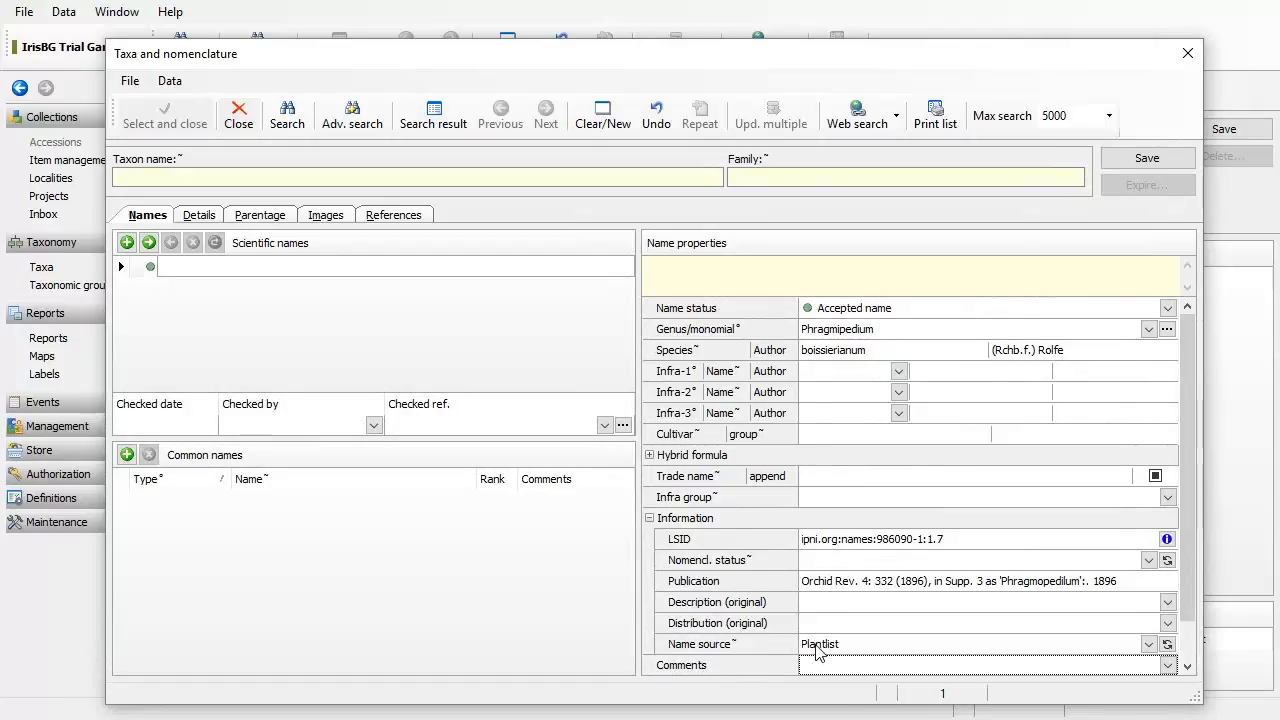
Step: Add the last web search, theplantlist.org, as a web reference with rank 10
{"action": "left_click", "coordinate": [412, 222]}
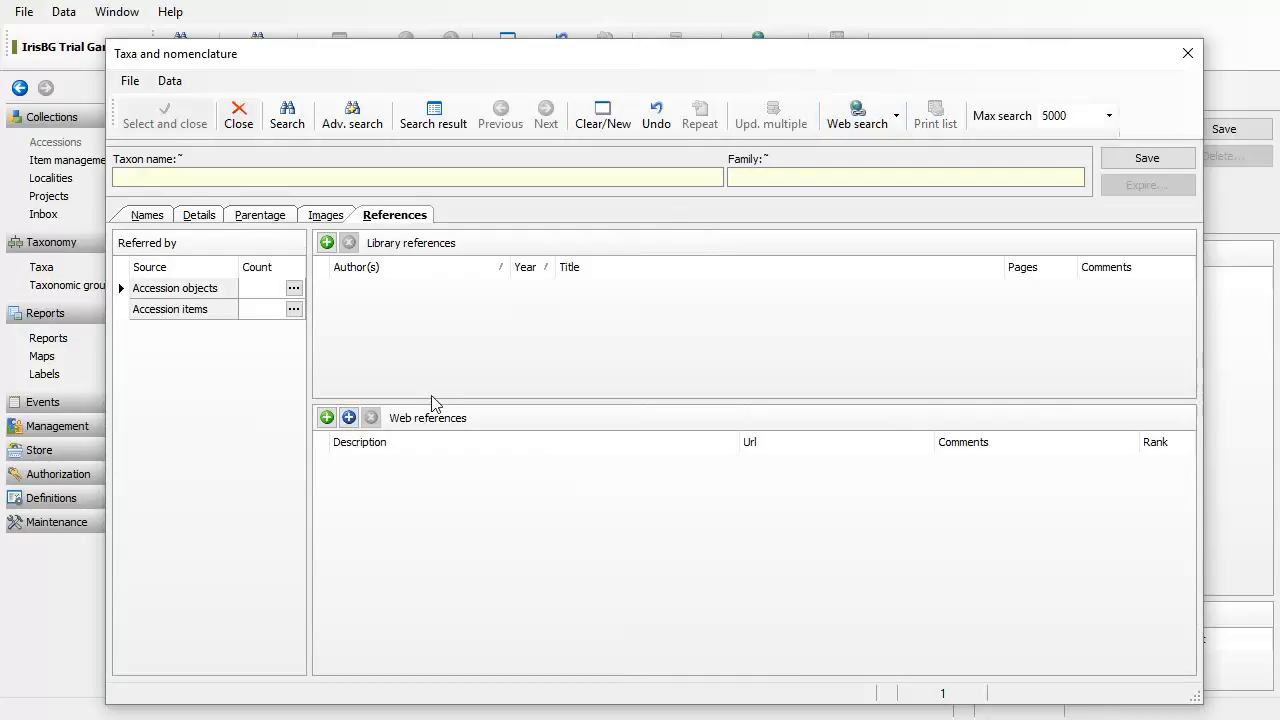
{"action": "left_click", "coordinate": [349, 418]}
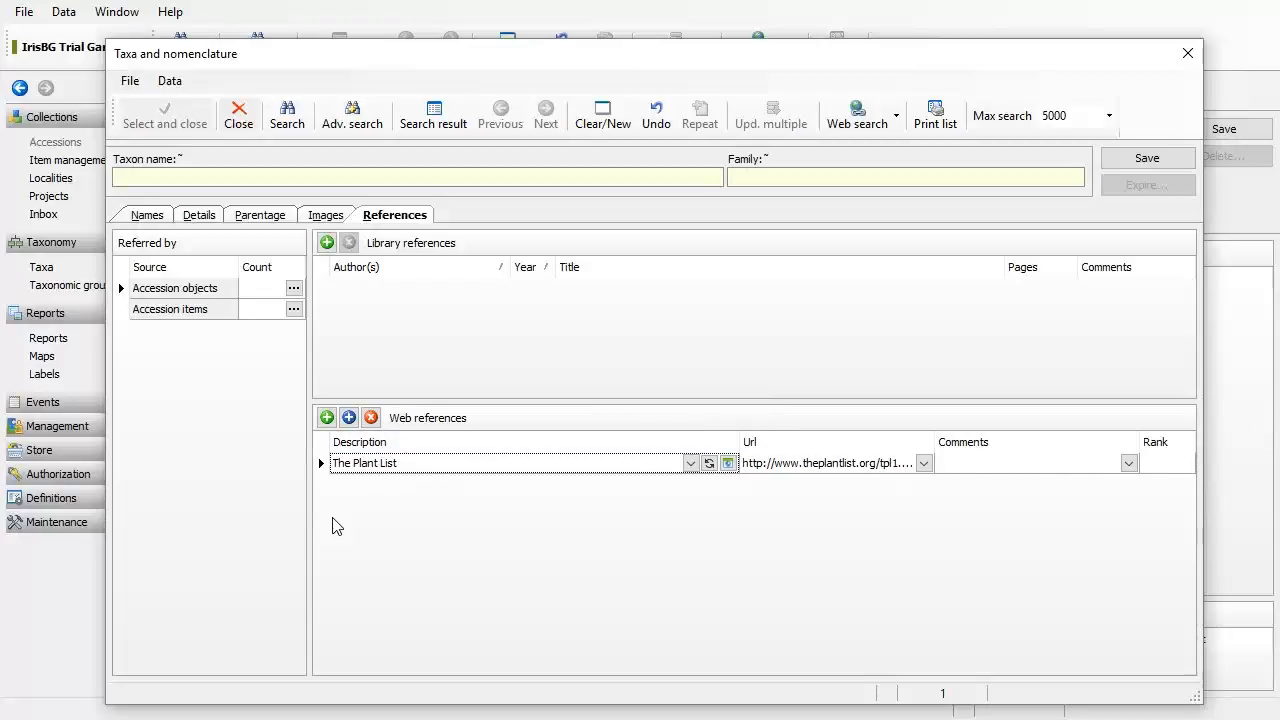
{"action": "left_click", "coordinate": [1179, 465]}
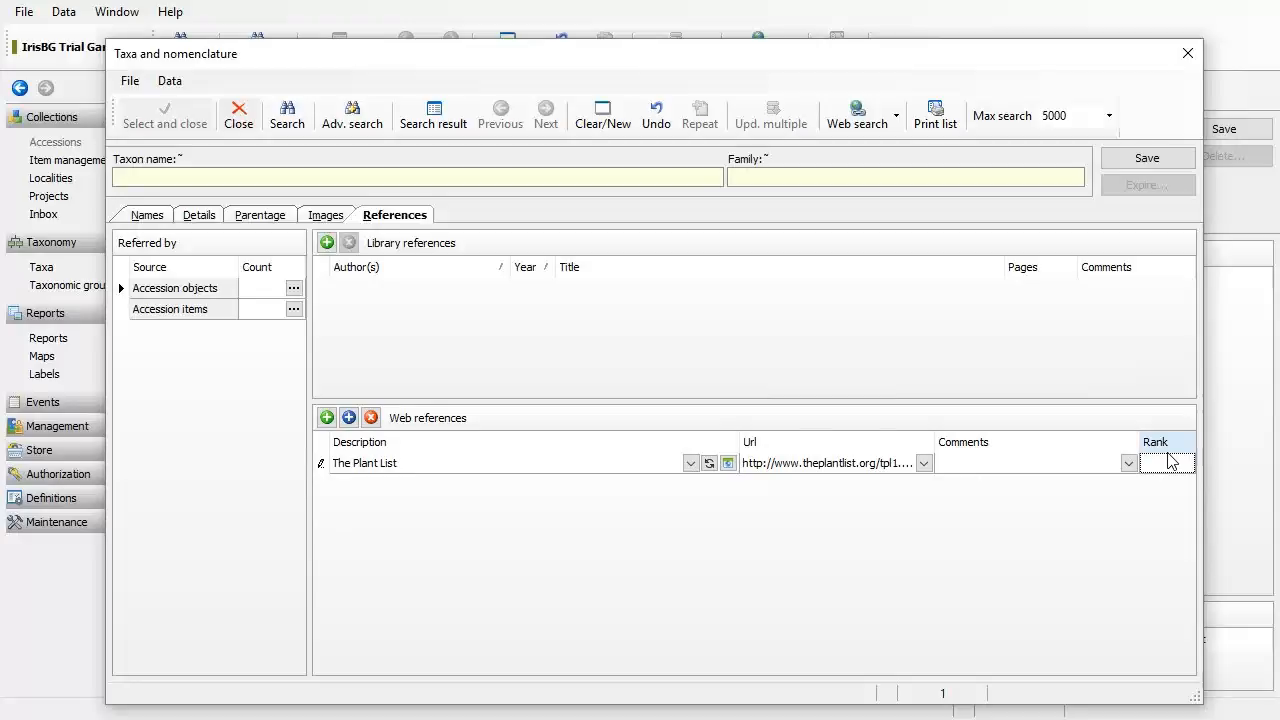
{"action": "type", "text": "10"}
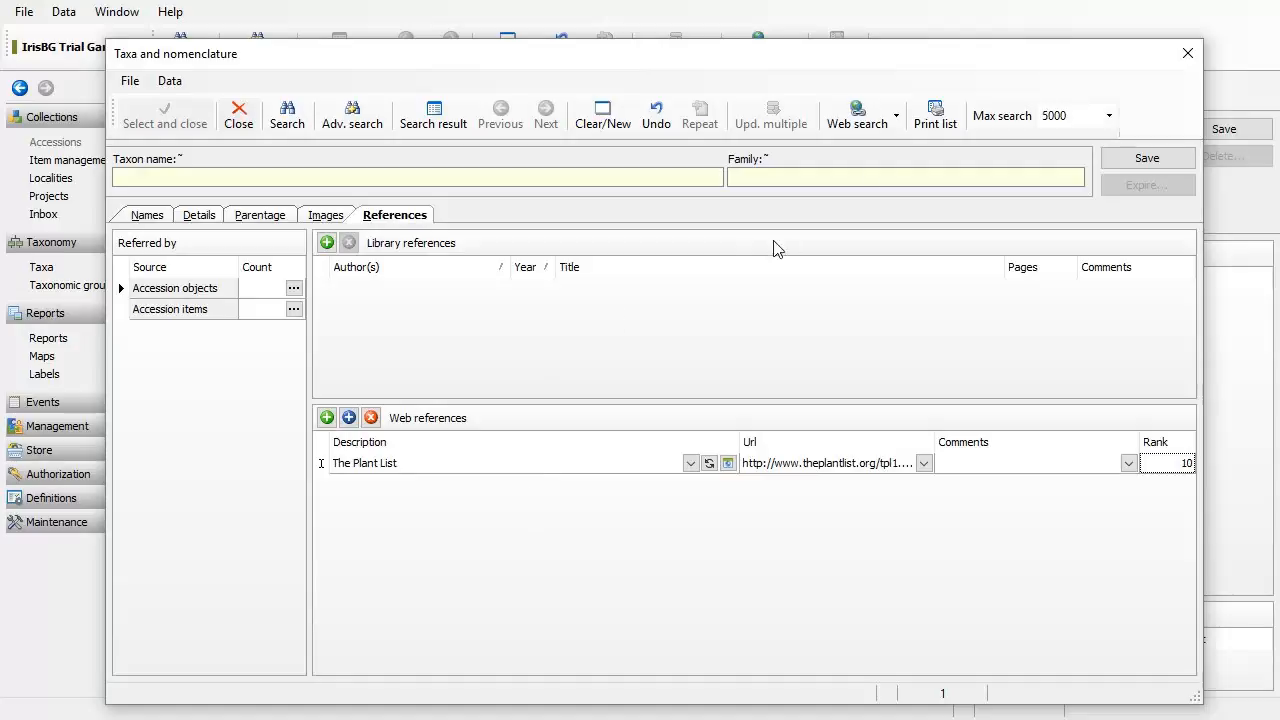
Step: Add the species' Wikipedia page as a second web reference with rank 1
{"action": "left_click", "coordinate": [883, 131]}
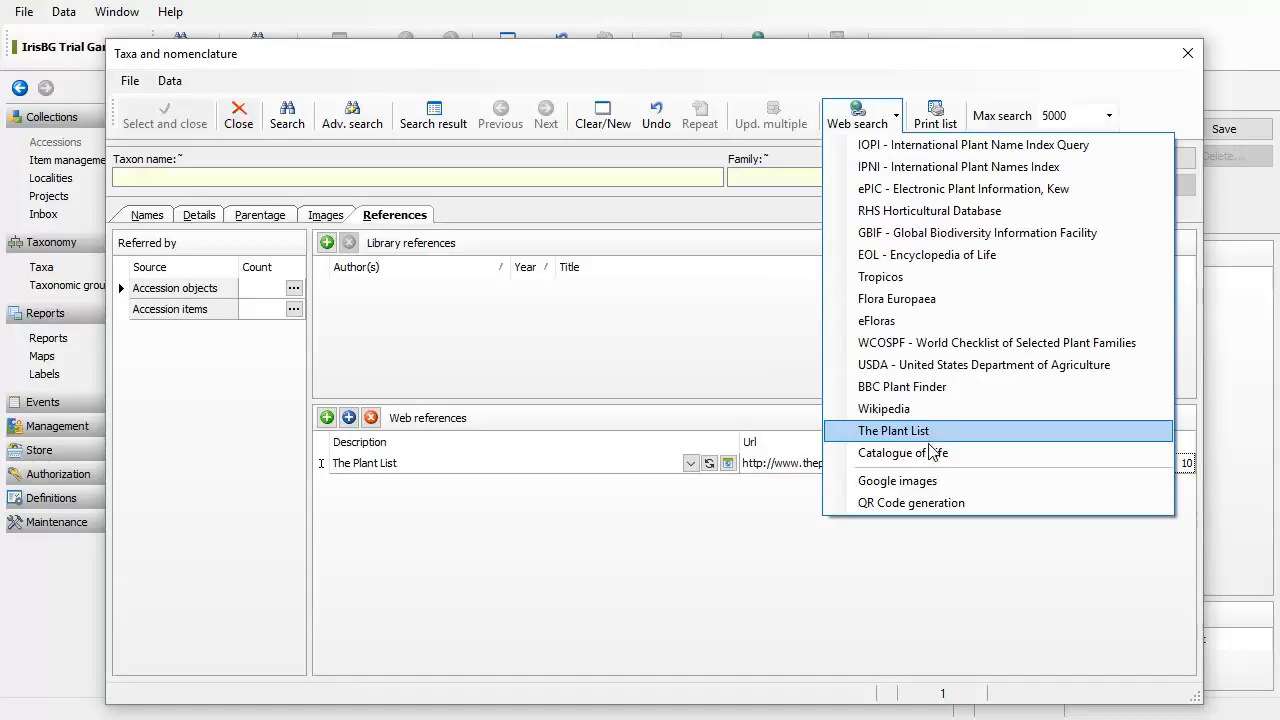
{"action": "left_click", "coordinate": [884, 409]}
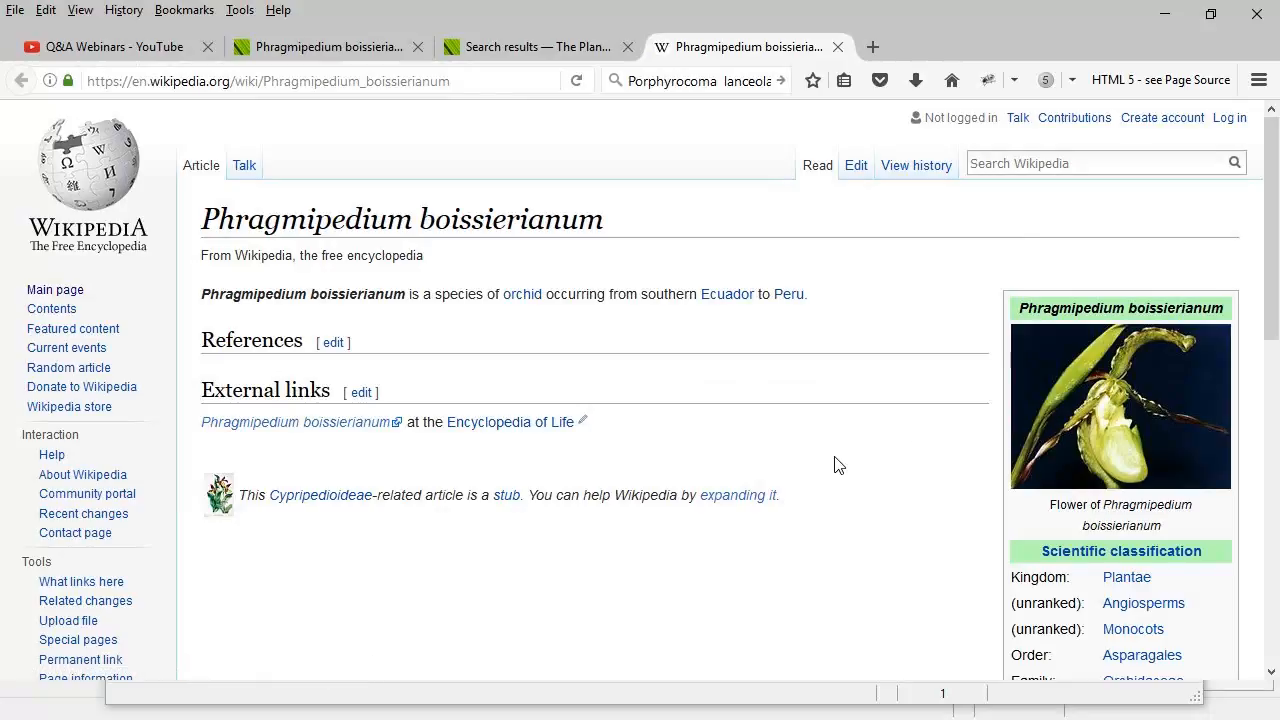
{"action": "key", "text": "alt+Tab"}
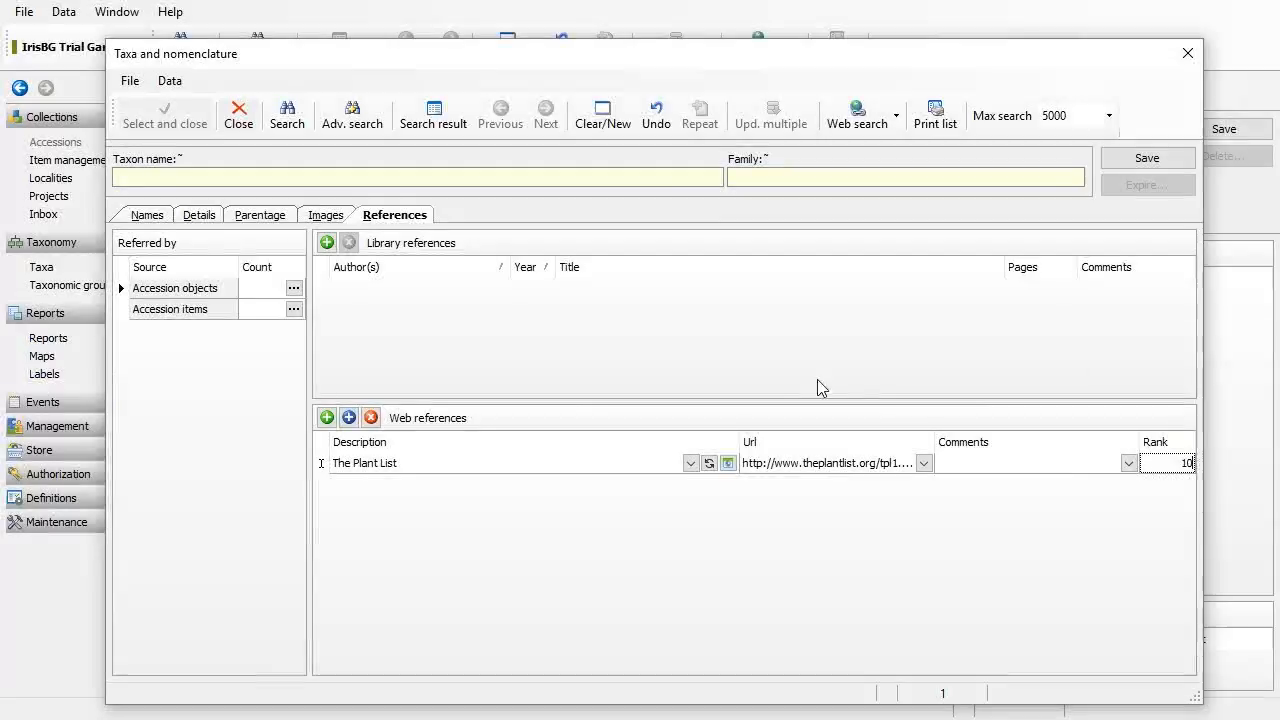
{"action": "left_click", "coordinate": [352, 423]}
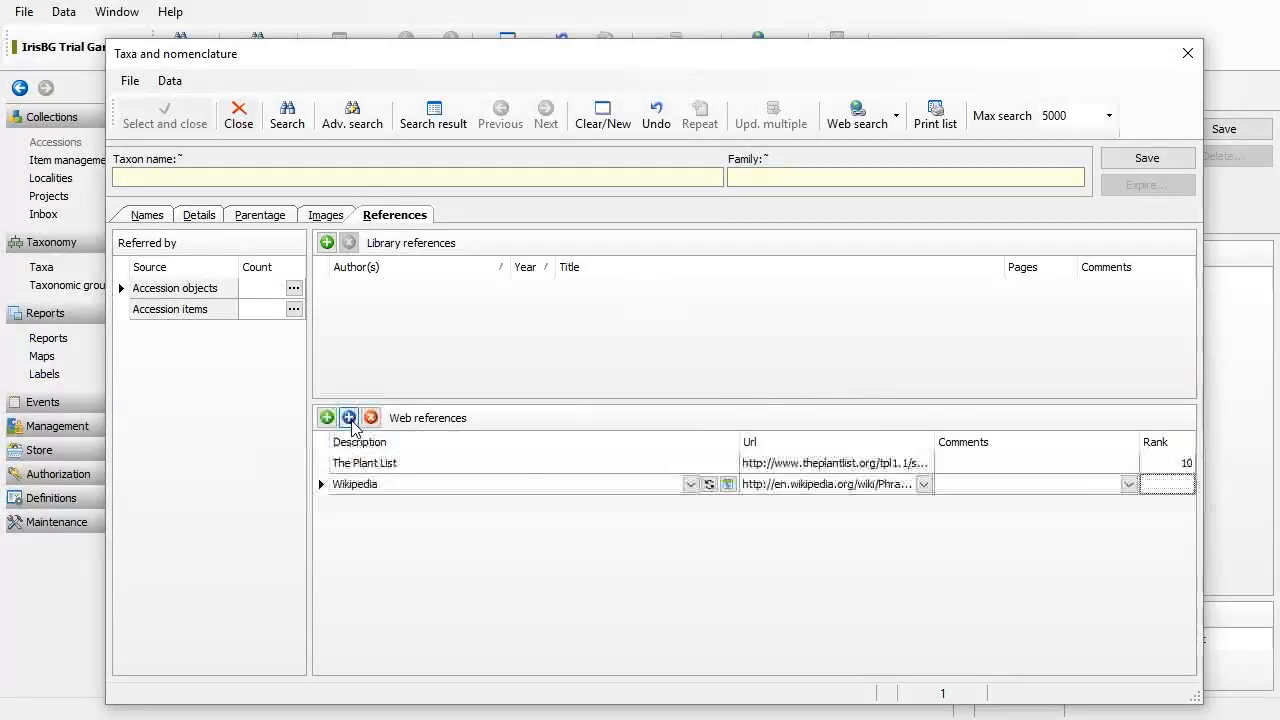
{"action": "left_click", "coordinate": [1180, 490]}
{"action": "type", "text": "1"}
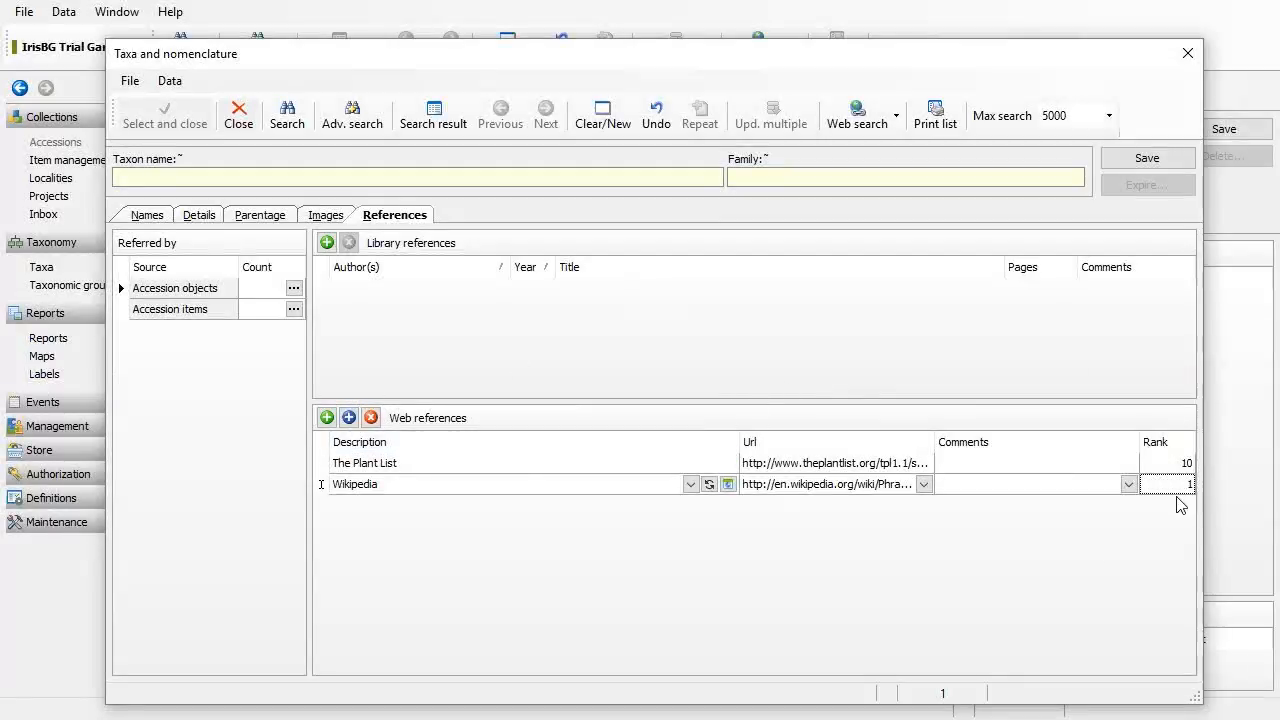
{"action": "left_click", "coordinate": [1067, 585]}
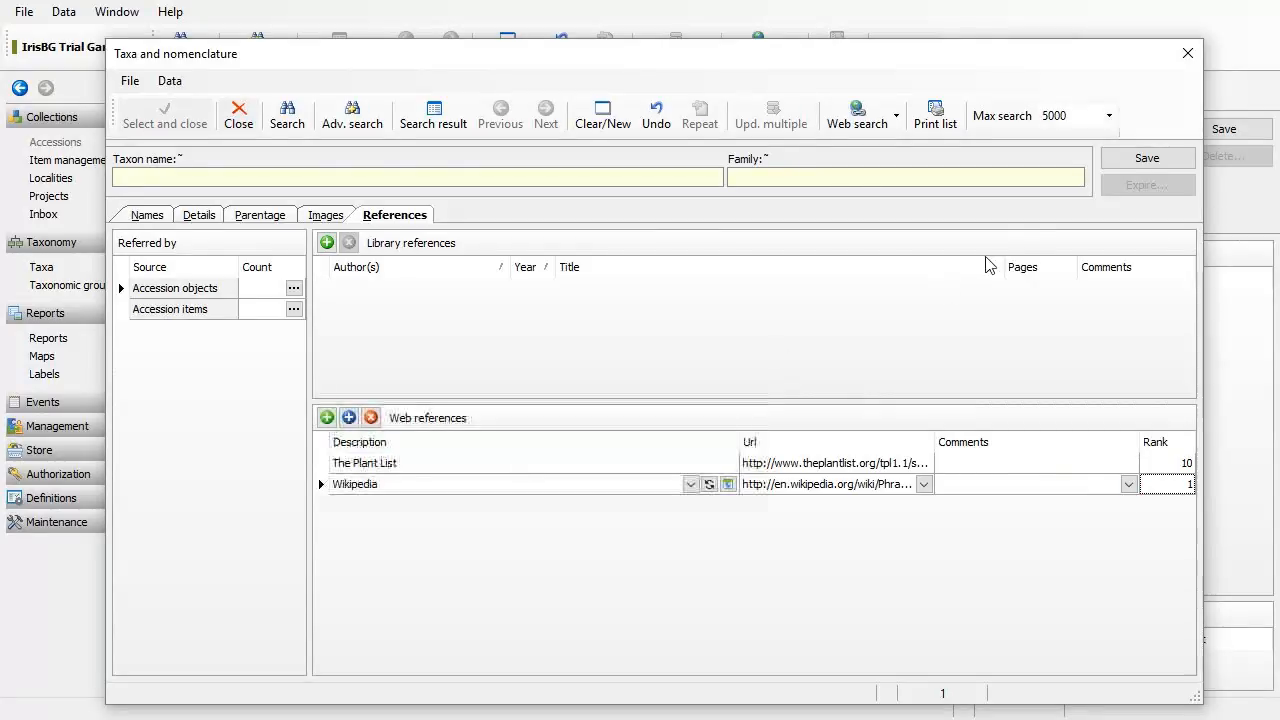
Step: Save the taxon record and check the Orchidaceae family and the name with author b.f
{"action": "left_click", "coordinate": [158, 218]}
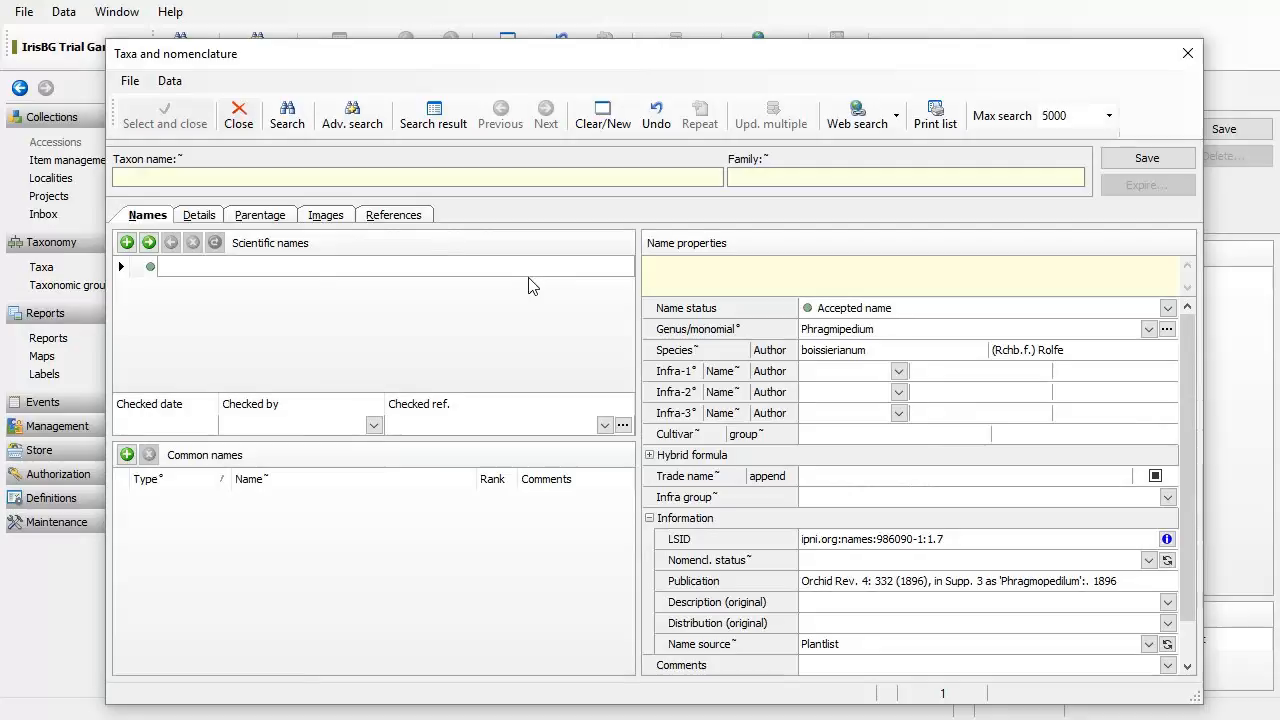
{"action": "left_click", "coordinate": [1146, 162]}
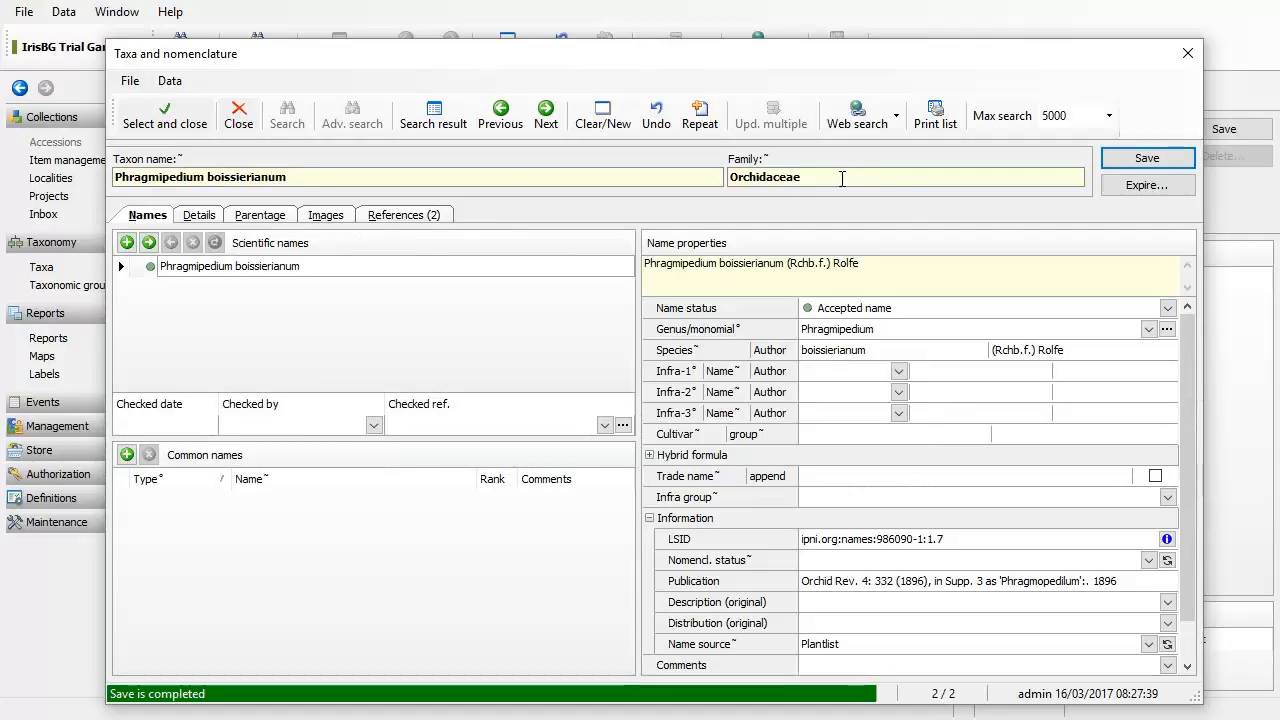
{"action": "left_click_drag", "start_coordinate": [830, 179], "coordinate": [733, 172]}
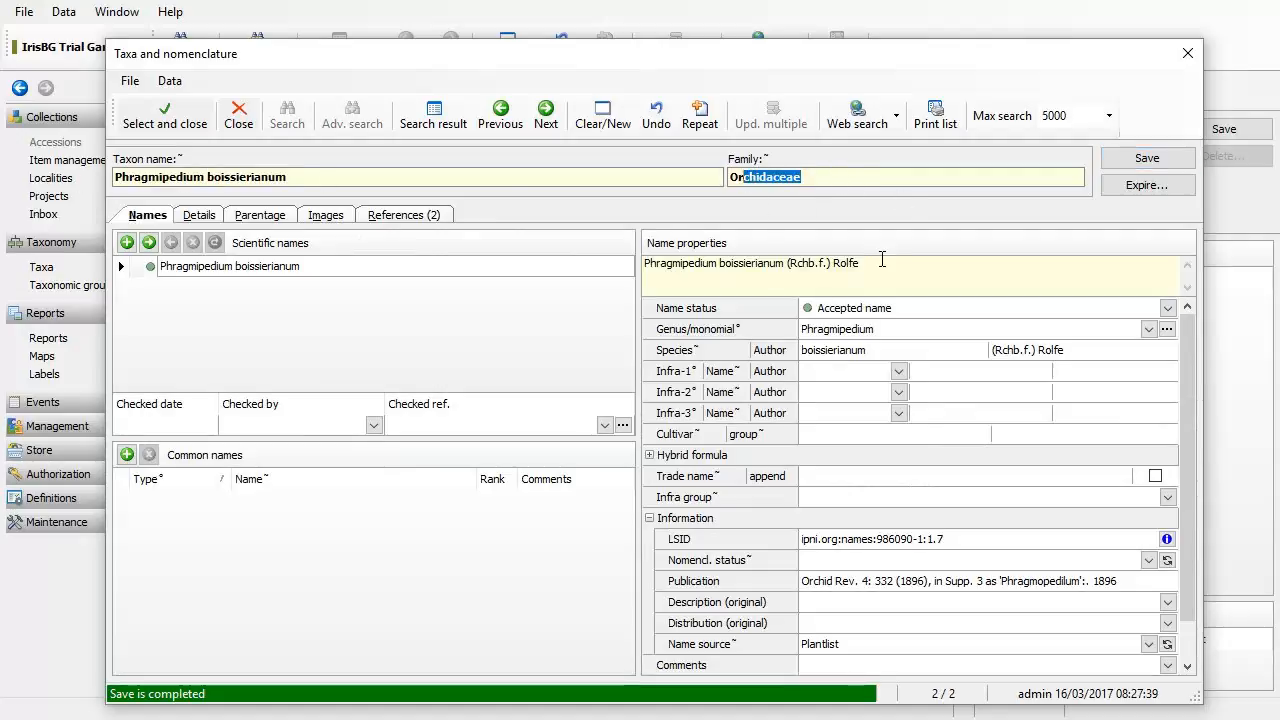
{"action": "left_click_drag", "start_coordinate": [882, 260], "coordinate": [709, 263]}
{"action": "left_click_drag", "start_coordinate": [809, 265], "coordinate": [828, 265]}
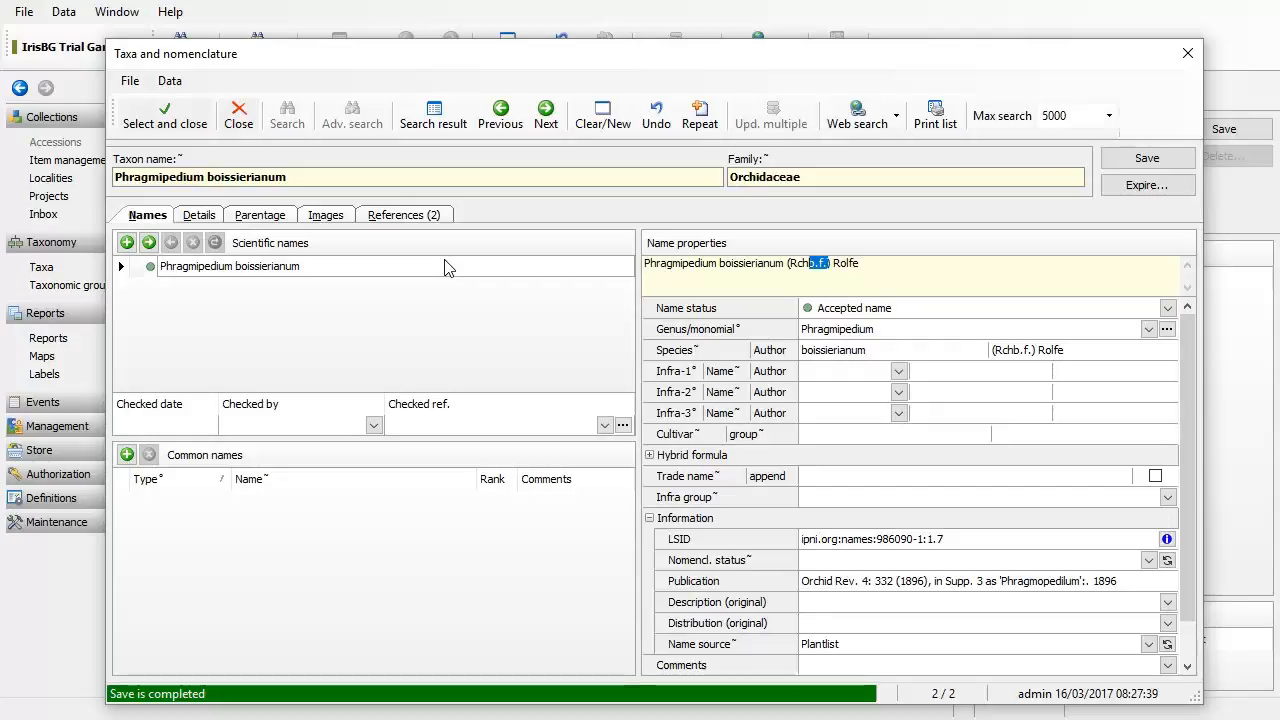
{"action": "left_click", "coordinate": [313, 273]}
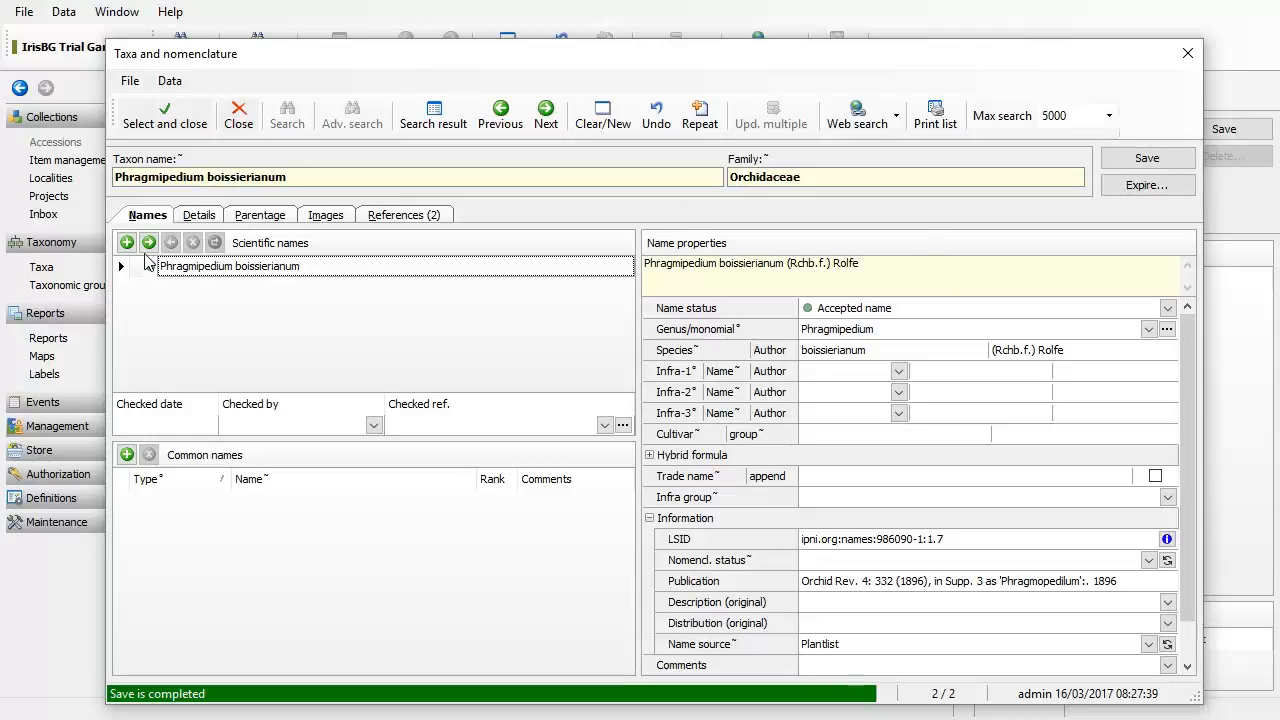
{"action": "key", "text": "alt+Tab"}
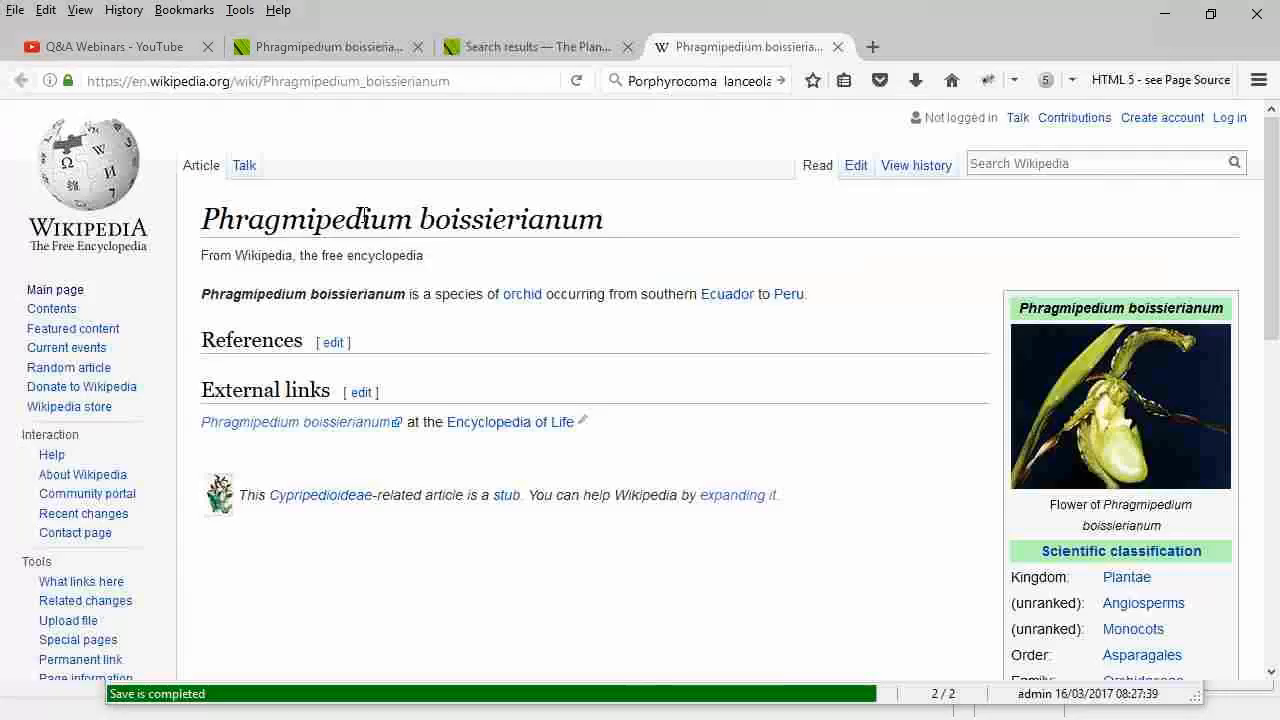
{"action": "left_click", "coordinate": [357, 58]}
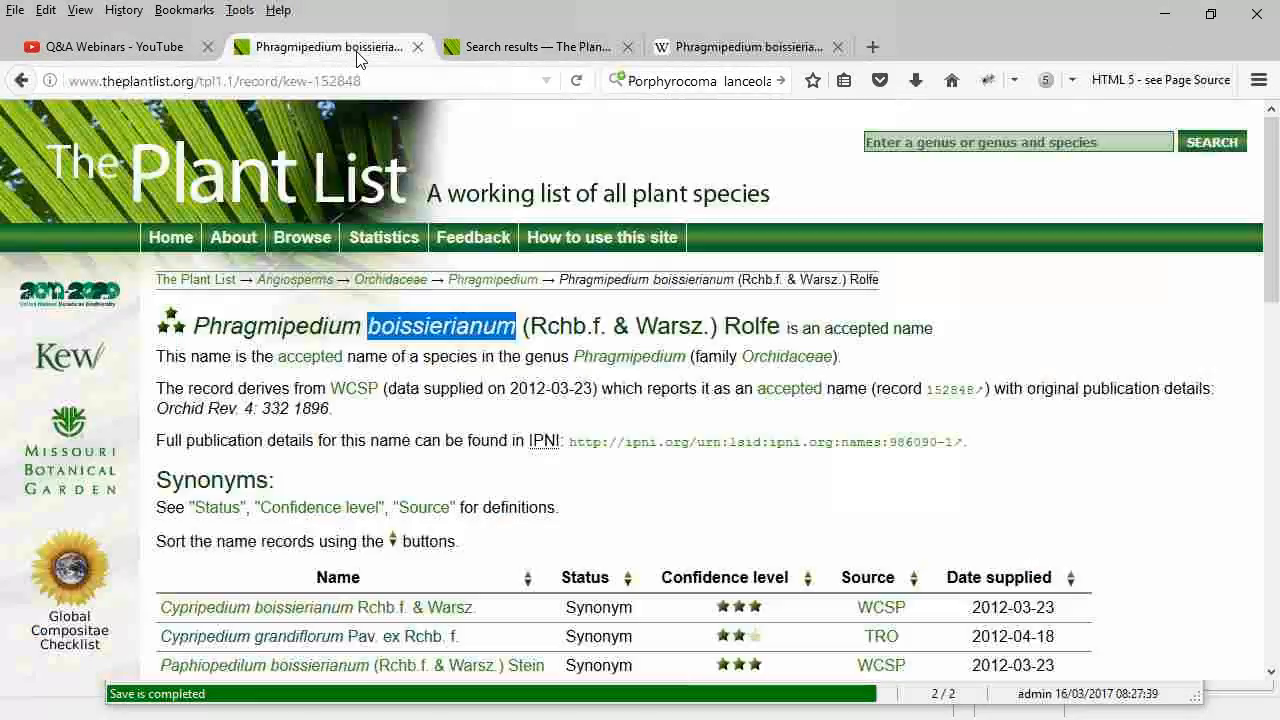
{"action": "scroll", "coordinate": [576, 493], "scroll_direction": "down", "scroll_amount": 5}
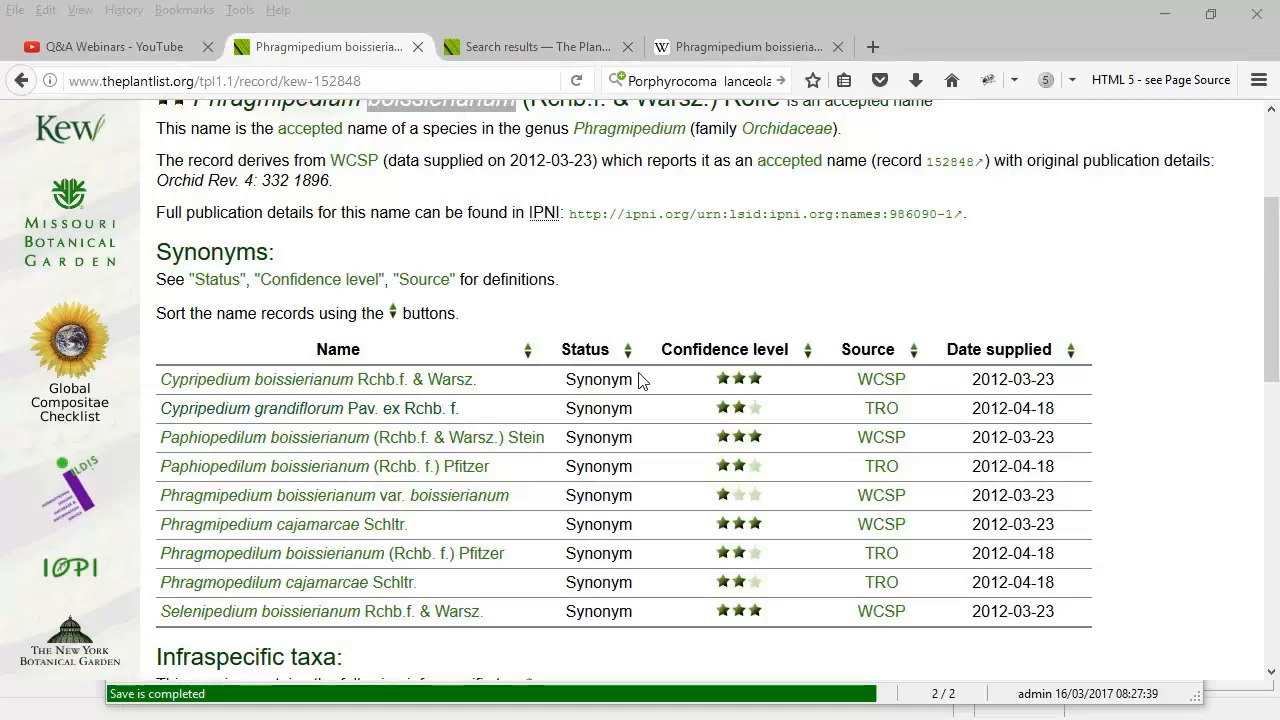
{"action": "key", "text": "alt+Tab"}
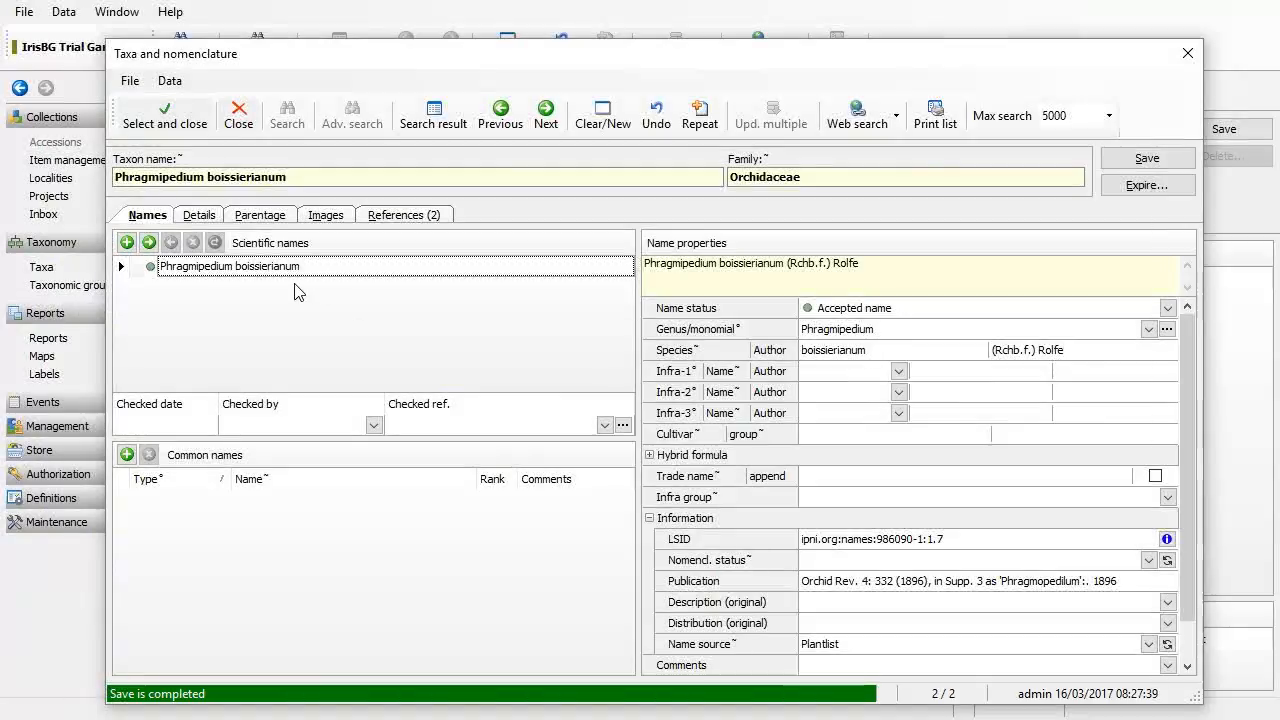
Step: Add a synonym row with genus Cypripedium and species grandiflorum, checking the empty LSID lookup
{"action": "left_click", "coordinate": [133, 243]}
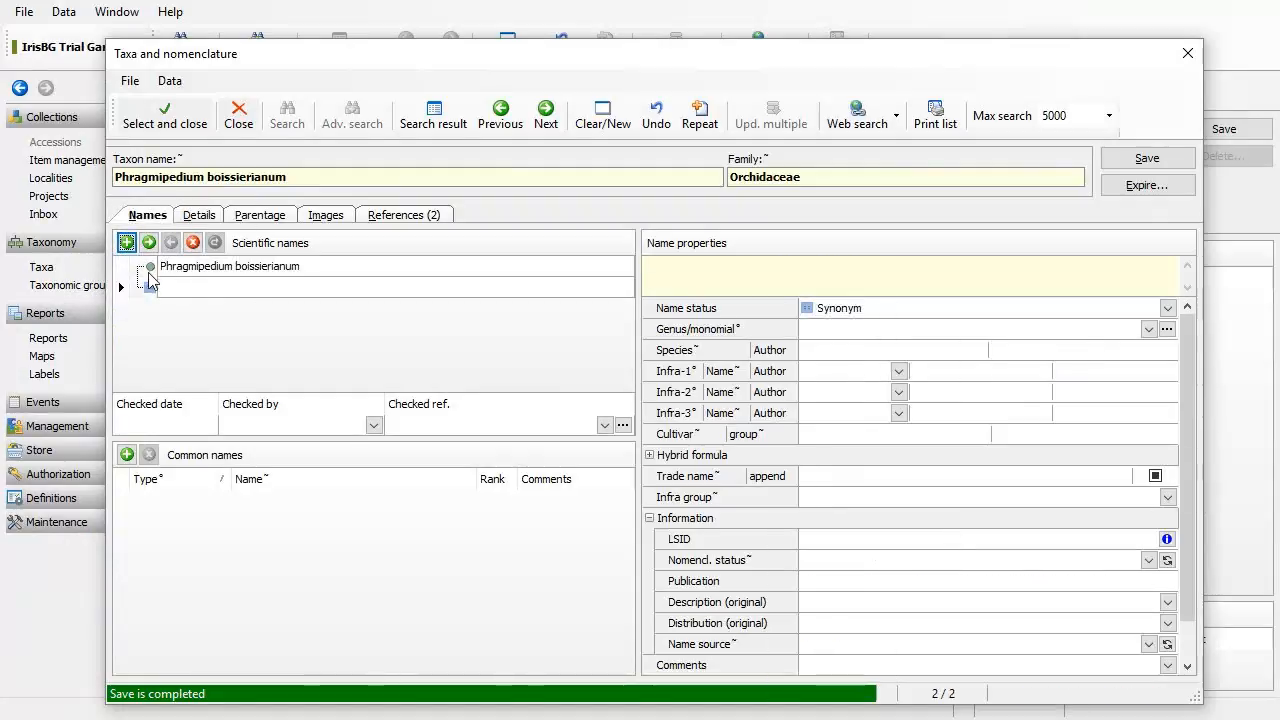
{"action": "left_click", "coordinate": [918, 331]}
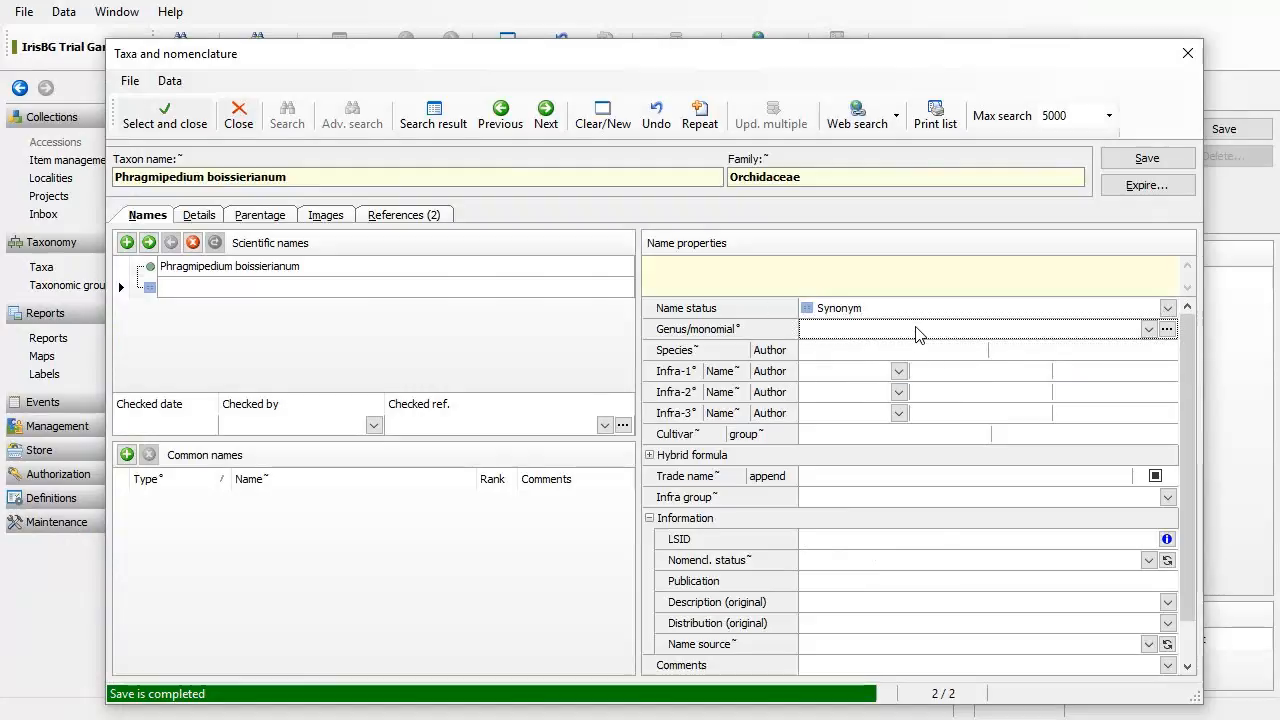
{"action": "type", "text": "Cypripedium"}
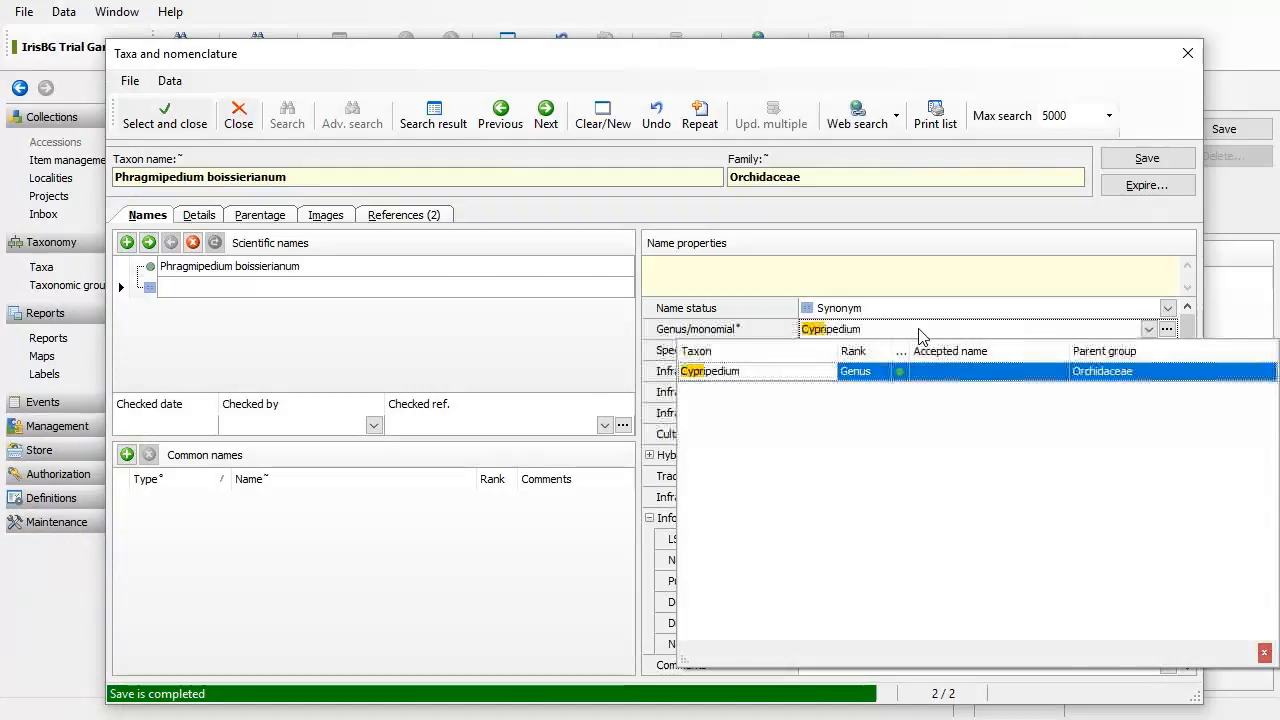
{"action": "left_click", "coordinate": [815, 371]}
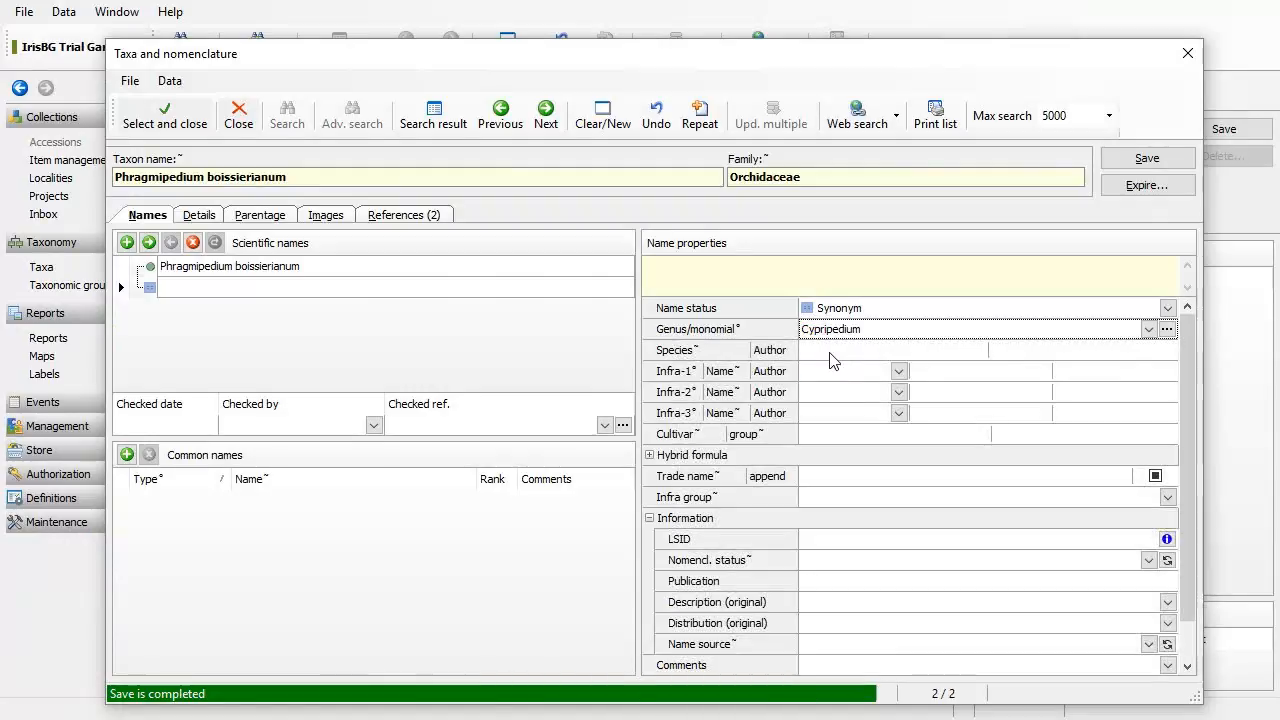
{"action": "left_click", "coordinate": [830, 352]}
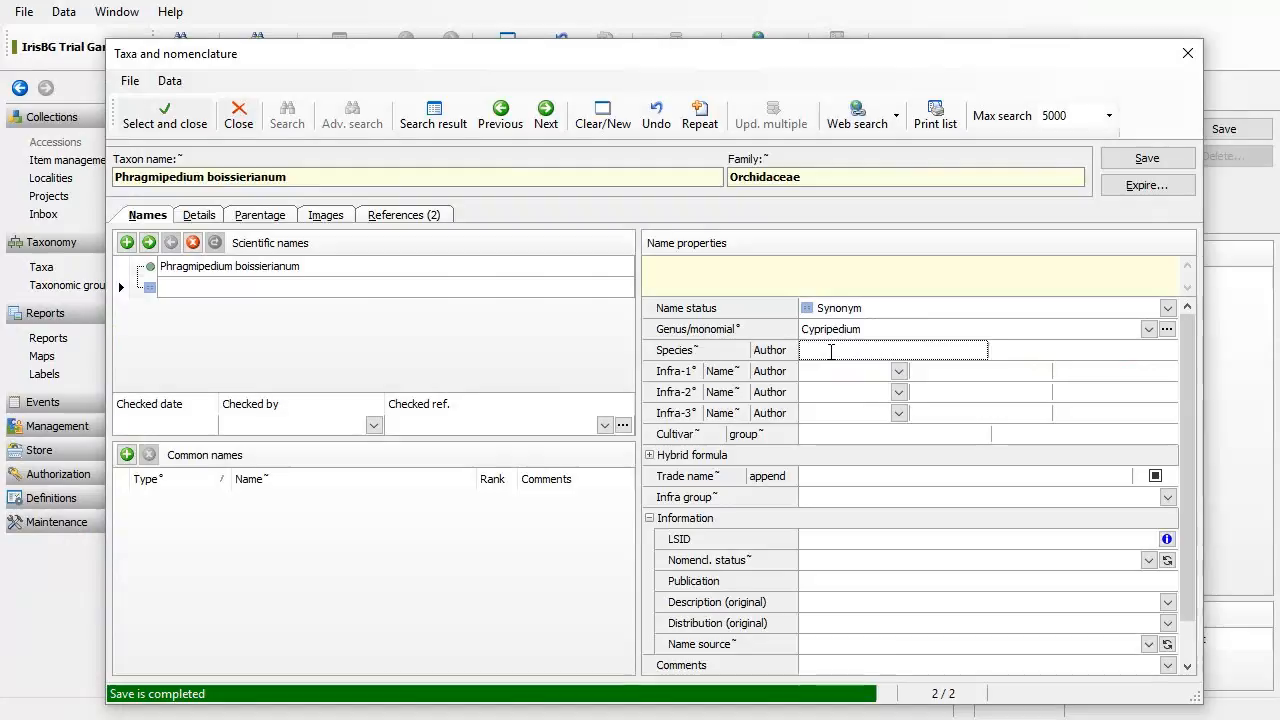
{"action": "type", "text": "gran"}
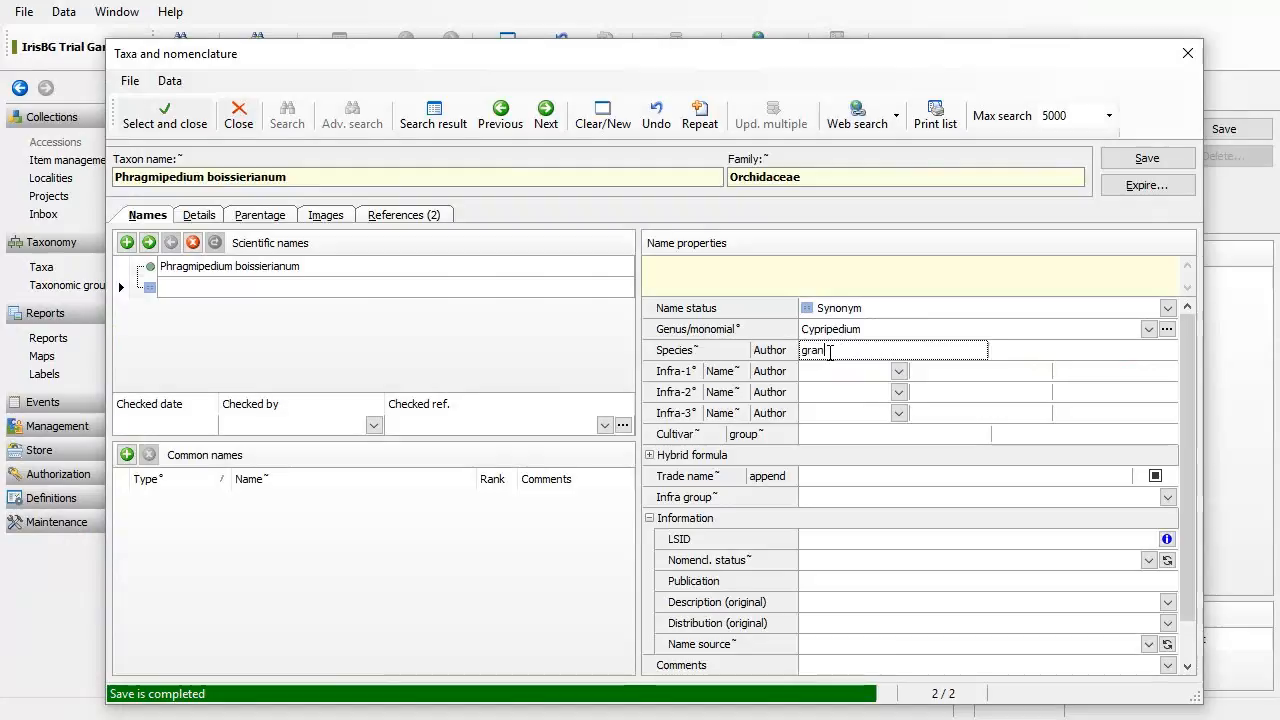
{"action": "type", "text": "diflorum"}
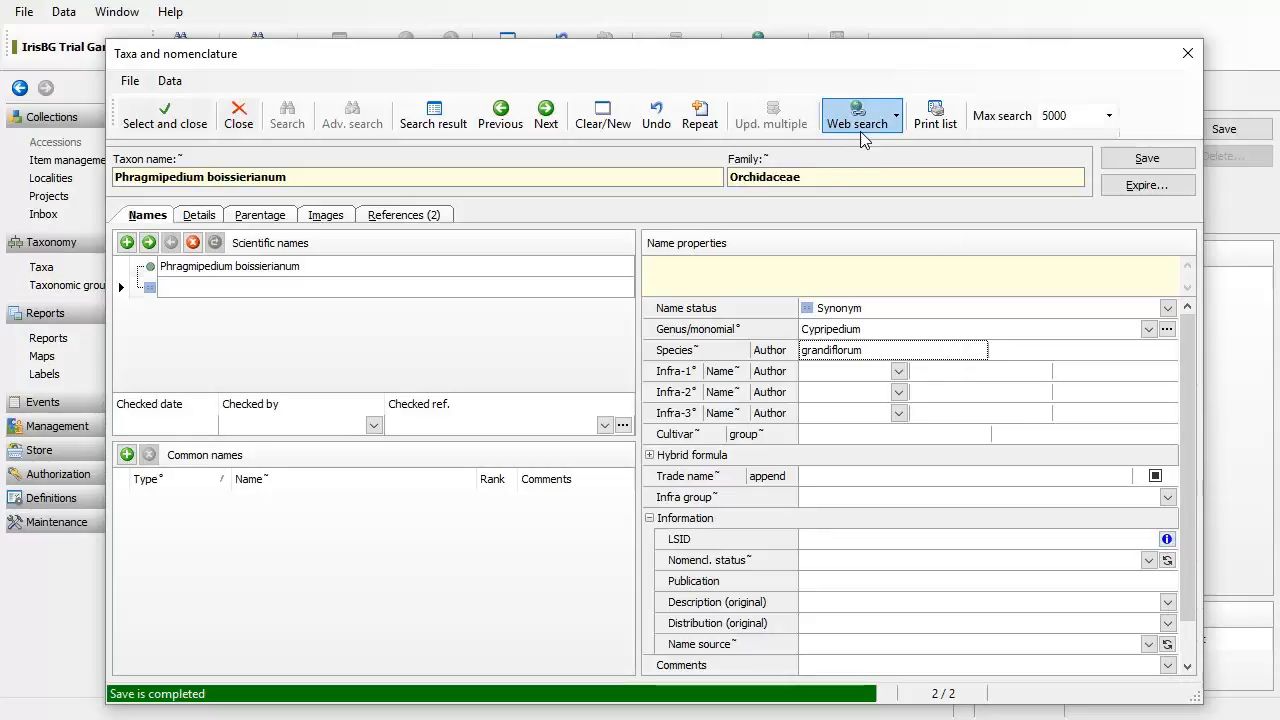
{"action": "left_click", "coordinate": [1166, 540]}
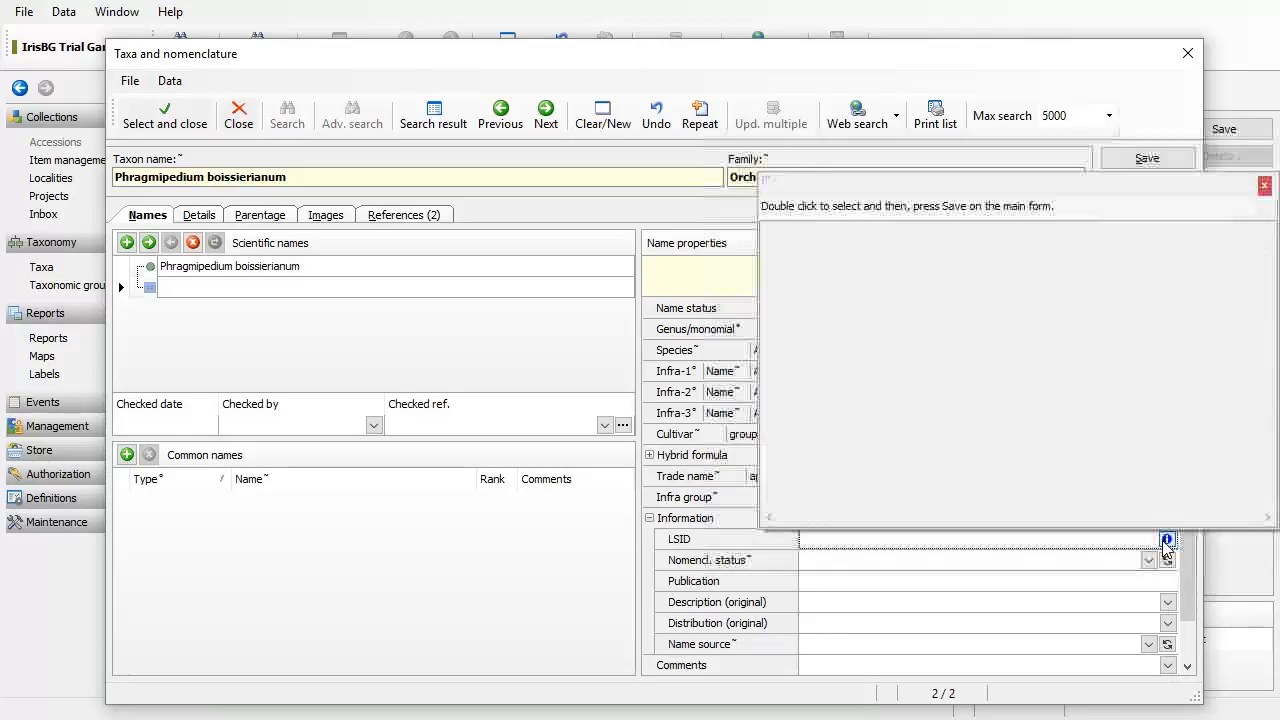
{"action": "left_click", "coordinate": [1265, 186]}
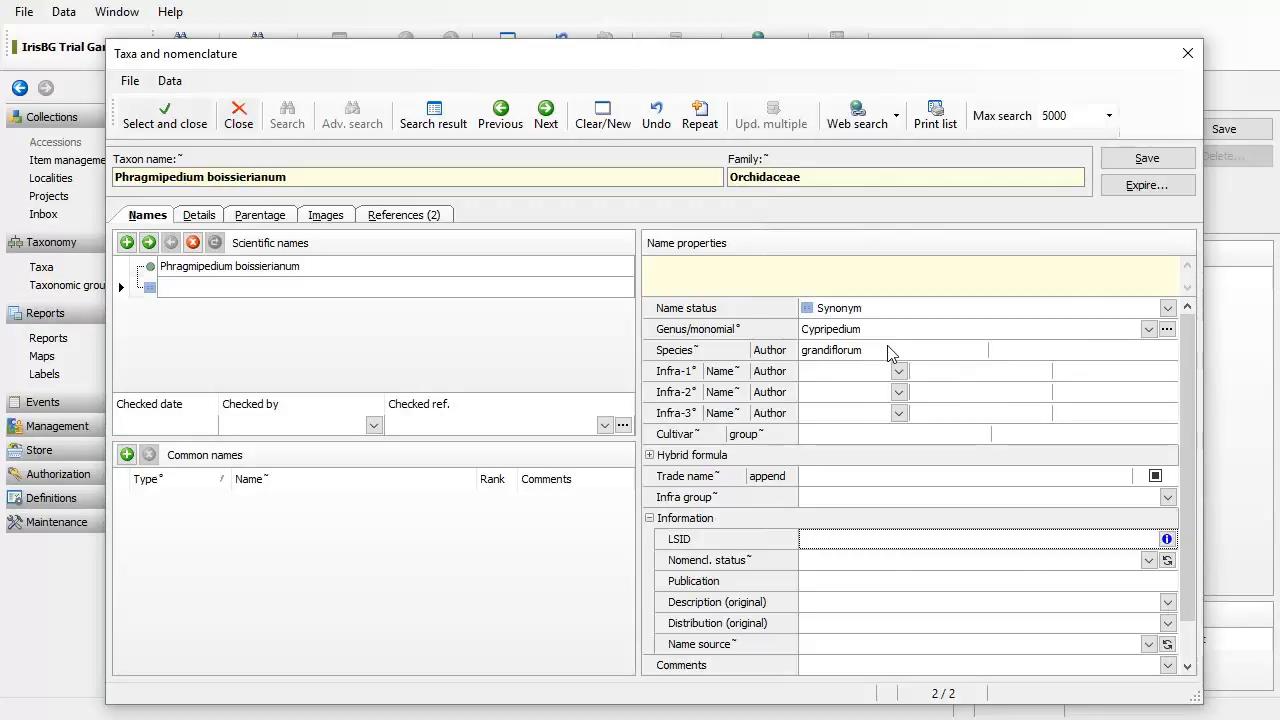
Step: Copy the epithet 'grandiflorum' from The Plant List record into the synonym's Species field
{"action": "key", "text": "alt+Tab"}
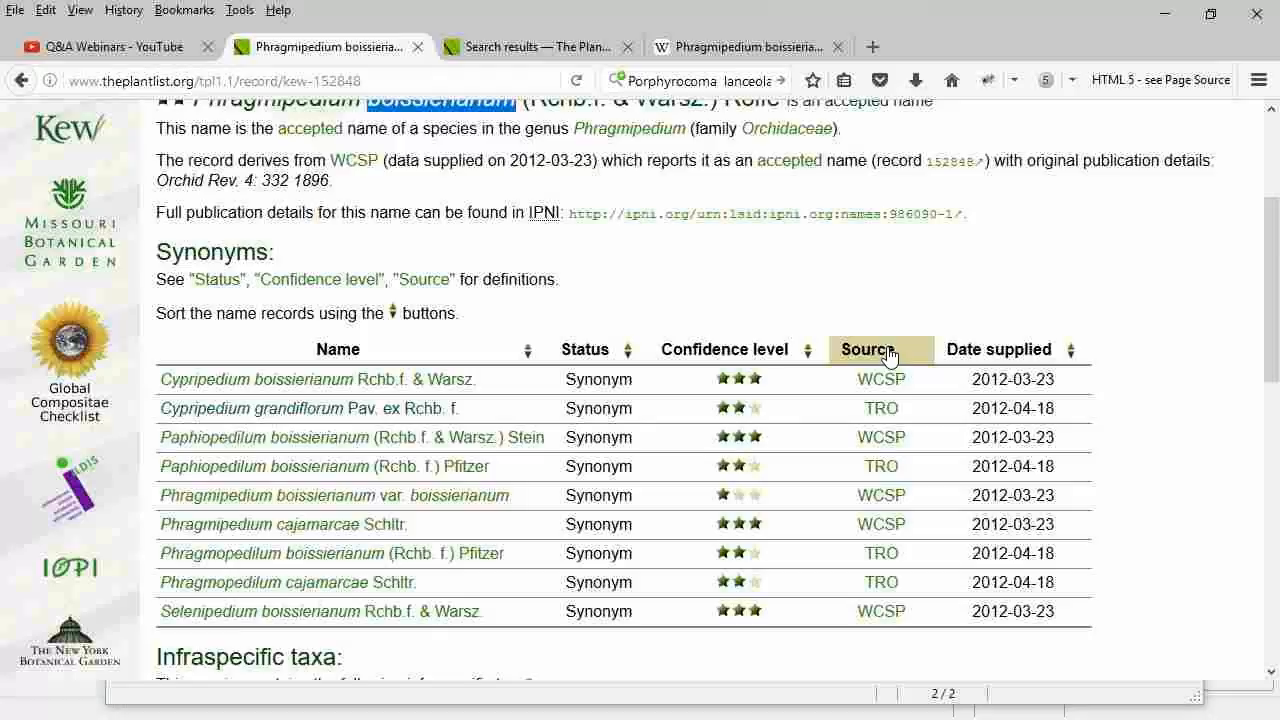
{"action": "left_click", "coordinate": [310, 410]}
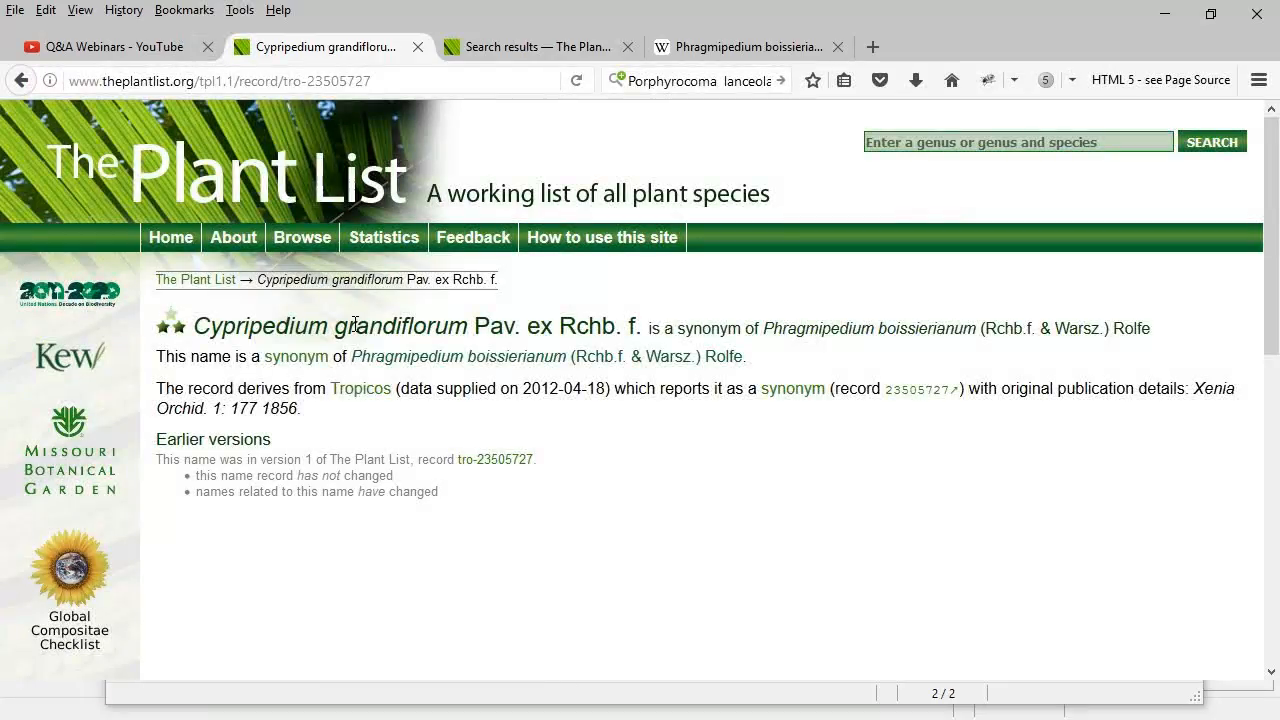
{"action": "double_click", "coordinate": [380, 323]}
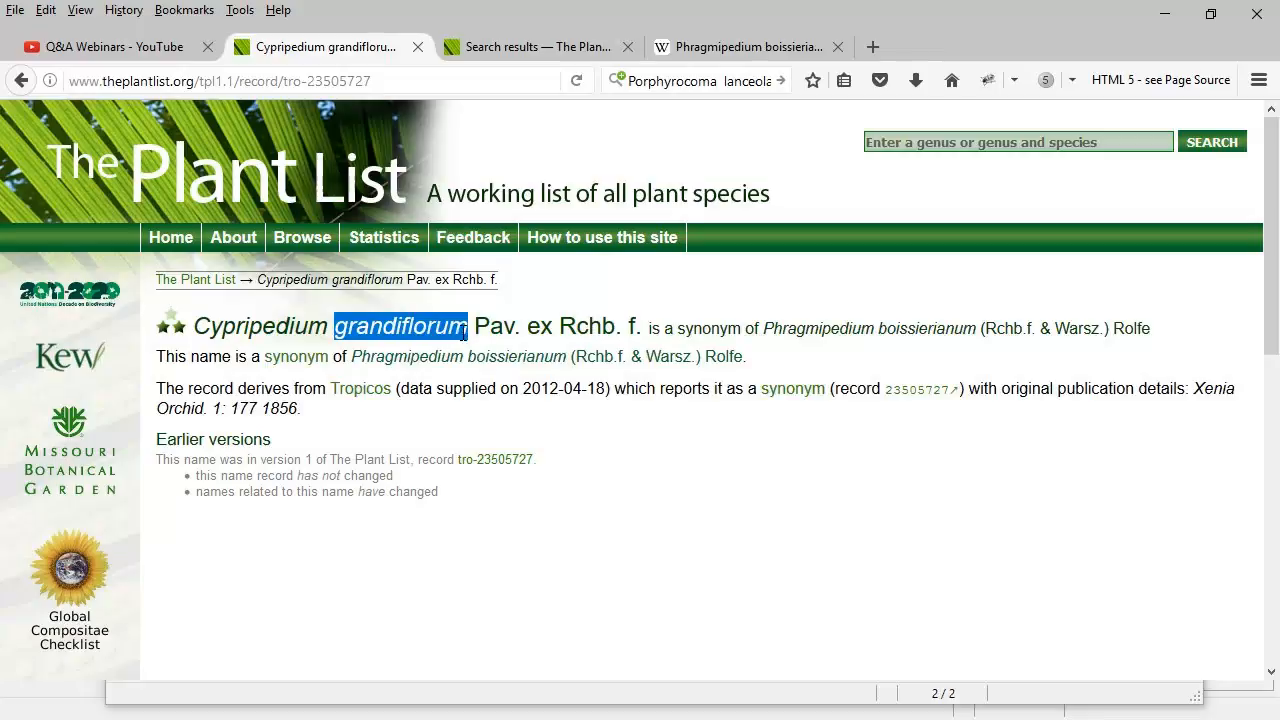
{"action": "right_click", "coordinate": [461, 334]}
{"action": "left_click", "coordinate": [507, 349]}
{"action": "key", "text": "alt+Tab"}
{"action": "left_click", "coordinate": [882, 352]}
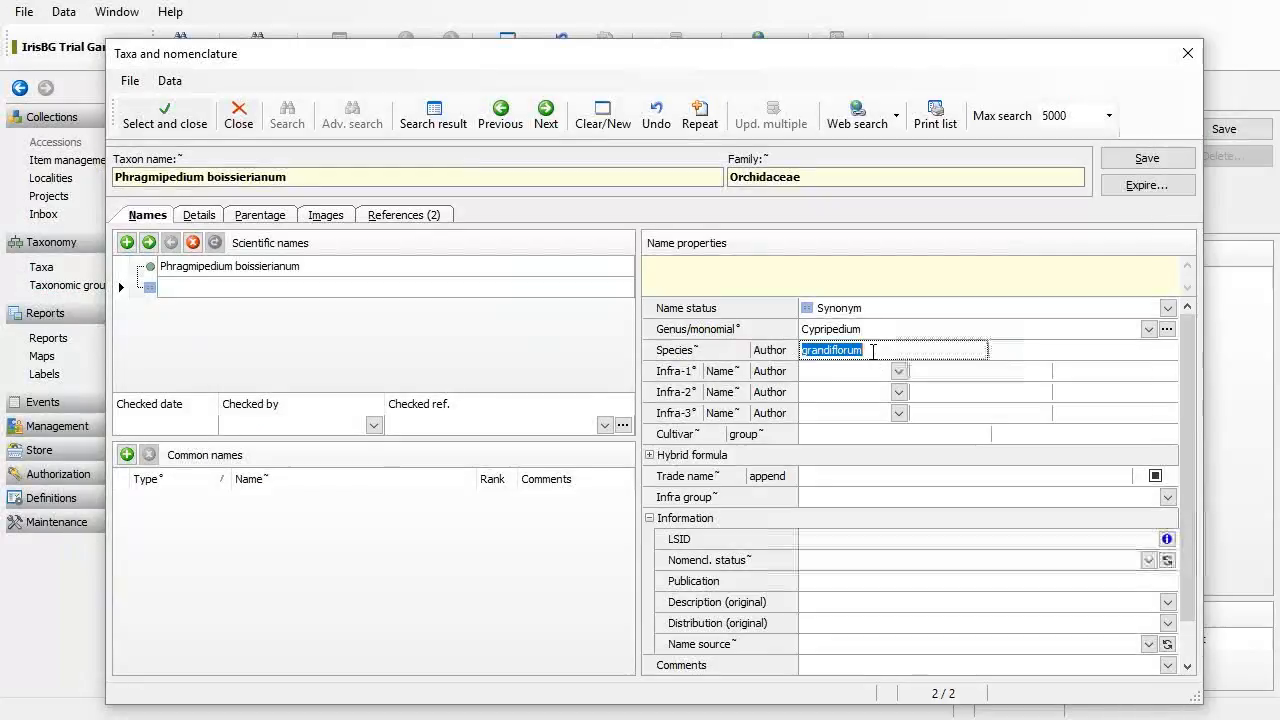
{"action": "key", "text": "ctrl+v"}
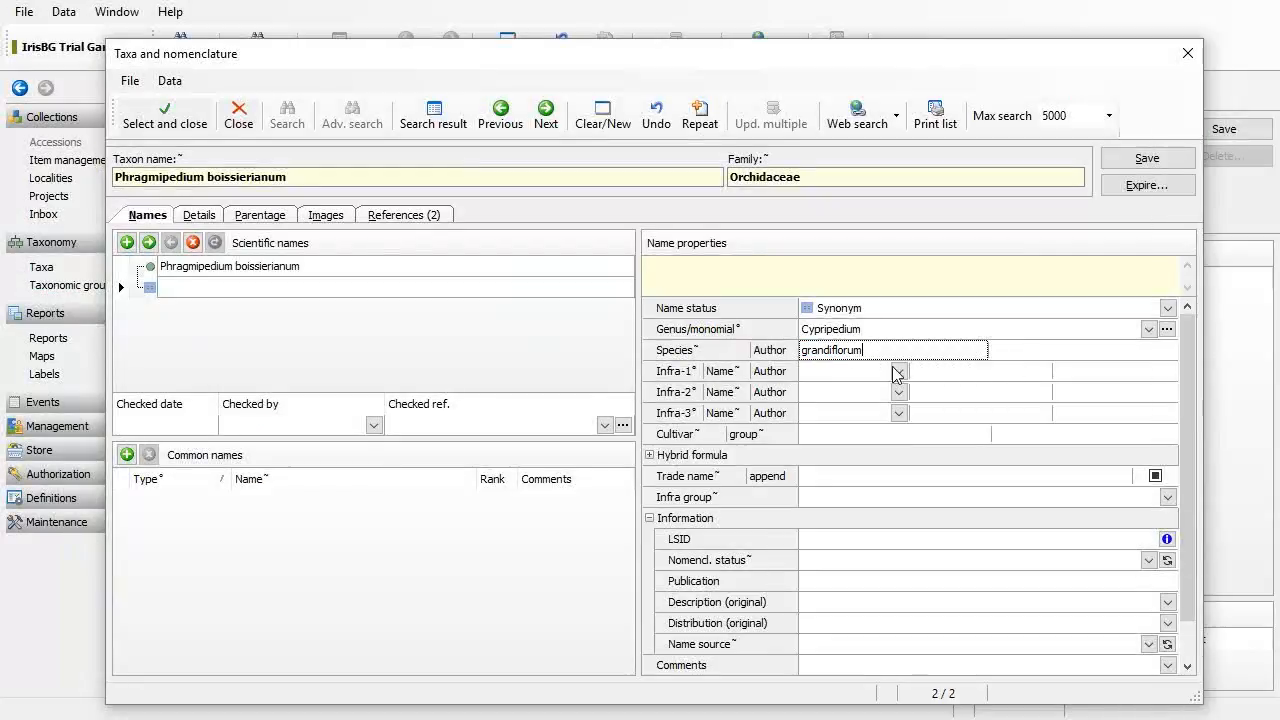
Step: Check the synonym's LSID information and save Cypripedium grandiflorum
{"action": "left_click", "coordinate": [1167, 539]}
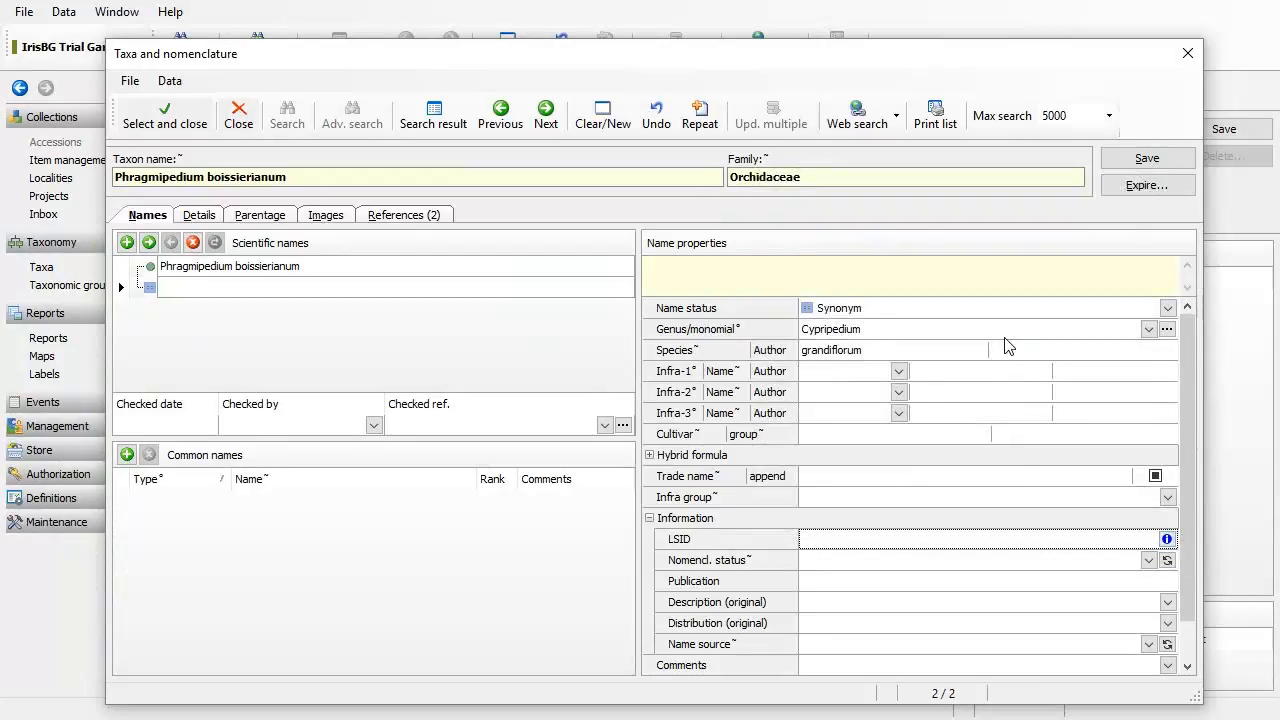
{"action": "key", "text": "alt+Tab"}
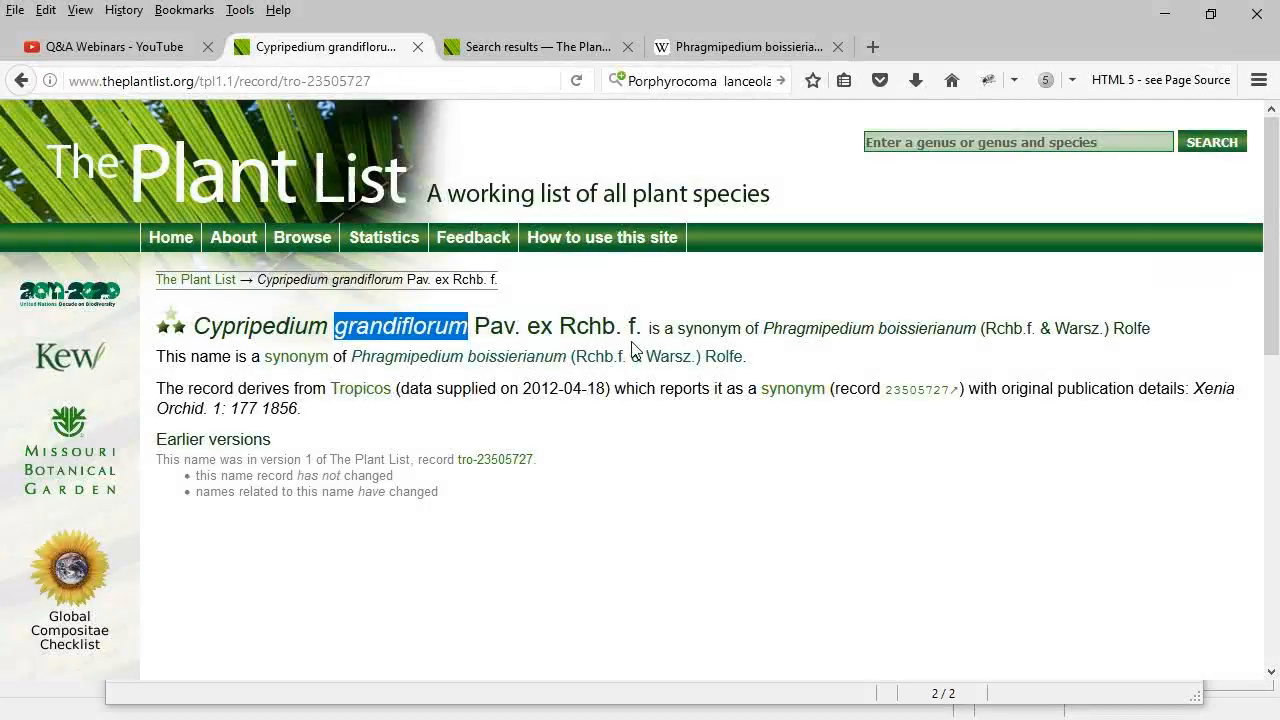
{"action": "key", "text": "alt+Tab"}
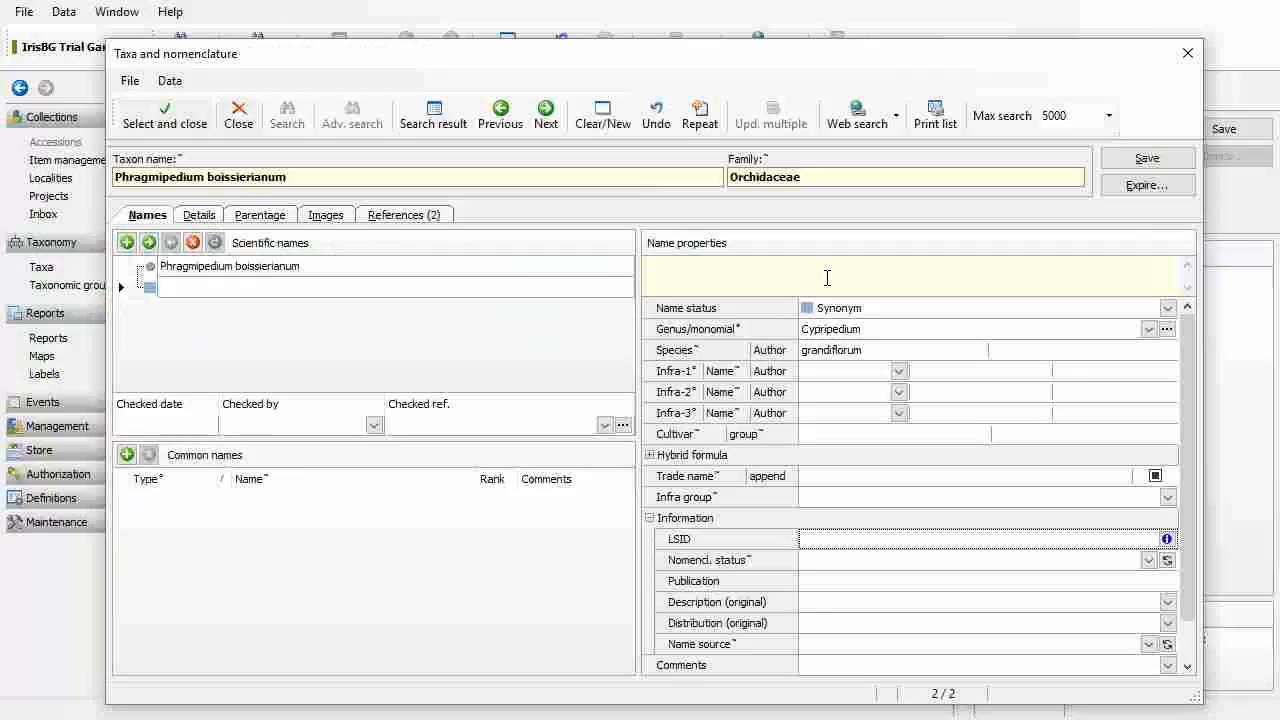
{"action": "left_click", "coordinate": [1145, 165]}
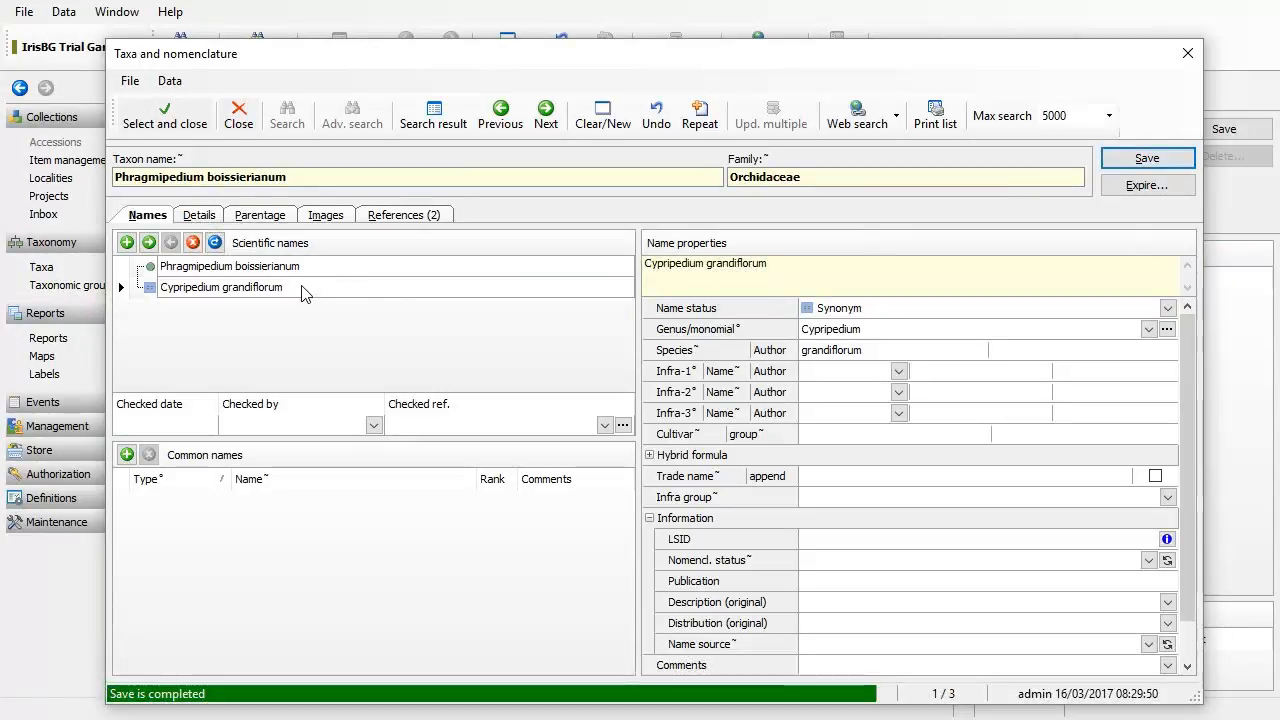
Step: Set the synonym's name source to Plantlist and save the record again
{"action": "left_click", "coordinate": [897, 644]}
{"action": "type", "text": "Plantlist"}
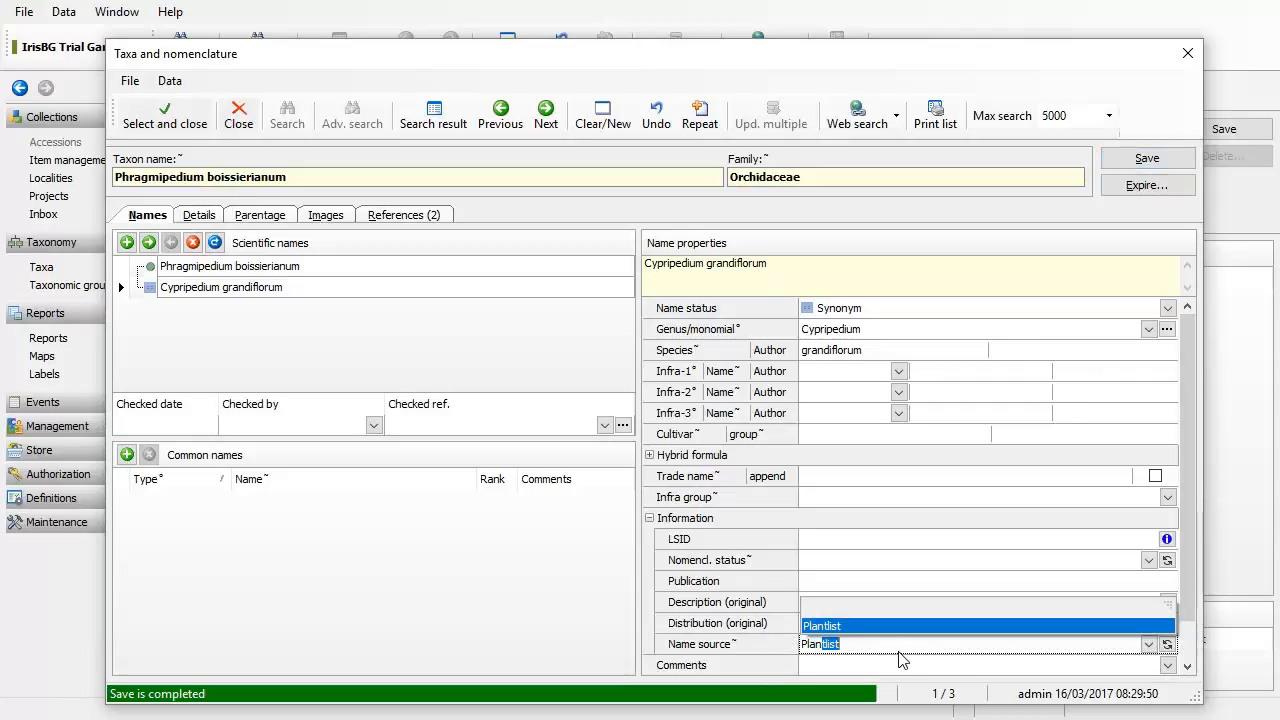
{"action": "left_click", "coordinate": [897, 626]}
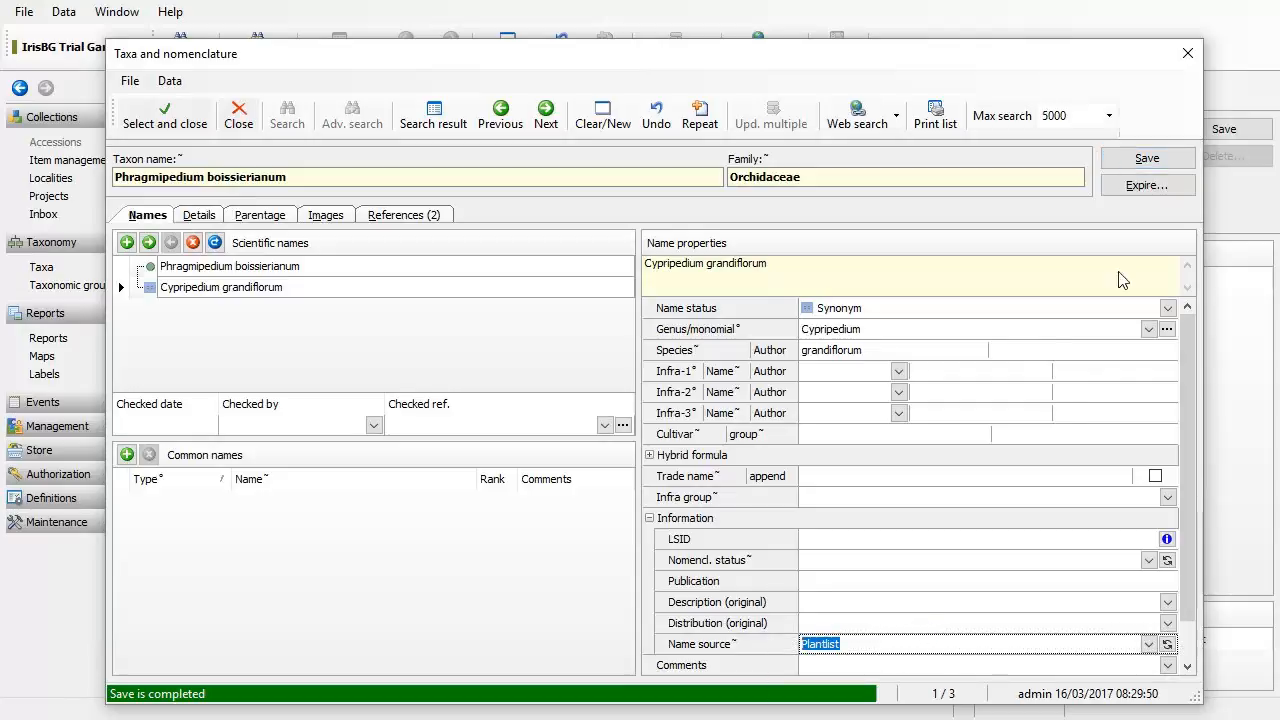
{"action": "left_click", "coordinate": [1148, 161]}
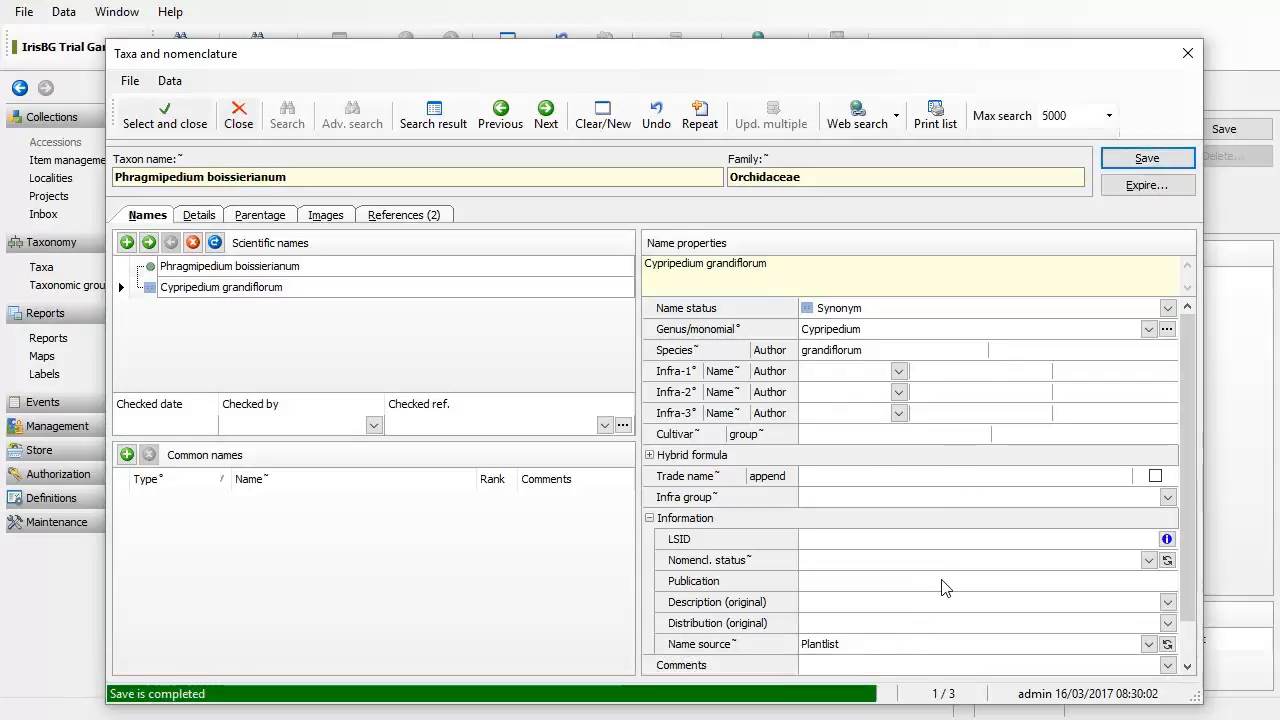
{"action": "left_click", "coordinate": [318, 268]}
{"action": "left_click", "coordinate": [324, 289]}
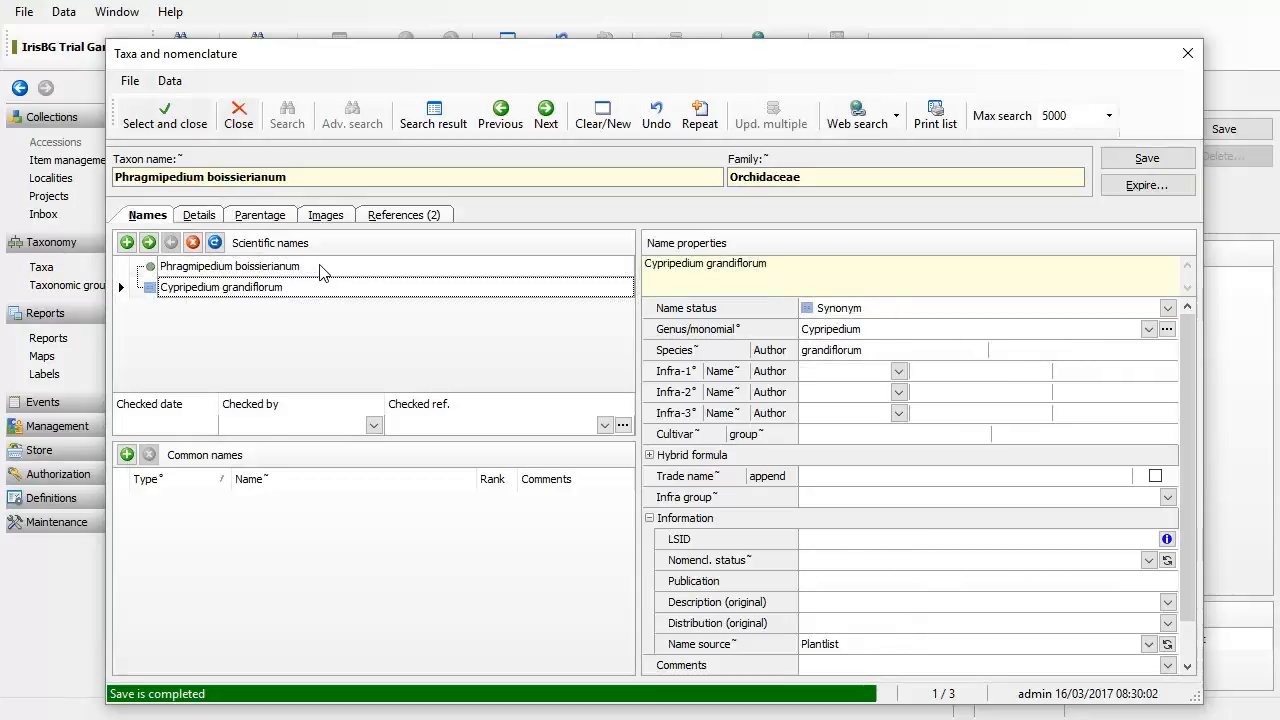
{"action": "left_click", "coordinate": [322, 268]}
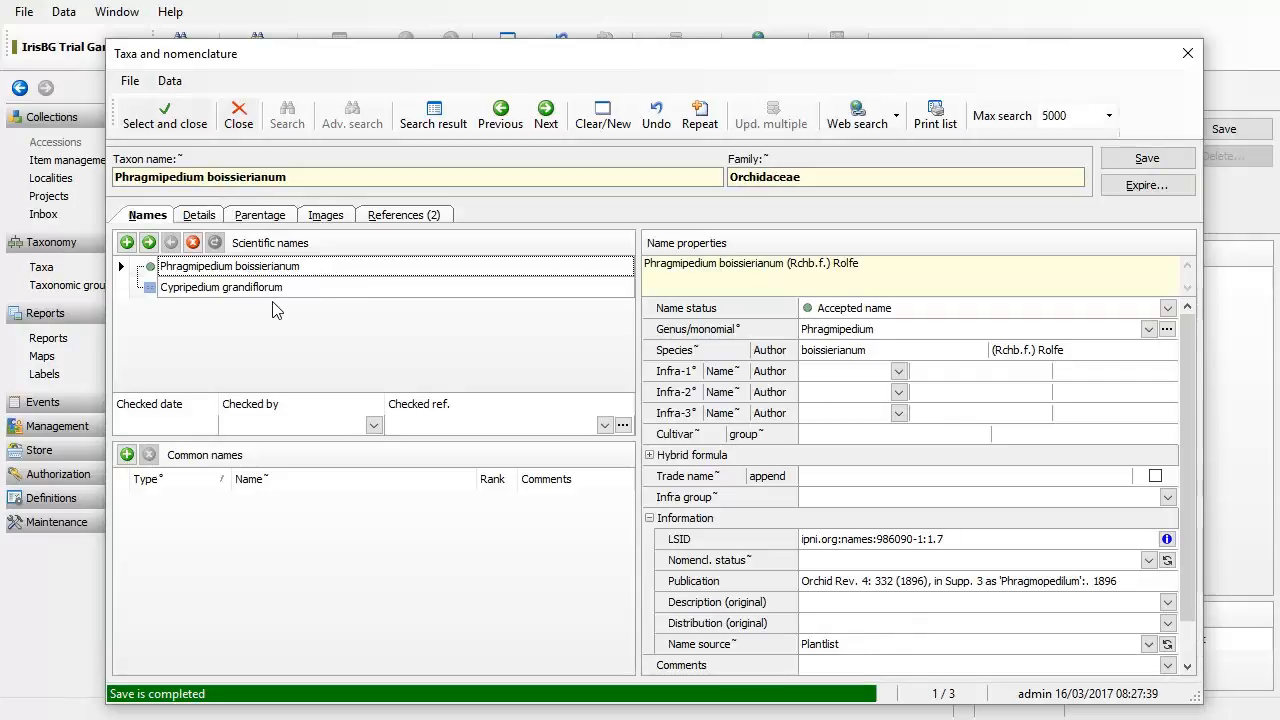
{"action": "left_click", "coordinate": [199, 215]}
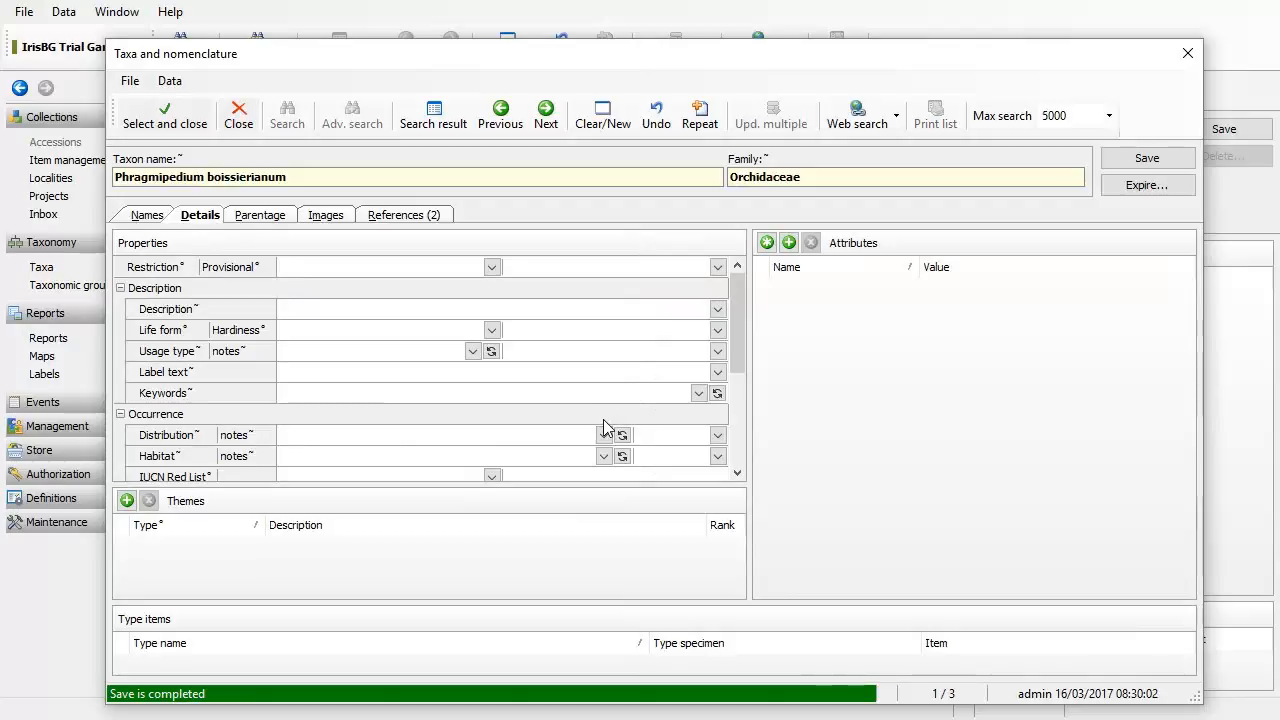
{"action": "left_click", "coordinate": [158, 218]}
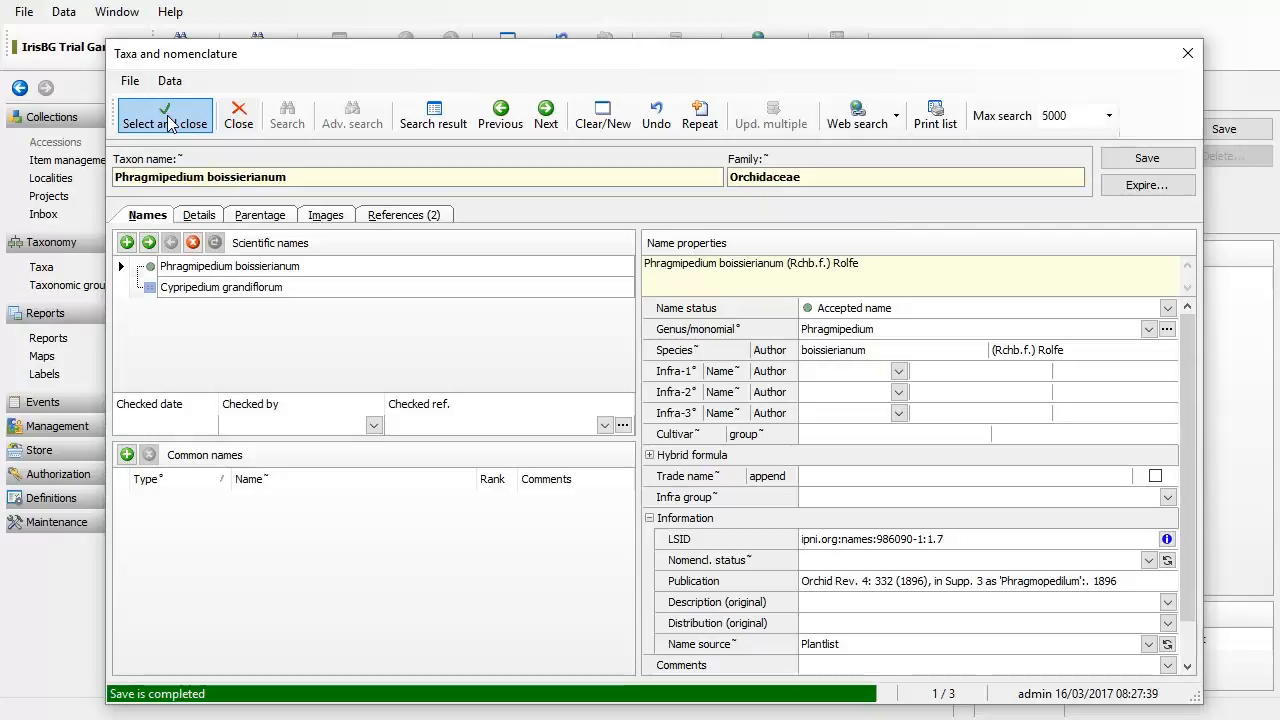
{"action": "left_click", "coordinate": [942, 544]}
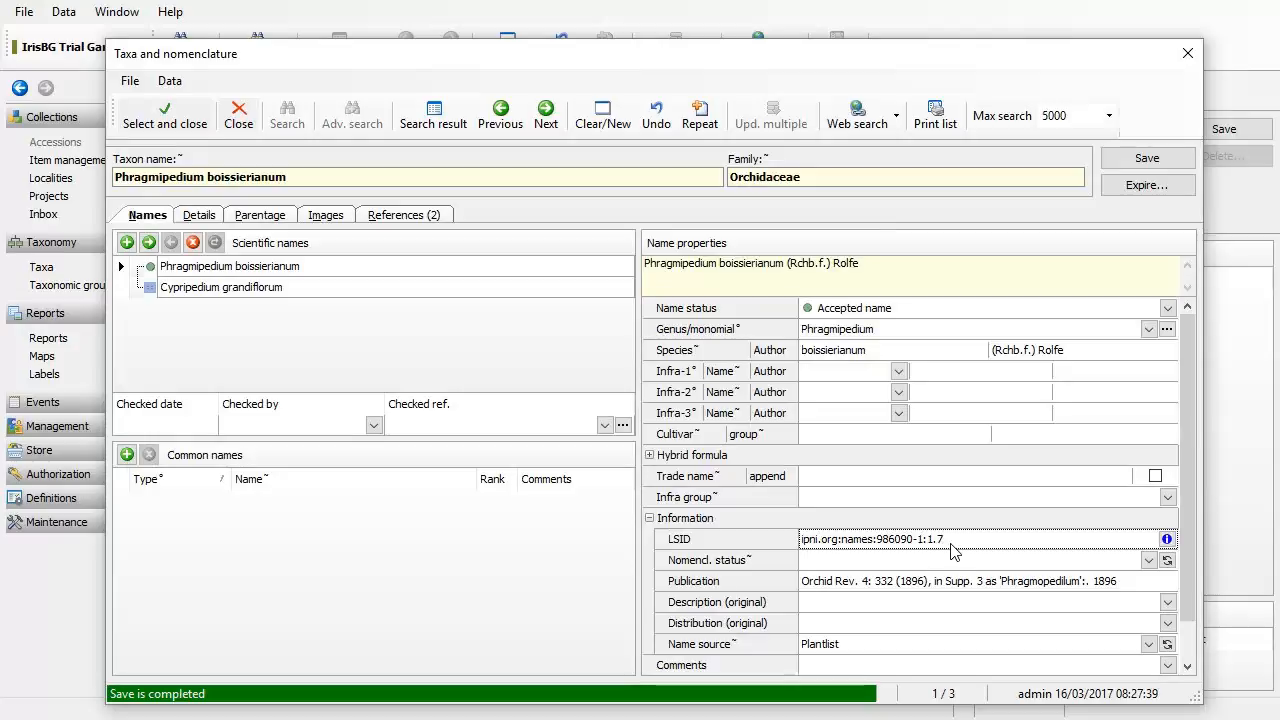
{"action": "left_click", "coordinate": [1051, 581]}
{"action": "left_click_drag", "start_coordinate": [1122, 581], "coordinate": [716, 587]}
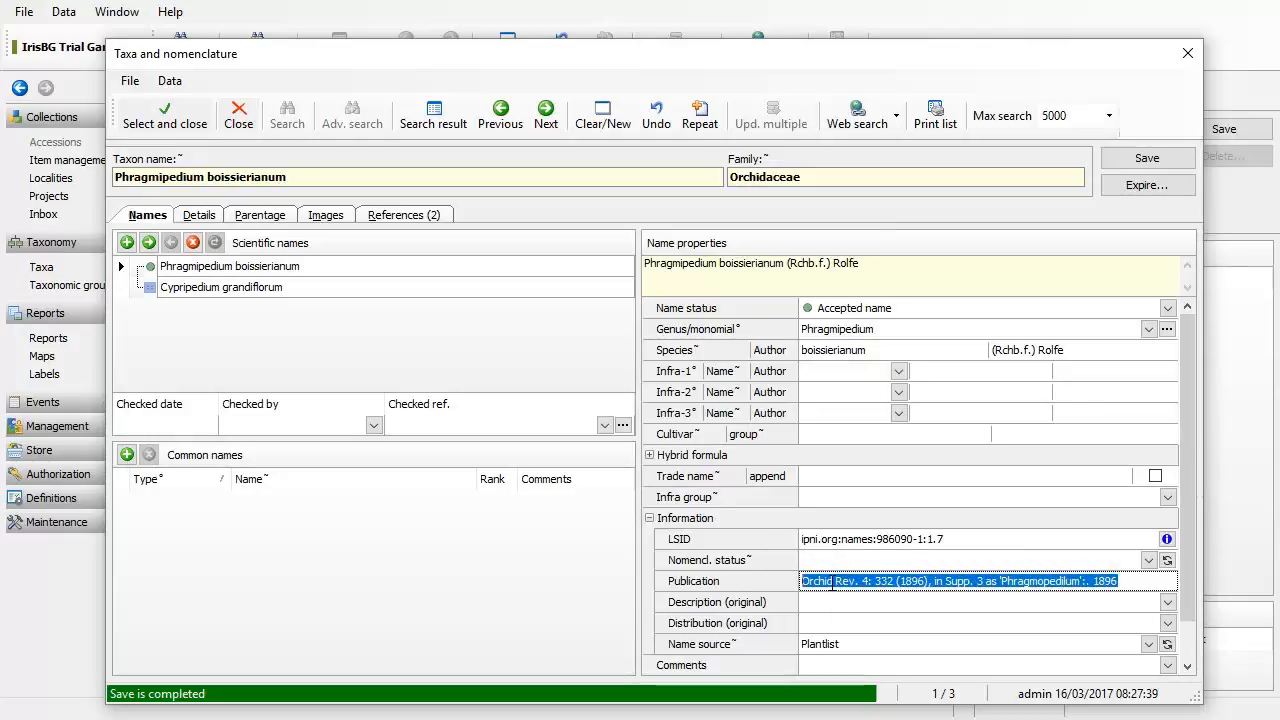
{"action": "left_click", "coordinate": [713, 586]}
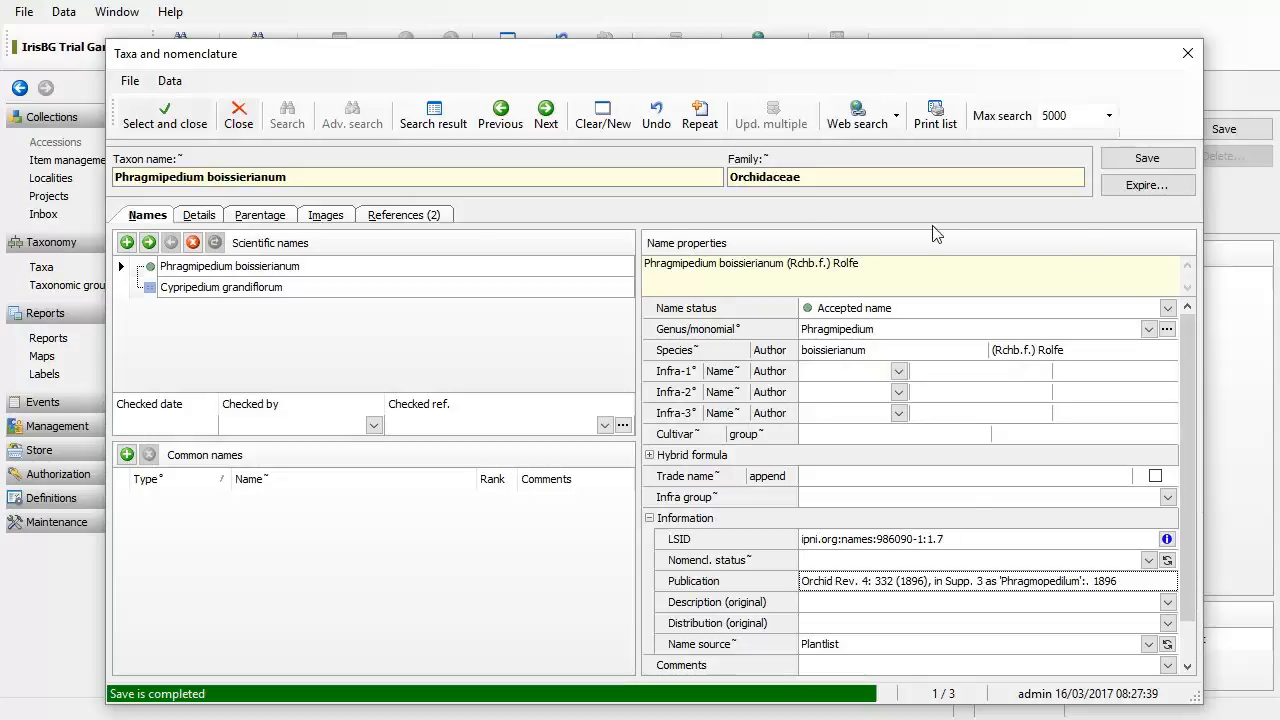
{"action": "left_click", "coordinate": [165, 117]}
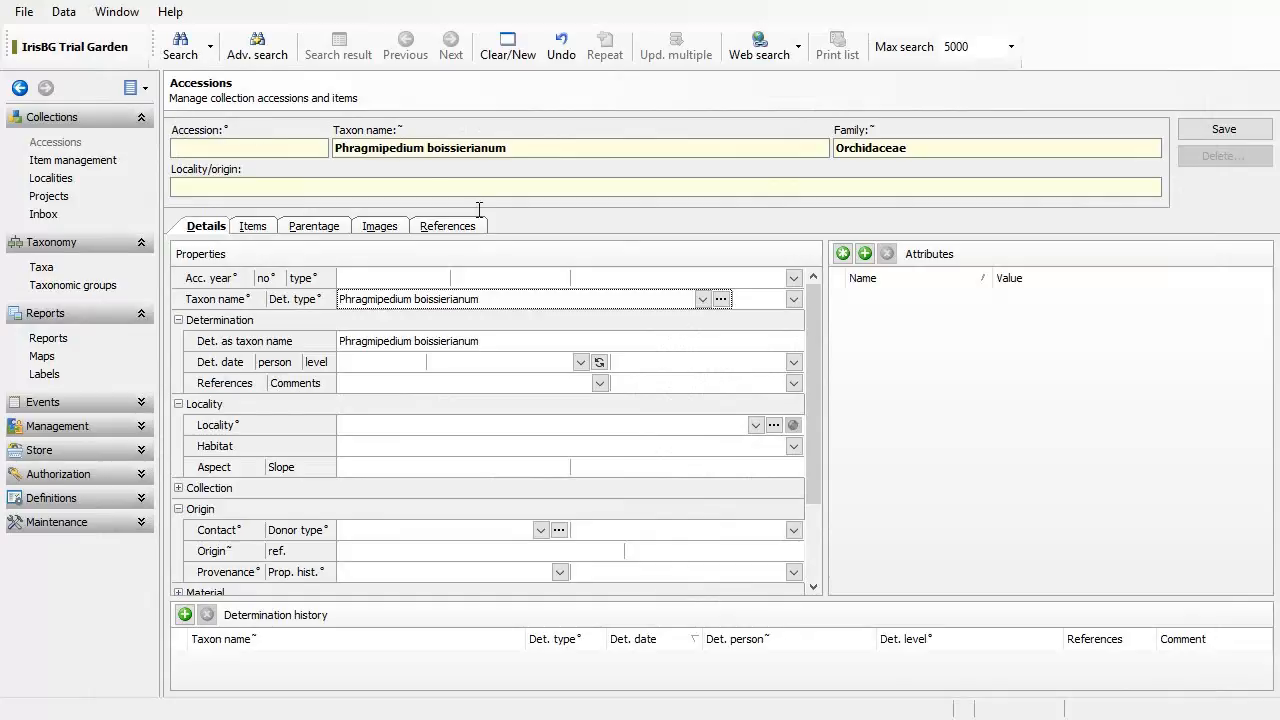
{"action": "left_click", "coordinate": [390, 283]}
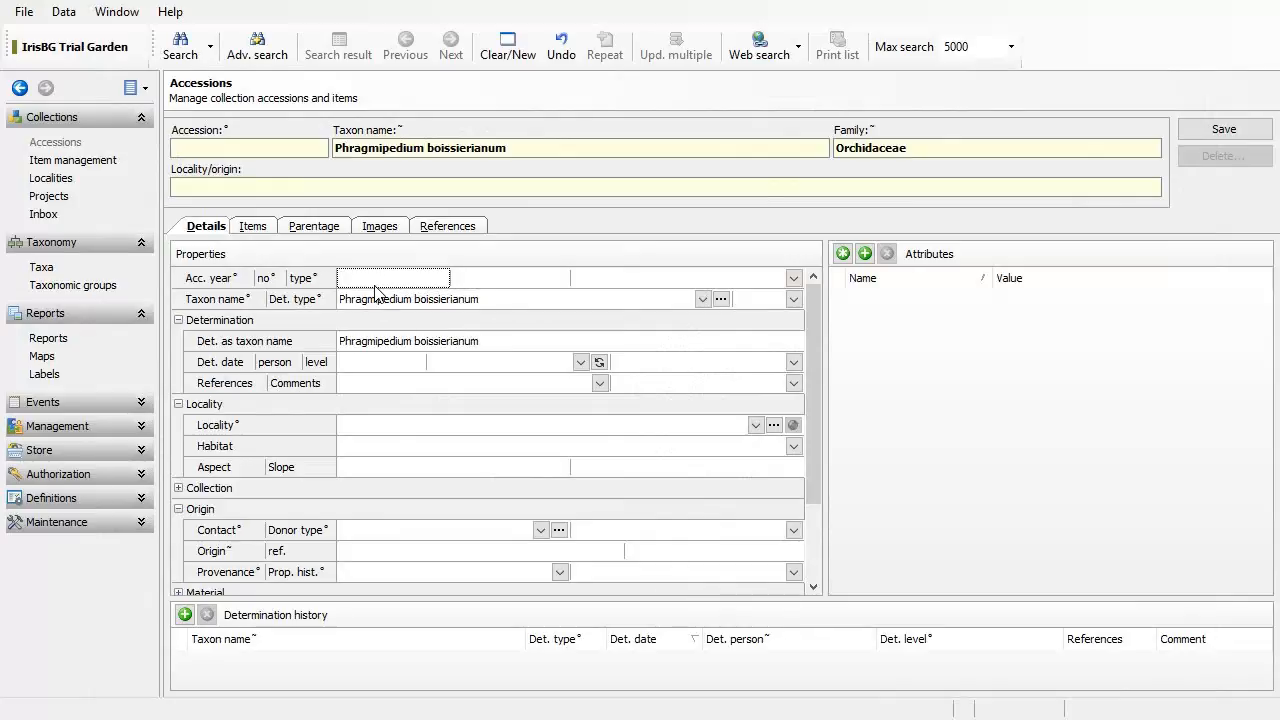
{"action": "type", "text": "2015"}
{"action": "key", "text": "BackSpace"}
{"action": "left_click", "coordinate": [397, 427]}
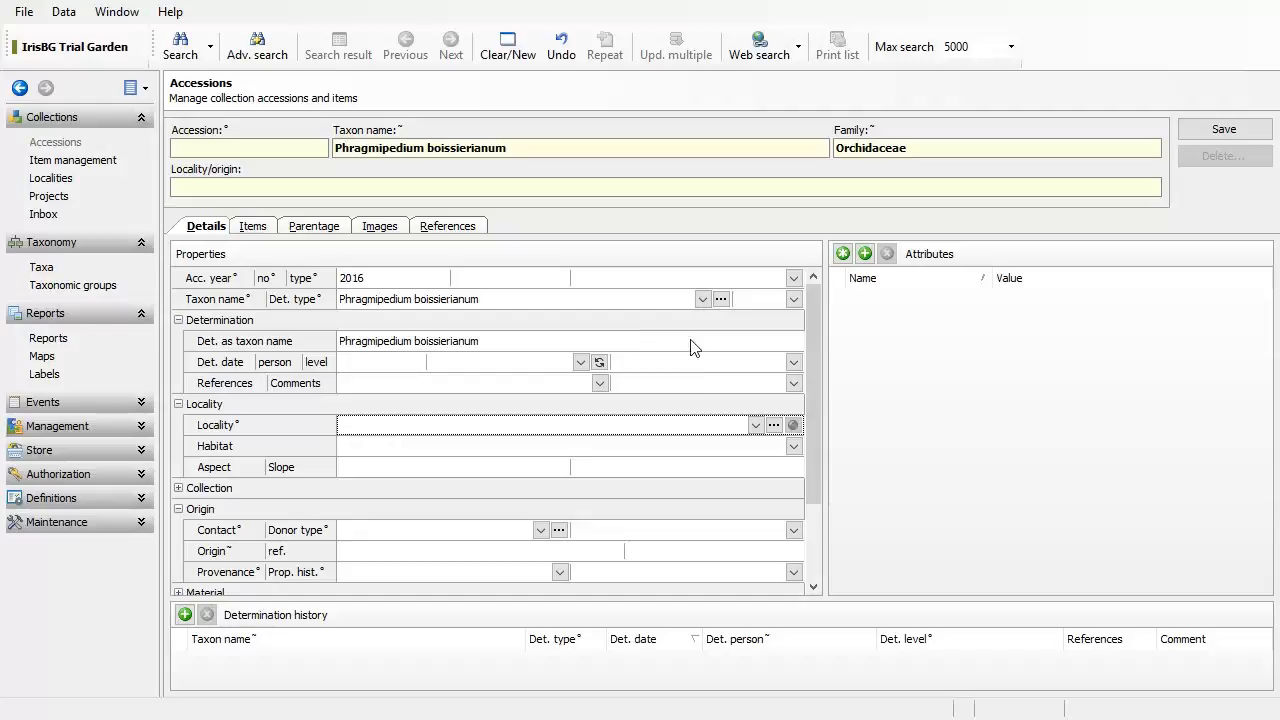
{"action": "left_click", "coordinate": [495, 306]}
{"action": "left_click", "coordinate": [720, 431]}
{"action": "left_click", "coordinate": [775, 427]}
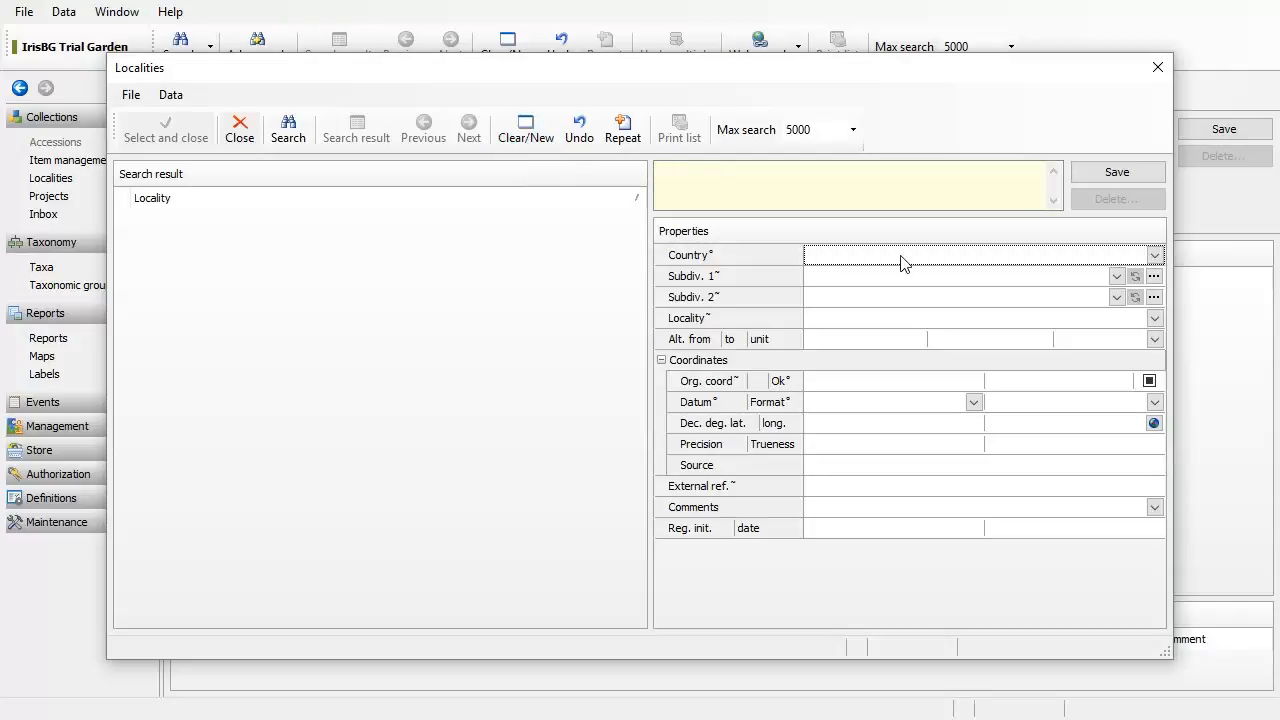
{"action": "type", "text": "Ecuador"}
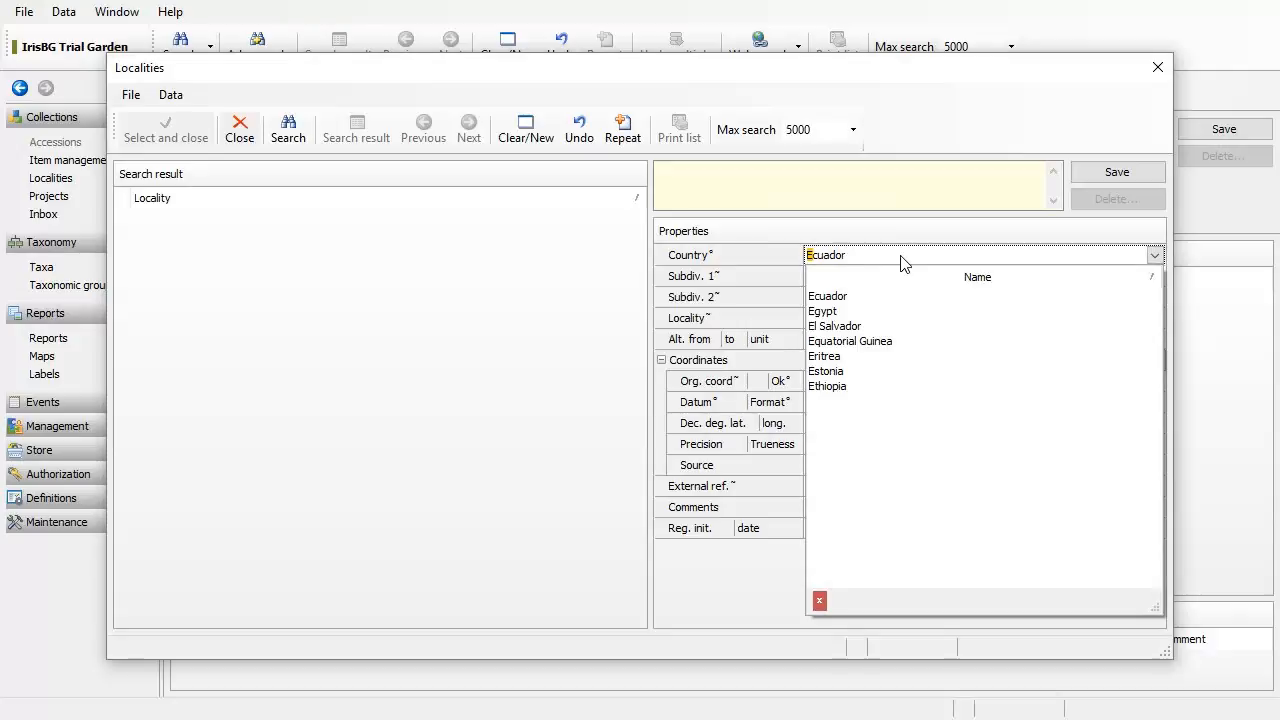
{"action": "left_click", "coordinate": [866, 298]}
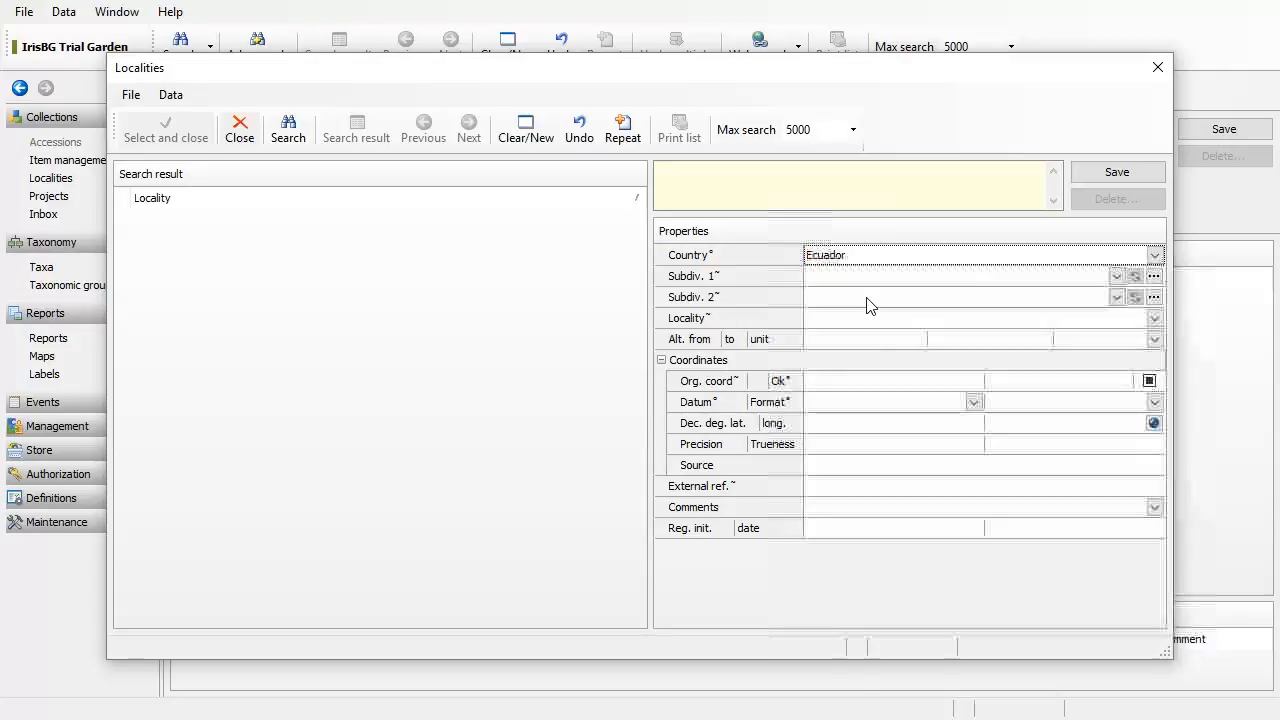
{"action": "left_click", "coordinate": [888, 276]}
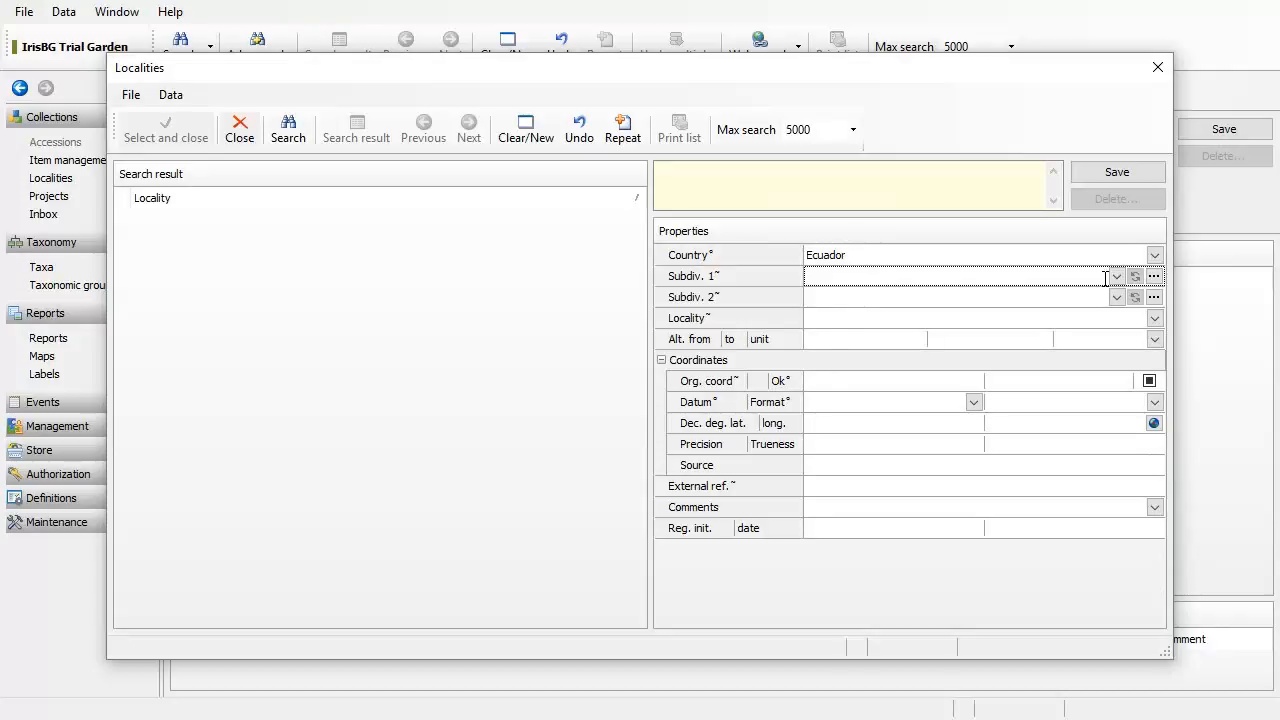
{"action": "type", "text": "Loja"}
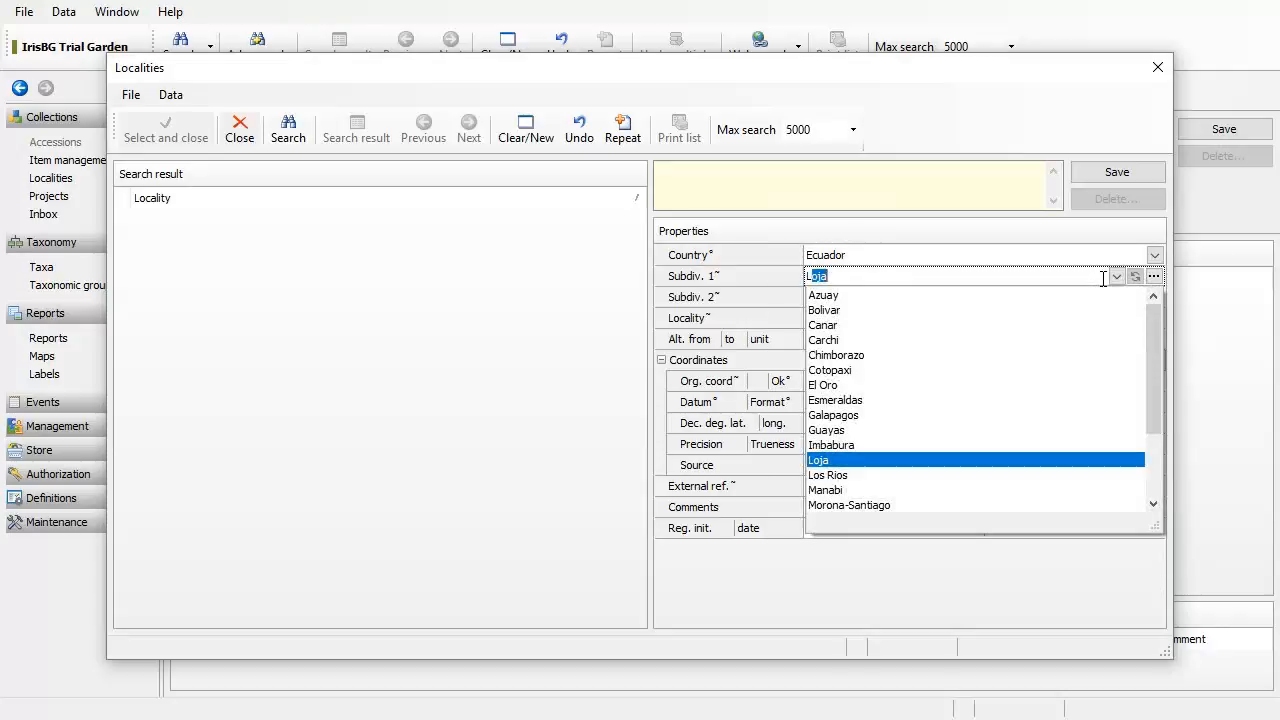
{"action": "left_click", "coordinate": [924, 462]}
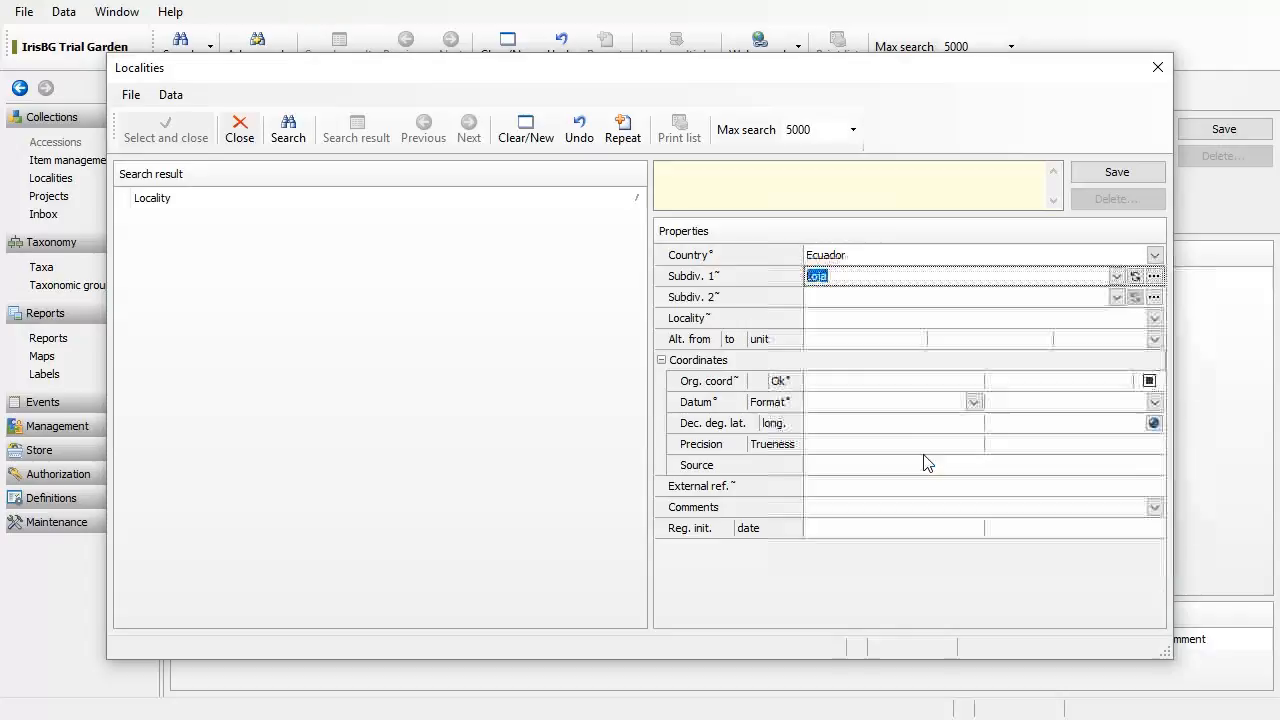
{"action": "left_click", "coordinate": [872, 298]}
{"action": "left_click", "coordinate": [874, 316]}
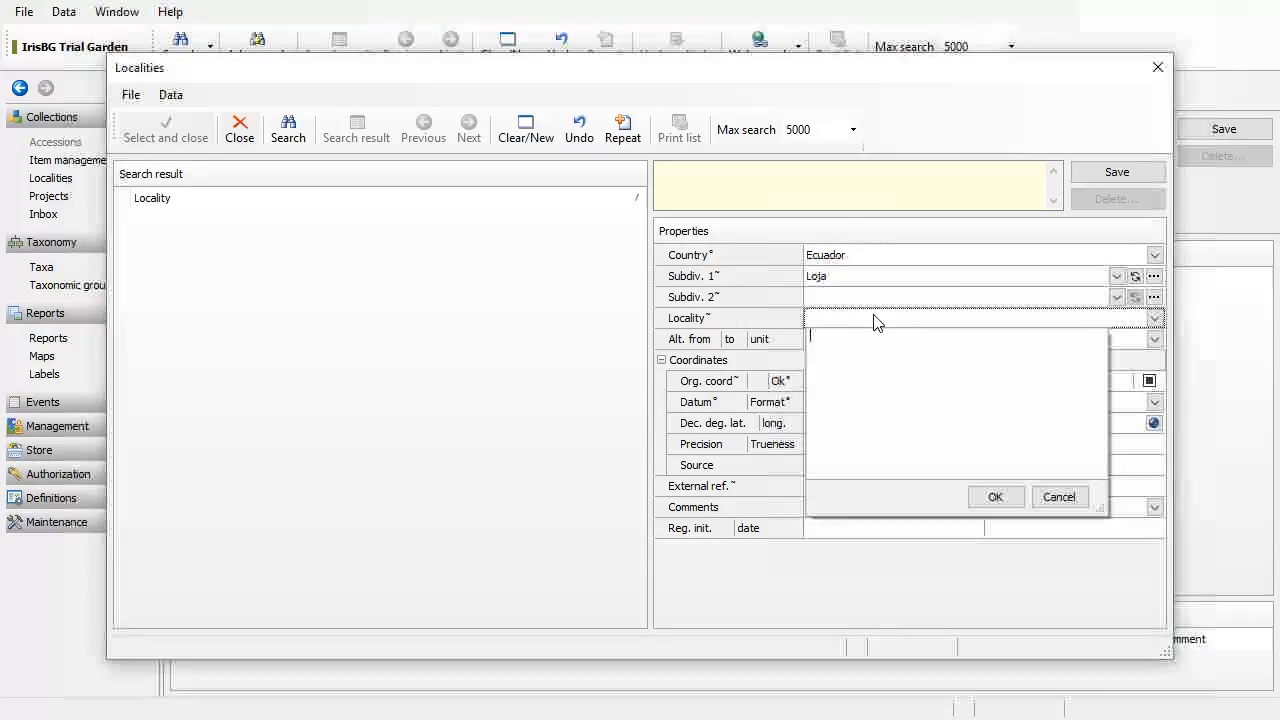
{"action": "left_click", "coordinate": [875, 317]}
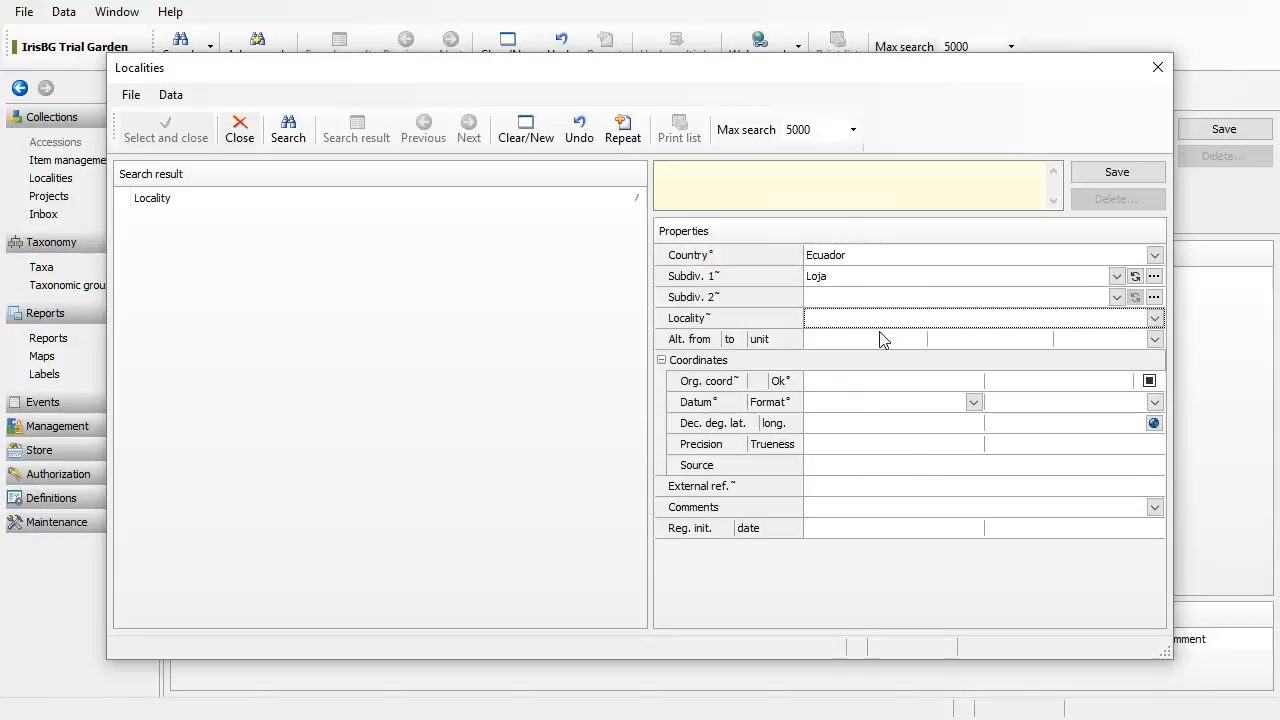
{"action": "left_click", "coordinate": [879, 381]}
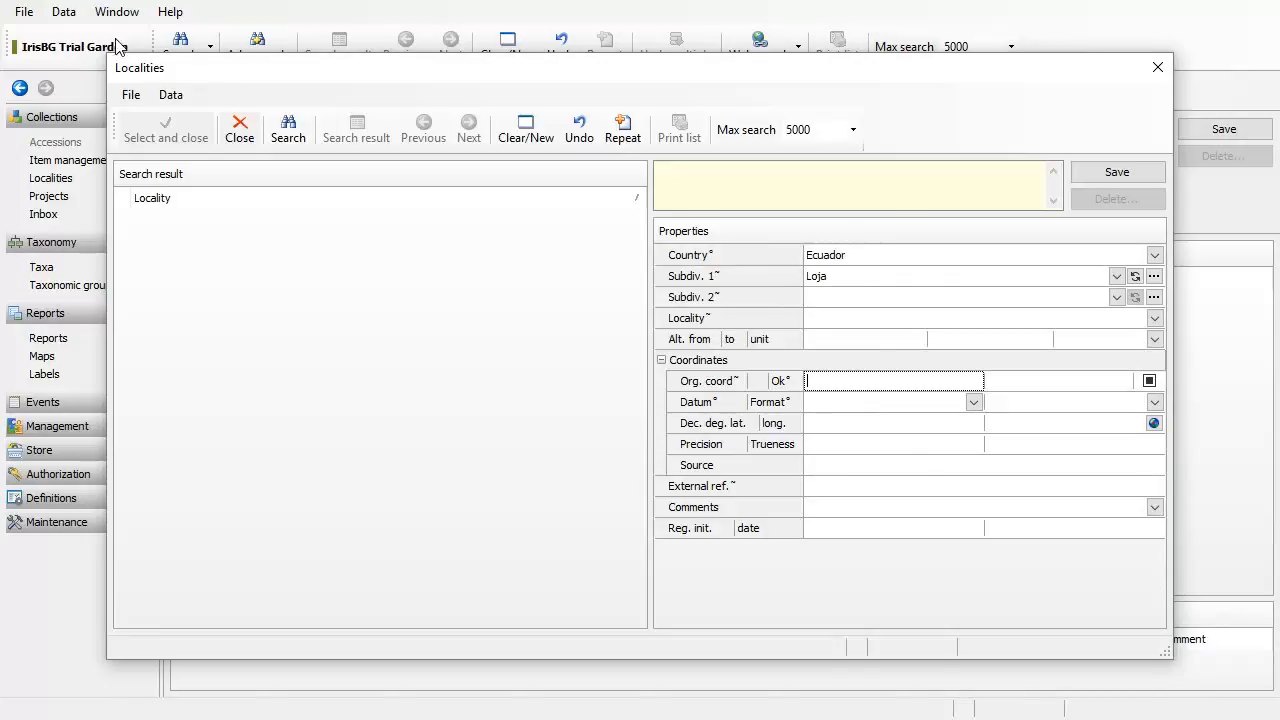
{"action": "left_click", "coordinate": [131, 95]}
{"action": "mouse_move", "coordinate": [168, 100]}
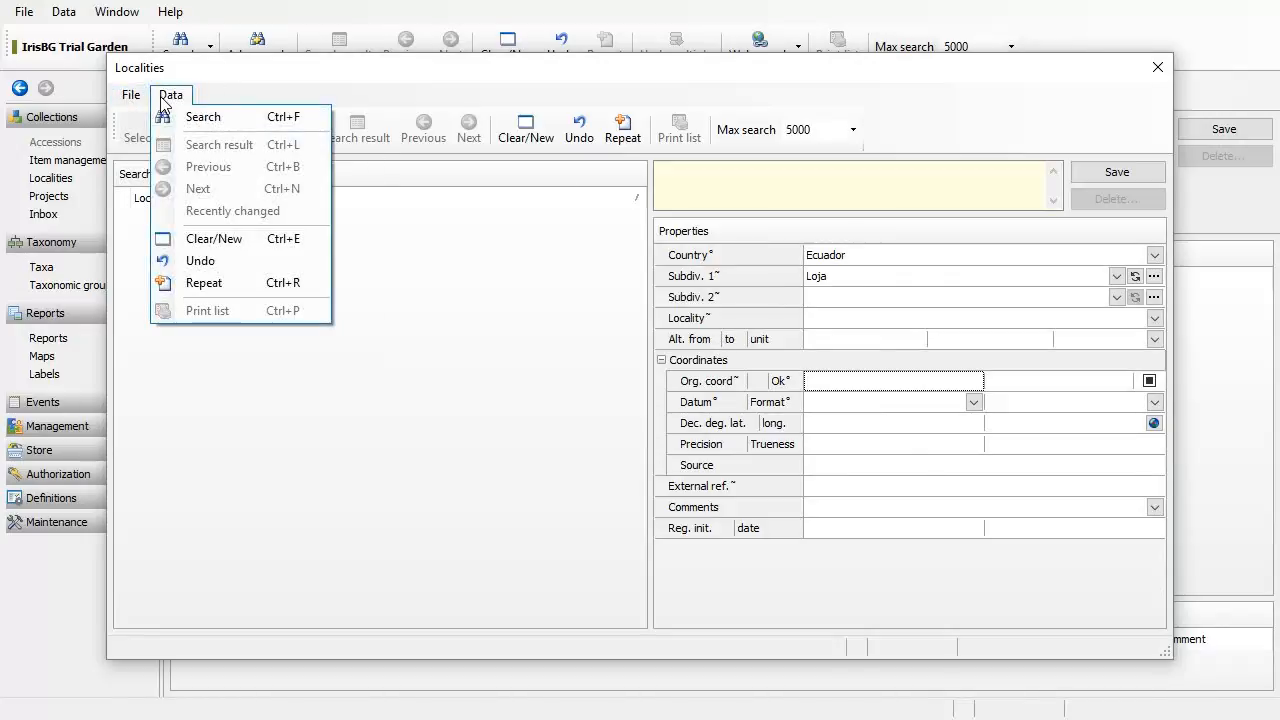
{"action": "left_click_drag", "start_coordinate": [309, 69], "coordinate": [305, 76]}
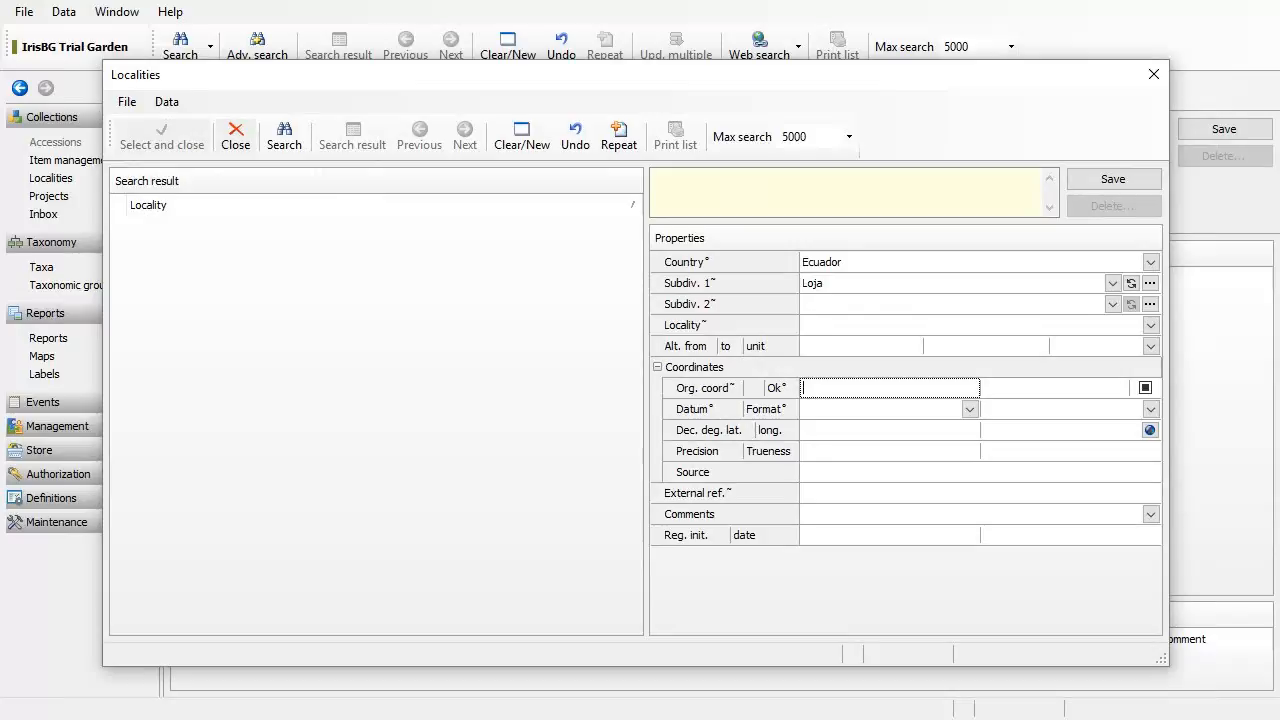
{"action": "left_click", "coordinate": [1153, 72]}
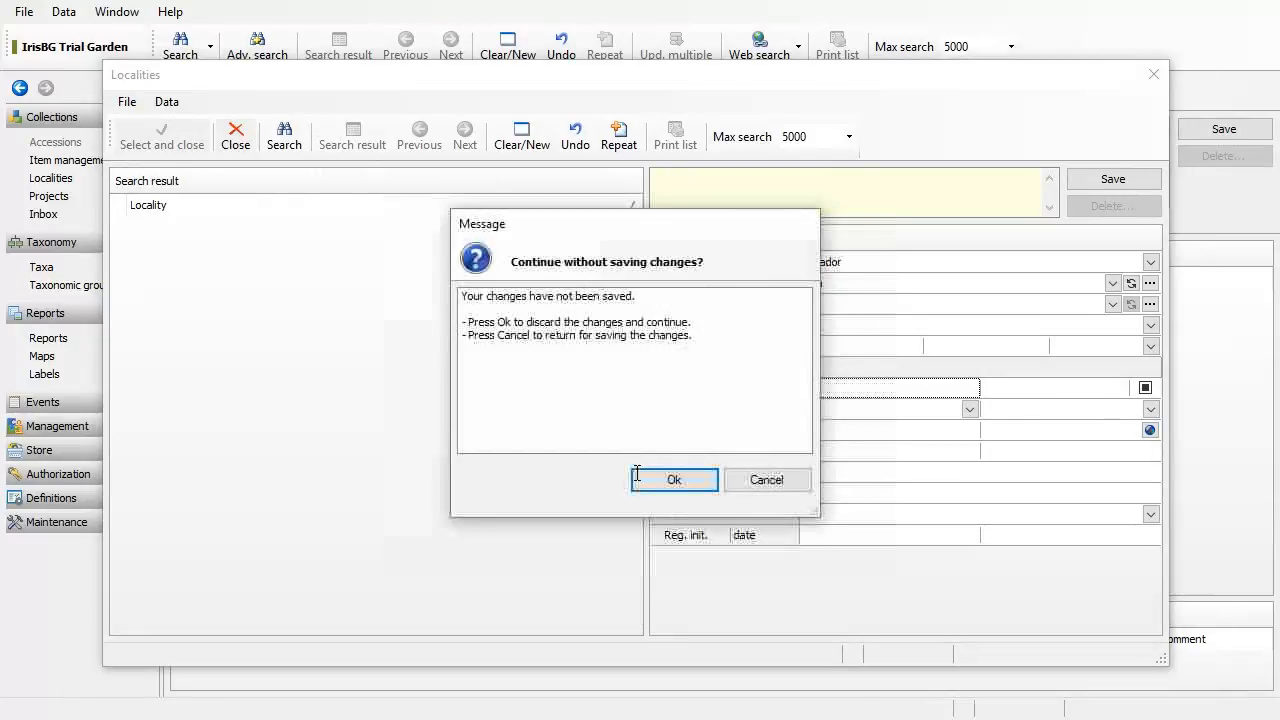
{"action": "left_click", "coordinate": [674, 483]}
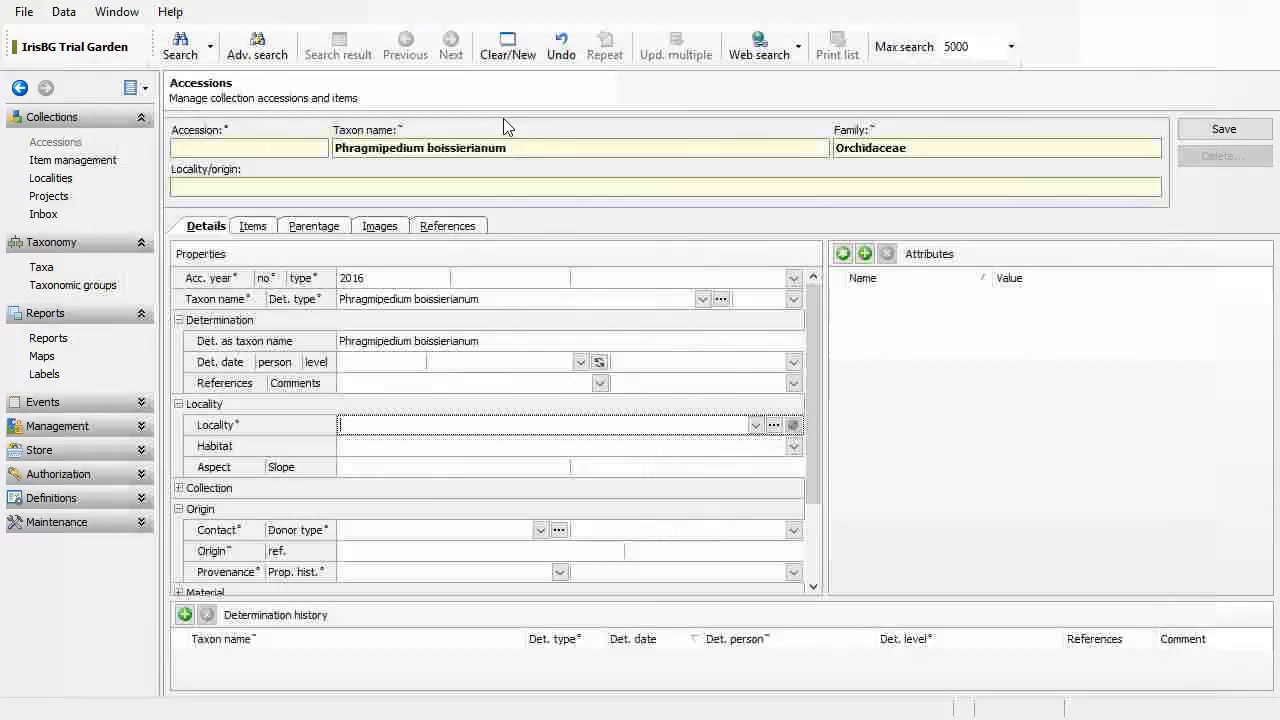
Step: Open Help contents at Usage > Modules > Collections and scroll to the Localities section
{"action": "left_click", "coordinate": [170, 11]}
{"action": "left_click", "coordinate": [200, 37]}
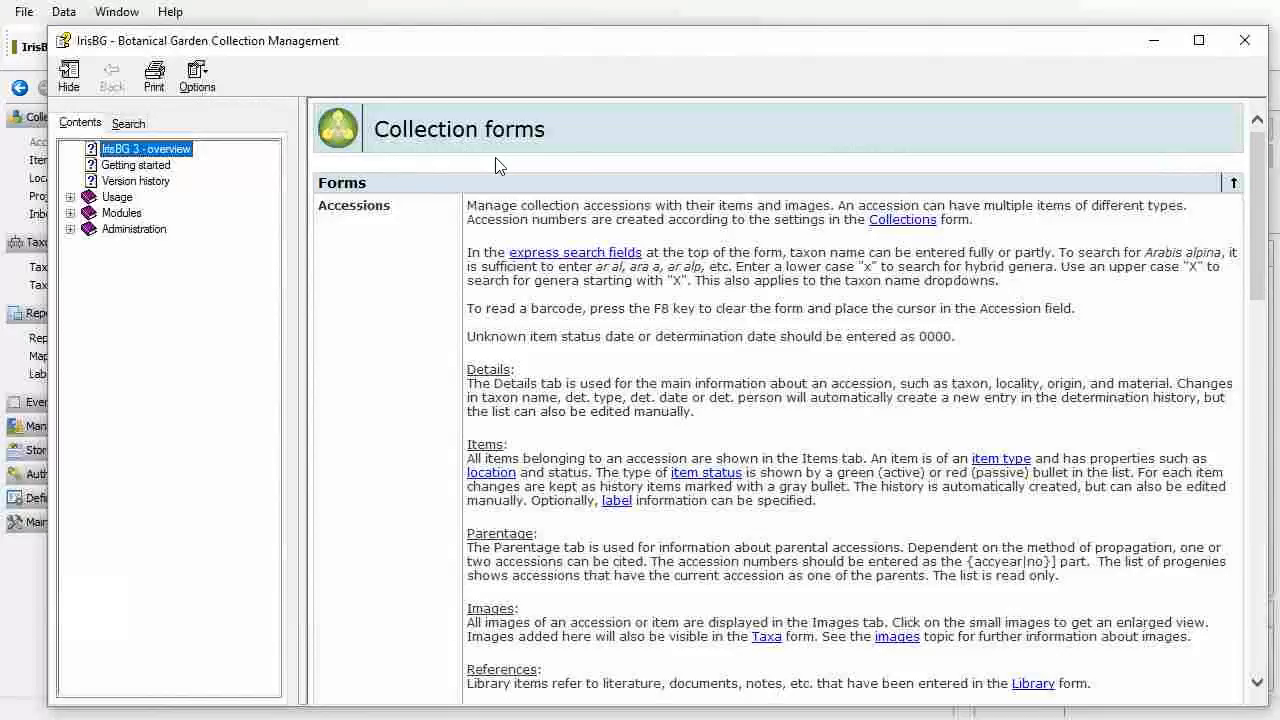
{"action": "left_click", "coordinate": [70, 197]}
{"action": "left_click", "coordinate": [69, 325]}
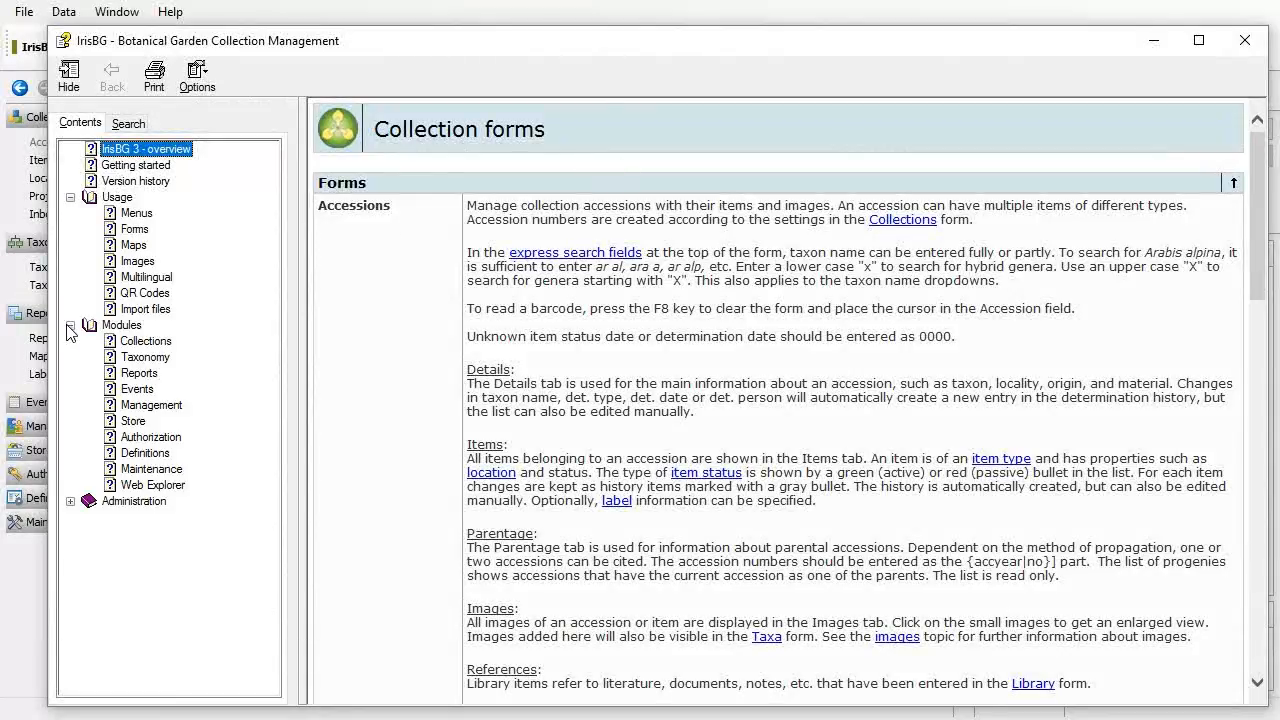
{"action": "left_click", "coordinate": [161, 345]}
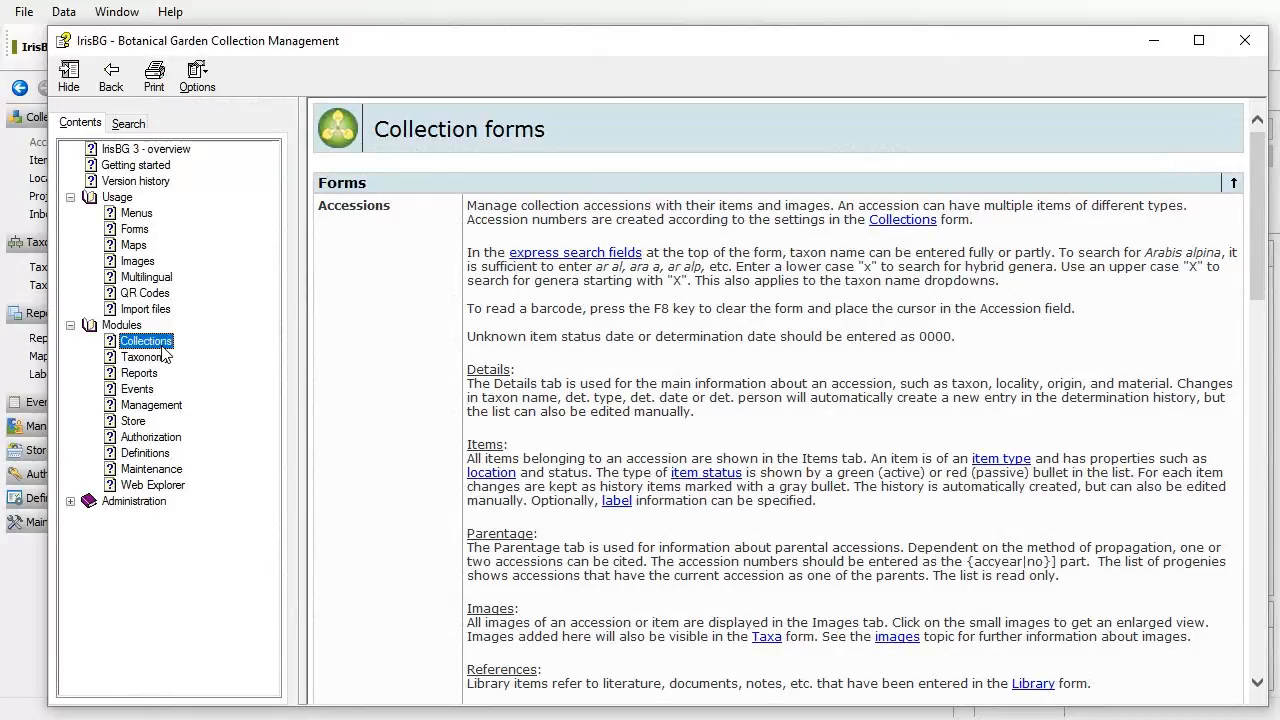
{"action": "scroll", "coordinate": [544, 319], "scroll_direction": "down", "scroll_amount": 10}
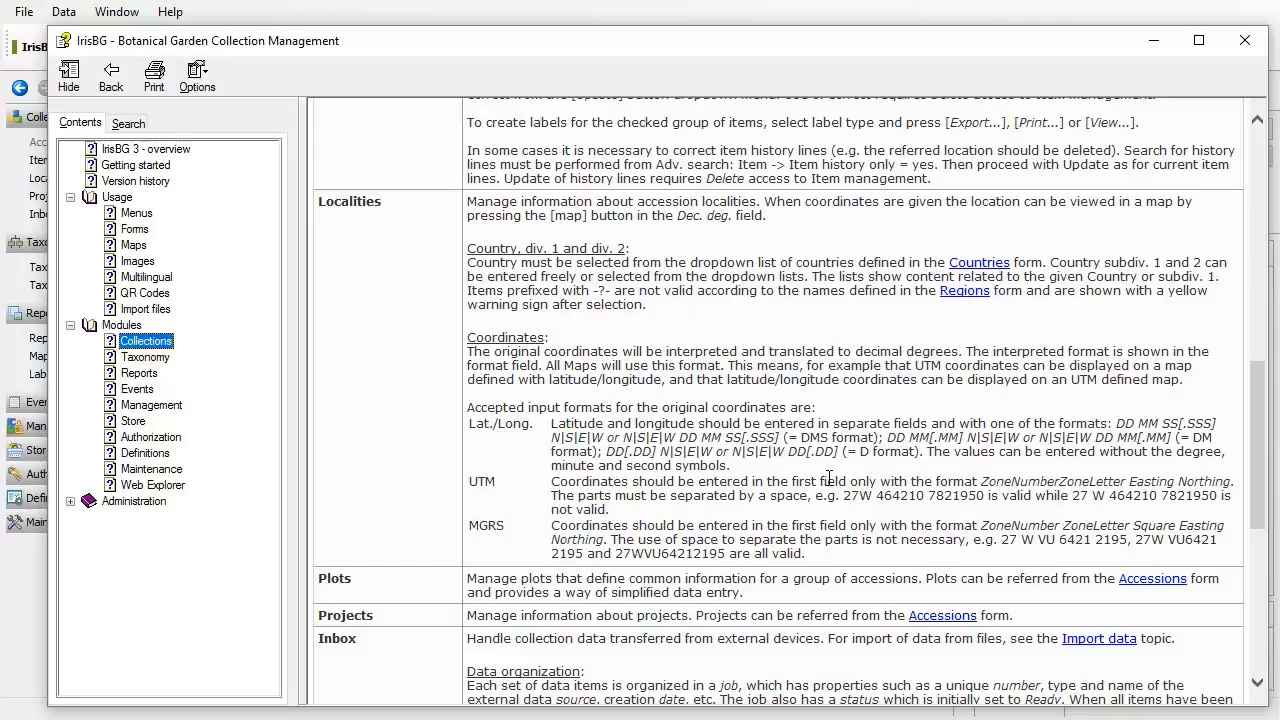
{"action": "key", "text": "alt+Tab"}
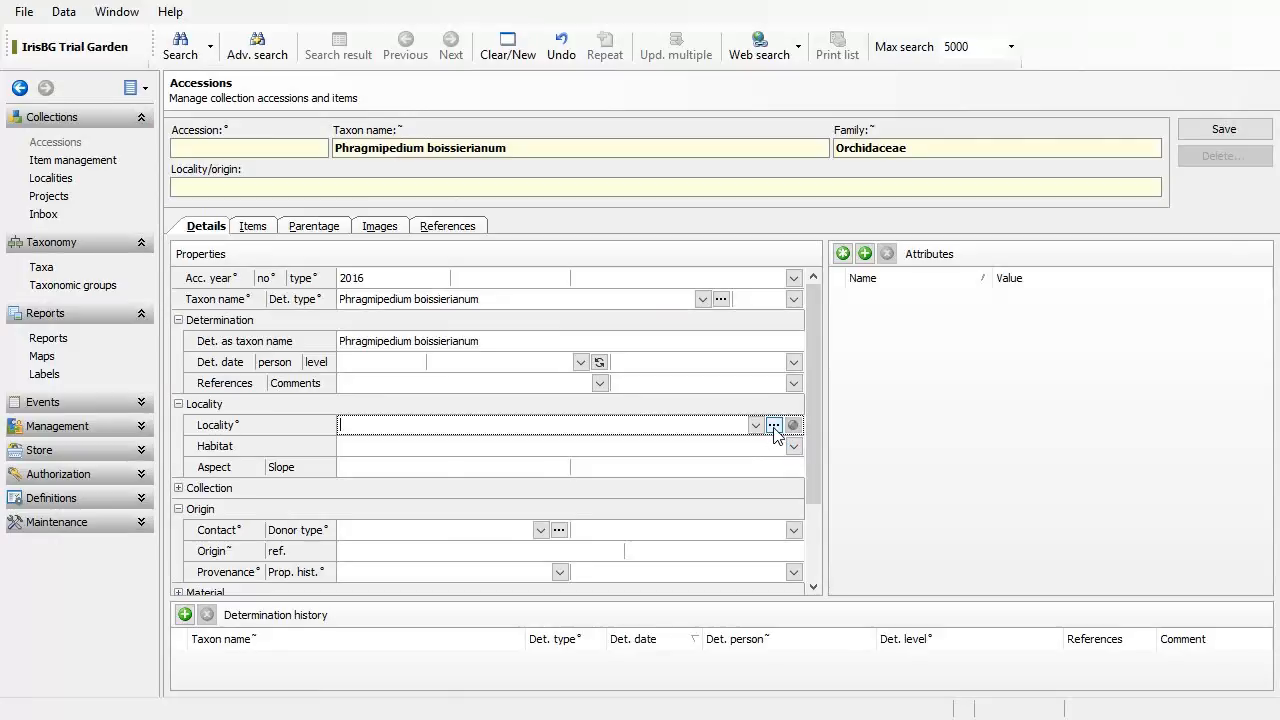
Step: Create a new locality with country Ecuador and Subdiv. 1 Loja
{"action": "left_click", "coordinate": [774, 425]}
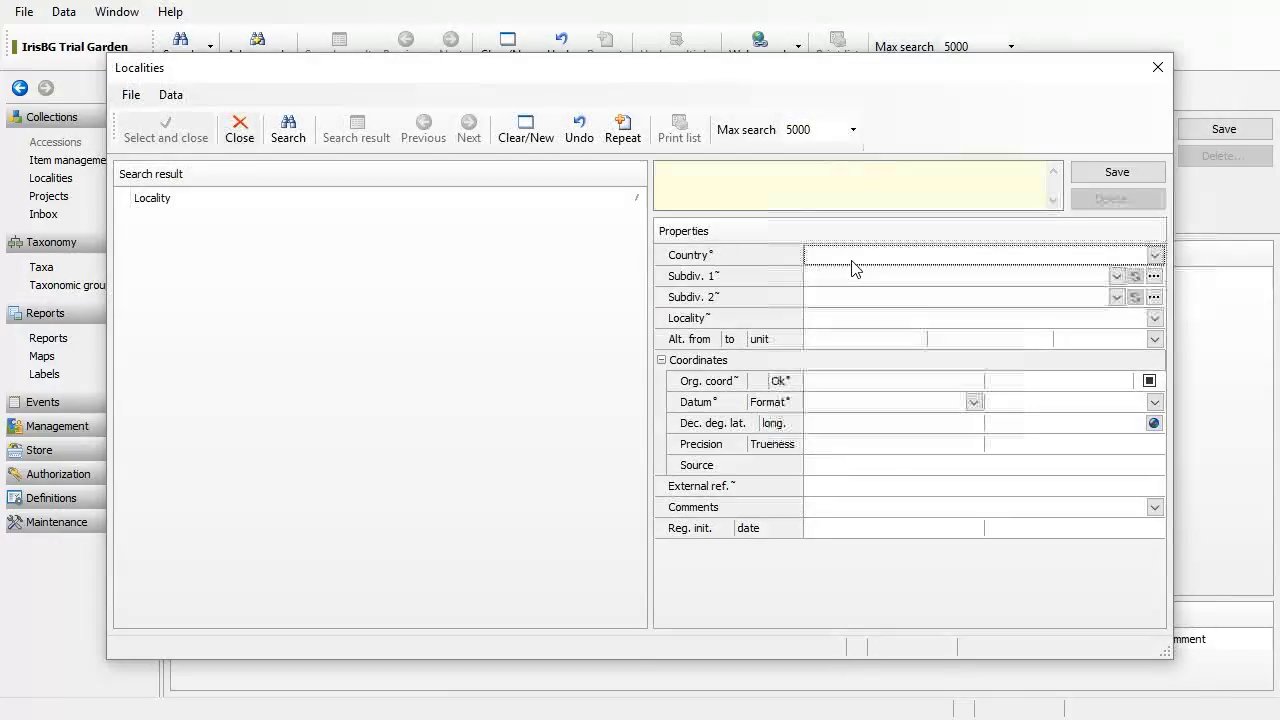
{"action": "type", "text": "Ecuador"}
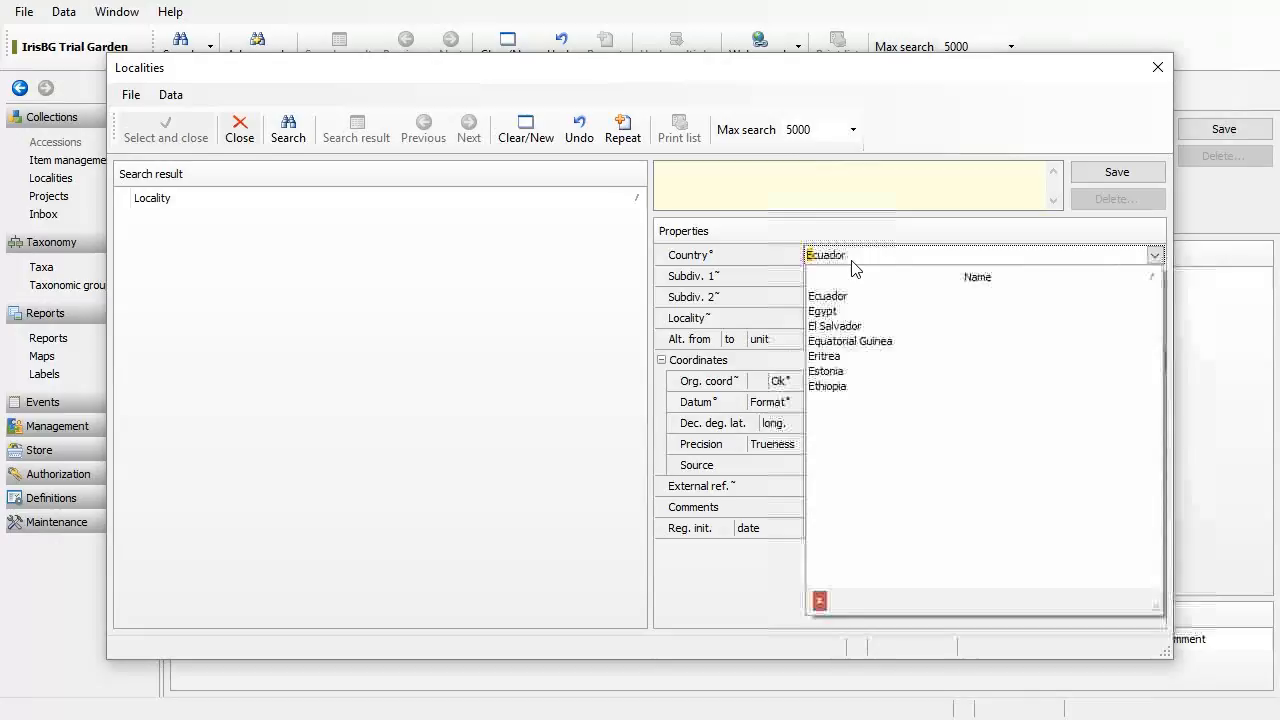
{"action": "key", "text": "Return"}
{"action": "left_click", "coordinate": [848, 276]}
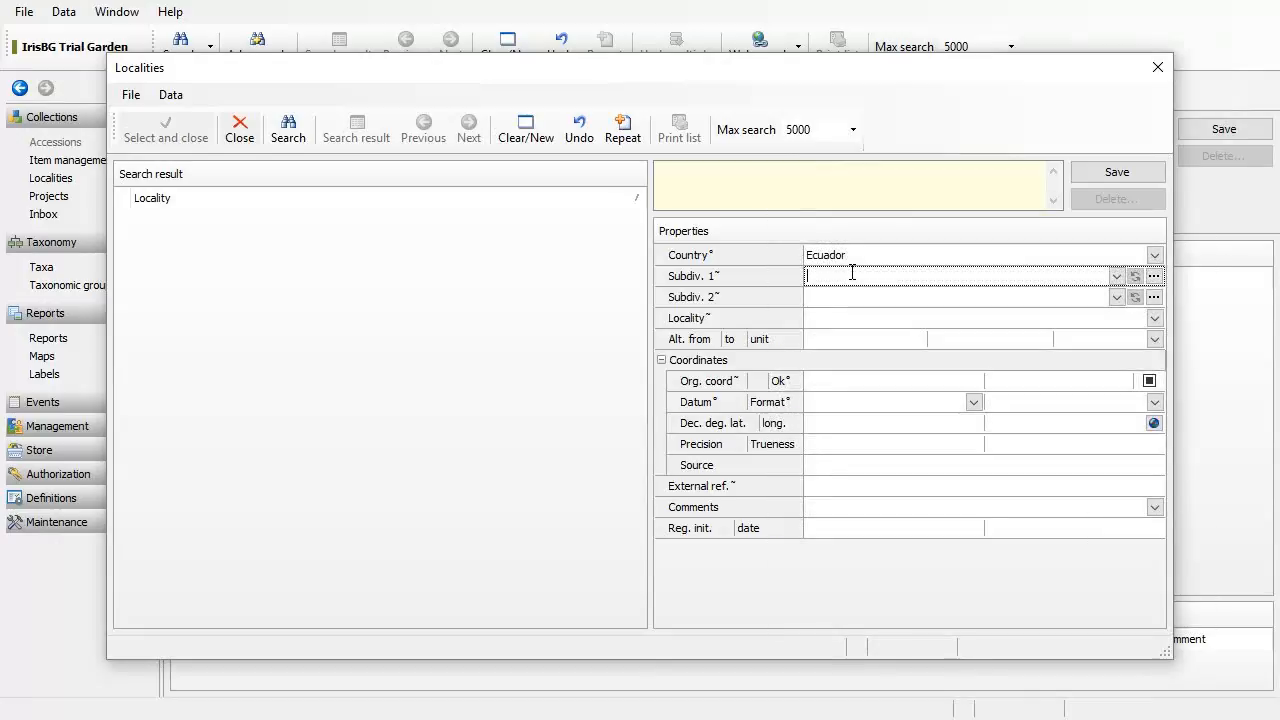
{"action": "type", "text": "Ljo"}
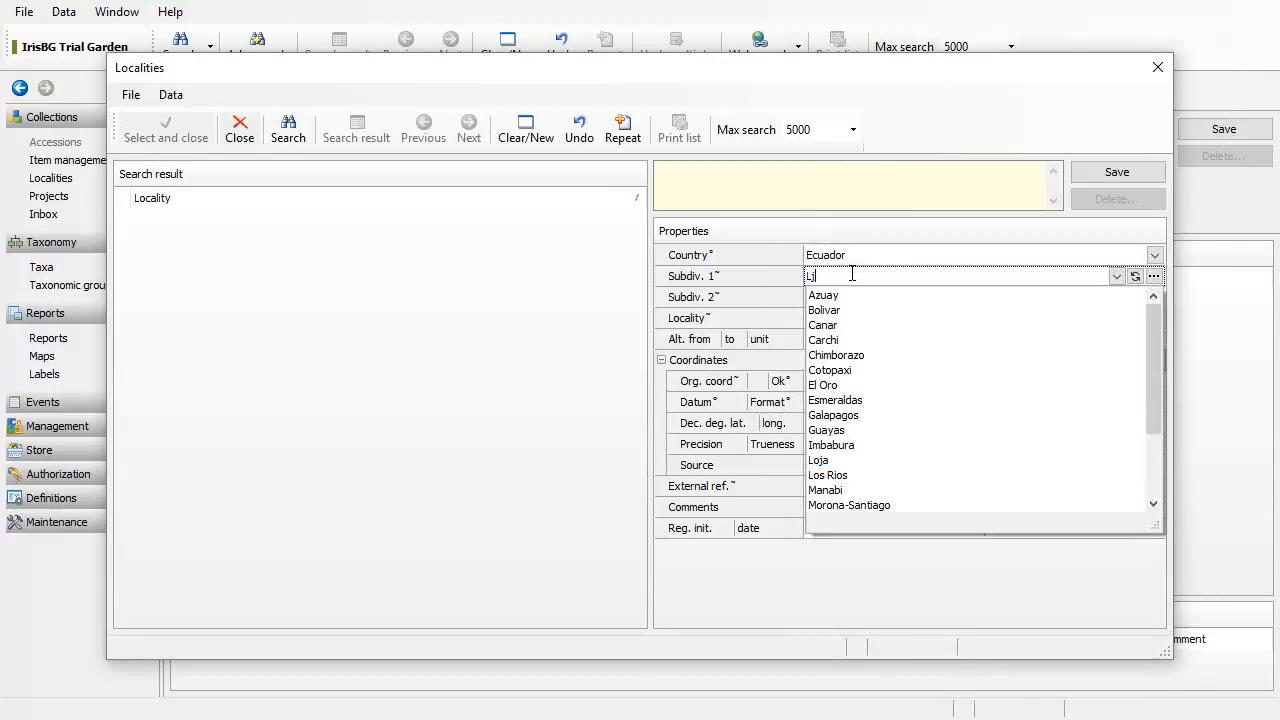
{"action": "key", "text": "BackSpace"}
{"action": "type", "text": "oja"}
{"action": "key", "text": "Return"}
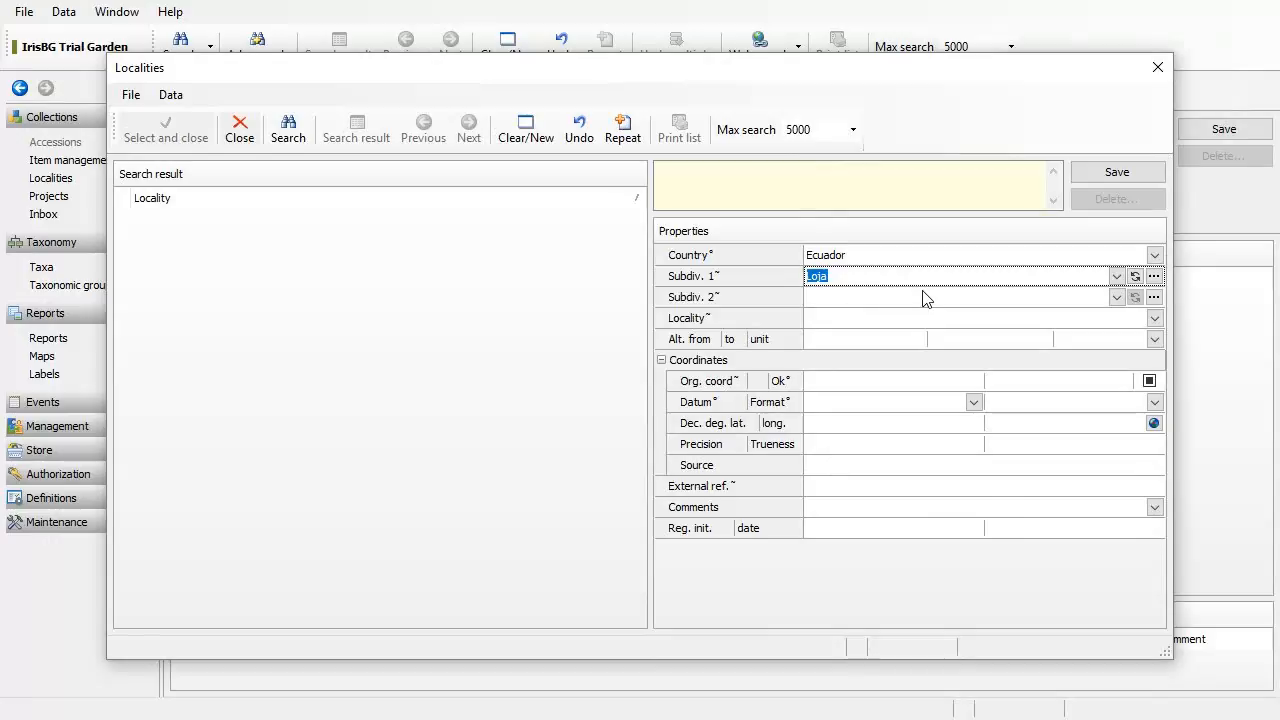
{"action": "left_click", "coordinate": [924, 297]}
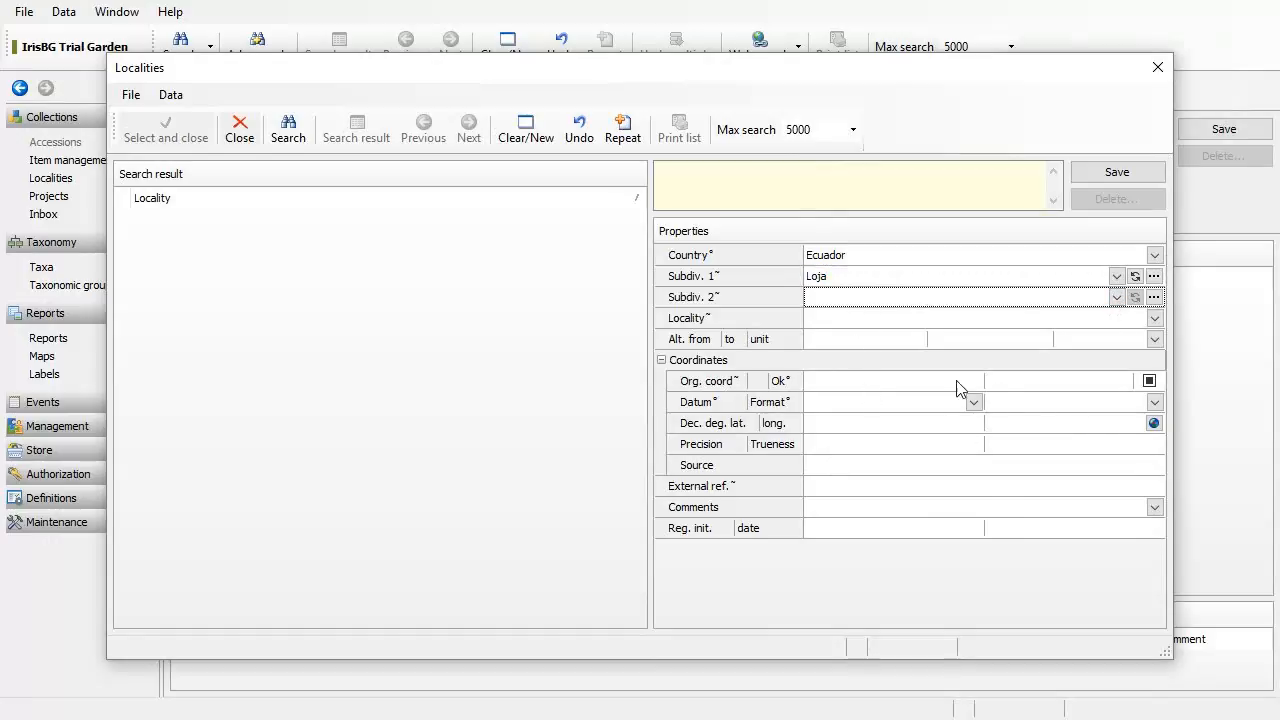
{"action": "left_click", "coordinate": [1154, 424]}
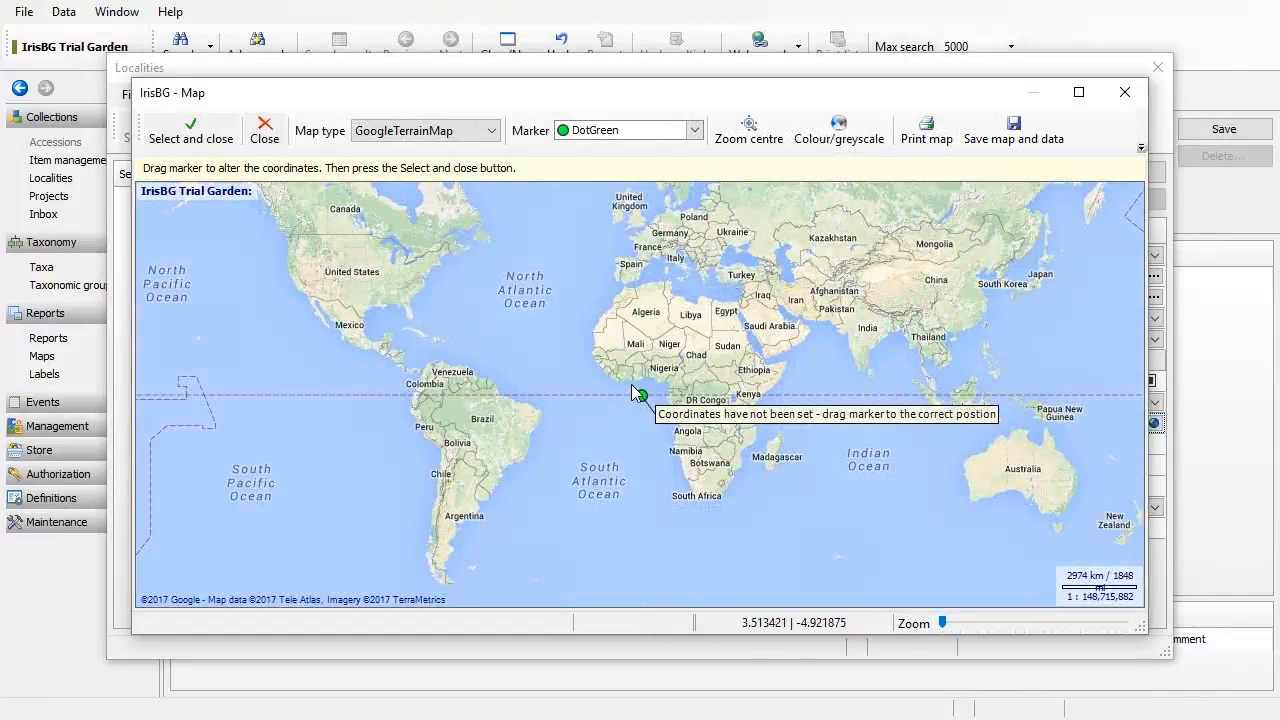
Step: Drag the map marker from Loja to just beside Zamora at -4.061878, -78.939171
{"action": "mouse_move", "coordinate": [640, 394]}
{"action": "left_mouse_down"}
{"action": "mouse_move", "coordinate": [478, 420]}
{"action": "mouse_move", "coordinate": [416, 400]}
{"action": "mouse_move", "coordinate": [427, 396]}
{"action": "mouse_move", "coordinate": [394, 466]}
{"action": "mouse_move", "coordinate": [598, 360]}
{"action": "left_mouse_up"}
{"action": "scroll", "coordinate": [428, 396], "scroll_direction": "up", "scroll_amount": 3}
{"action": "scroll", "coordinate": [604, 358], "scroll_direction": "up", "scroll_amount": 1}
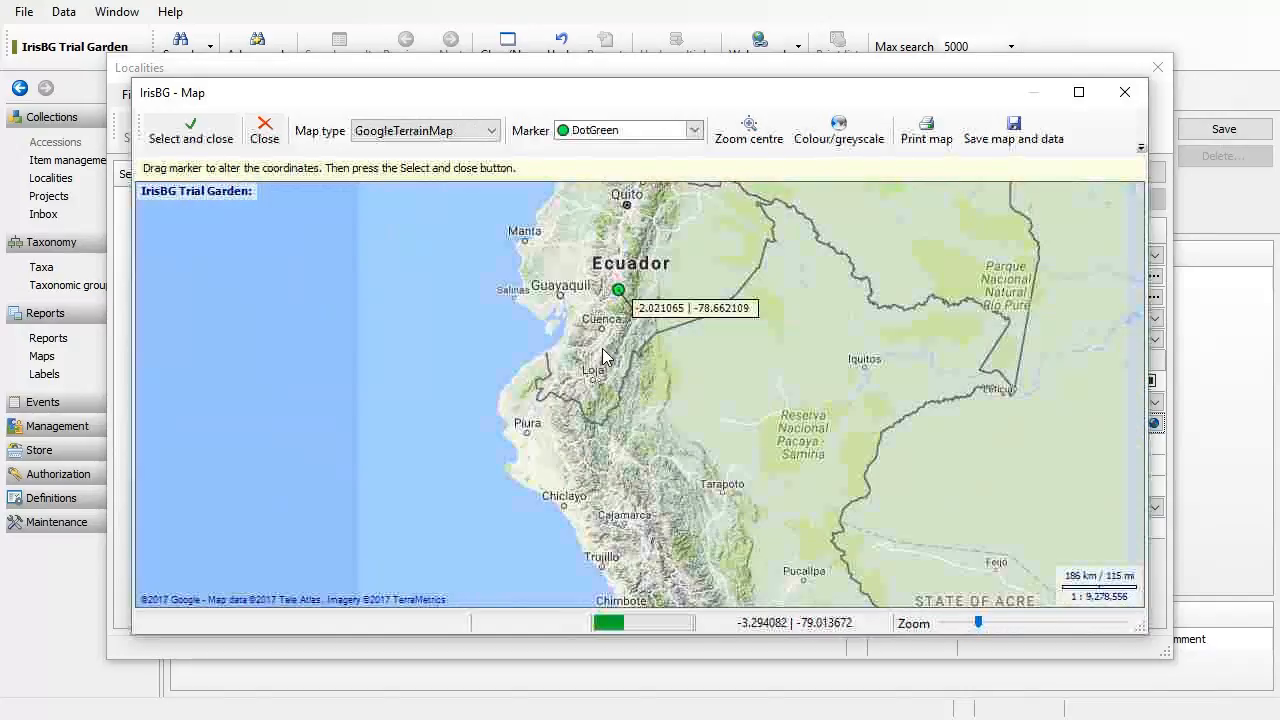
{"action": "left_click_drag", "start_coordinate": [618, 292], "coordinate": [604, 380]}
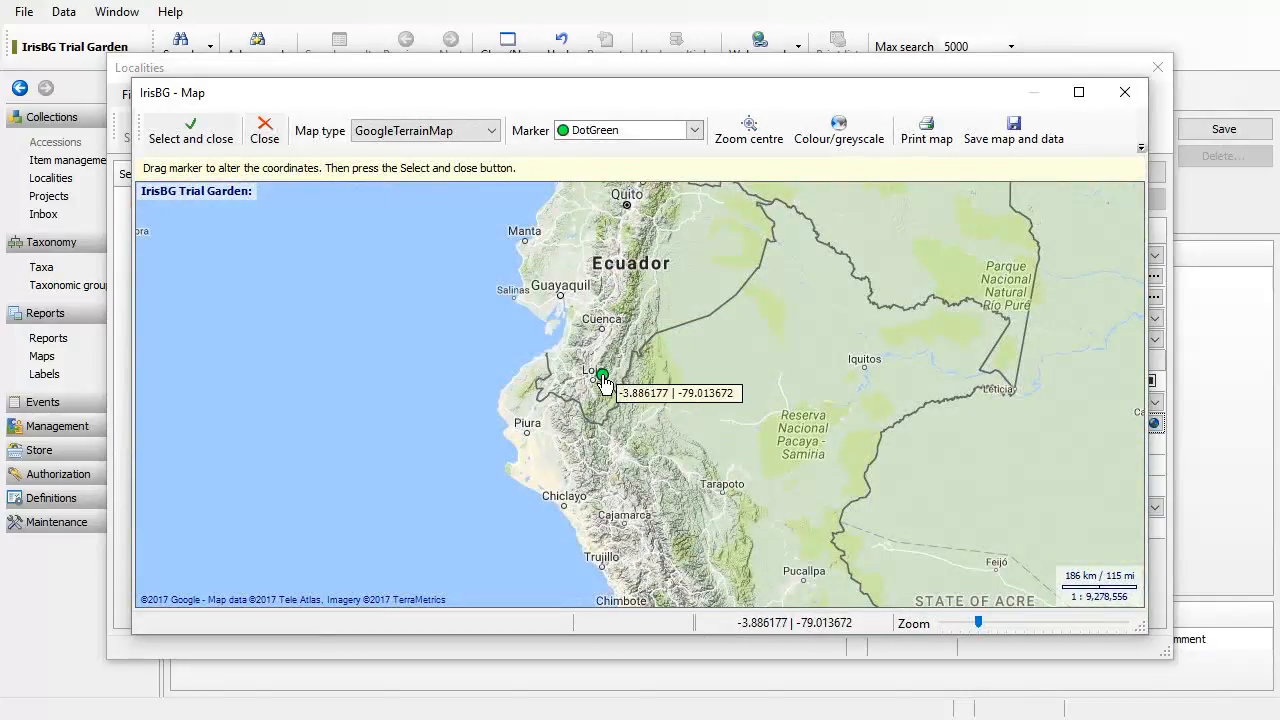
{"action": "scroll", "coordinate": [603, 360], "scroll_direction": "up", "scroll_amount": 3}
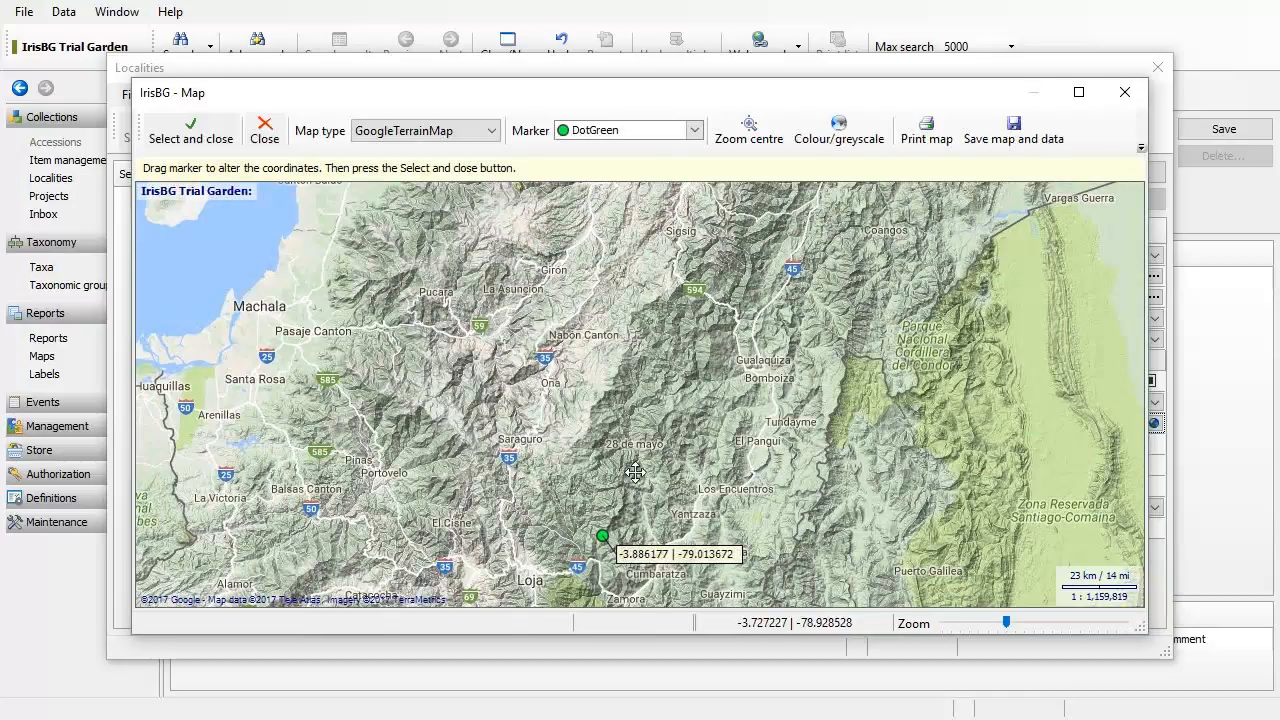
{"action": "left_click_drag", "start_coordinate": [635, 472], "coordinate": [670, 358]}
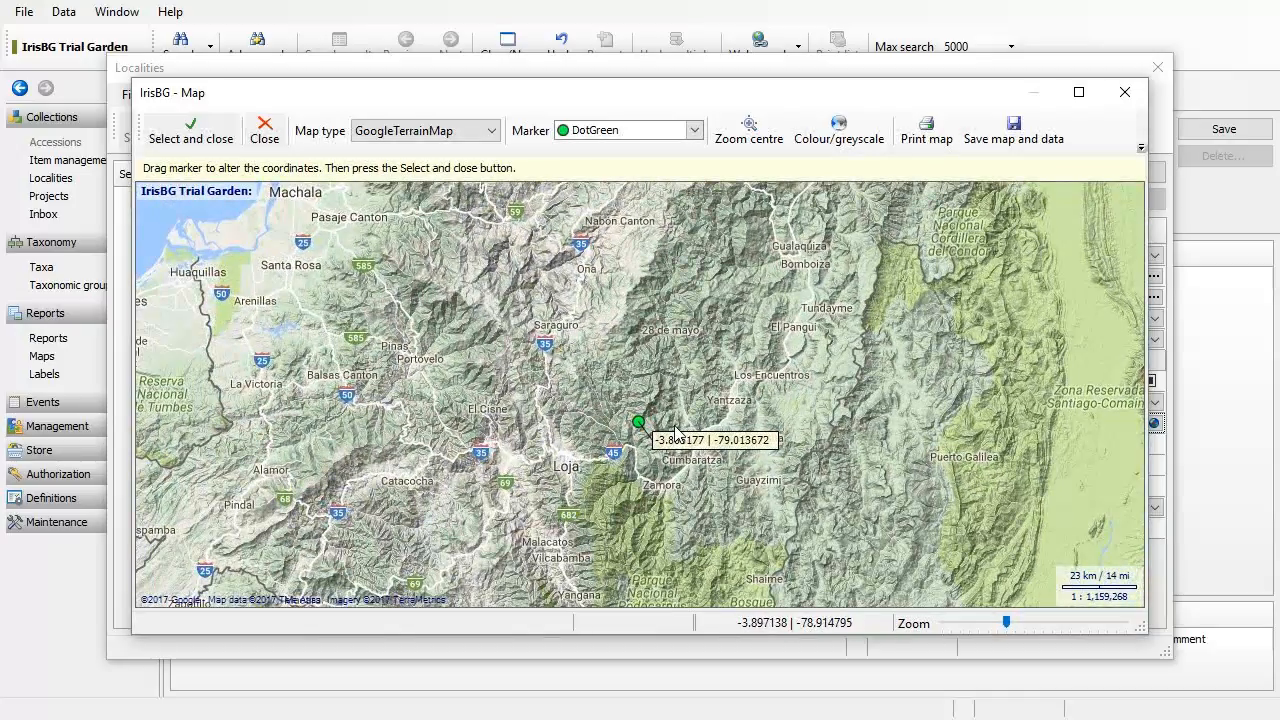
{"action": "mouse_move", "coordinate": [676, 432]}
{"action": "left_mouse_down"}
{"action": "mouse_move", "coordinate": [676, 410]}
{"action": "mouse_move", "coordinate": [673, 476]}
{"action": "mouse_move", "coordinate": [658, 479]}
{"action": "left_mouse_up"}
{"action": "scroll", "coordinate": [659, 478], "scroll_direction": "up", "scroll_amount": 3}
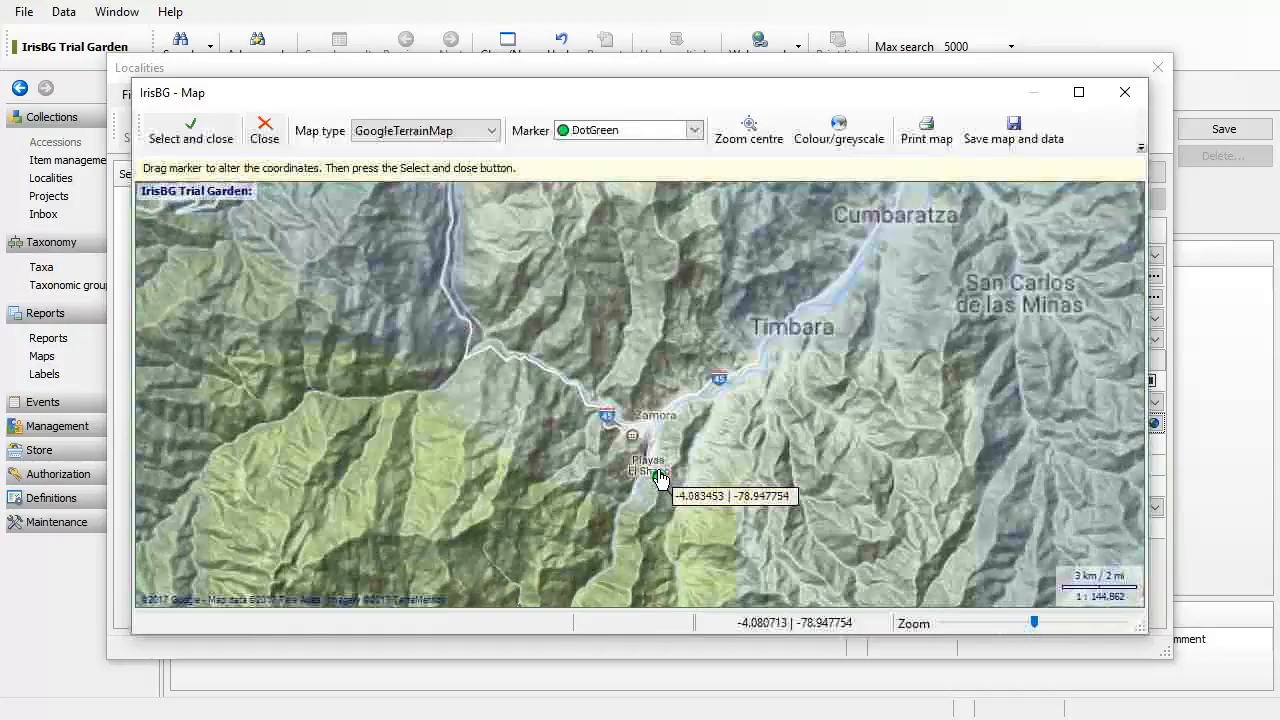
{"action": "left_click_drag", "start_coordinate": [659, 478], "coordinate": [683, 417]}
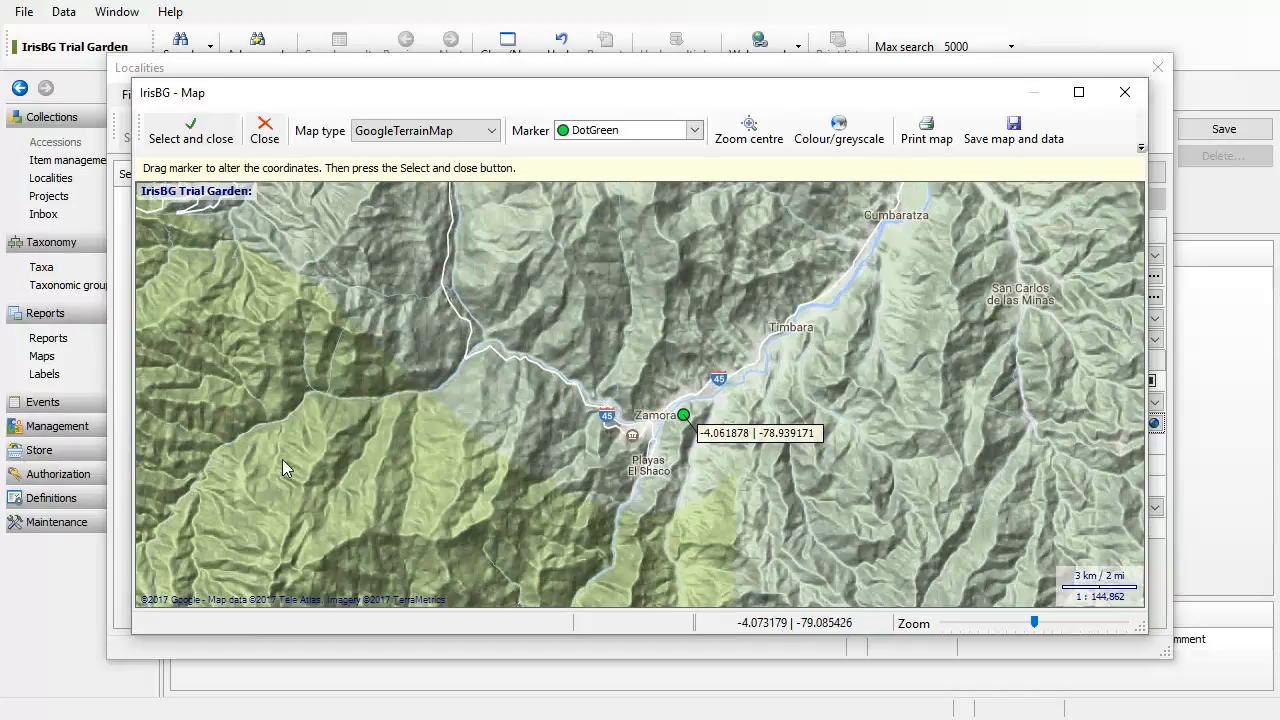
{"action": "left_click", "coordinate": [197, 133]}
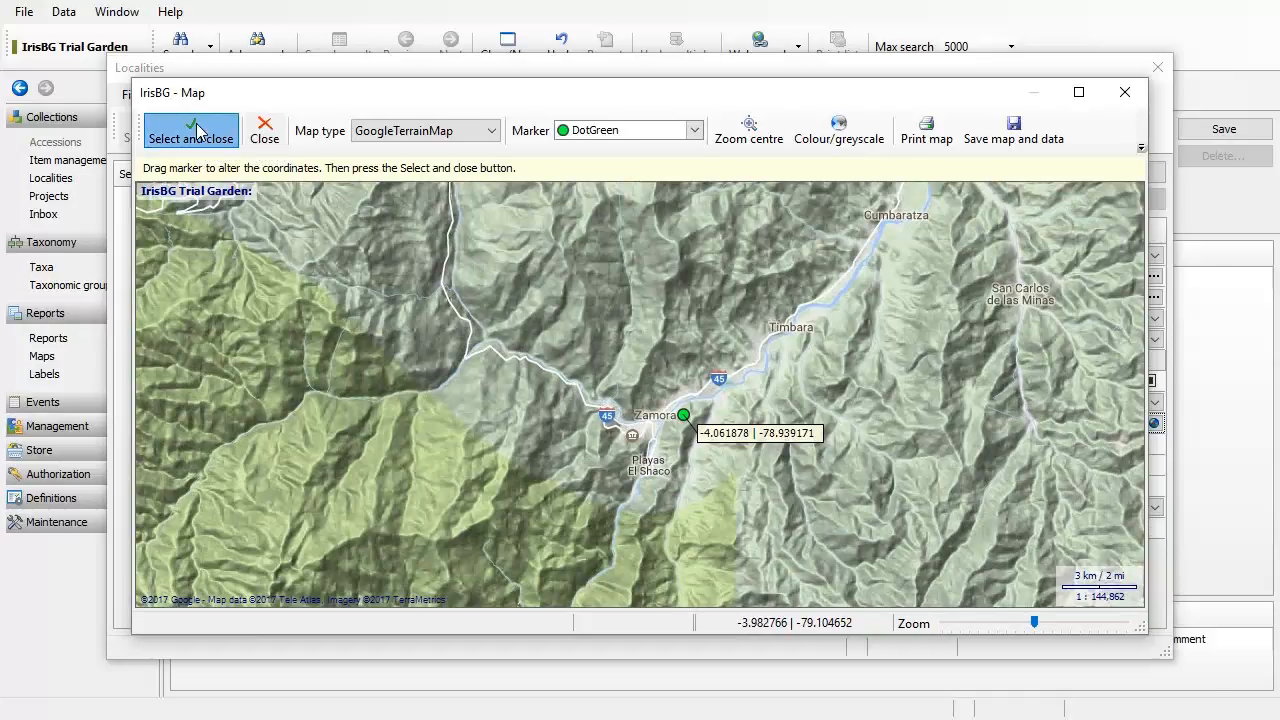
Step: Enter Zamora as Subdiv. 2 and 'Alongside riverbed.' as the locality description
{"action": "left_click", "coordinate": [848, 294]}
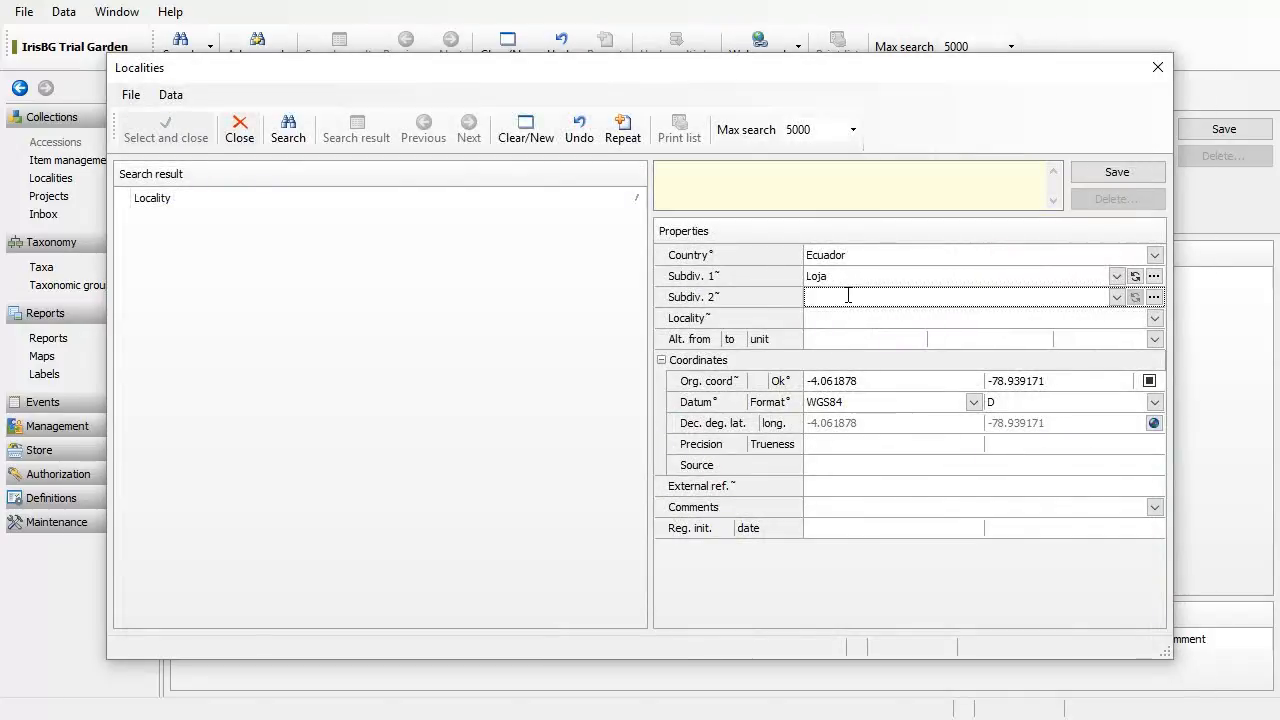
{"action": "type", "text": "Zamora"}
{"action": "left_click", "coordinate": [853, 321]}
{"action": "type", "text": "Al"}
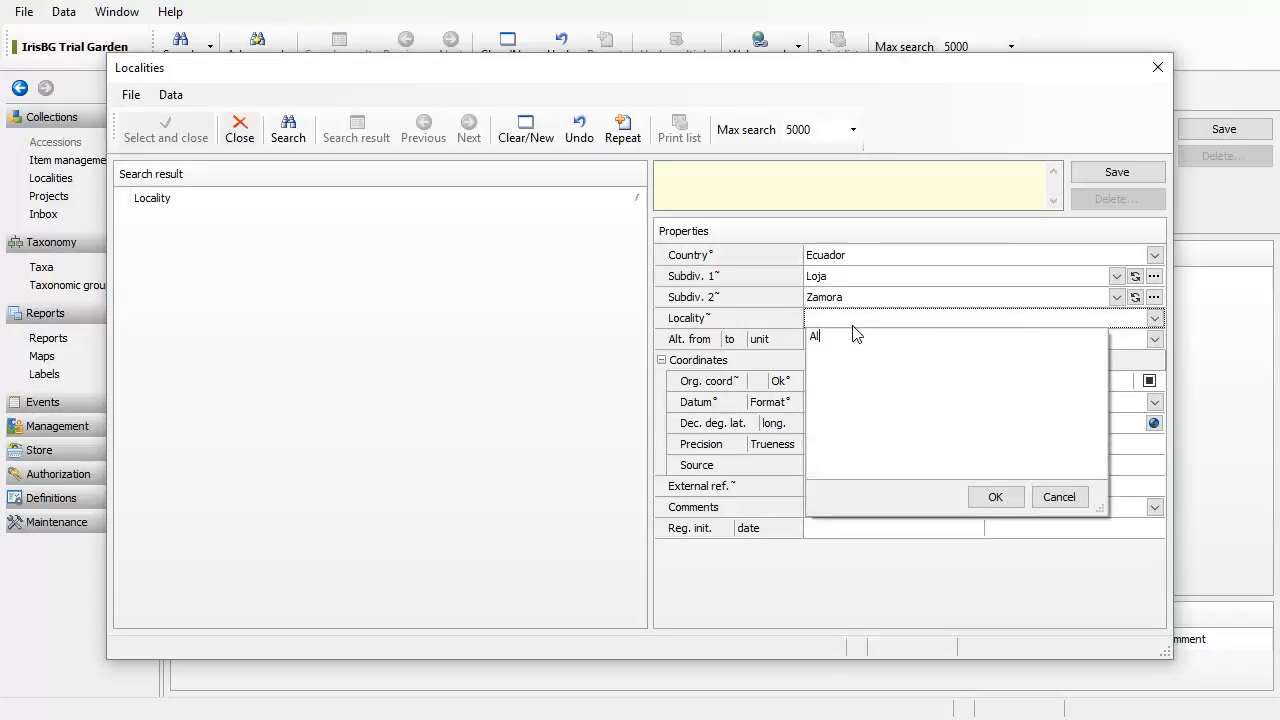
{"action": "type", "text": "ongside riverbed."}
{"action": "left_click", "coordinate": [790, 345]}
Step: Set the locality's altitude range to 800–900 m
{"action": "left_click", "coordinate": [836, 345]}
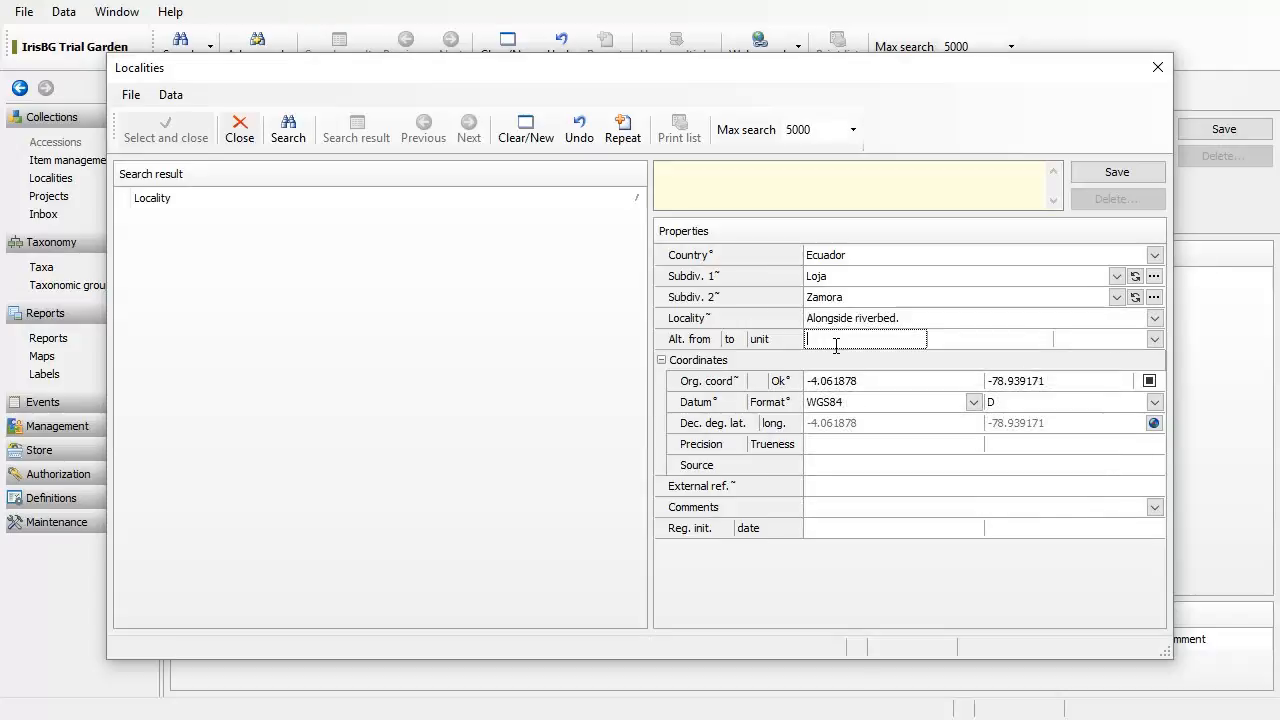
{"action": "type", "text": "800"}
{"action": "key", "text": "Tab"}
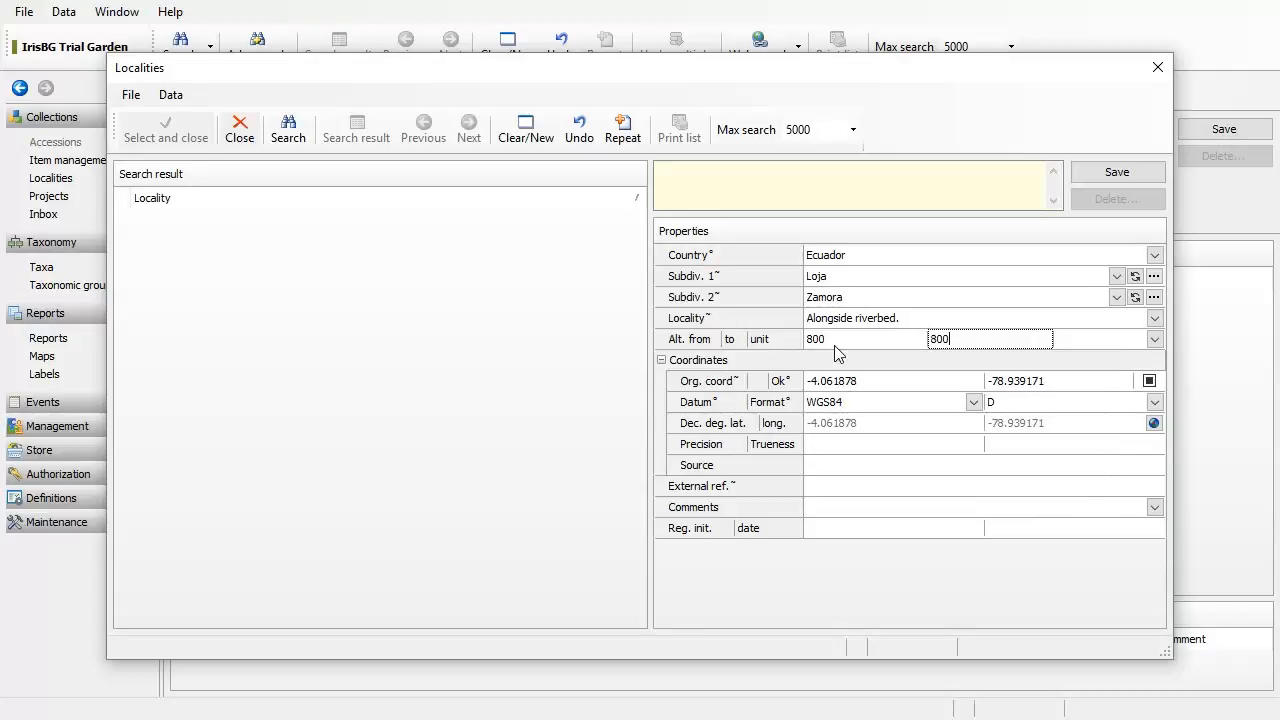
{"action": "key", "text": "BackSpace"}
{"action": "type", "text": "900"}
{"action": "key", "text": "Tab"}
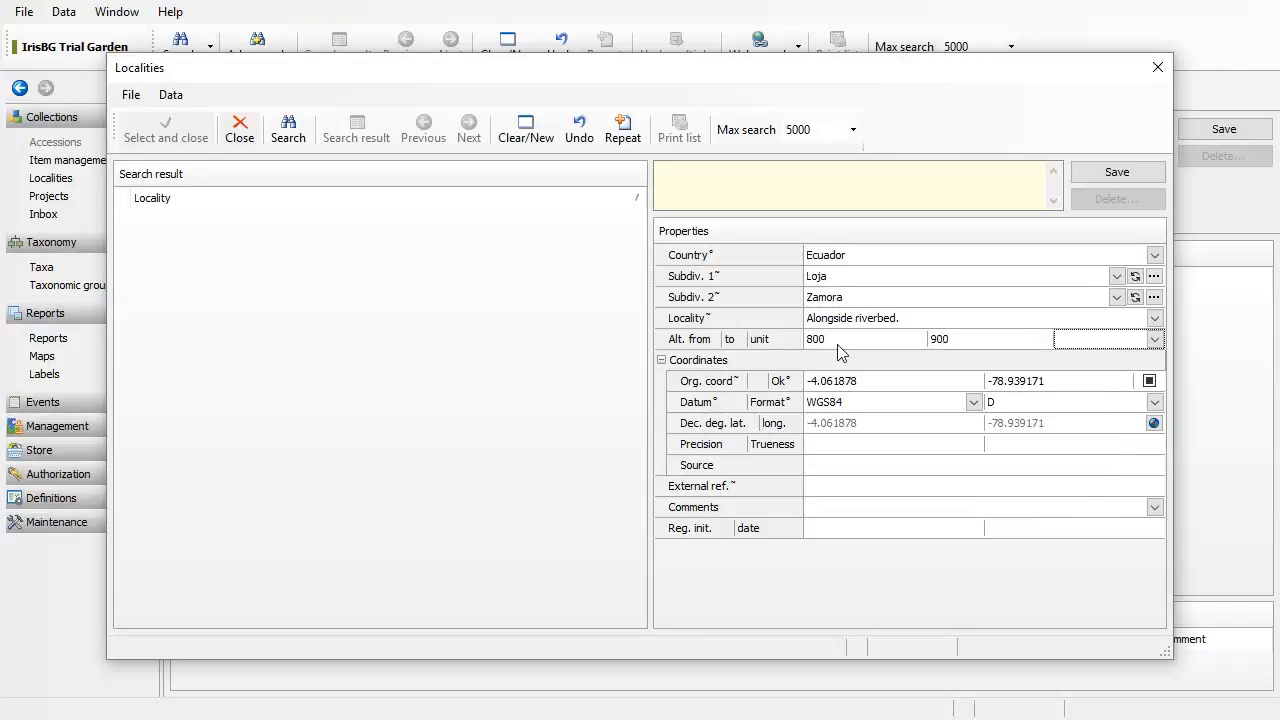
{"action": "type", "text": "m"}
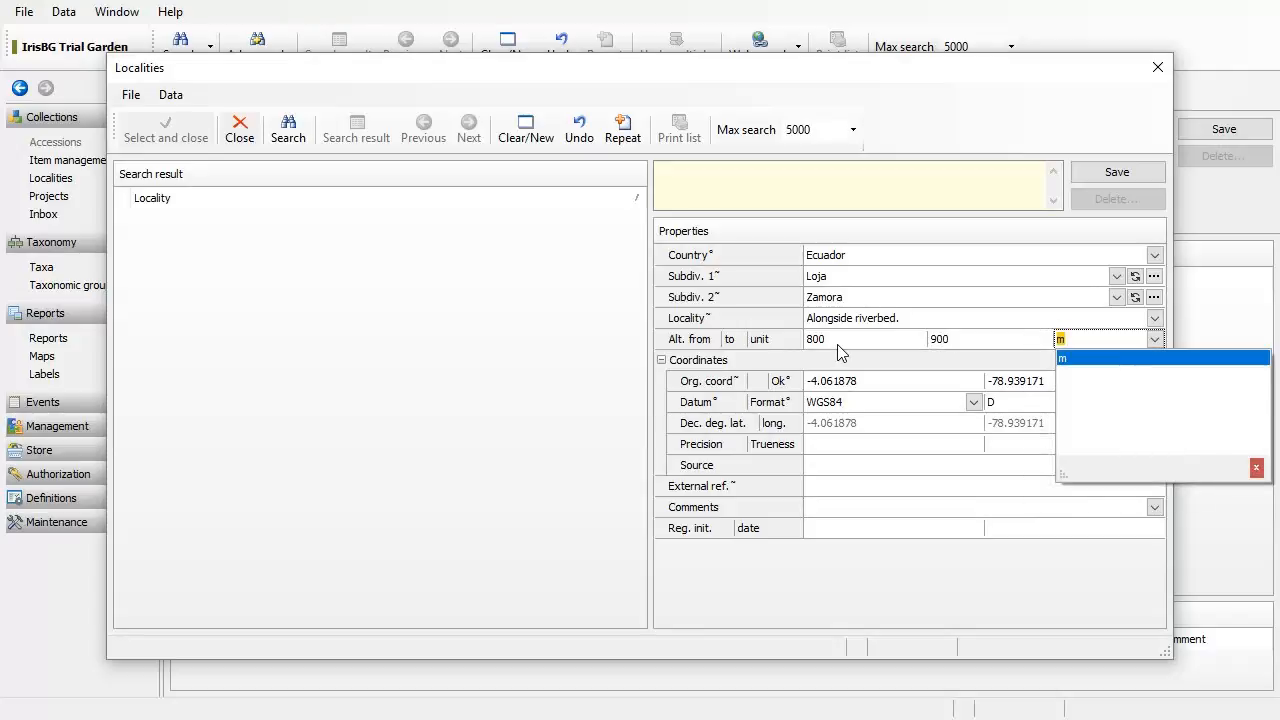
{"action": "key", "text": "Return"}
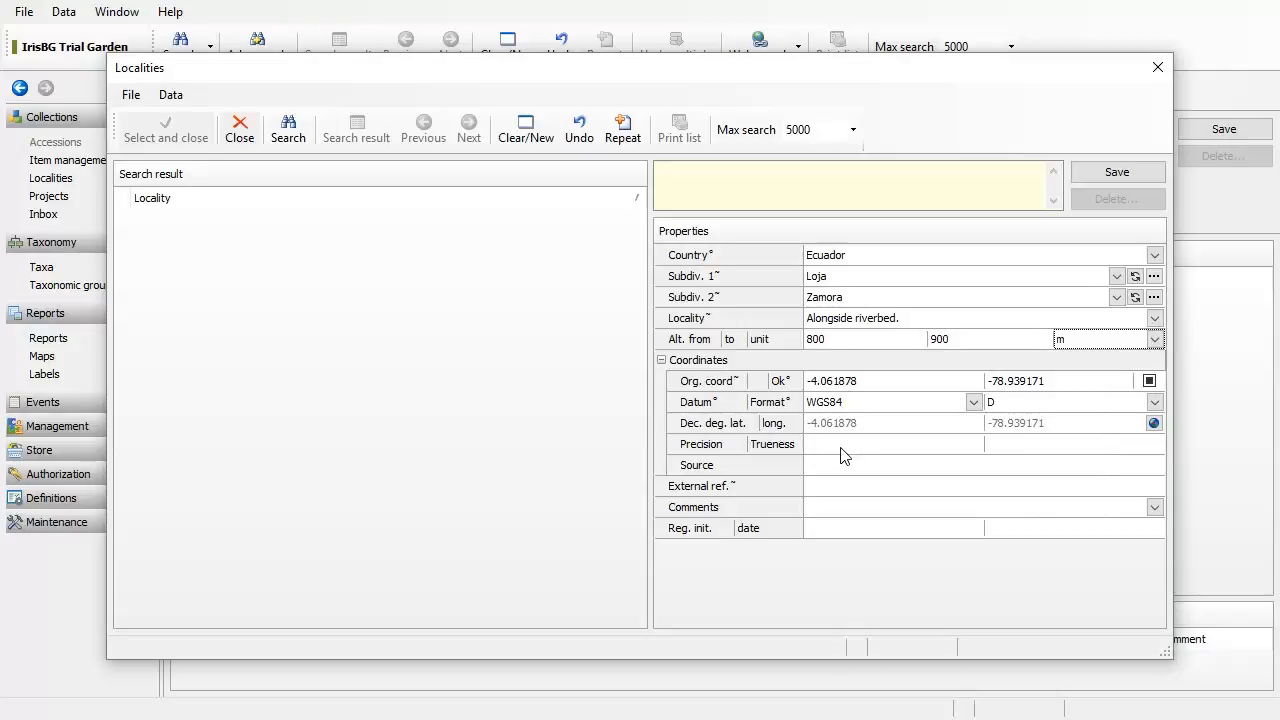
Step: Remove the description's full stop, save the locality and use it for the accession
{"action": "left_click", "coordinate": [906, 320]}
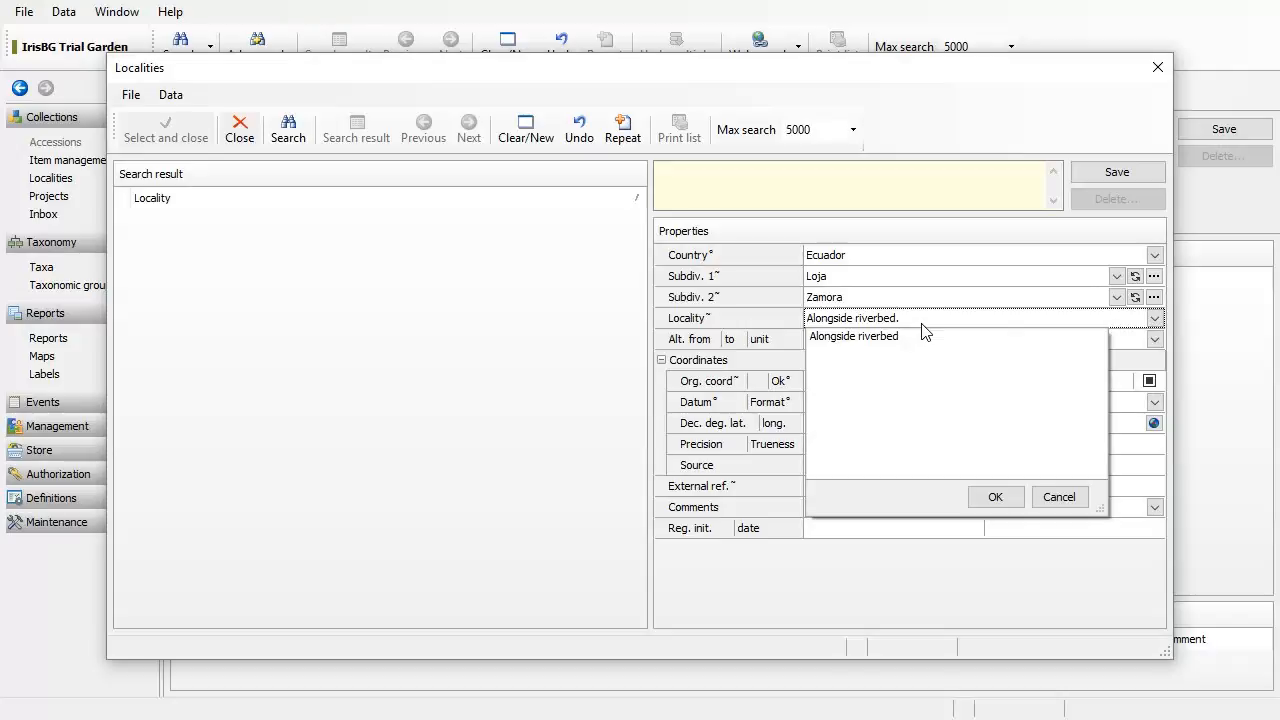
{"action": "left_click", "coordinate": [1005, 498]}
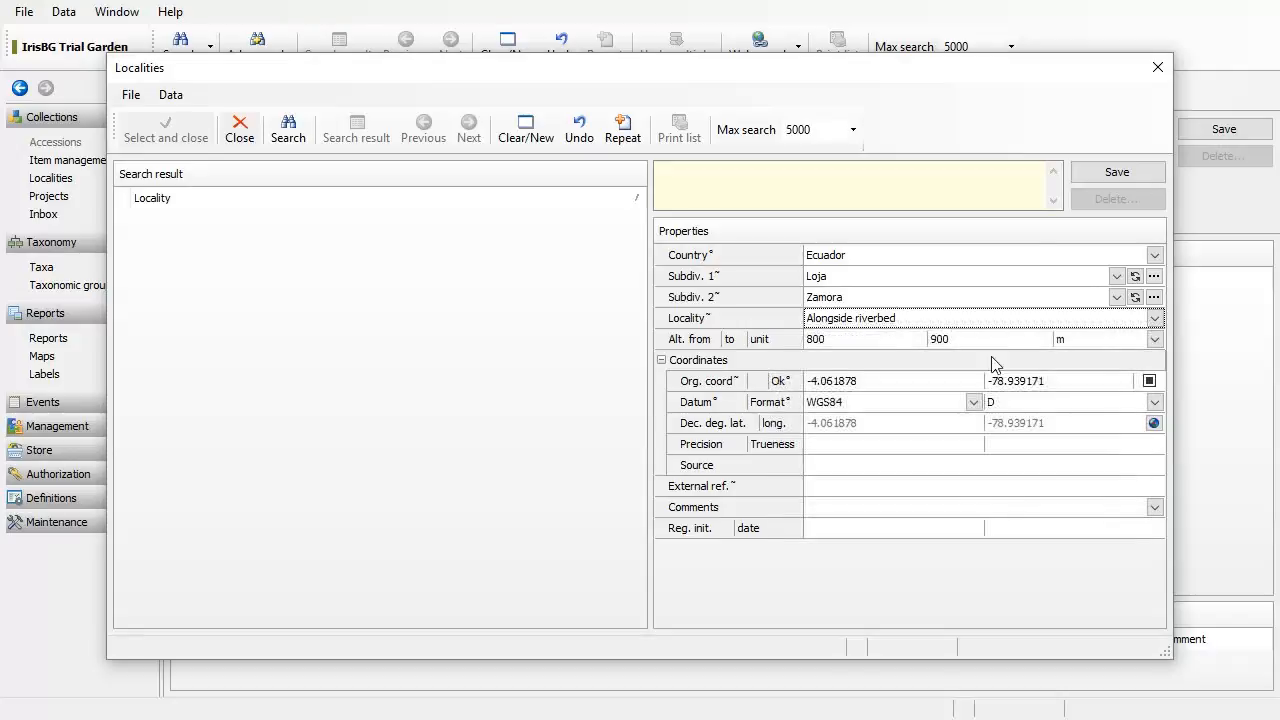
{"action": "left_click", "coordinate": [1117, 174]}
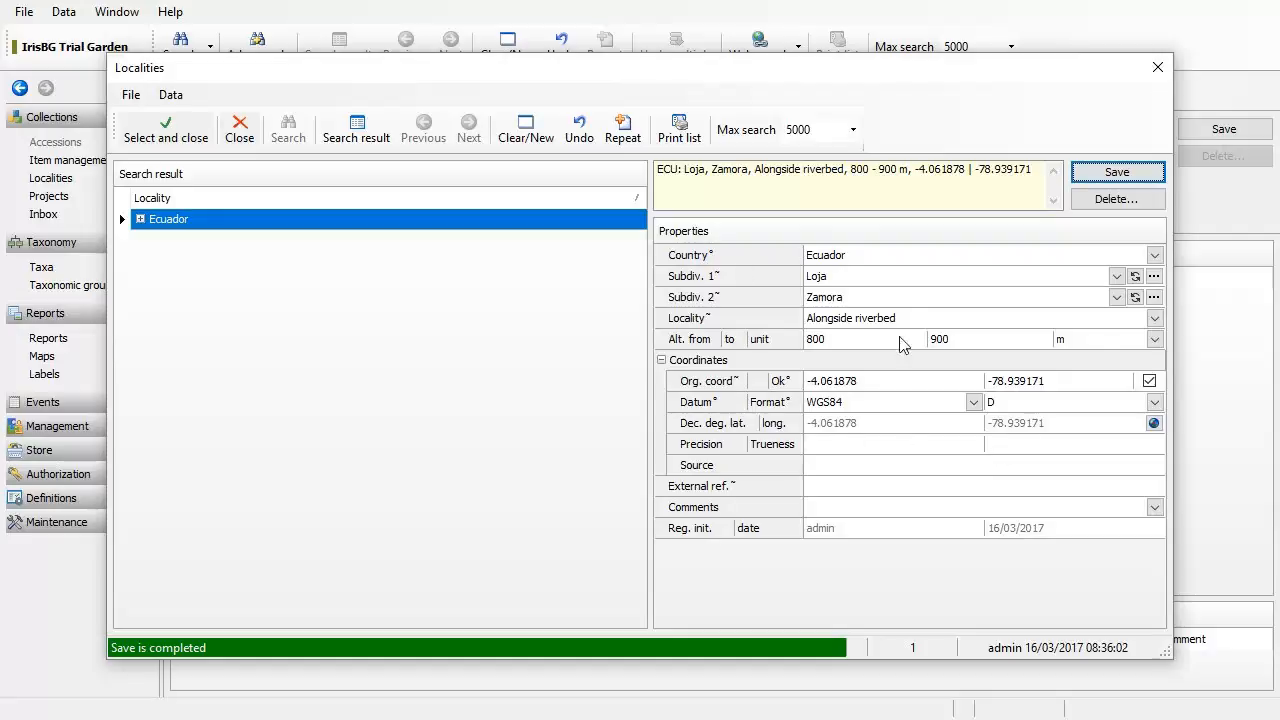
{"action": "left_click", "coordinate": [196, 145]}
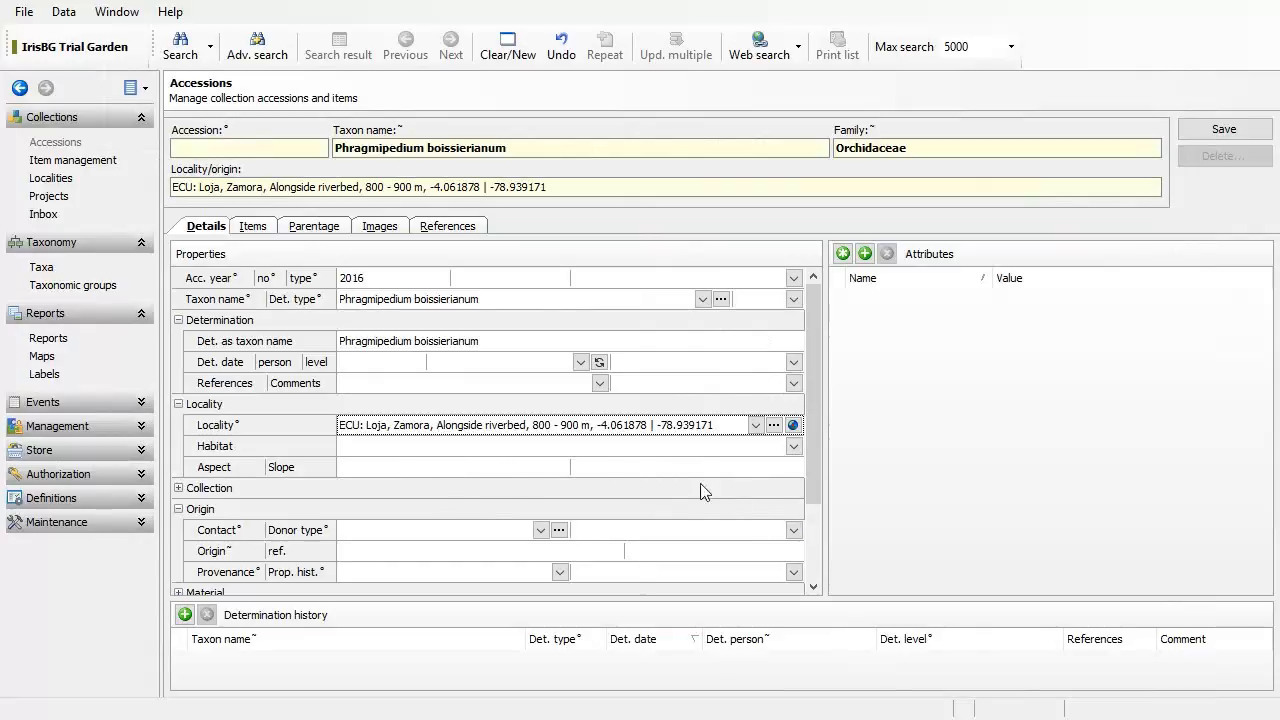
Step: Check the Loja, Zamora riverbed locality now shown in the accession's Locality field
{"action": "left_click_drag", "start_coordinate": [808, 476], "coordinate": [812, 505]}
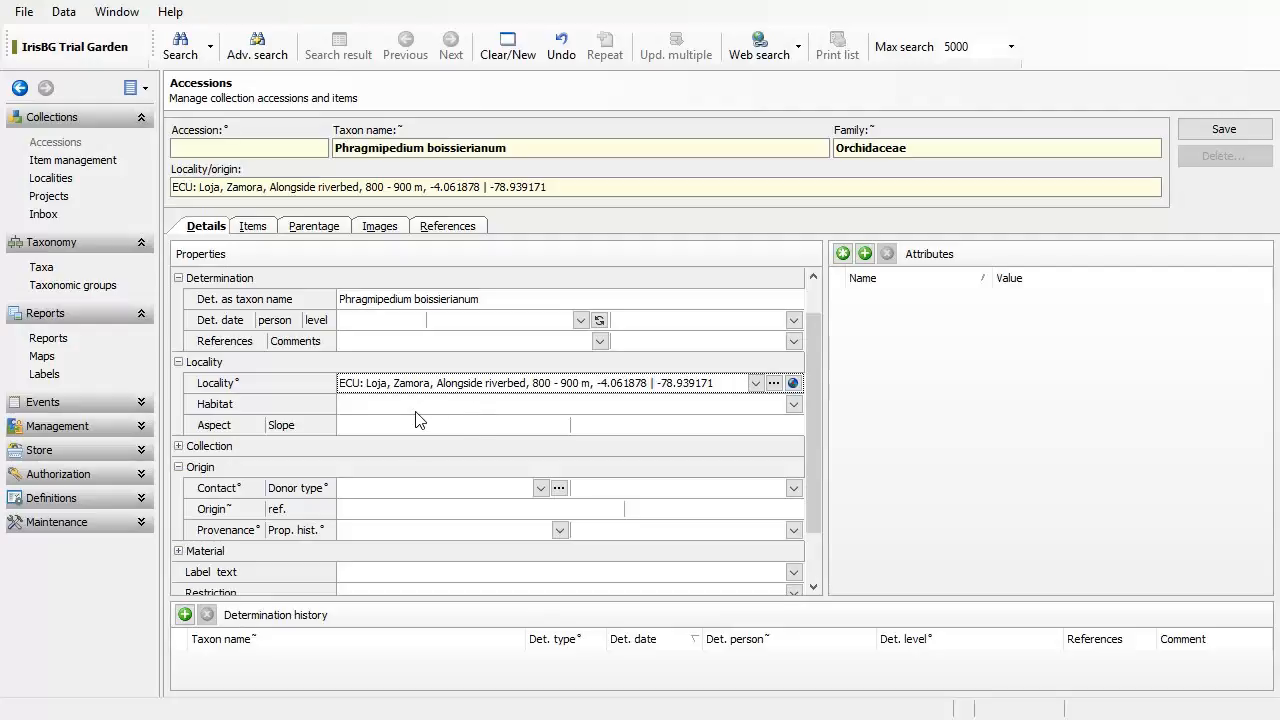
Step: Expand the Collection group and enter the collector's full name
{"action": "left_click", "coordinate": [179, 446]}
{"action": "left_click", "coordinate": [482, 467]}
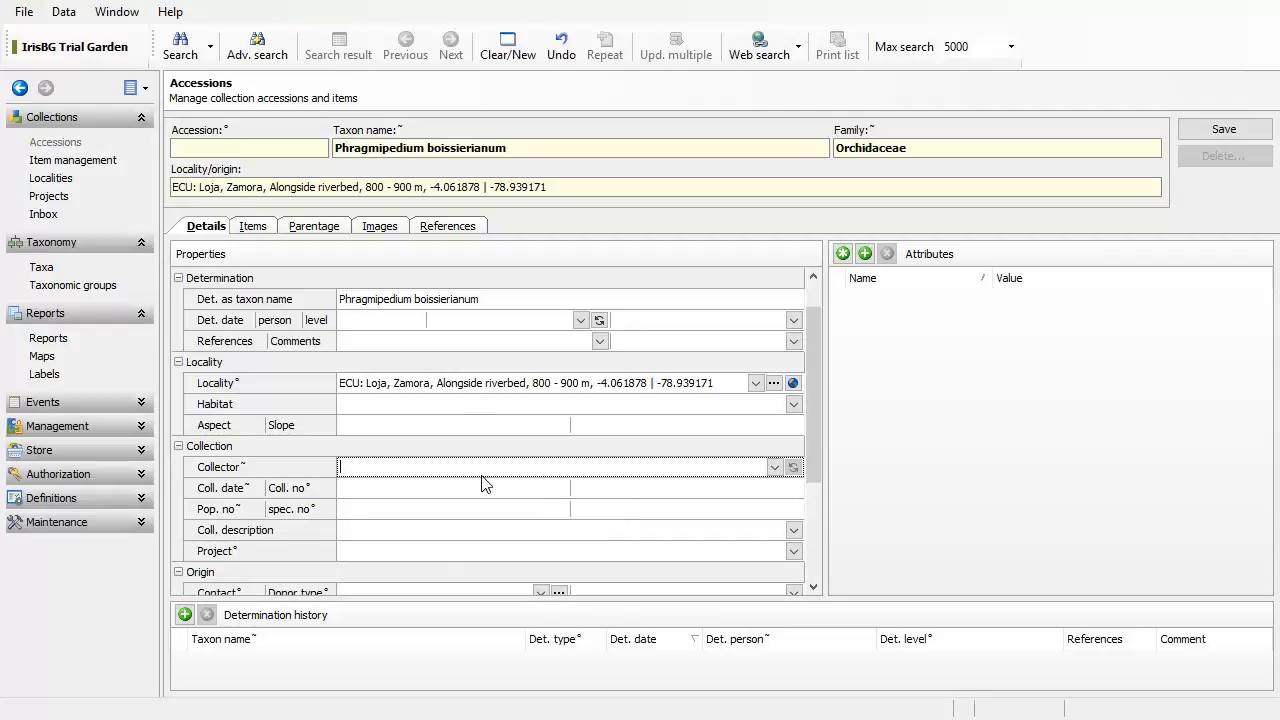
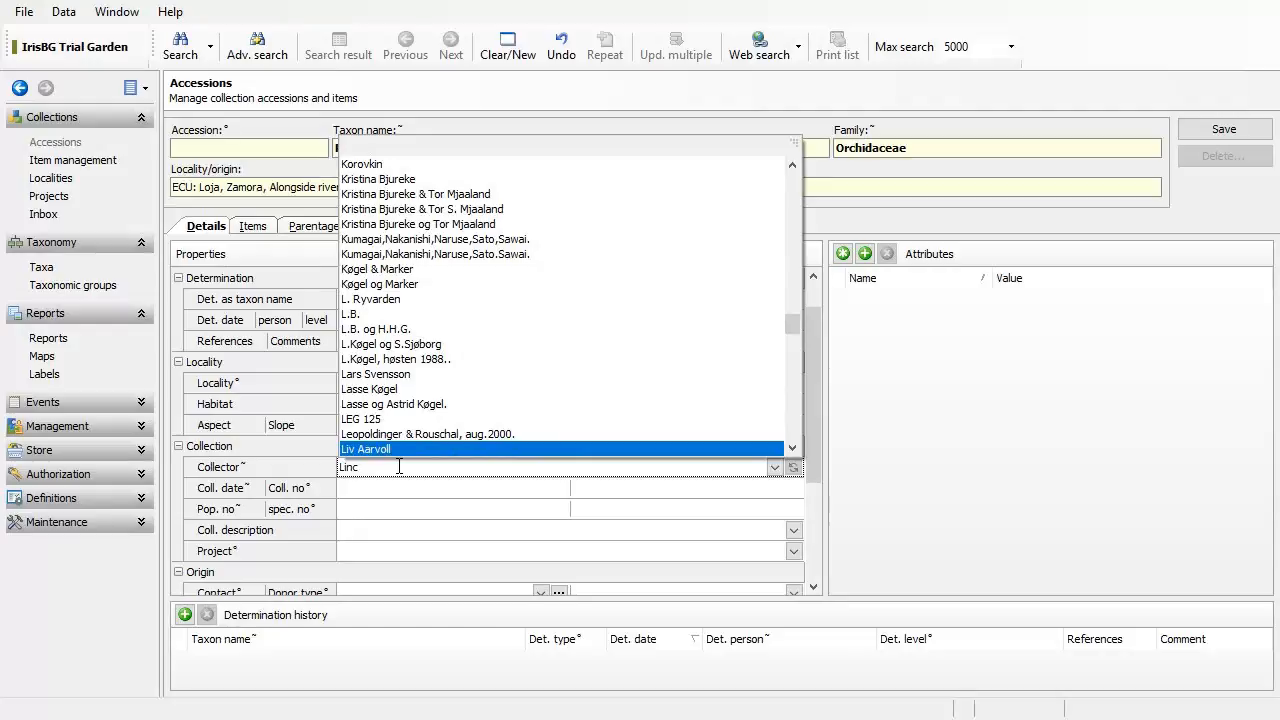
{"action": "left_click", "coordinate": [417, 470]}
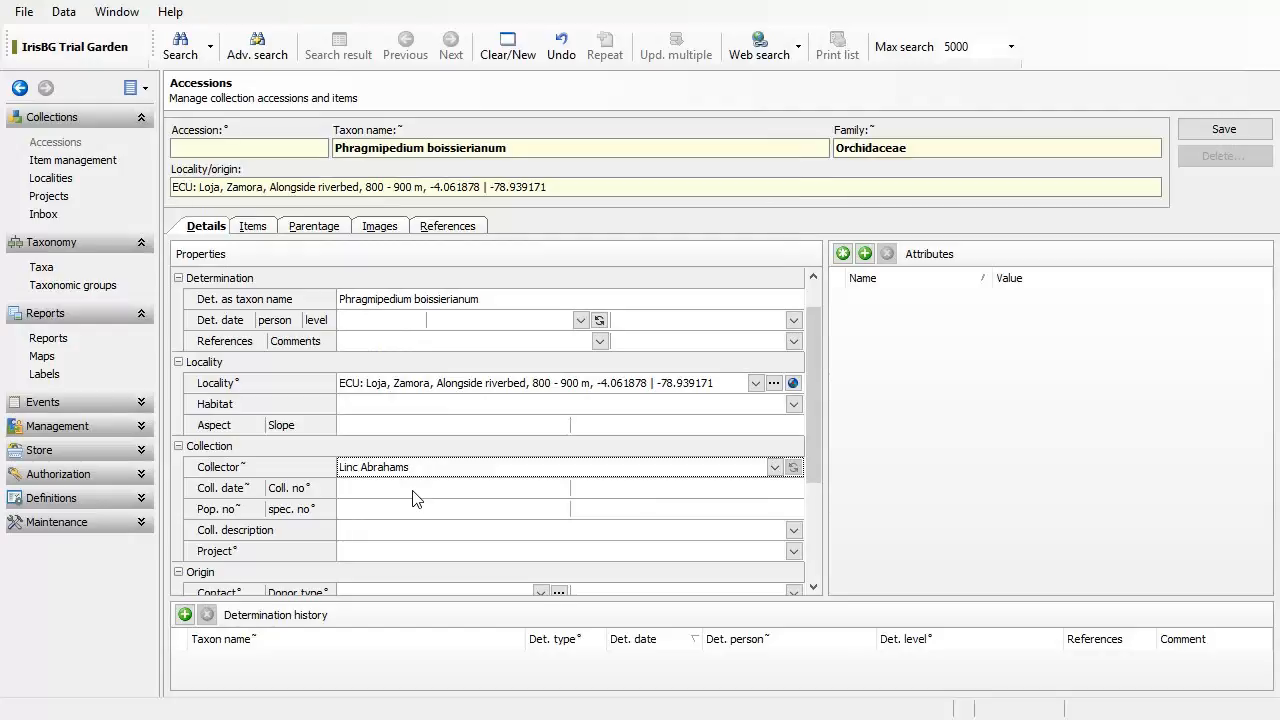
Step: Set the collection date to 01/08/2015, replacing the misformatted first entry
{"action": "left_click", "coordinate": [413, 490]}
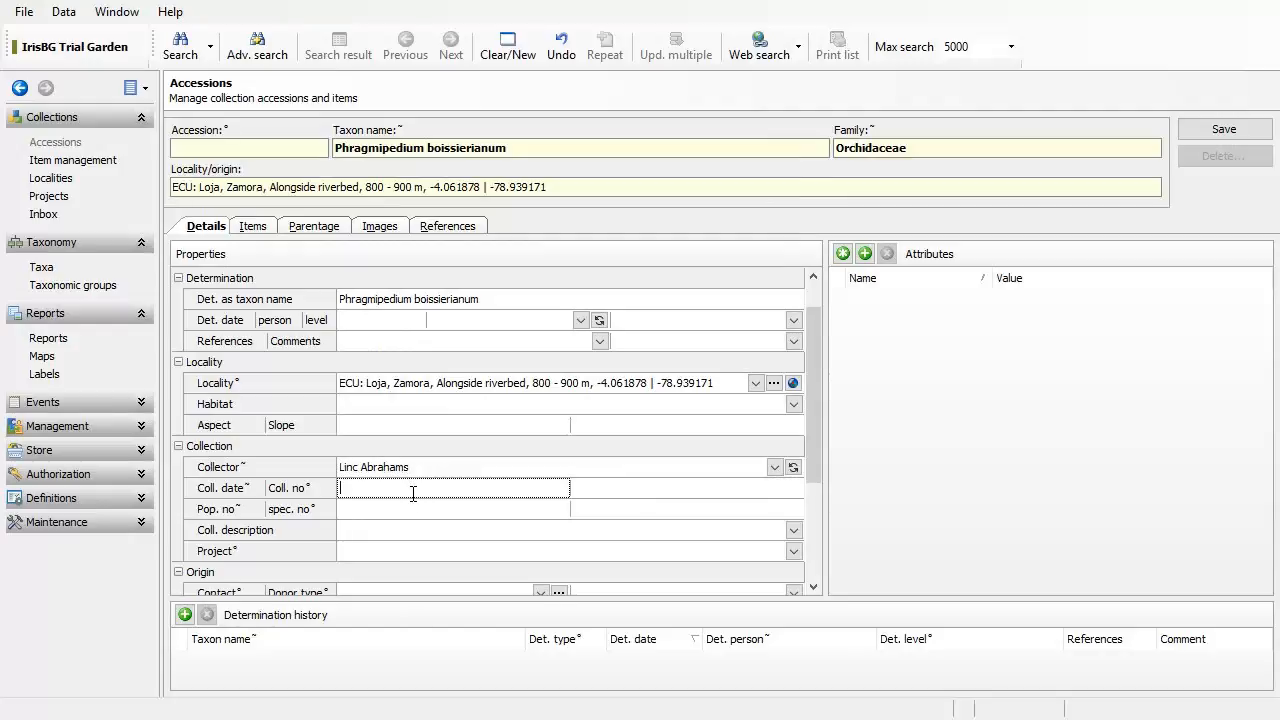
{"action": "type", "text": "2015/08/01"}
{"action": "key", "text": "Tab"}
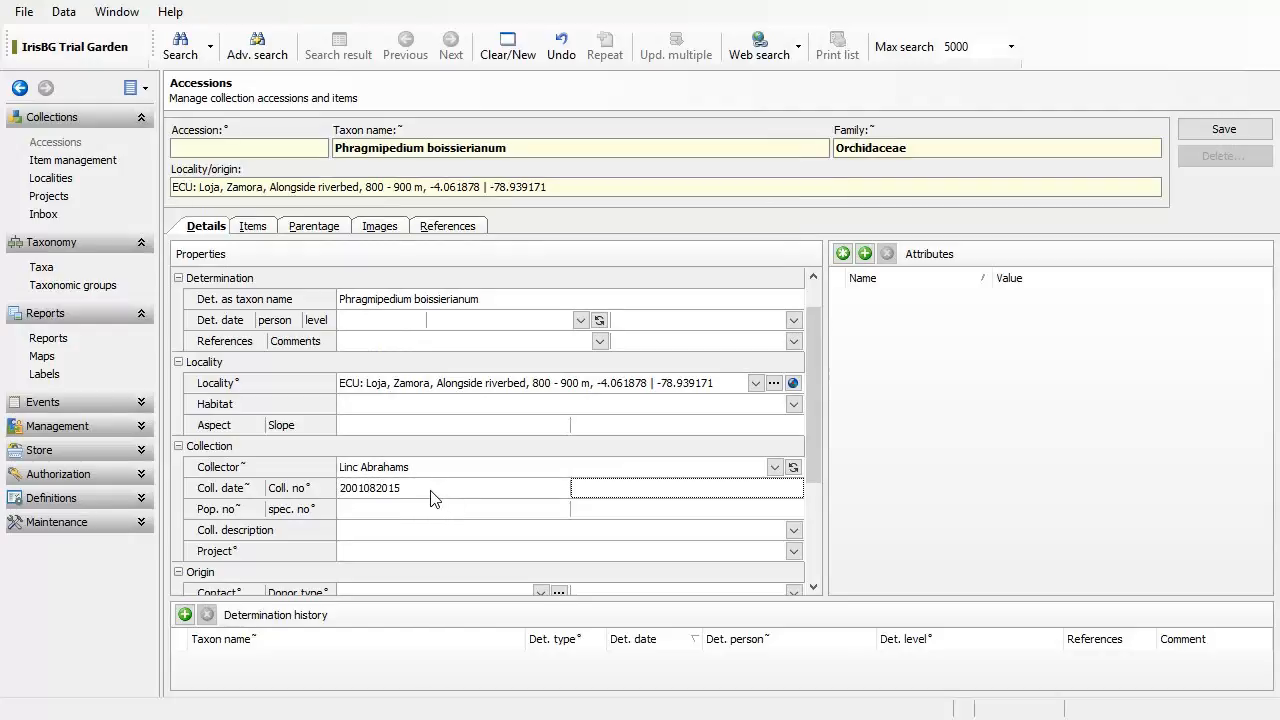
{"action": "left_click", "coordinate": [430, 490]}
{"action": "double_click", "coordinate": [430, 490]}
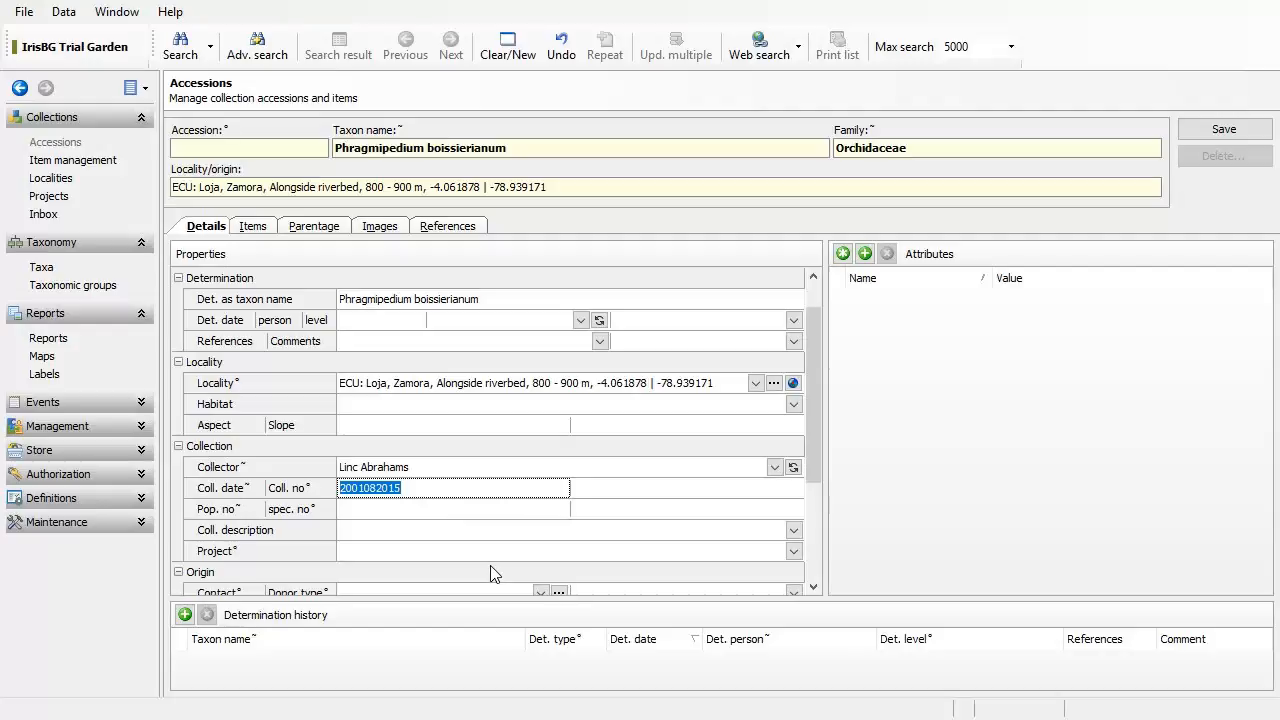
{"action": "type", "text": "01/08/2015"}
{"action": "key", "text": "Tab"}
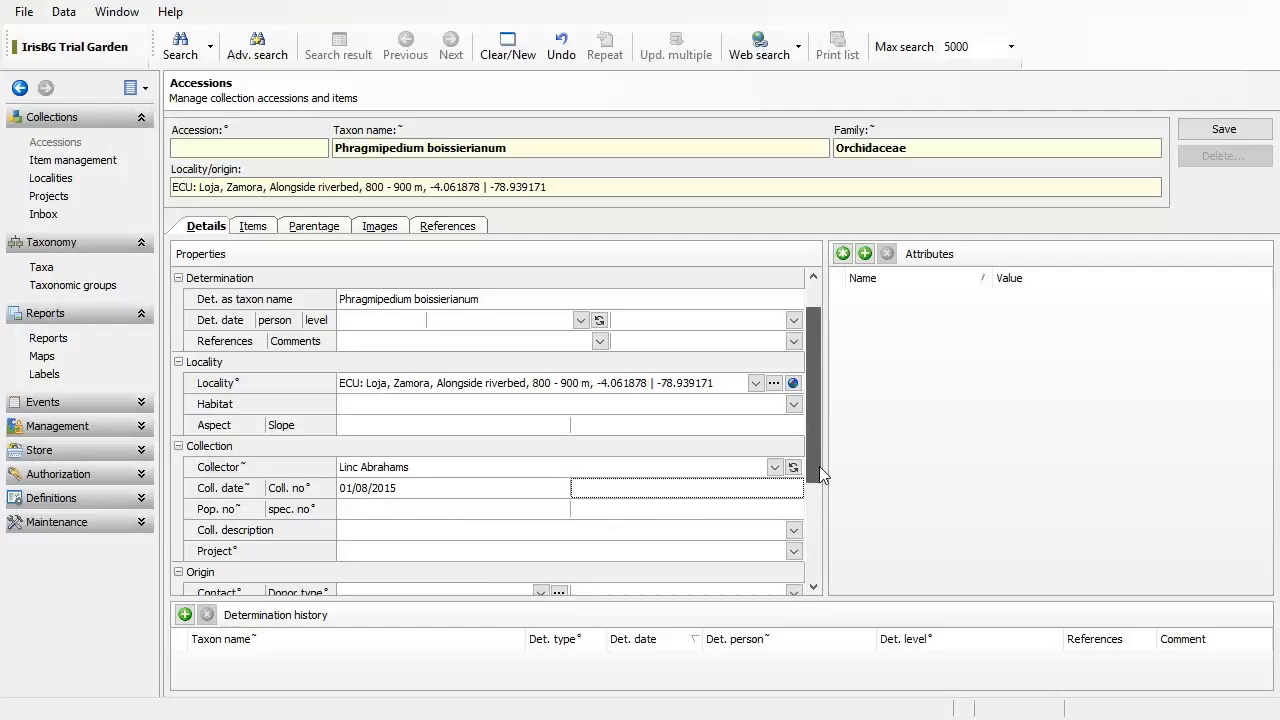
{"action": "left_click_drag", "start_coordinate": [819, 466], "coordinate": [836, 526]}
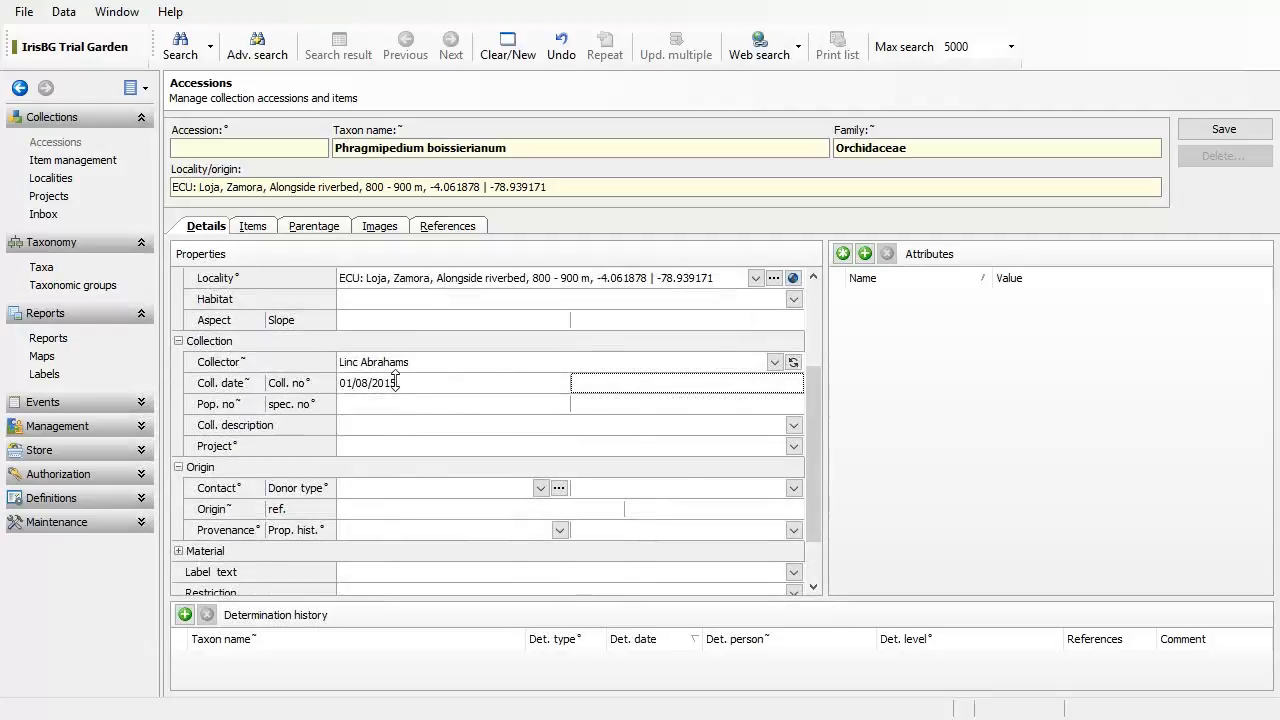
Step: Browse the institution lookup for 'U' in the Contact field, then close it without choosing
{"action": "left_click", "coordinate": [378, 493]}
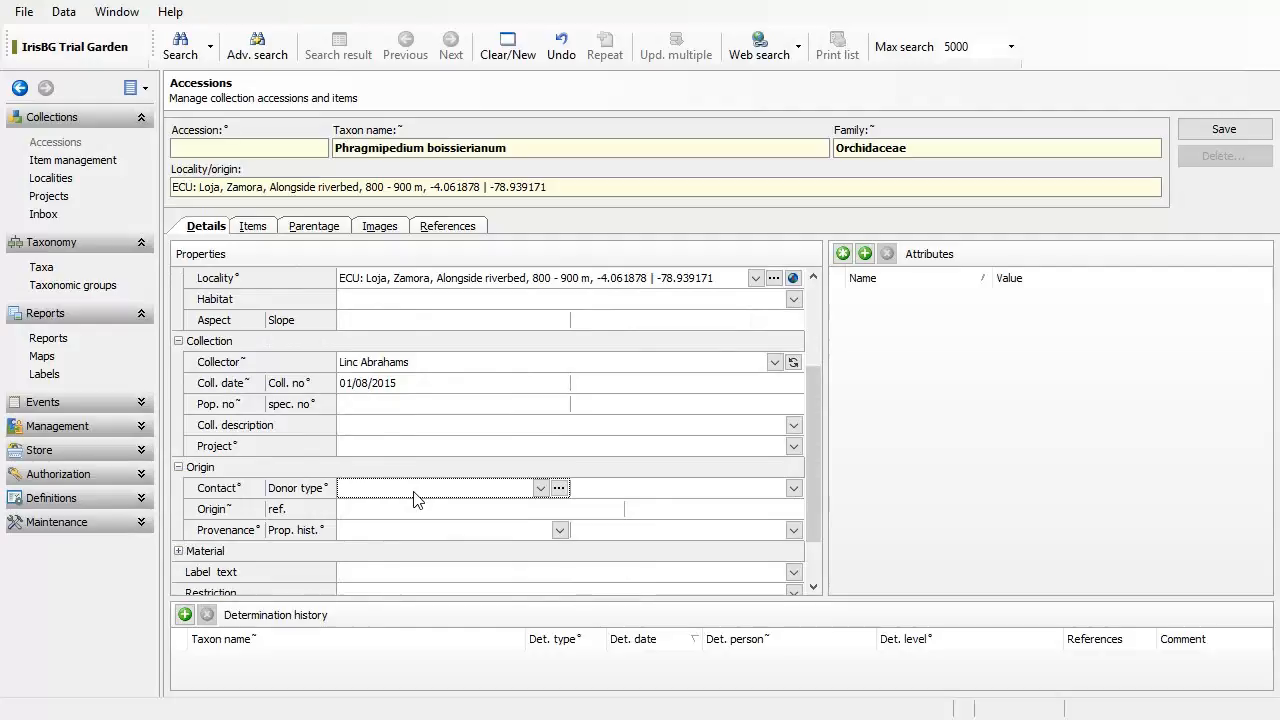
{"action": "type", "text": "U"}
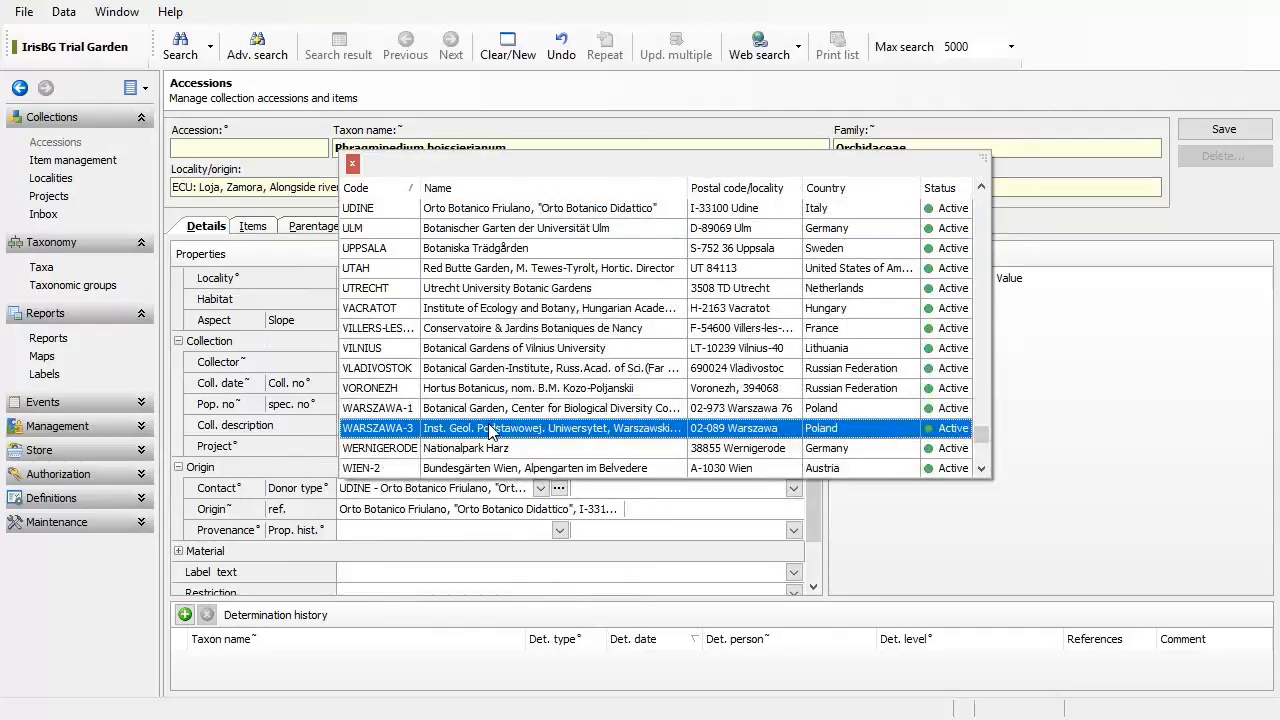
{"action": "left_click", "coordinate": [488, 492]}
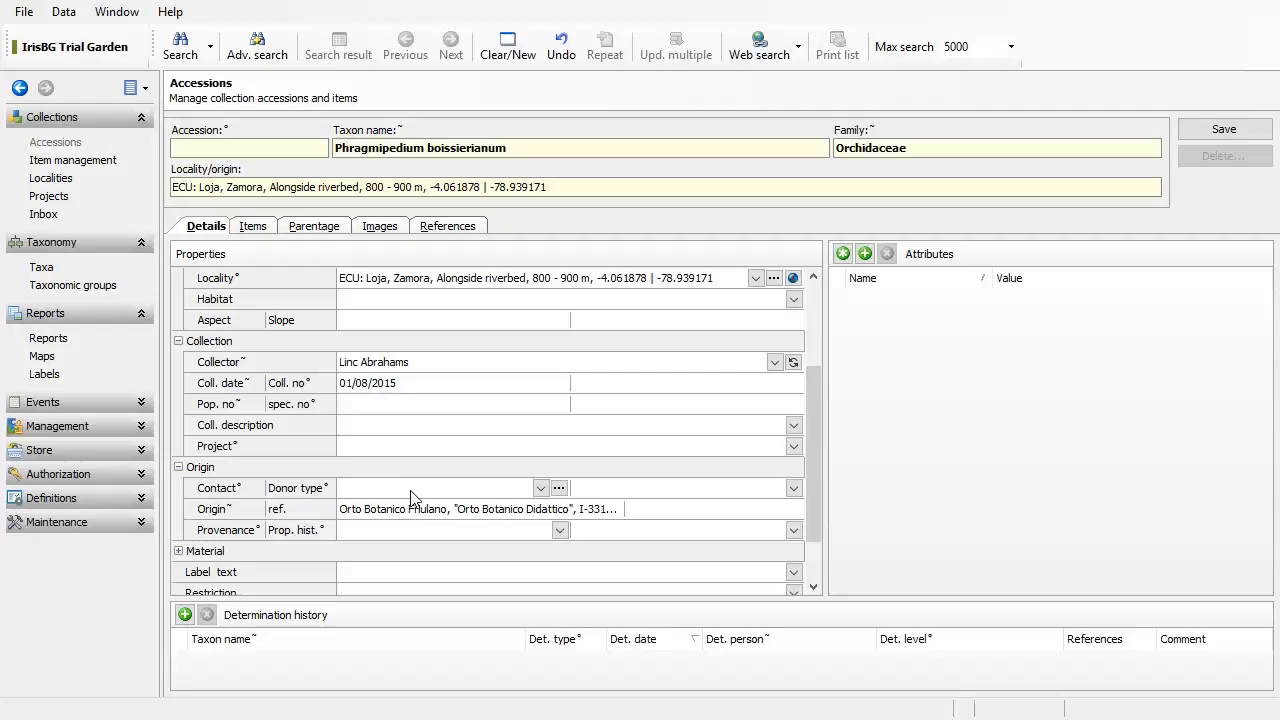
Step: Search the external contacts register for names matching 'U'
{"action": "left_click", "coordinate": [559, 489]}
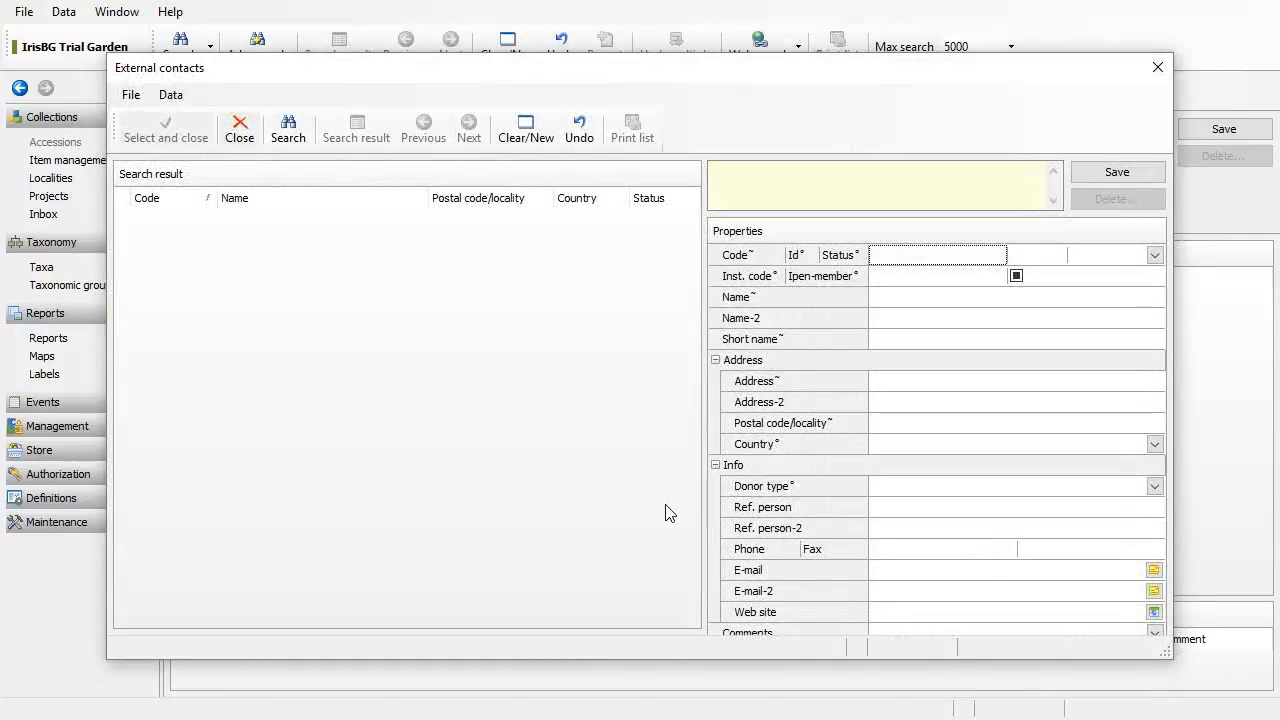
{"action": "left_click", "coordinate": [900, 298]}
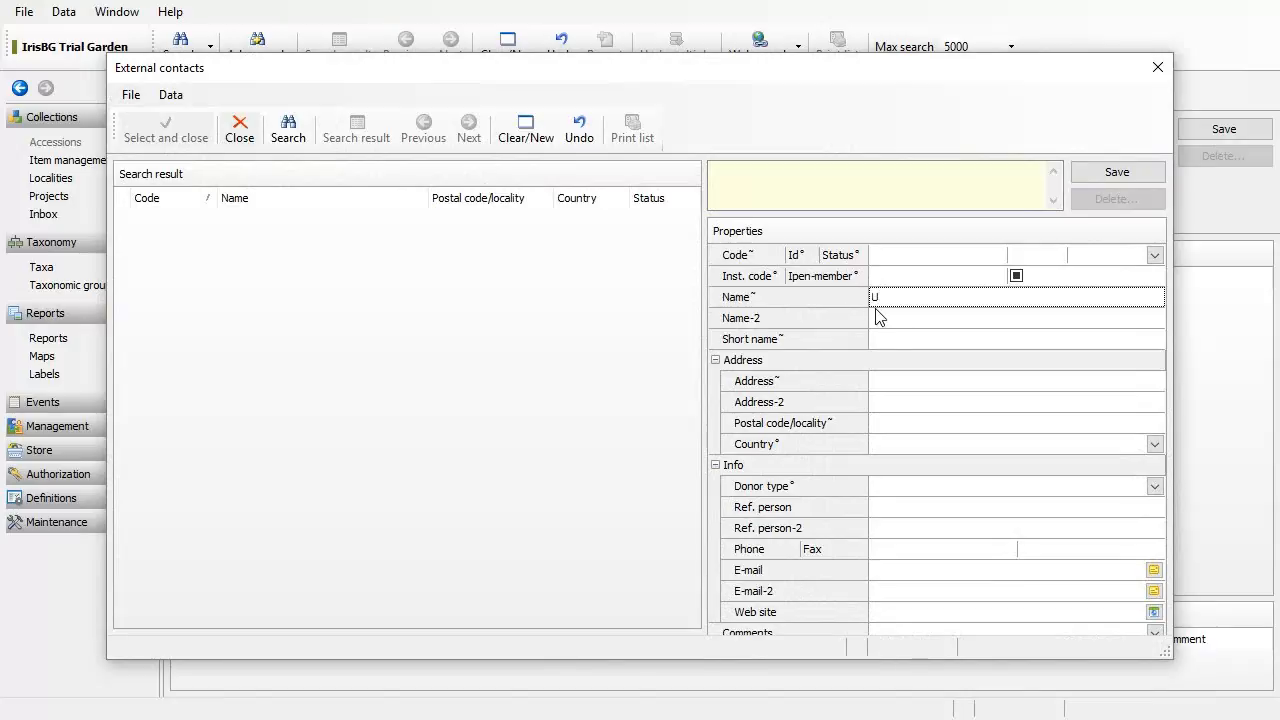
{"action": "left_click", "coordinate": [302, 138]}
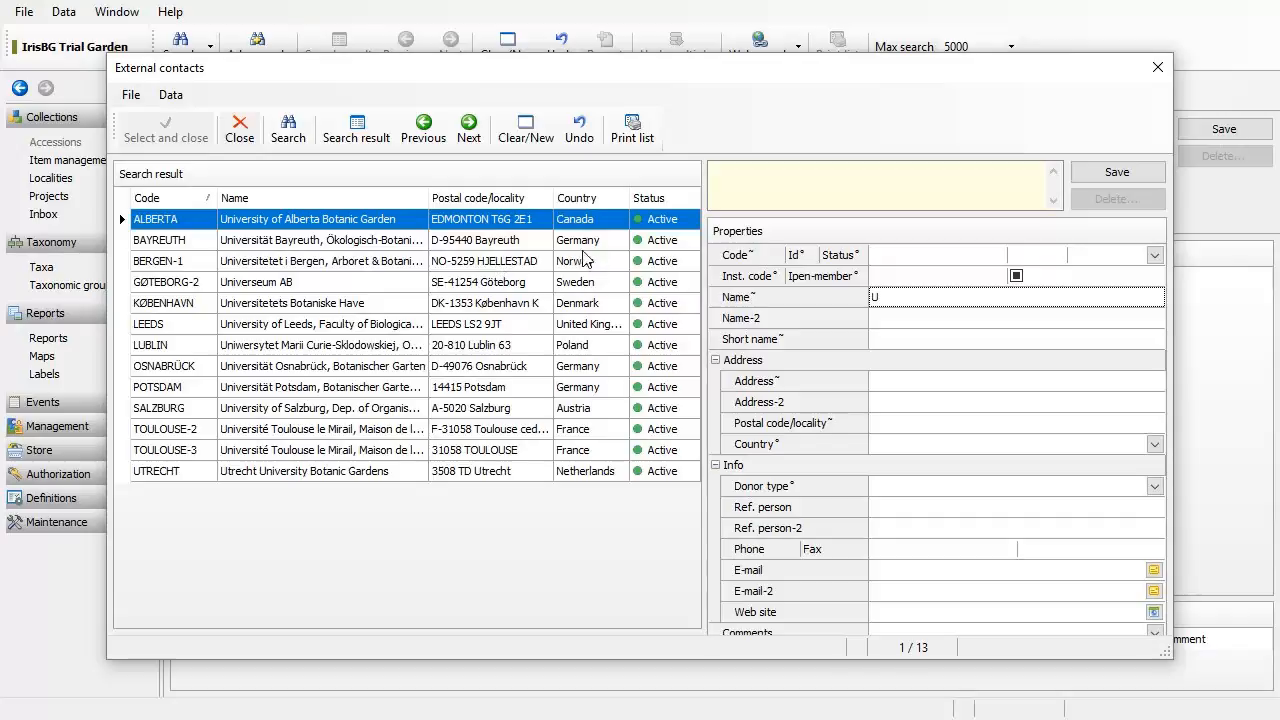
Step: Clear the form and enter 'US Botanic Garden' as a new contact name
{"action": "left_click", "coordinate": [523, 138]}
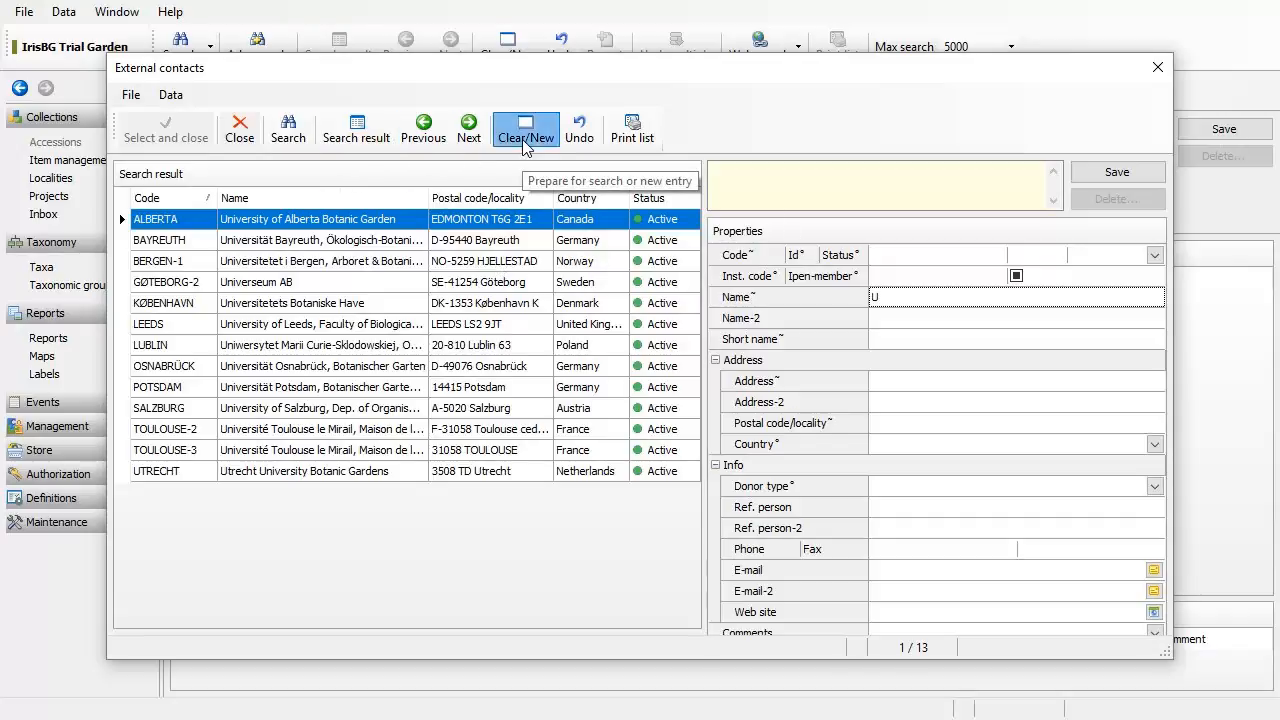
{"action": "left_click", "coordinate": [898, 300]}
{"action": "type", "text": "U"}
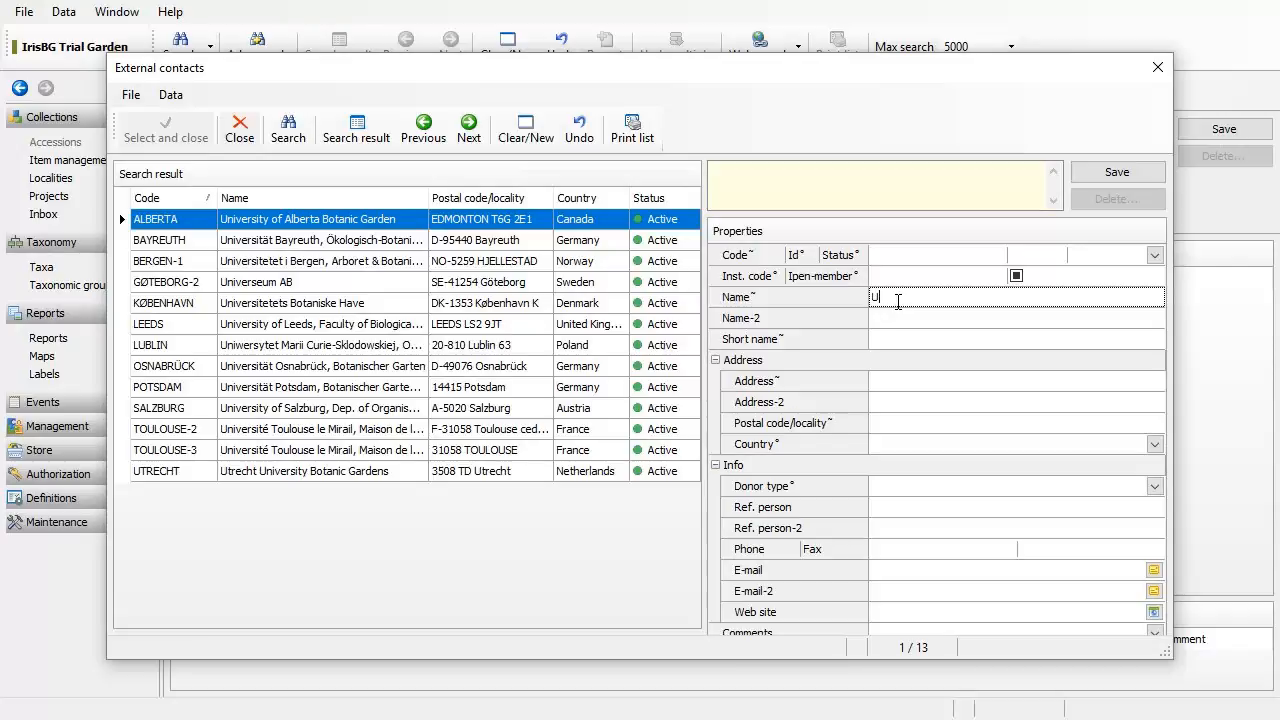
{"action": "type", "text": "S Botanic Garden"}
Step: Give US Botanic Garden the code USBOTGAR and save the contact
{"action": "left_click", "coordinate": [920, 254]}
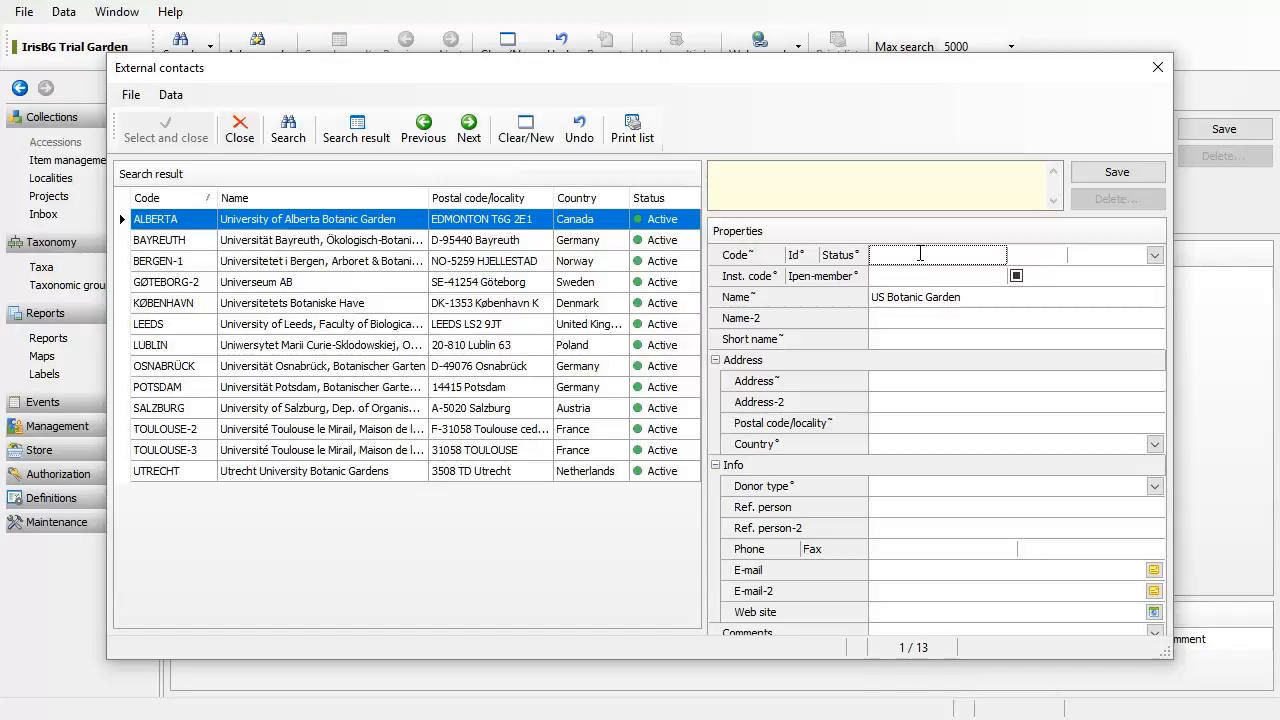
{"action": "type", "text": "USBG"}
{"action": "type", "text": "OTGAR"}
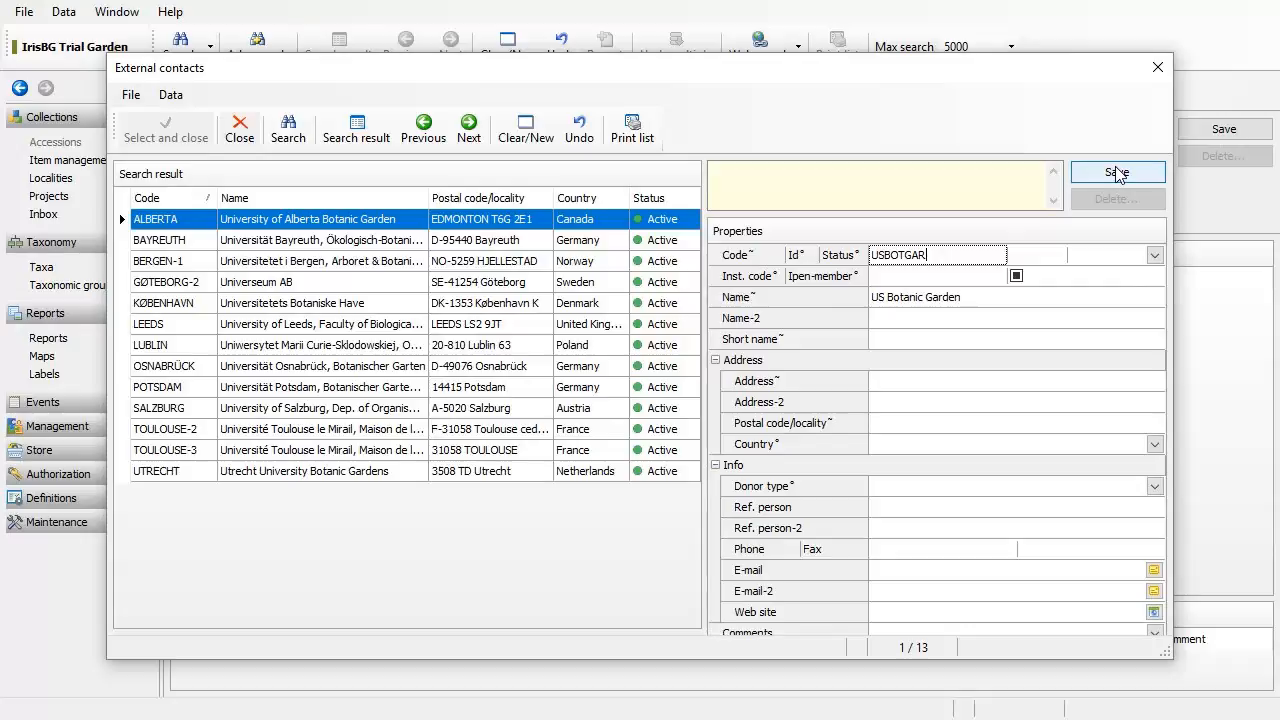
{"action": "left_click", "coordinate": [1117, 173]}
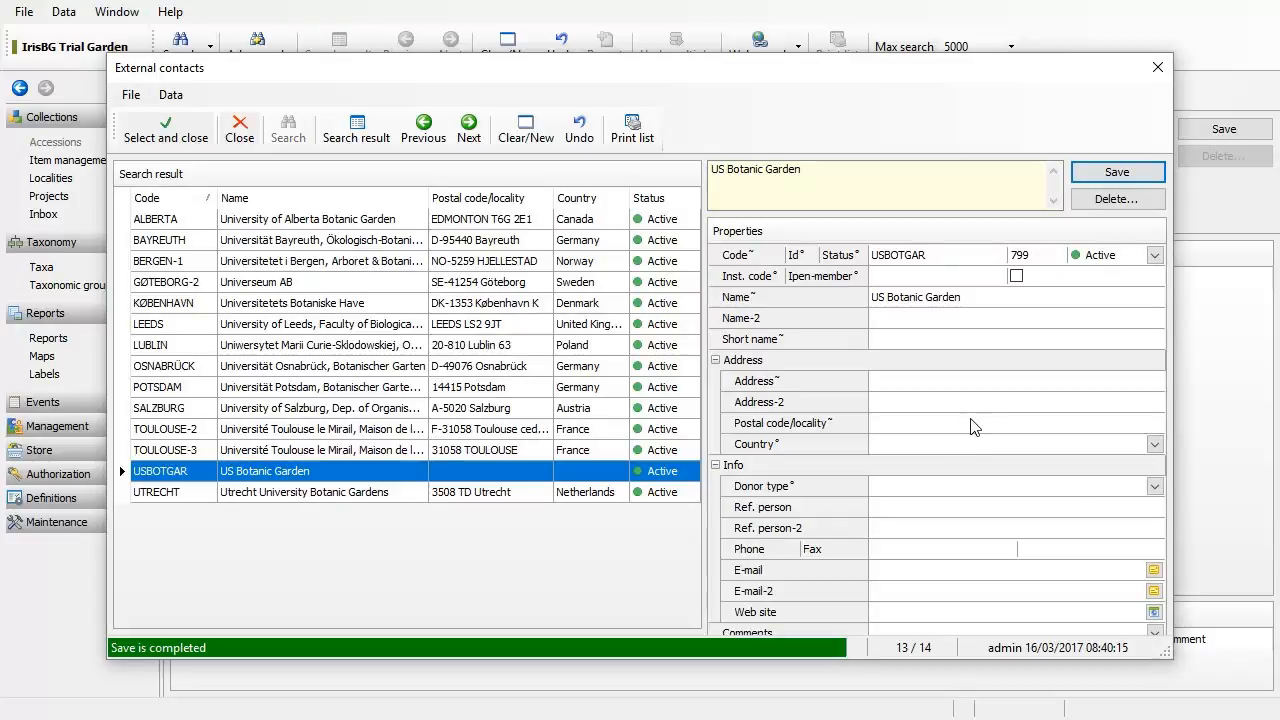
Step: Set the contact's country to United States of America and save again
{"action": "left_click", "coordinate": [960, 450]}
{"action": "type", "text": "u"}
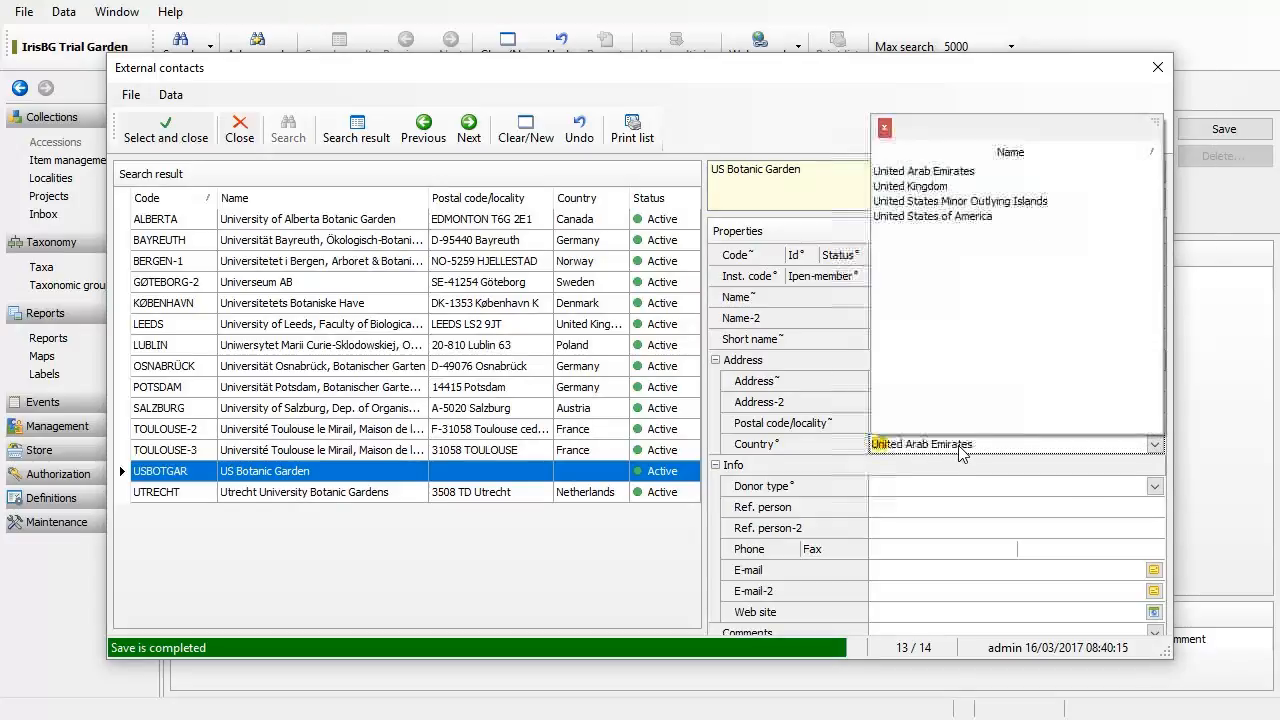
{"action": "left_click", "coordinate": [966, 218]}
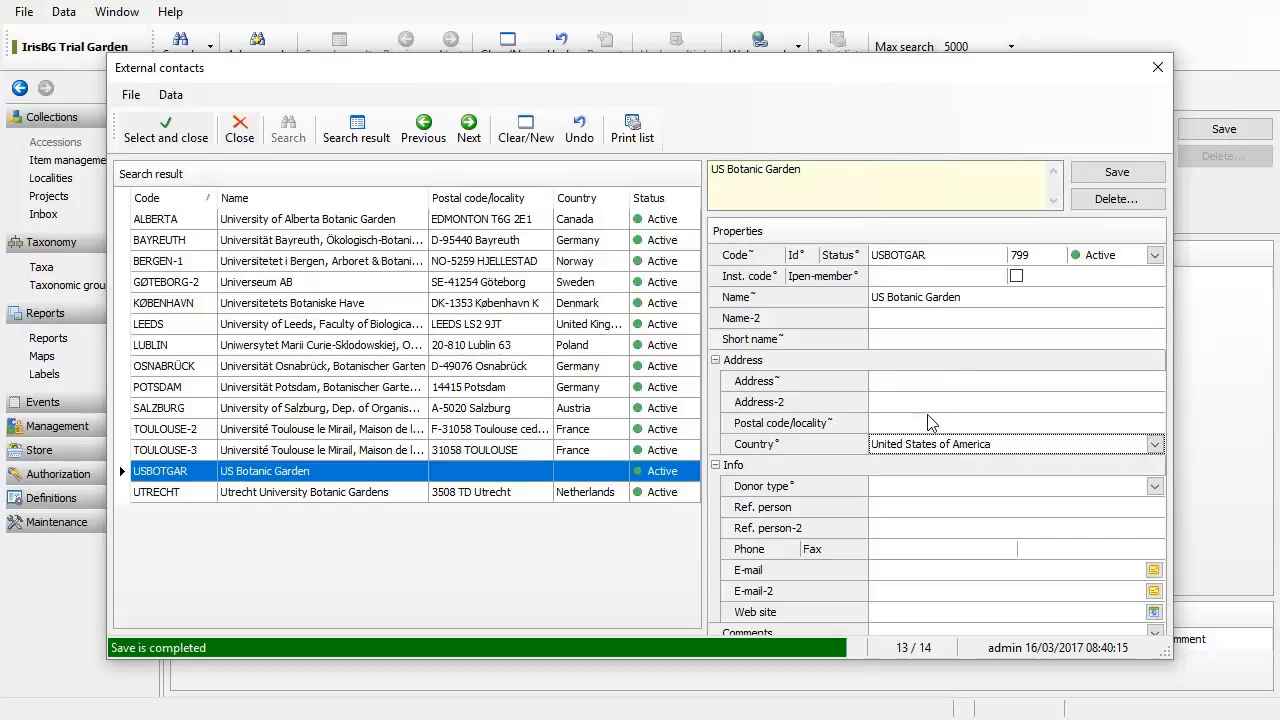
{"action": "left_click", "coordinate": [920, 420]}
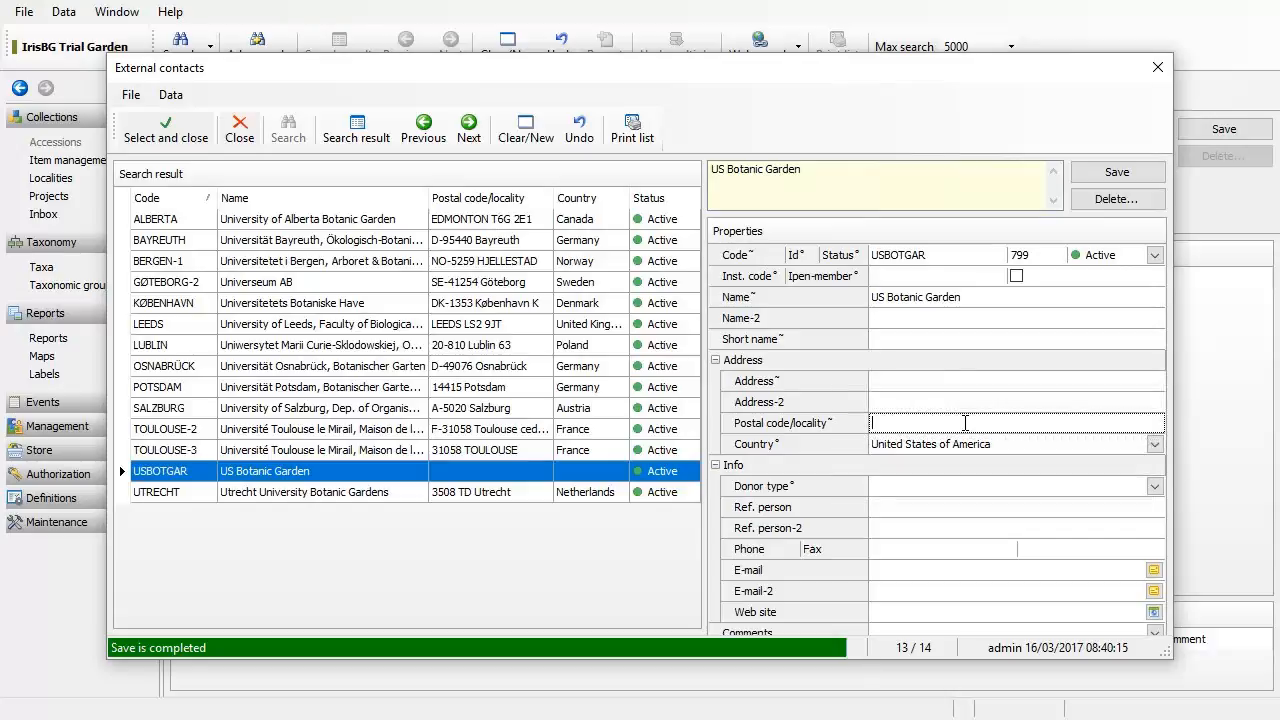
{"action": "left_click", "coordinate": [1117, 172]}
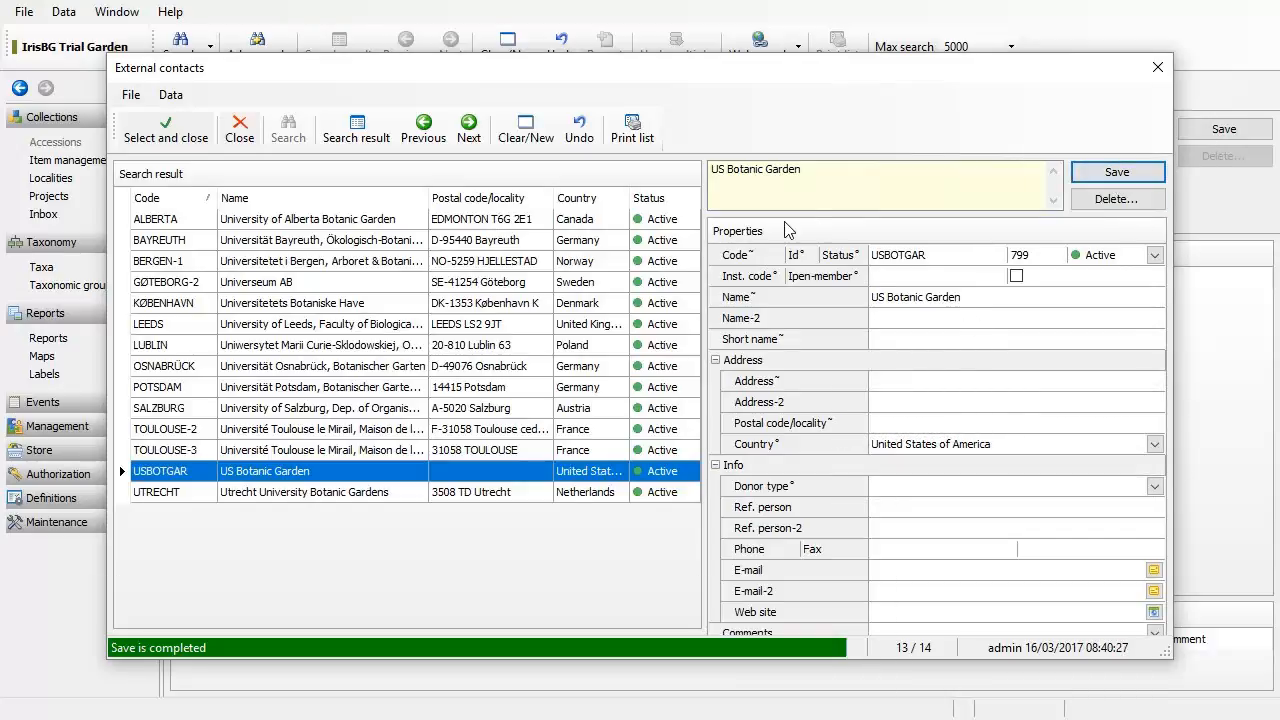
Step: Link USBOTGAR – US Botanic Garden as contact; record Living material, 1 specimen, received 10/08/2016
{"action": "left_click", "coordinate": [160, 145]}
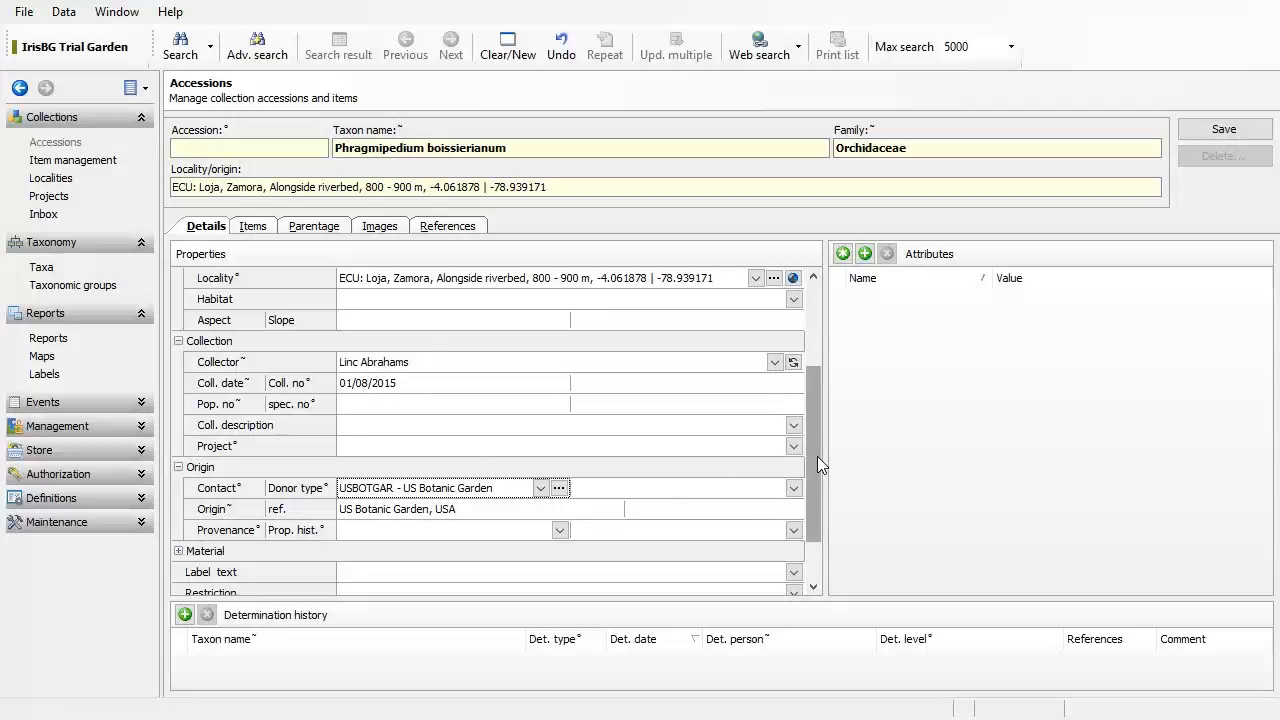
{"action": "left_click_drag", "start_coordinate": [817, 456], "coordinate": [817, 492]}
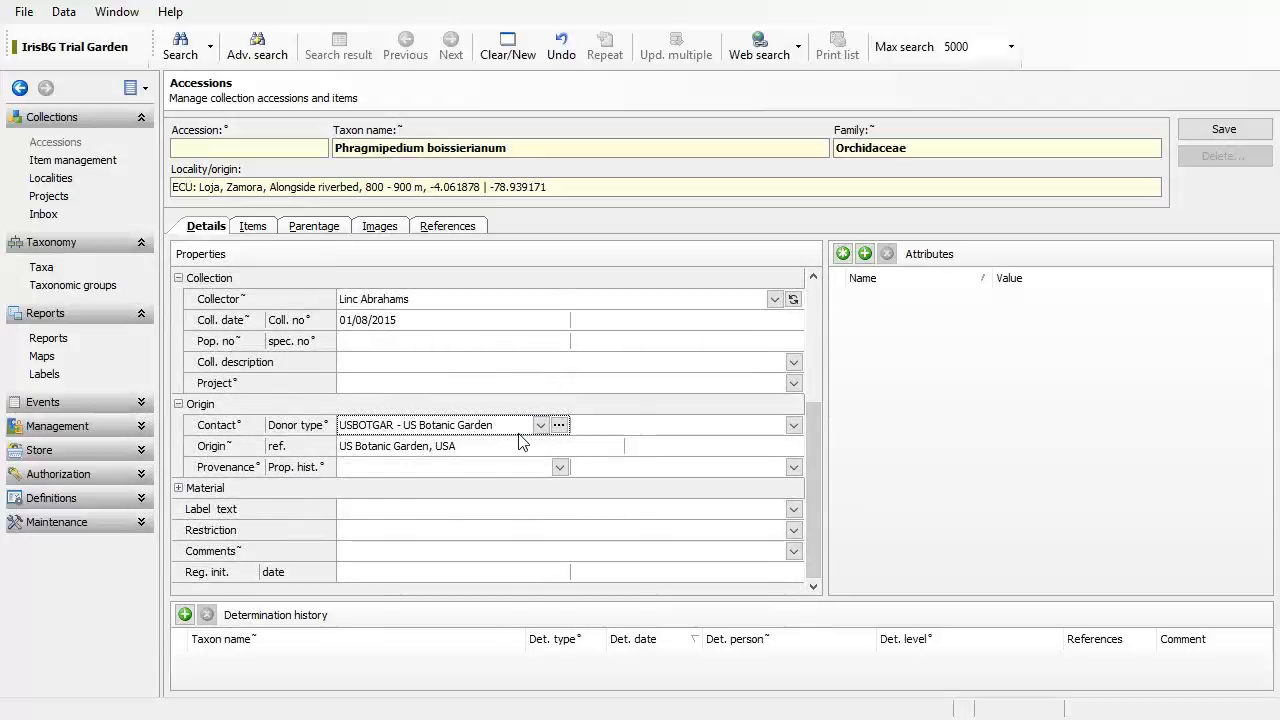
{"action": "left_click", "coordinate": [179, 488]}
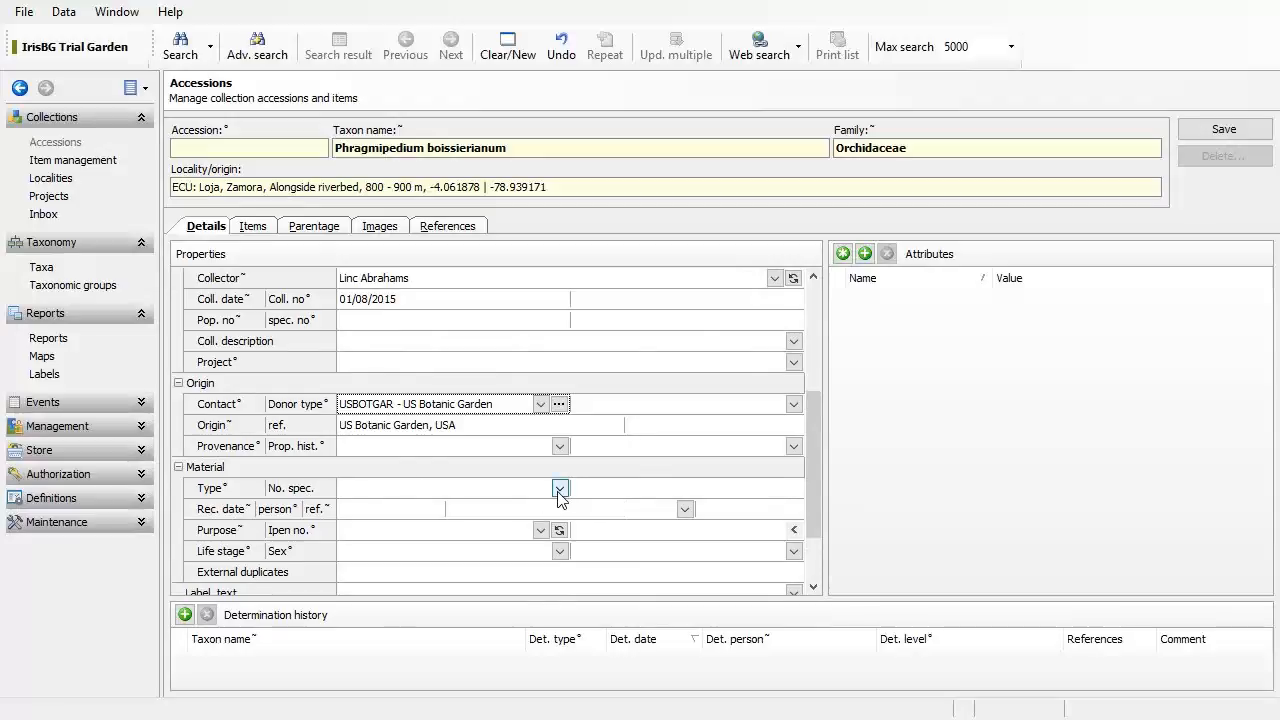
{"action": "left_click", "coordinate": [636, 490]}
{"action": "type", "text": "1"}
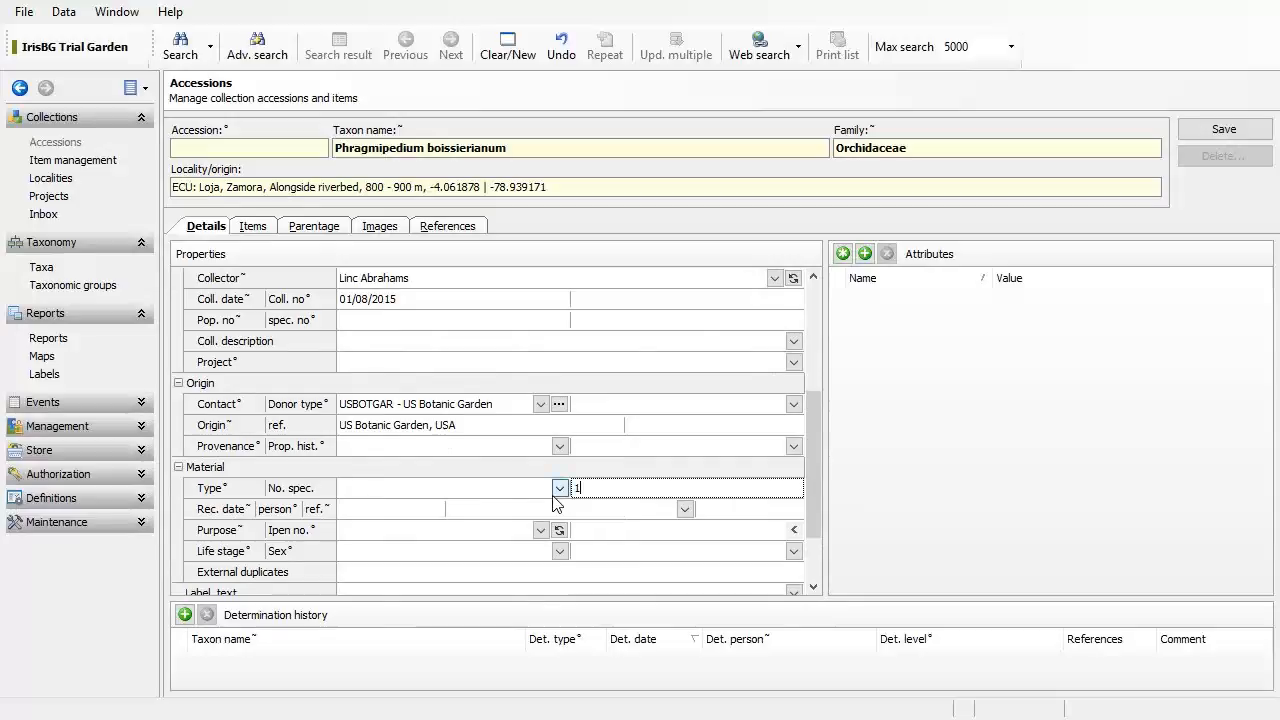
{"action": "left_click", "coordinate": [555, 494]}
{"action": "left_click", "coordinate": [557, 489]}
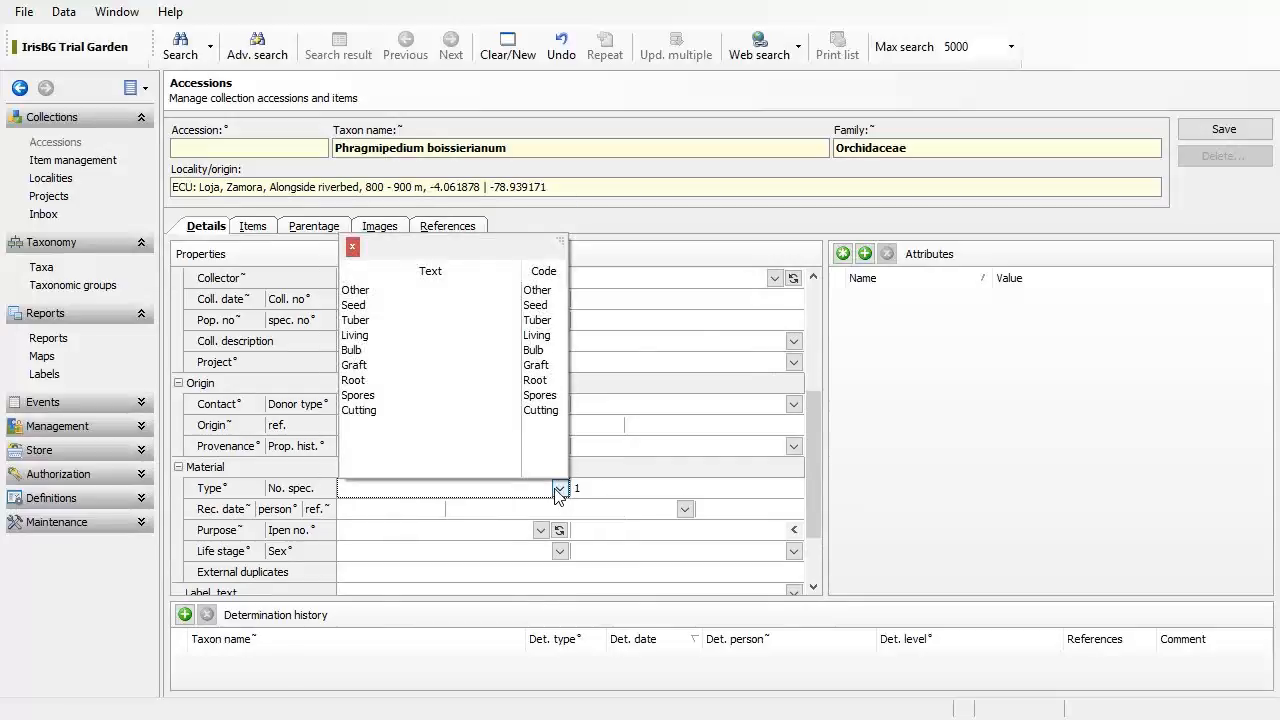
{"action": "left_click", "coordinate": [455, 335]}
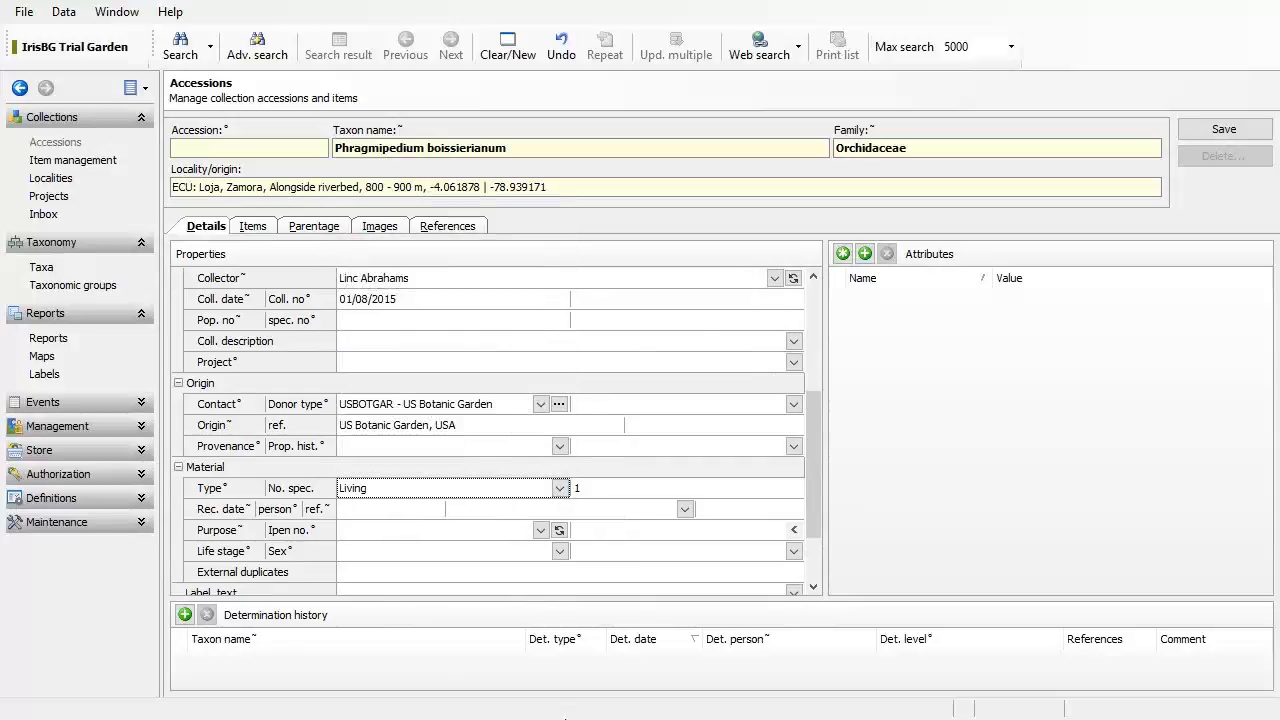
{"action": "left_click", "coordinate": [414, 511]}
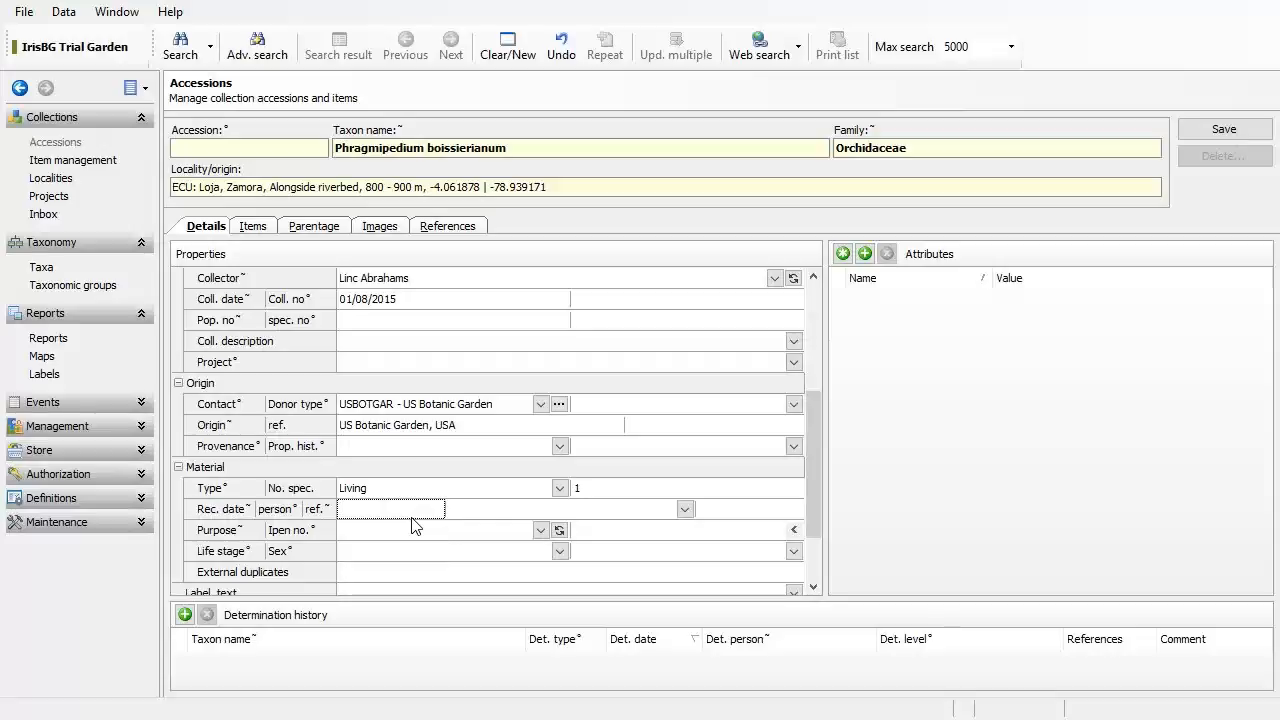
{"action": "type", "text": "10/08/20"}
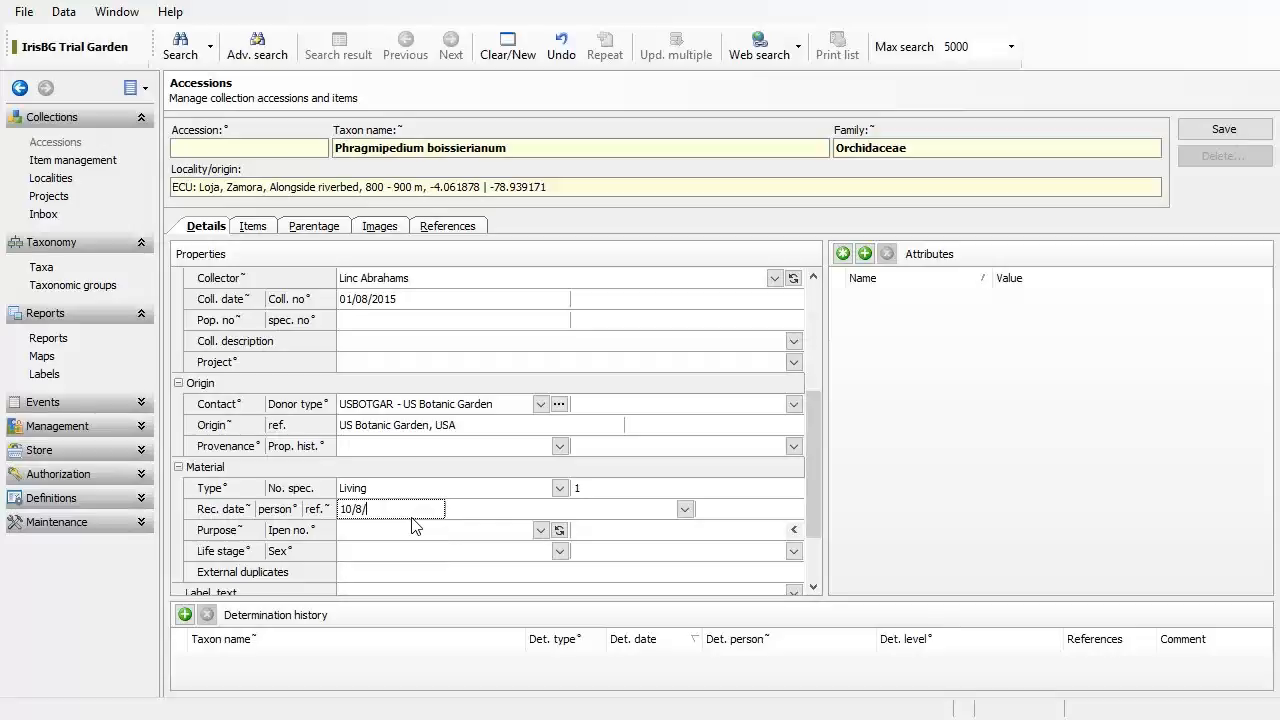
{"action": "type", "text": "16"}
{"action": "key", "text": "Tab"}
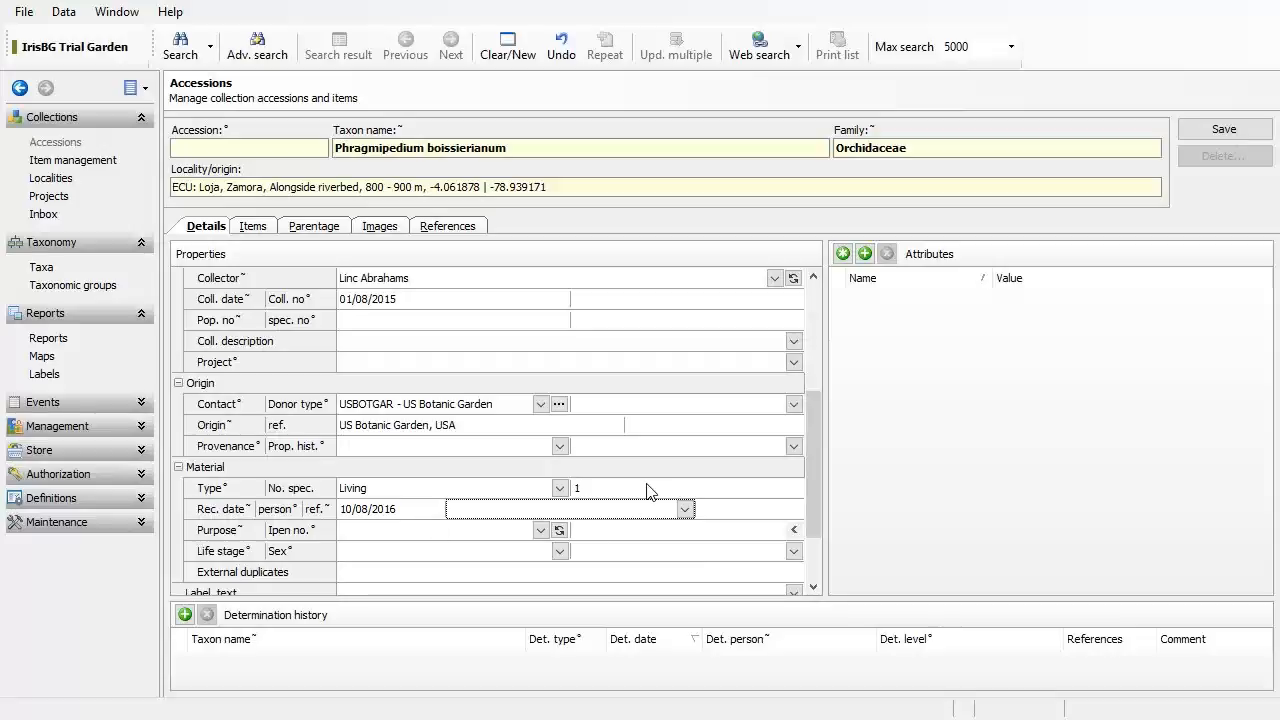
Step: Choose Wild from the Provenance list, with origin showing US Botanic Garden, USA
{"action": "scroll", "coordinate": [810, 444], "scroll_direction": "down", "scroll_amount": 1}
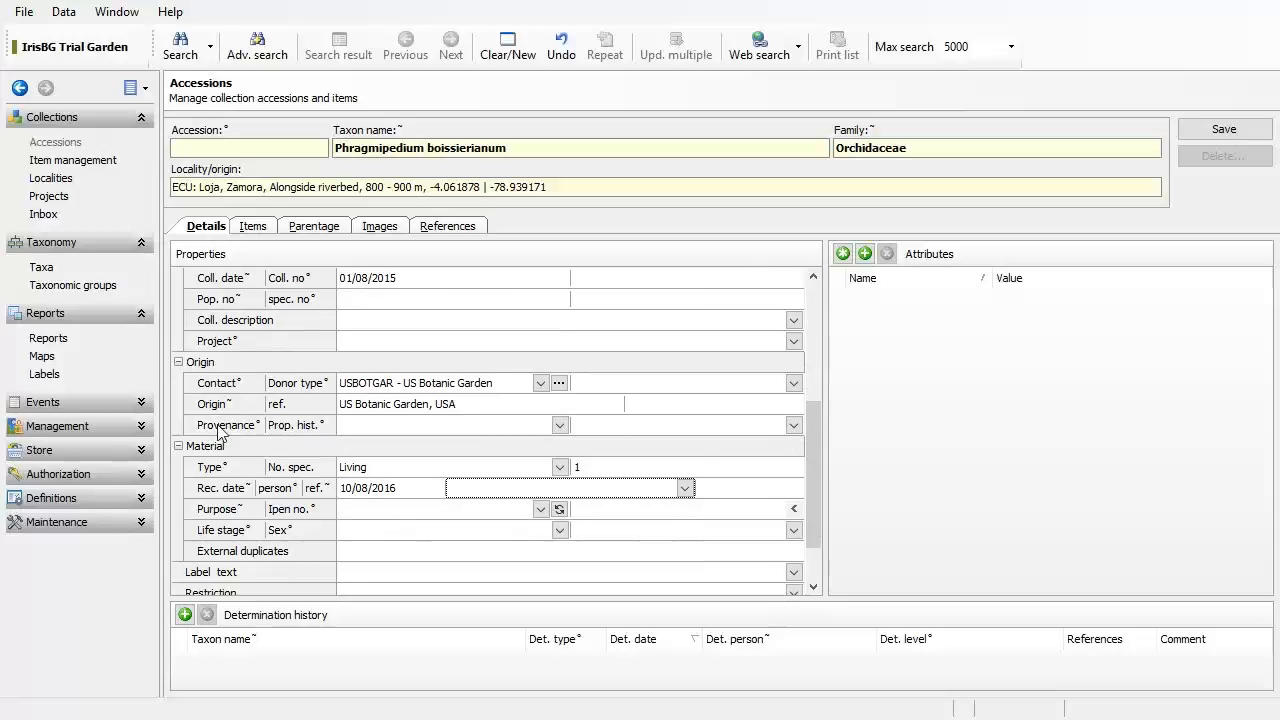
{"action": "left_click", "coordinate": [560, 426]}
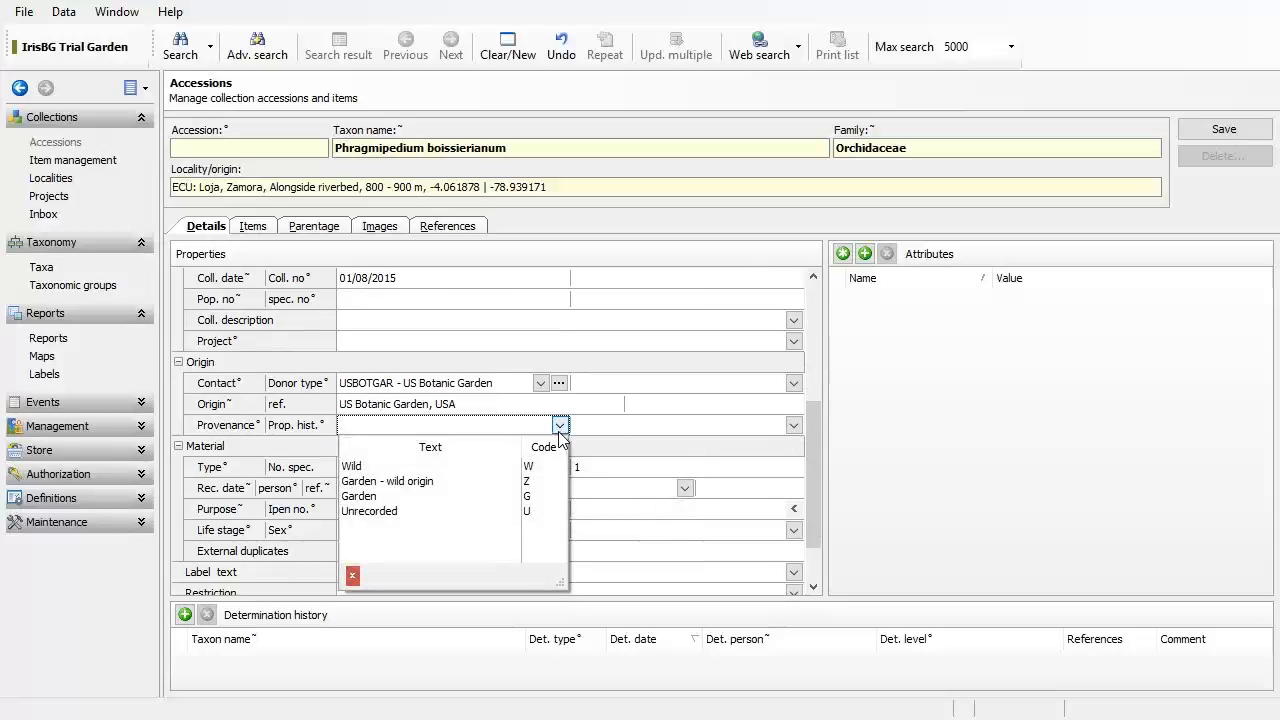
{"action": "left_click", "coordinate": [530, 476]}
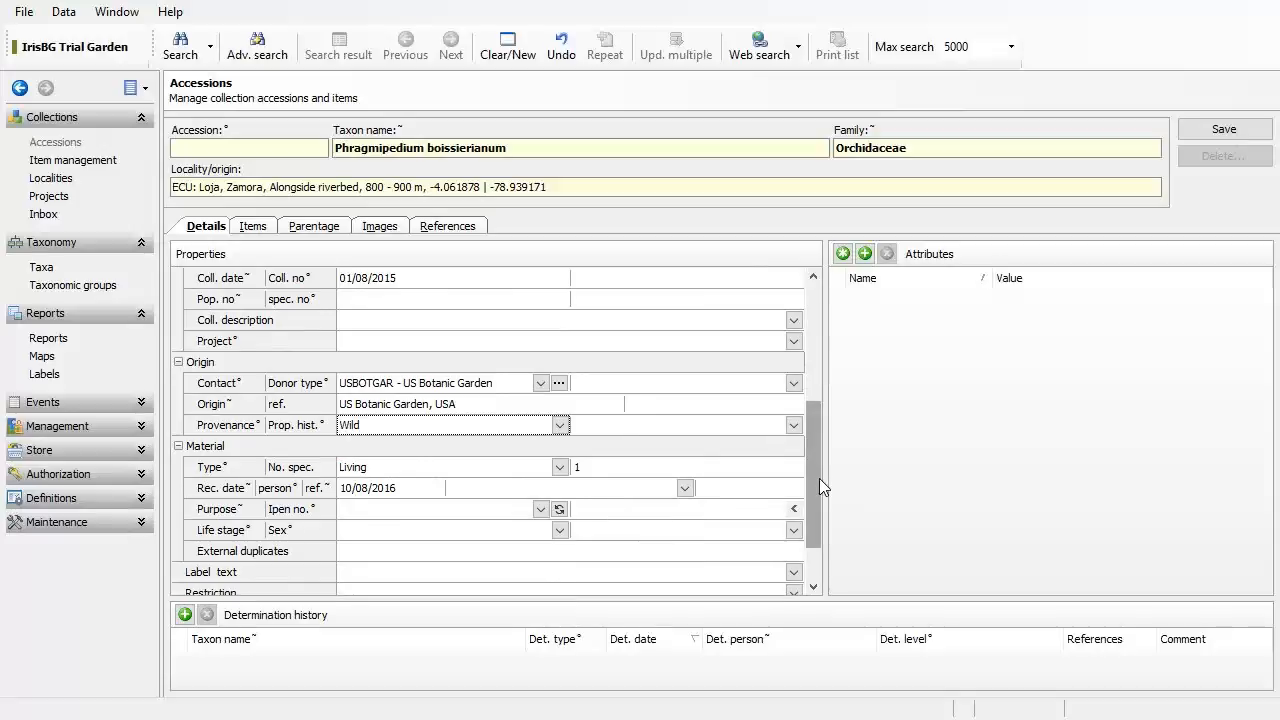
{"action": "left_click_drag", "start_coordinate": [819, 478], "coordinate": [821, 498]}
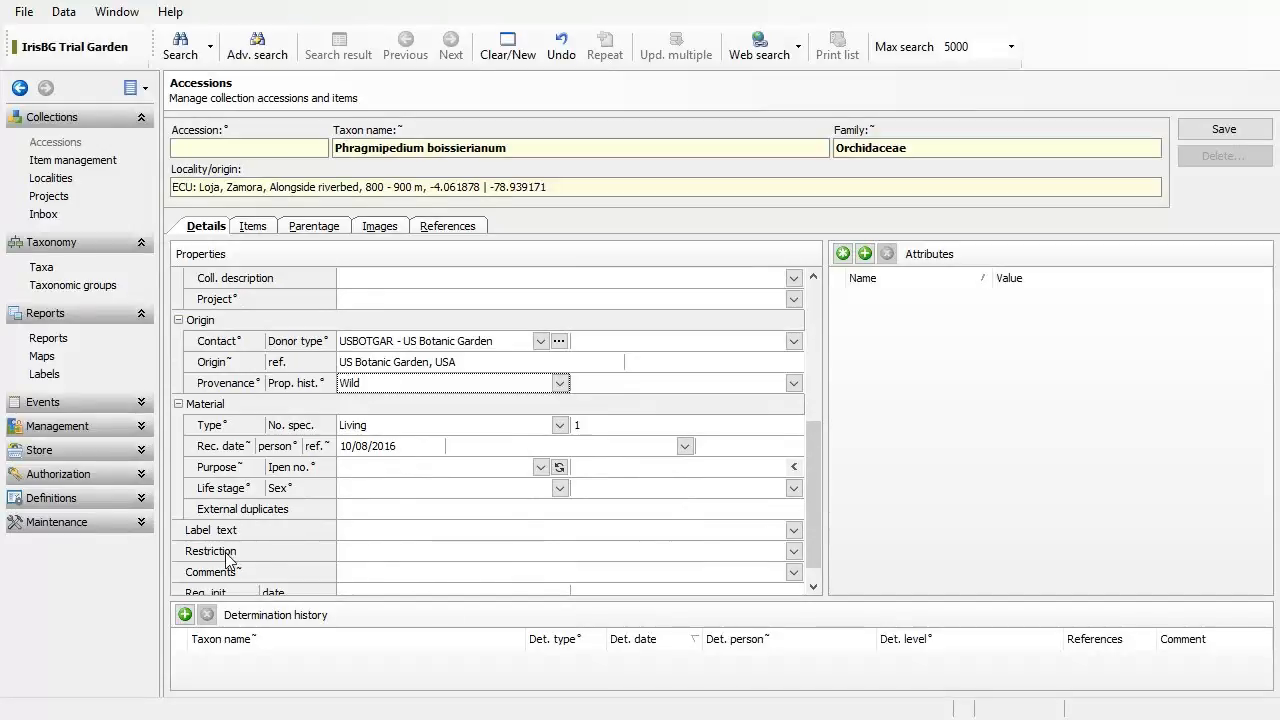
{"action": "left_click", "coordinate": [323, 549]}
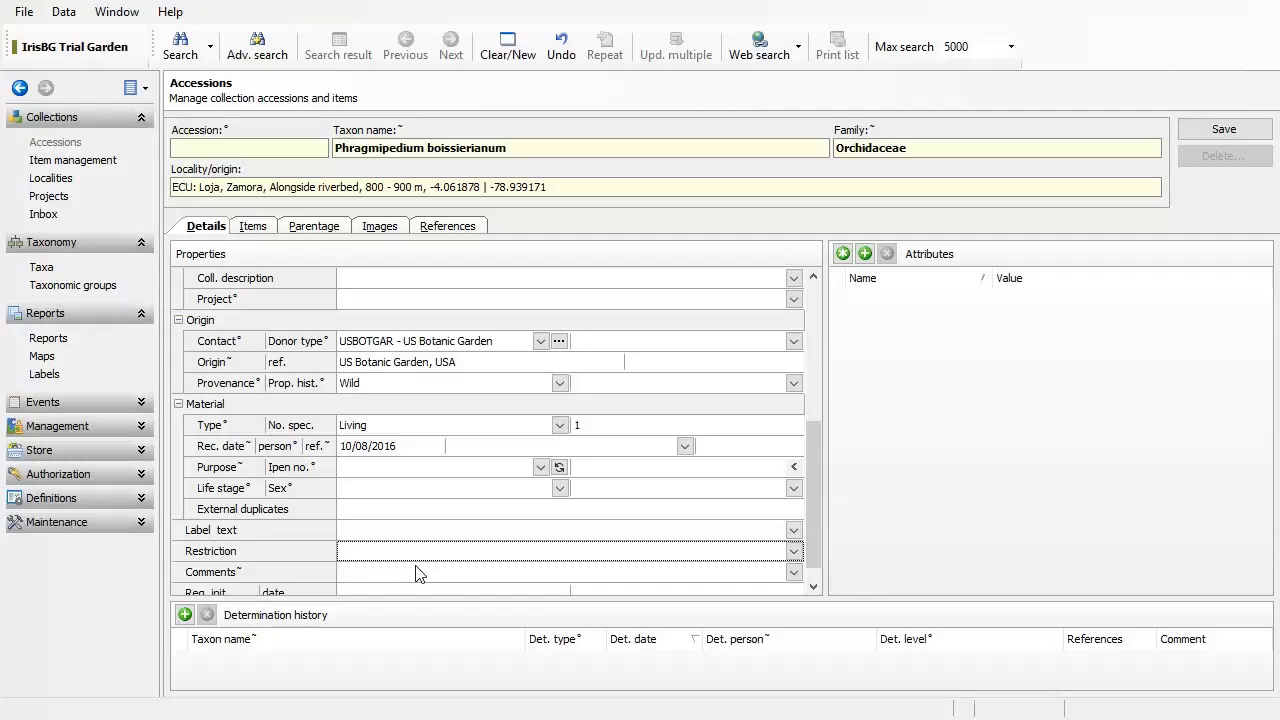
Step: Set Restriction to 'Do not share or publish' and bring up the accession's Images page
{"action": "left_click", "coordinate": [795, 554]}
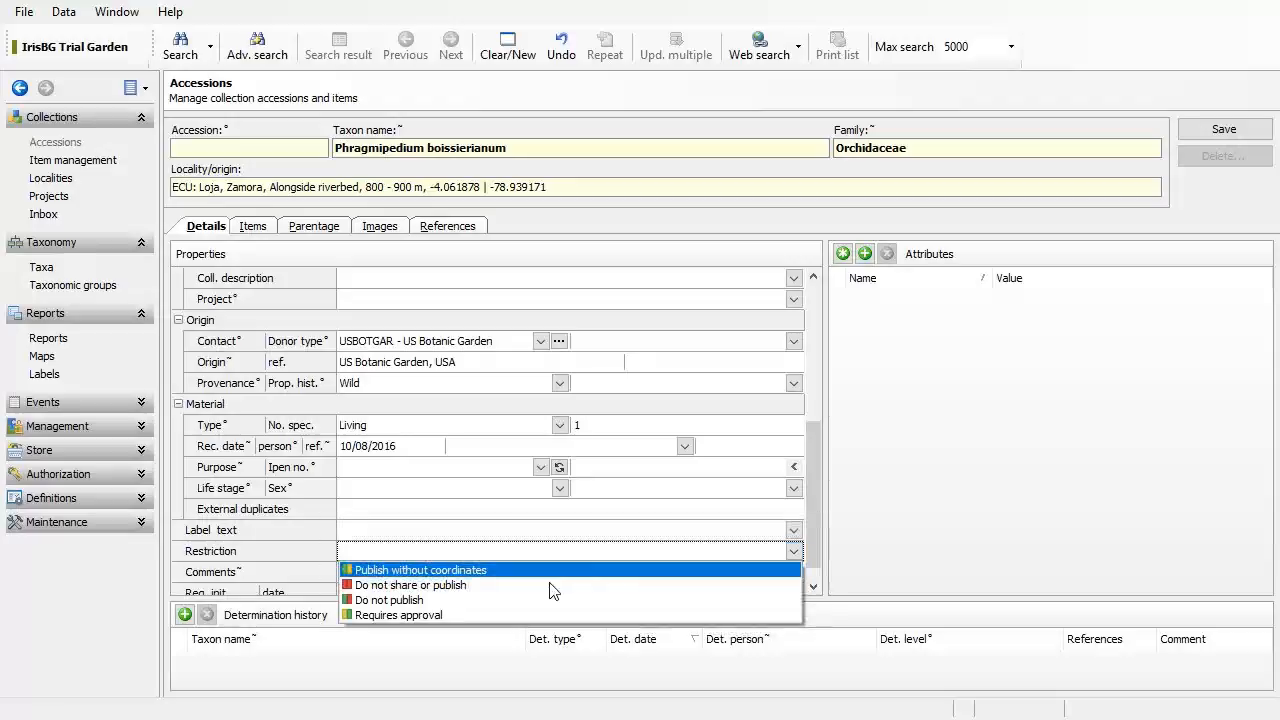
{"action": "left_click", "coordinate": [436, 587]}
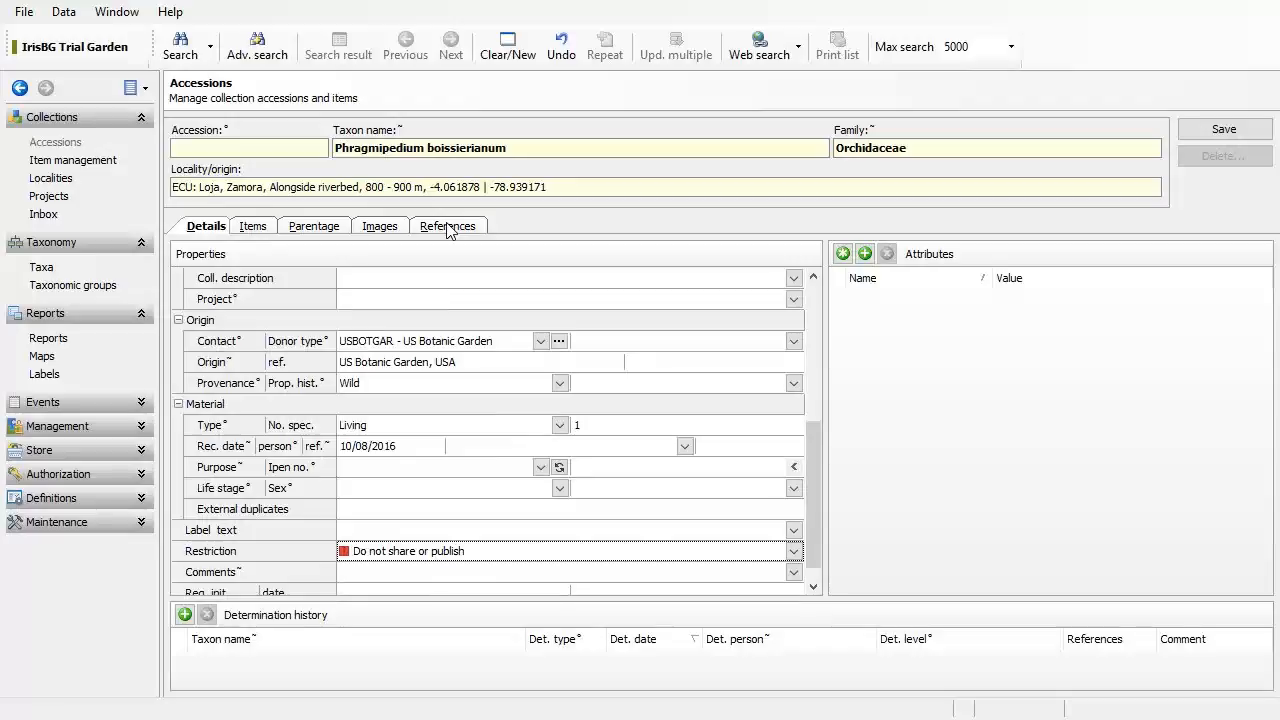
{"action": "left_click", "coordinate": [386, 232]}
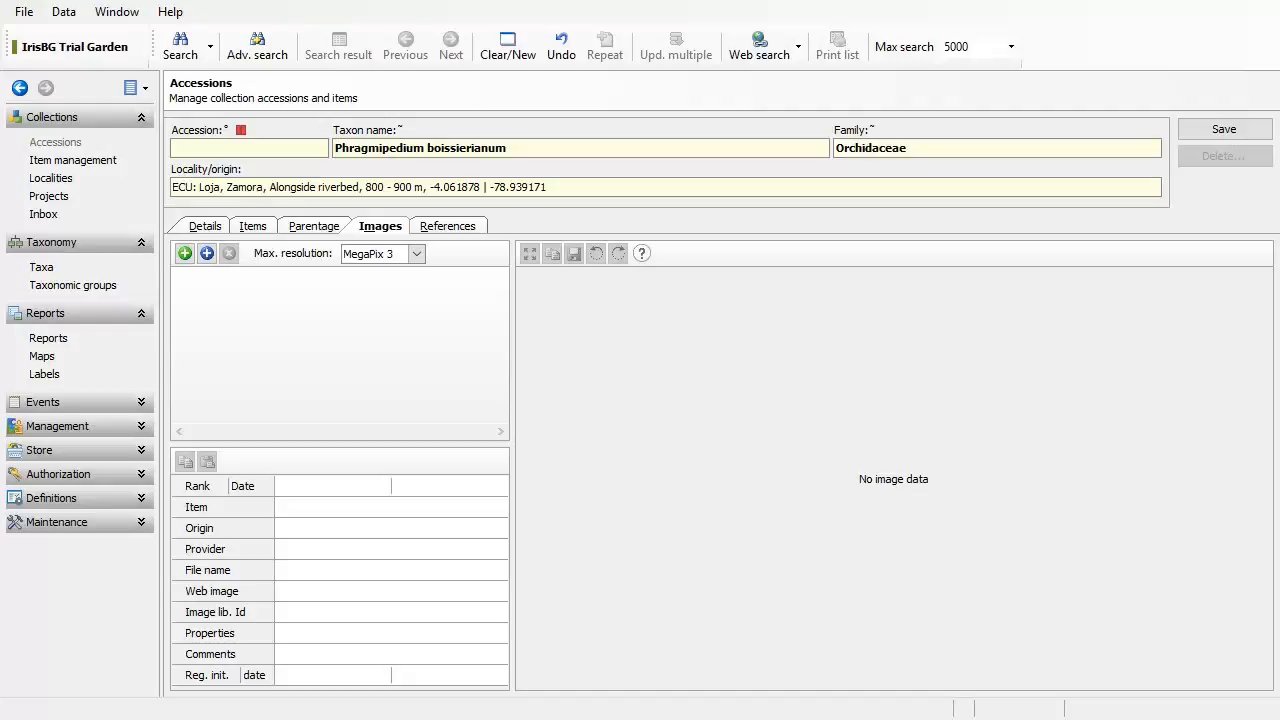
Step: Attach 2000-0002-1A.JPG from Pictures\Garden\Accessions to the accession as Image 1
{"action": "left_click", "coordinate": [185, 255]}
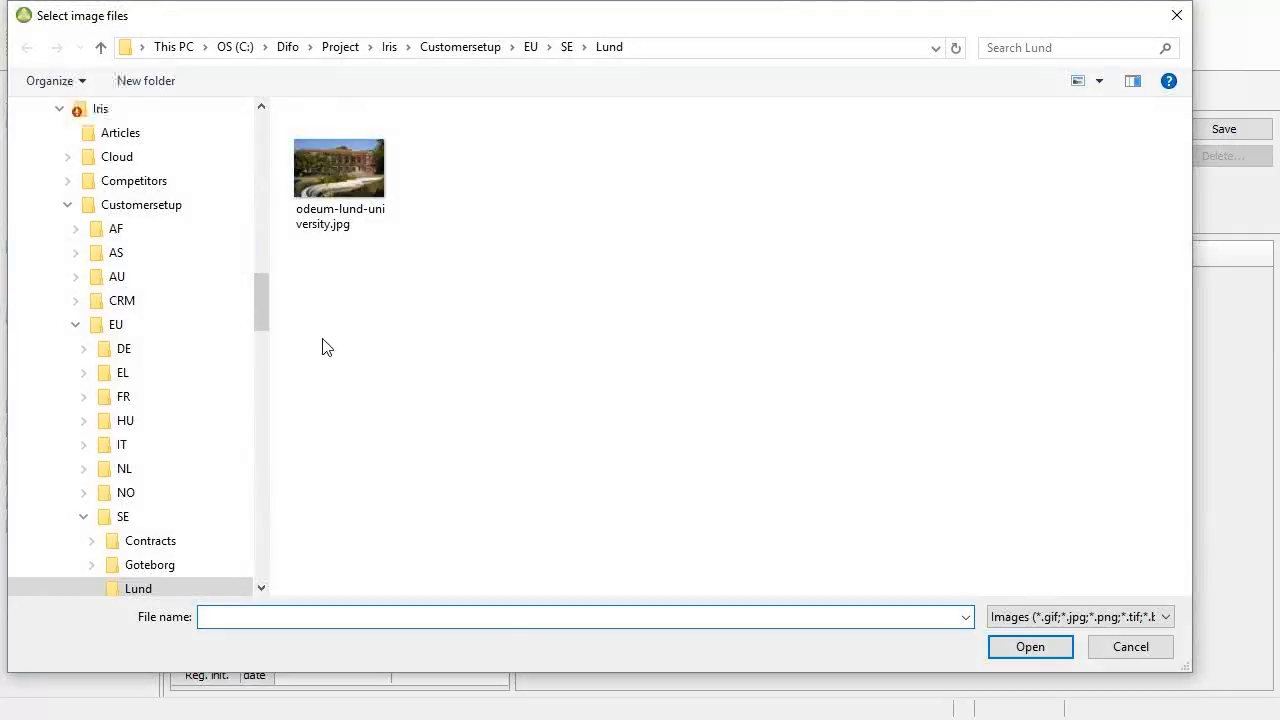
{"action": "left_click", "coordinate": [286, 47]}
{"action": "left_click", "coordinate": [622, 48]}
{"action": "type", "text": "C:\\Users\\Havard\\Pictures\\Garden"}
{"action": "key", "text": "Return"}
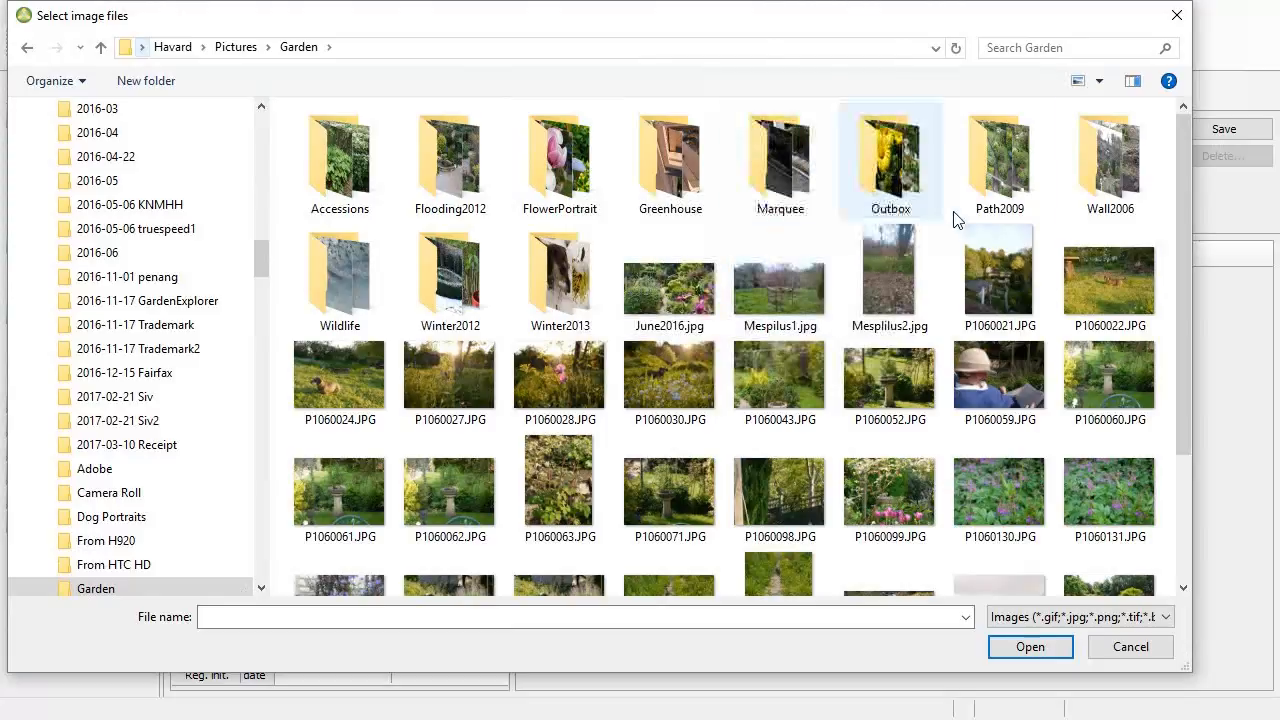
{"action": "double_click", "coordinate": [376, 192]}
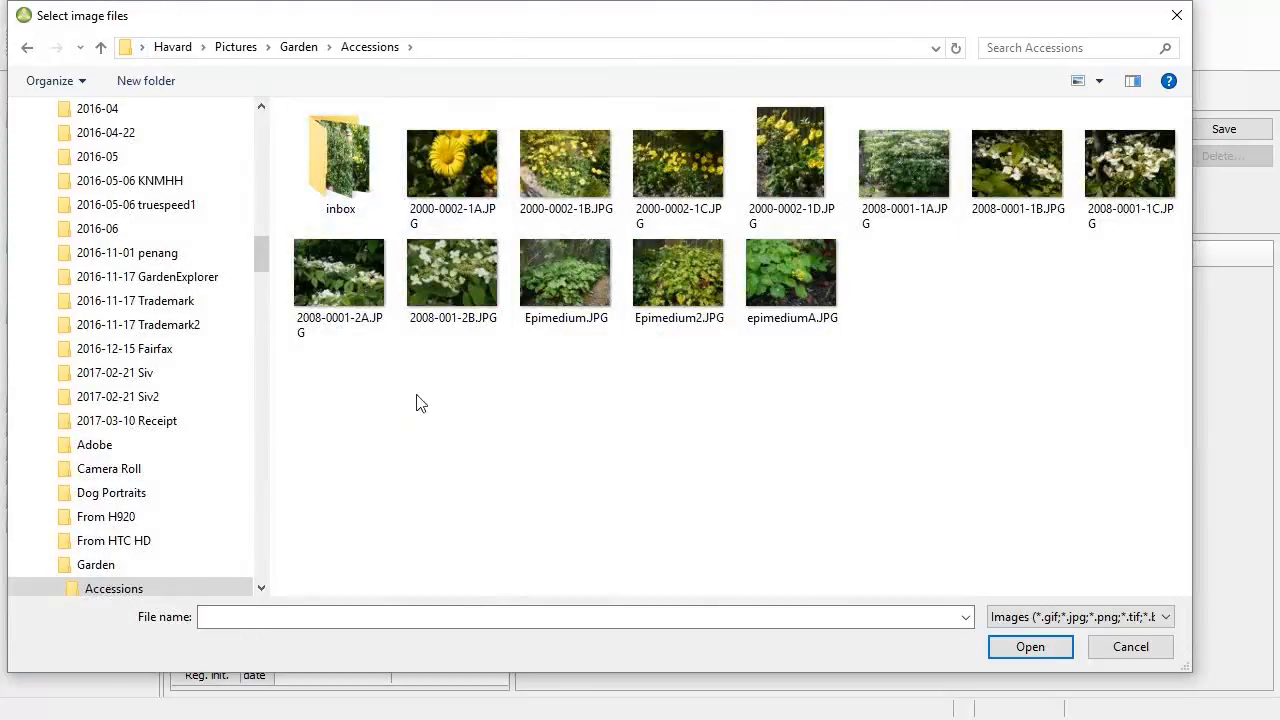
{"action": "left_click", "coordinate": [441, 194]}
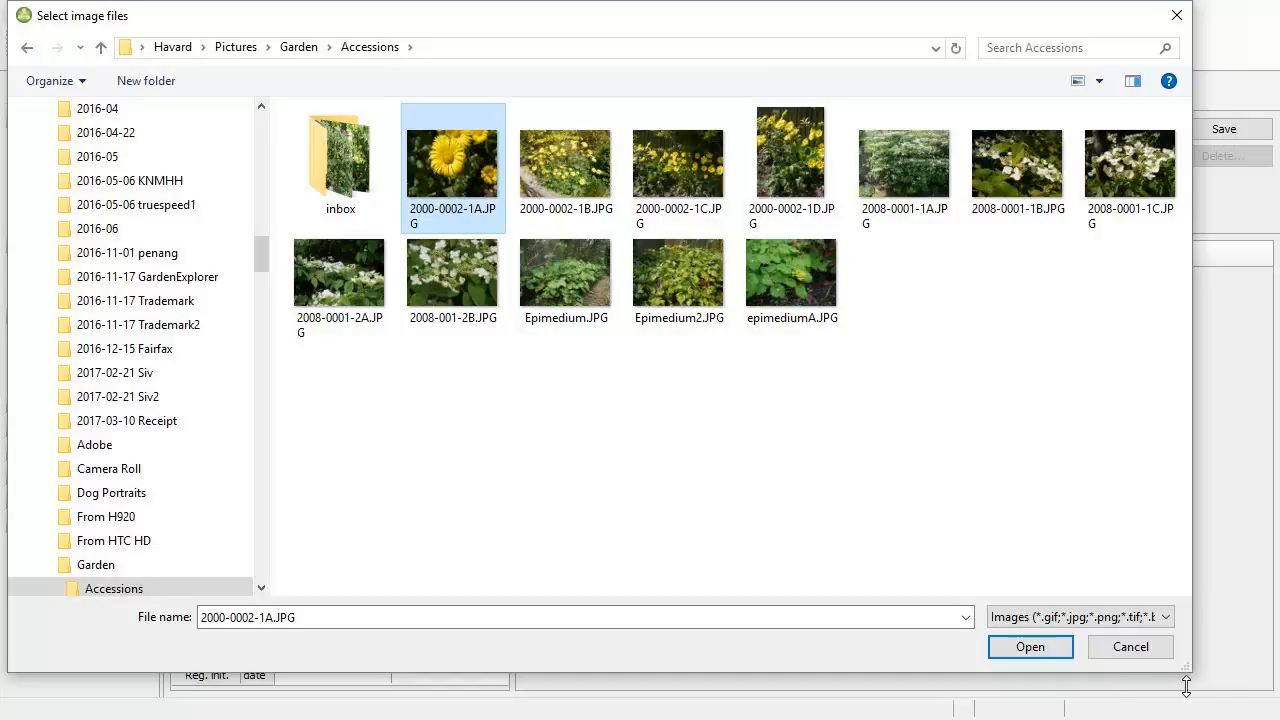
{"action": "left_click", "coordinate": [1048, 650]}
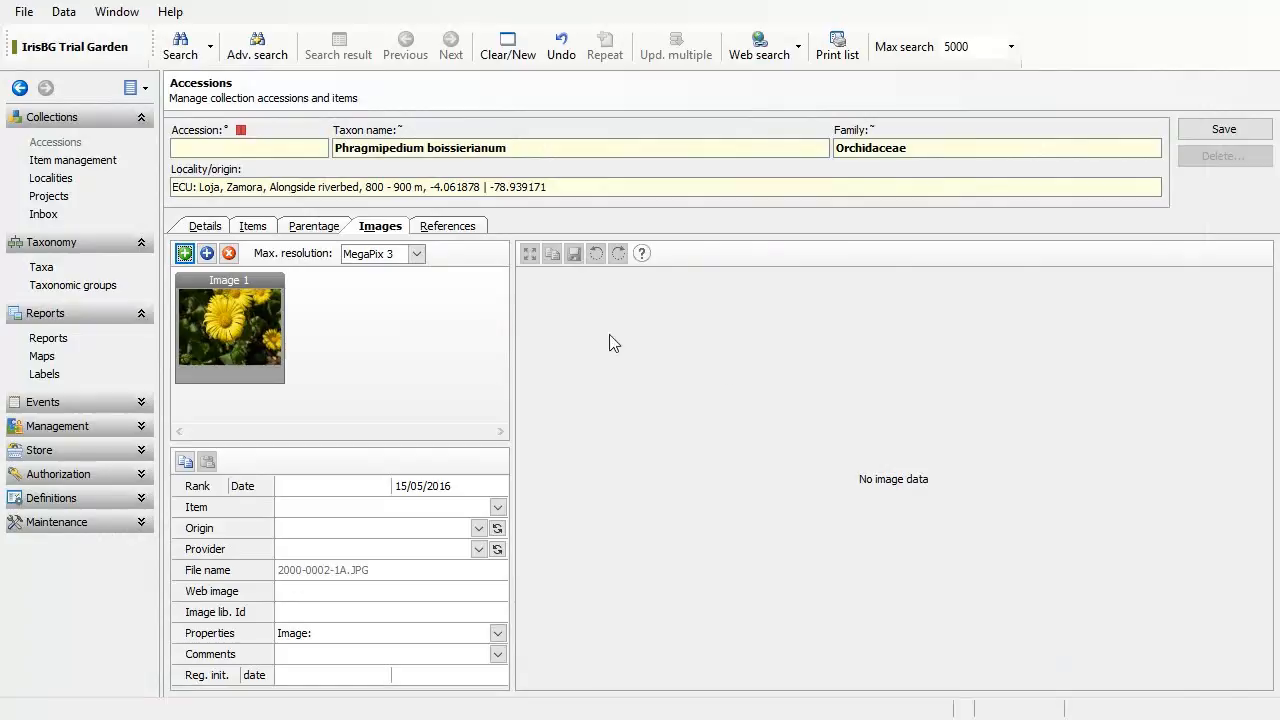
Step: Preview Image 1, resize the thumbnail area, and keep maximum resolution at MegaPix 3
{"action": "left_click", "coordinate": [252, 328]}
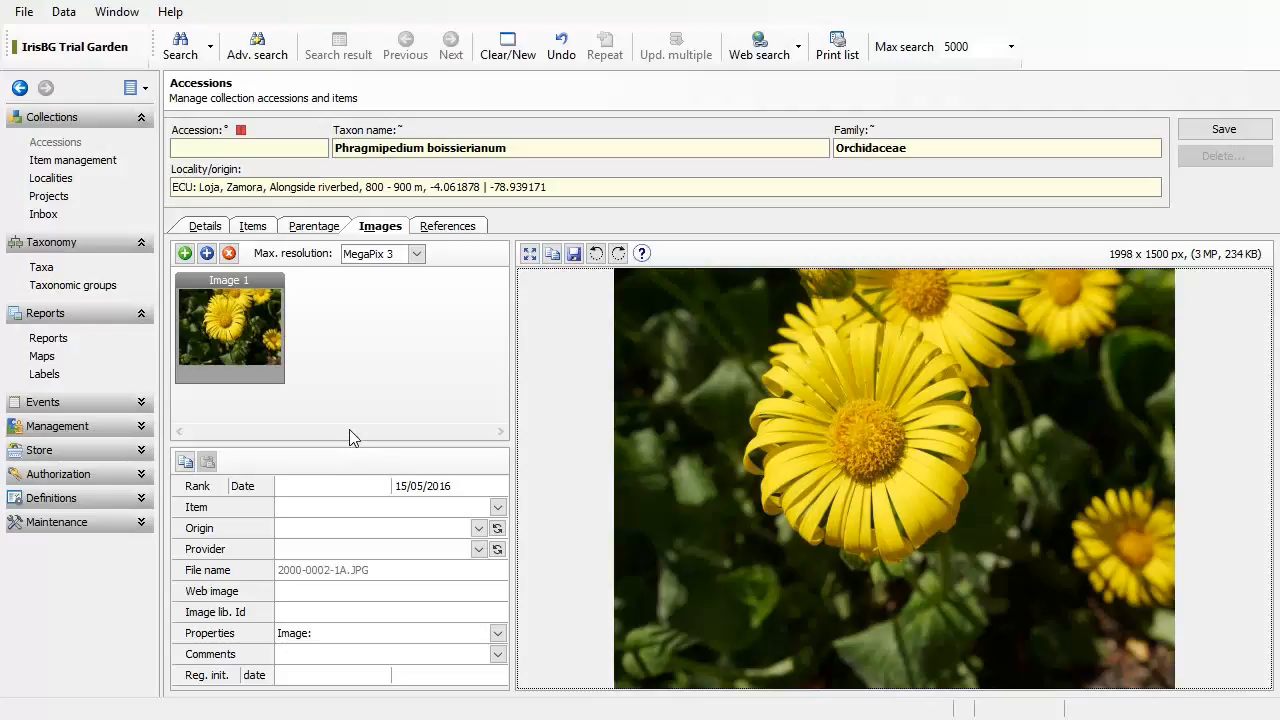
{"action": "left_click_drag", "start_coordinate": [354, 446], "coordinate": [354, 378]}
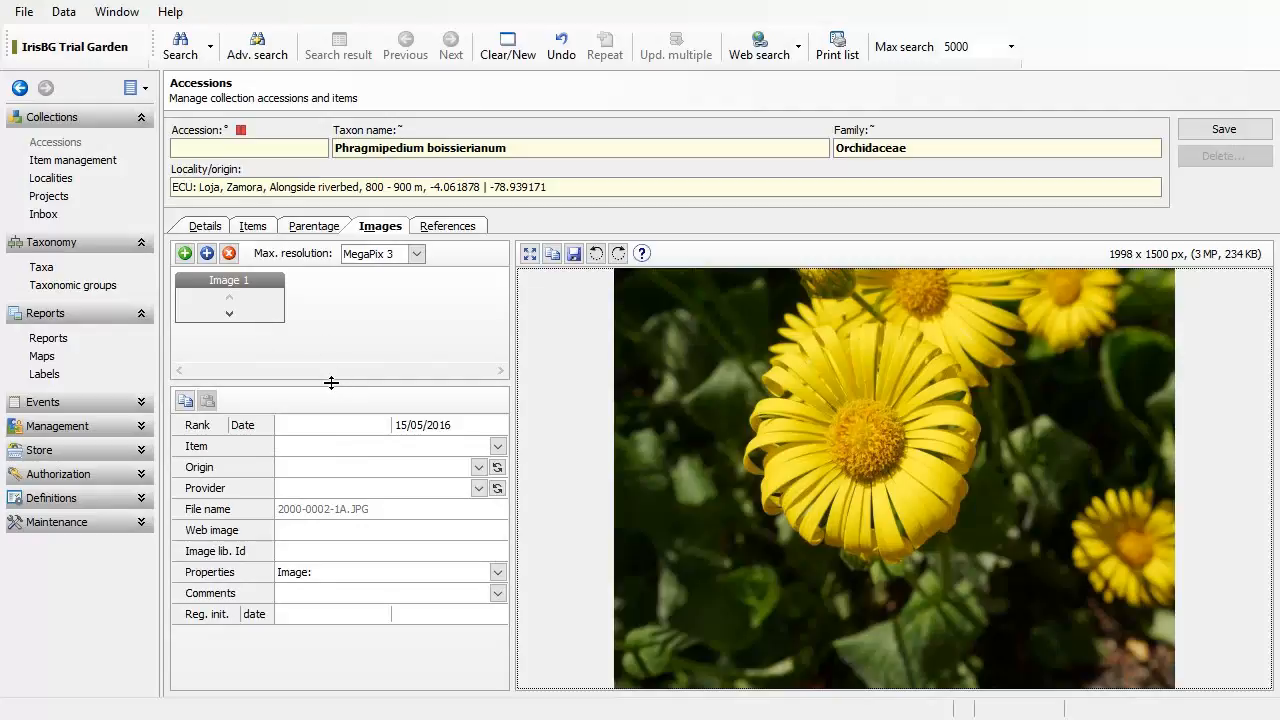
{"action": "left_click_drag", "start_coordinate": [333, 396], "coordinate": [334, 437]}
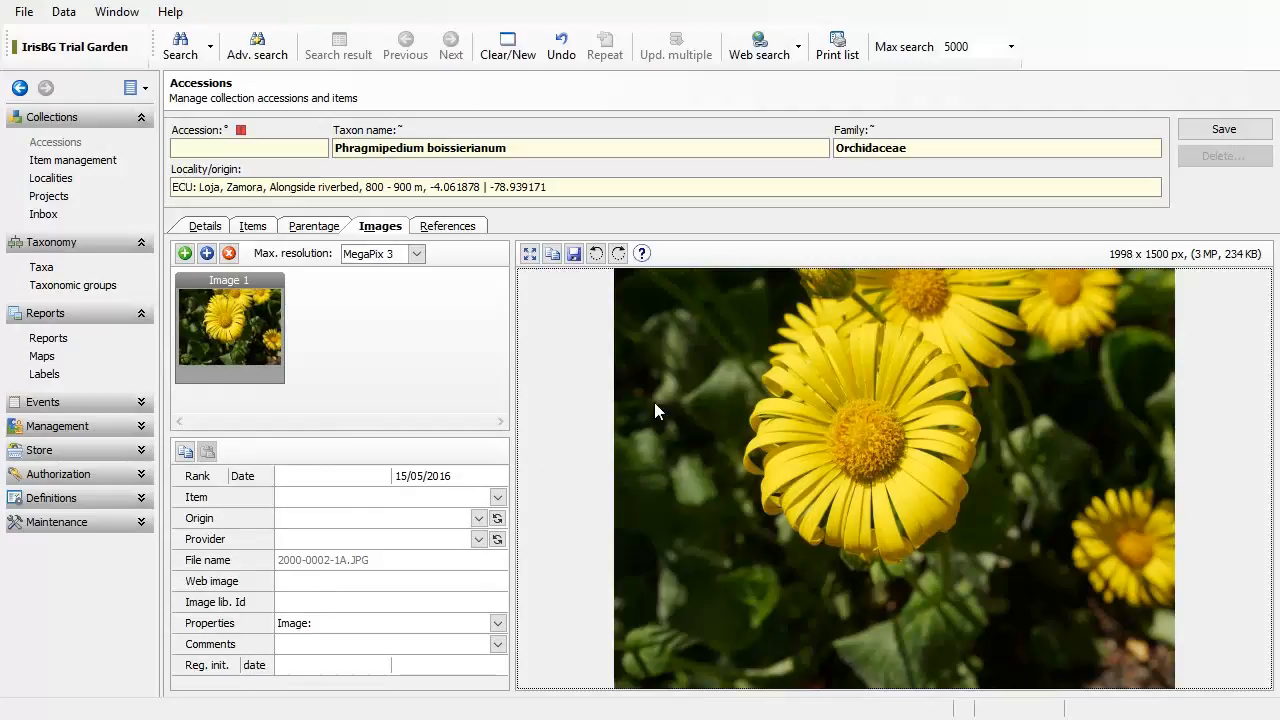
{"action": "left_click", "coordinate": [418, 255]}
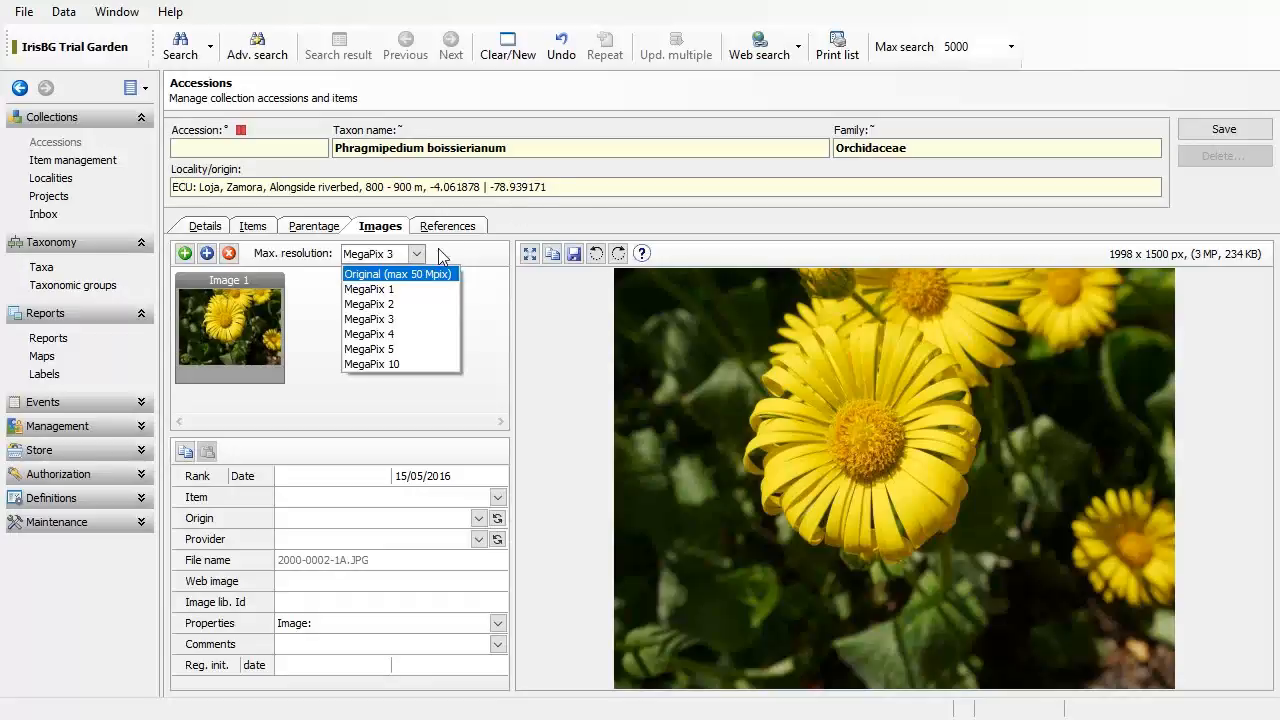
{"action": "left_click", "coordinate": [426, 321]}
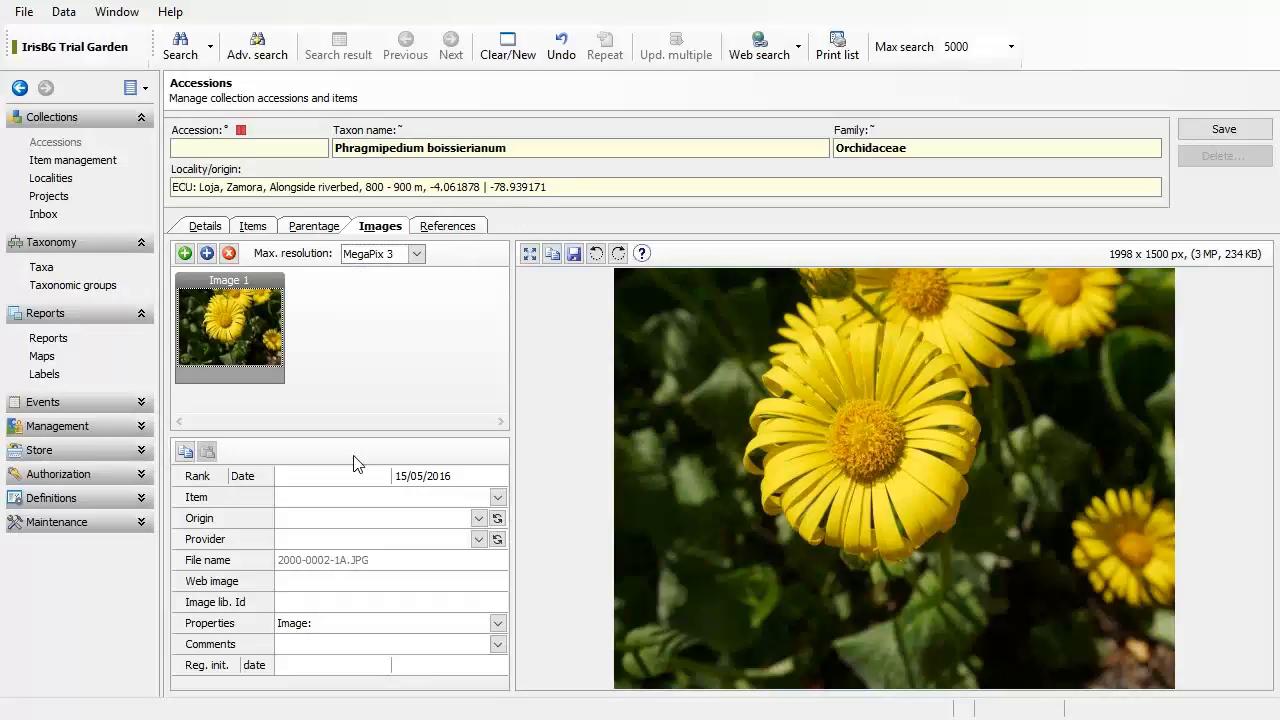
Step: Give Image 1 rank 1
{"action": "left_click", "coordinate": [318, 506]}
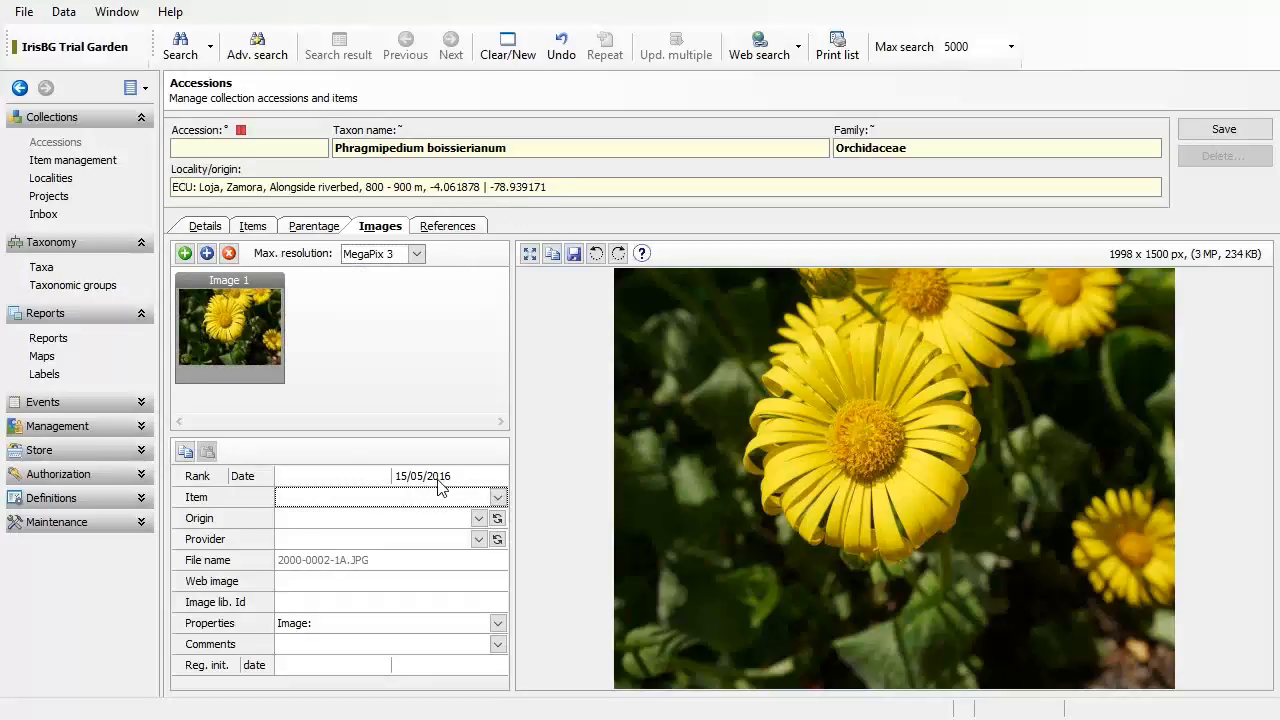
{"action": "left_click", "coordinate": [334, 476]}
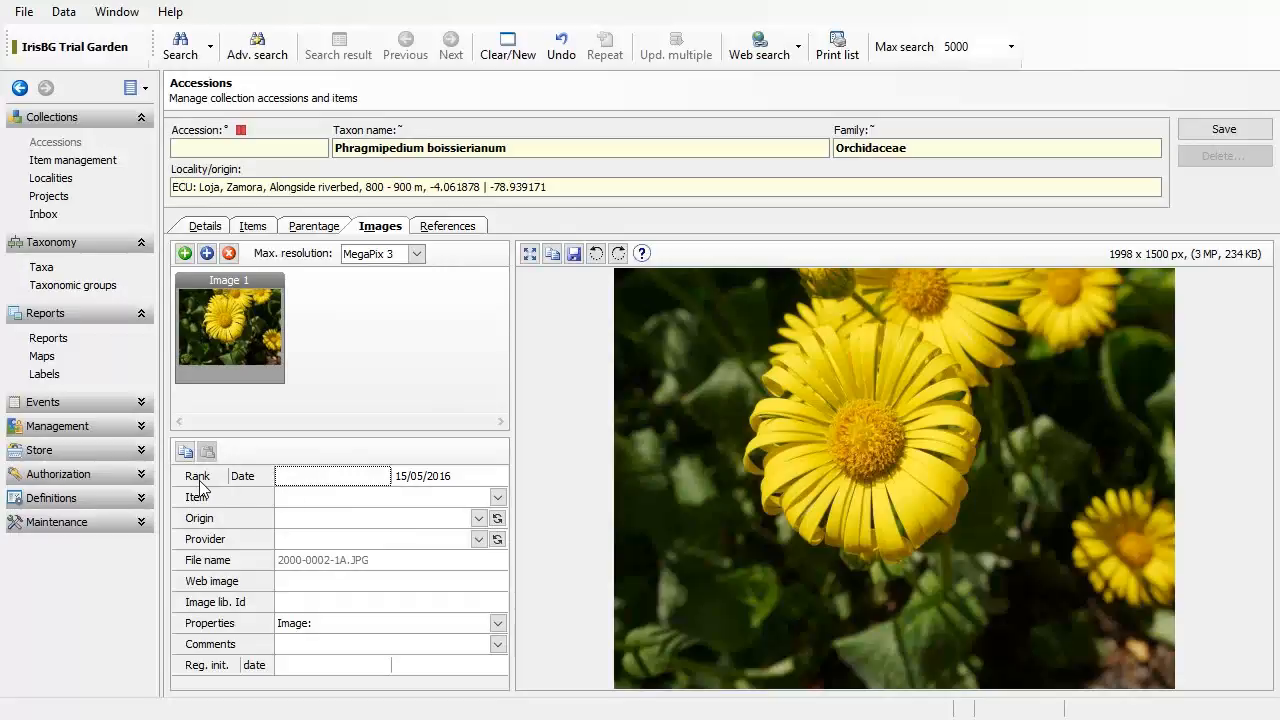
{"action": "type", "text": "1"}
{"action": "left_click", "coordinate": [424, 324]}
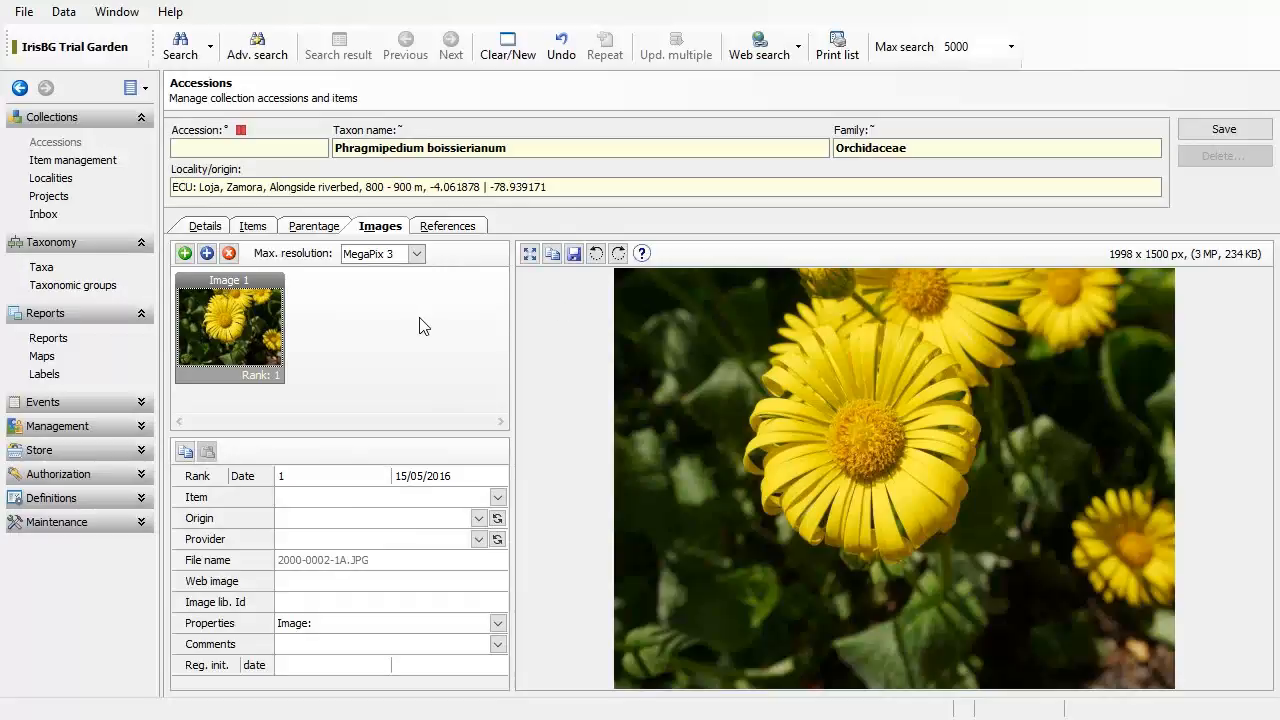
Step: Attach 2000-0002-1D.JPG as a second image
{"action": "left_click", "coordinate": [192, 257]}
{"action": "scroll", "coordinate": [191, 257], "scroll_direction": "down", "scroll_amount": 3}
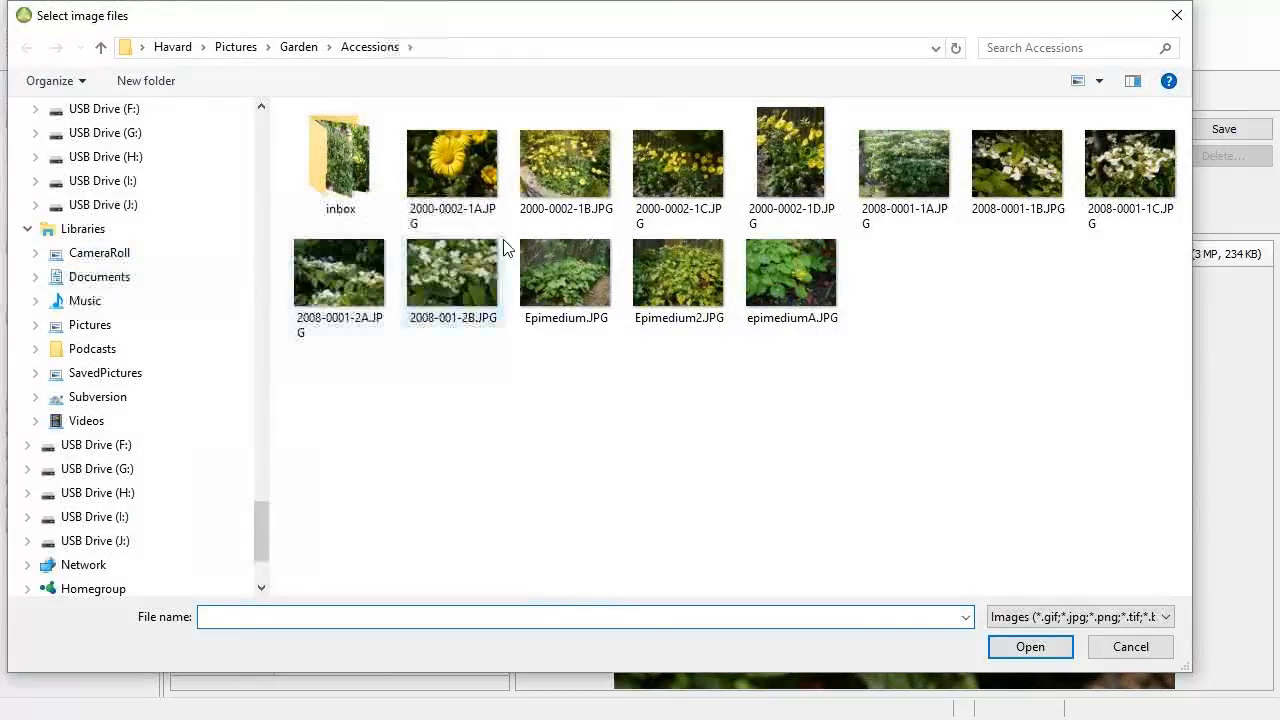
{"action": "left_click", "coordinate": [800, 187]}
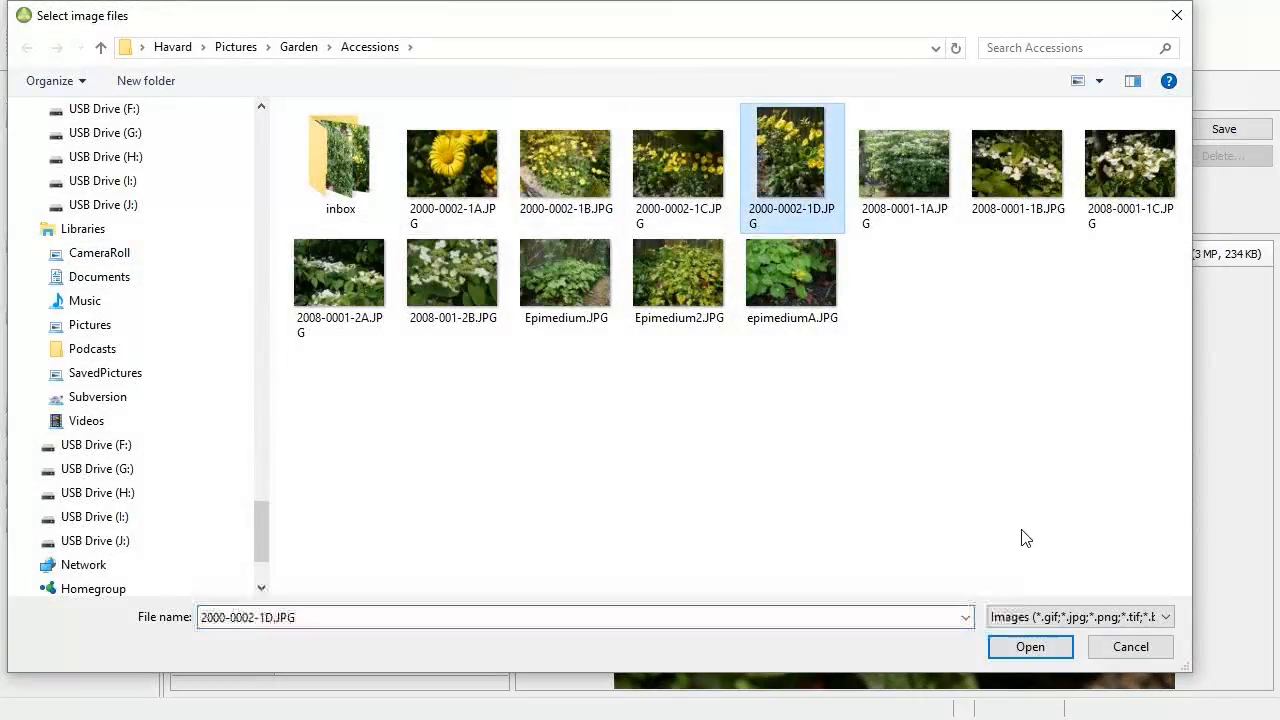
{"action": "left_click", "coordinate": [1049, 653]}
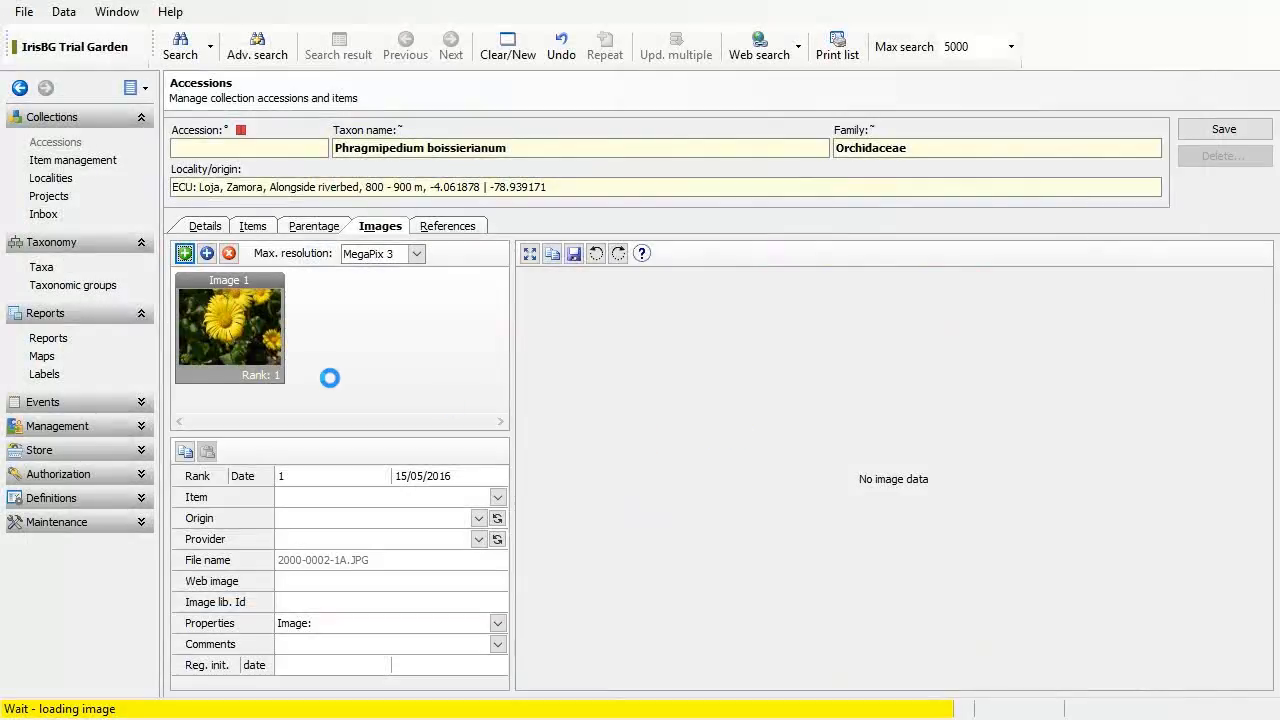
Step: Rotate the new photo right into portrait and give it rank 2
{"action": "left_click", "coordinate": [226, 345]}
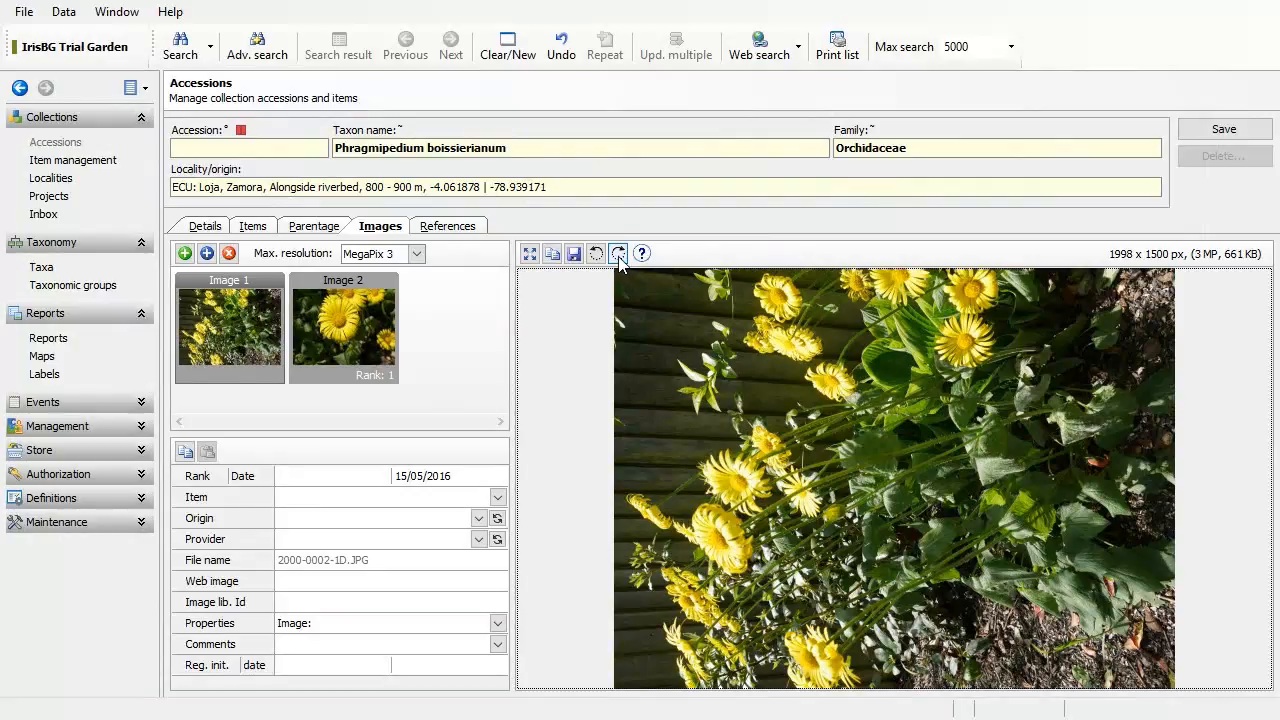
{"action": "left_click", "coordinate": [619, 256]}
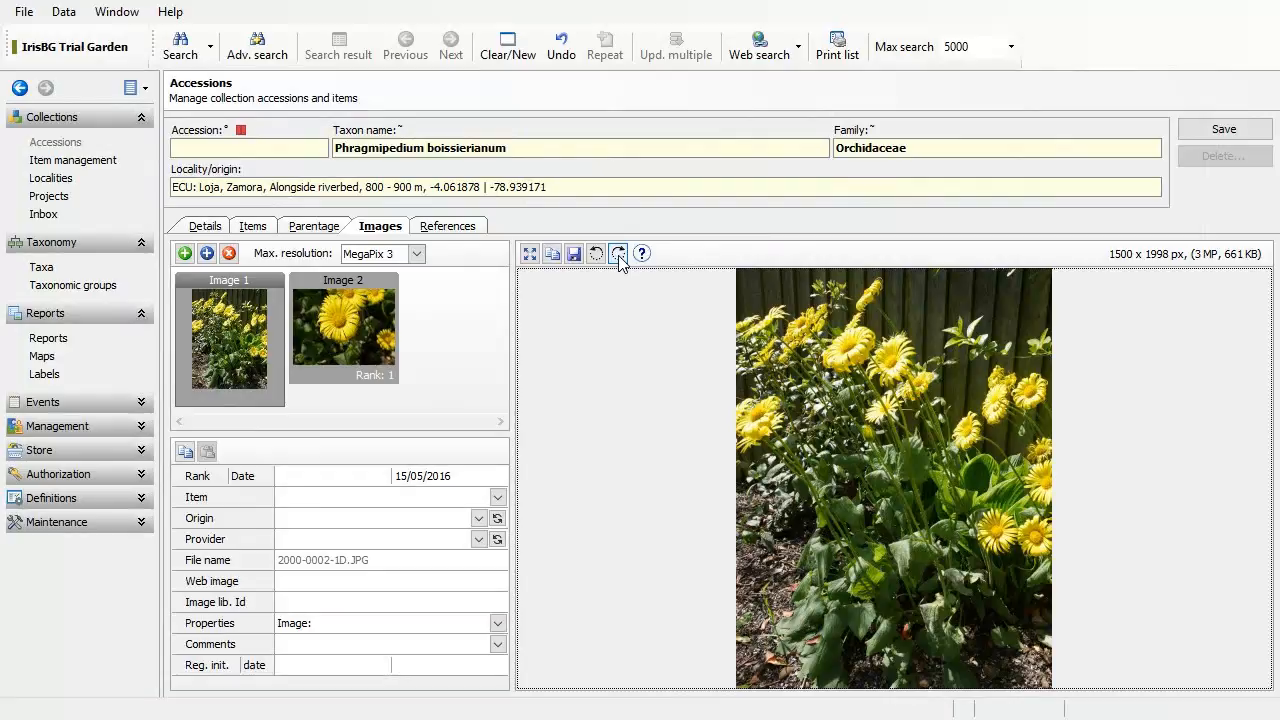
{"action": "left_click", "coordinate": [366, 477]}
{"action": "type", "text": "2"}
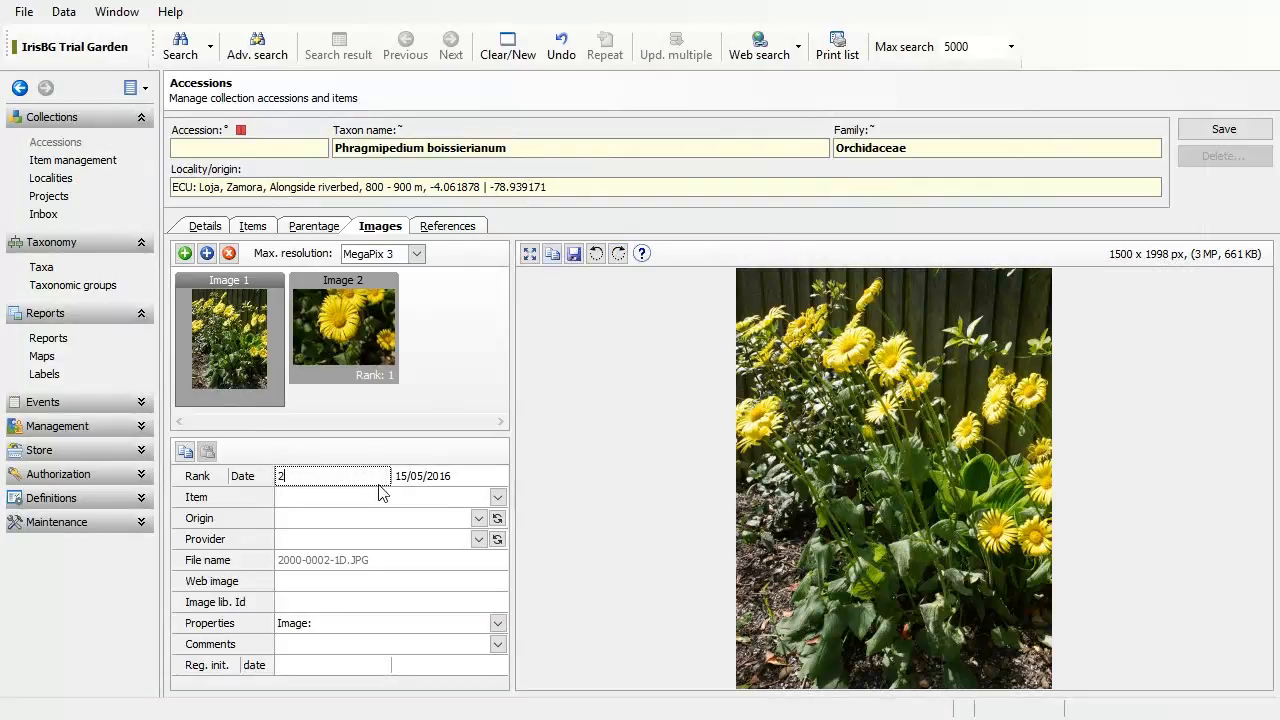
{"action": "left_click", "coordinate": [437, 390]}
Step: Save the accession with both ranked images and select its new number 2016-2
{"action": "left_click", "coordinate": [272, 360]}
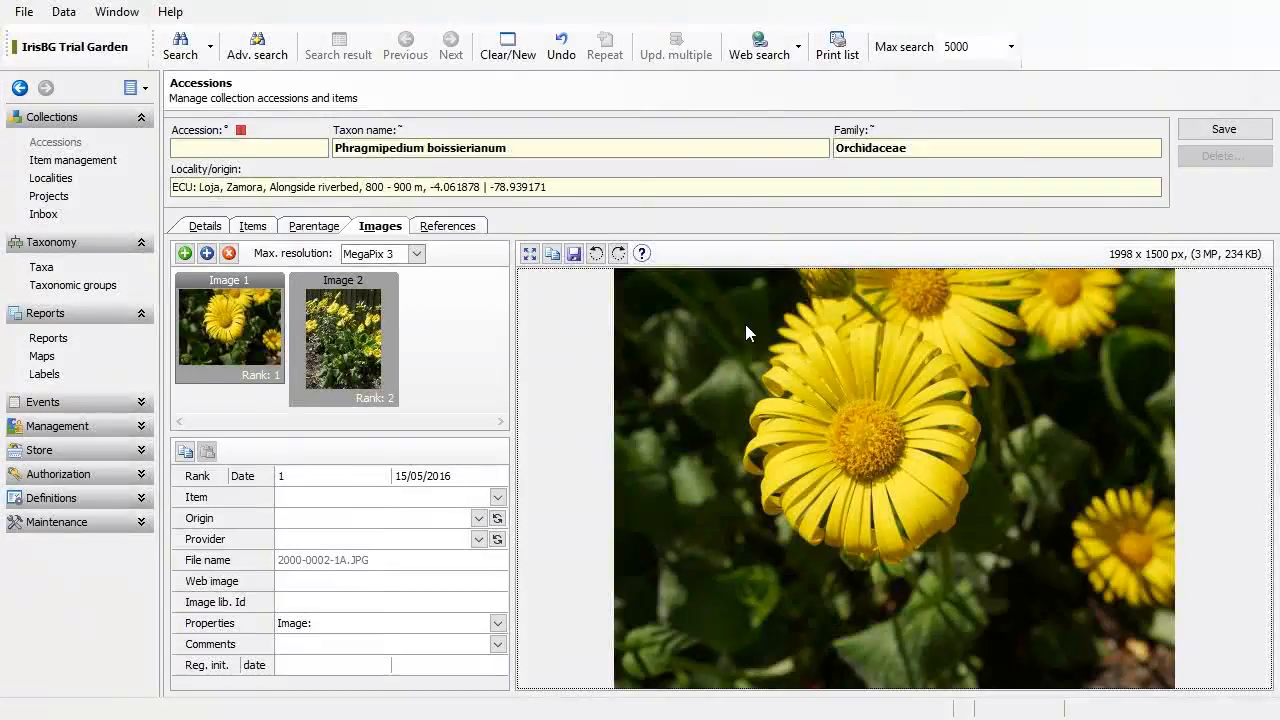
{"action": "left_click", "coordinate": [1220, 136]}
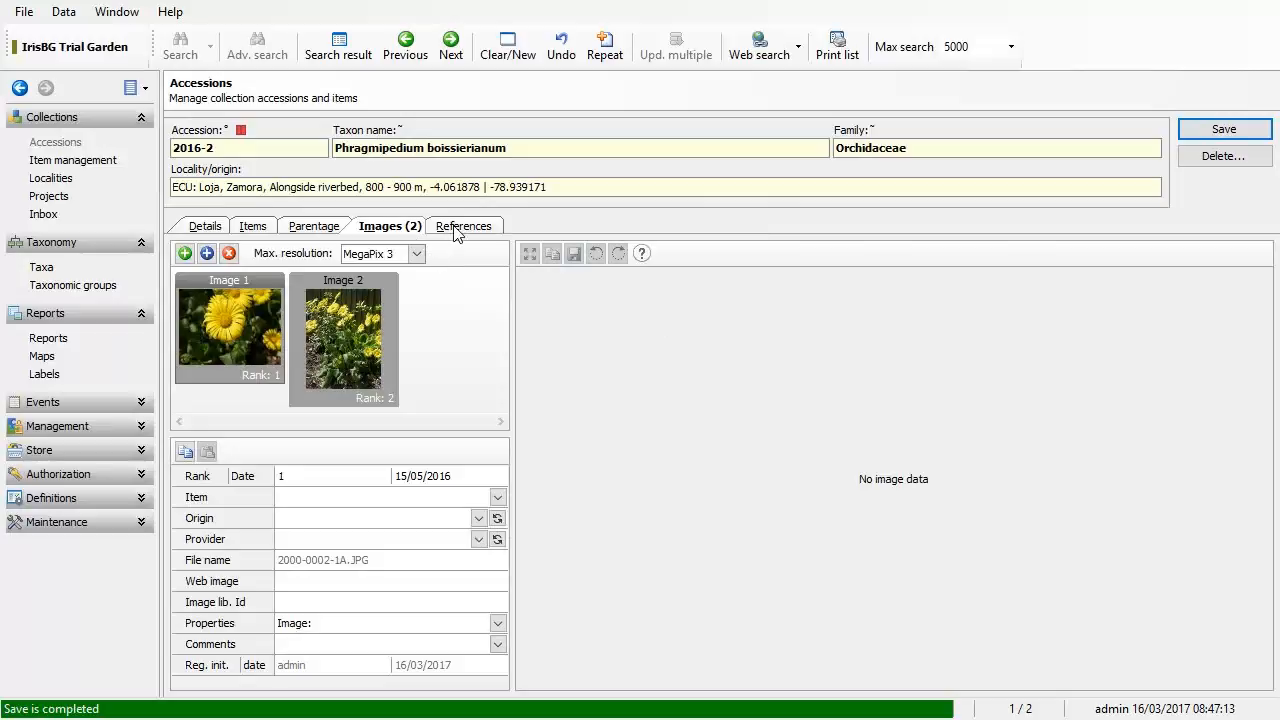
{"action": "left_click", "coordinate": [224, 147]}
{"action": "left_click_drag", "start_coordinate": [224, 147], "coordinate": [166, 162]}
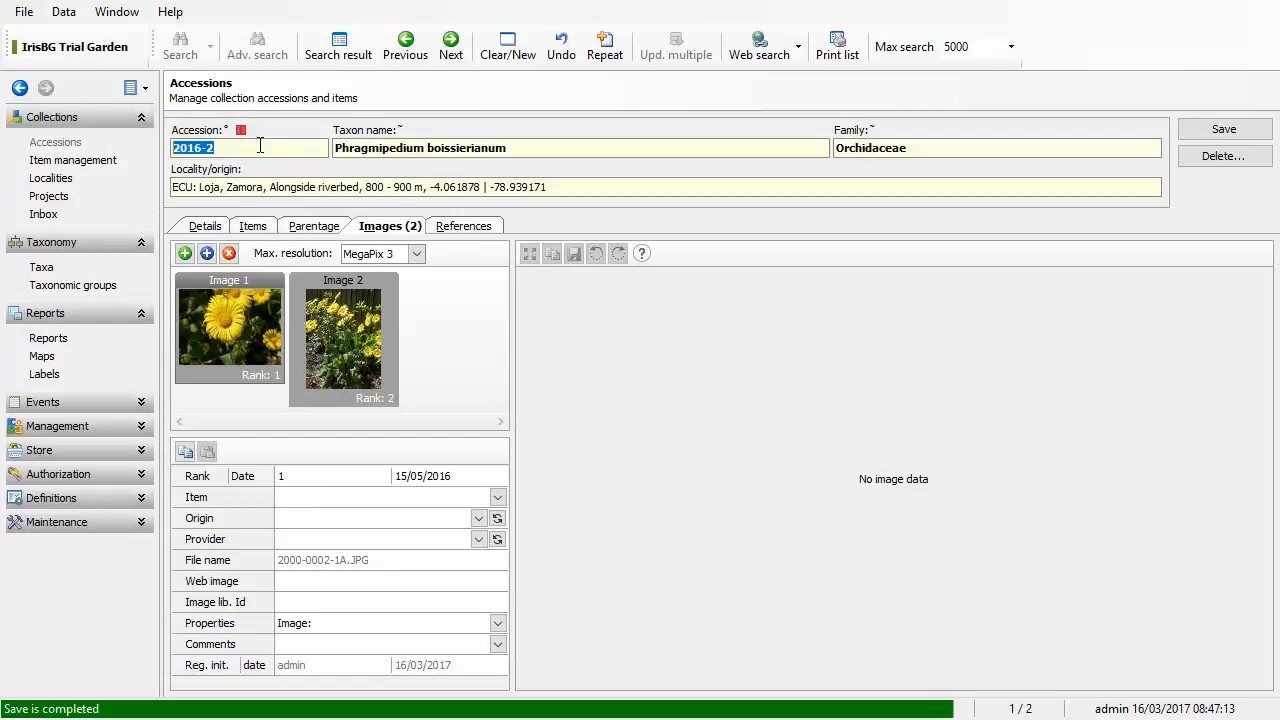
{"action": "left_click_drag", "start_coordinate": [254, 147], "coordinate": [174, 147]}
{"action": "left_click", "coordinate": [216, 228]}
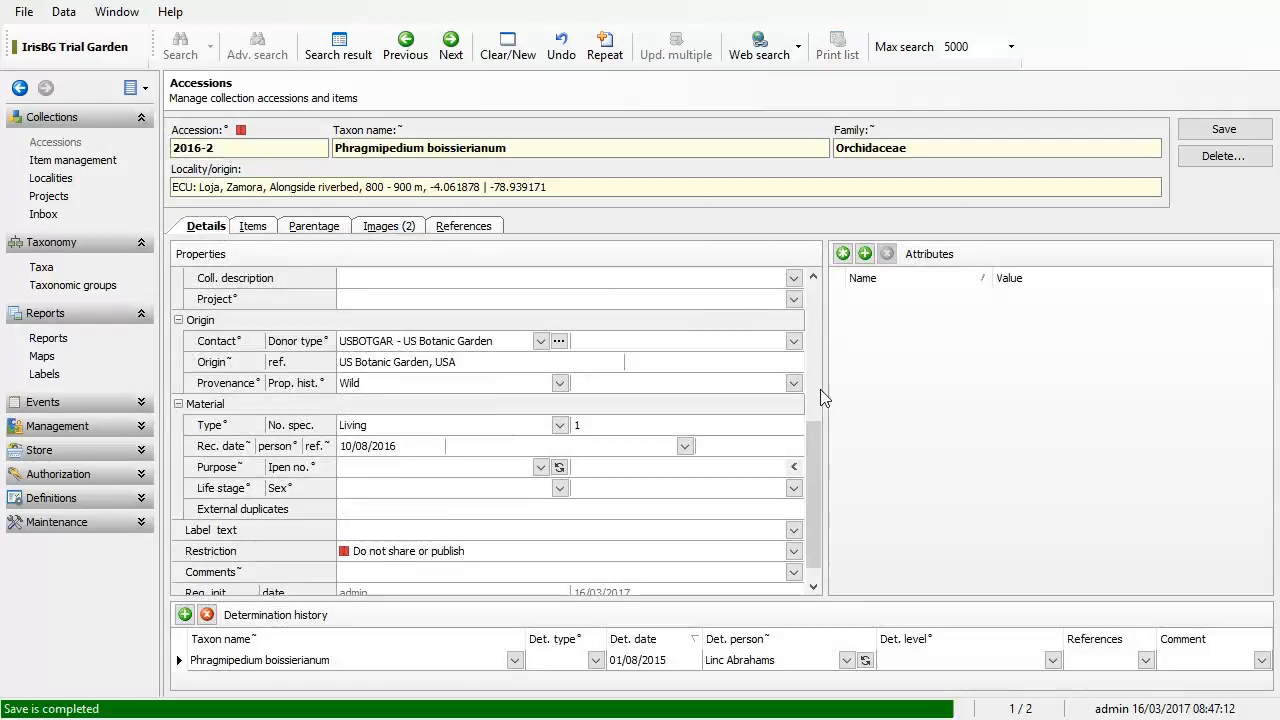
{"action": "left_click_drag", "start_coordinate": [816, 435], "coordinate": [786, 277]}
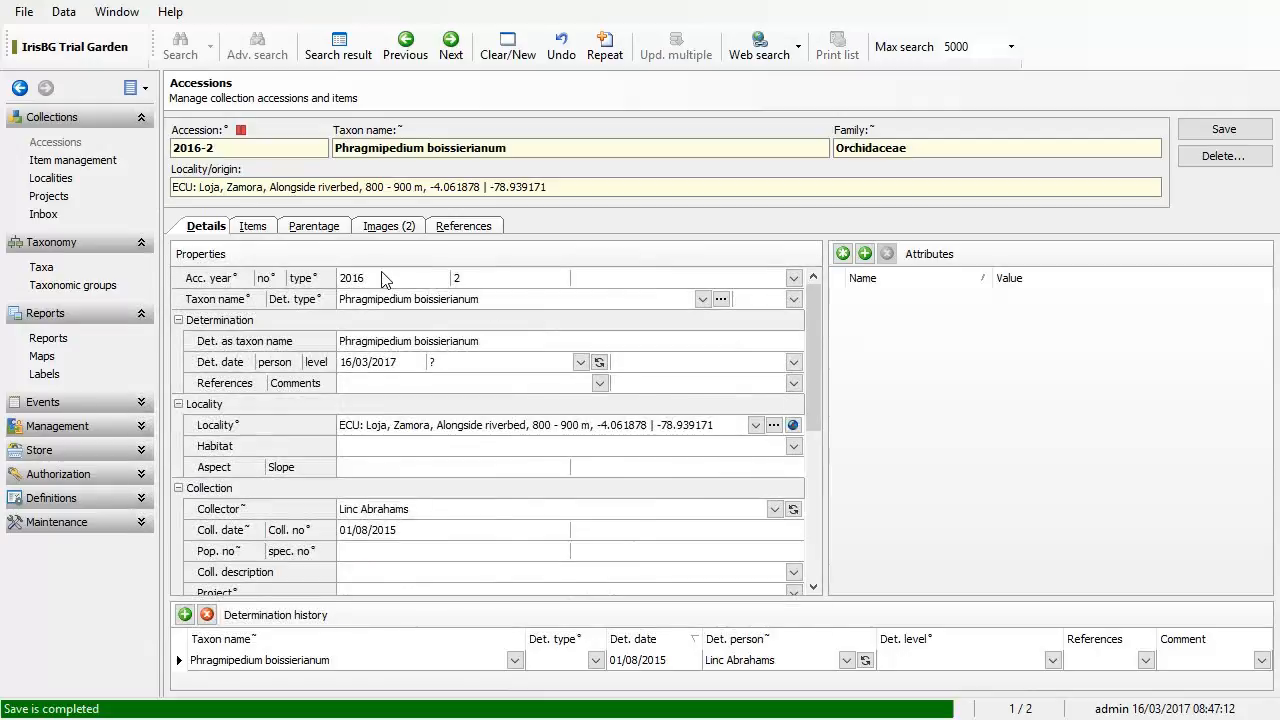
{"action": "left_click", "coordinate": [330, 280]}
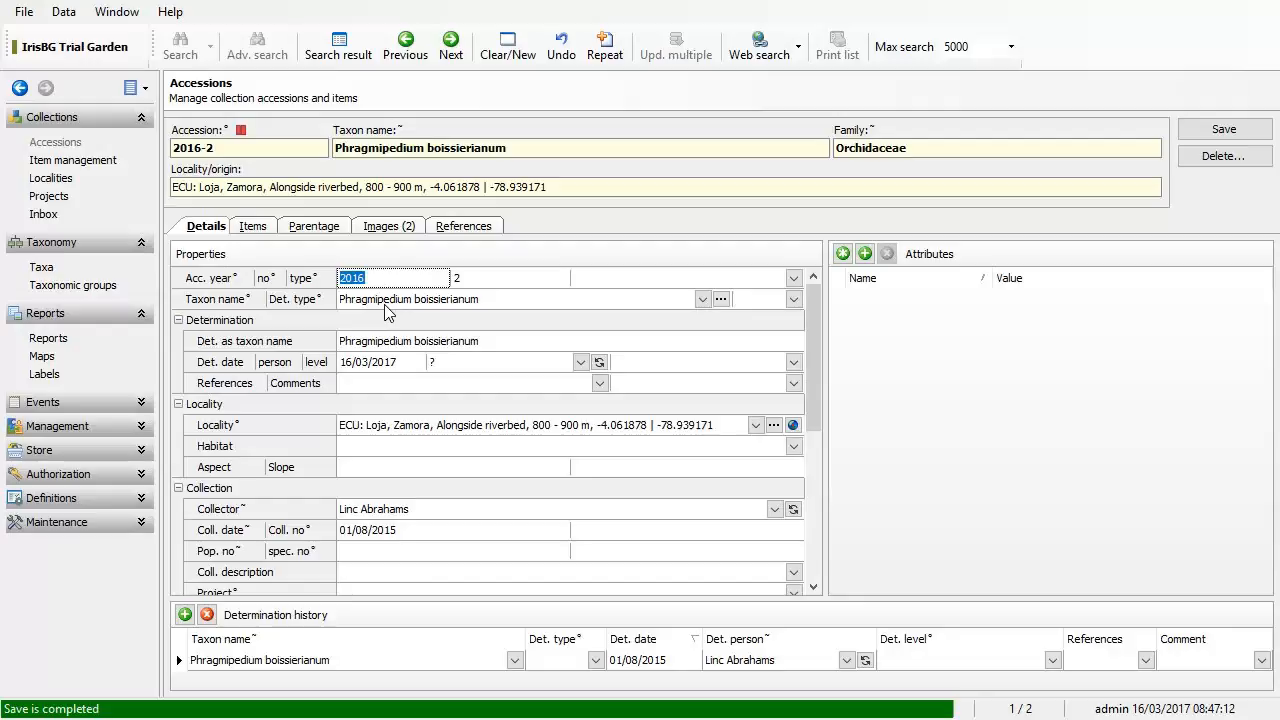
{"action": "left_click", "coordinate": [220, 150]}
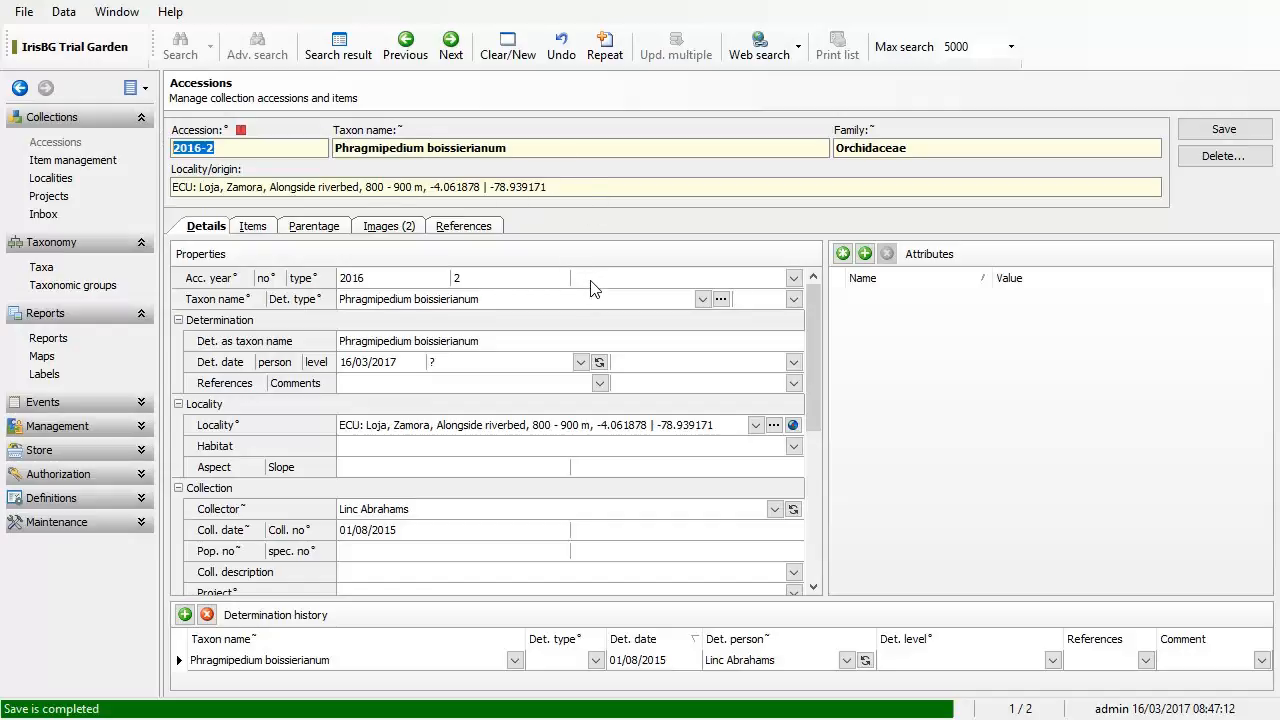
{"action": "left_click", "coordinate": [212, 148]}
{"action": "left_click", "coordinate": [597, 151]}
{"action": "type", "text": ".00"}
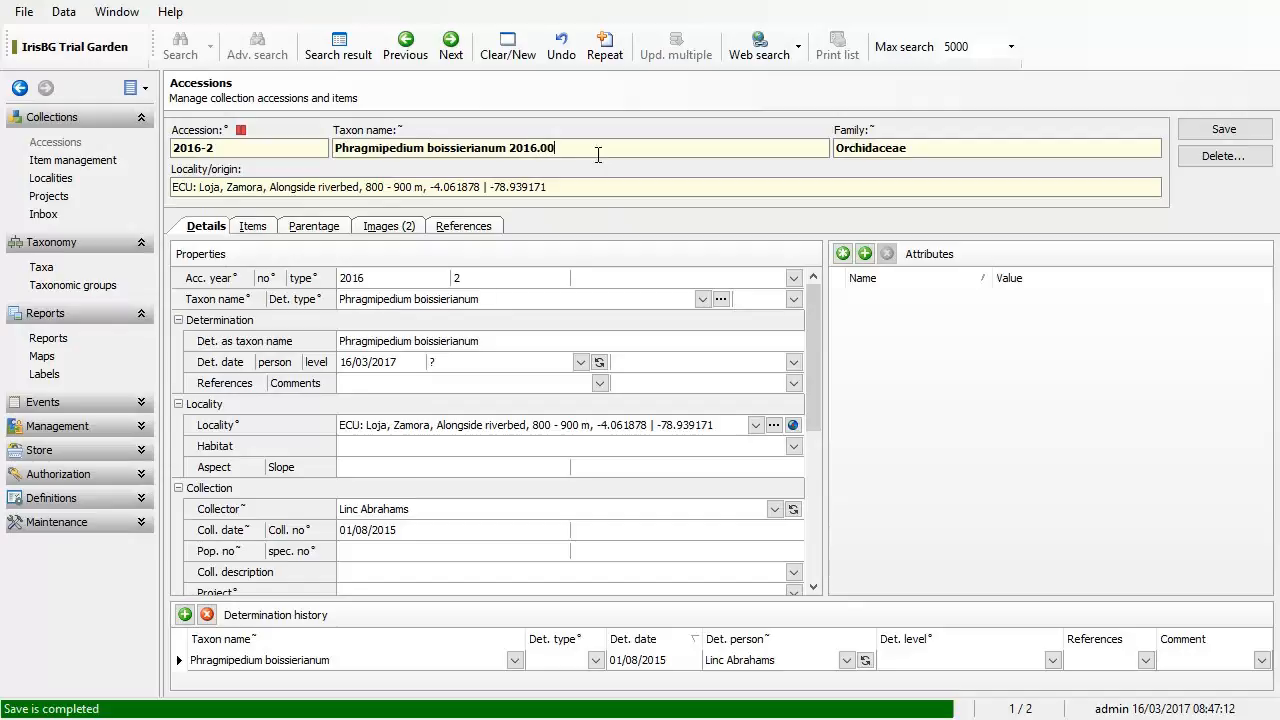
{"action": "type", "text": "021"}
{"action": "key", "text": "ctrl+shift+Left"}
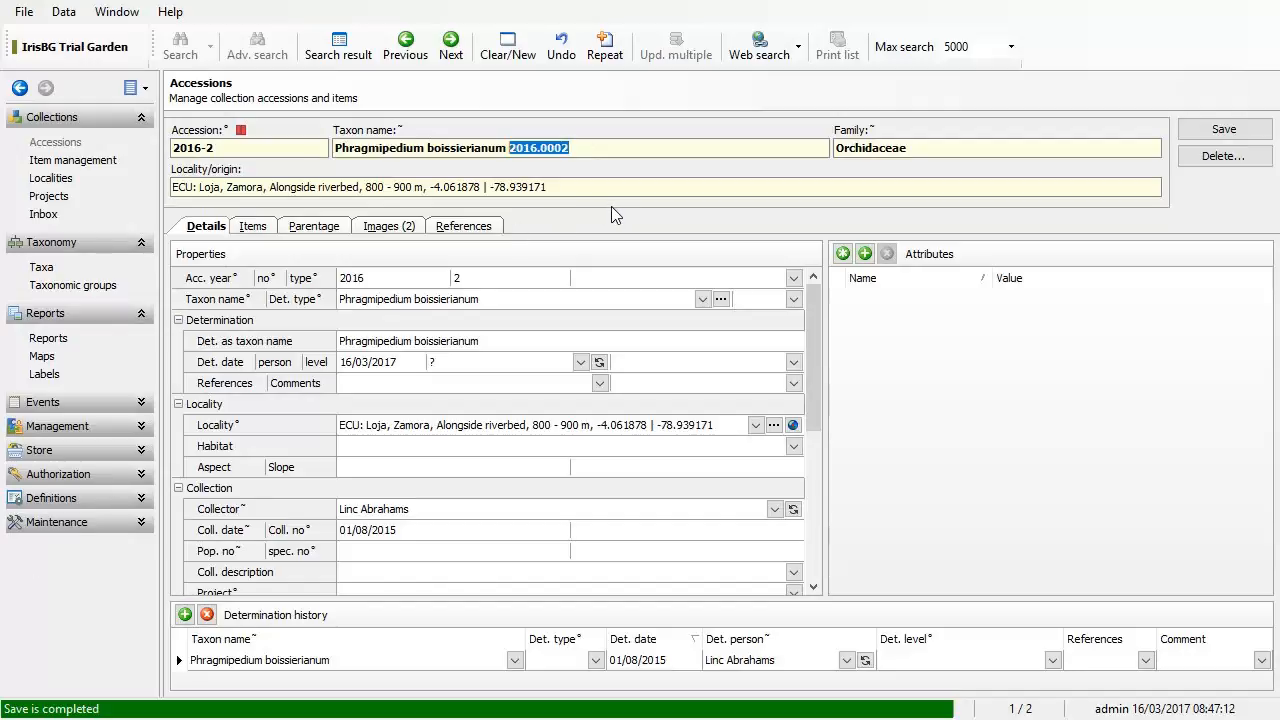
{"action": "key", "text": "shift+Left"}
{"action": "key", "text": "Delete"}
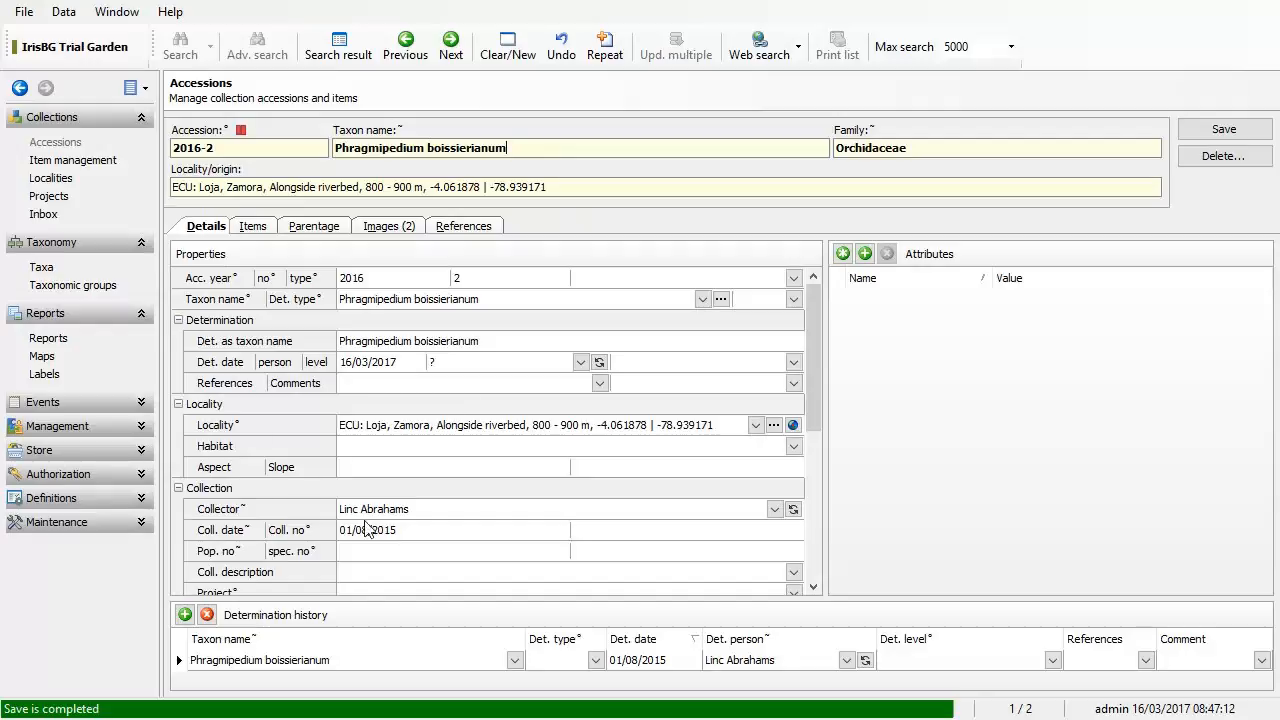
{"action": "scroll", "coordinate": [405, 540], "scroll_direction": "down", "scroll_amount": 1}
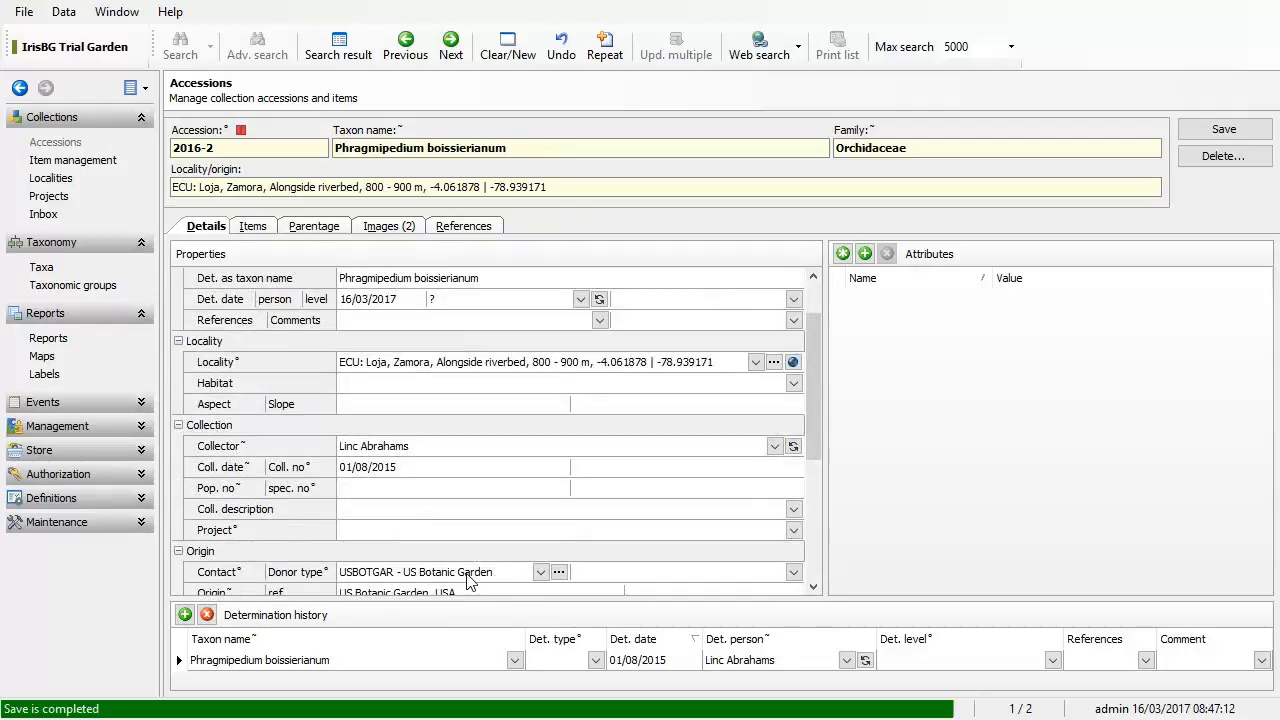
{"action": "scroll", "coordinate": [470, 575], "scroll_direction": "up", "scroll_amount": 1}
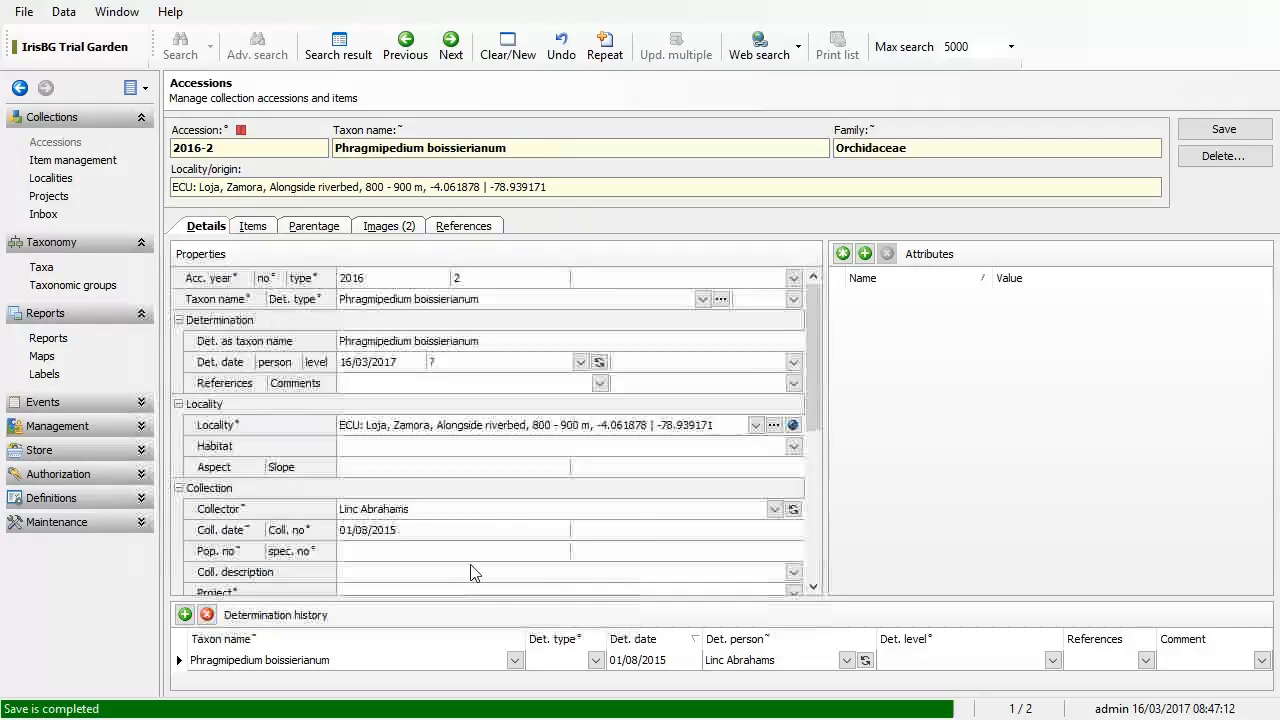
Step: Set the accession's number of specimens to 2 on the Details page
{"action": "left_click", "coordinate": [258, 230]}
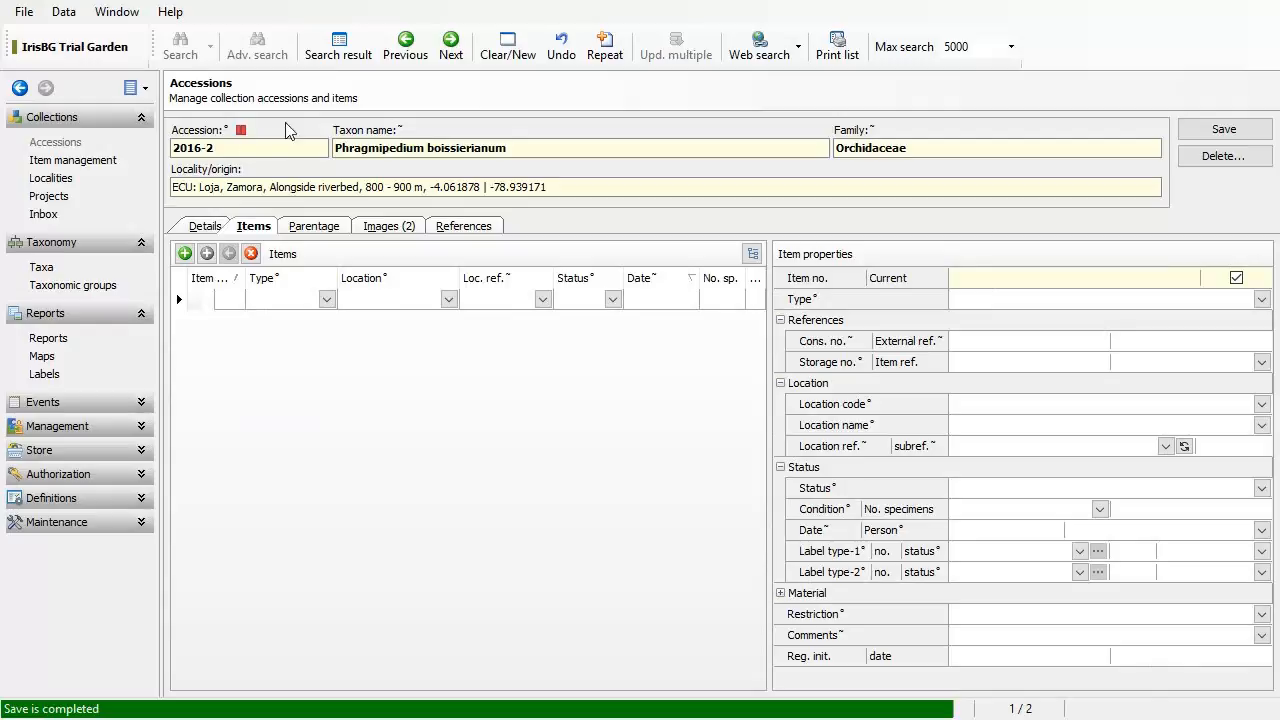
{"action": "left_click", "coordinate": [206, 227]}
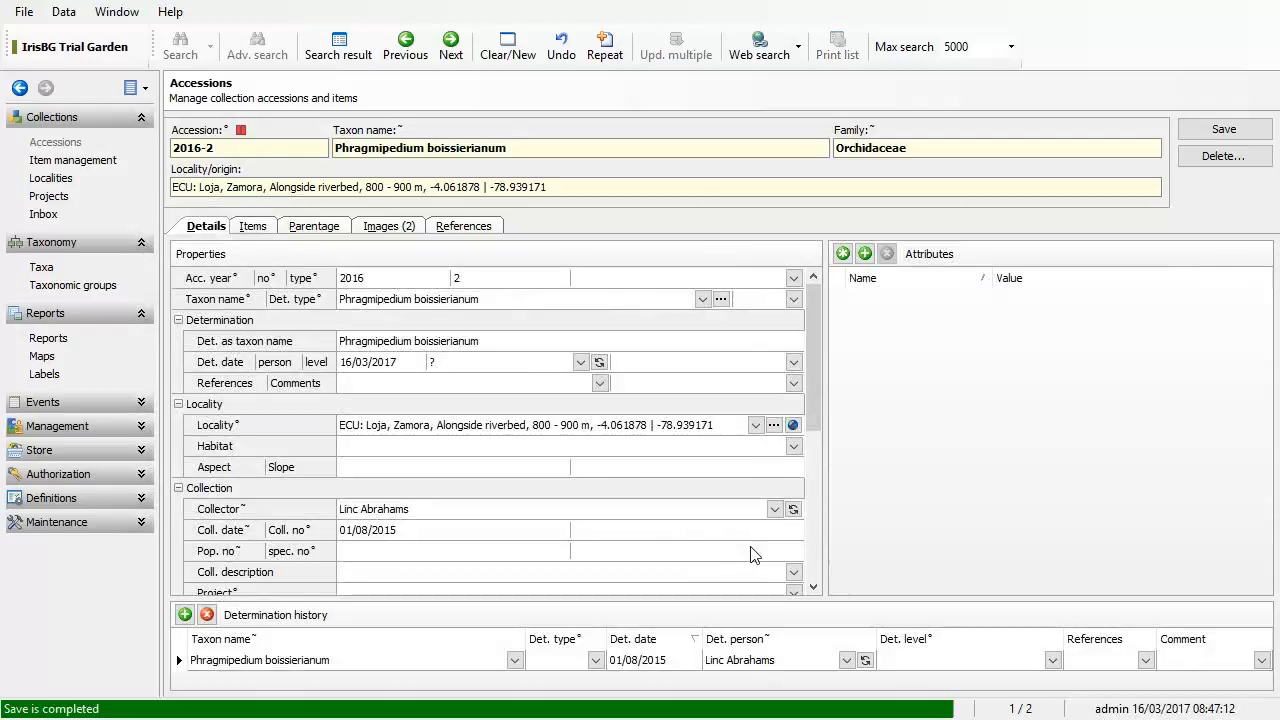
{"action": "scroll", "coordinate": [760, 542], "scroll_direction": "down", "scroll_amount": 2}
{"action": "scroll", "coordinate": [730, 537], "scroll_direction": "down", "scroll_amount": 2}
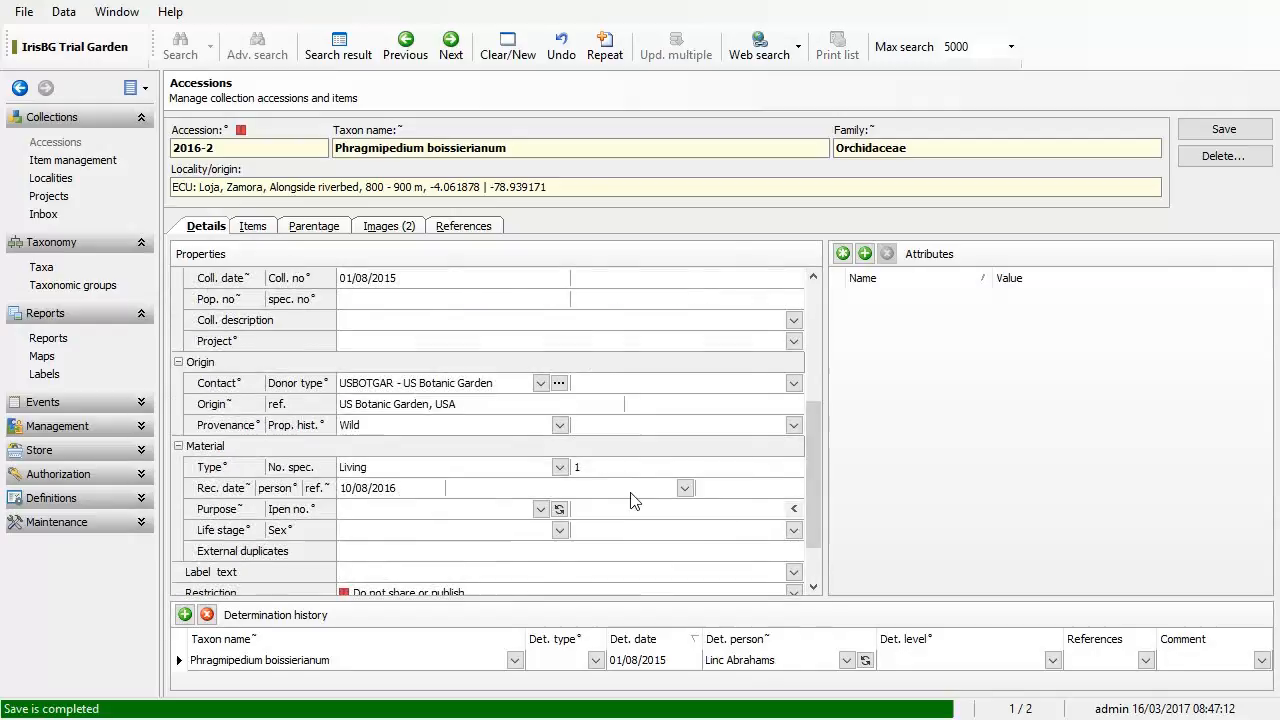
{"action": "left_click", "coordinate": [615, 467]}
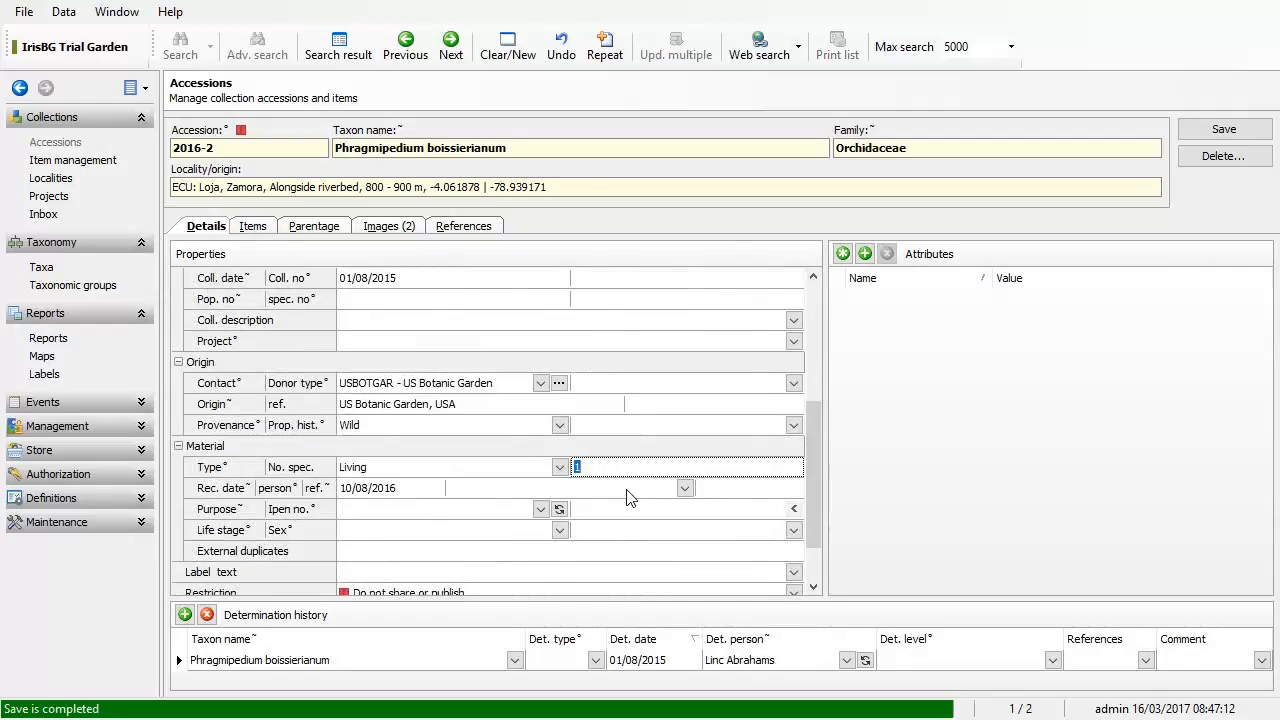
{"action": "type", "text": "2"}
{"action": "key", "text": "Tab"}
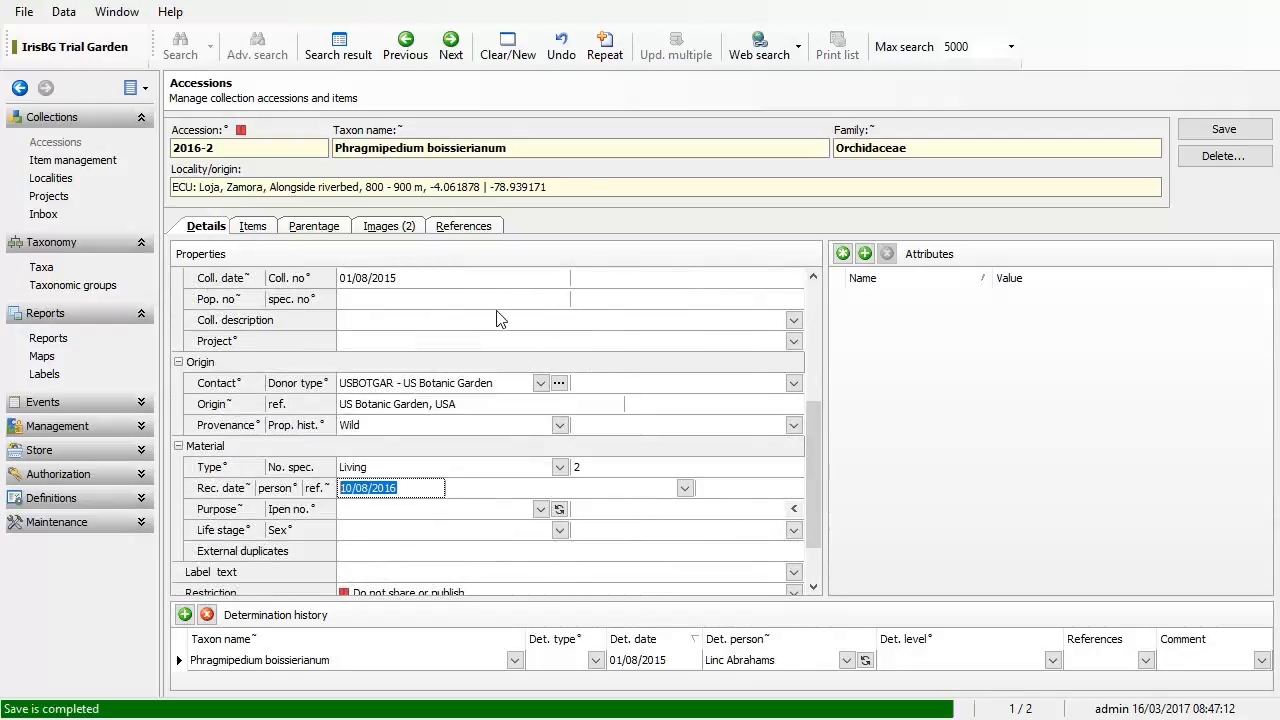
{"action": "left_click_drag", "start_coordinate": [817, 403], "coordinate": [812, 334]}
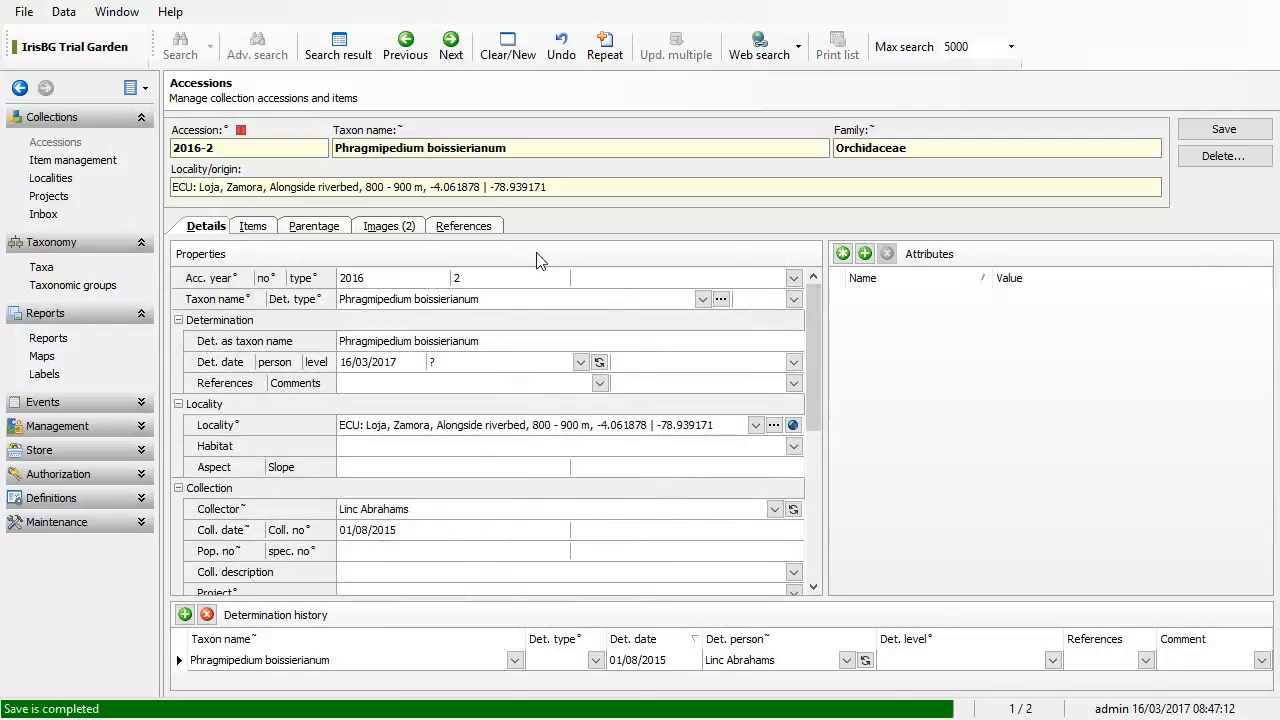
Step: Add an item of type Planting at Nursery 1 (NU1) with status Inspected
{"action": "left_click", "coordinate": [253, 227]}
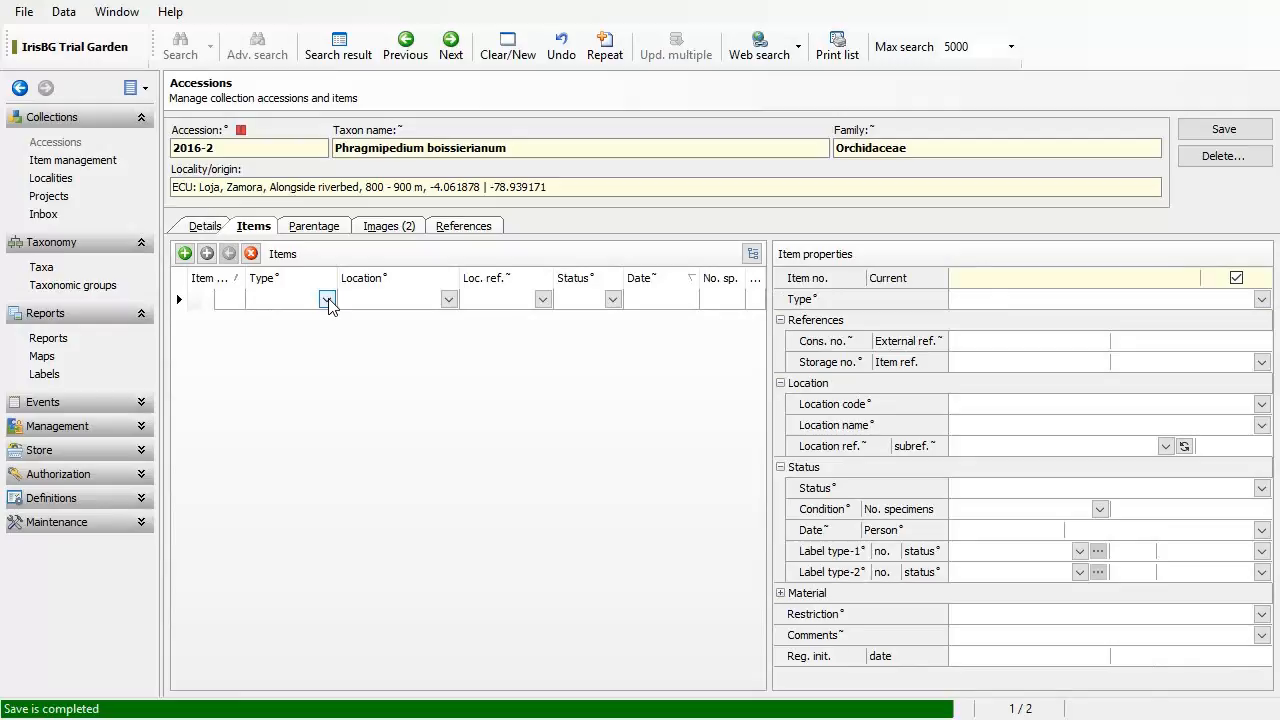
{"action": "left_click", "coordinate": [327, 300]}
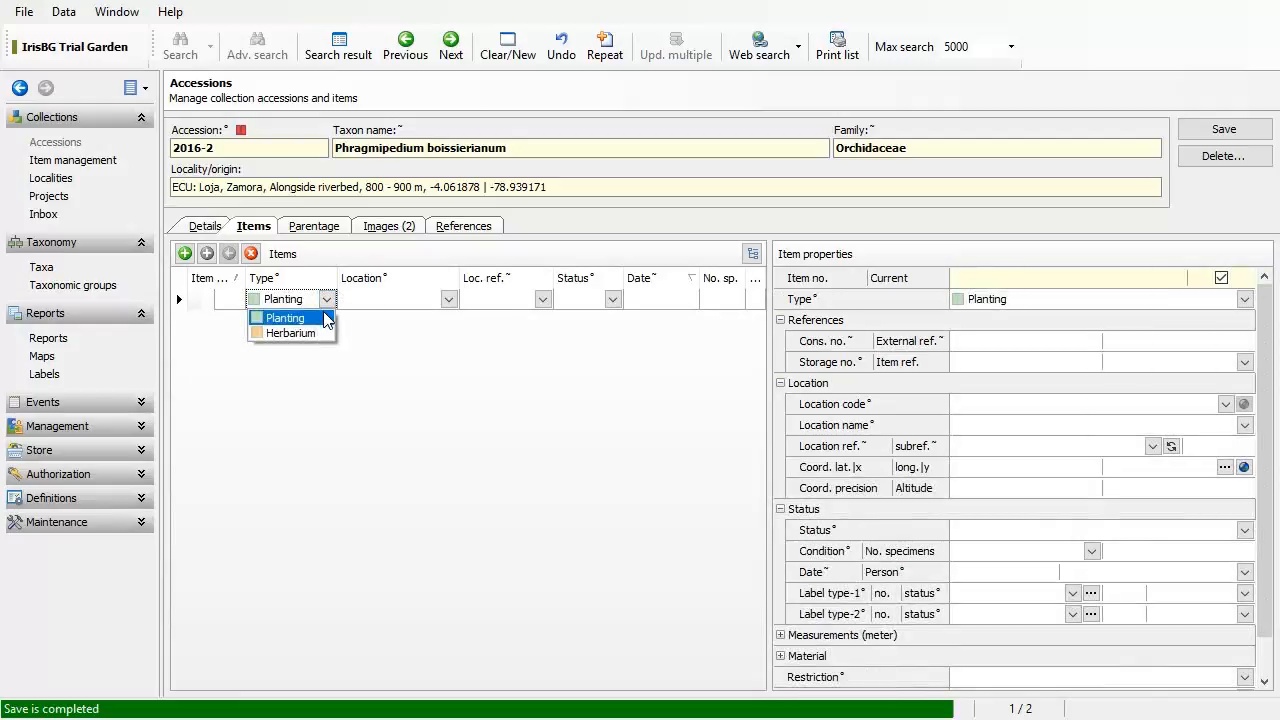
{"action": "left_click", "coordinate": [325, 317]}
{"action": "left_click", "coordinate": [448, 299]}
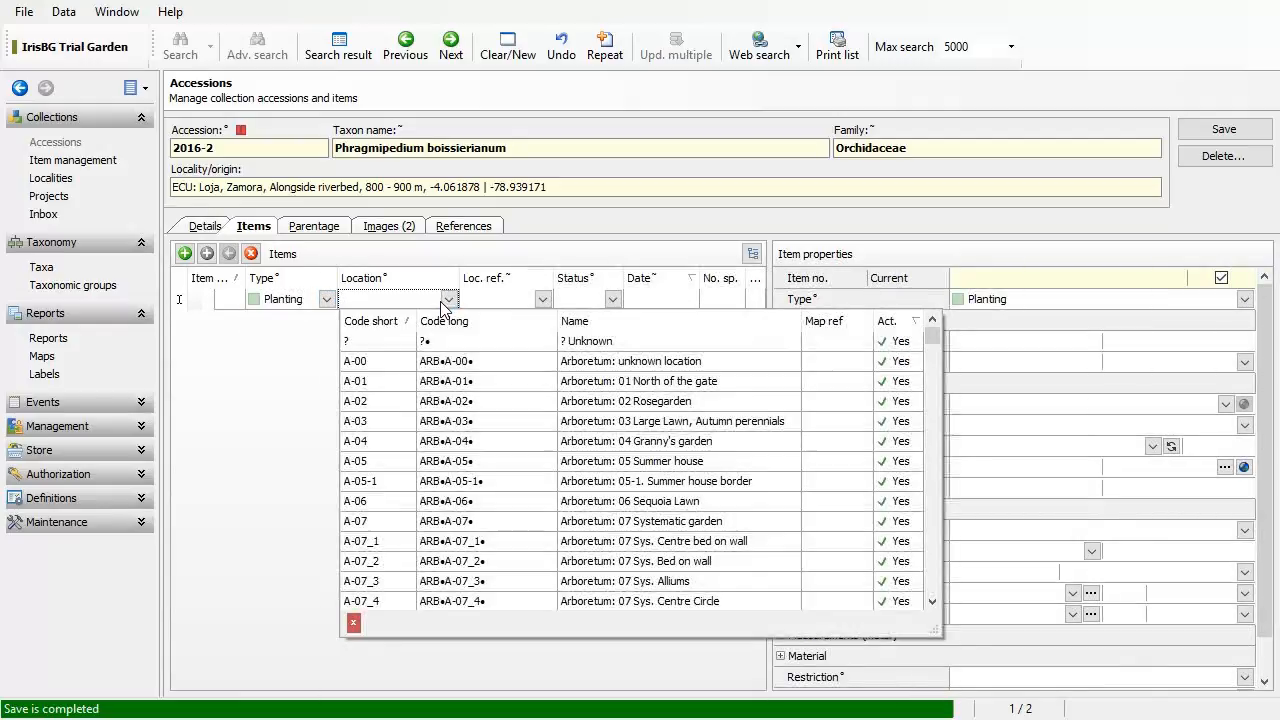
{"action": "type", "text": "NUR"}
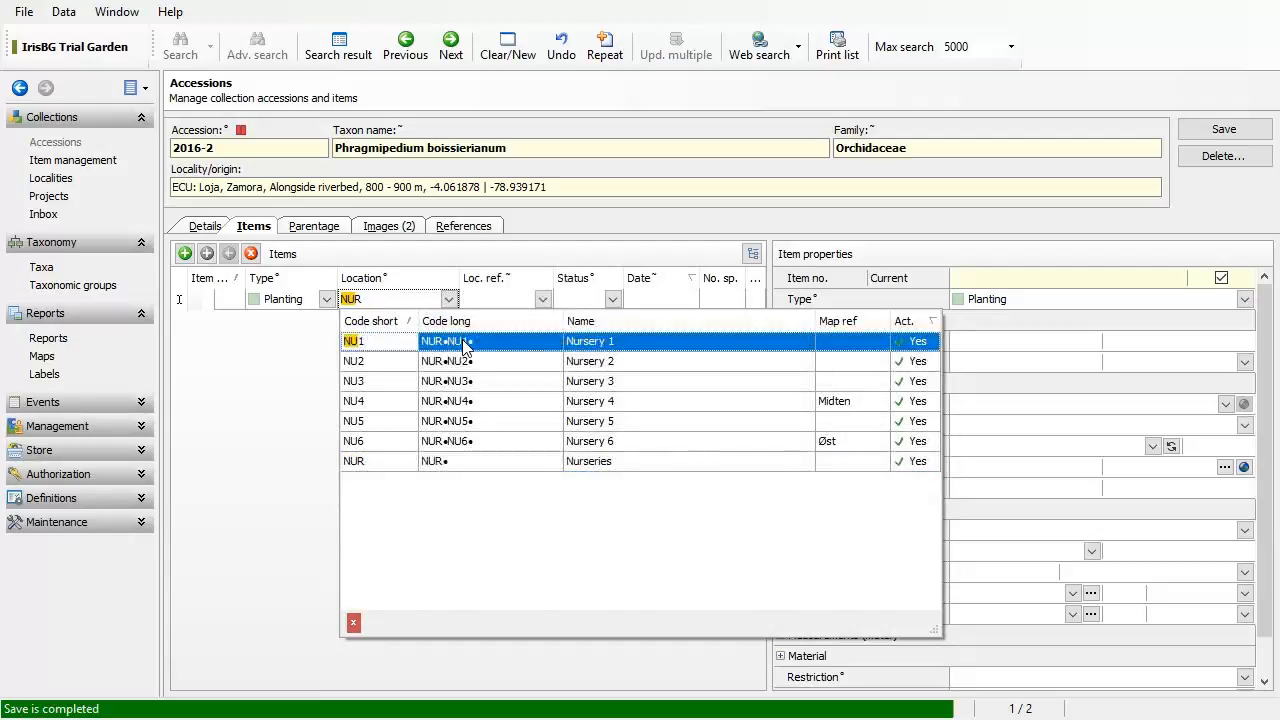
{"action": "left_click", "coordinate": [463, 346]}
{"action": "left_click", "coordinate": [585, 303]}
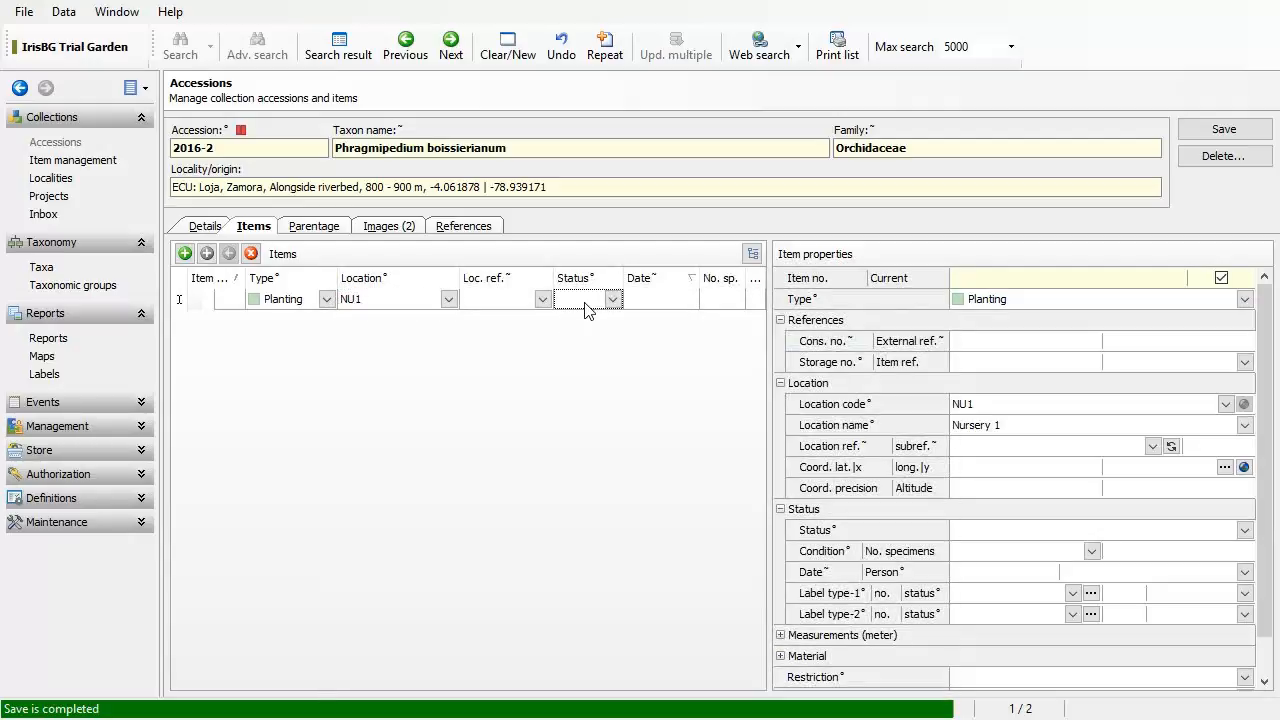
{"action": "type", "text": "Inspec..."}
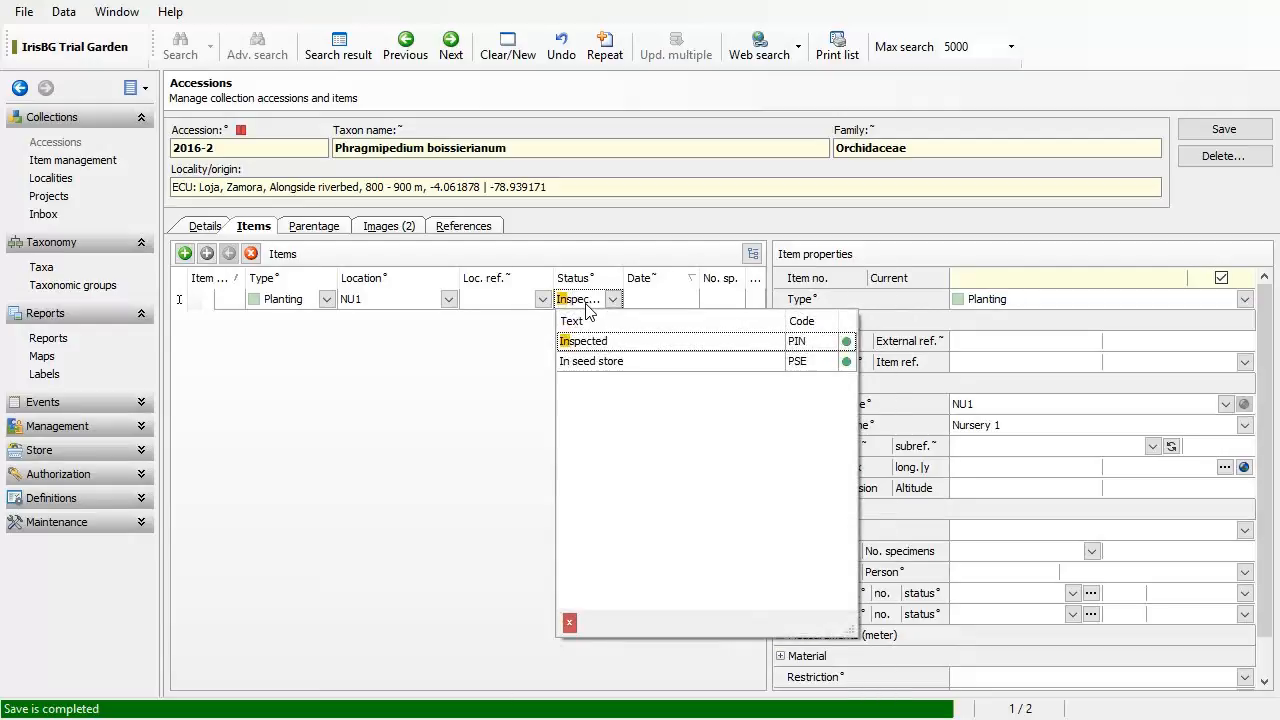
{"action": "left_click", "coordinate": [615, 345]}
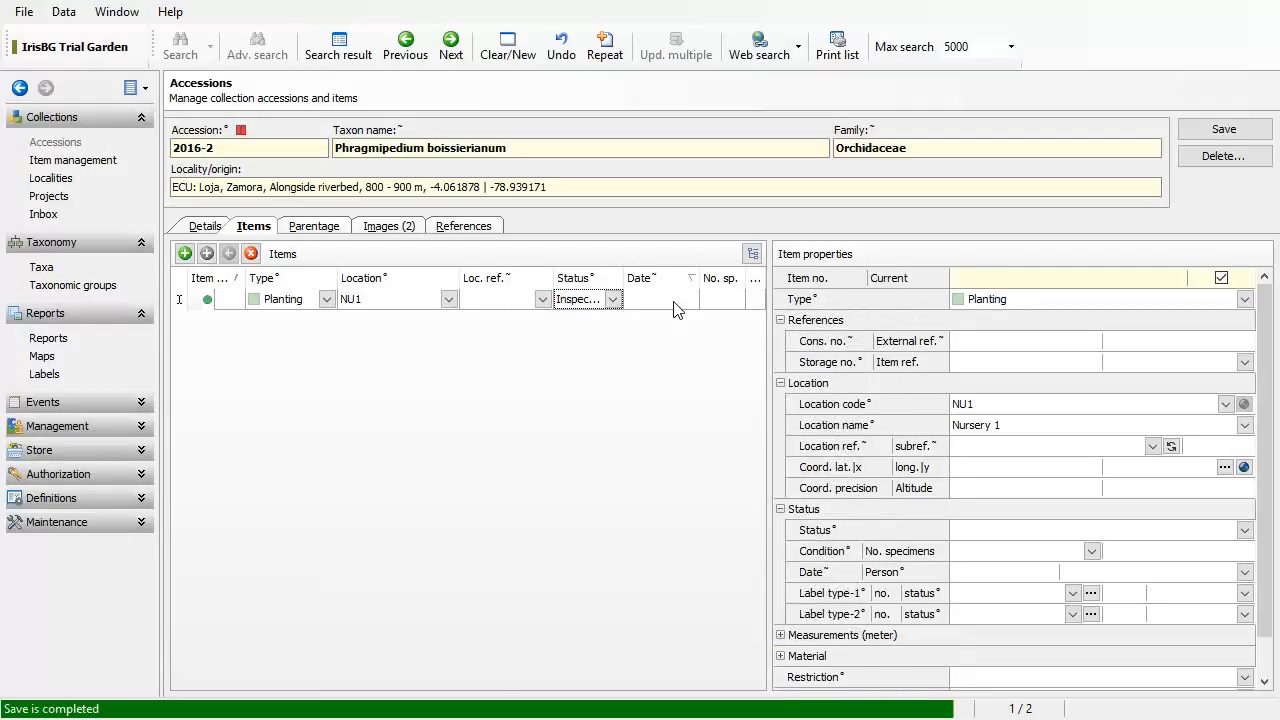
Step: Give the Planting item date 08/2016 and a specimen count of 1
{"action": "left_click", "coordinate": [674, 300]}
{"action": "type", "text": "08"}
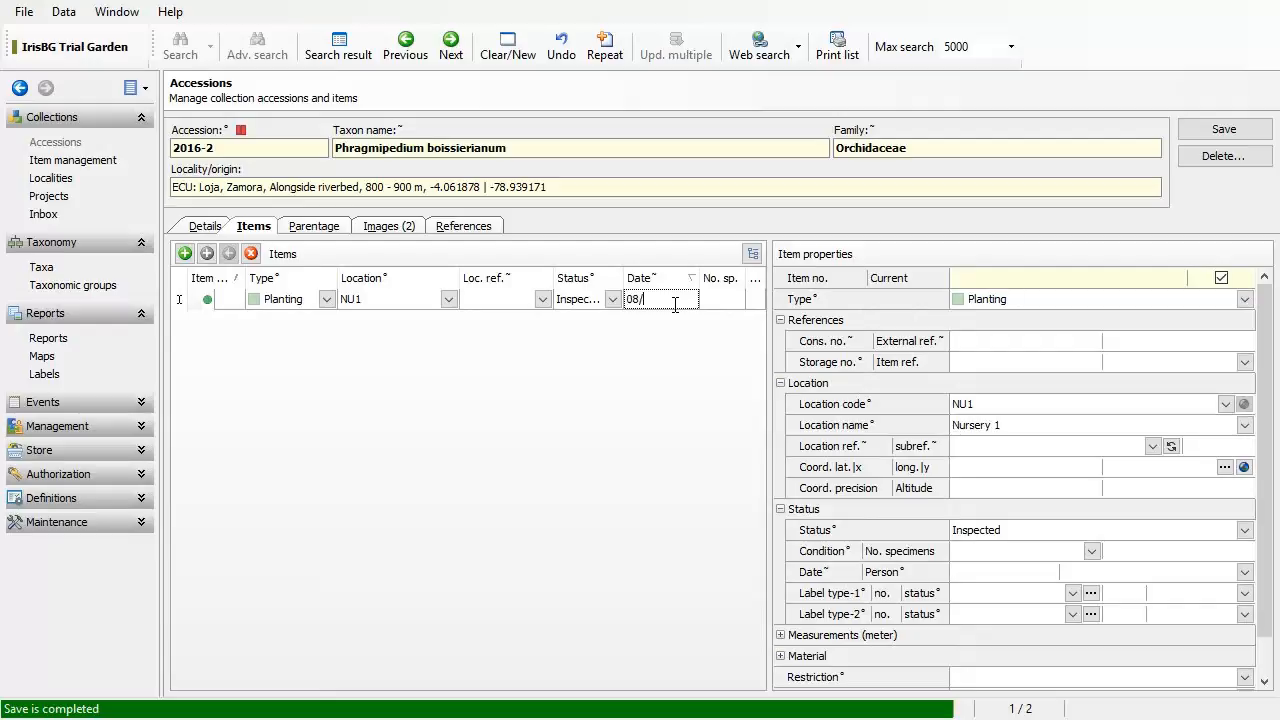
{"action": "type", "text": "/2016"}
{"action": "key", "text": "Tab"}
{"action": "type", "text": "2"}
{"action": "left_click", "coordinate": [712, 299]}
{"action": "type", "text": "1"}
{"action": "left_click", "coordinate": [185, 253]}
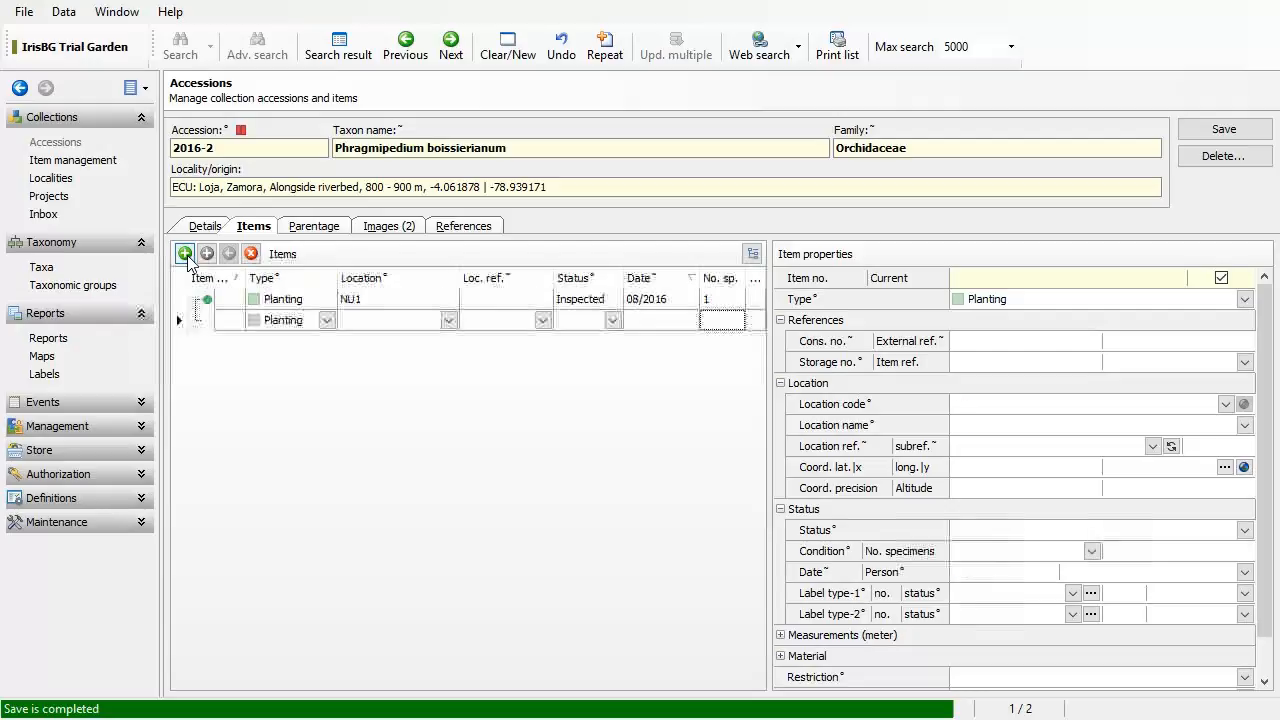
{"action": "left_click", "coordinate": [448, 320]}
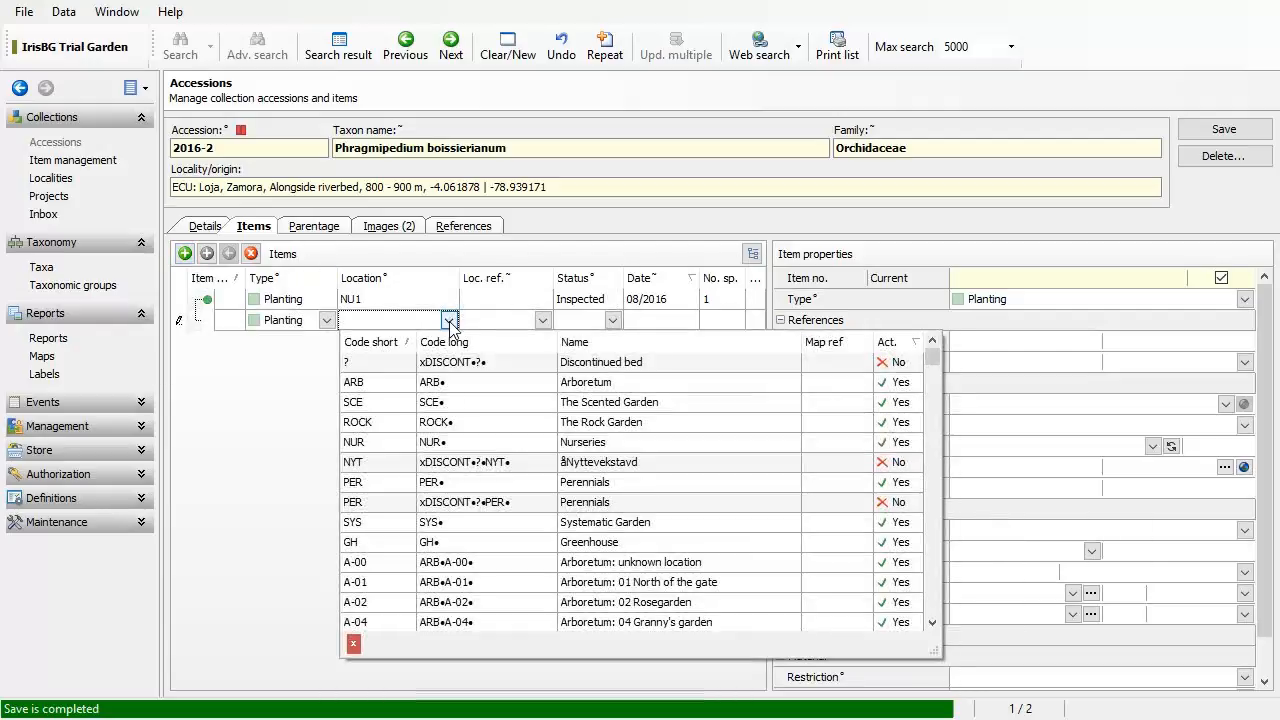
{"action": "type", "text": "NU1"}
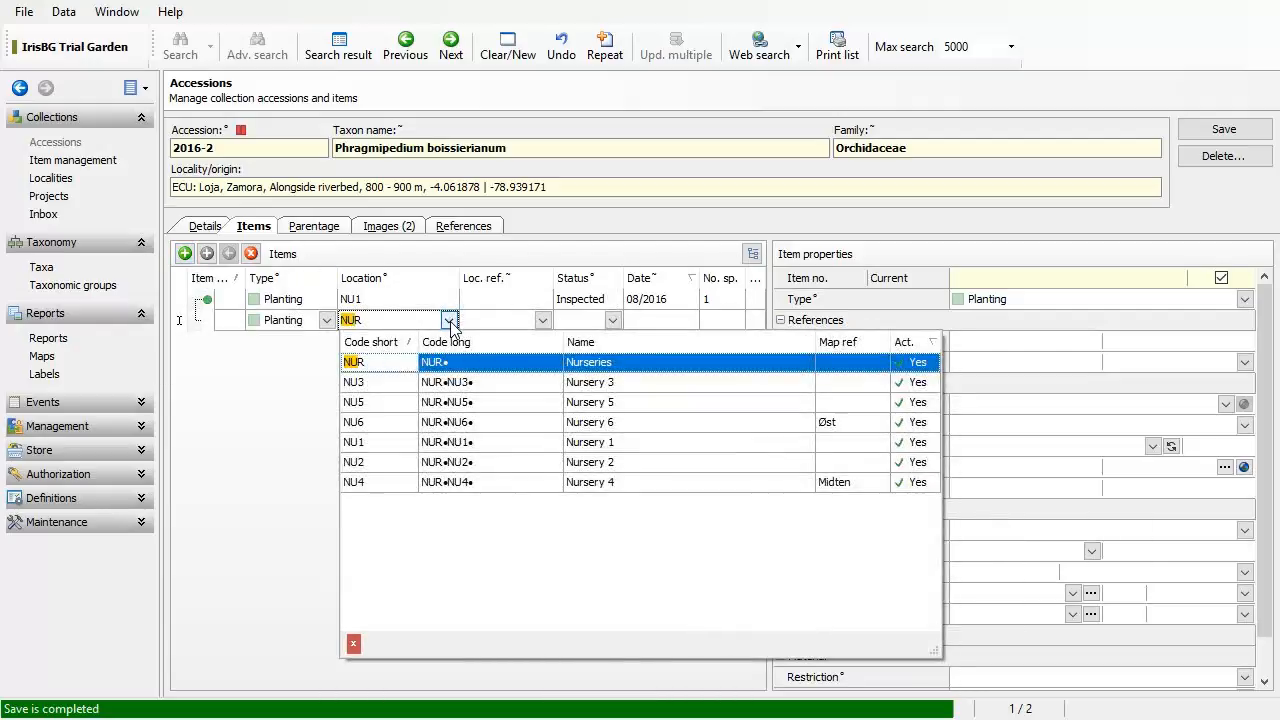
{"action": "key", "text": "Return"}
{"action": "left_click", "coordinate": [605, 324]}
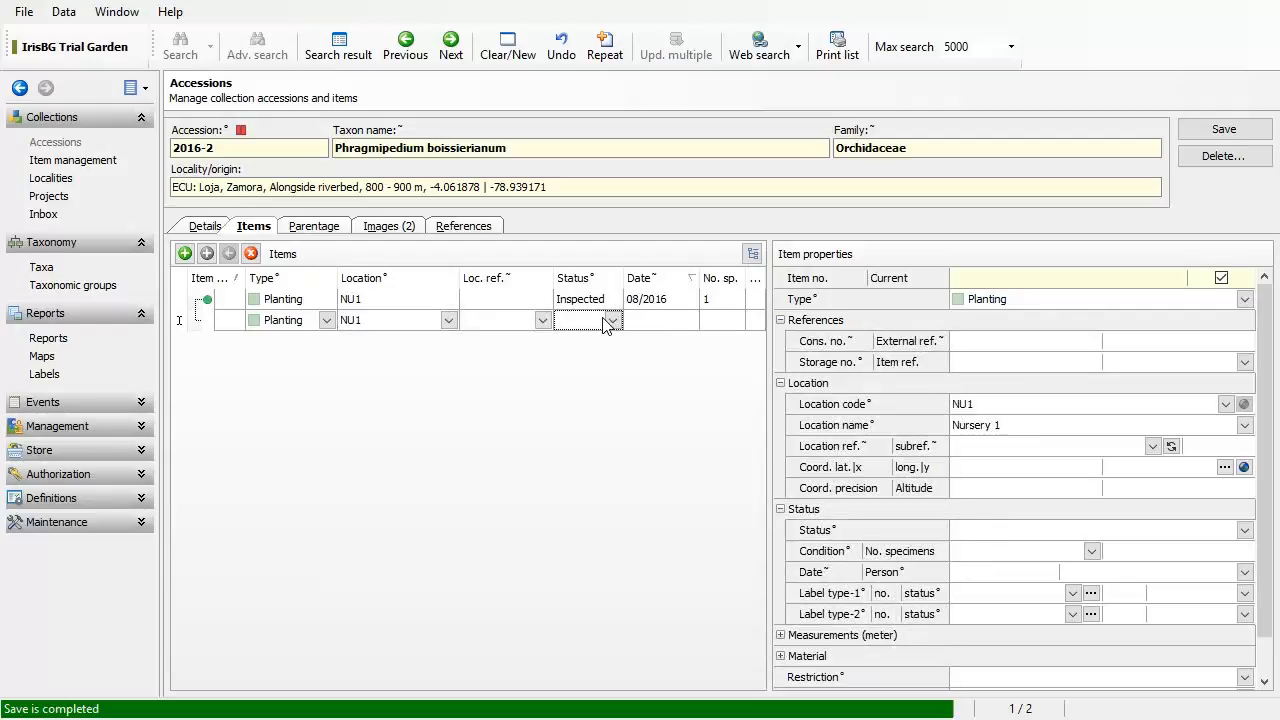
{"action": "type", "text": "ins"}
{"action": "key", "text": "Return"}
{"action": "left_click", "coordinate": [657, 322]}
{"action": "type", "text": "08/2016"}
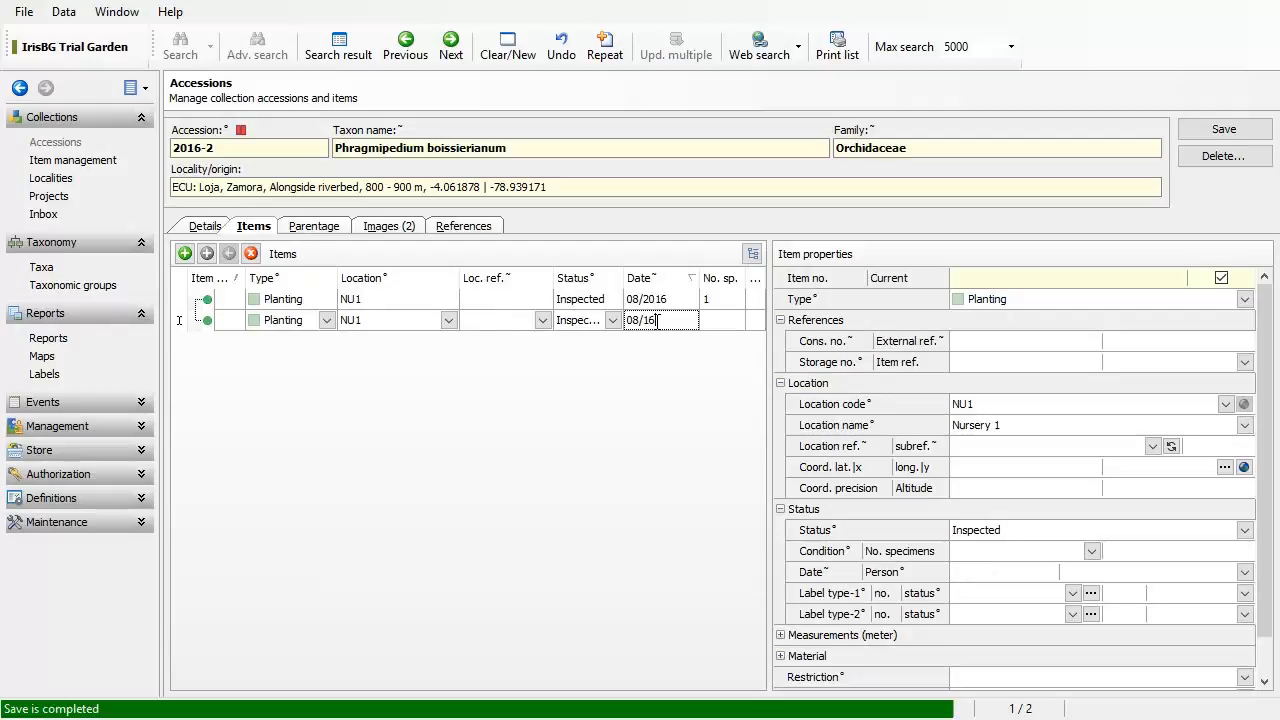
{"action": "key", "text": "Tab"}
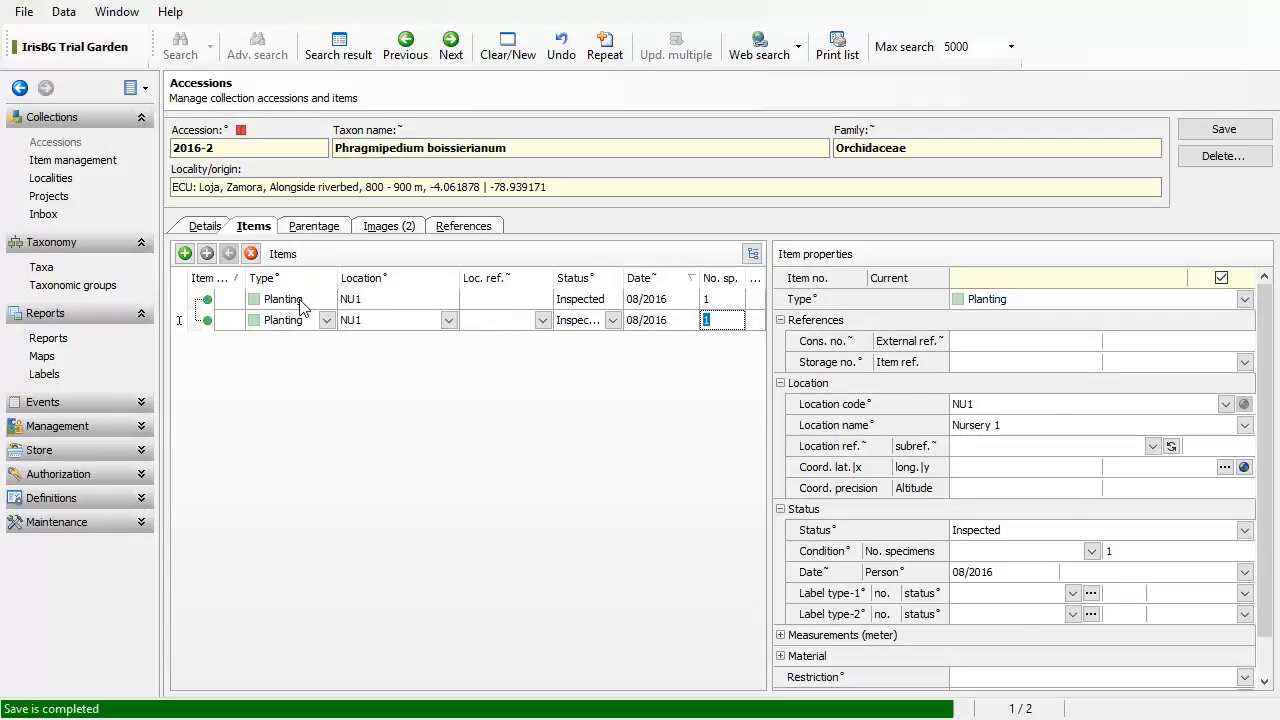
{"action": "left_click", "coordinate": [370, 299]}
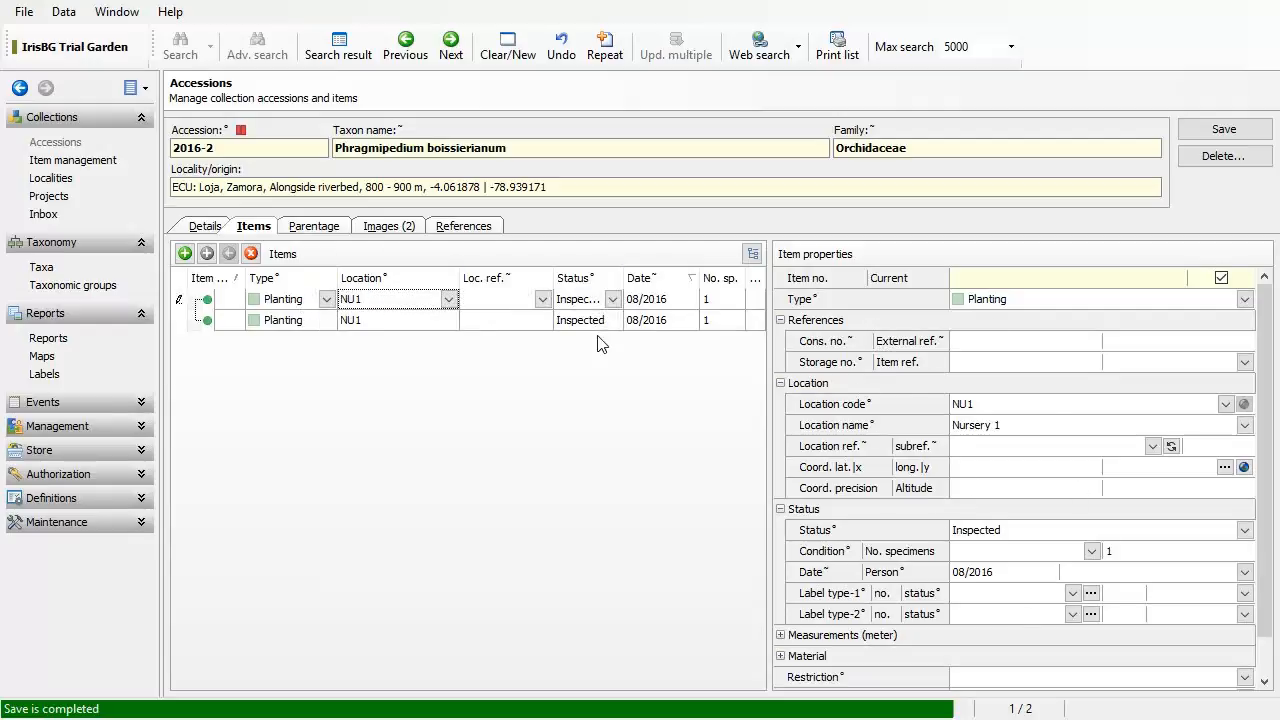
{"action": "left_click", "coordinate": [482, 322]}
{"action": "left_click", "coordinate": [493, 299]}
{"action": "left_click", "coordinate": [502, 320]}
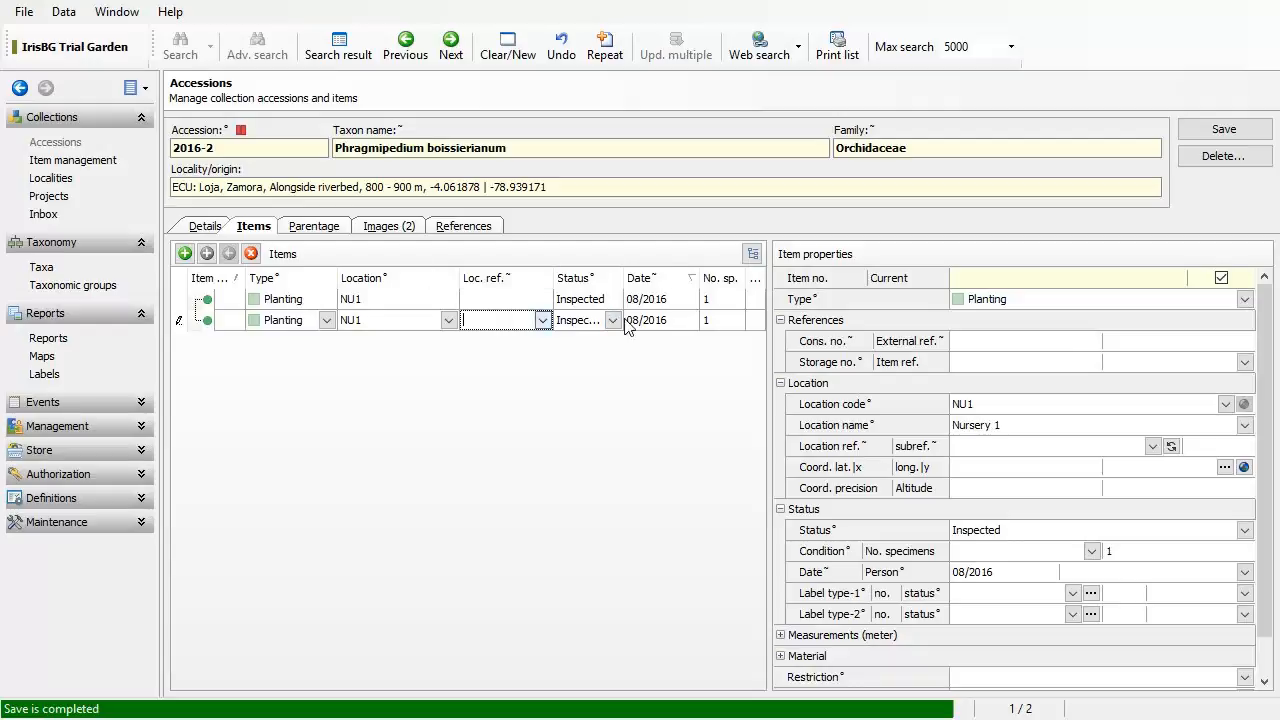
Step: Save items 2016-2/1 and 2016-2/2, check their location rows, then go to References
{"action": "left_click", "coordinate": [1201, 138]}
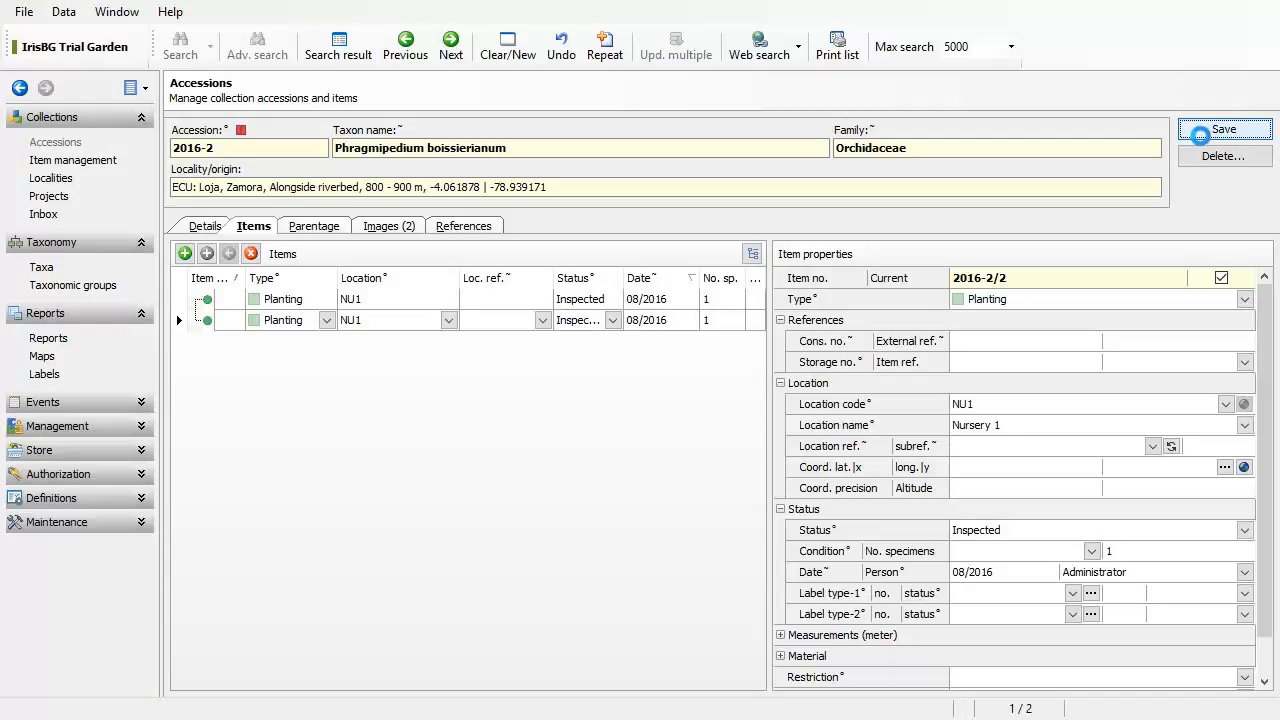
{"action": "left_click", "coordinate": [437, 300]}
{"action": "left_click", "coordinate": [445, 320]}
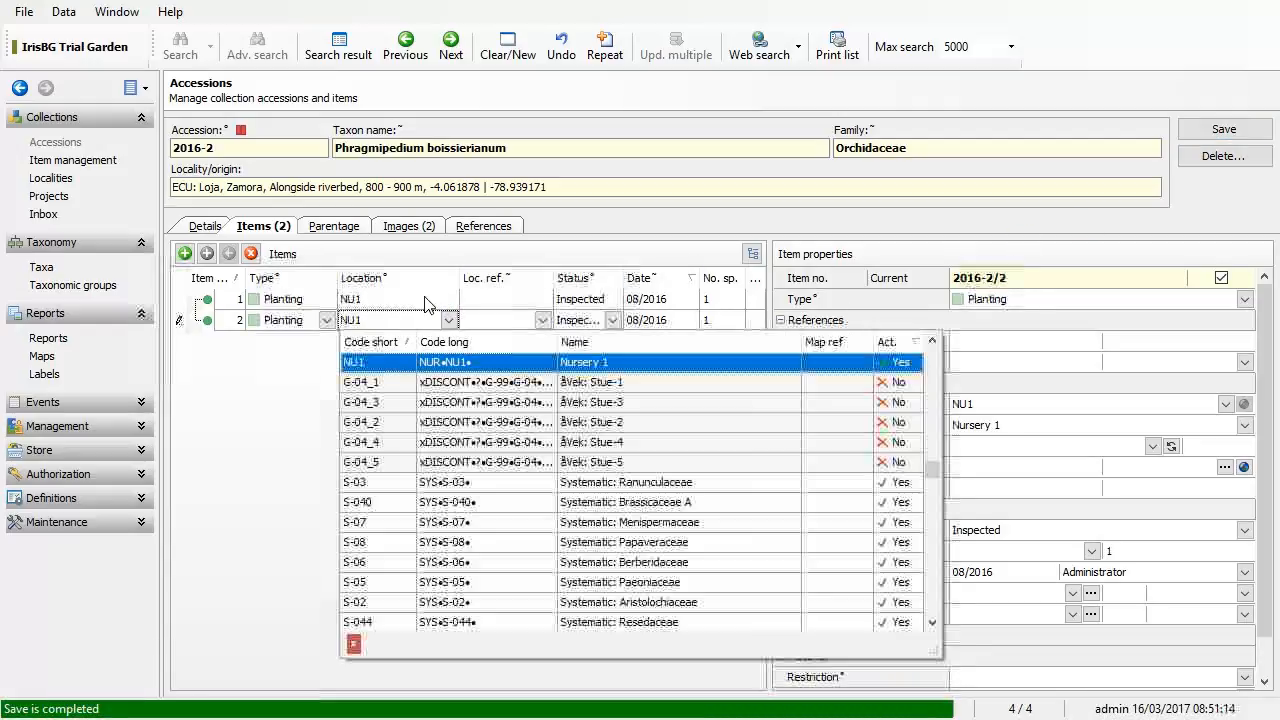
{"action": "left_click", "coordinate": [425, 295]}
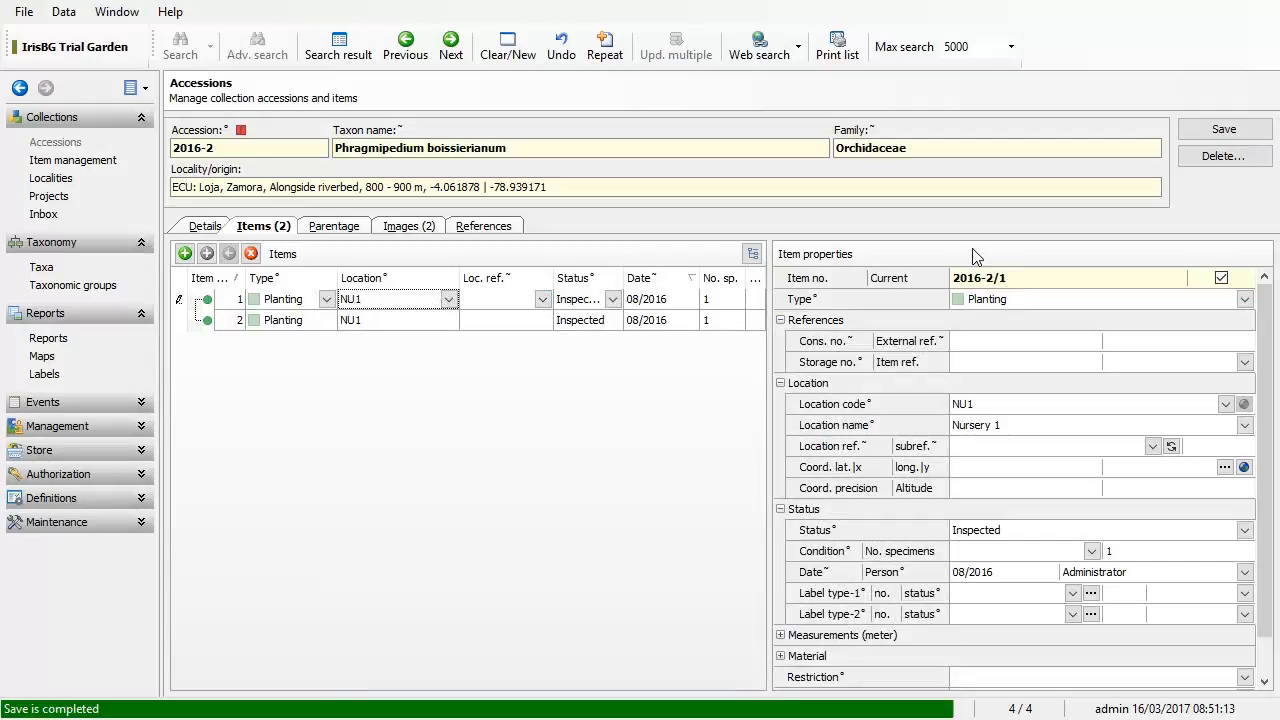
{"action": "left_click", "coordinate": [480, 321]}
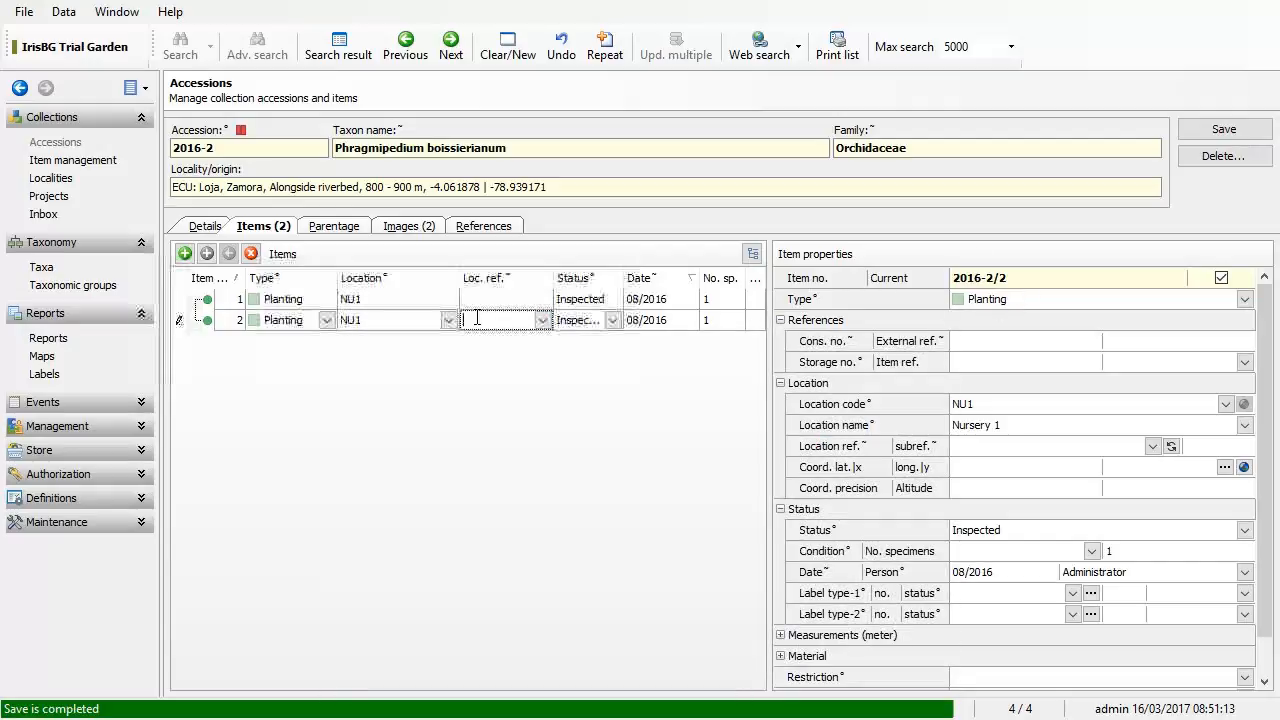
{"action": "left_click", "coordinate": [996, 285]}
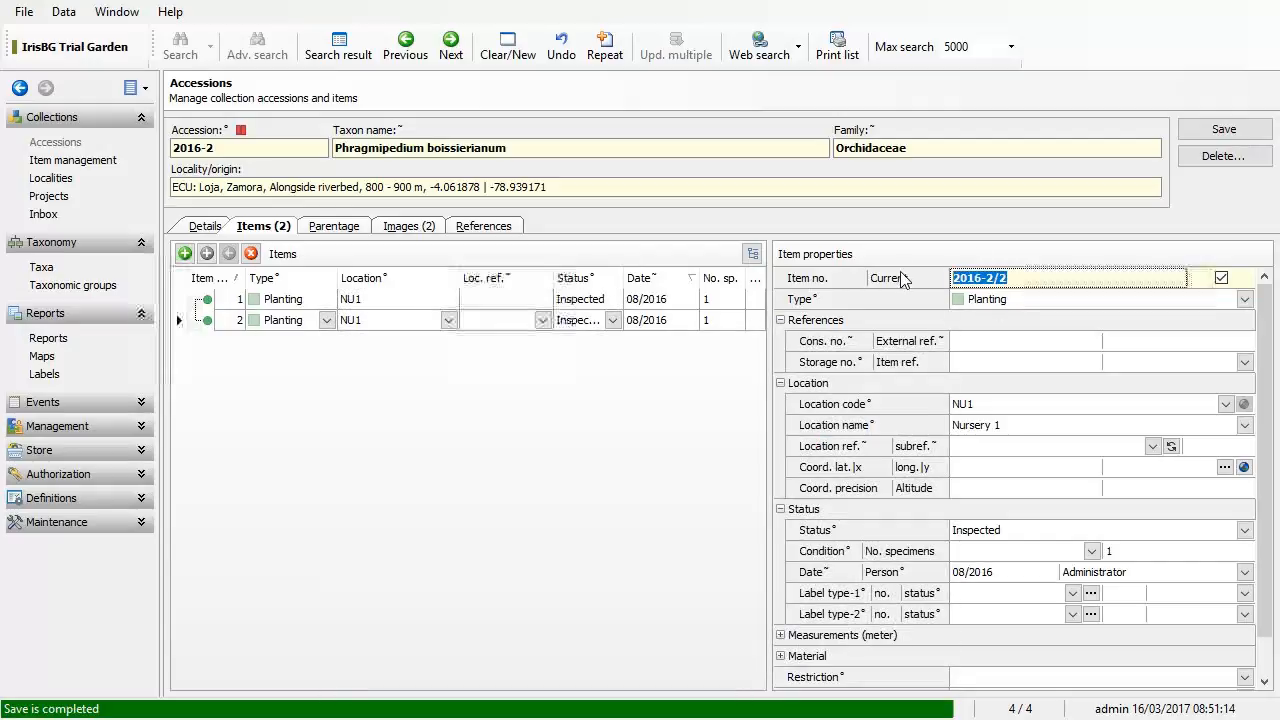
{"action": "left_click", "coordinate": [493, 305]}
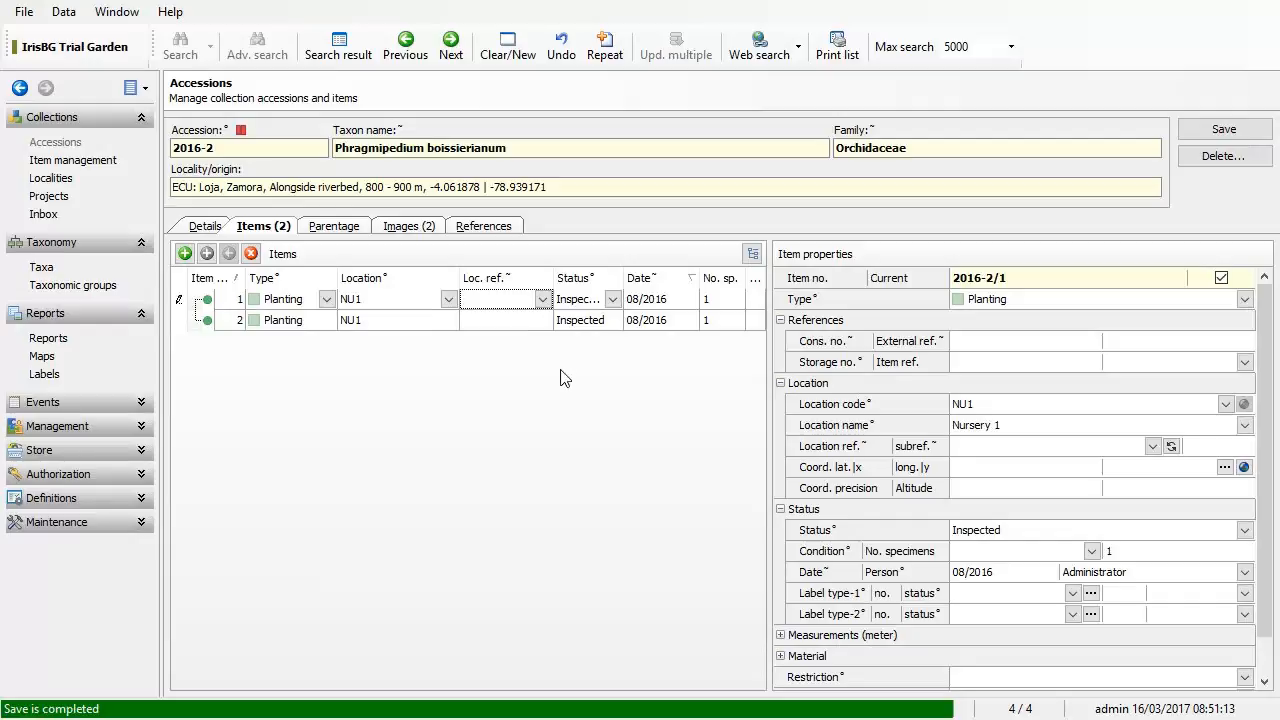
{"action": "left_click", "coordinate": [491, 230]}
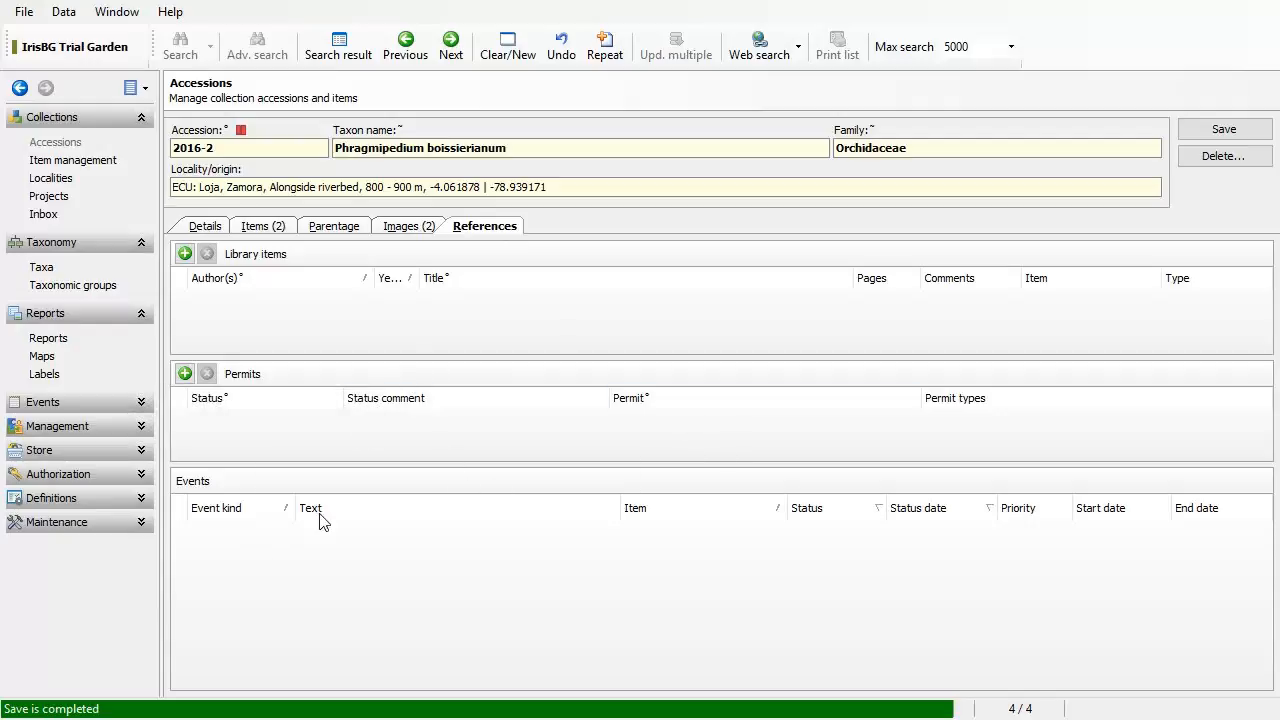
Step: Add a permit row with status 'Permit available' and check the empty permit lookup
{"action": "left_click", "coordinate": [185, 376]}
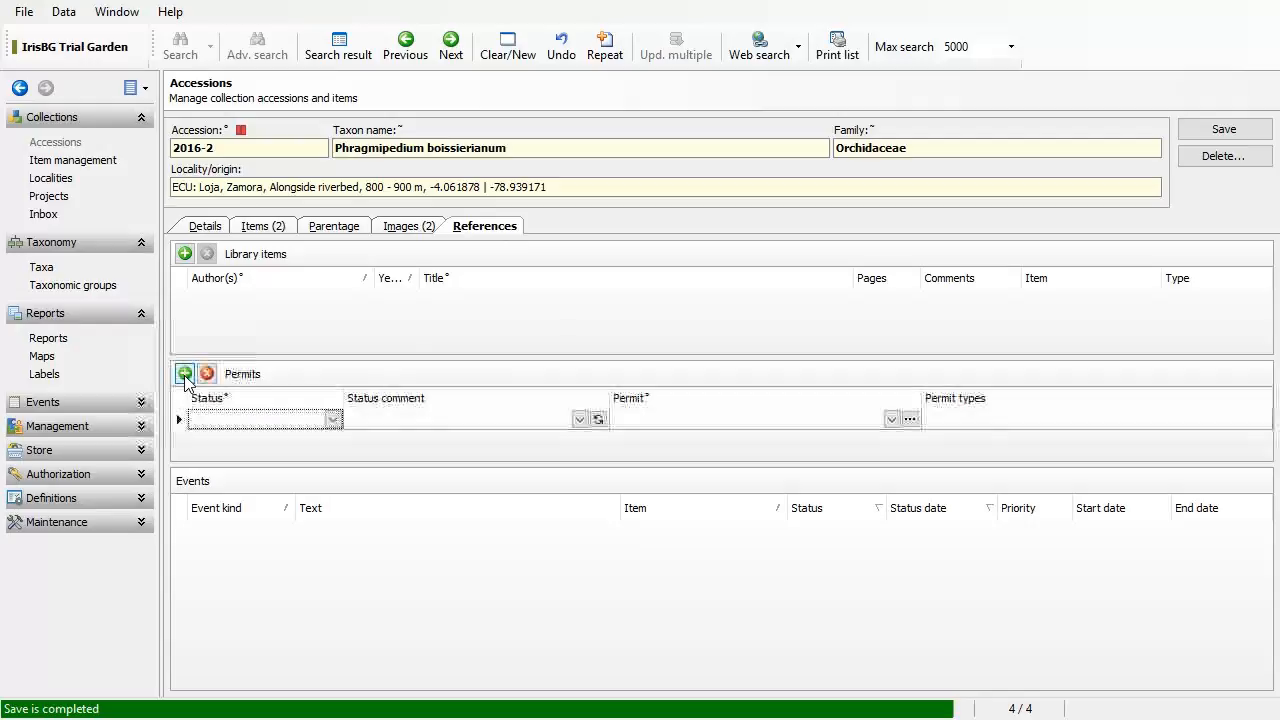
{"action": "left_click", "coordinate": [333, 420]}
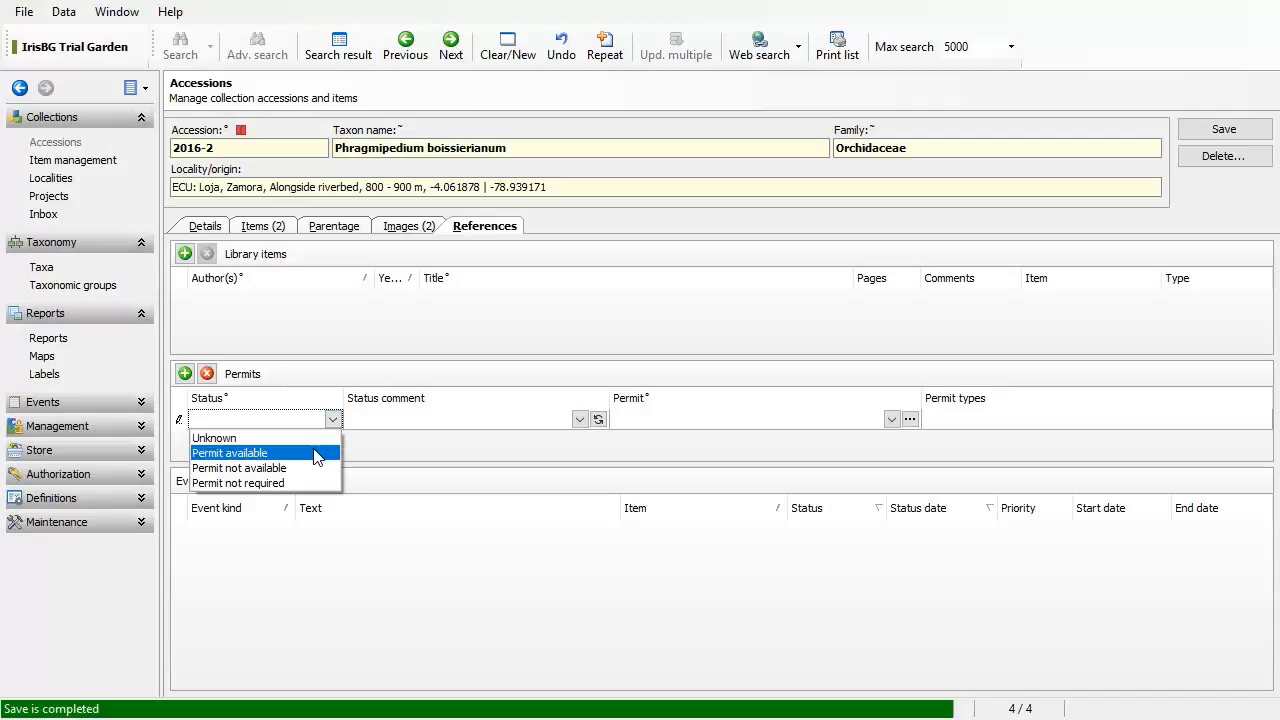
{"action": "left_click", "coordinate": [316, 455]}
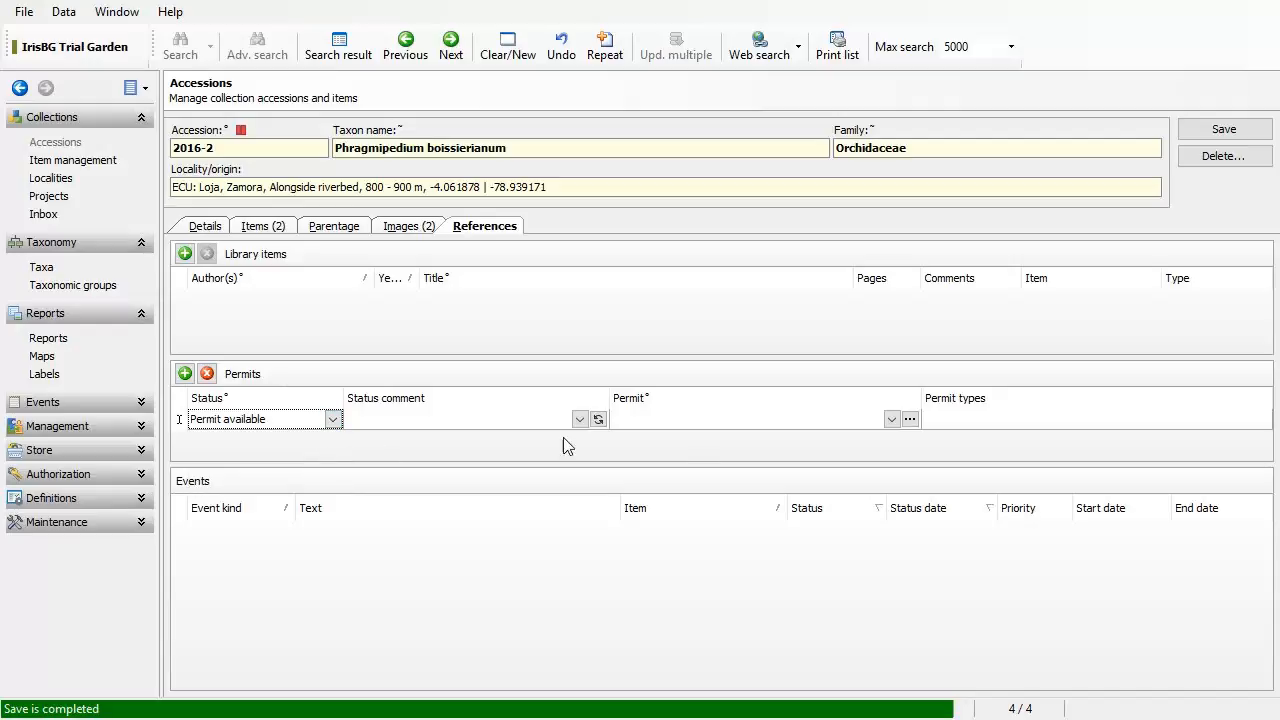
{"action": "left_click", "coordinate": [773, 423]}
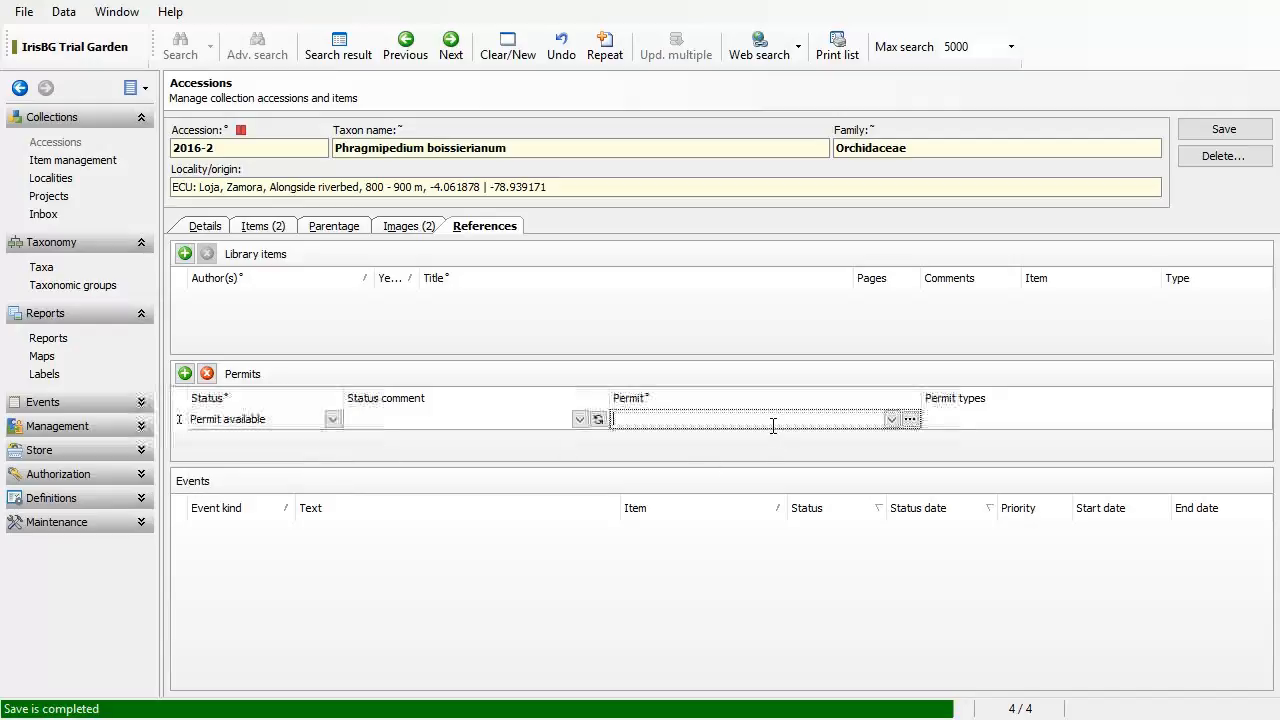
{"action": "left_click", "coordinate": [891, 420]}
{"action": "left_click", "coordinate": [891, 420]}
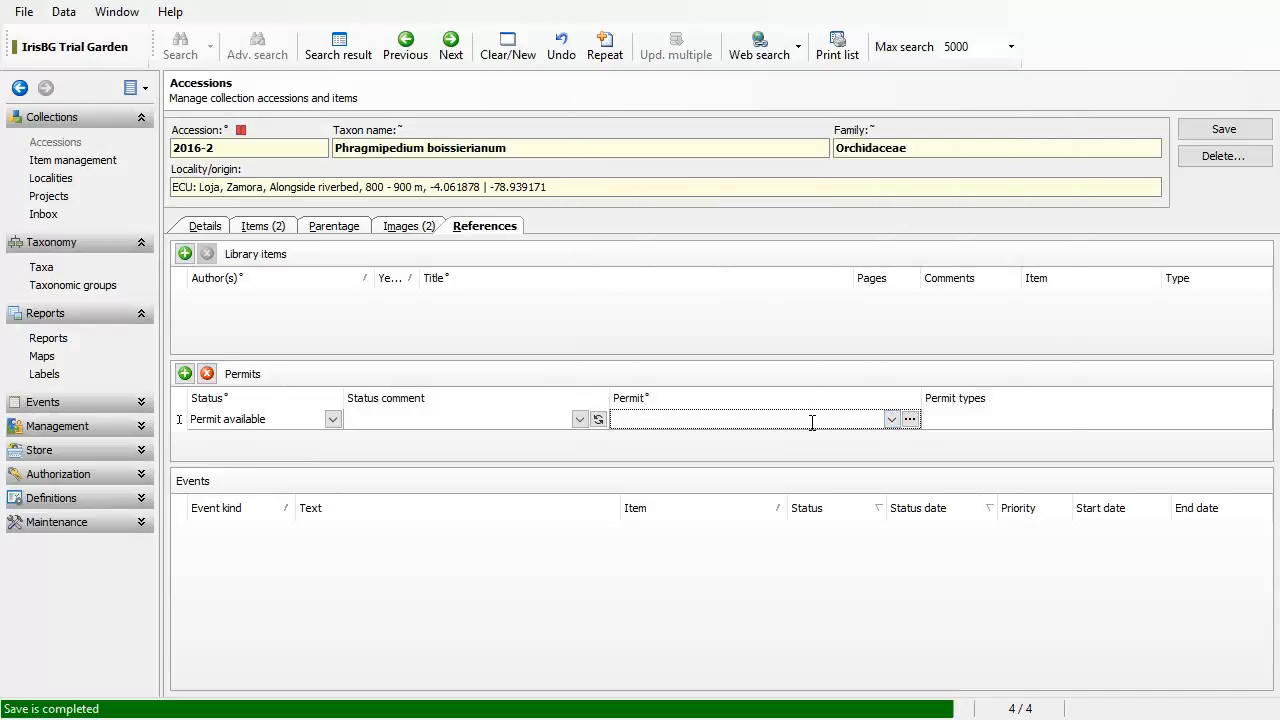
Step: Create a new permit issued by Equador National Parks, with country Ecuador
{"action": "left_click", "coordinate": [910, 420]}
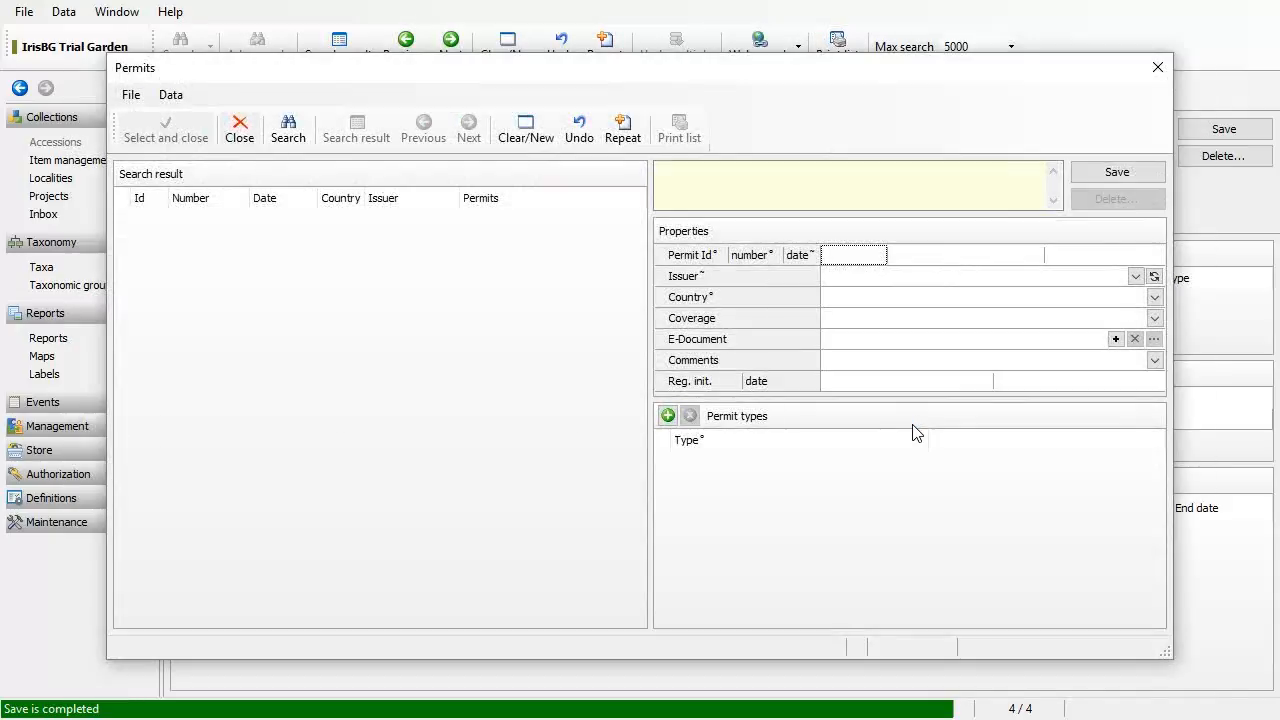
{"action": "left_click", "coordinate": [860, 277]}
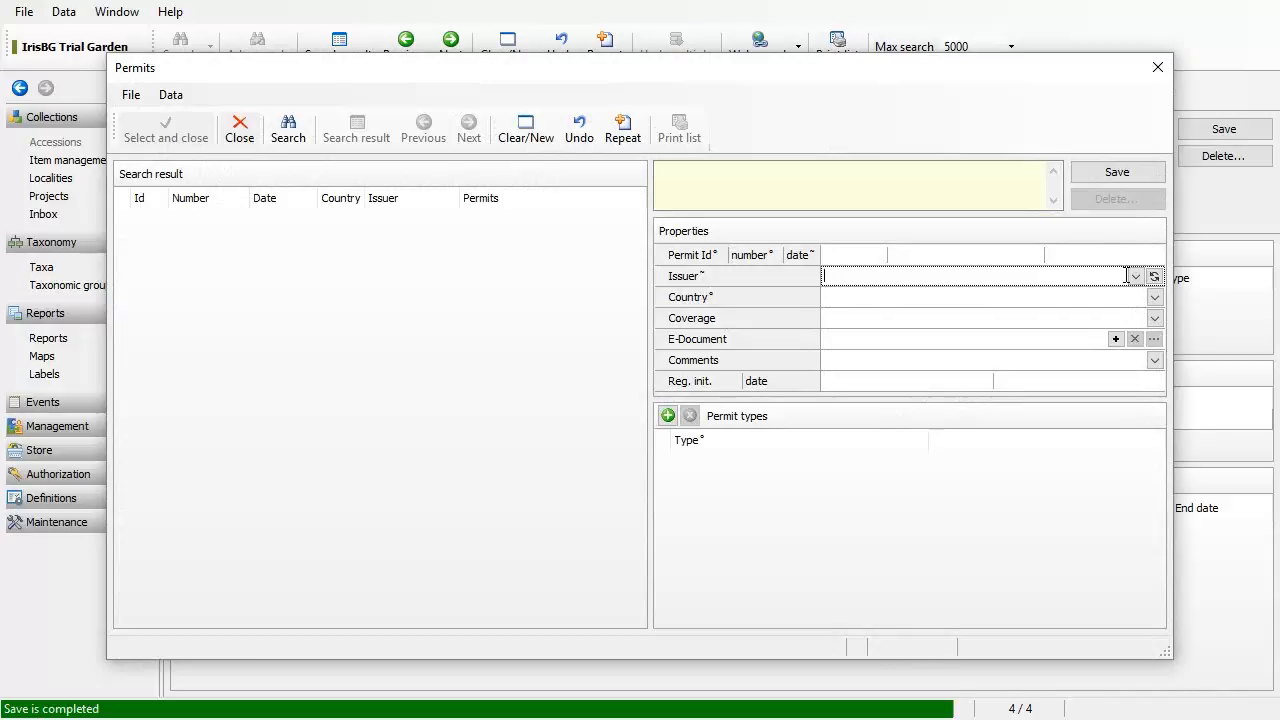
{"action": "type", "text": "Equador National Parks"}
{"action": "left_click", "coordinate": [1010, 305]}
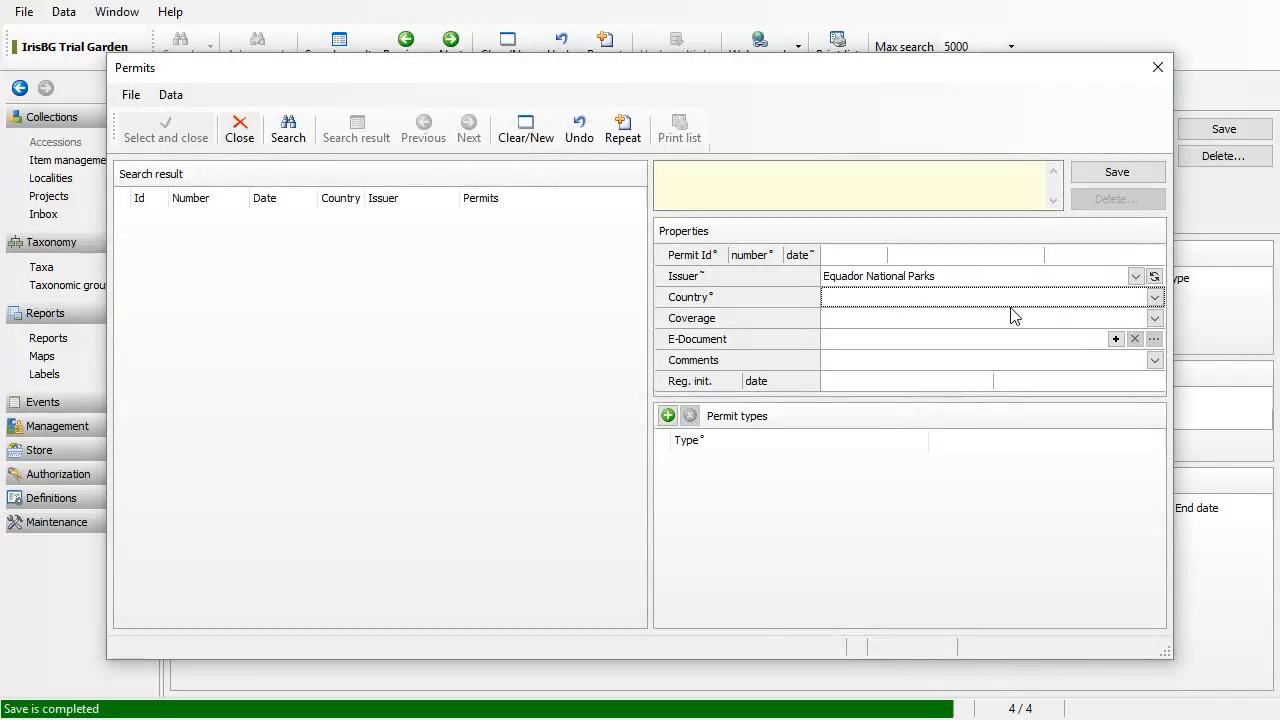
{"action": "type", "text": "Ecuador"}
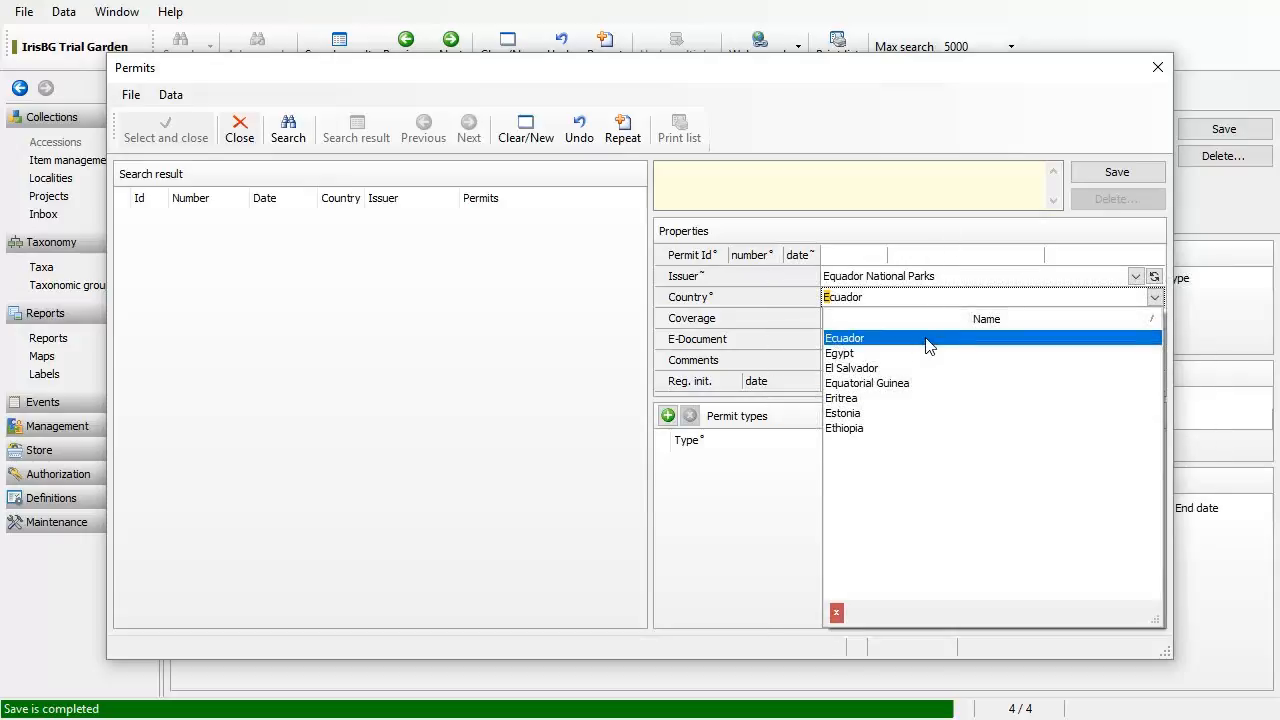
{"action": "left_click", "coordinate": [928, 345]}
Step: Leave coverage empty and cancel attaching an electronic document to the permit
{"action": "left_click", "coordinate": [888, 320]}
{"action": "left_click", "coordinate": [893, 321]}
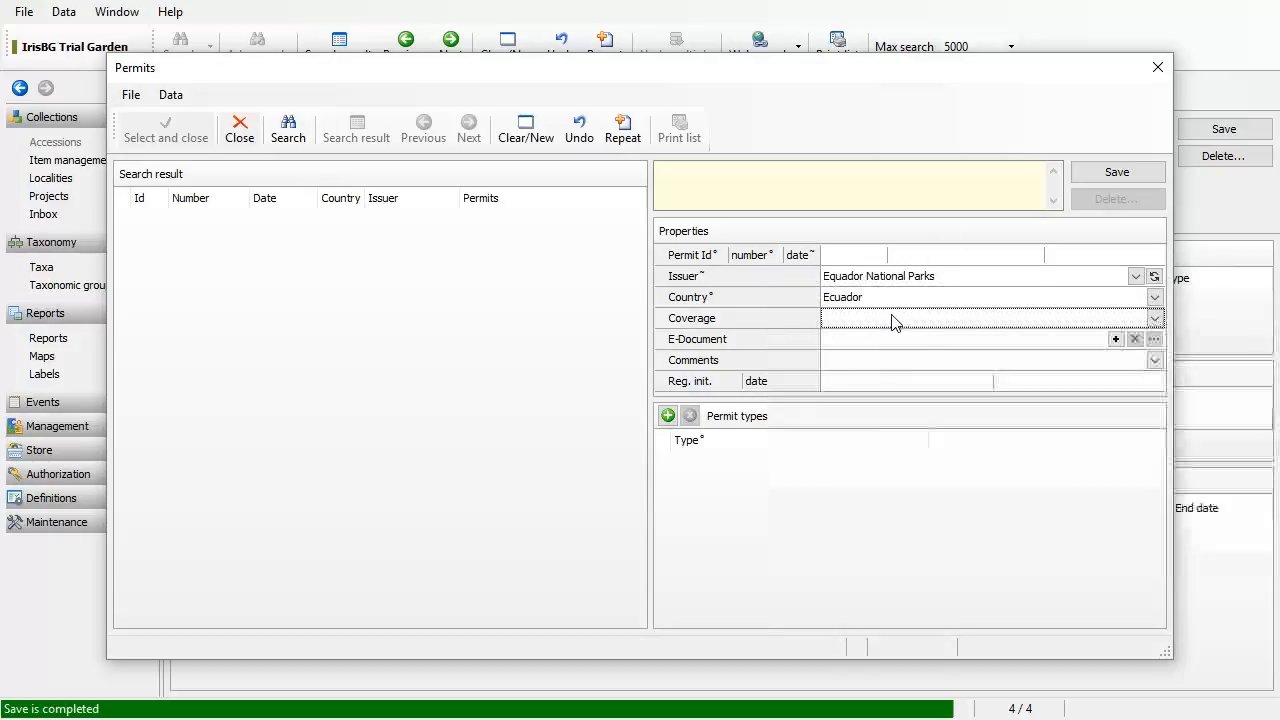
{"action": "left_click", "coordinate": [894, 341]}
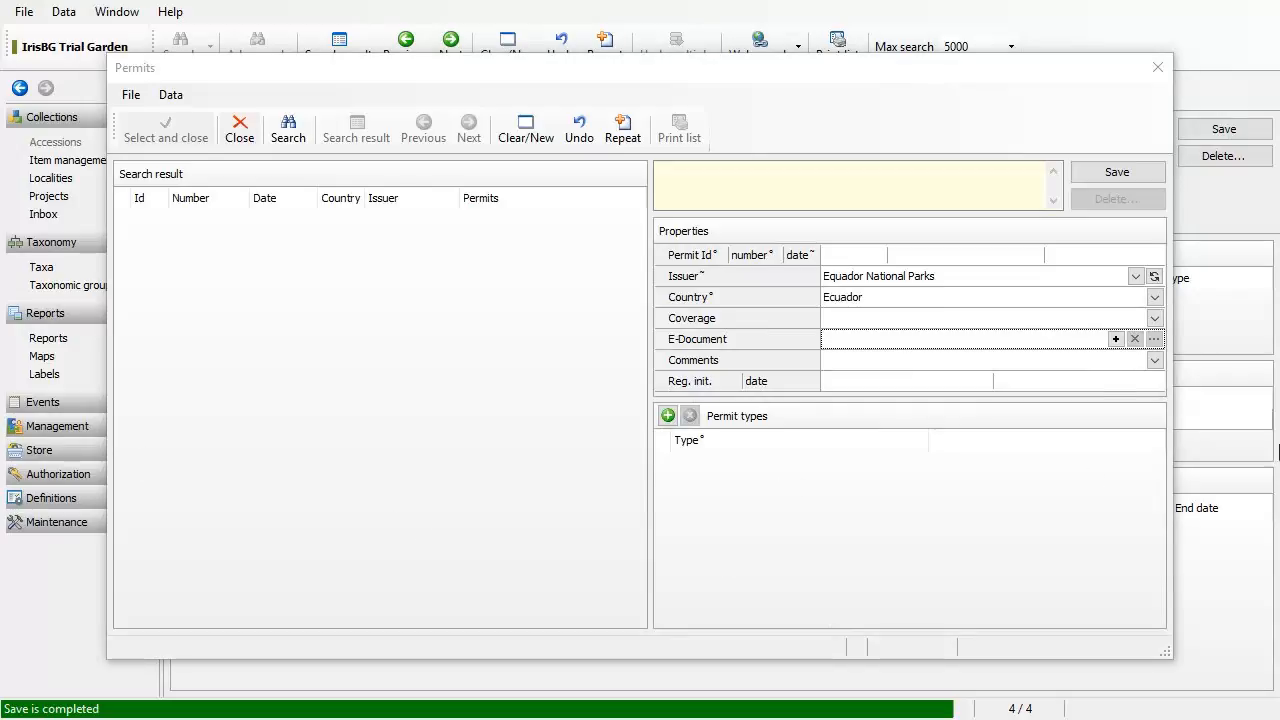
{"action": "left_click", "coordinate": [1115, 339]}
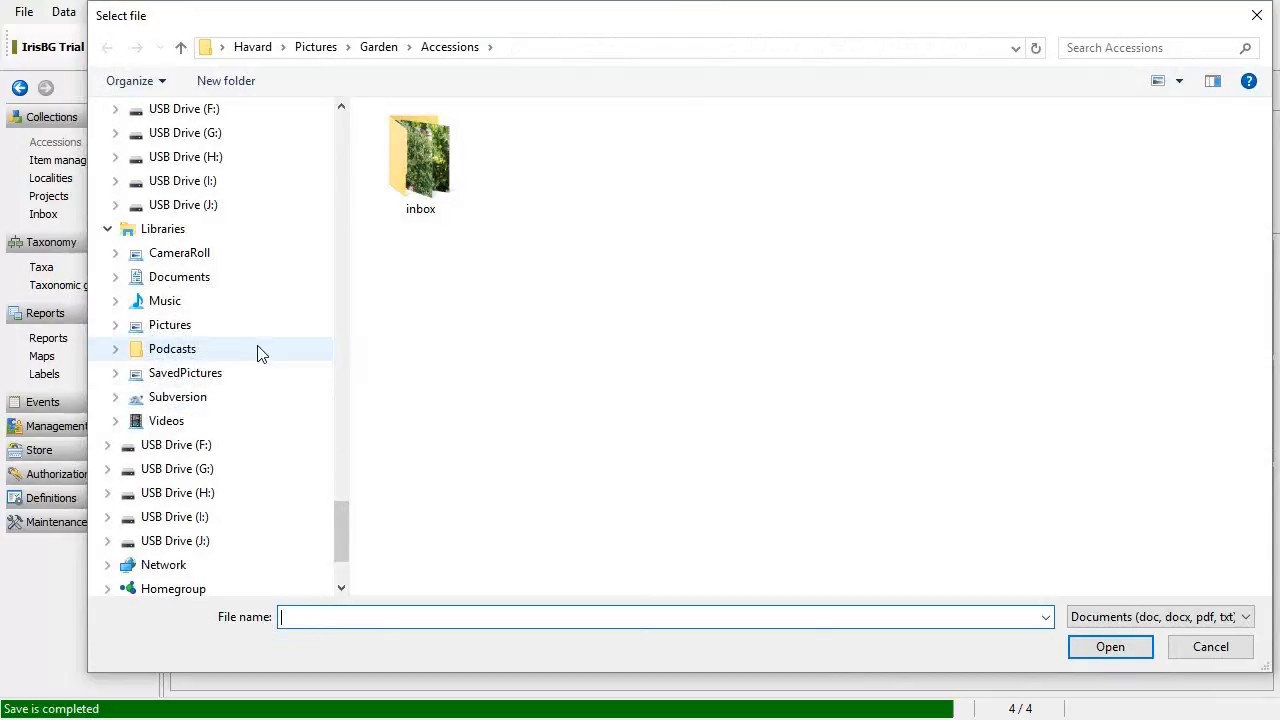
{"action": "left_click", "coordinate": [1256, 16]}
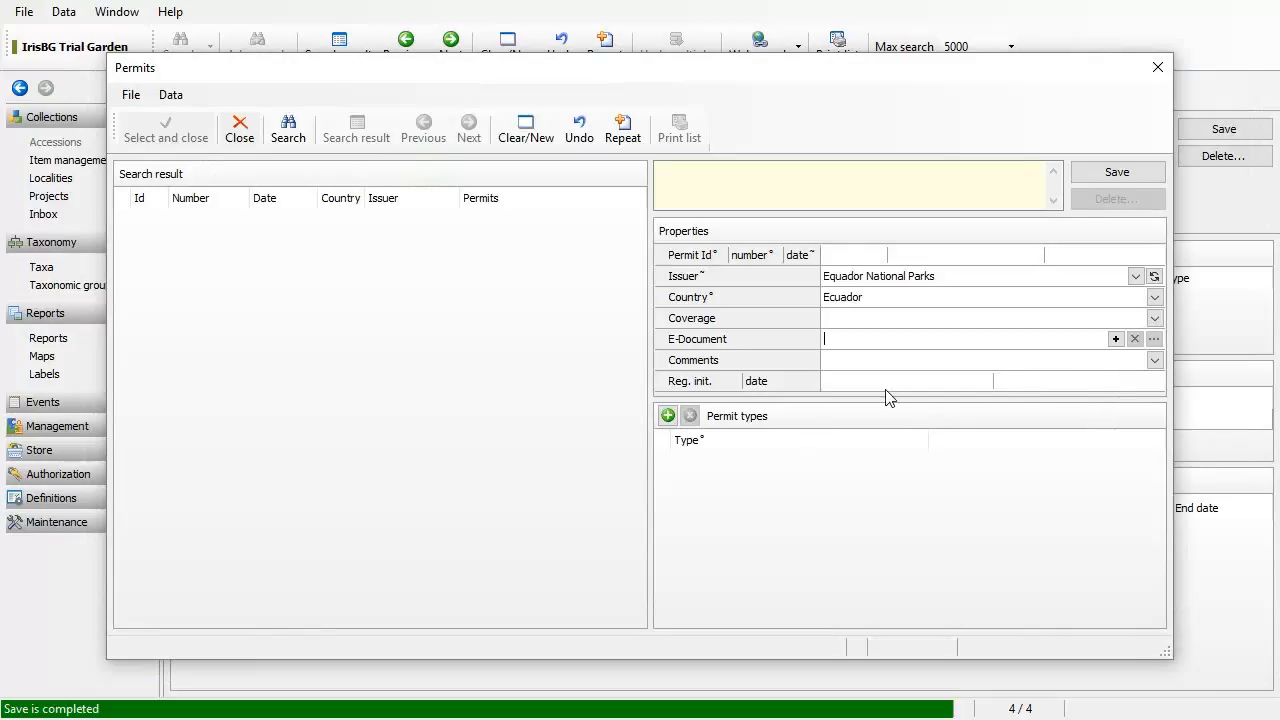
Step: Add permit type Material Transfer Agreement (MTA) and date the permit 08/2016
{"action": "left_click", "coordinate": [668, 415]}
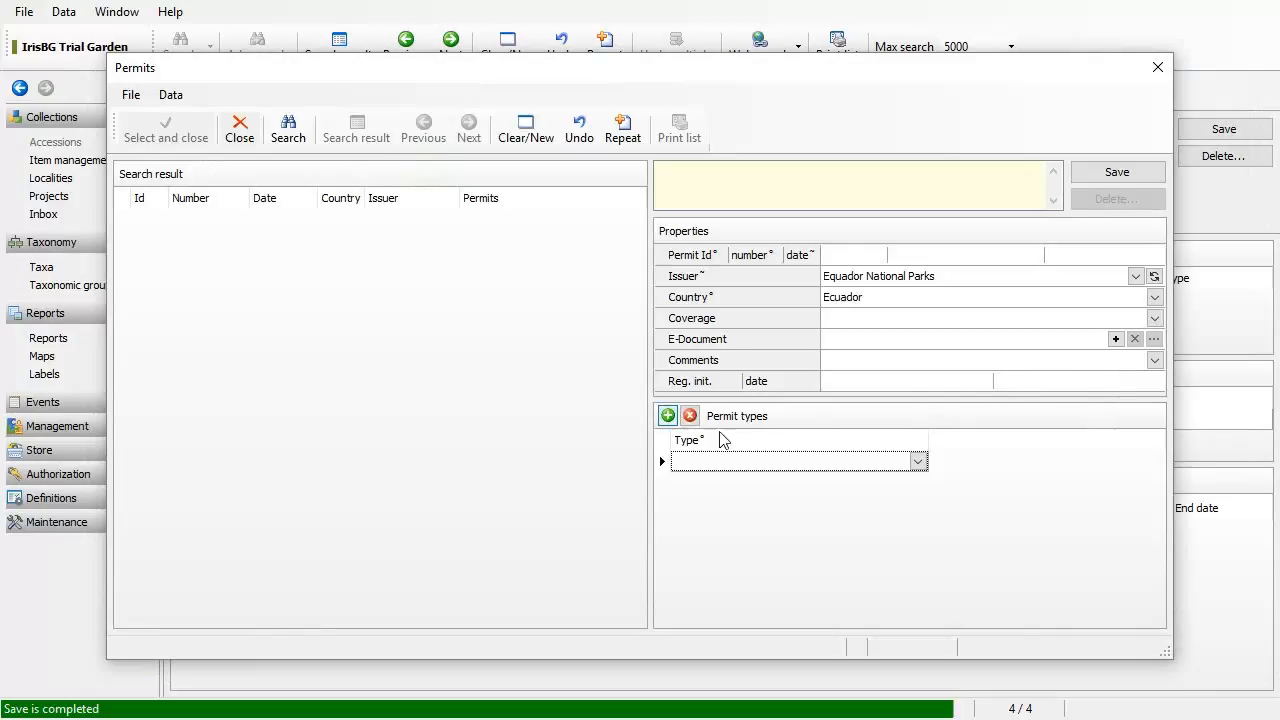
{"action": "left_click", "coordinate": [918, 462]}
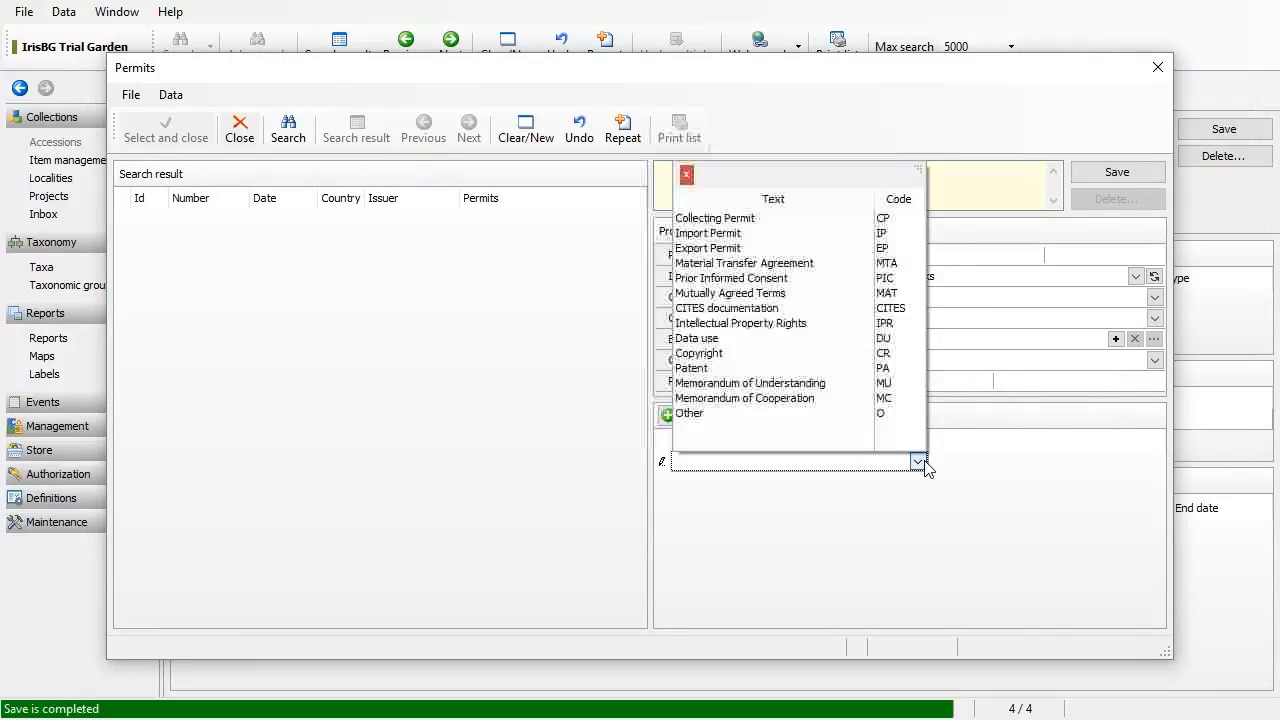
{"action": "left_click", "coordinate": [800, 264]}
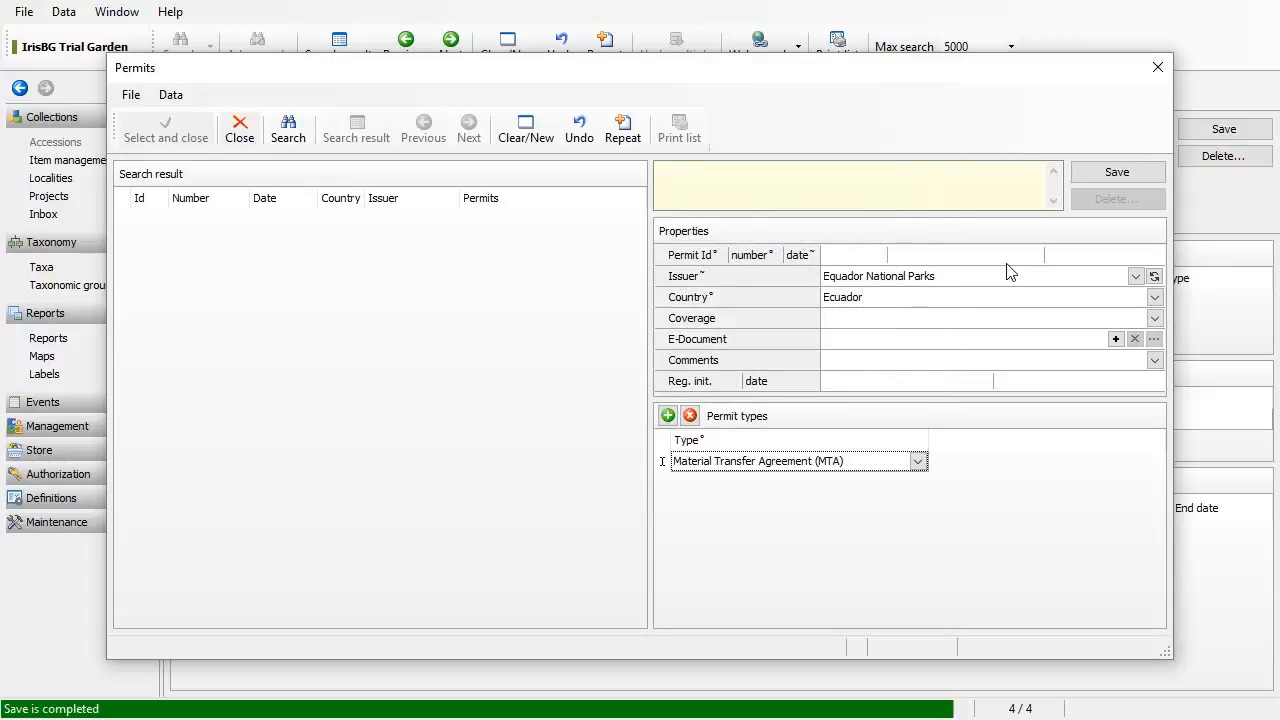
{"action": "left_click", "coordinate": [1075, 260]}
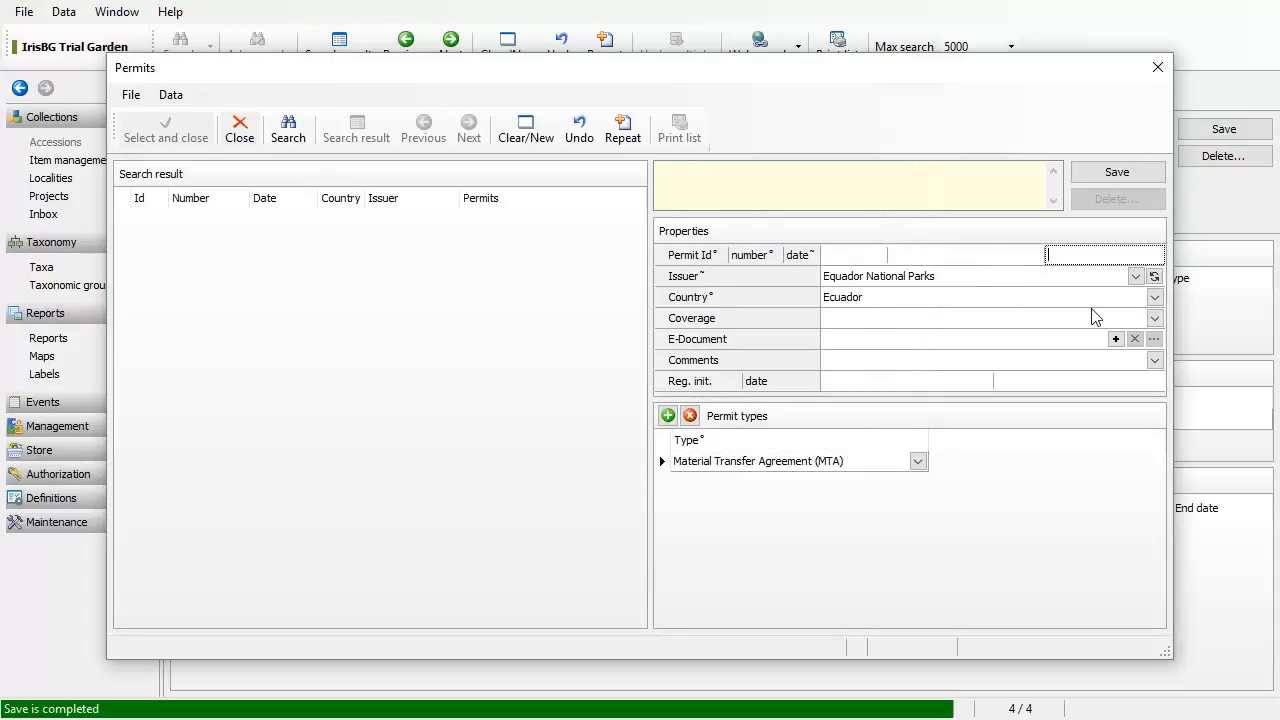
{"action": "type", "text": "8/2016"}
{"action": "key", "text": "Tab"}
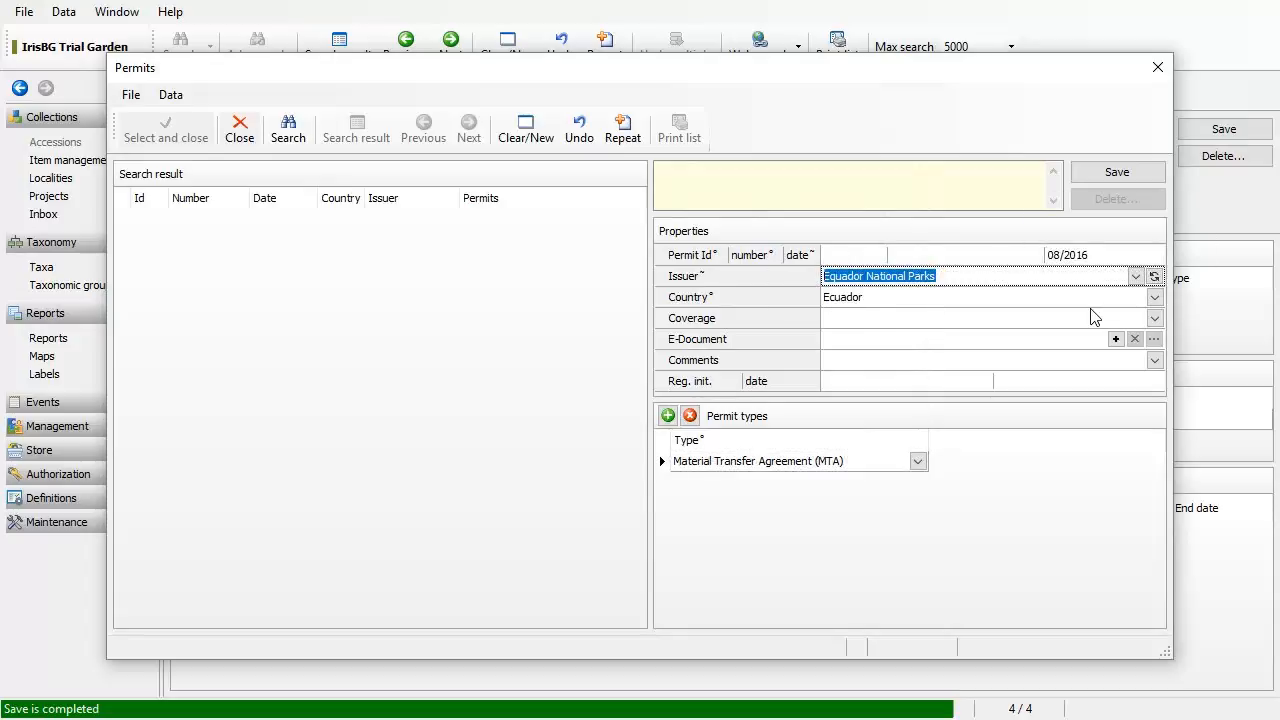
Step: Save permit ECU 2016-08, assign it to accession 2016-2, and save the accession
{"action": "left_click", "coordinate": [1095, 172]}
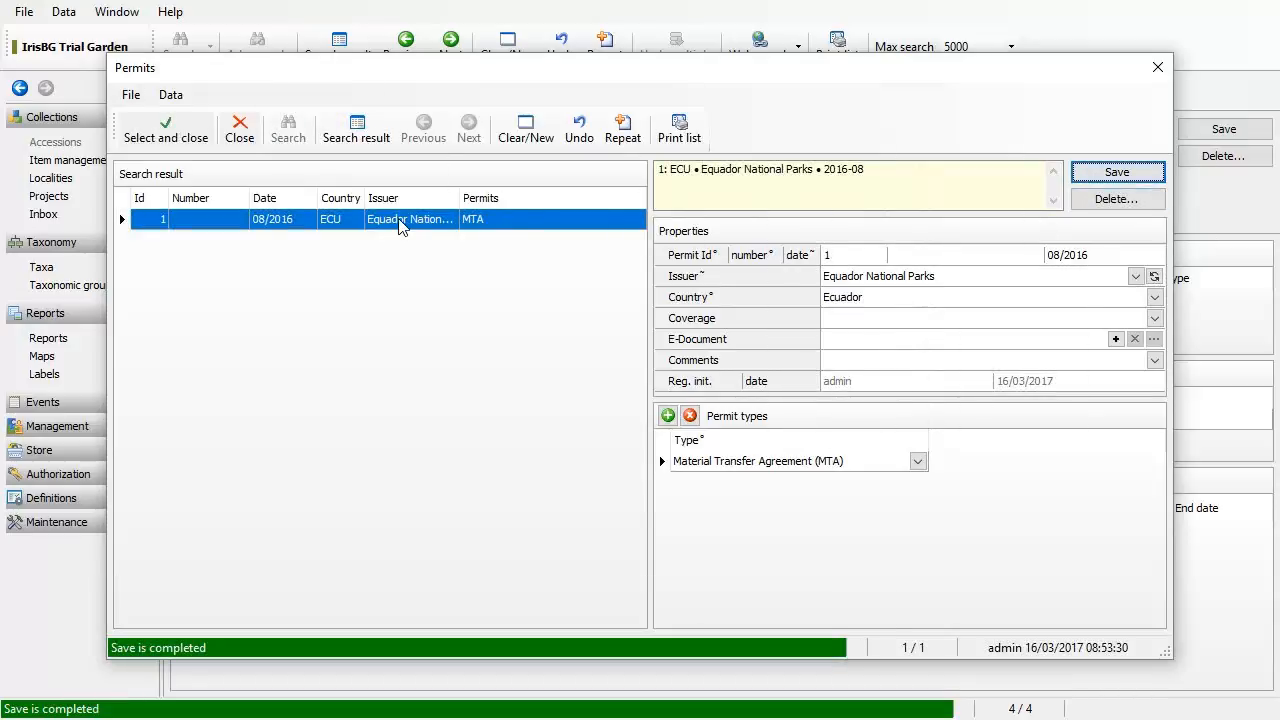
{"action": "left_click", "coordinate": [166, 144]}
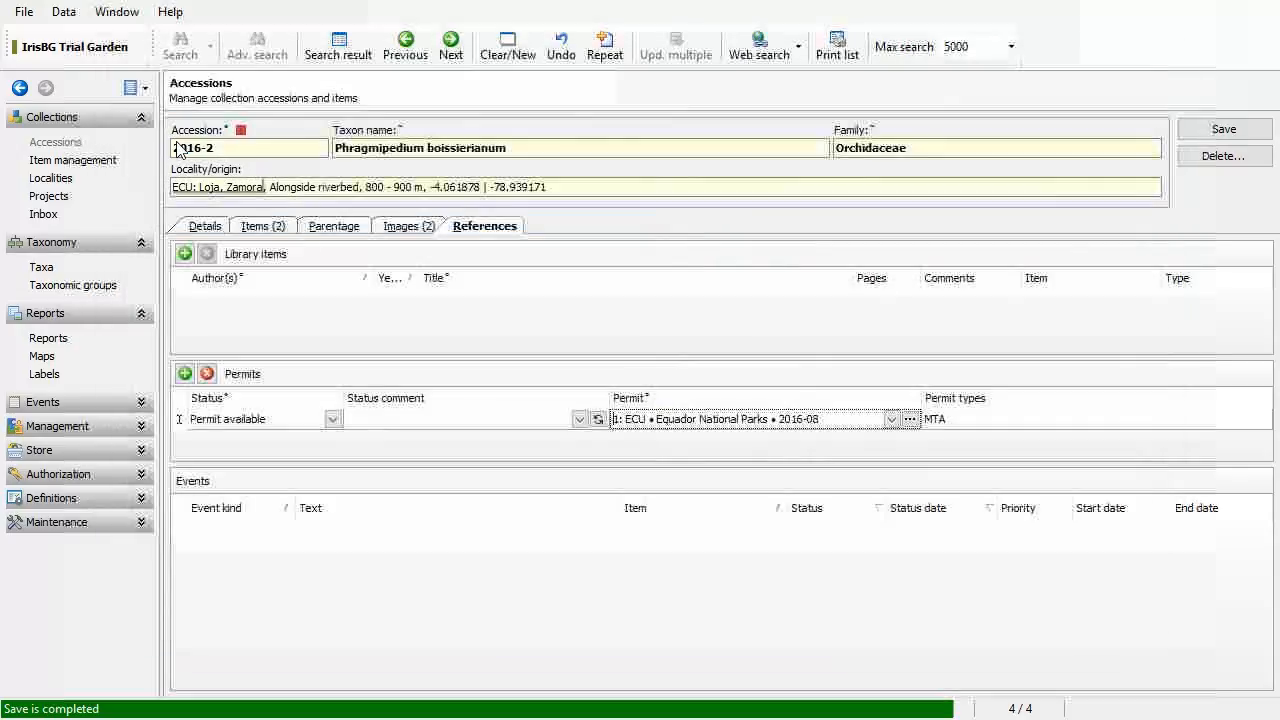
{"action": "left_click", "coordinate": [1230, 134]}
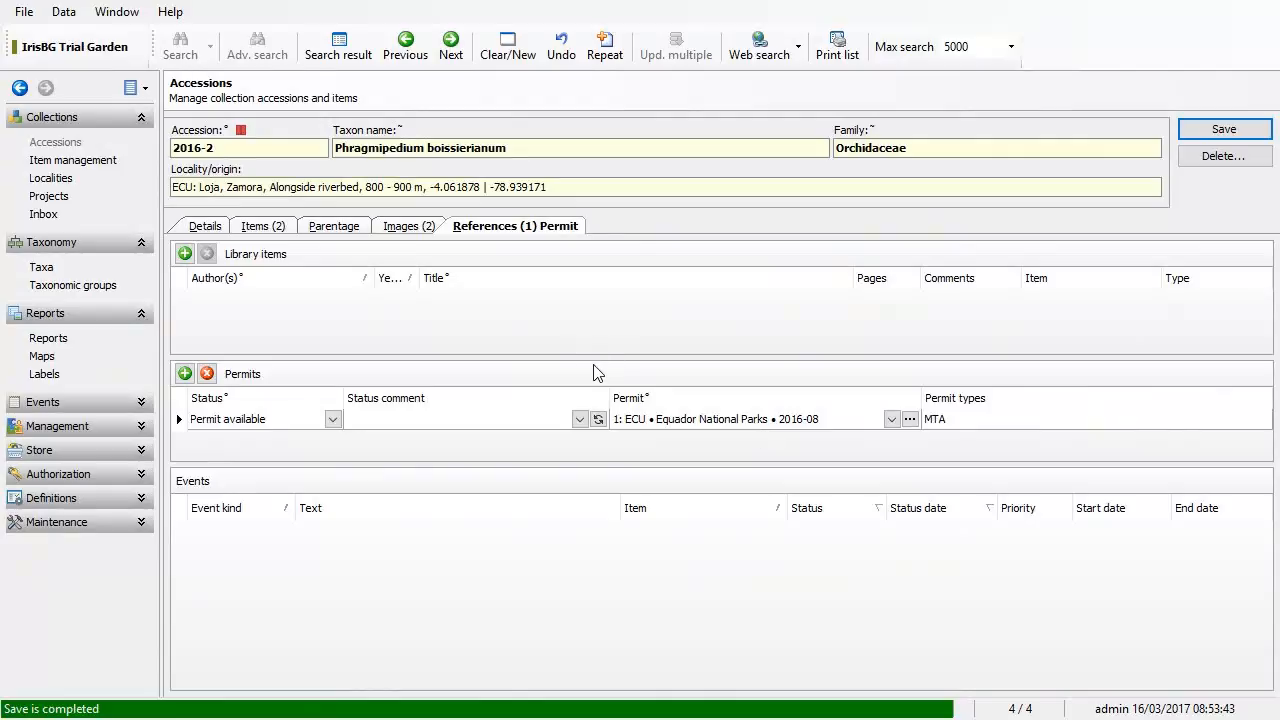
Step: Return to accession 2016-2's details and focus the Phragmipedium boissierianum taxon name field
{"action": "left_click", "coordinate": [204, 232]}
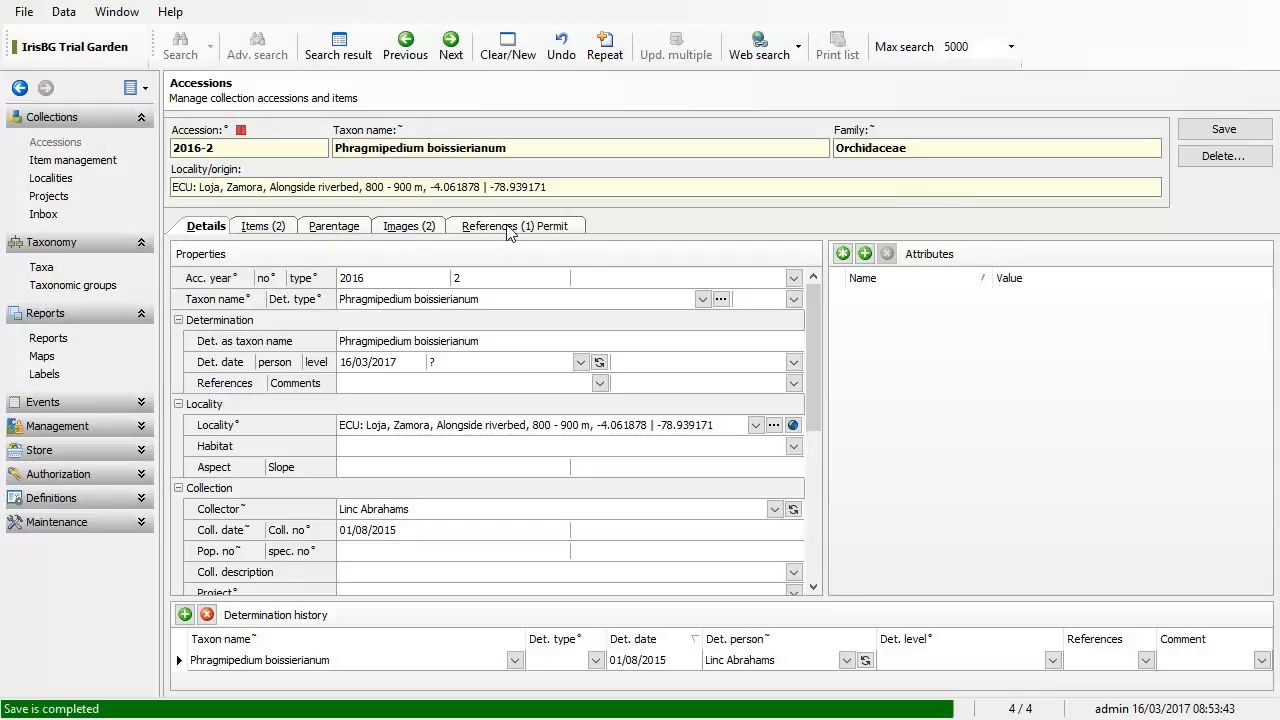
{"action": "mouse_move", "coordinate": [244, 132]}
{"action": "left_click", "coordinate": [605, 299]}
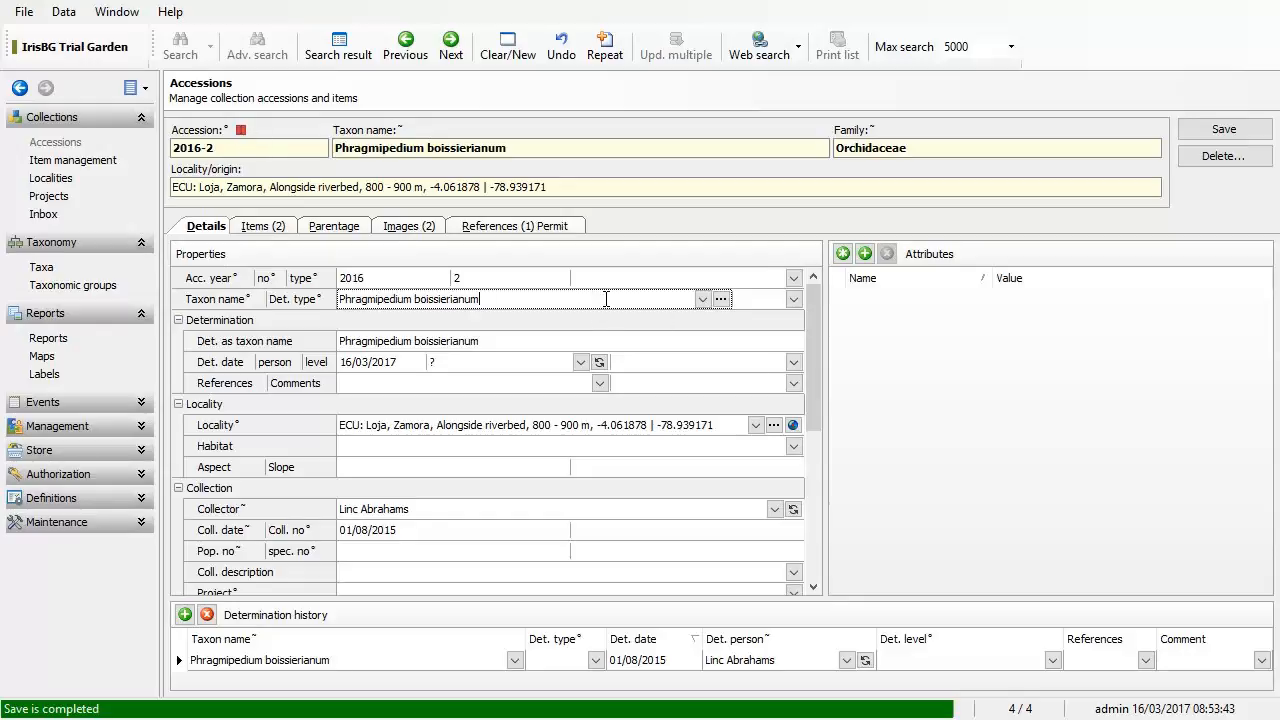
Step: Open accepted taxon Phragmipedium boissierianum's Details, confirm its Description is empty, then switch to the browser
{"action": "left_click", "coordinate": [721, 300]}
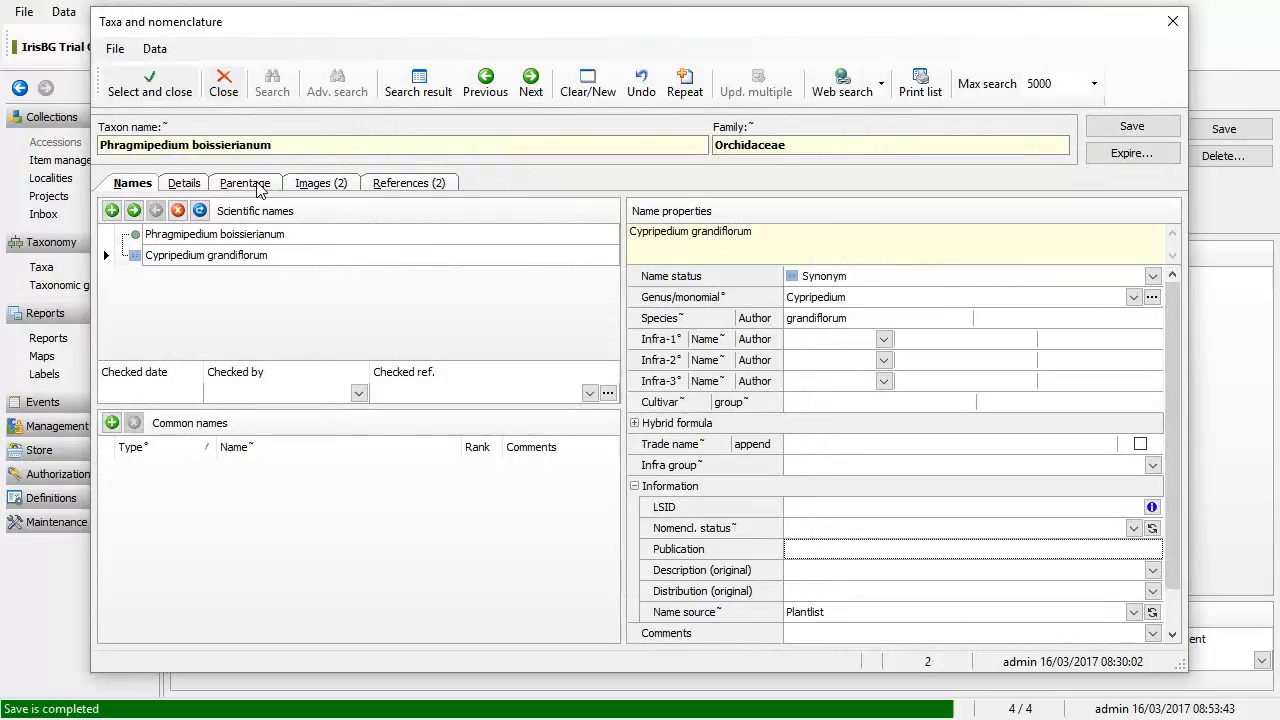
{"action": "left_click", "coordinate": [126, 236]}
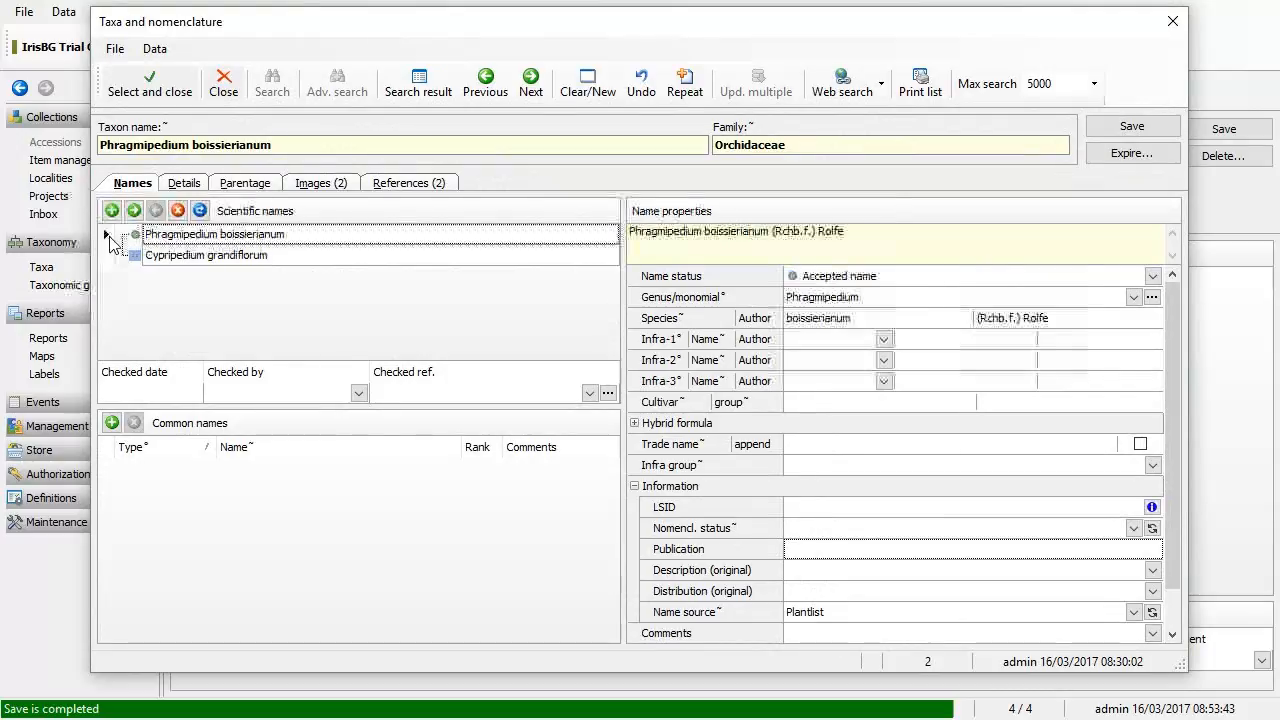
{"action": "left_click", "coordinate": [184, 183]}
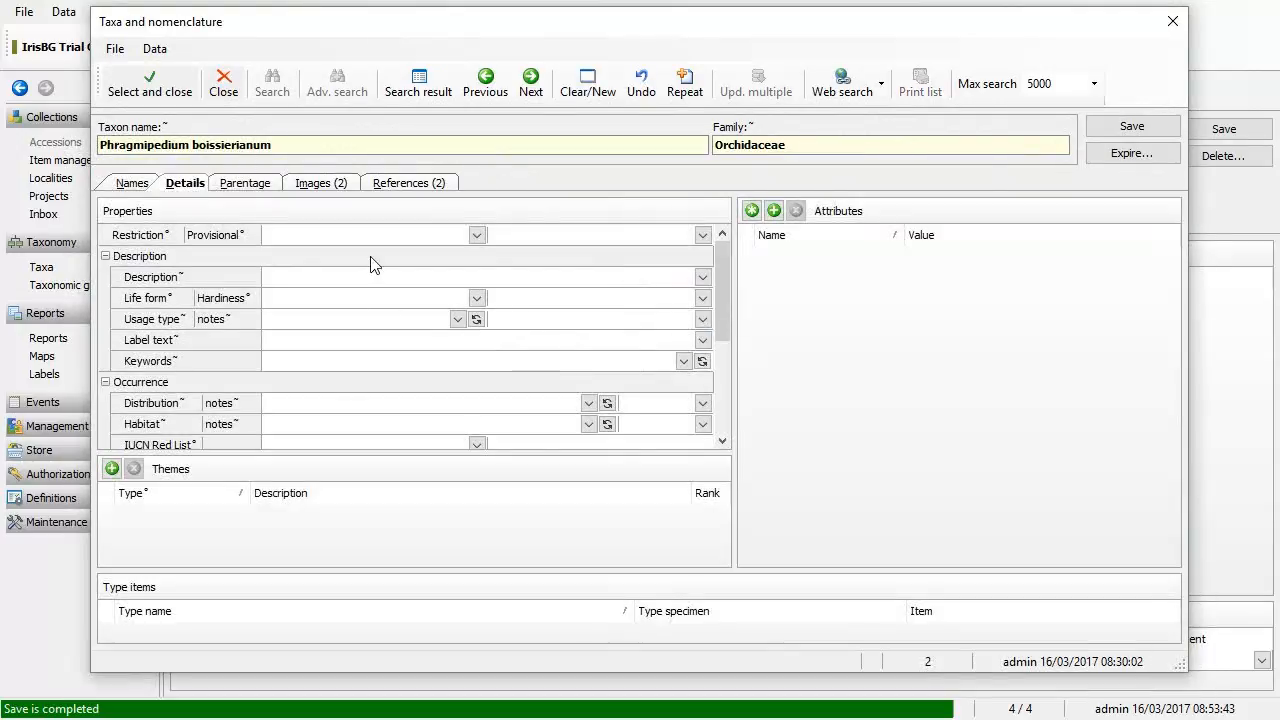
{"action": "left_click", "coordinate": [400, 280]}
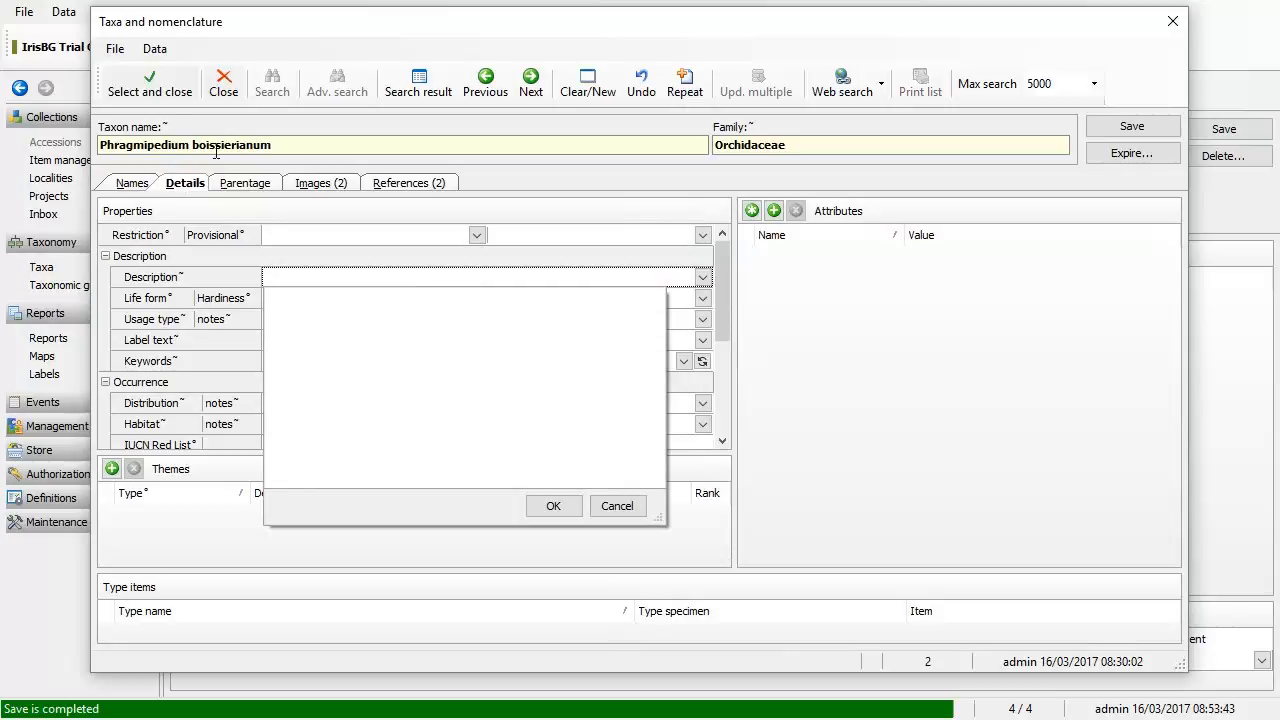
{"action": "left_click", "coordinate": [216, 152]}
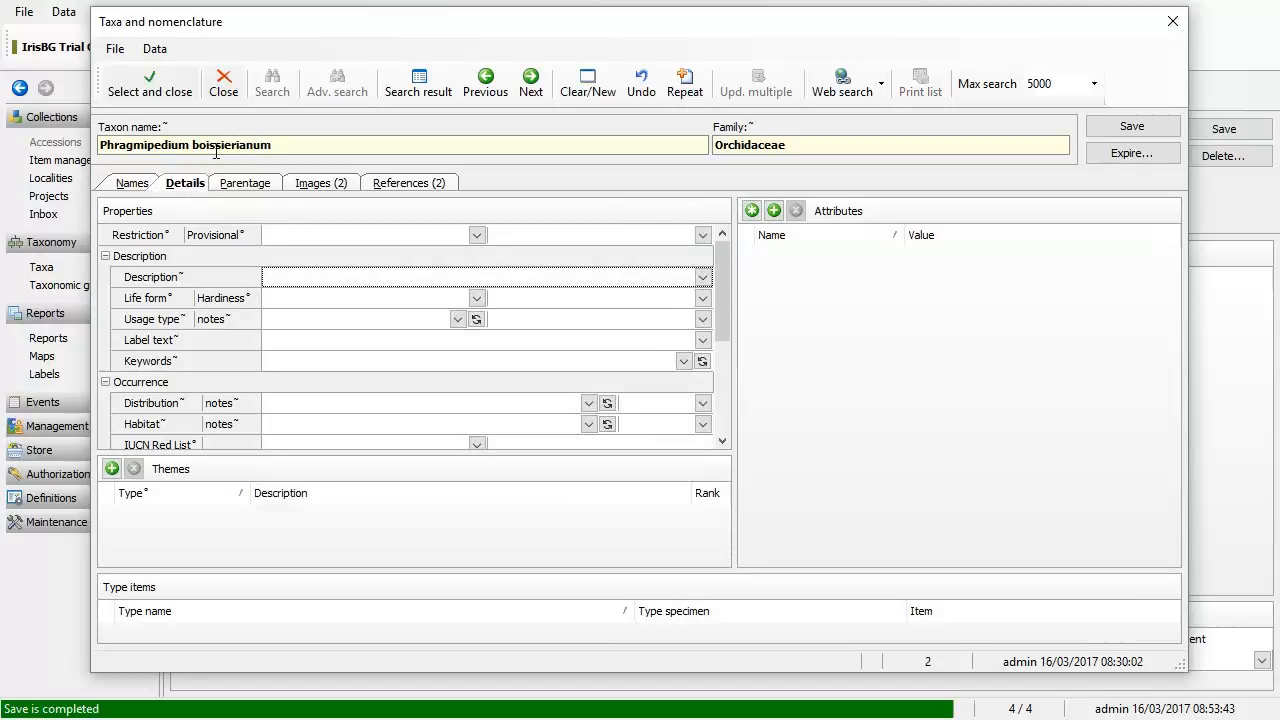
{"action": "key", "text": "alt+Tab"}
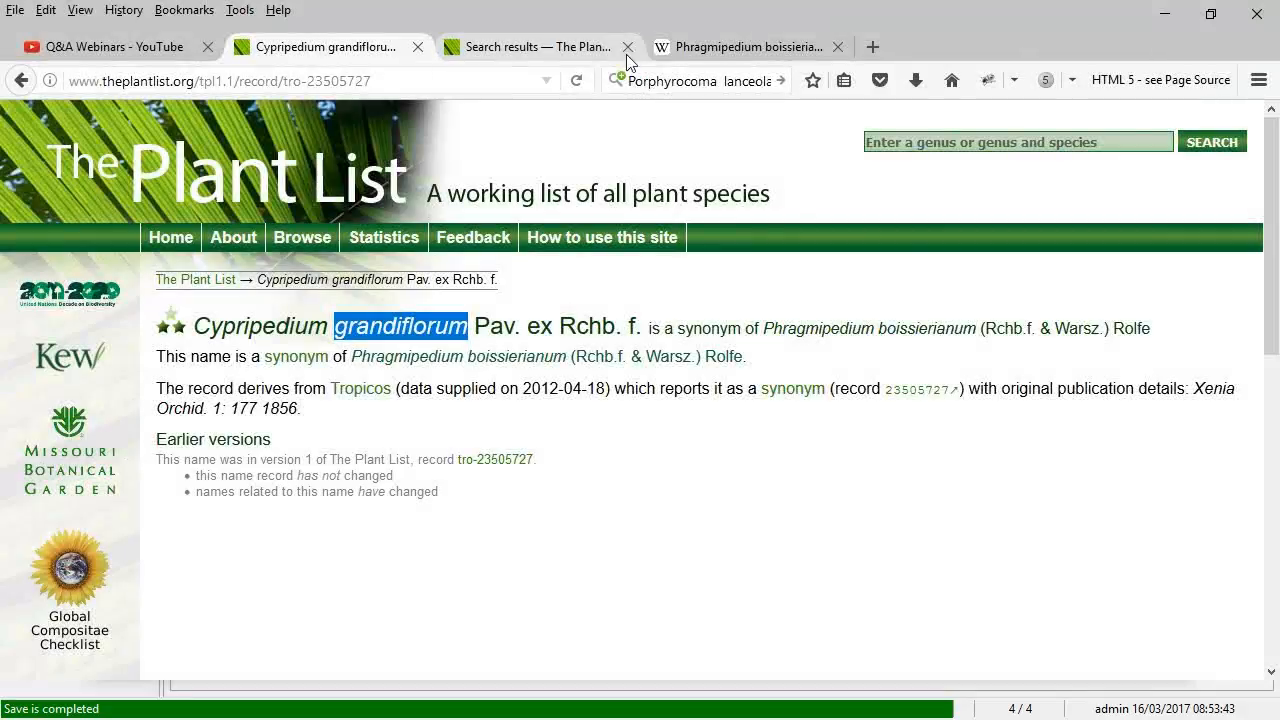
Step: Copy Wikipedia's opening sentence calling Phragmipedium boissierianum an orchid from southern Ecuador to Peru
{"action": "left_click", "coordinate": [720, 47]}
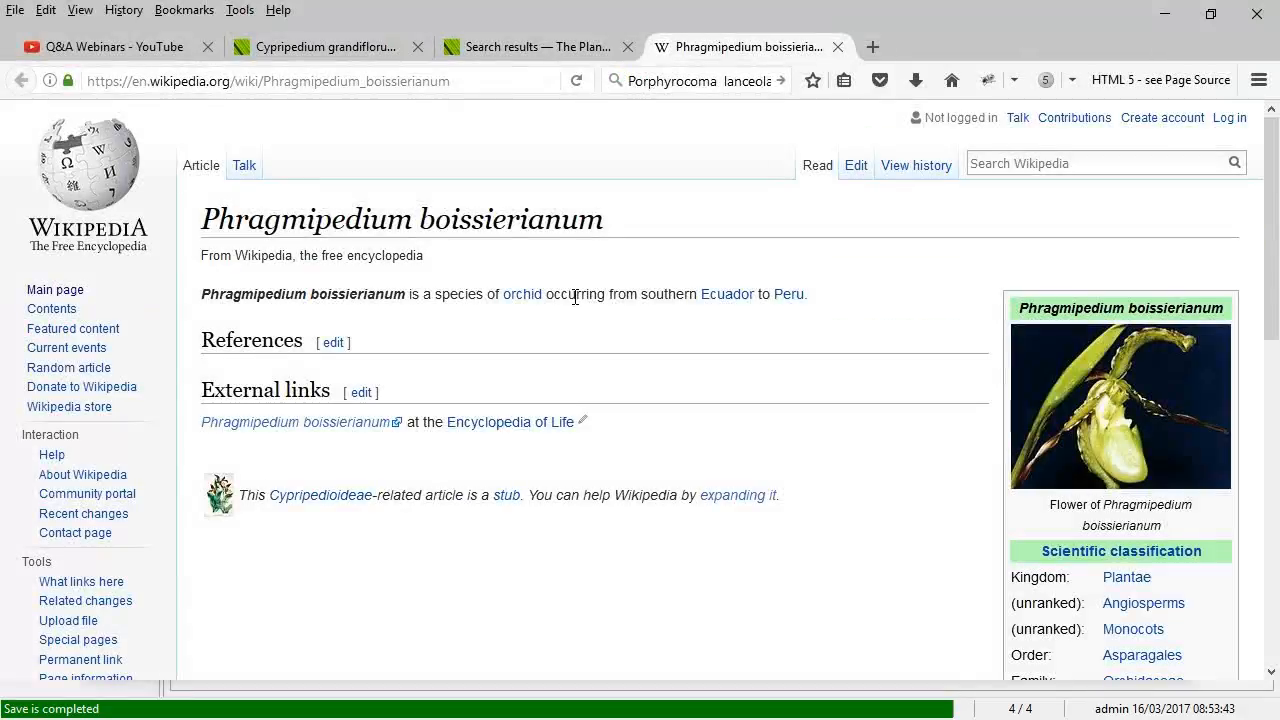
{"action": "left_click_drag", "start_coordinate": [200, 300], "coordinate": [787, 302]}
{"action": "right_click", "coordinate": [800, 298]}
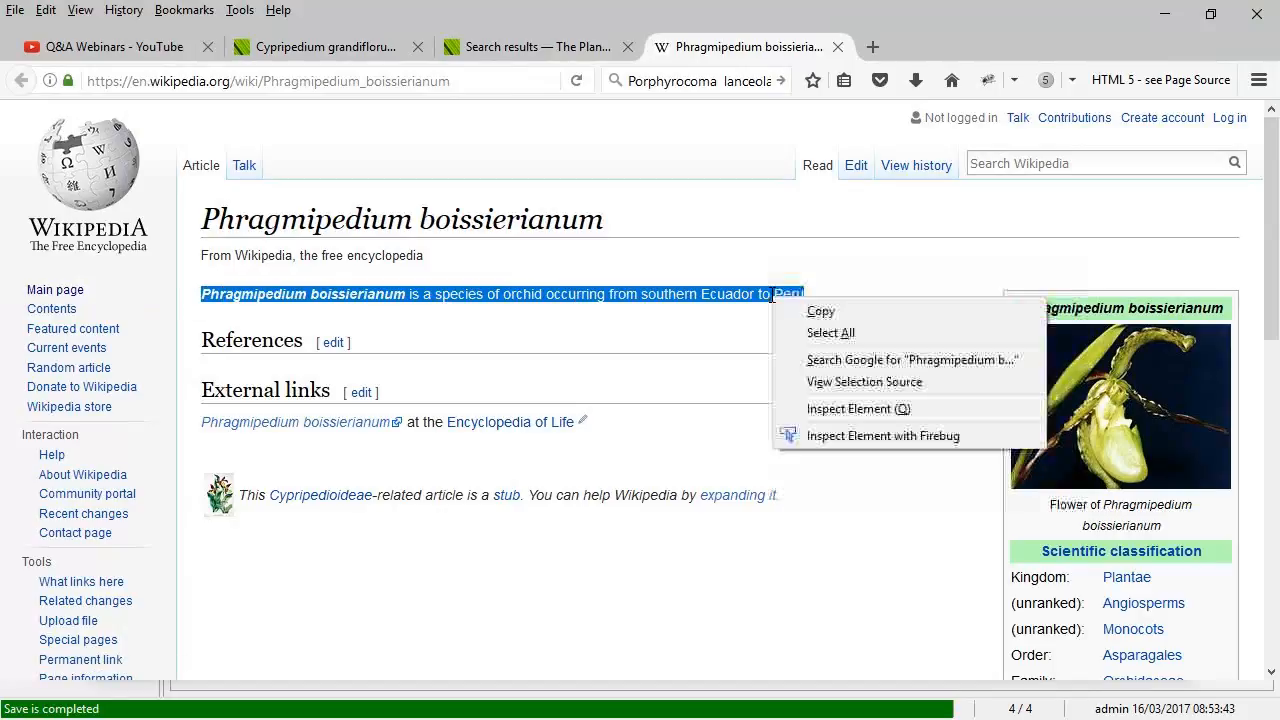
{"action": "left_click", "coordinate": [831, 313]}
{"action": "key", "text": "alt+Tab"}
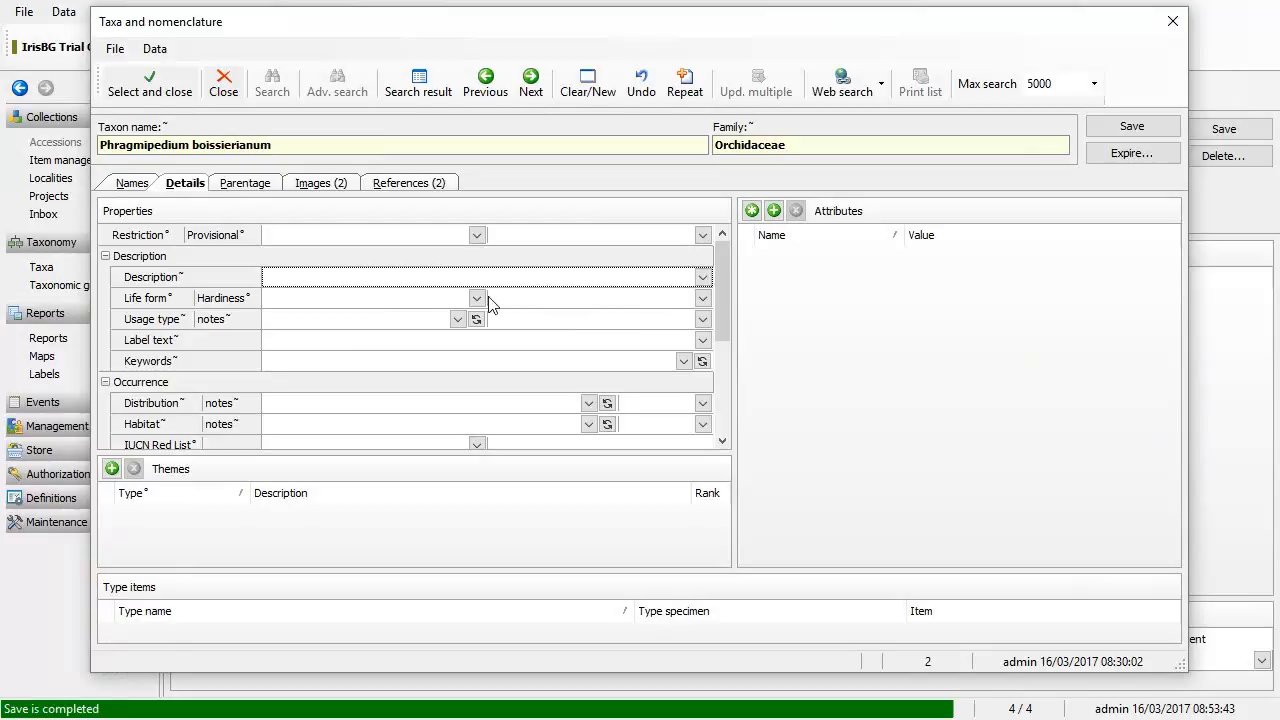
Step: Paste the copied Wikipedia sentence into the taxon's Description
{"action": "left_click", "coordinate": [456, 280]}
{"action": "key", "text": "ctrl+v"}
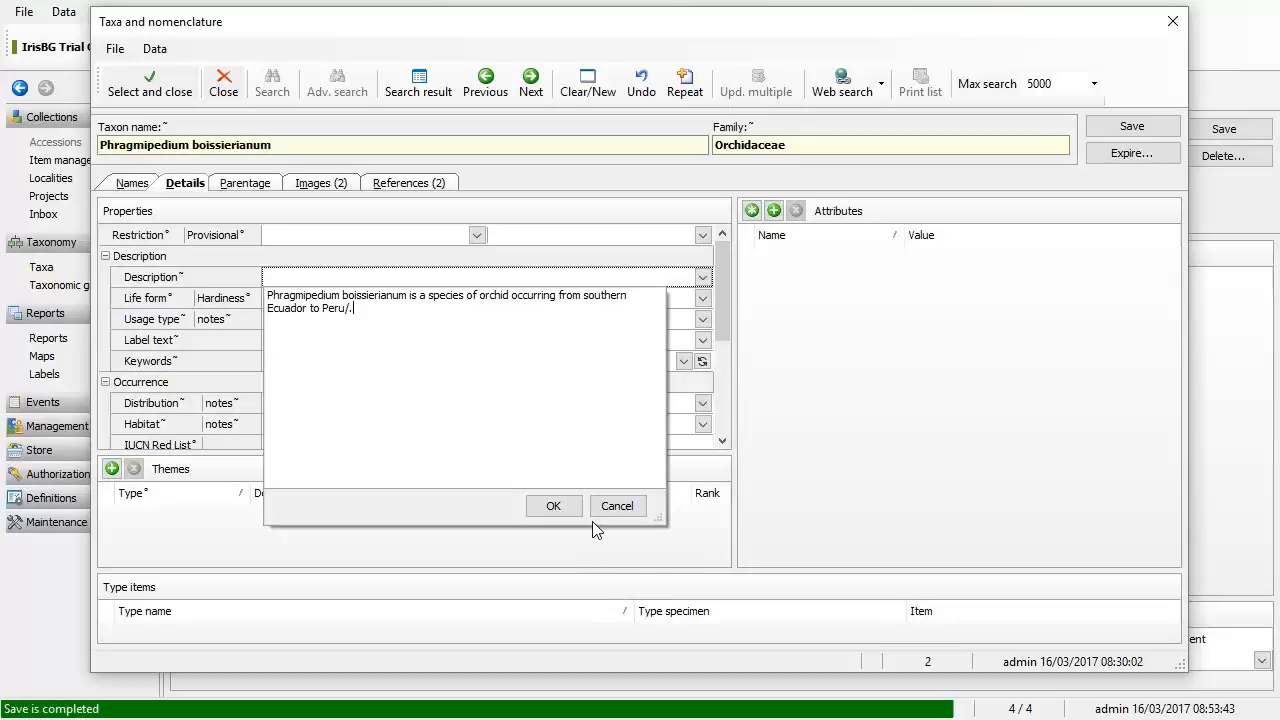
{"action": "left_click", "coordinate": [559, 508]}
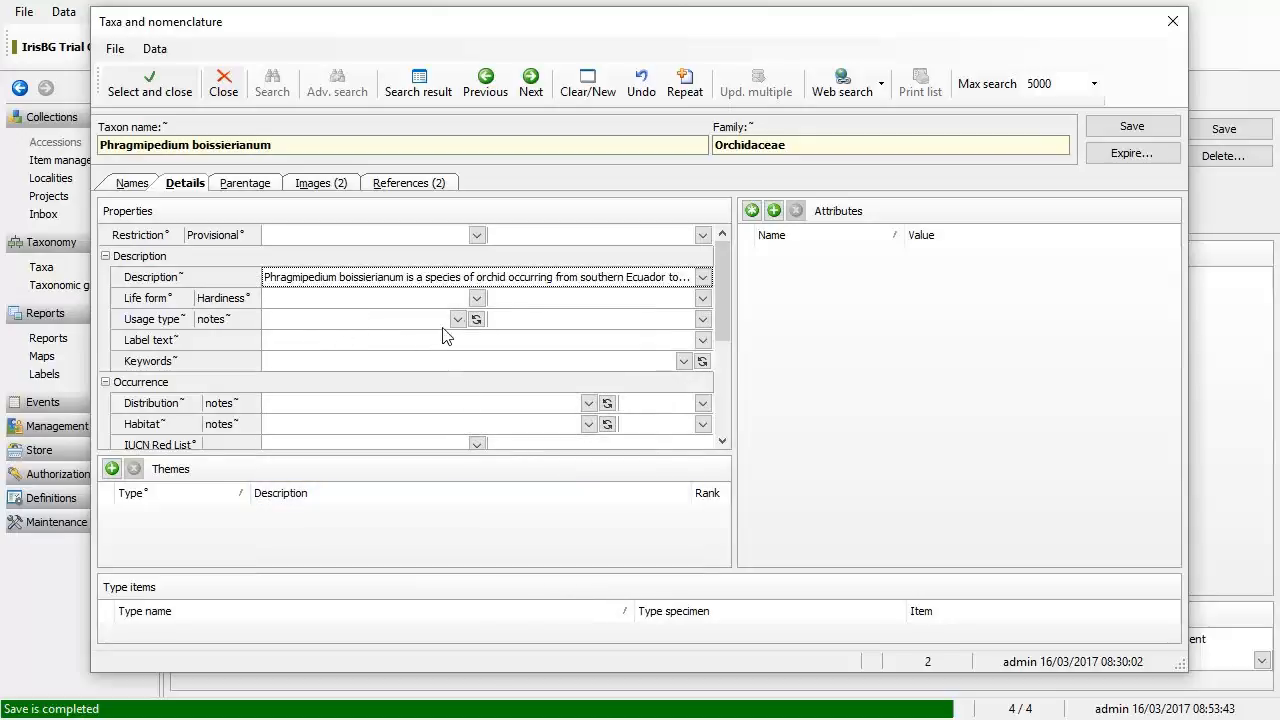
Step: Replace the leading species name with 'A' so the Description starts 'A species of orchid…'
{"action": "left_click", "coordinate": [432, 279]}
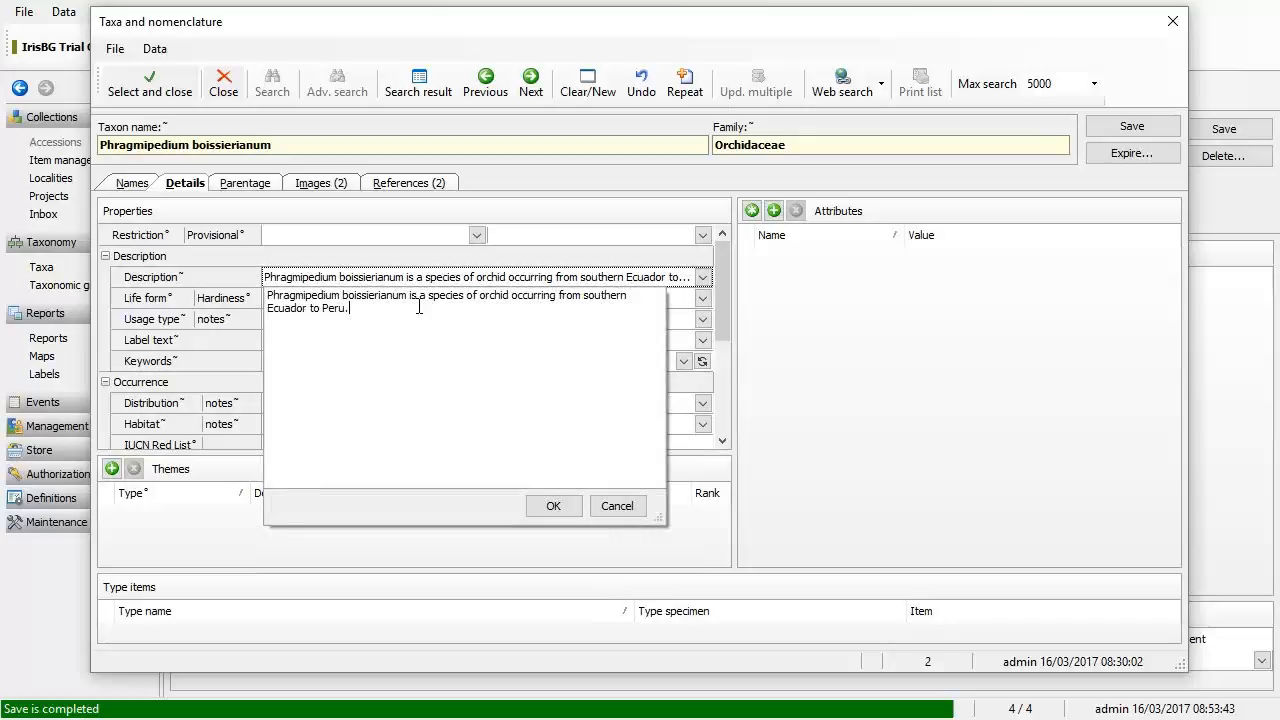
{"action": "key", "text": "ctrl+shift+Right"}
{"action": "key", "text": "ctrl+shift+Right"}
{"action": "key", "text": "ctrl+shift+Right"}
{"action": "key", "text": "ctrl+shift+Right"}
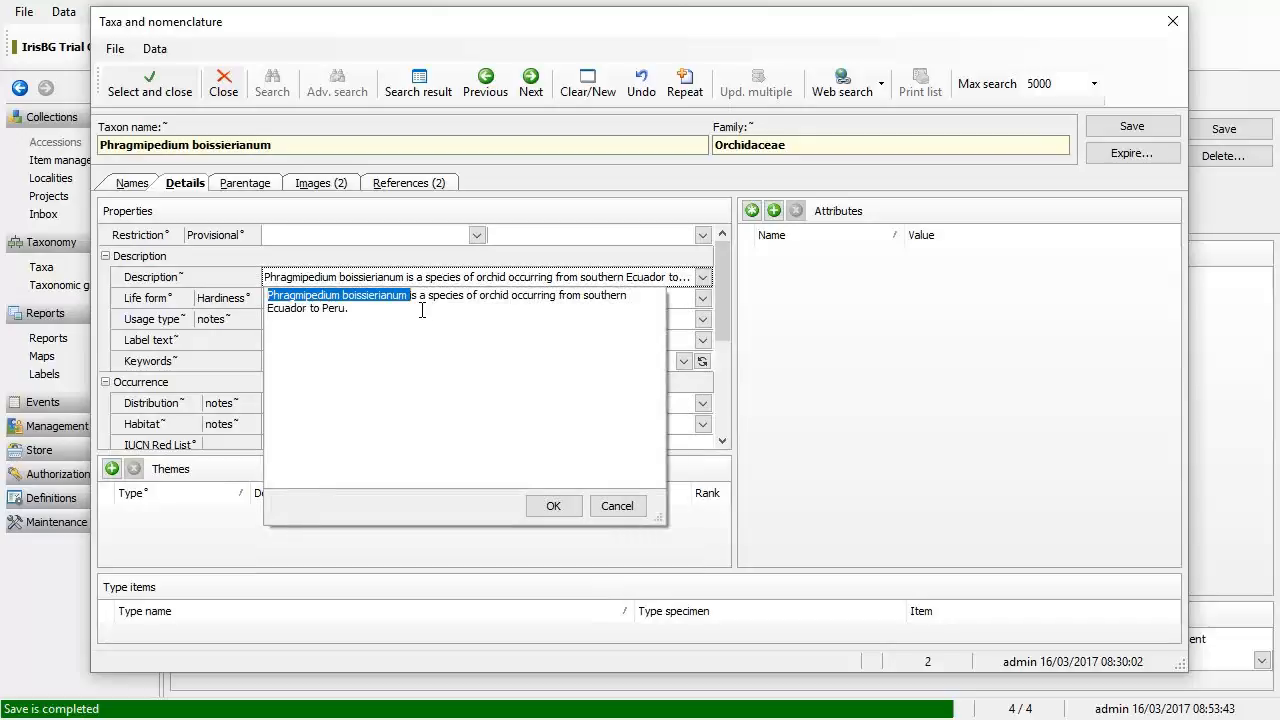
{"action": "type", "text": "A"}
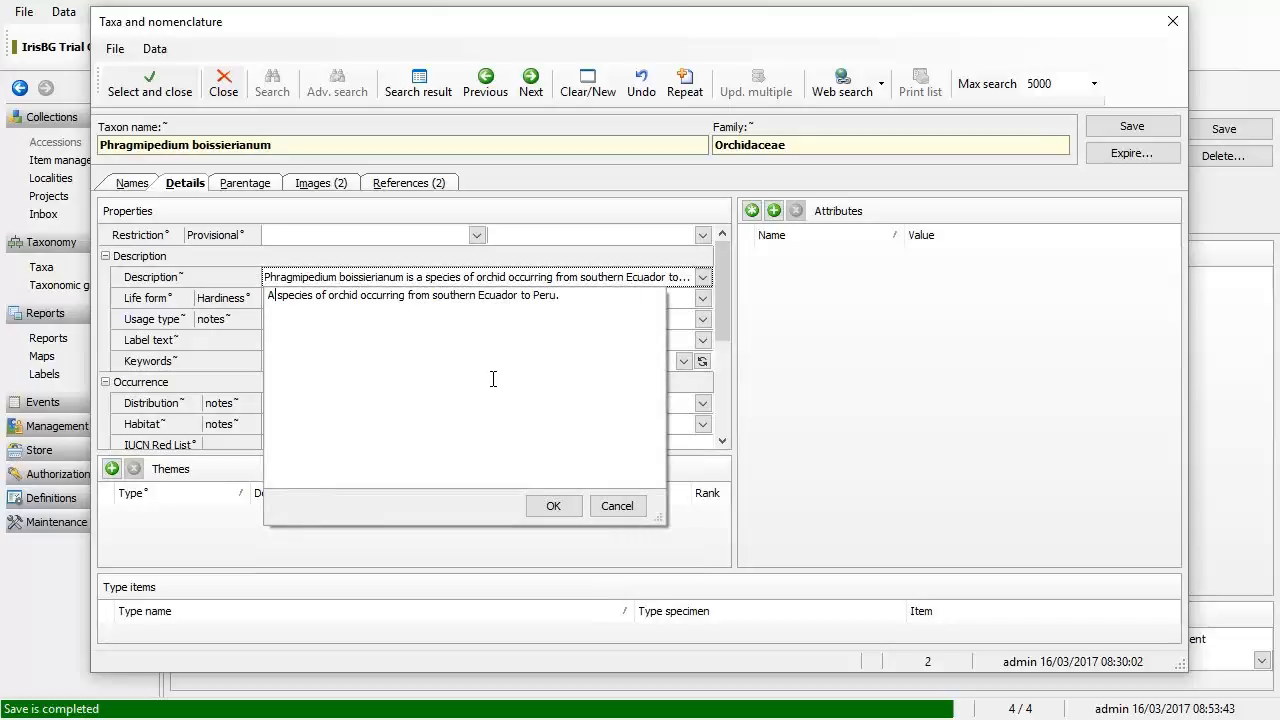
{"action": "left_click", "coordinate": [550, 507]}
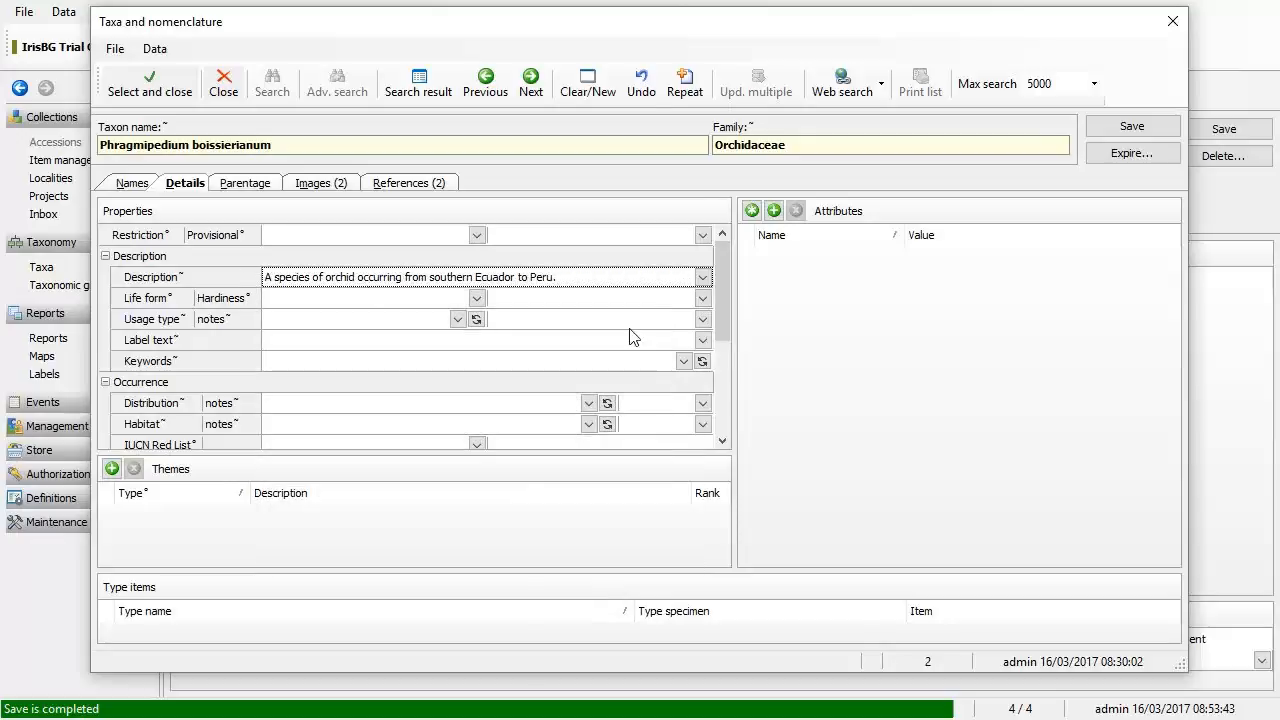
{"action": "left_click", "coordinate": [703, 277]}
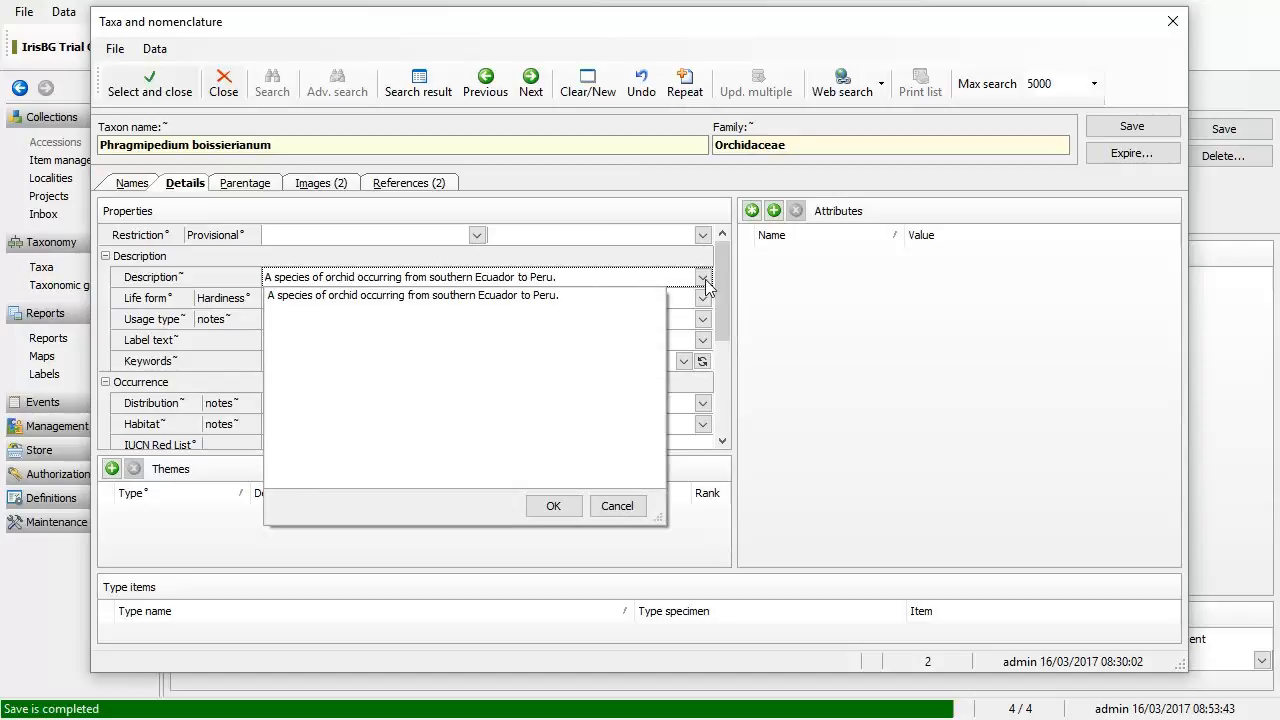
{"action": "left_click", "coordinate": [705, 278]}
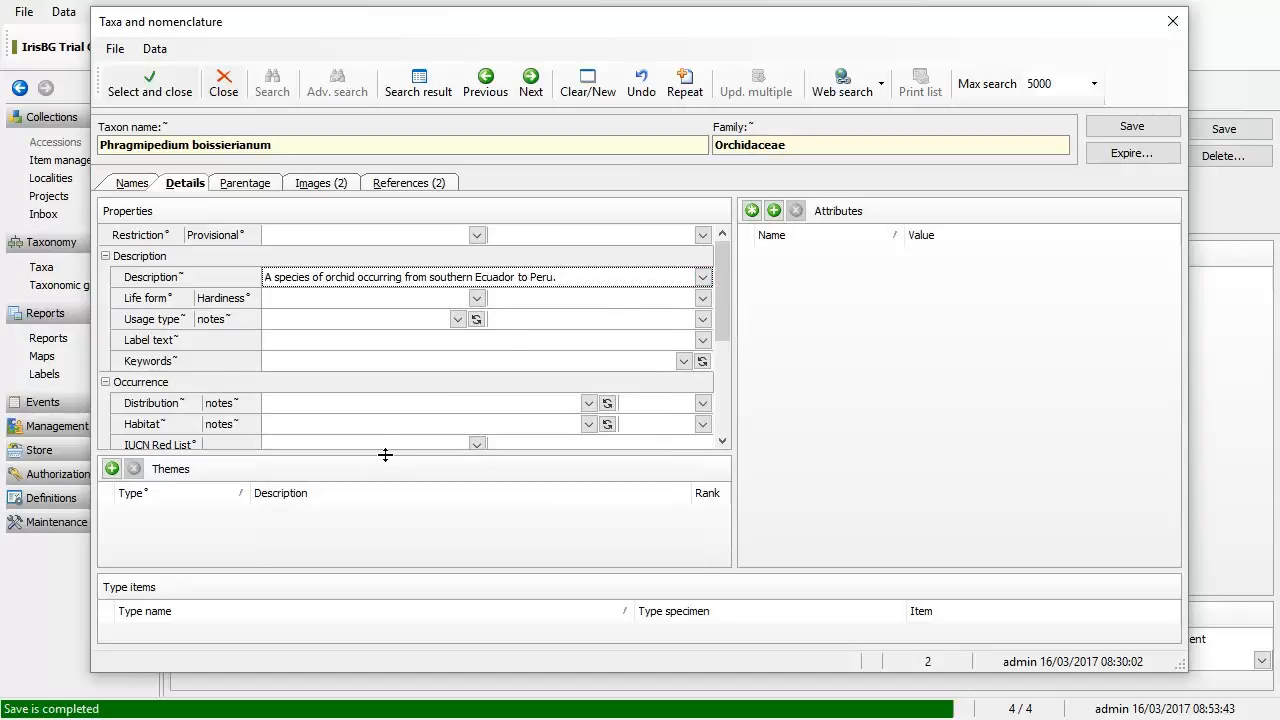
{"action": "left_click_drag", "start_coordinate": [385, 455], "coordinate": [391, 480]}
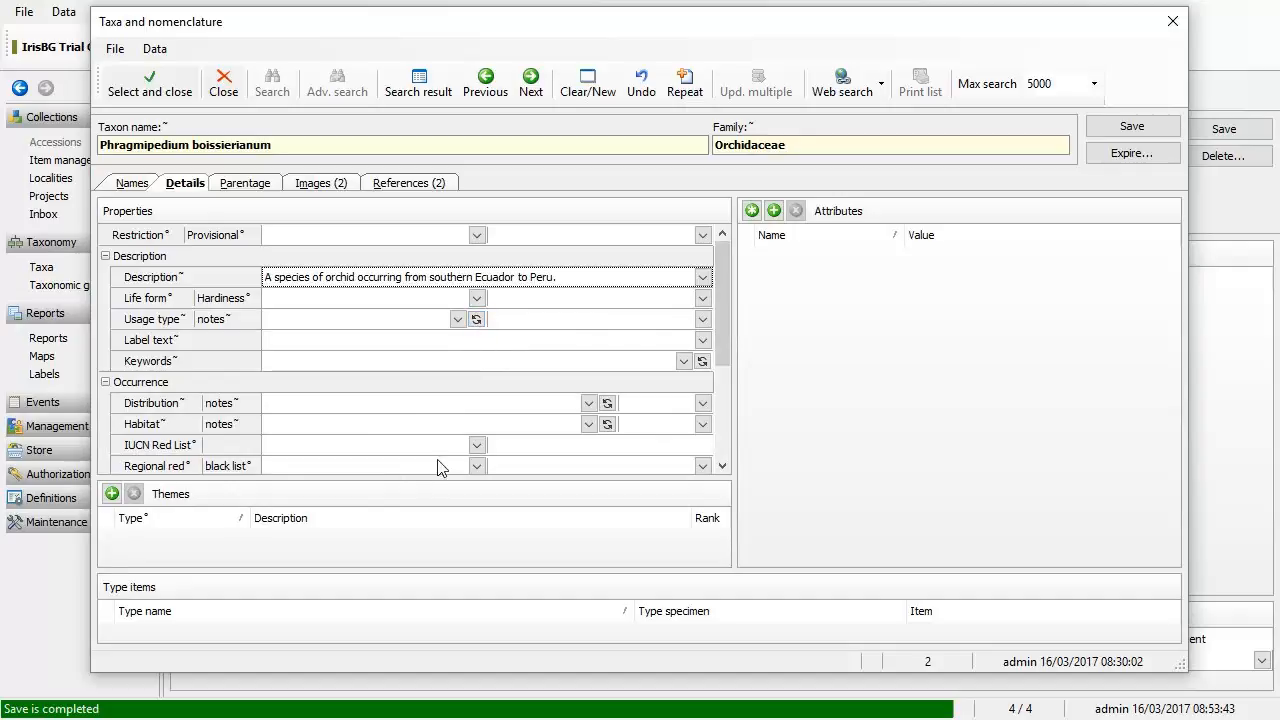
{"action": "left_click_drag", "start_coordinate": [438, 455], "coordinate": [395, 422]}
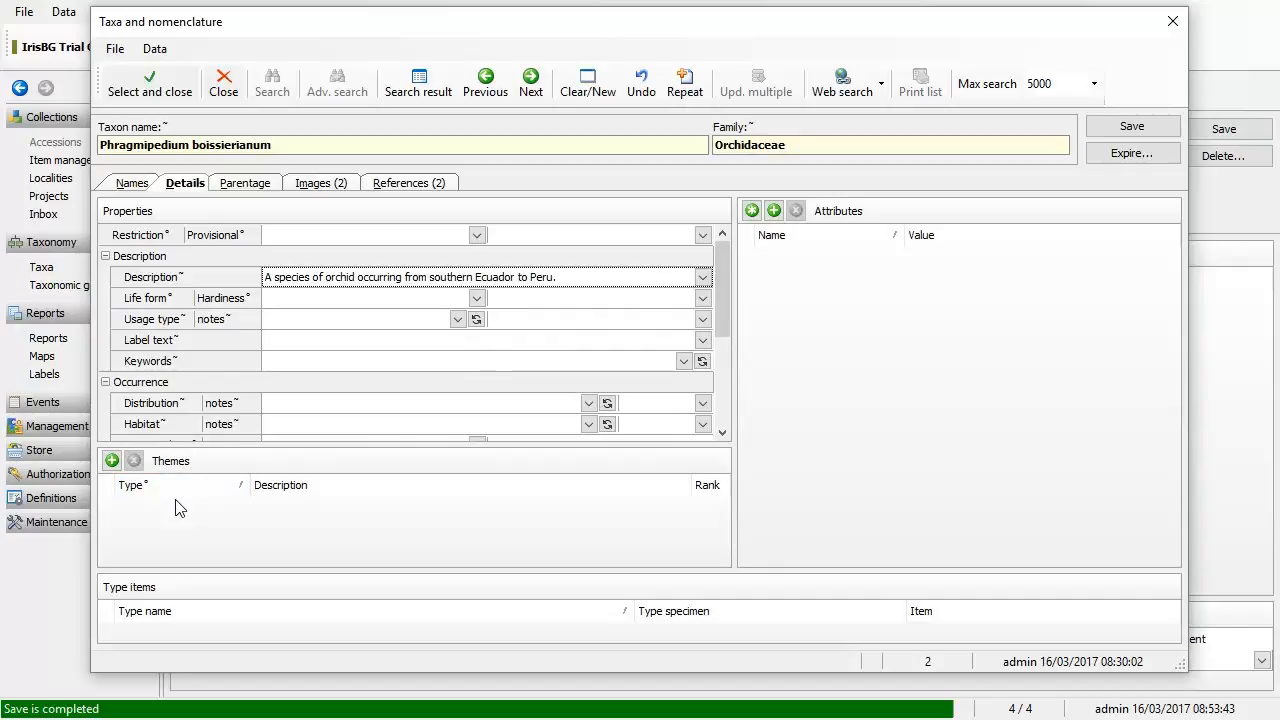
{"action": "left_click", "coordinate": [500, 521]}
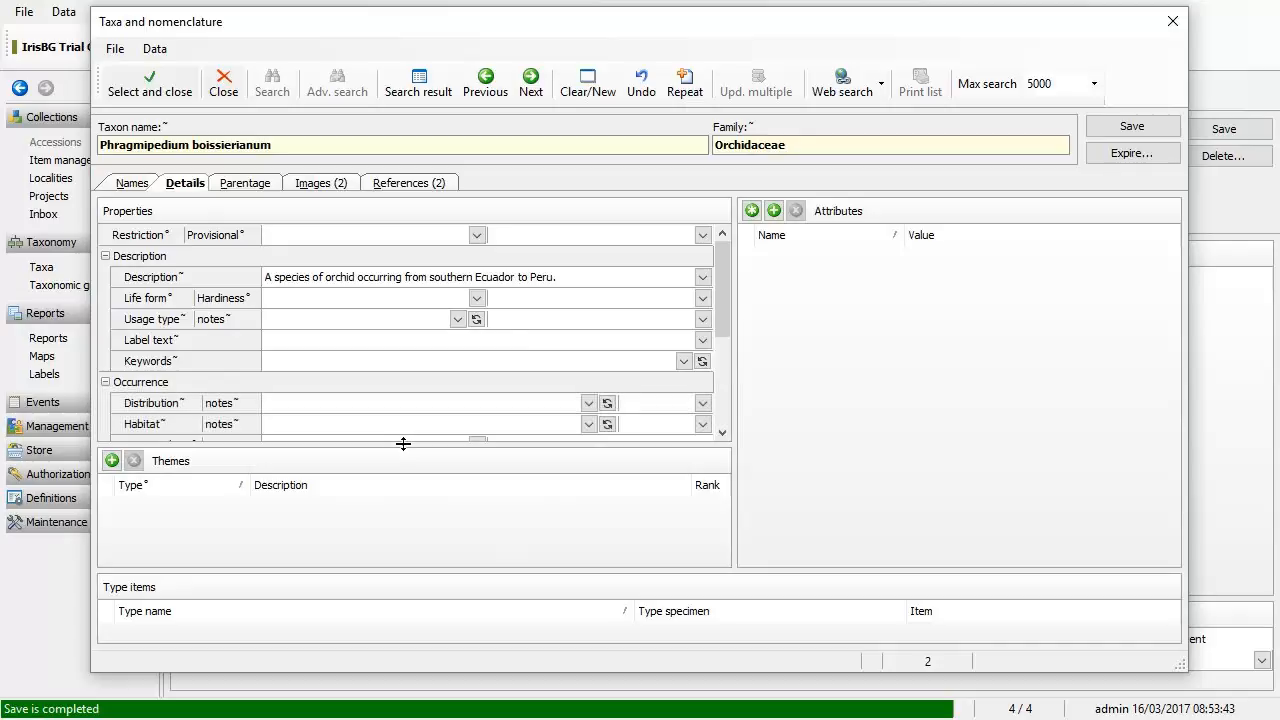
{"action": "left_click_drag", "start_coordinate": [403, 443], "coordinate": [411, 467]}
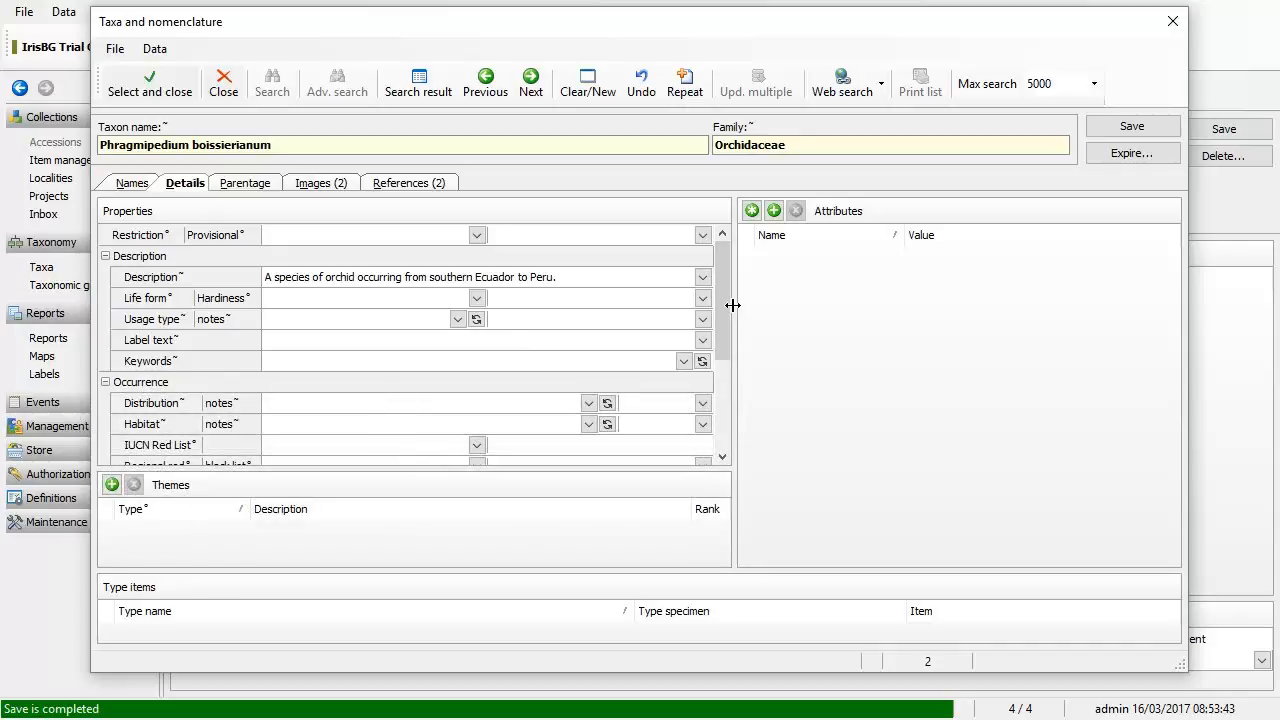
Step: Save the taxon with its new Description and assign Phragmipedium boissierianum to accession 2016-2
{"action": "left_click", "coordinate": [1133, 128]}
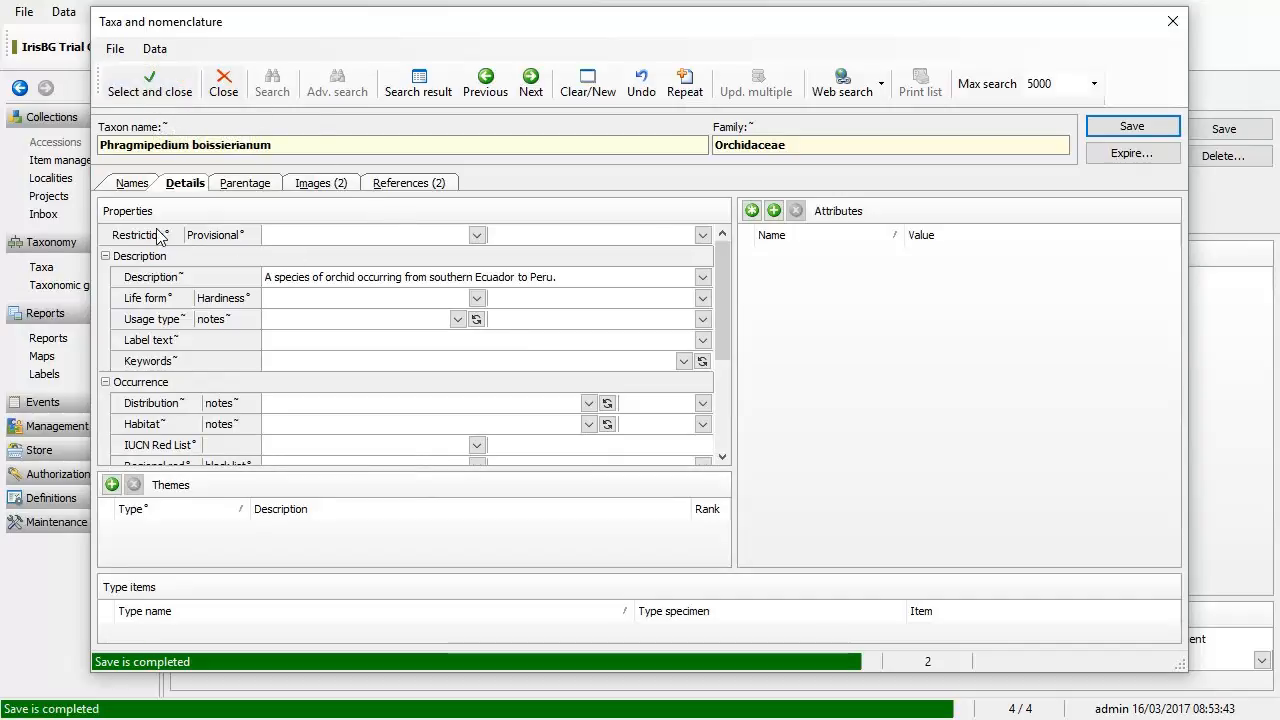
{"action": "left_click", "coordinate": [477, 235]}
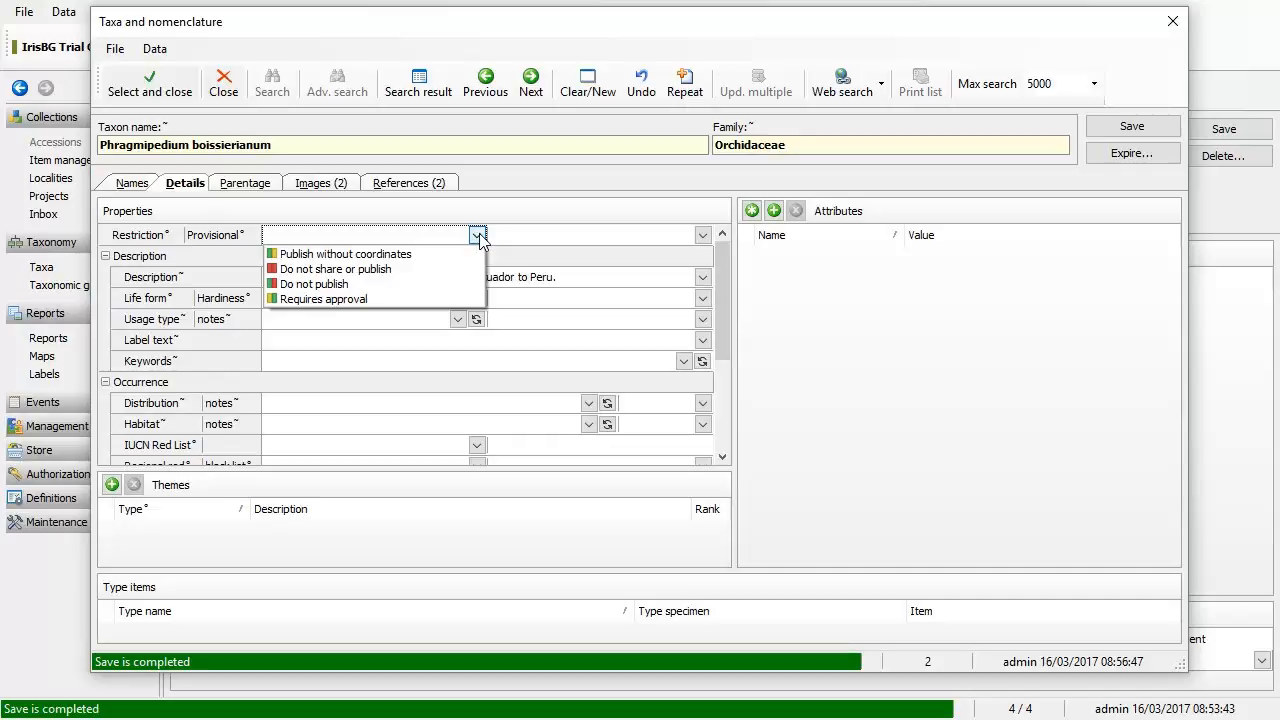
{"action": "left_click", "coordinate": [479, 233]}
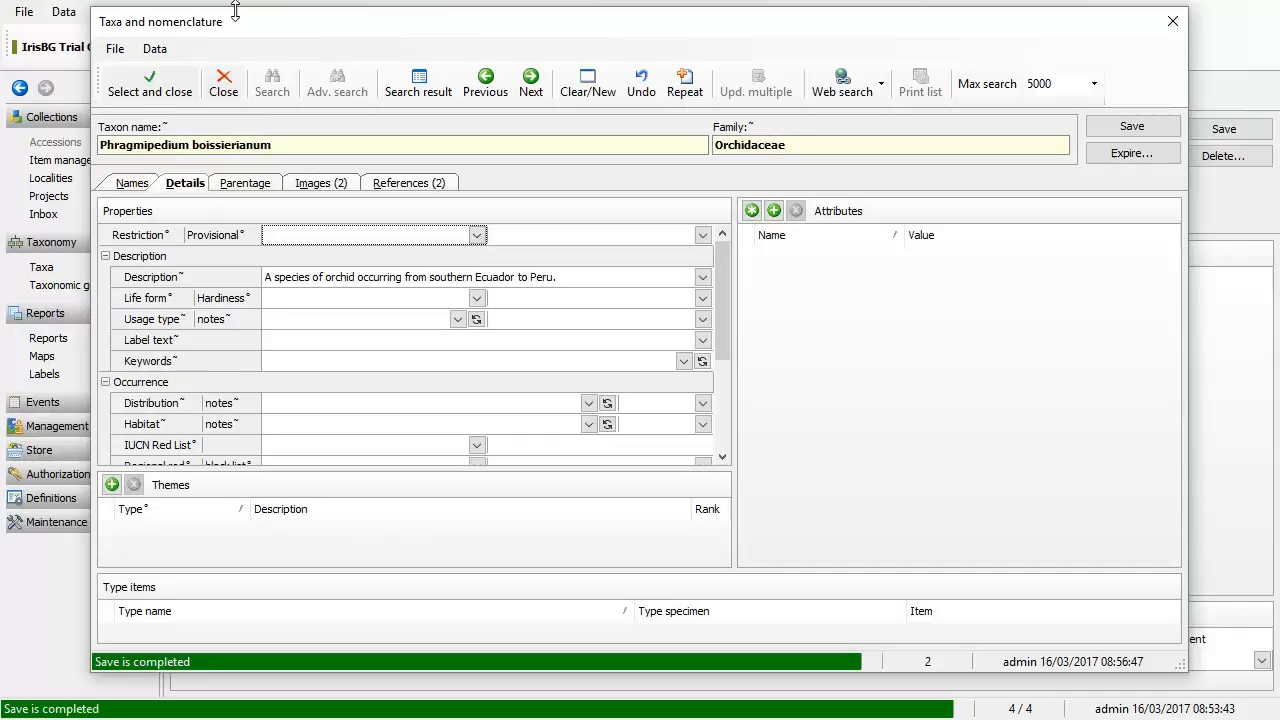
{"action": "left_click", "coordinate": [140, 82]}
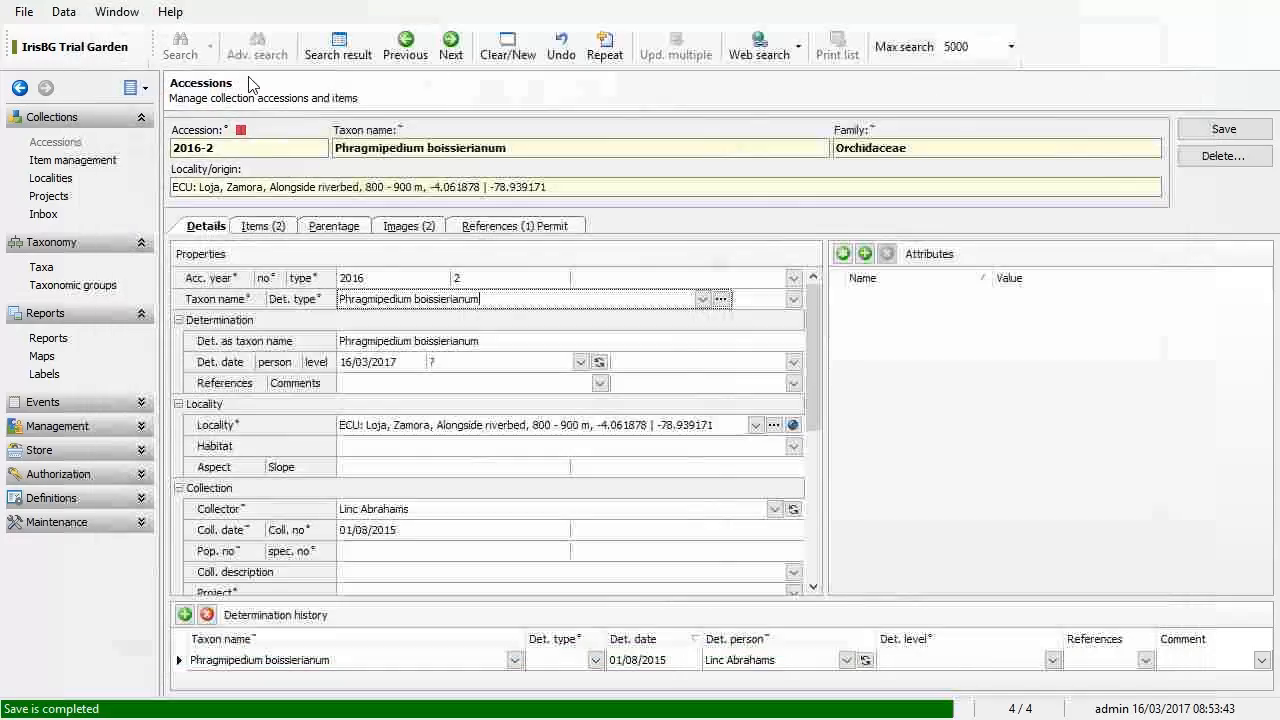
Step: Save accession 2016-2 recording Phragmipedium boissierianum, two items, two images and a permit
{"action": "left_click", "coordinate": [1225, 131]}
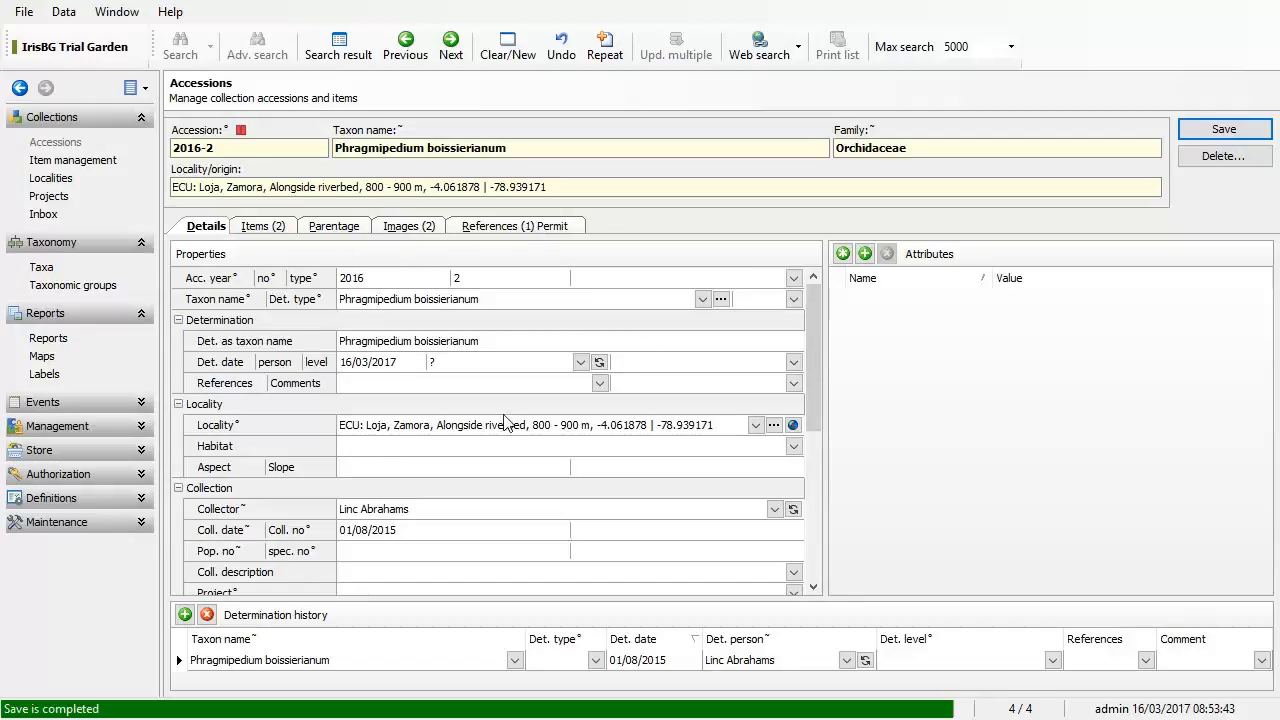
Step: Create a new accession copied from 2016-2 with Repeat
{"action": "left_click", "coordinate": [605, 55]}
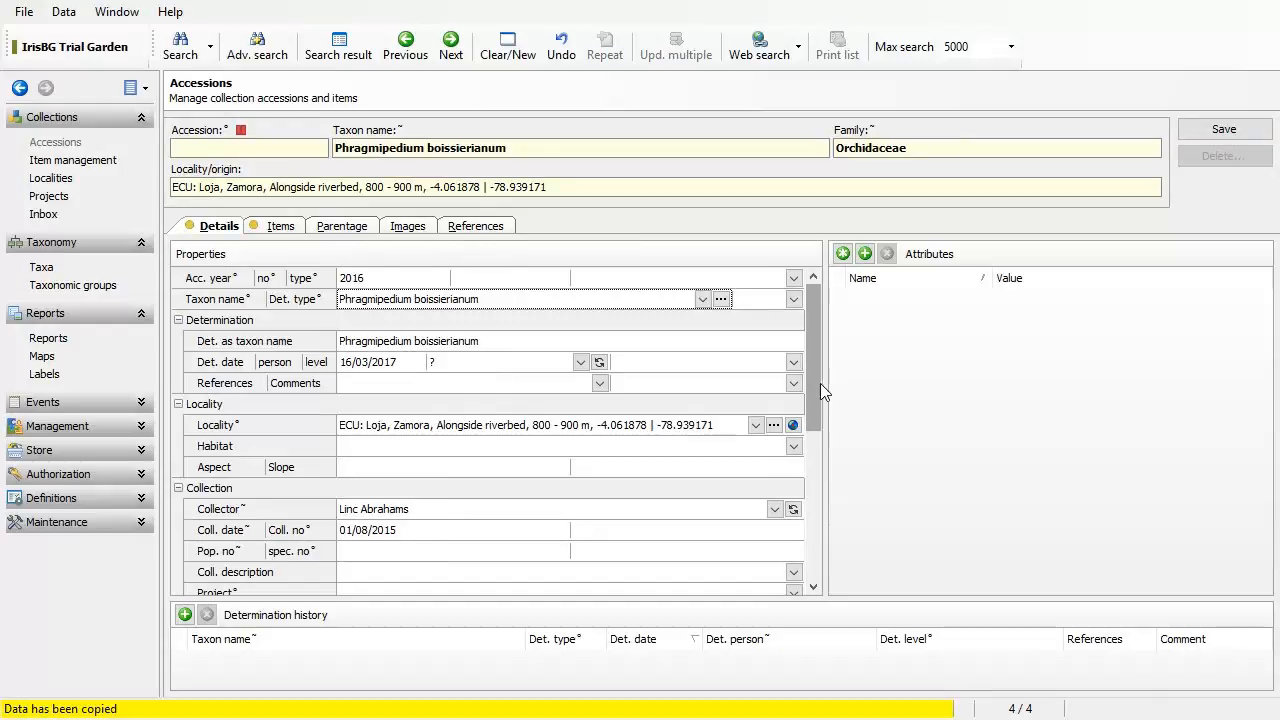
{"action": "left_click_drag", "start_coordinate": [815, 388], "coordinate": [823, 452]}
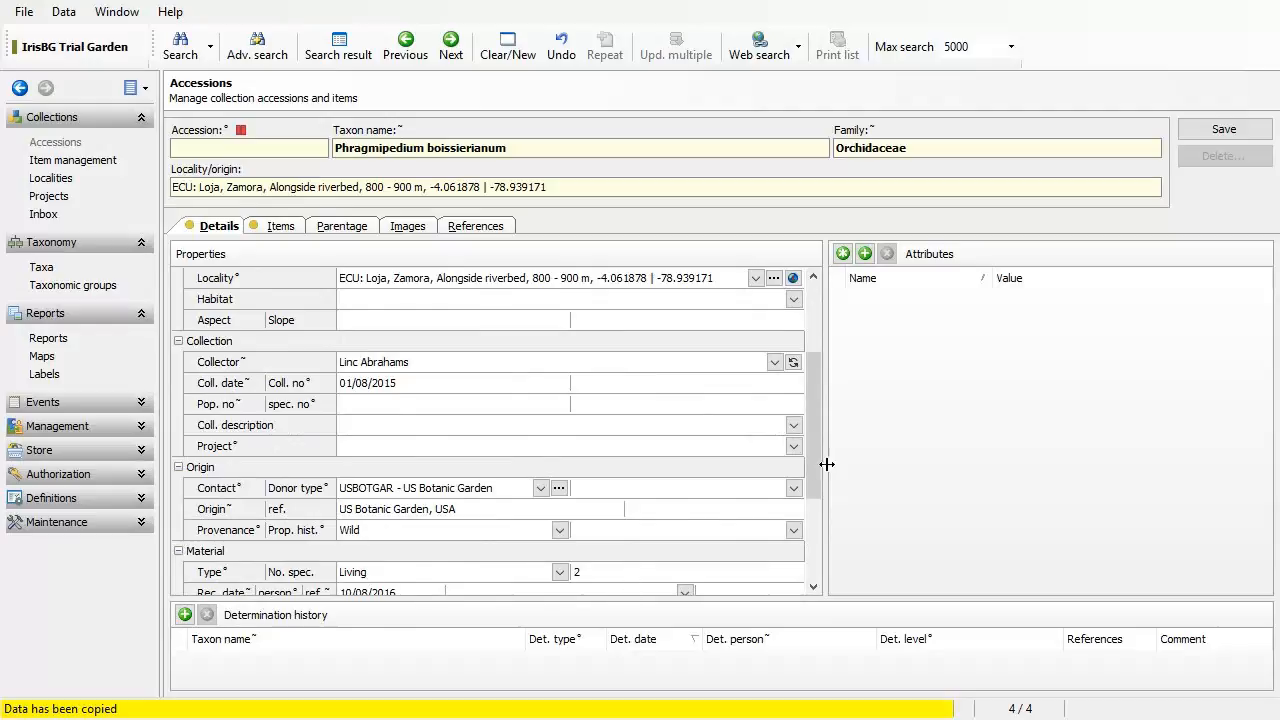
{"action": "left_click_drag", "start_coordinate": [819, 464], "coordinate": [823, 393]}
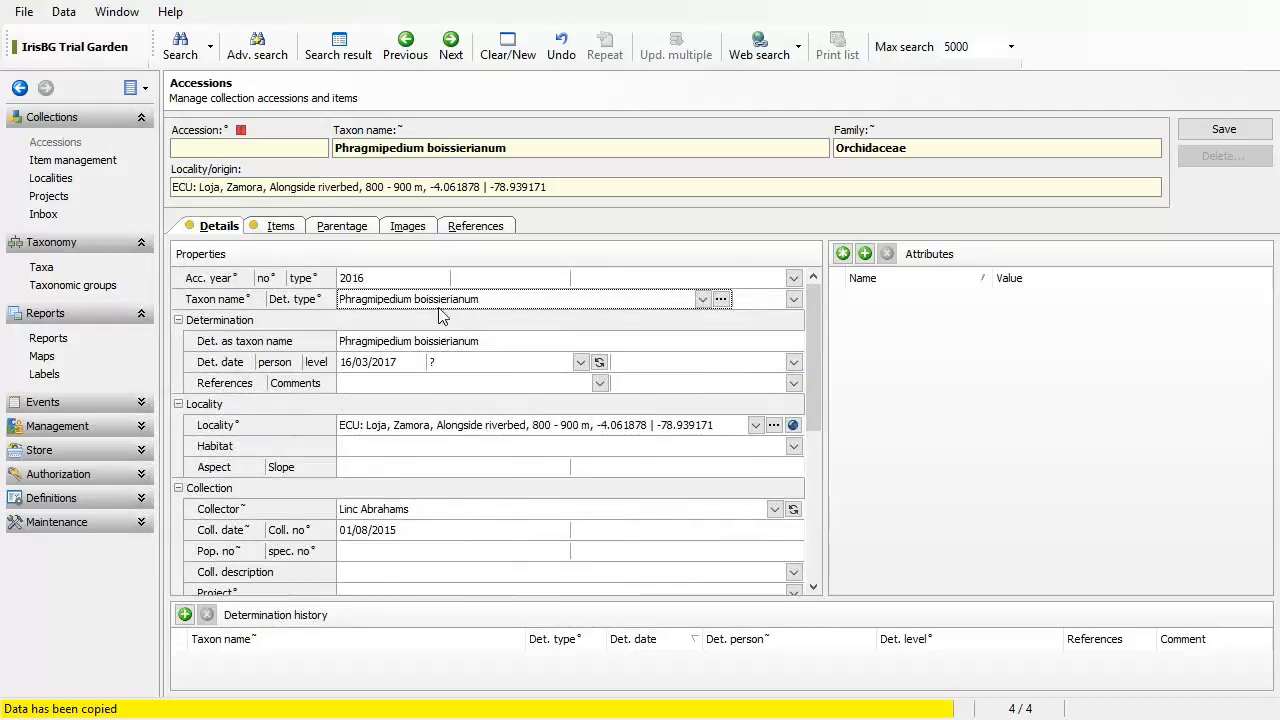
Step: Delete the copied taxon name from the new accession's Taxon name field
{"action": "left_click", "coordinate": [490, 306]}
{"action": "double_click", "coordinate": [517, 303]}
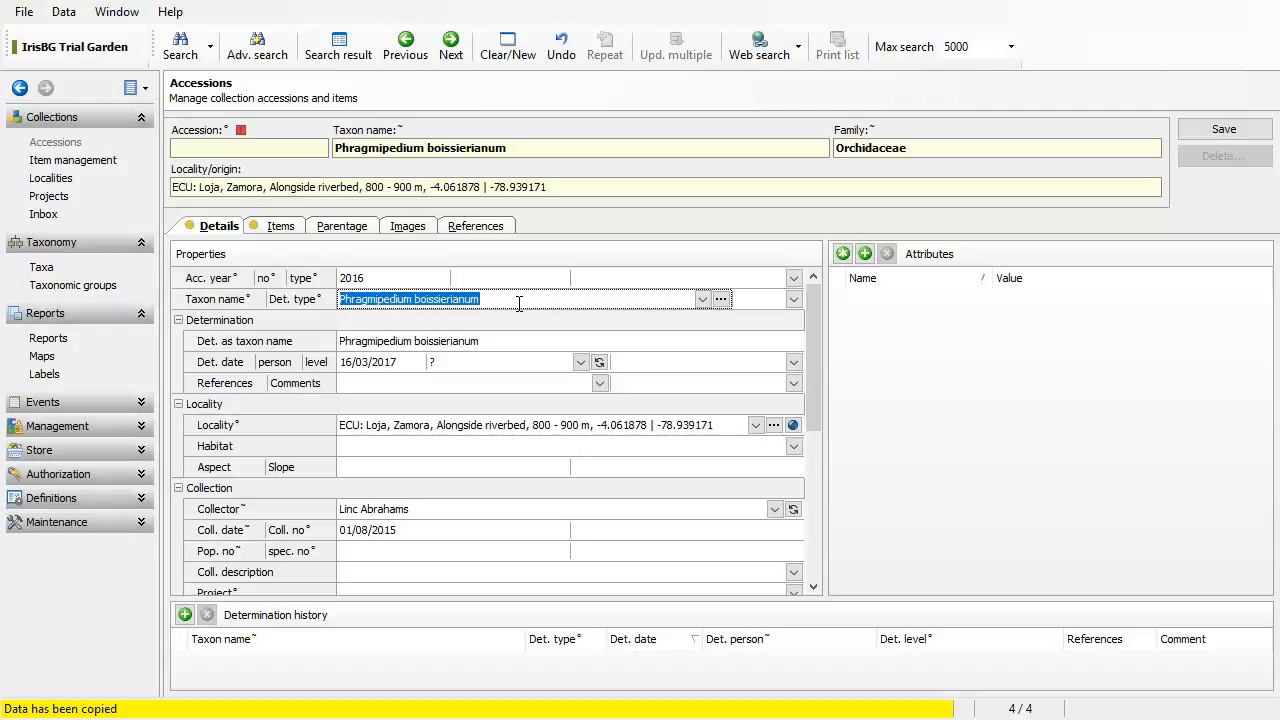
{"action": "left_click", "coordinate": [518, 300]}
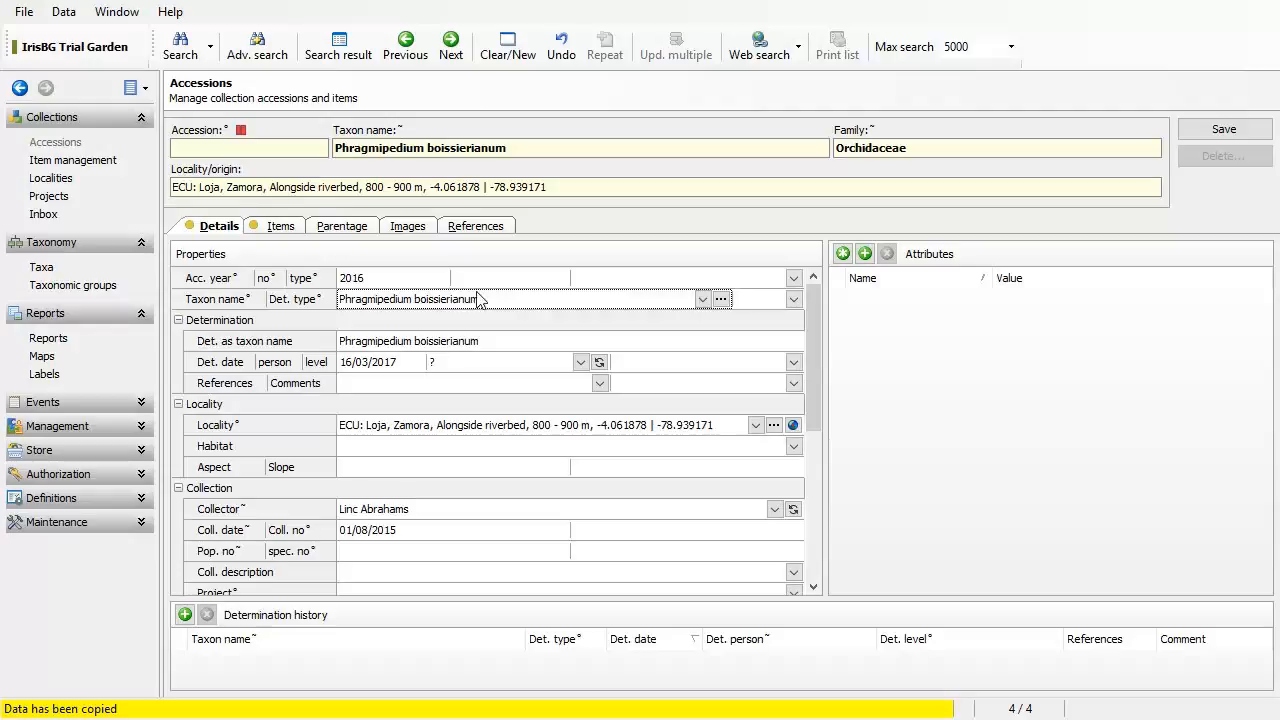
{"action": "left_click", "coordinate": [703, 299]}
{"action": "left_click", "coordinate": [703, 299]}
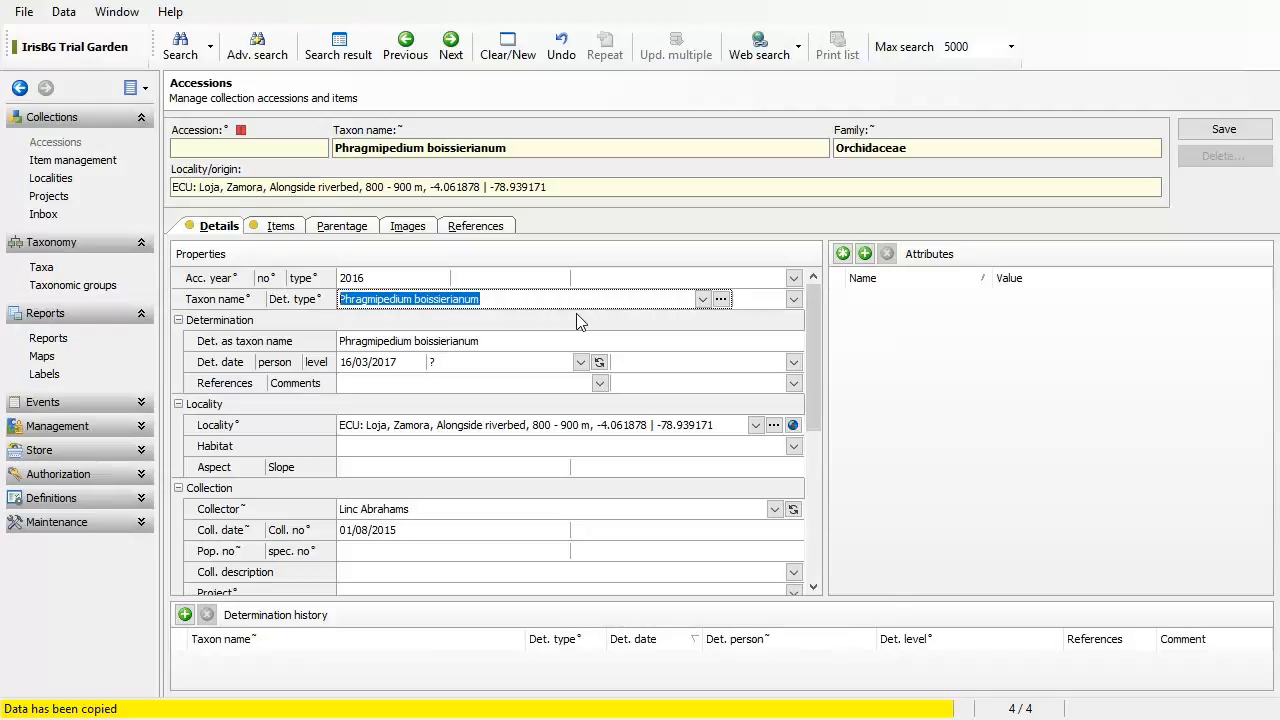
{"action": "key", "text": "Delete"}
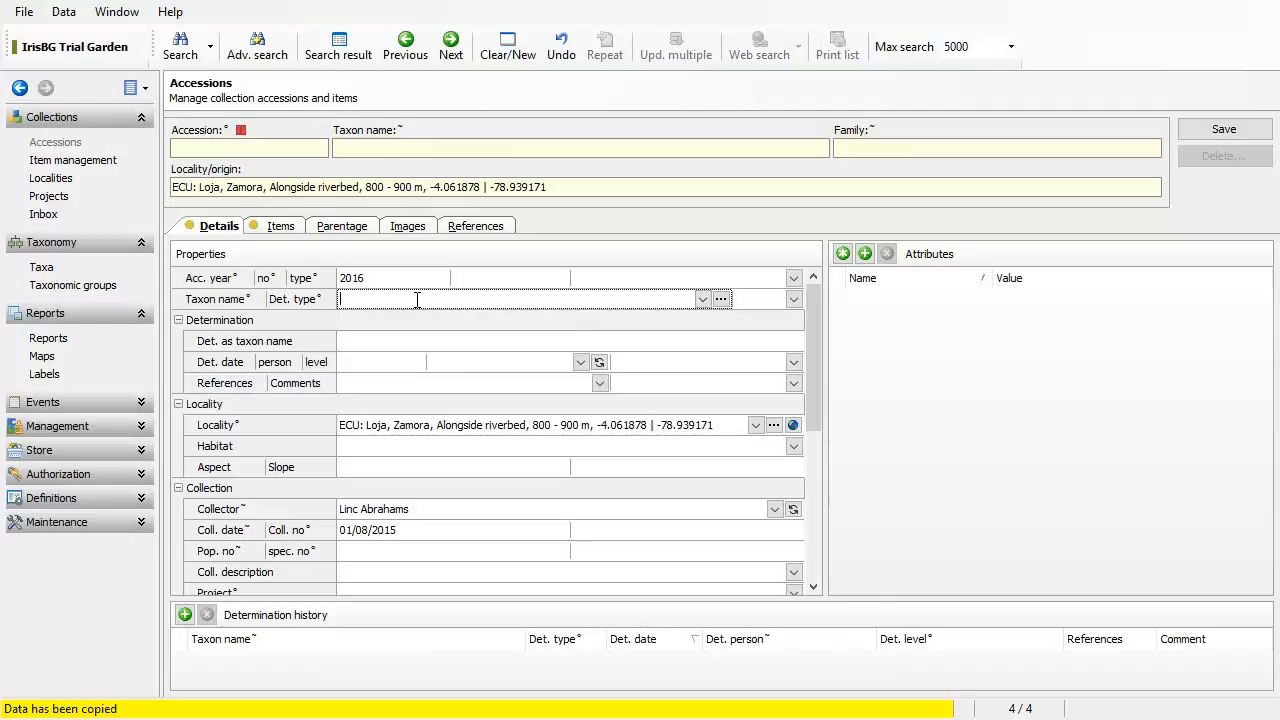
Step: Type 'Phra' and accept Phragmipedium × besseae 'Don Wimber' (Orchidaceae) as the taxon name
{"action": "type", "text": "Phr"}
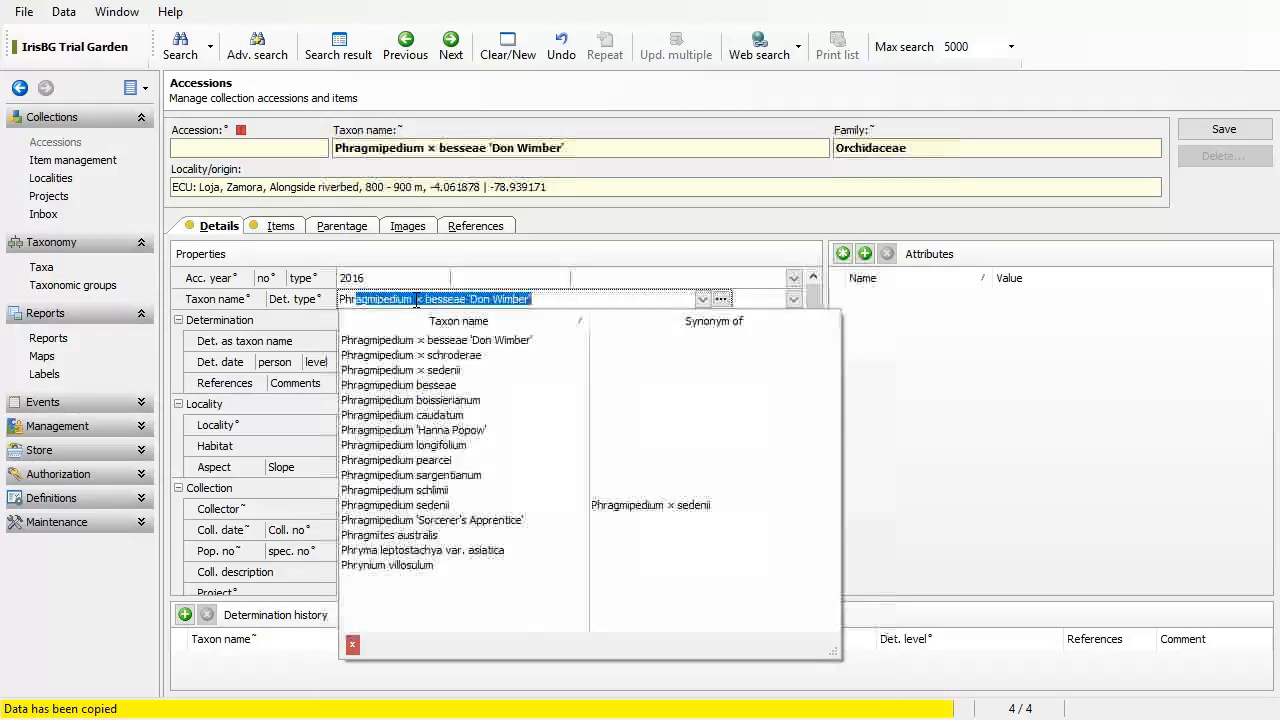
{"action": "type", "text": "a"}
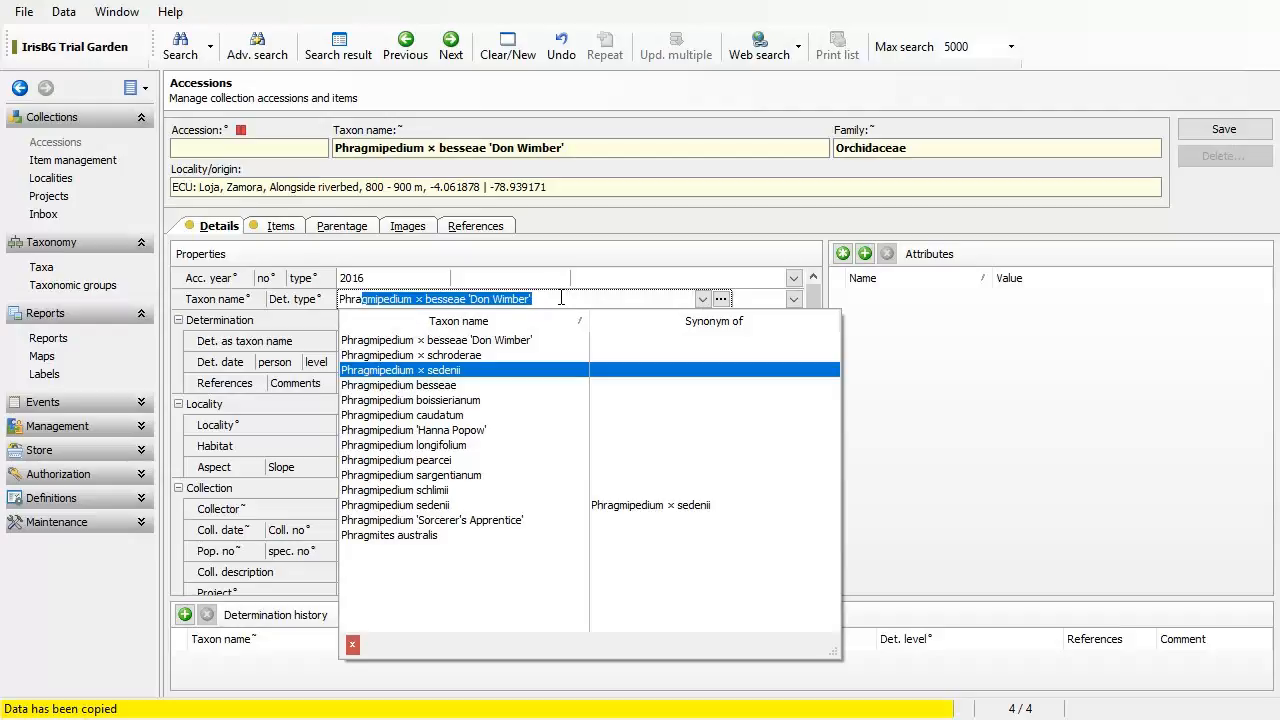
{"action": "left_click", "coordinate": [562, 298]}
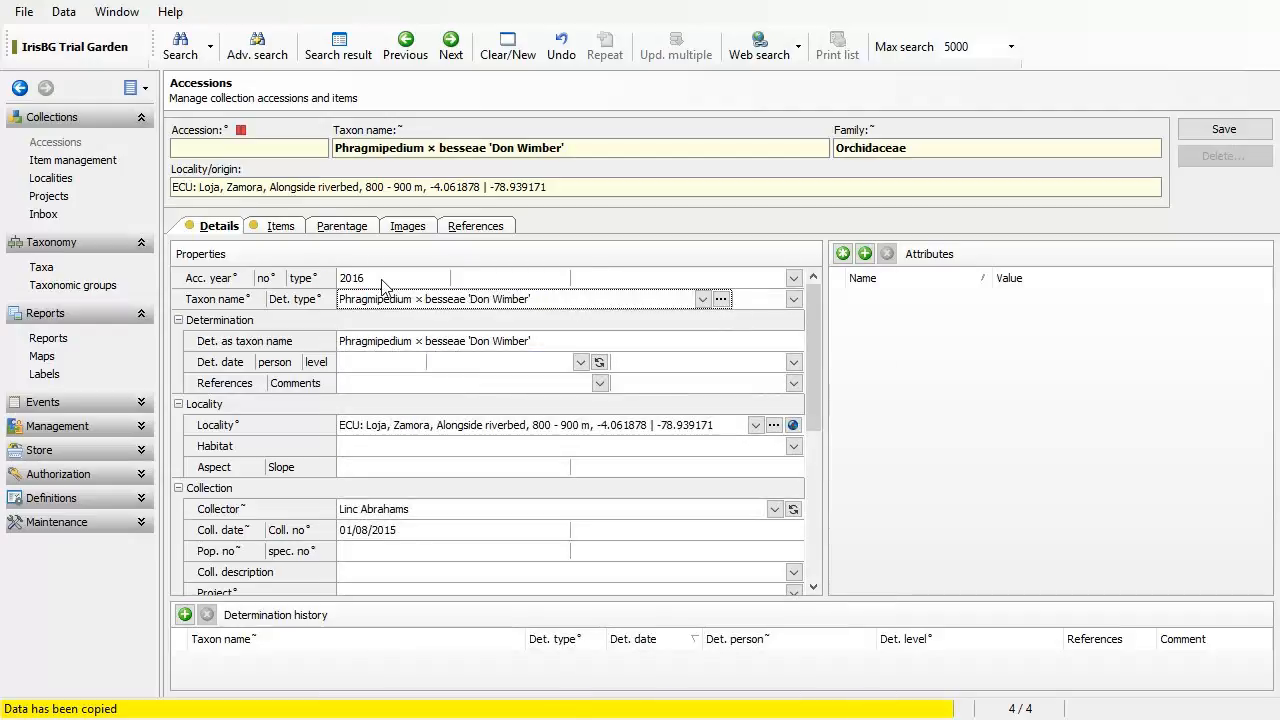
Step: Start a blank new taxon entry in the taxa window and show its Names details
{"action": "left_click", "coordinate": [722, 298]}
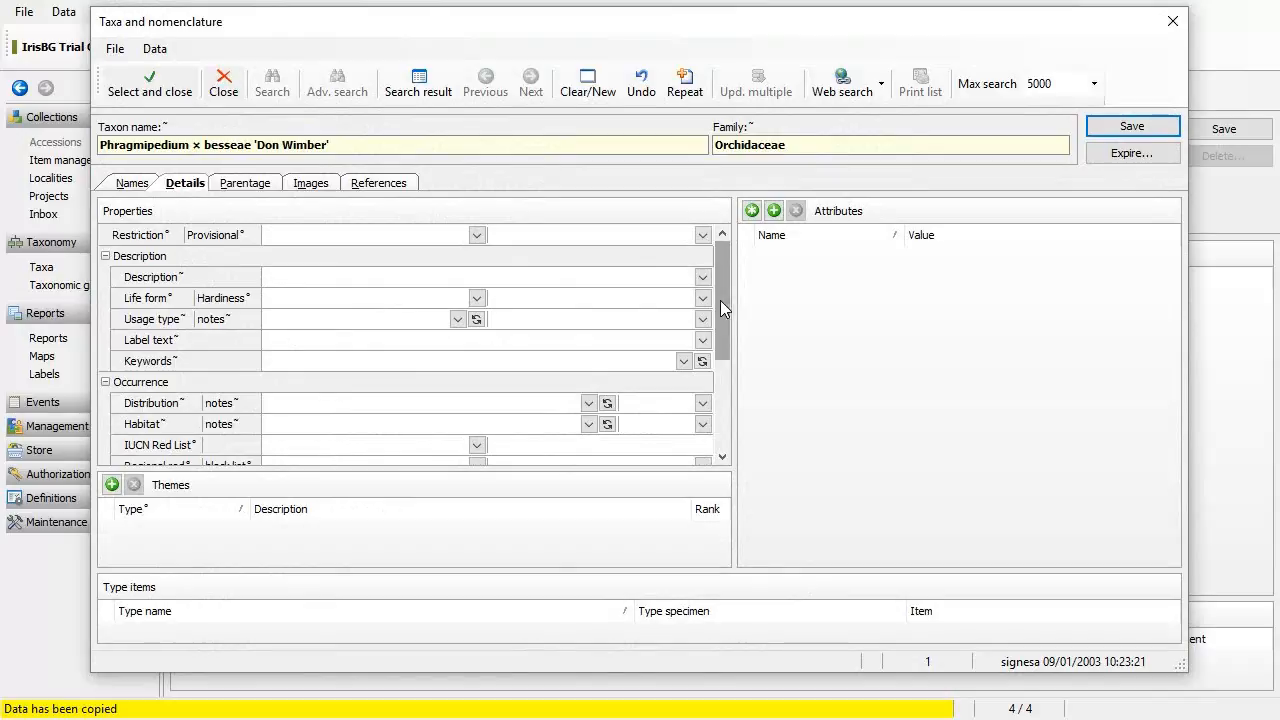
{"action": "left_click", "coordinate": [588, 100]}
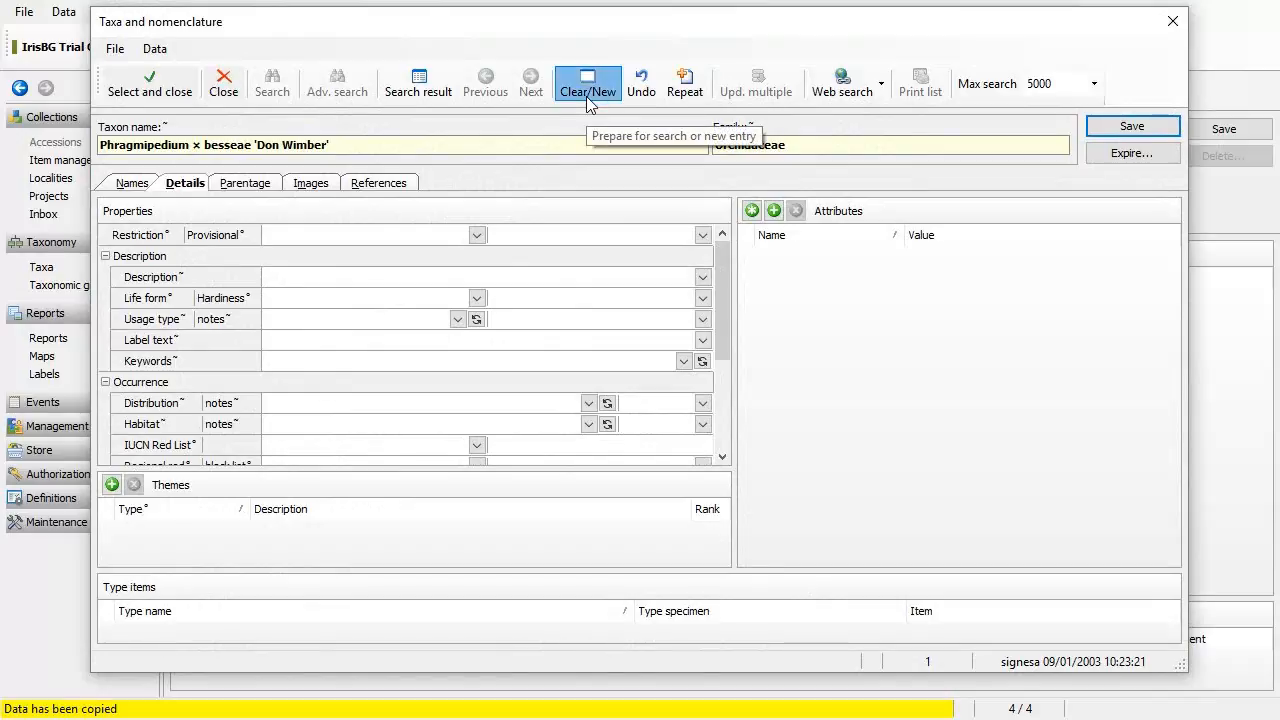
{"action": "left_click", "coordinate": [131, 186]}
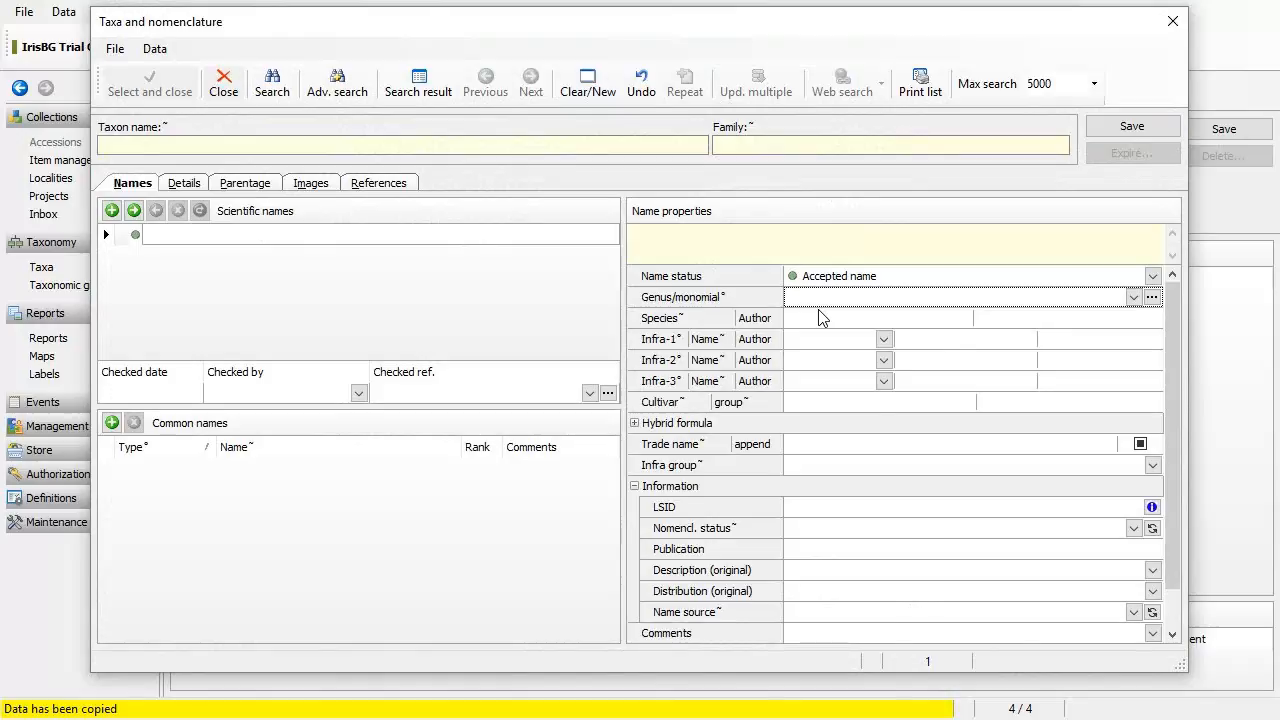
Step: Enter genus Phragmipedium and species fischeri, then look the name up on The Plant List
{"action": "type", "text": "Phragmipedium"}
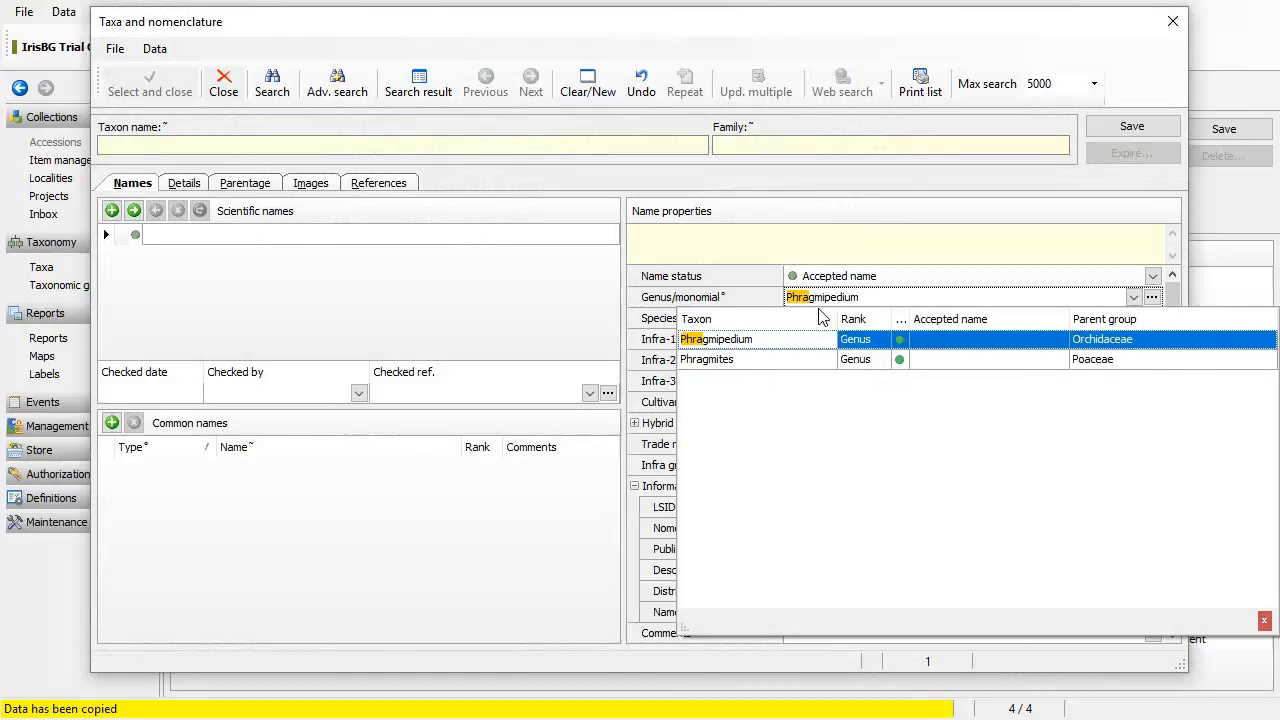
{"action": "left_click", "coordinate": [787, 341]}
{"action": "left_click", "coordinate": [823, 319]}
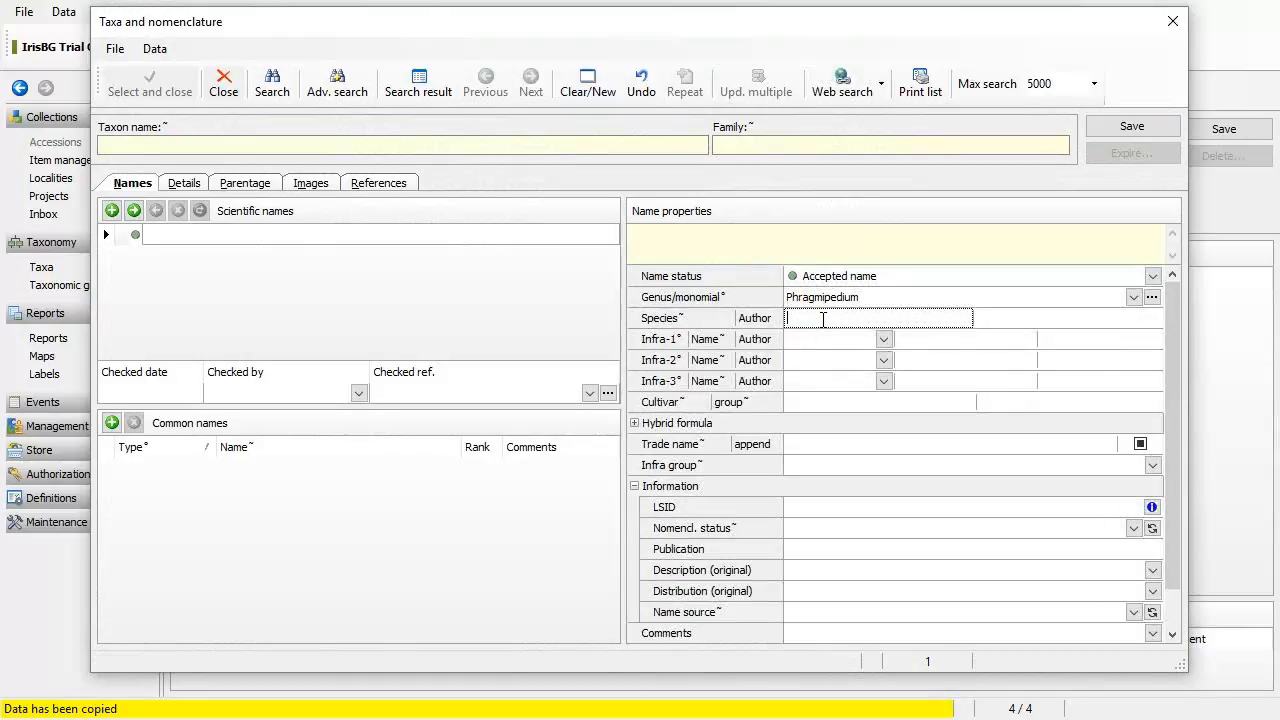
{"action": "type", "text": "fl"}
{"action": "type", "text": "scheri"}
{"action": "left_click", "coordinate": [862, 97]}
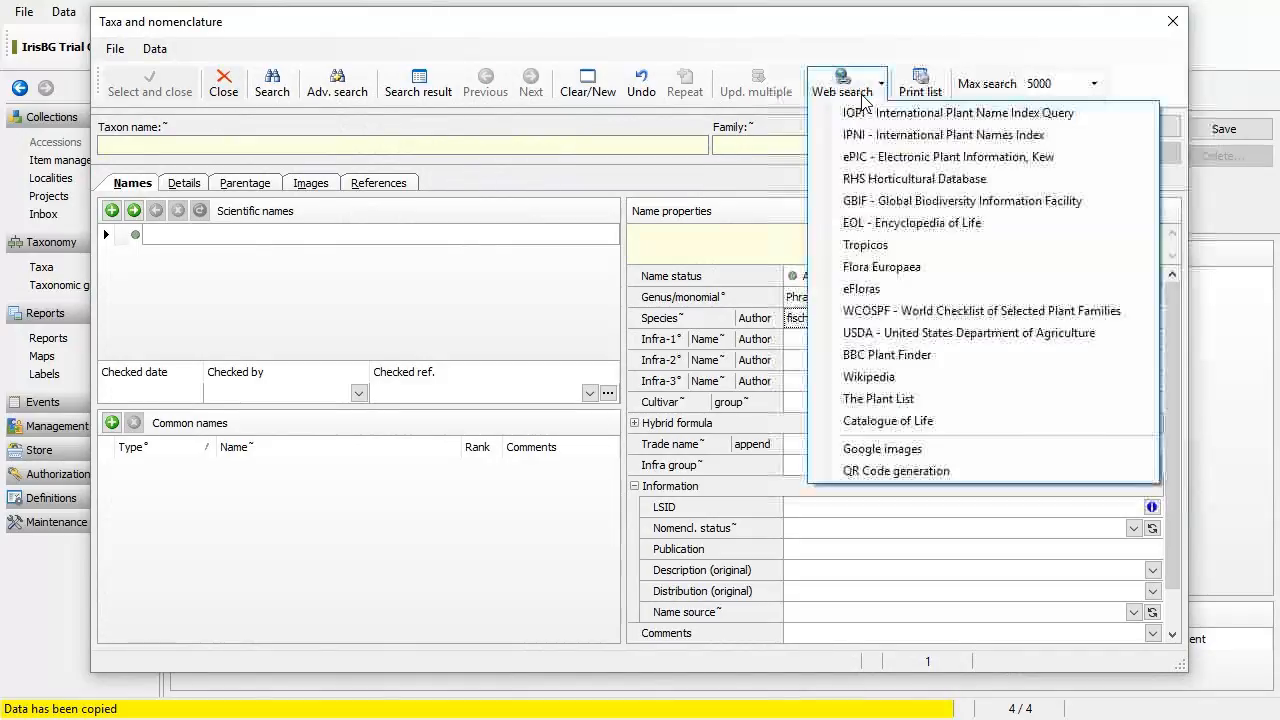
{"action": "left_click", "coordinate": [912, 401]}
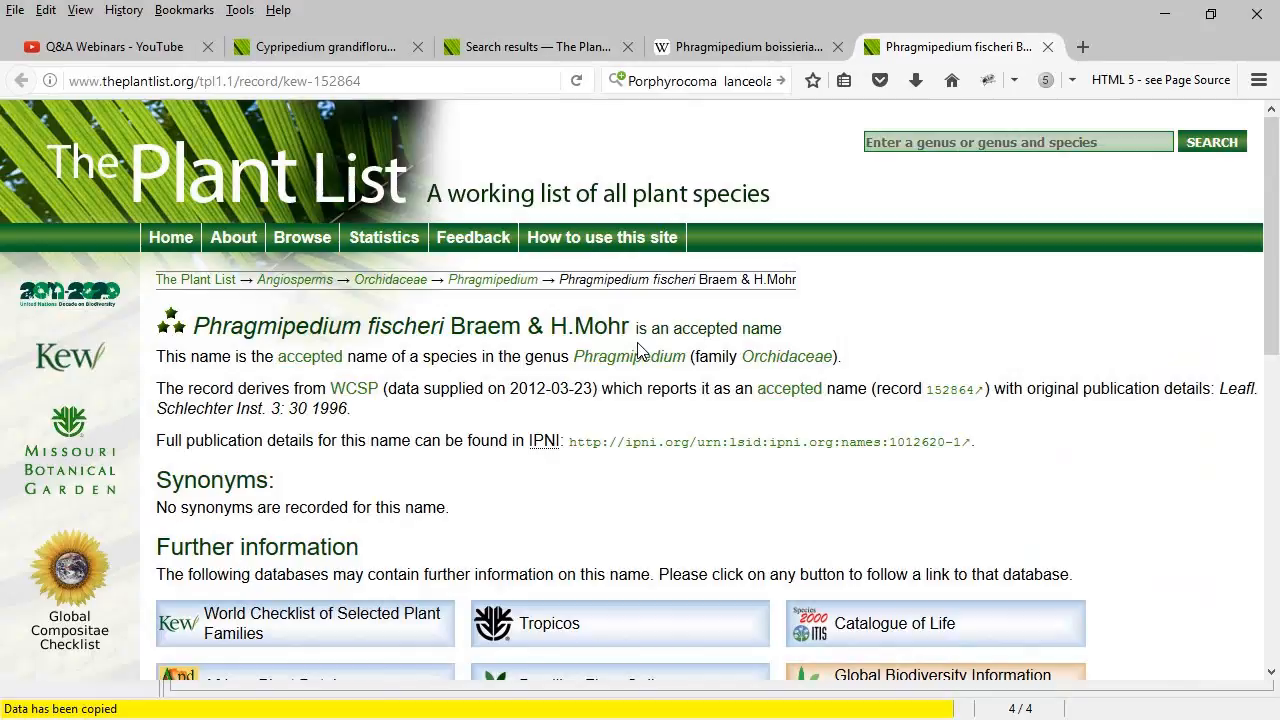
Step: After confirming Phragmipedium fischeri Braem & H.Mohr is accepted on The Plant List, return to IrisBG
{"action": "key", "text": "alt+Tab"}
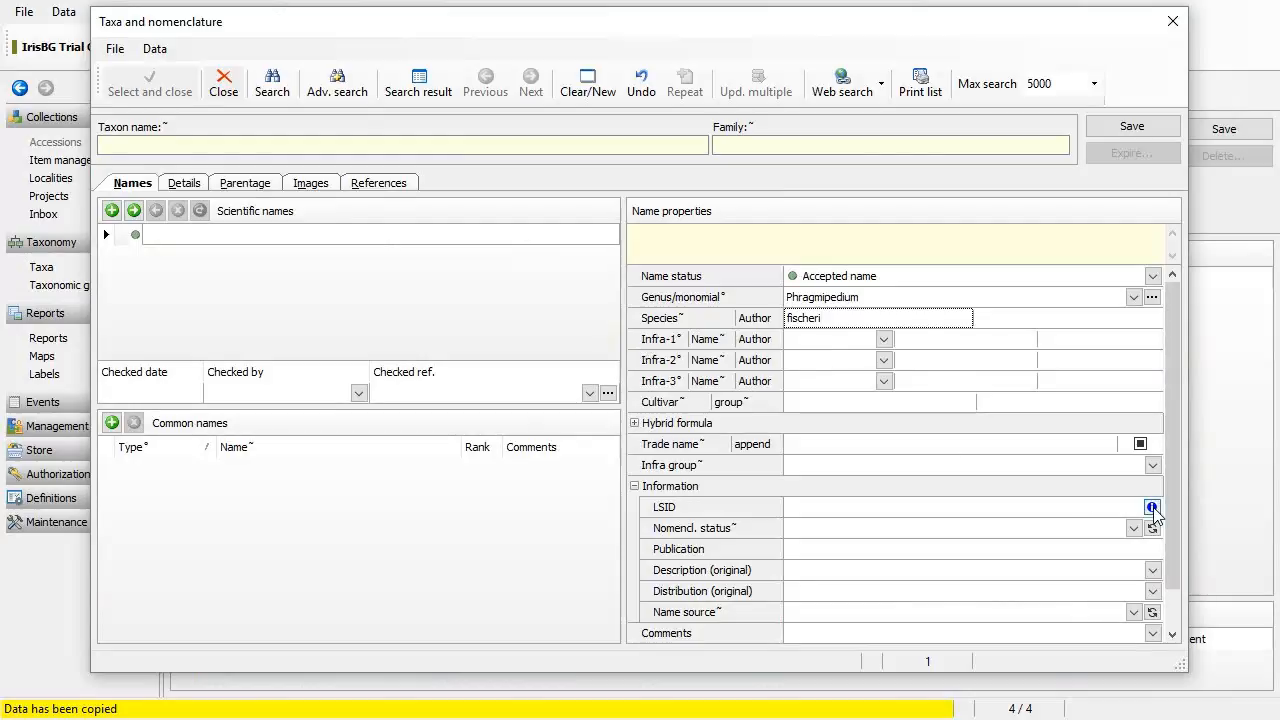
Step: Fill the name from IPNI record 2: author Braem & H.Mohr, LSID and 1996 publication
{"action": "left_click", "coordinate": [1151, 507]}
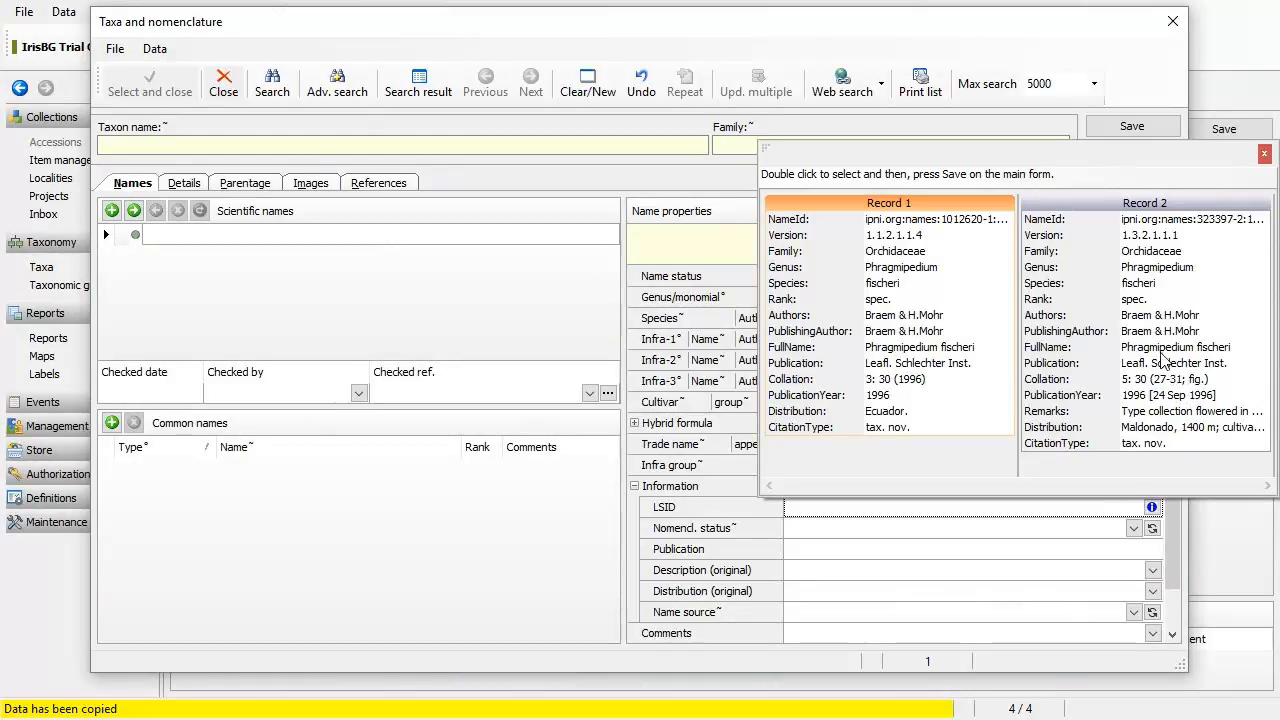
{"action": "left_click", "coordinate": [1158, 285]}
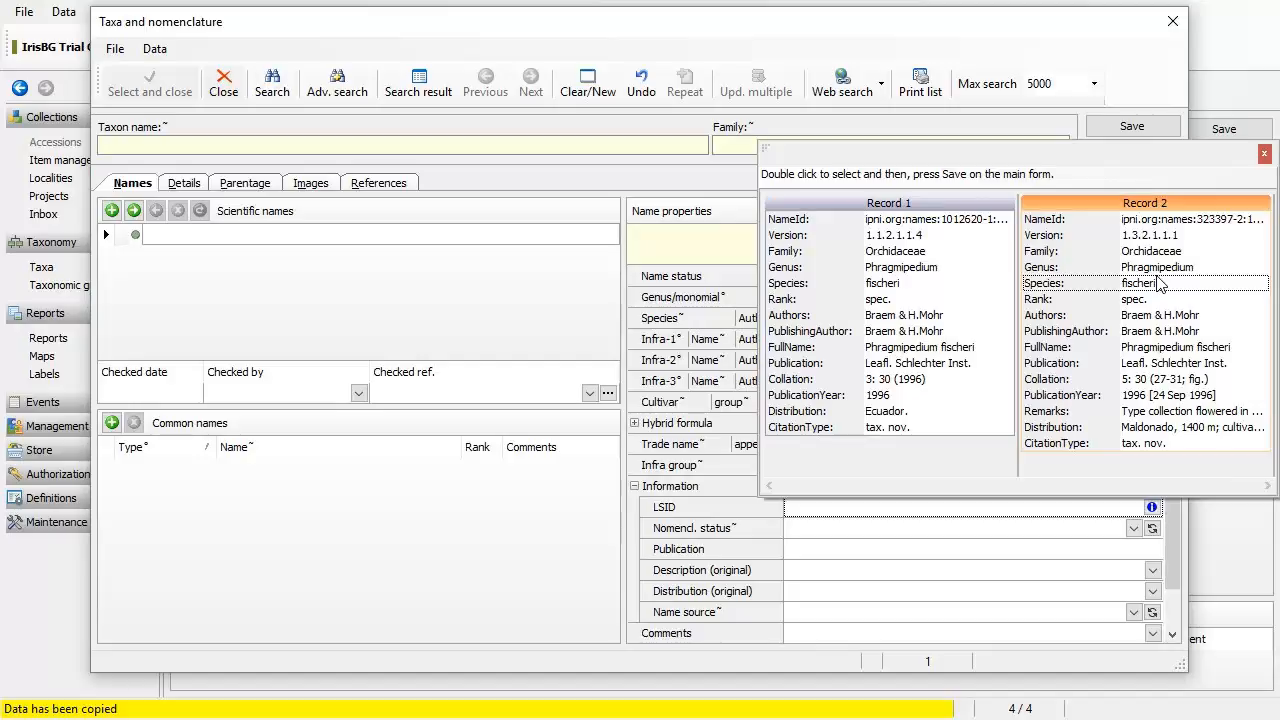
{"action": "double_click", "coordinate": [1158, 284]}
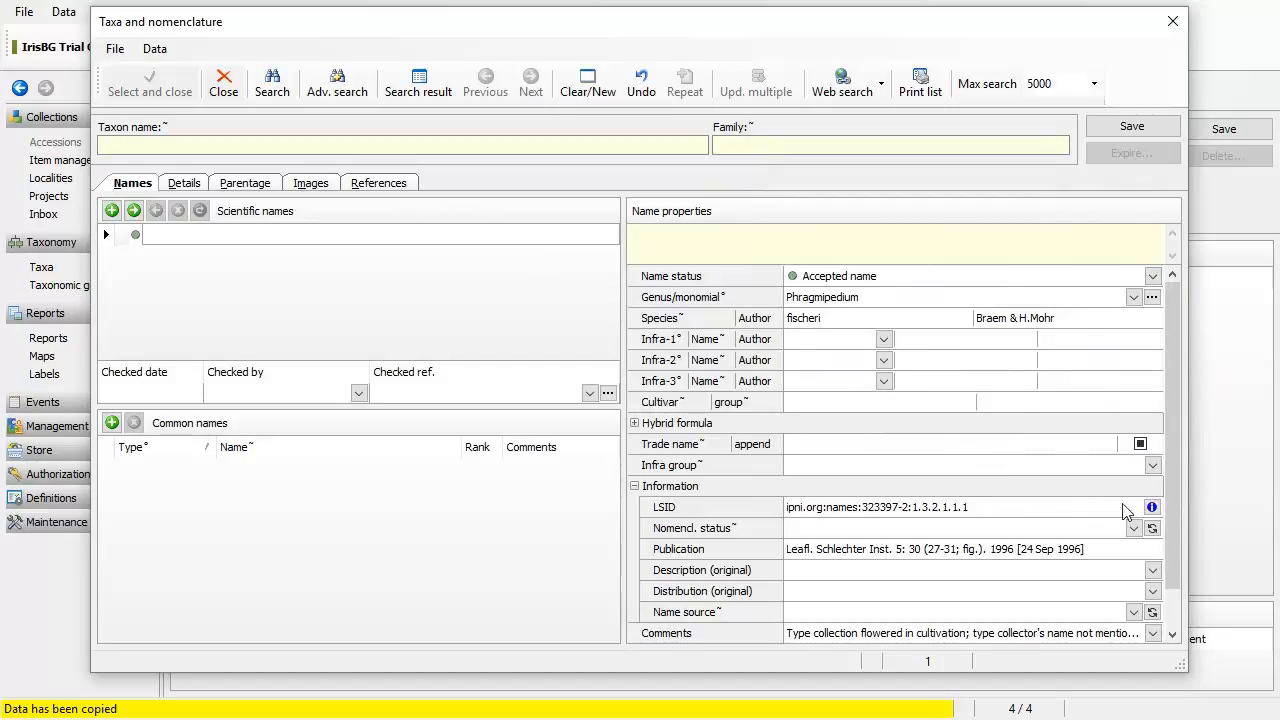
Step: Set the name source to Plantlist
{"action": "scroll", "coordinate": [1170, 565], "scroll_direction": "down", "scroll_amount": 1}
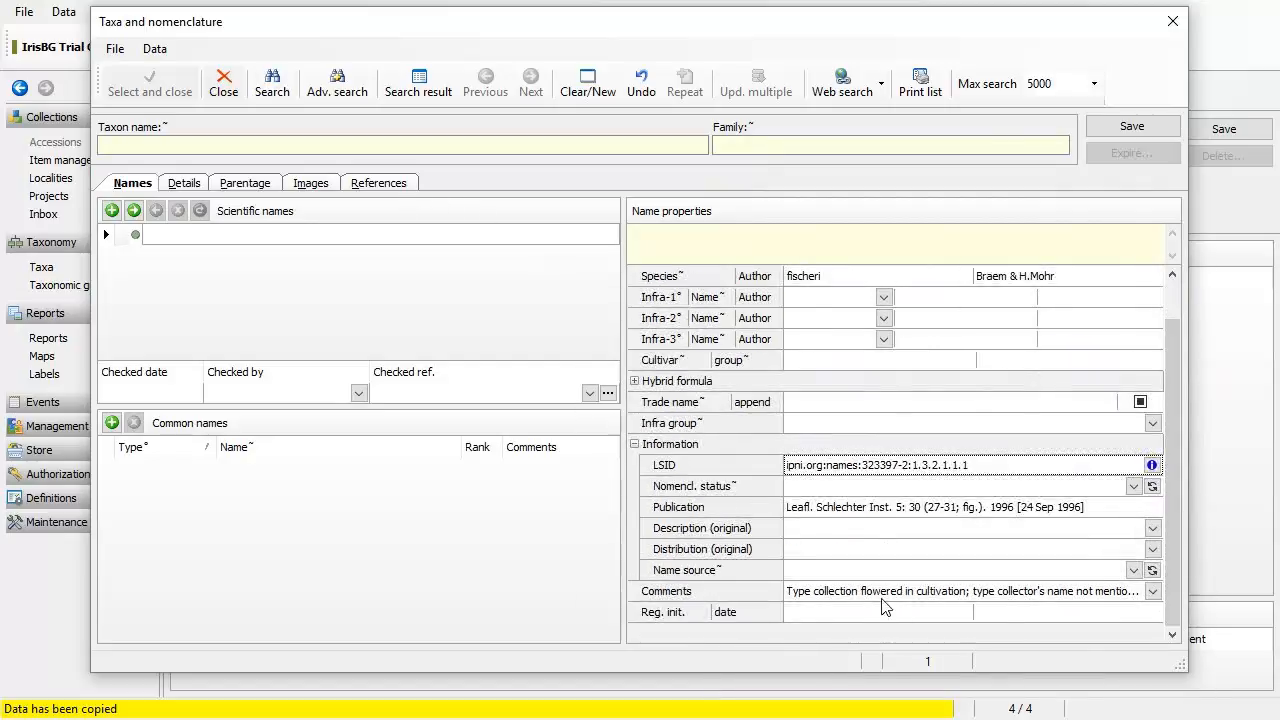
{"action": "left_click", "coordinate": [885, 571]}
{"action": "type", "text": "Plantlist"}
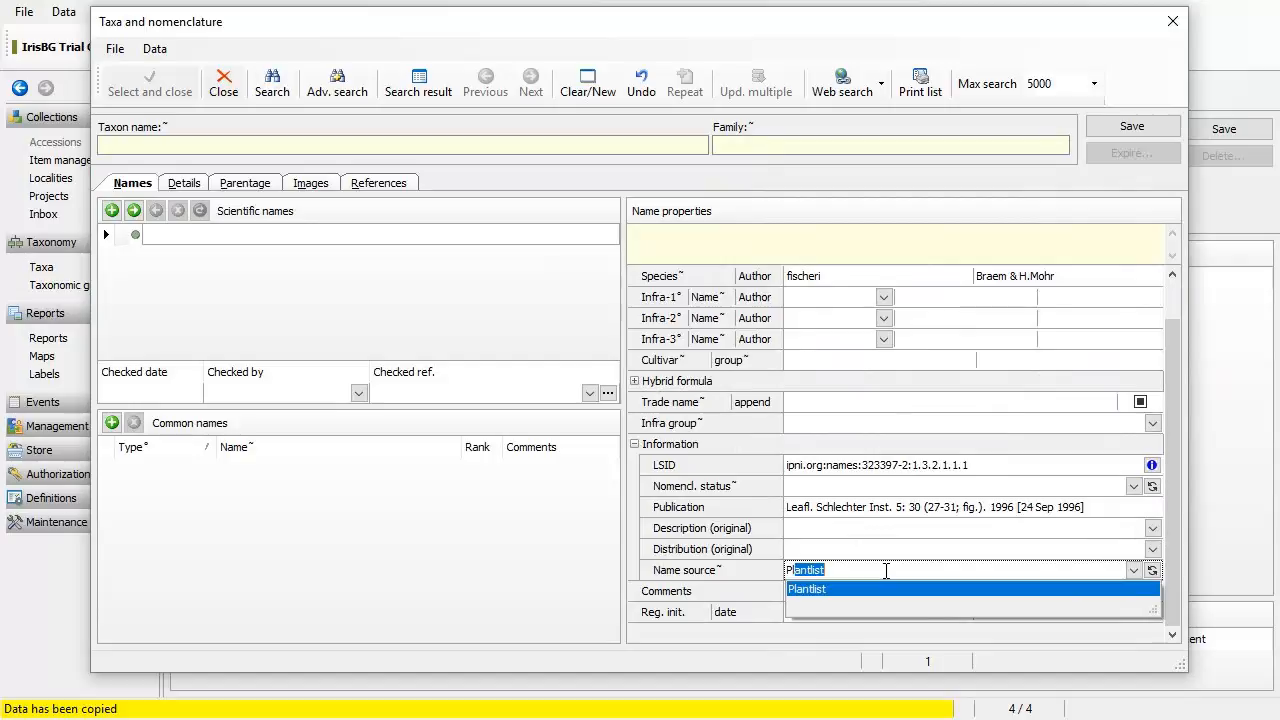
{"action": "key", "text": "Return"}
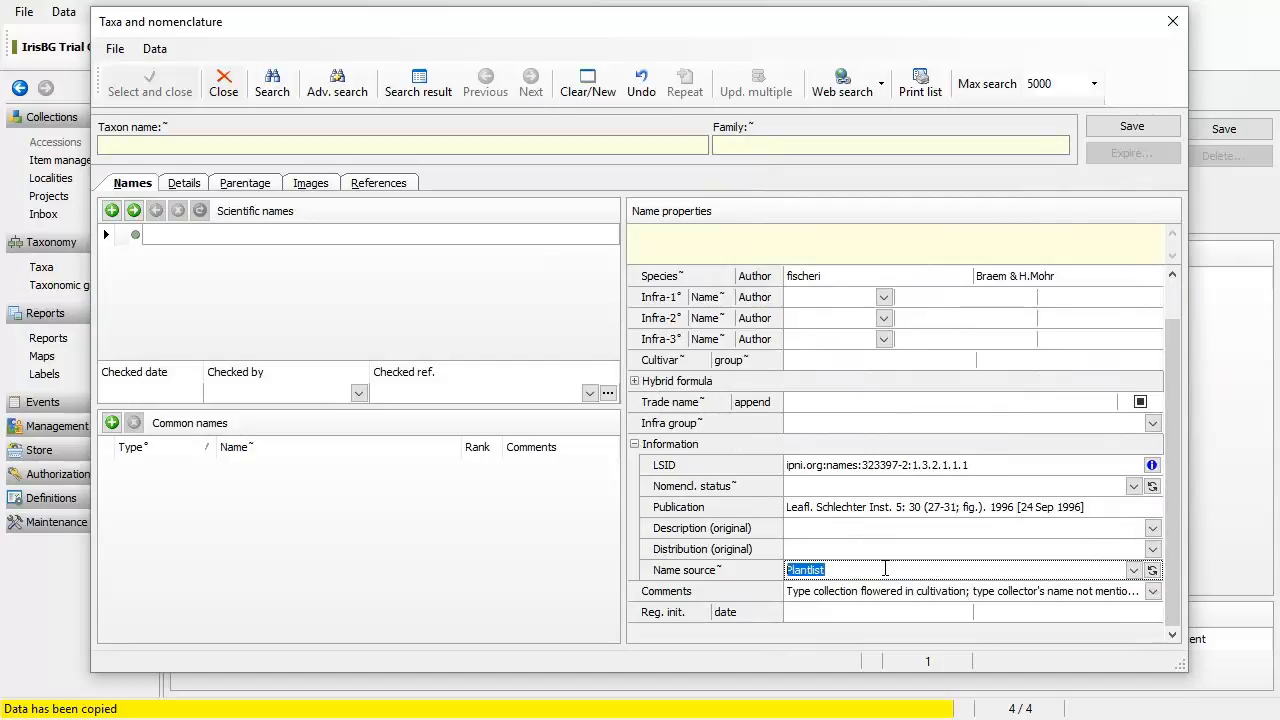
Step: Add The Plant List as a web reference with rank 10
{"action": "left_click", "coordinate": [403, 185]}
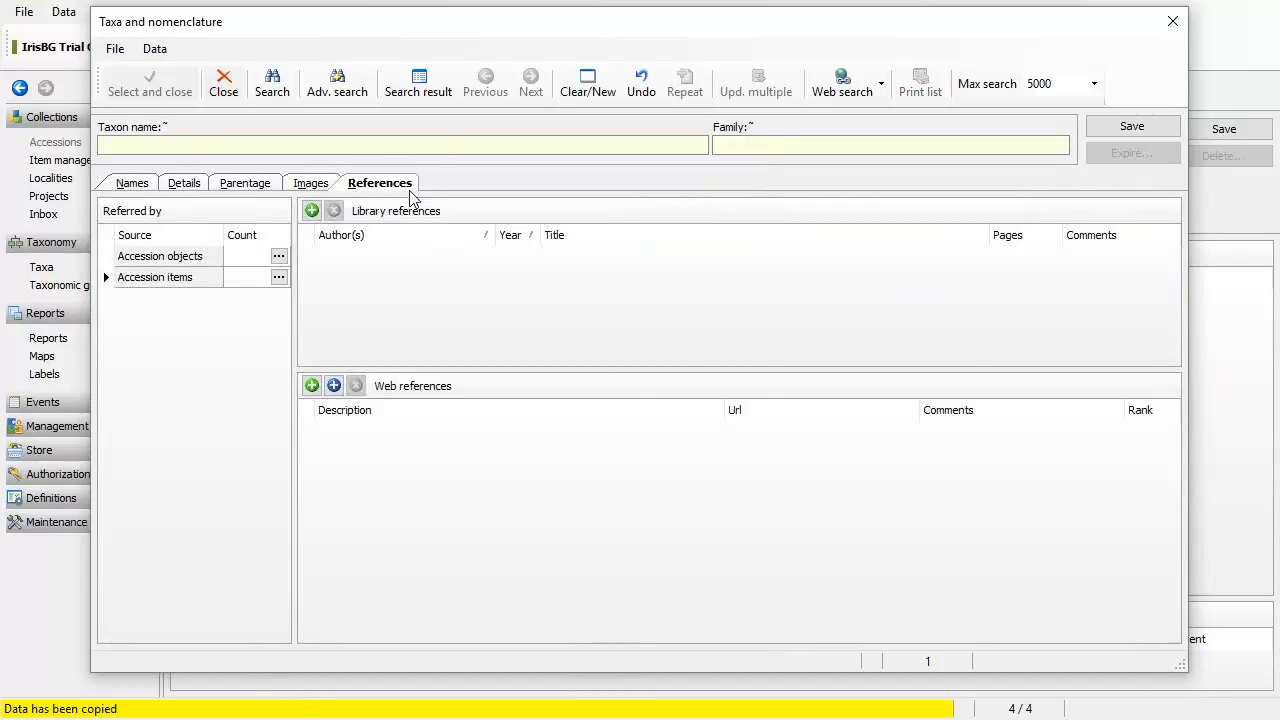
{"action": "left_click", "coordinate": [333, 386]}
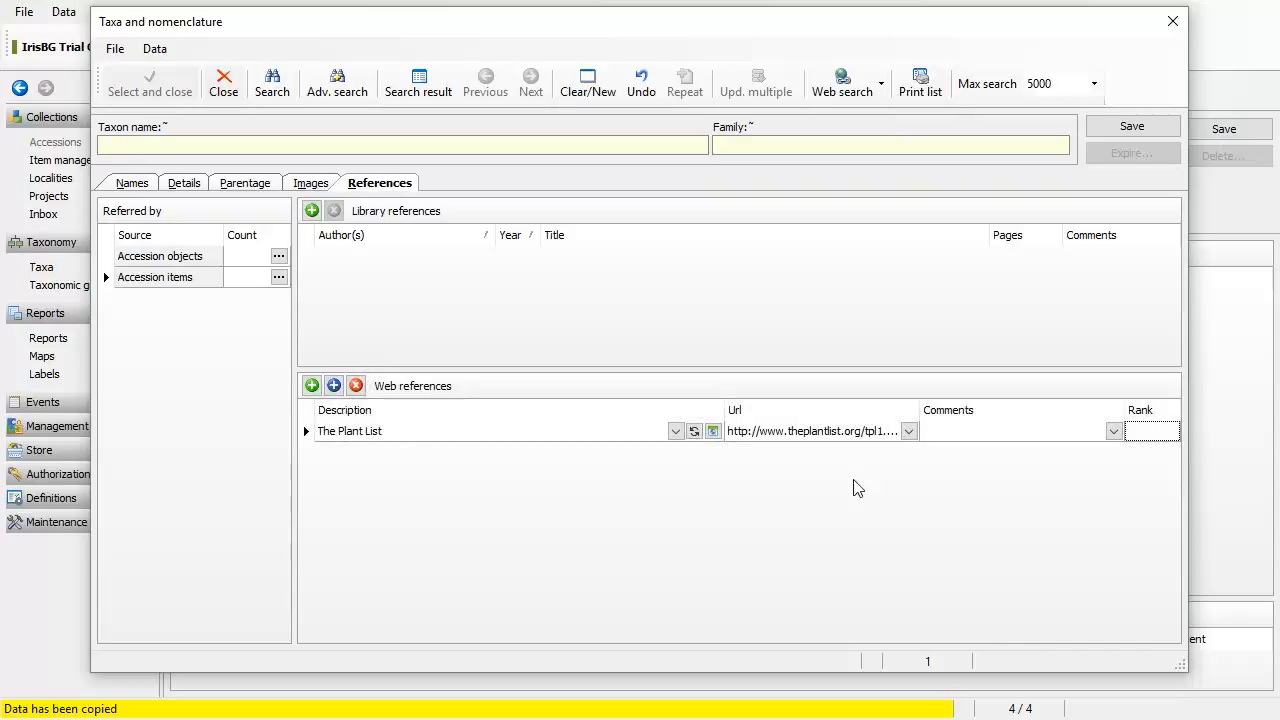
{"action": "type", "text": "10"}
Step: Save the new Phragmipedium fischeri taxon in Orchidaceae and view its details page
{"action": "left_click", "coordinate": [183, 183]}
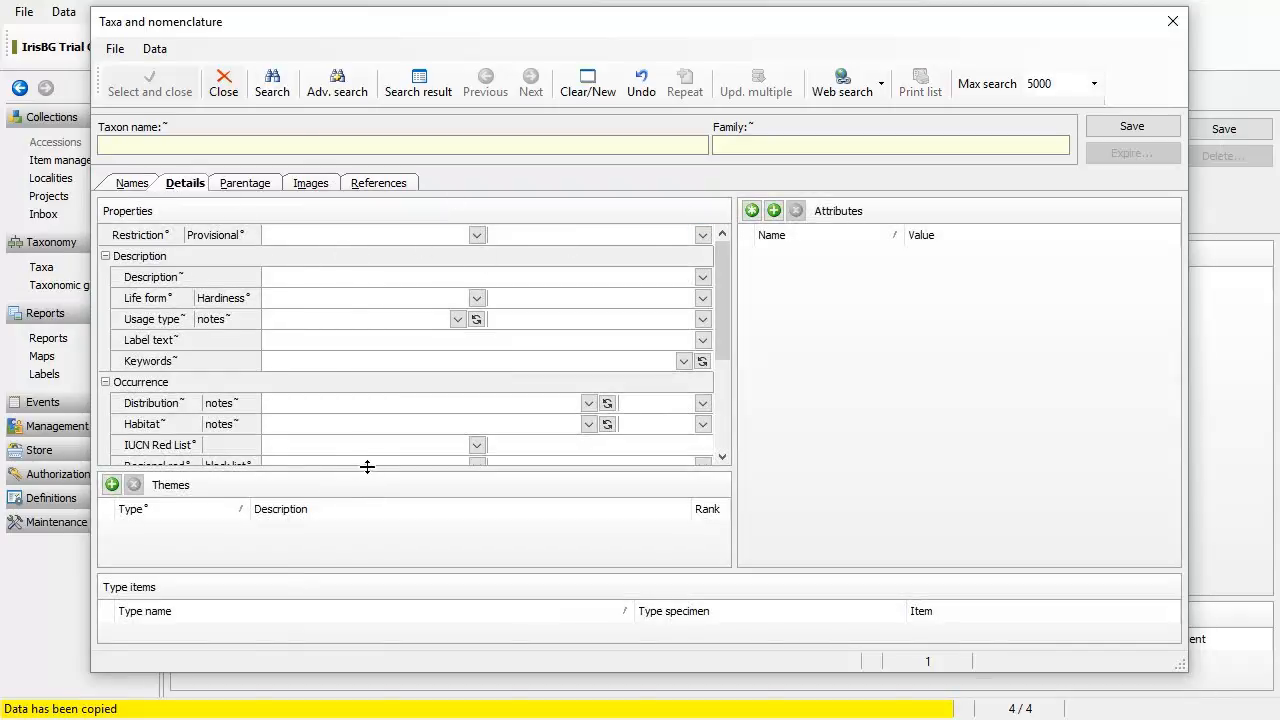
{"action": "left_click", "coordinate": [133, 183]}
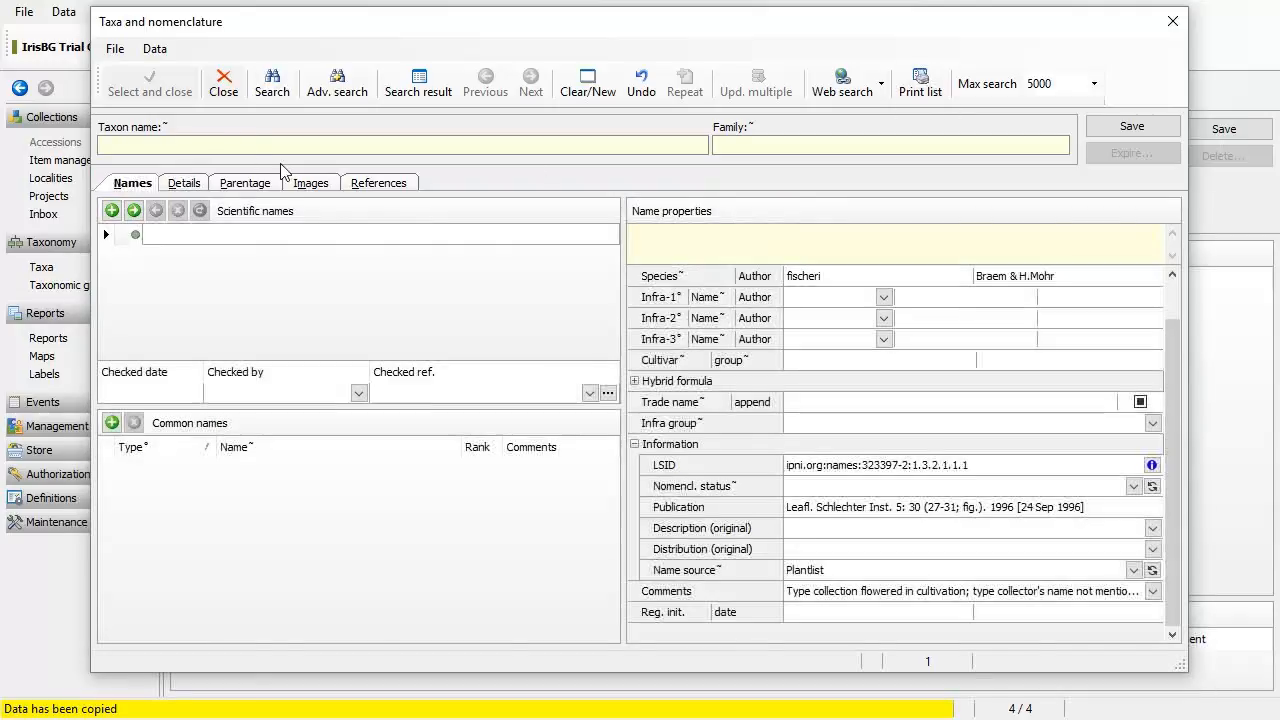
{"action": "left_click", "coordinate": [1140, 130]}
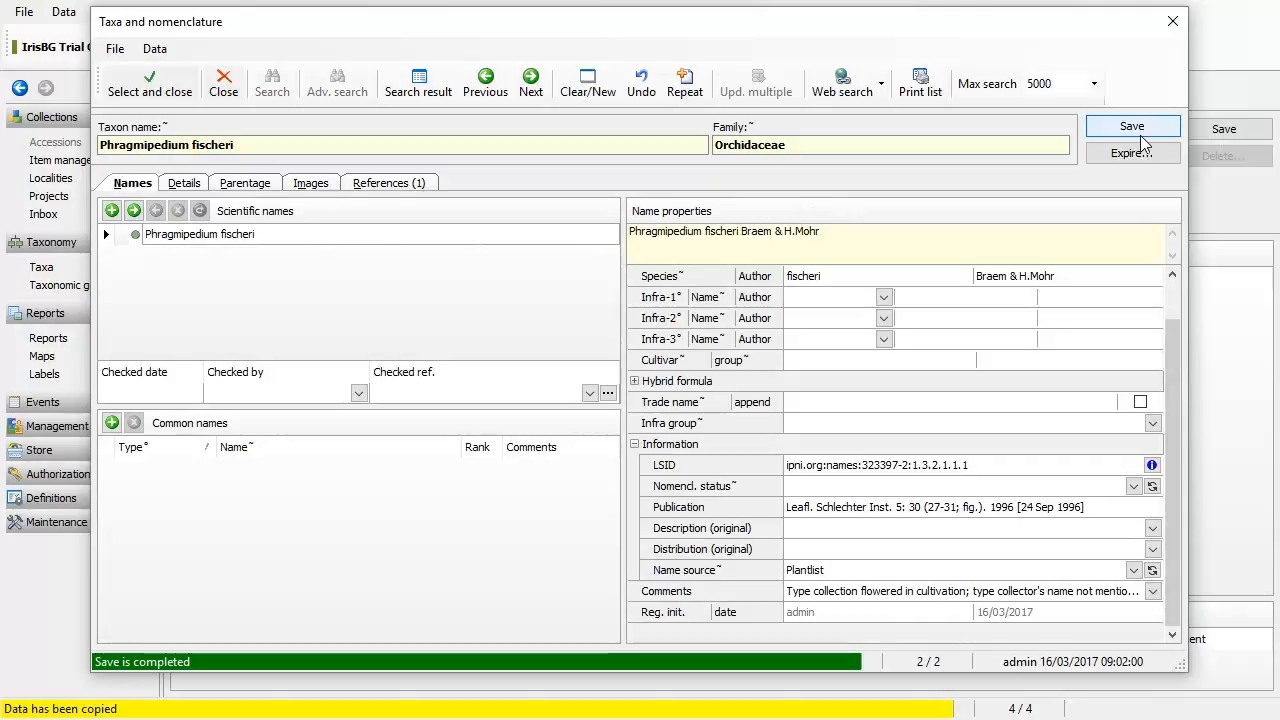
{"action": "left_click", "coordinate": [185, 184]}
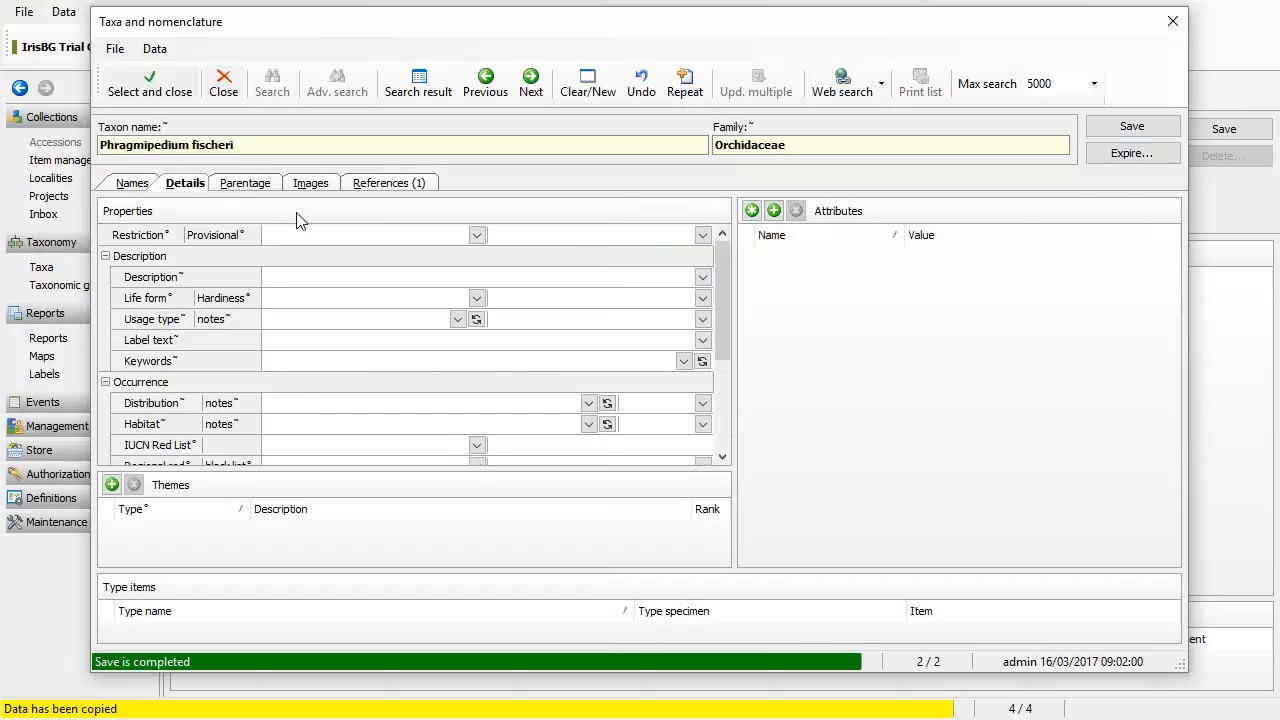
Step: Set the taxon restriction to Provisional, then clear it again
{"action": "left_click", "coordinate": [703, 235]}
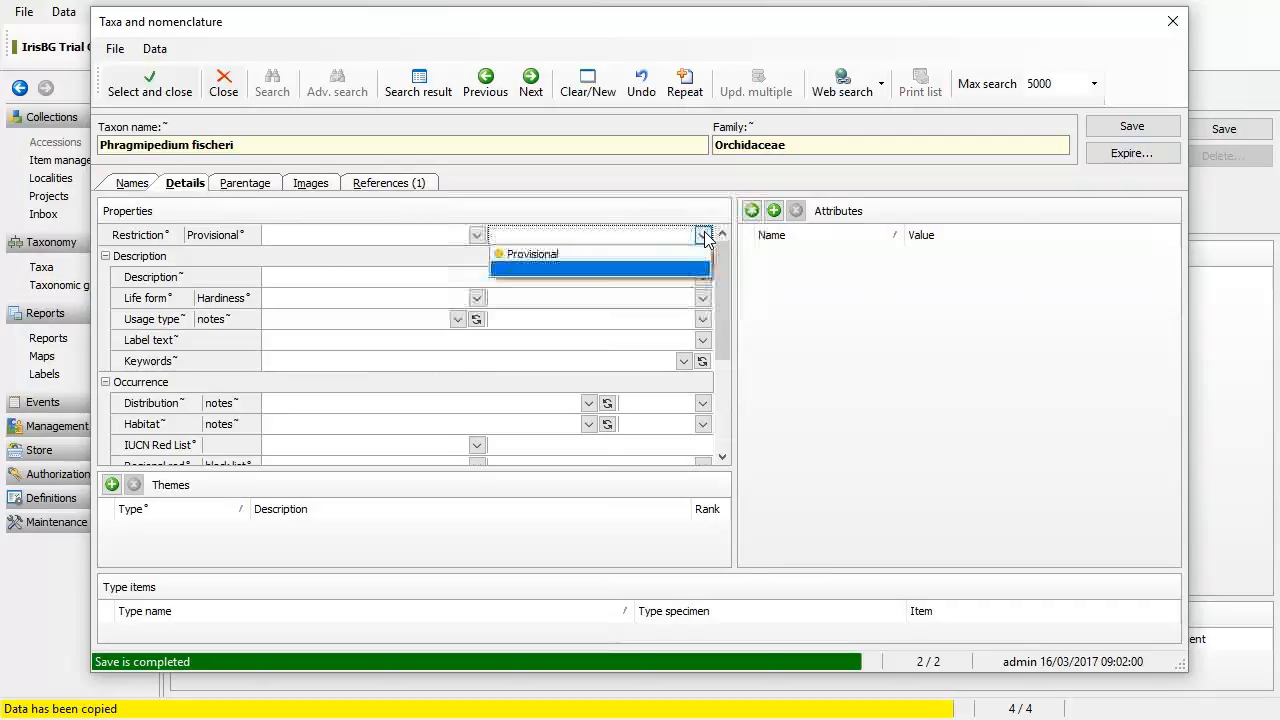
{"action": "left_click", "coordinate": [581, 258]}
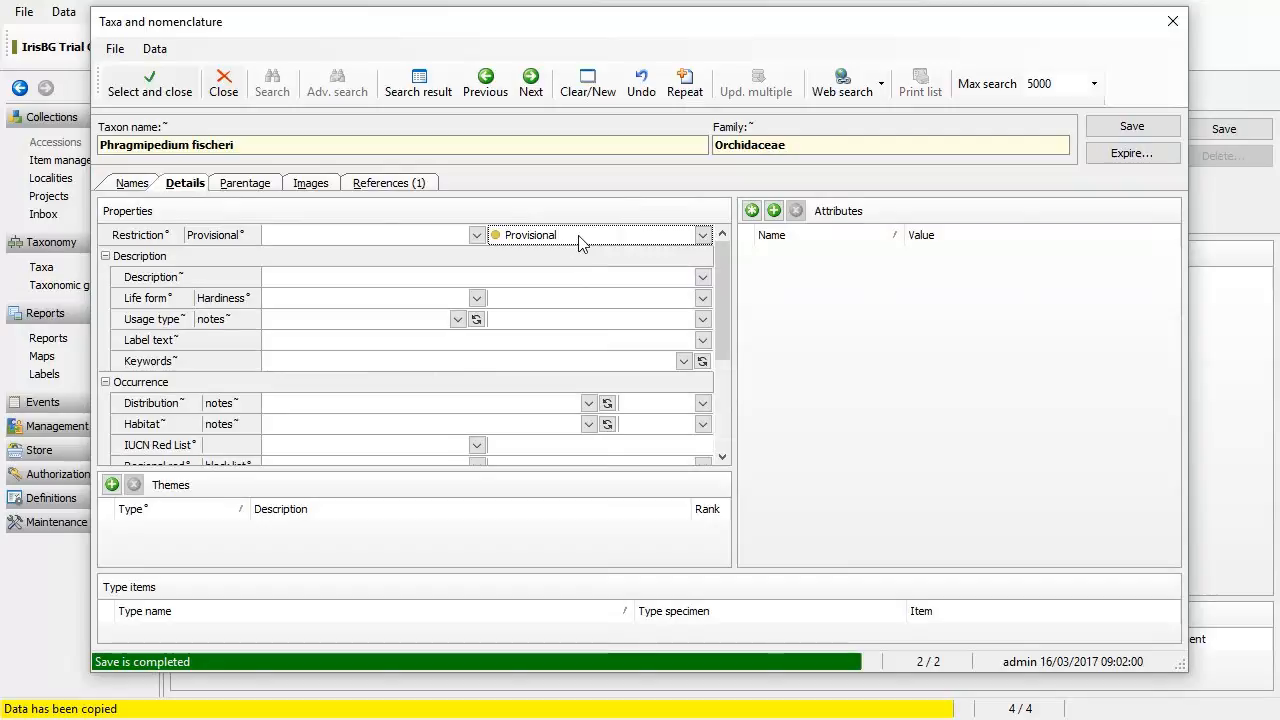
{"action": "key", "text": "Delete"}
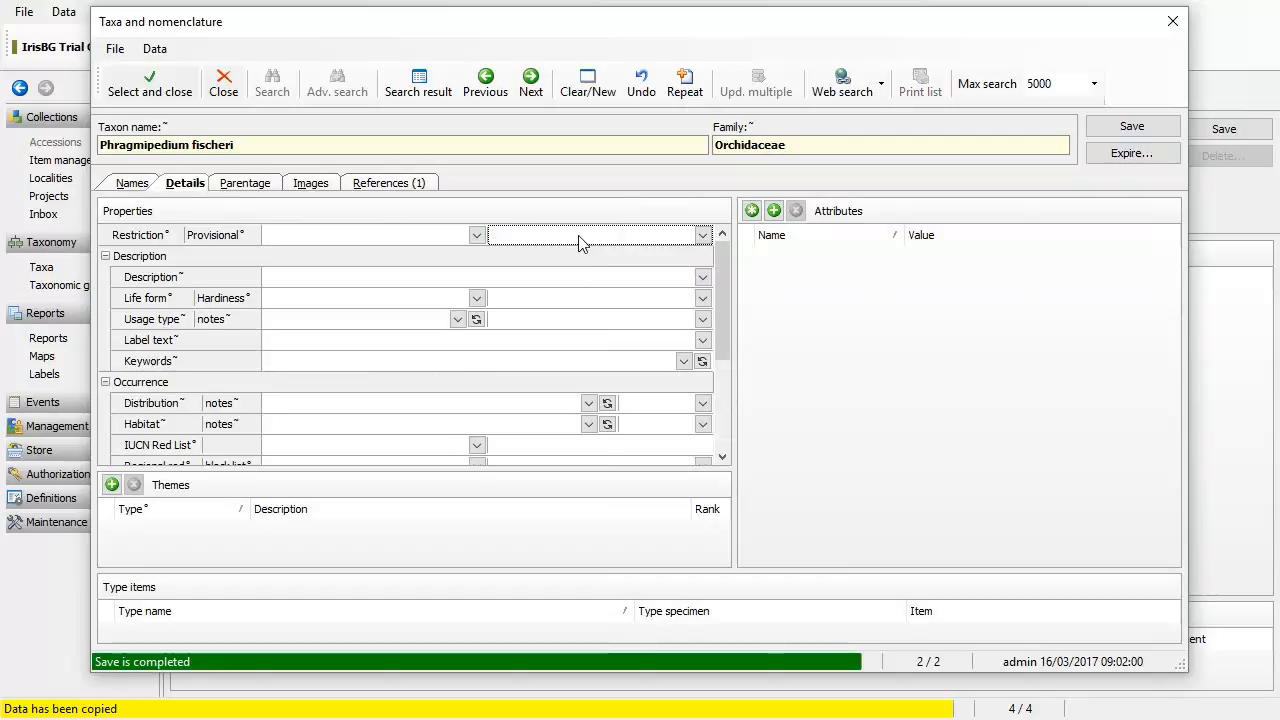
Step: Save the taxon and assign it to the accession, closing the taxa window
{"action": "left_click", "coordinate": [130, 186]}
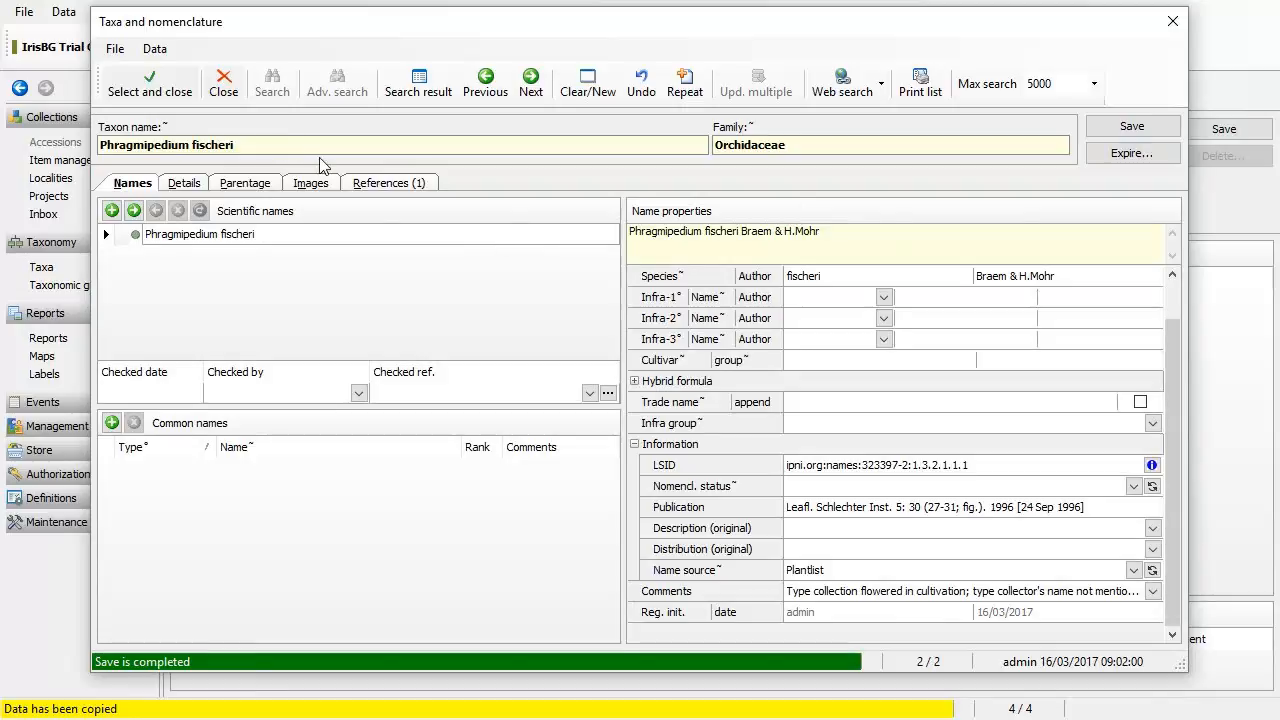
{"action": "left_click", "coordinate": [152, 92]}
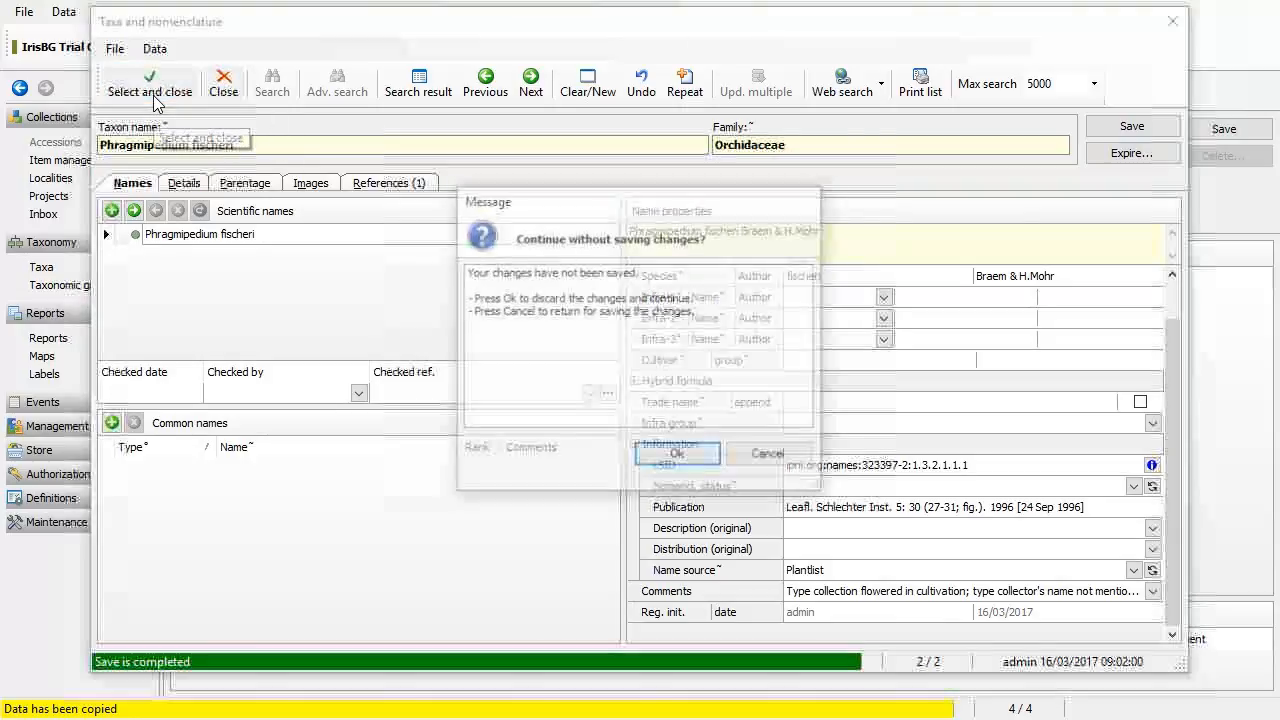
{"action": "left_click", "coordinate": [768, 455]}
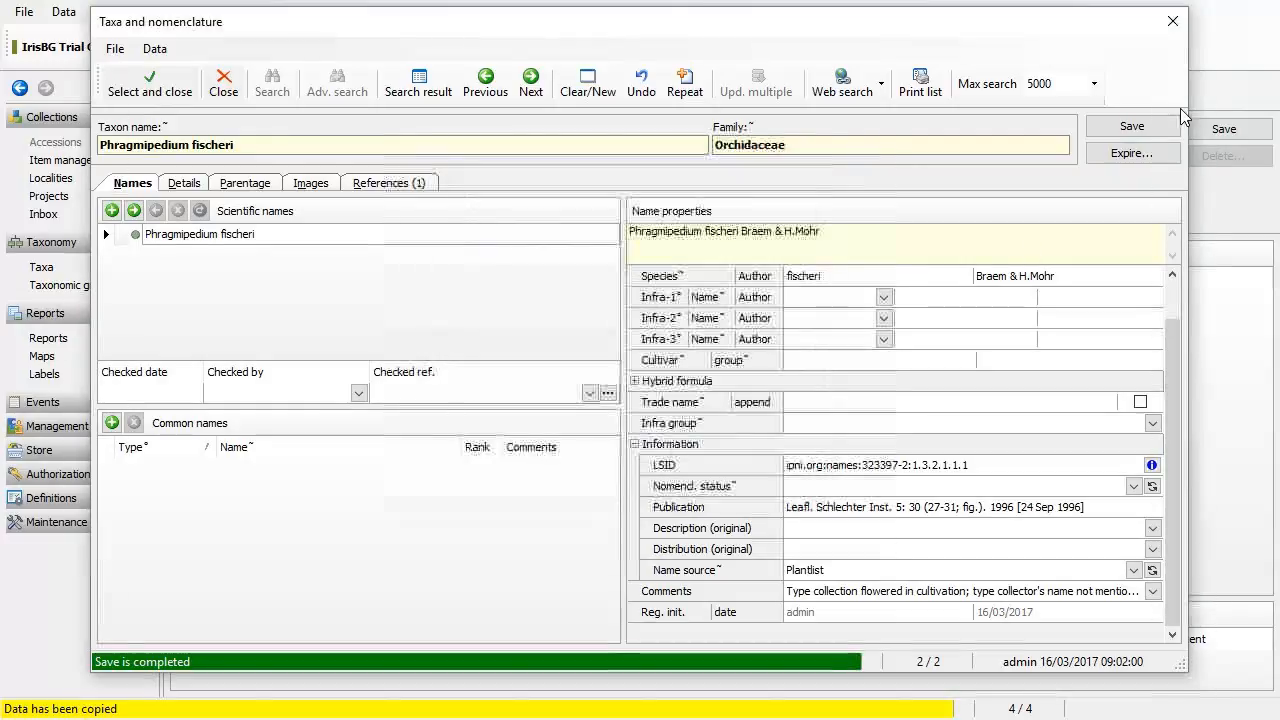
{"action": "left_click", "coordinate": [1148, 134]}
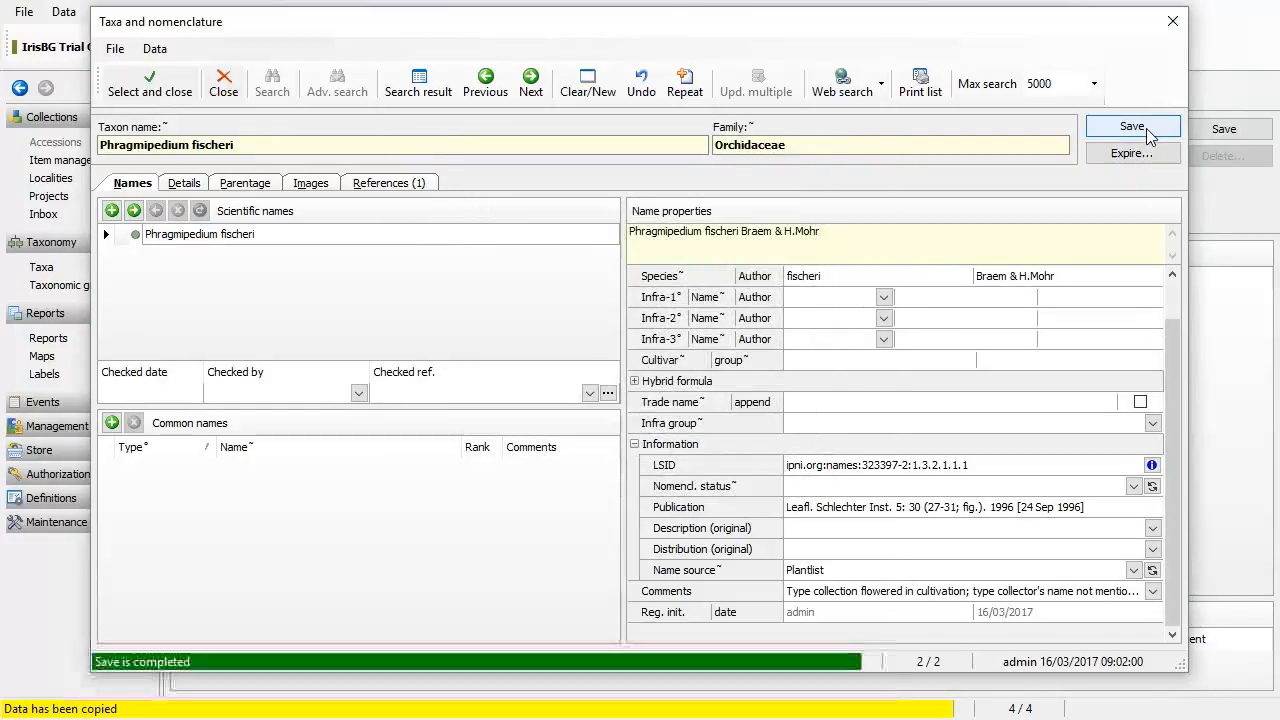
{"action": "left_click", "coordinate": [152, 86]}
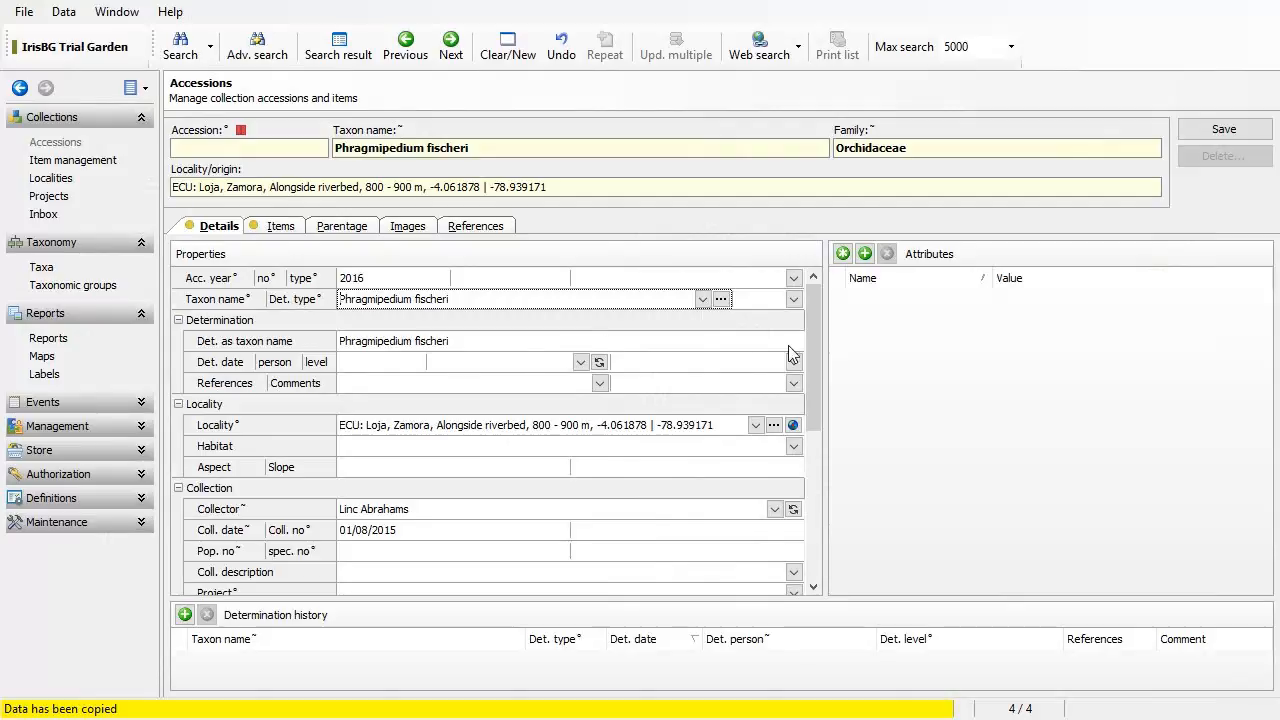
Step: Set No. sp. to 1 on both NU1 planting items, then show the References page
{"action": "left_click_drag", "start_coordinate": [818, 337], "coordinate": [822, 437]}
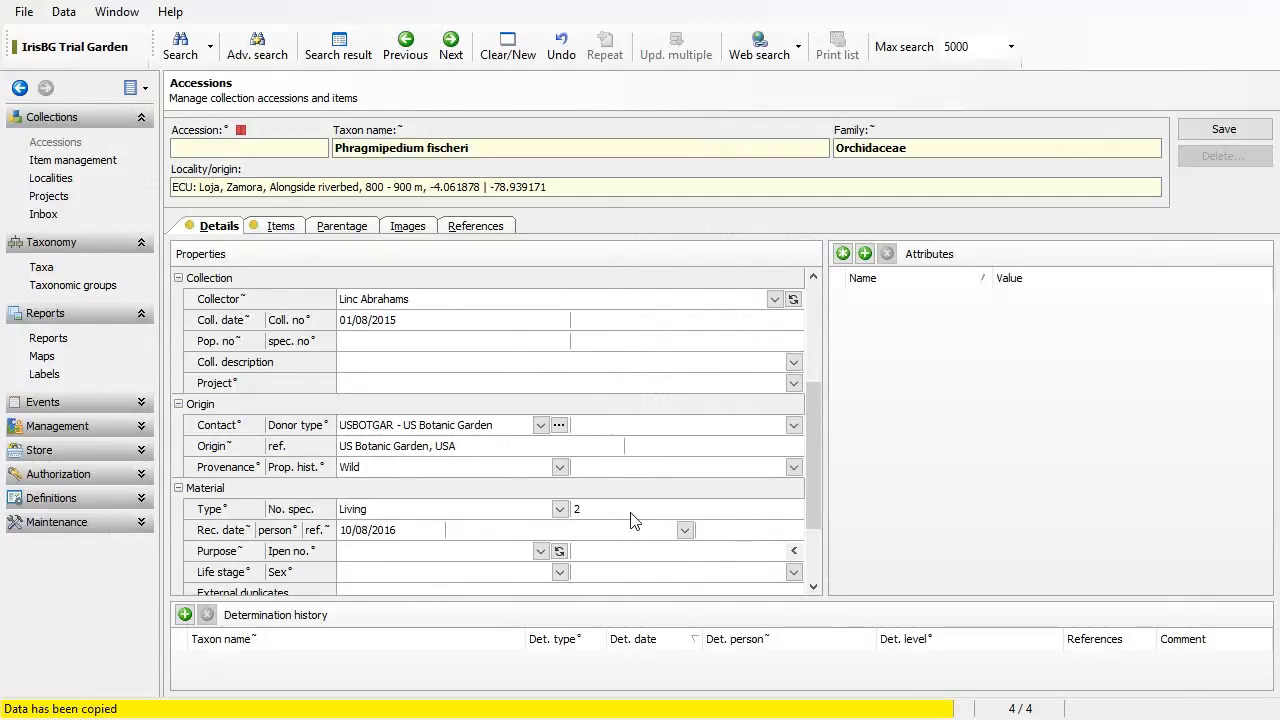
{"action": "left_click", "coordinate": [282, 227]}
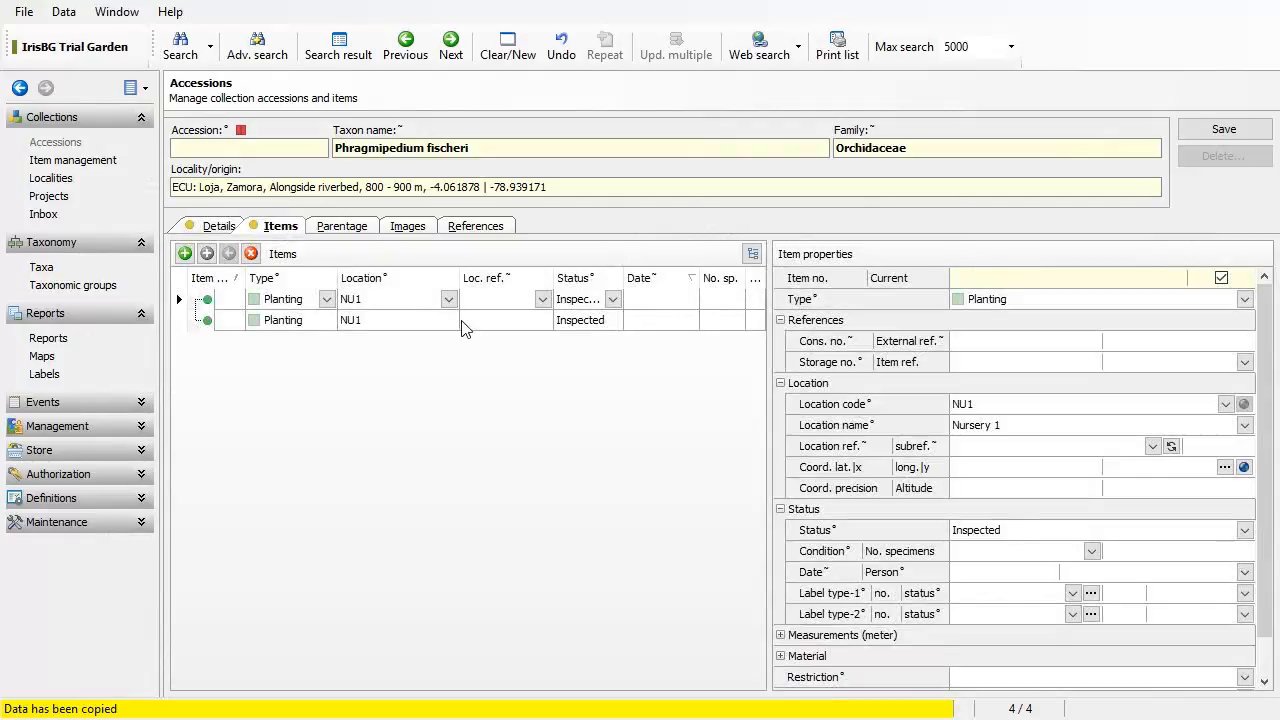
{"action": "left_click", "coordinate": [726, 298]}
{"action": "type", "text": "1"}
{"action": "left_click", "coordinate": [727, 324]}
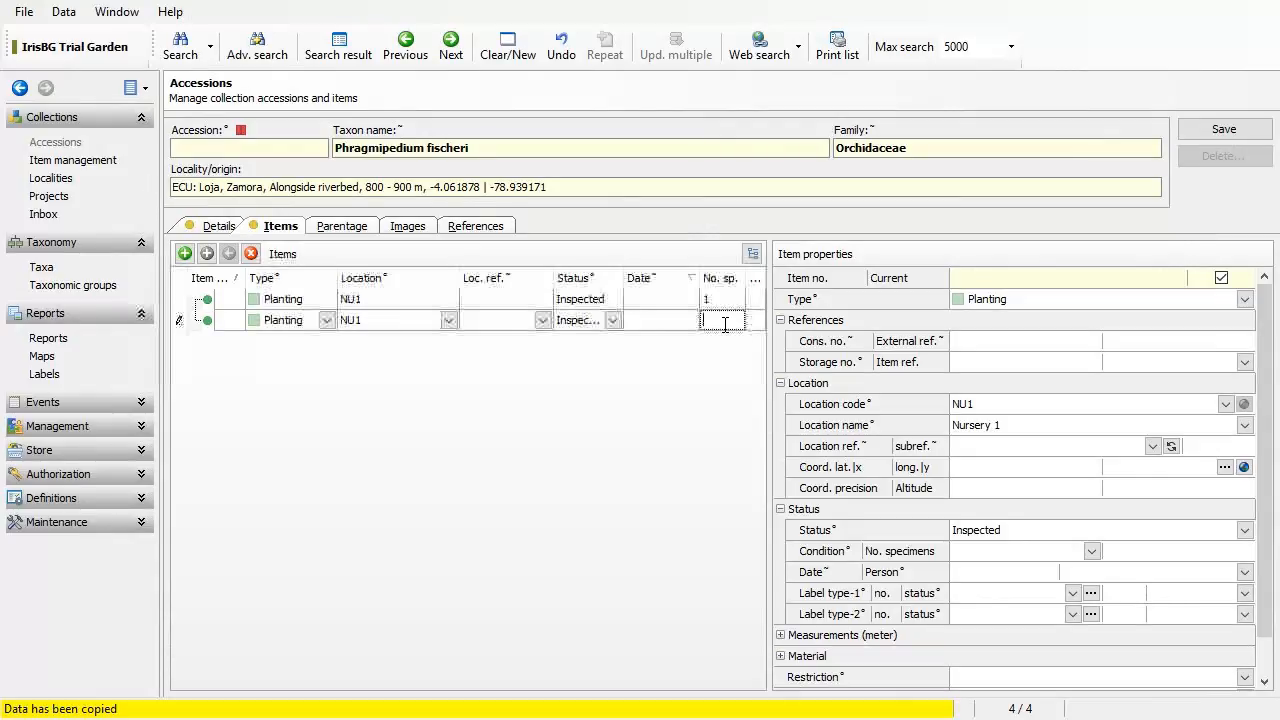
{"action": "type", "text": "1"}
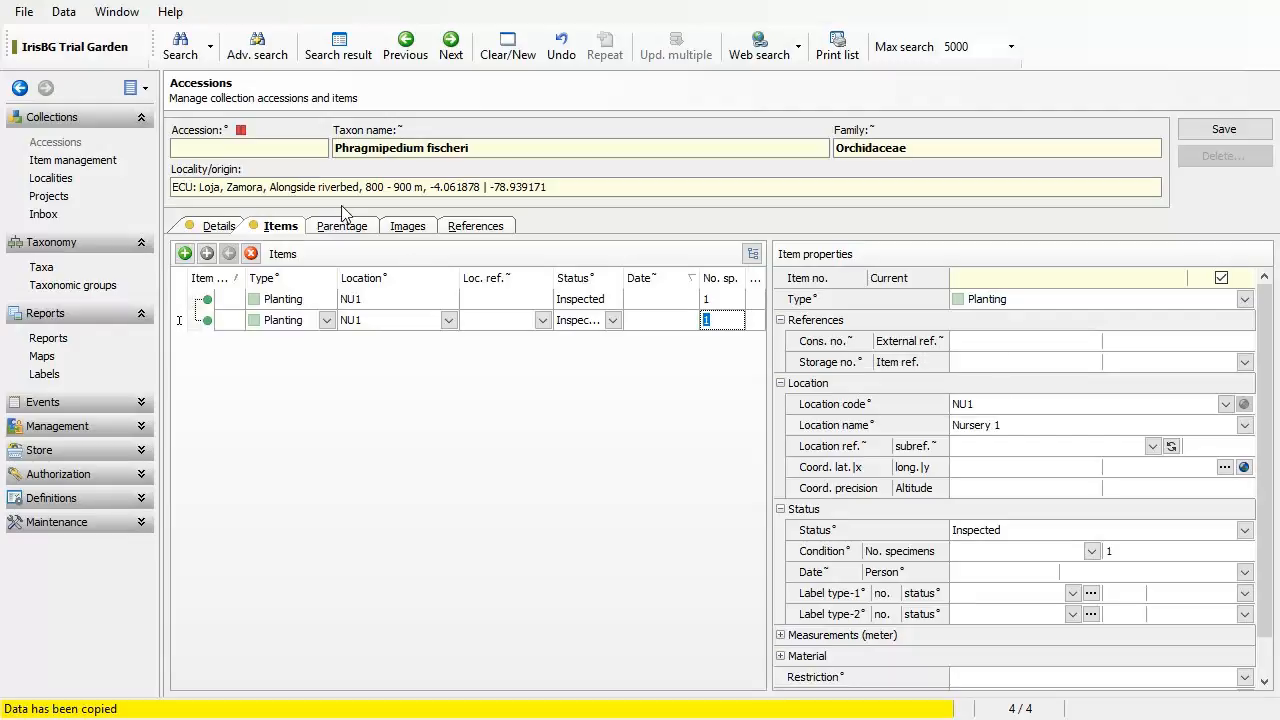
{"action": "left_click", "coordinate": [473, 227]}
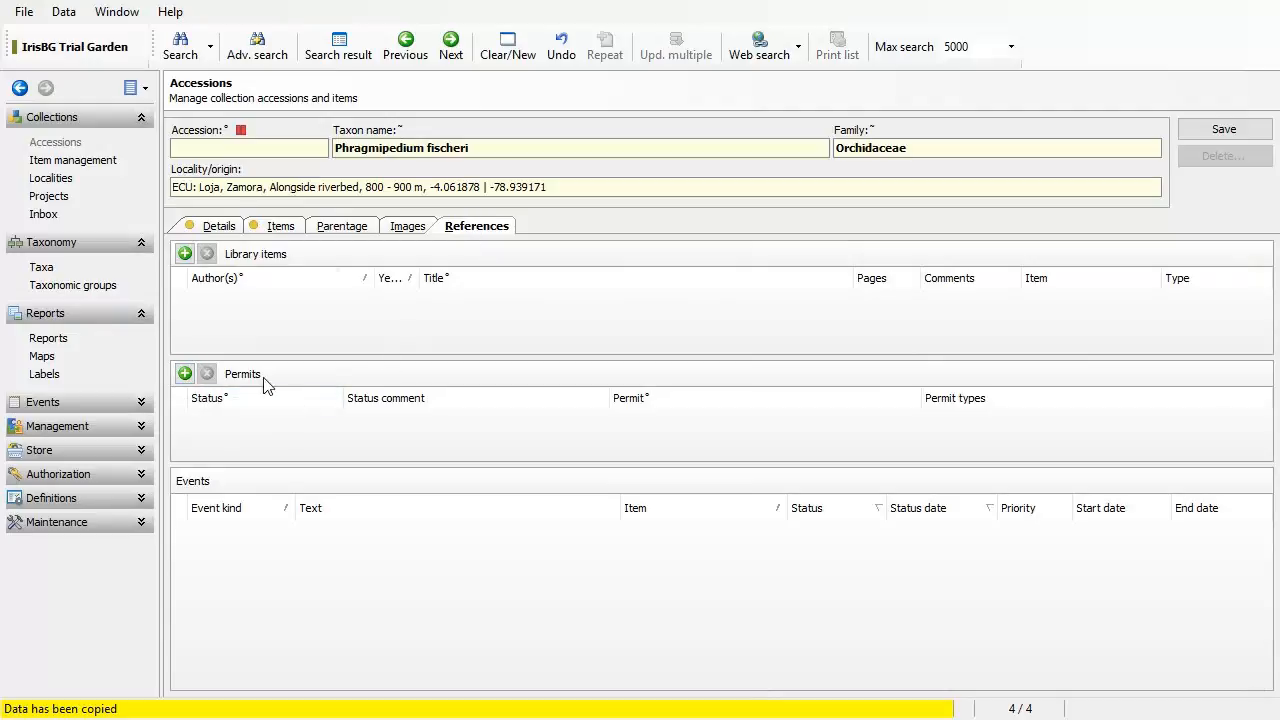
Step: Add a permit with status Permit available, choosing the Equador National Parks 2016-08 permit
{"action": "left_click", "coordinate": [185, 374]}
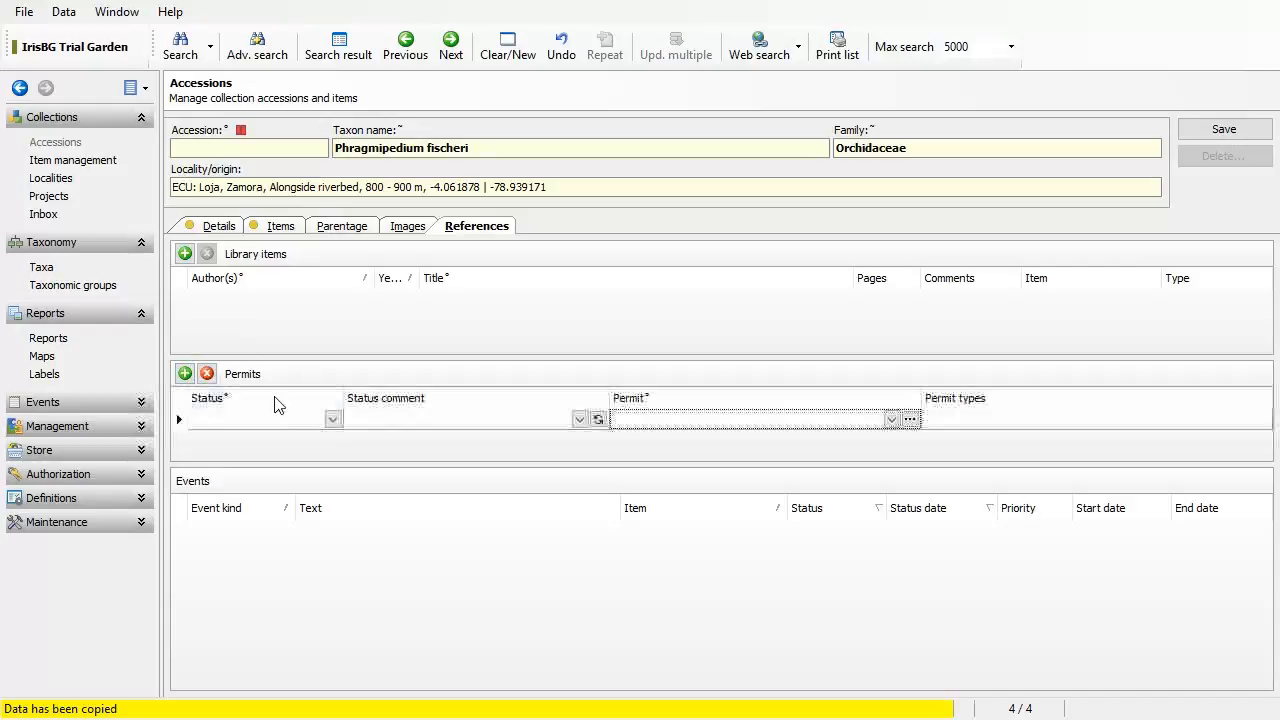
{"action": "left_click", "coordinate": [333, 419]}
{"action": "left_click", "coordinate": [303, 453]}
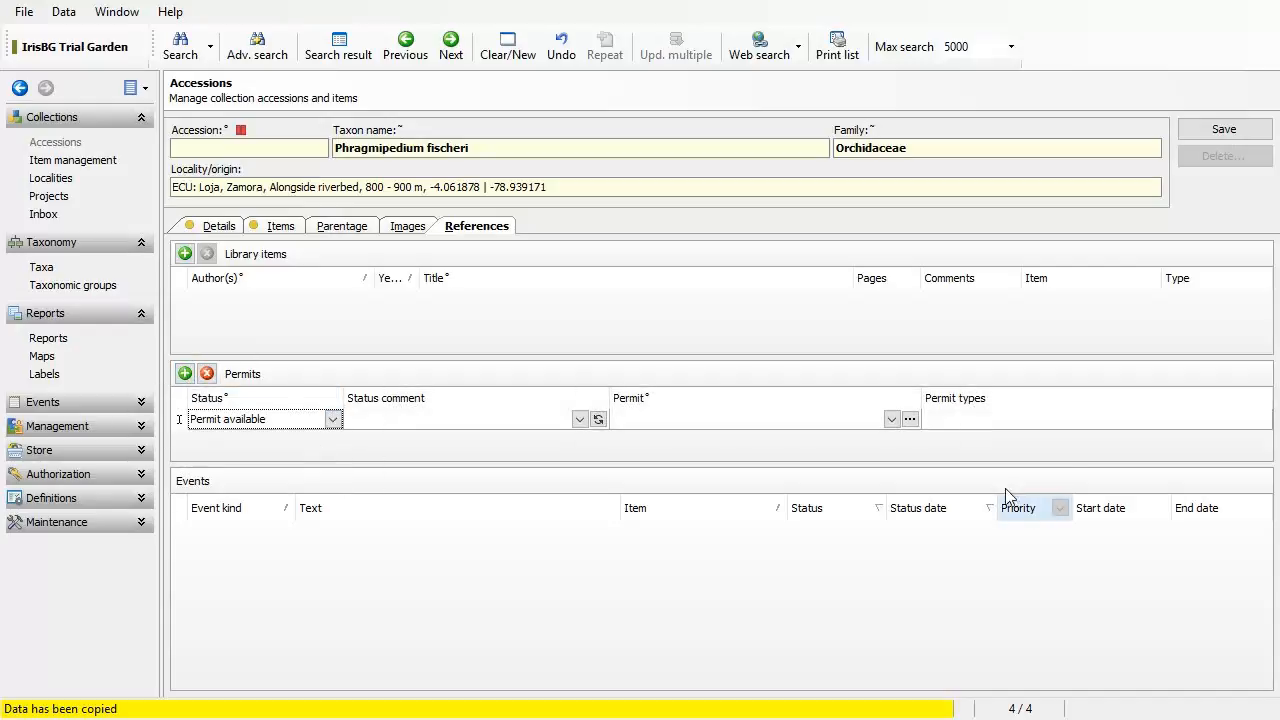
{"action": "left_click", "coordinate": [891, 420]}
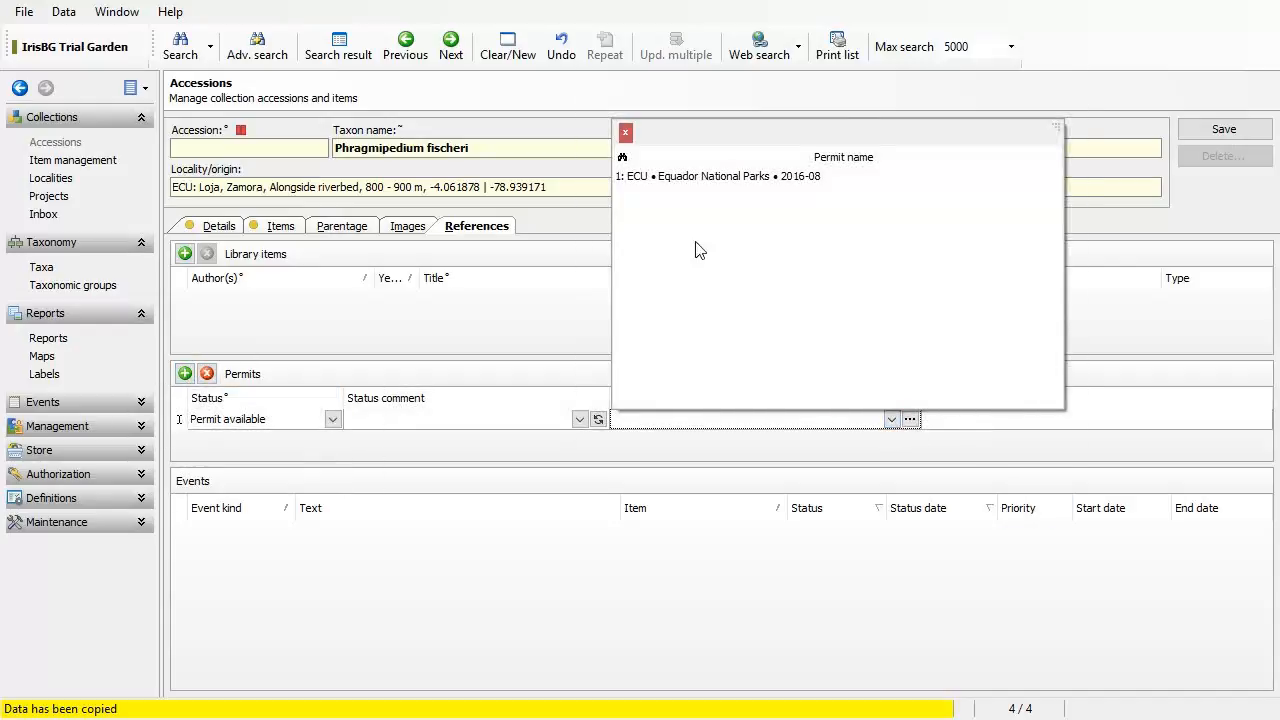
{"action": "left_click", "coordinate": [703, 177]}
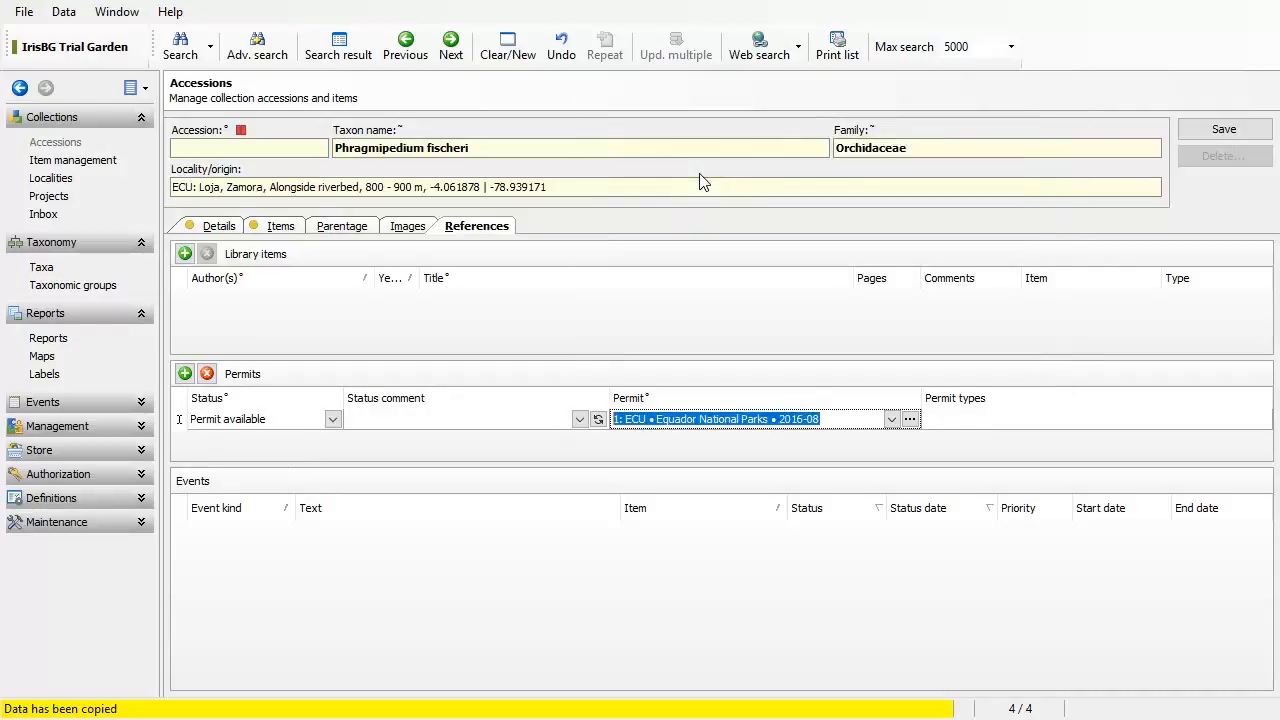
Step: Save the accession as 2016-3 and view its two items
{"action": "left_click", "coordinate": [1225, 131]}
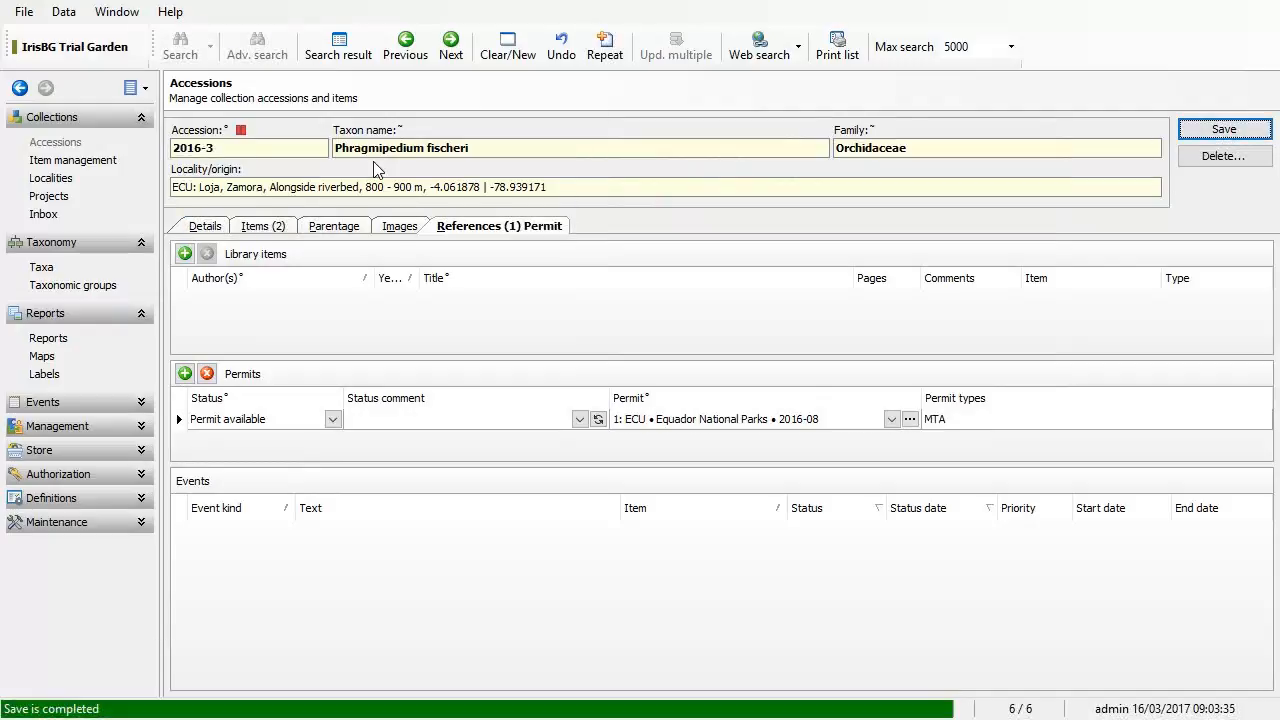
{"action": "left_click", "coordinate": [258, 228]}
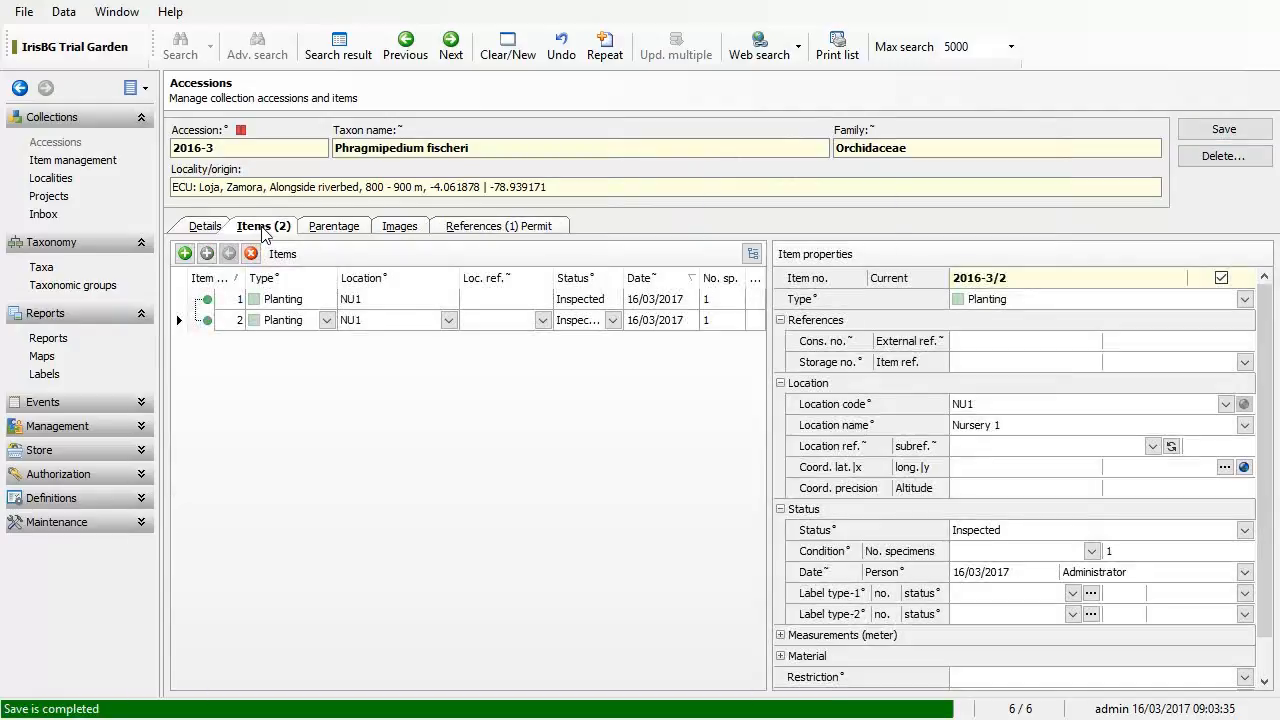
{"action": "left_click", "coordinate": [207, 229]}
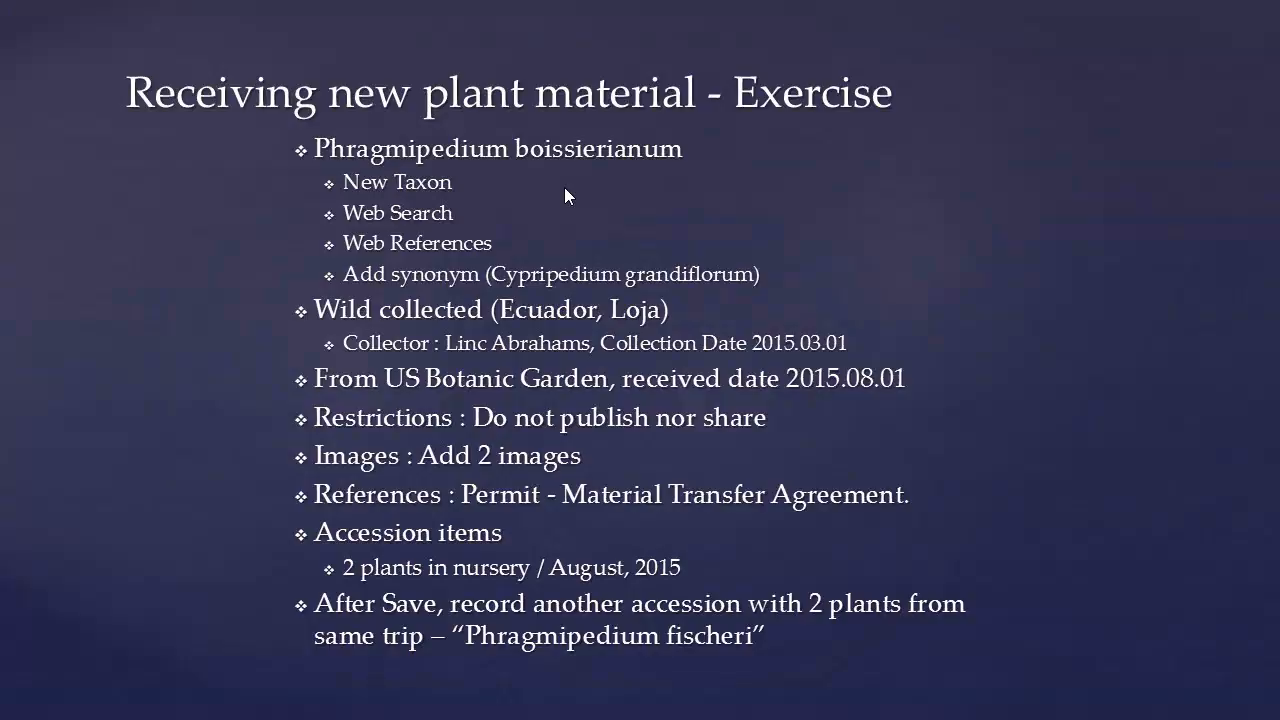
Step: Advance the slideshow to the 'Tasks & Item Management – Exercise I' slide
{"action": "left_click", "coordinate": [565, 188]}
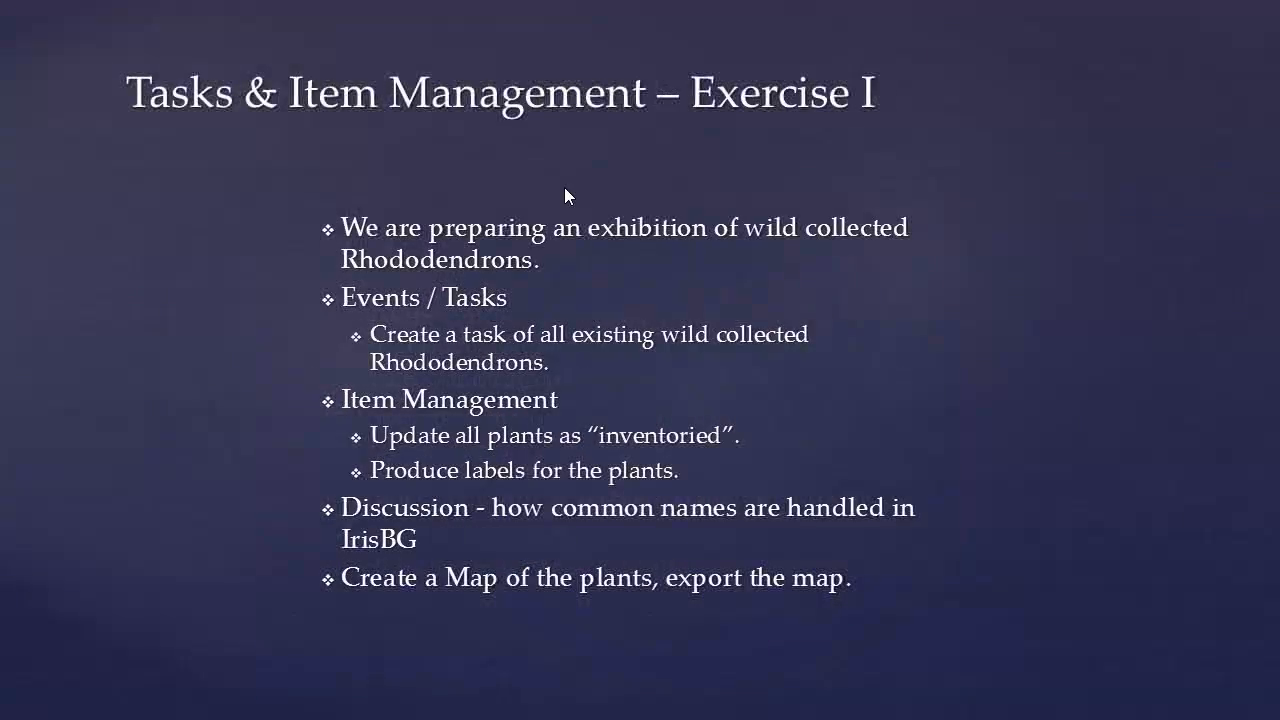
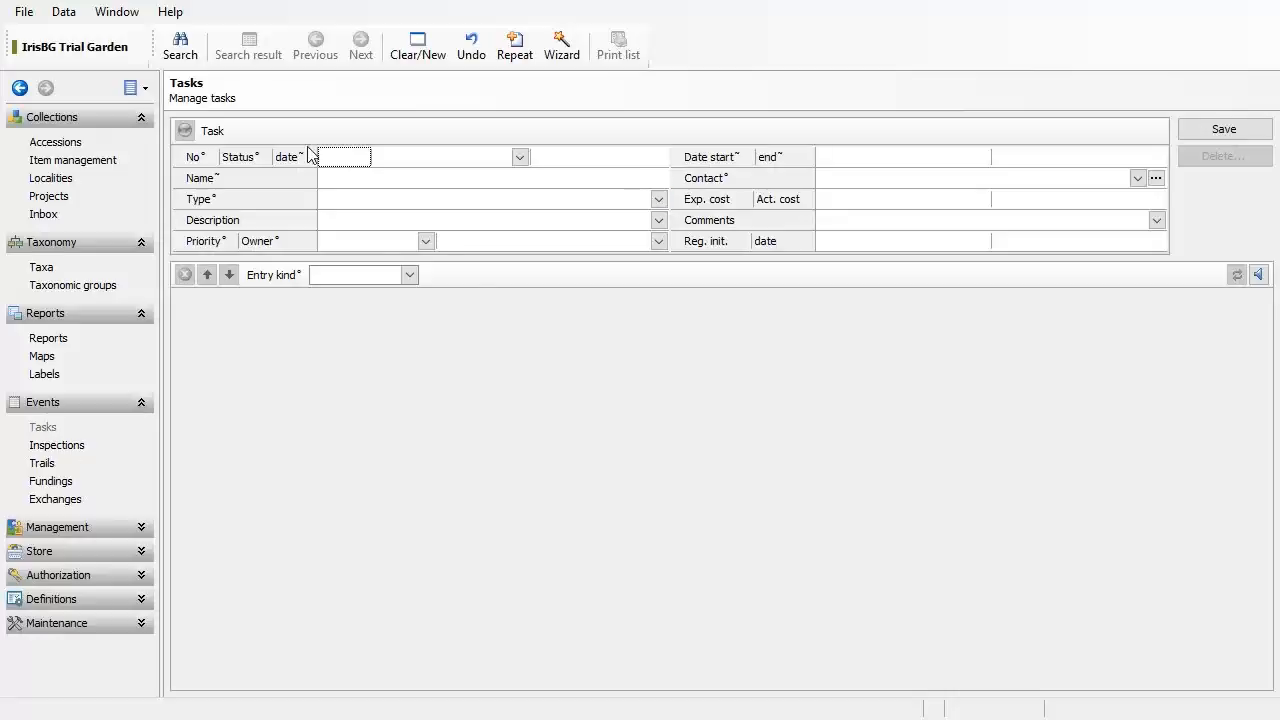
Step: Name the new task 'Rhododendron exhibit 2017' and choose Exhibition as its type
{"action": "left_click", "coordinate": [377, 179]}
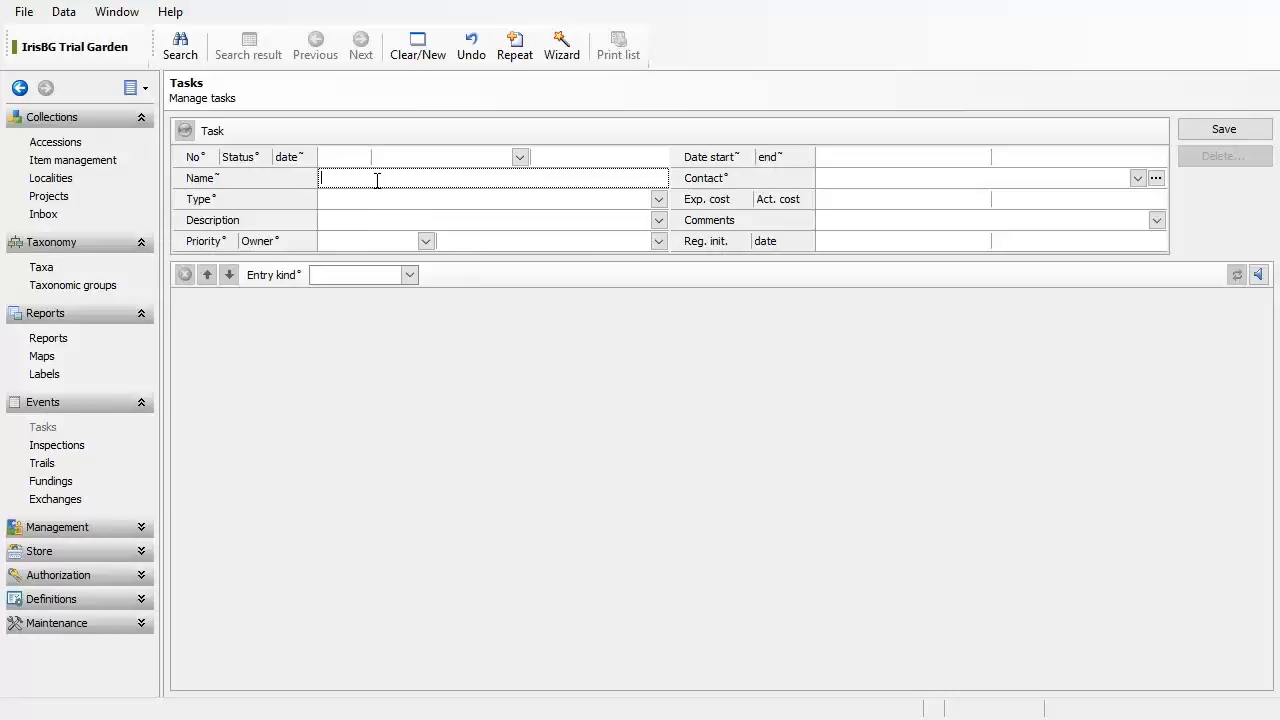
{"action": "type", "text": "Rhododendron exhibit 2017"}
{"action": "left_click", "coordinate": [658, 199]}
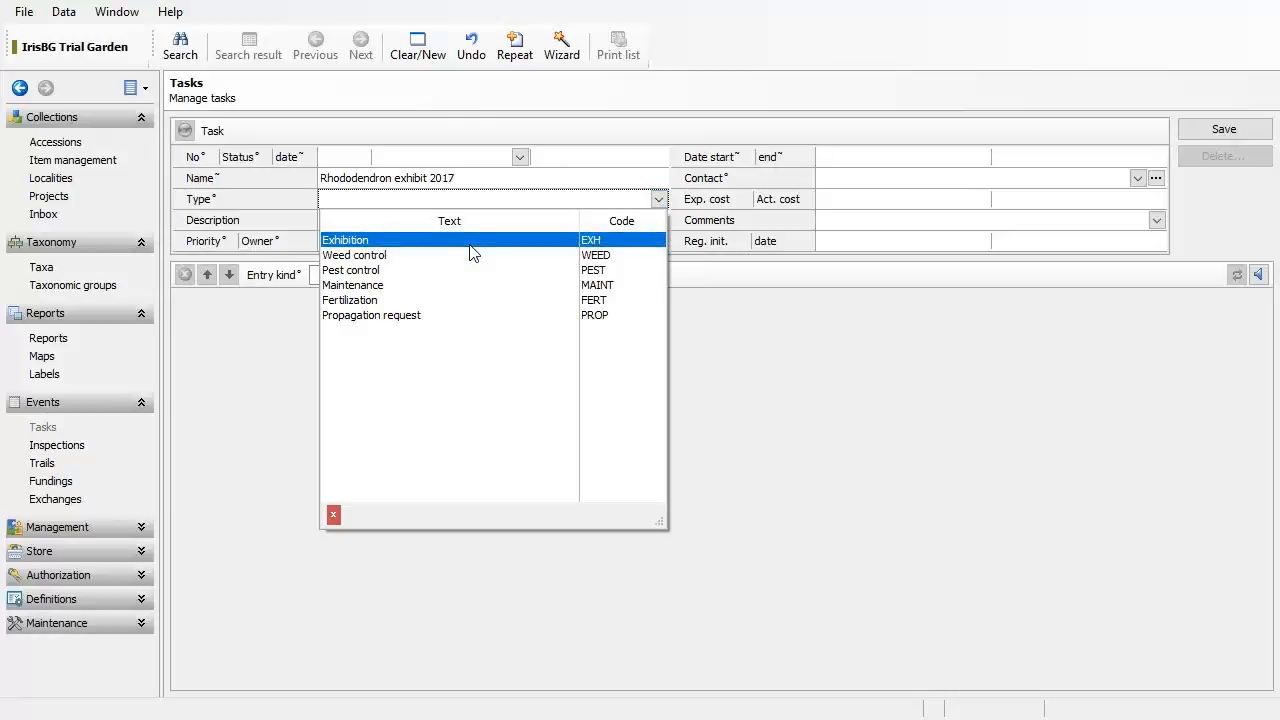
{"action": "left_click", "coordinate": [470, 245]}
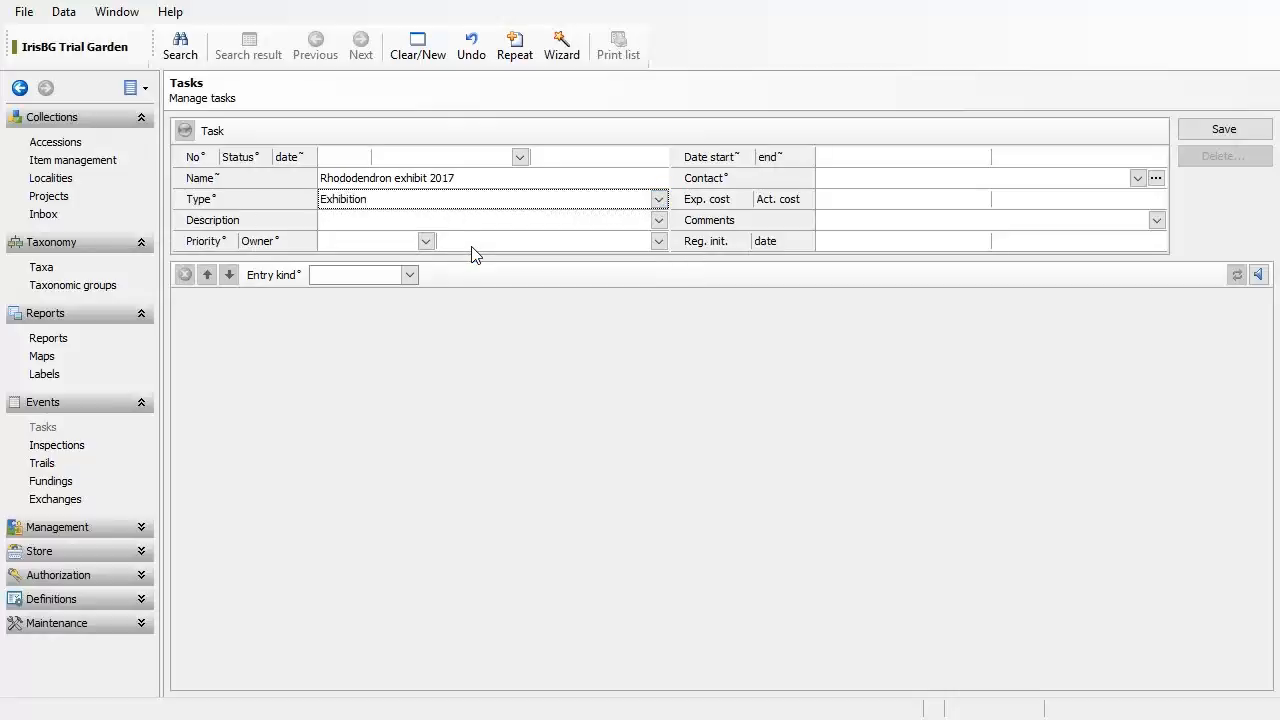
{"action": "left_click", "coordinate": [409, 276]}
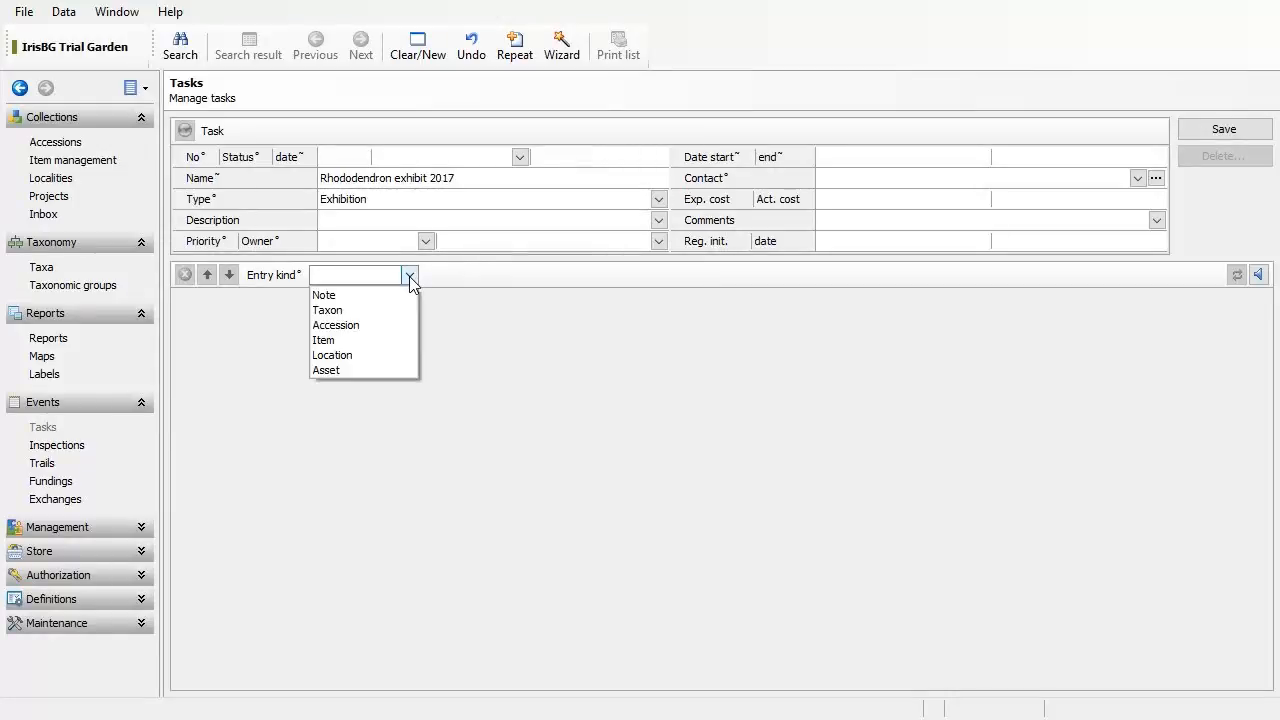
Step: Set Entry kind to Accession, add an entry row with a cleared code, and open the accession lookup
{"action": "left_click", "coordinate": [348, 325]}
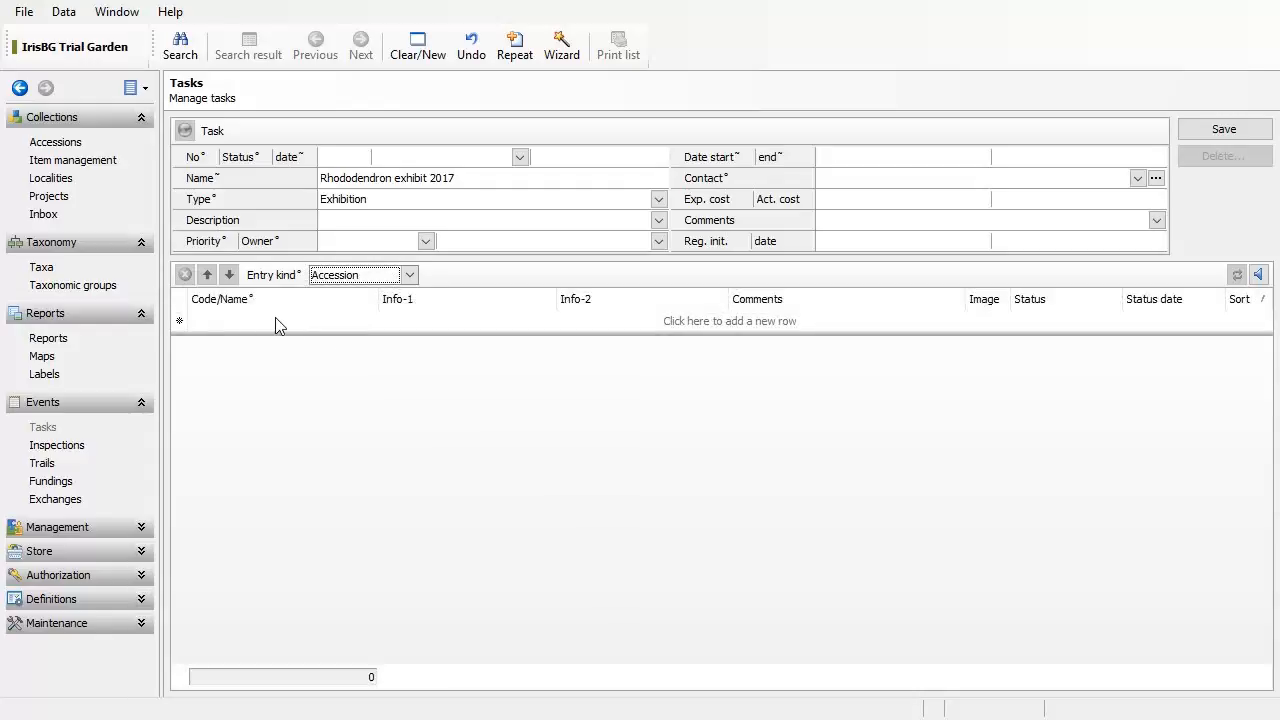
{"action": "left_click", "coordinate": [240, 322]}
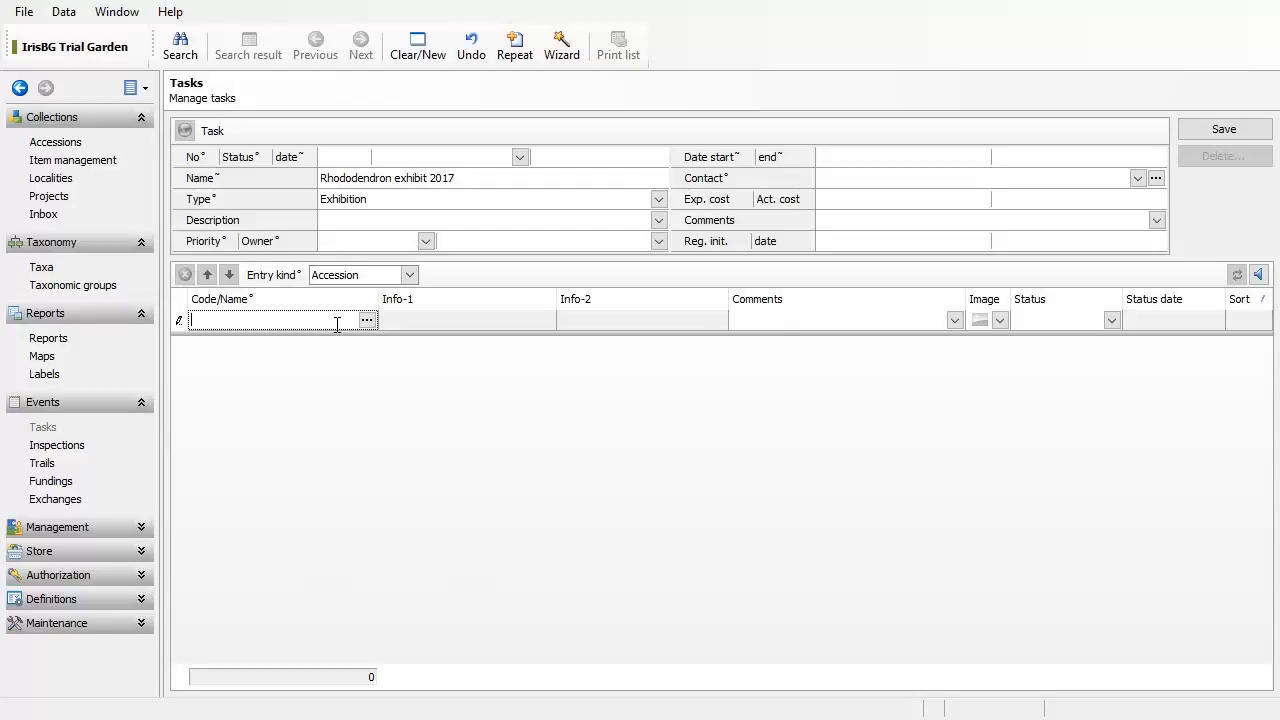
{"action": "type", "text": "2006-*"}
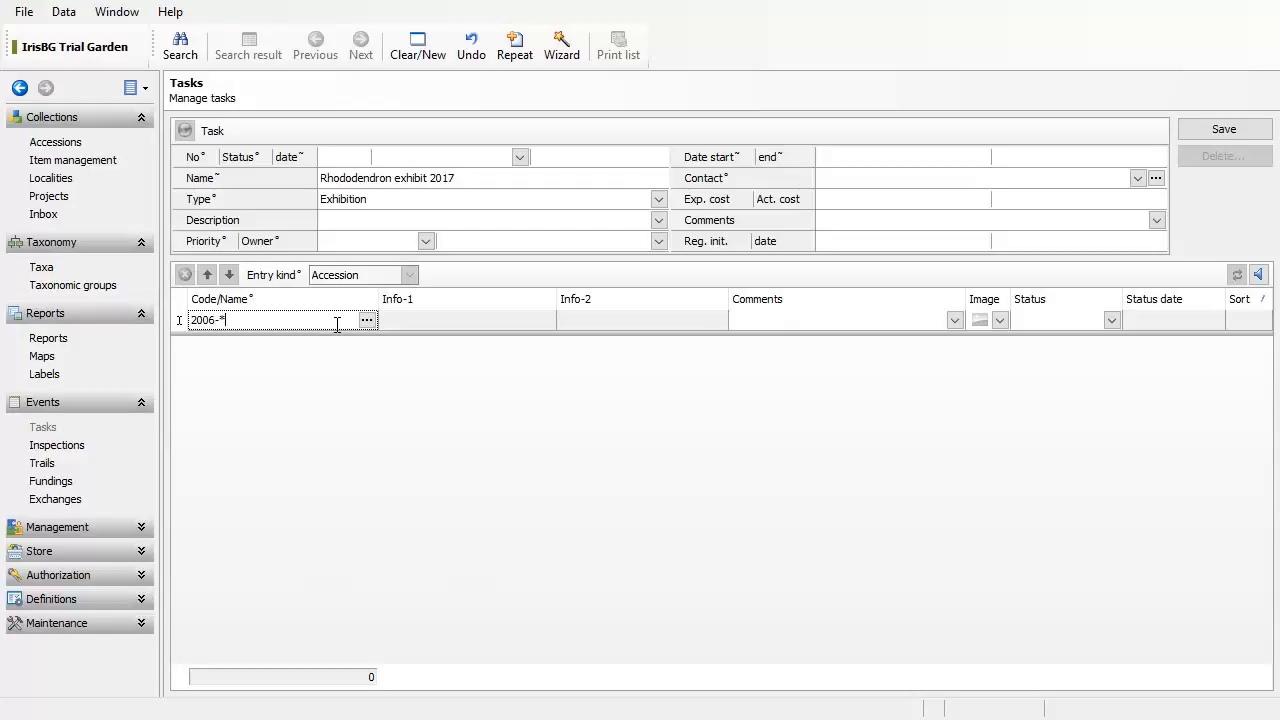
{"action": "key", "text": "BackSpace"}
{"action": "type", "text": "2"}
{"action": "key", "text": "ctrl+a"}
{"action": "key", "text": "BackSpace"}
{"action": "left_click", "coordinate": [365, 322]}
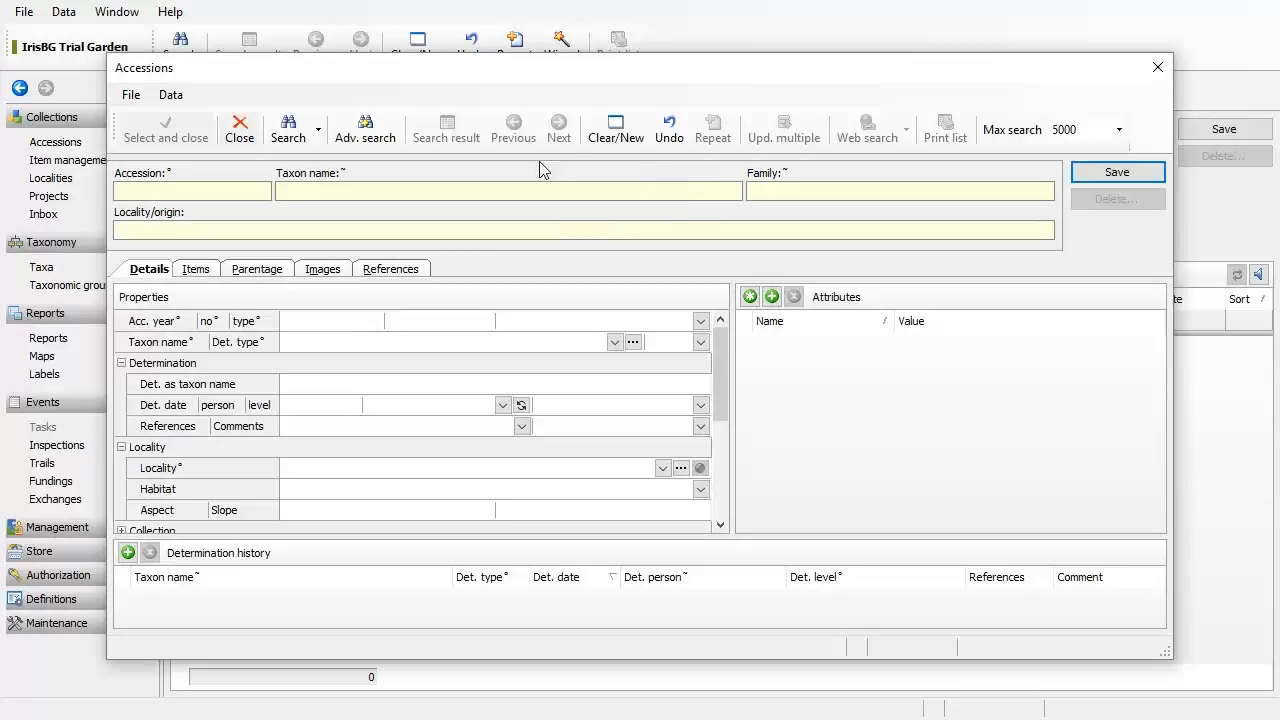
{"action": "left_click", "coordinate": [382, 192]}
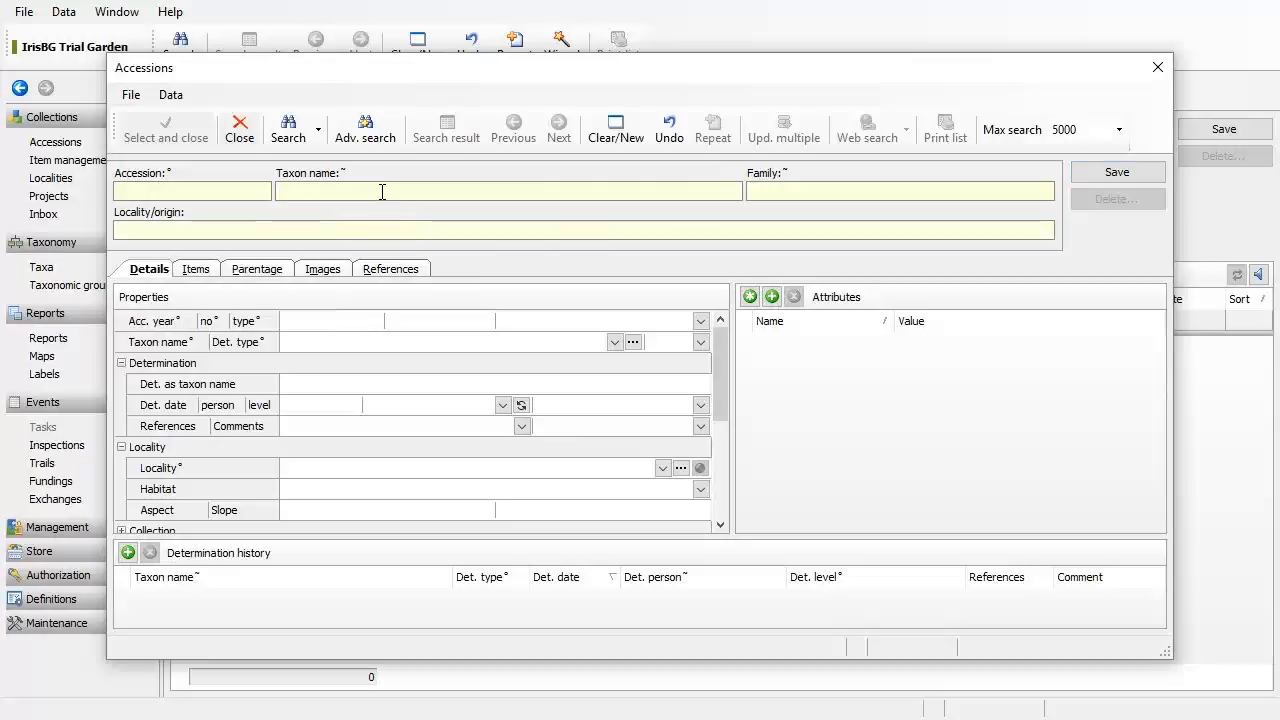
{"action": "type", "text": "rhod"}
{"action": "left_click_drag", "start_coordinate": [715, 380], "coordinate": [730, 443]}
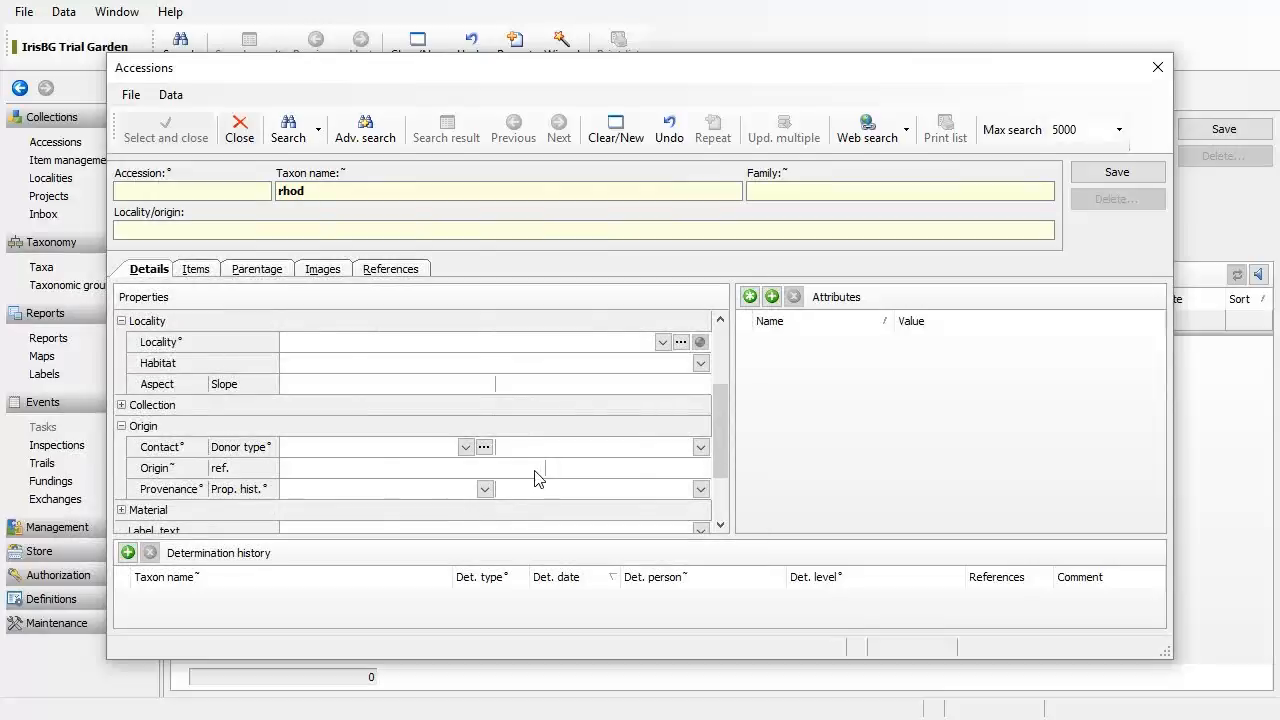
{"action": "left_click", "coordinate": [485, 489]}
{"action": "left_click", "coordinate": [446, 530]}
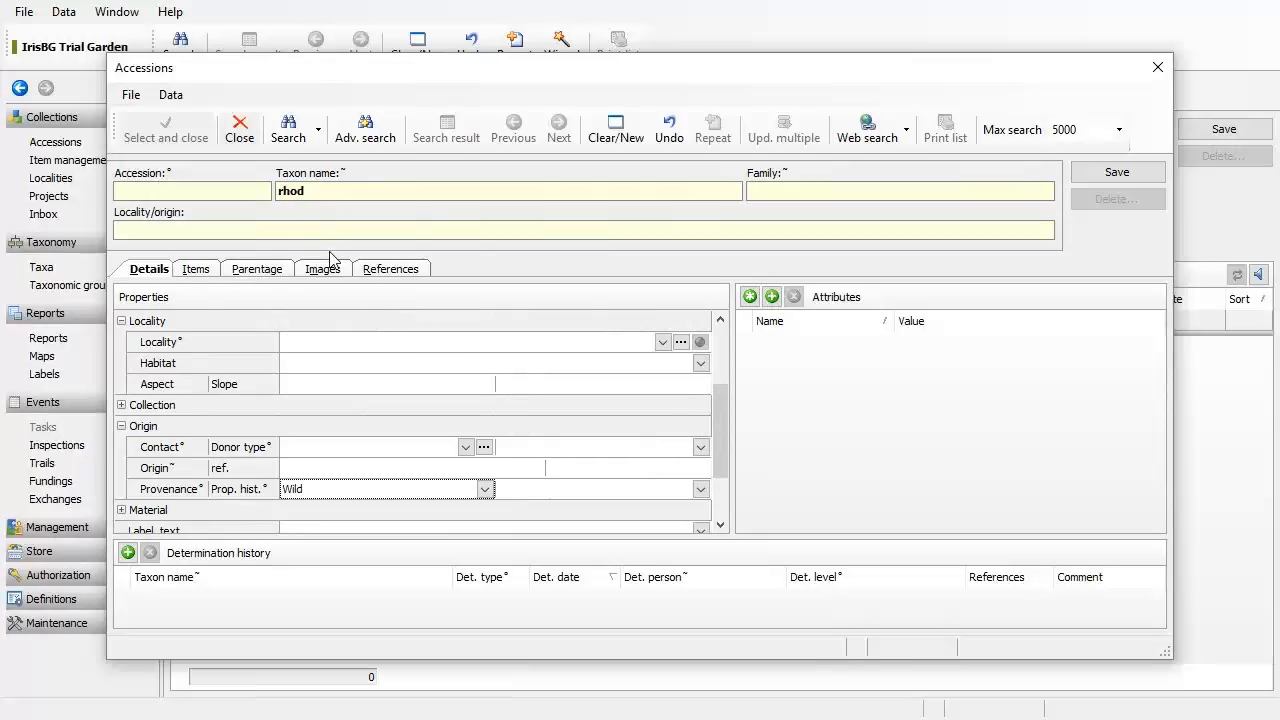
{"action": "left_click", "coordinate": [289, 140]}
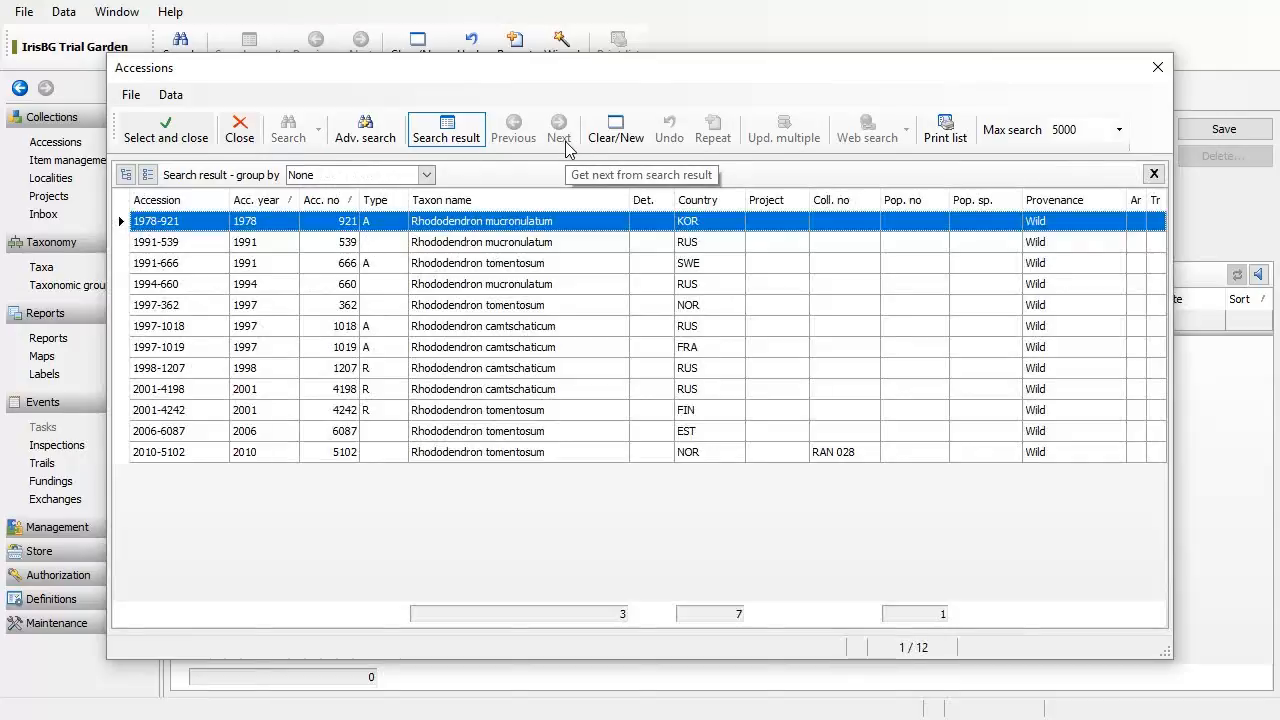
{"action": "key", "text": "shift+Down"}
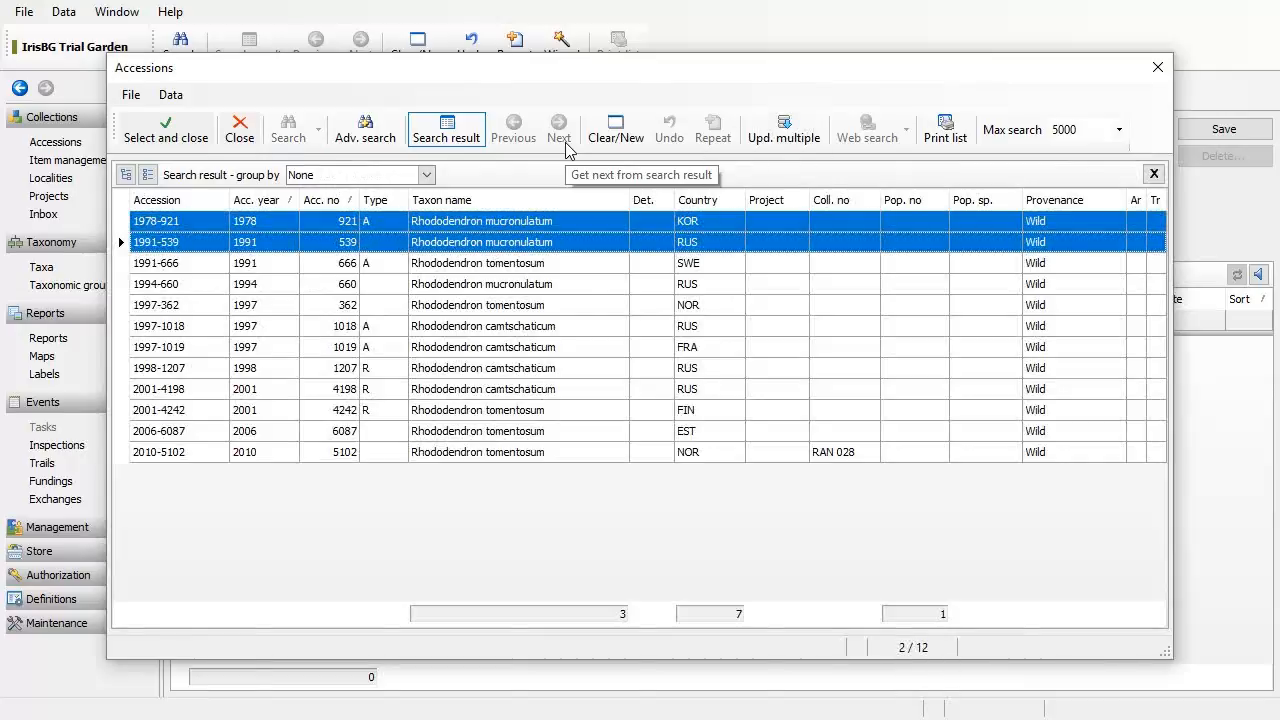
{"action": "key", "text": "shift+Down"}
{"action": "key", "text": "shift+Down"}
{"action": "key", "text": "shift+Down"}
{"action": "key", "text": "shift+Down"}
{"action": "key", "text": "shift+Down"}
{"action": "key", "text": "shift+Down"}
{"action": "key", "text": "shift+Down"}
{"action": "key", "text": "shift+Down"}
{"action": "key", "text": "shift+Down"}
{"action": "key", "text": "shift+Down"}
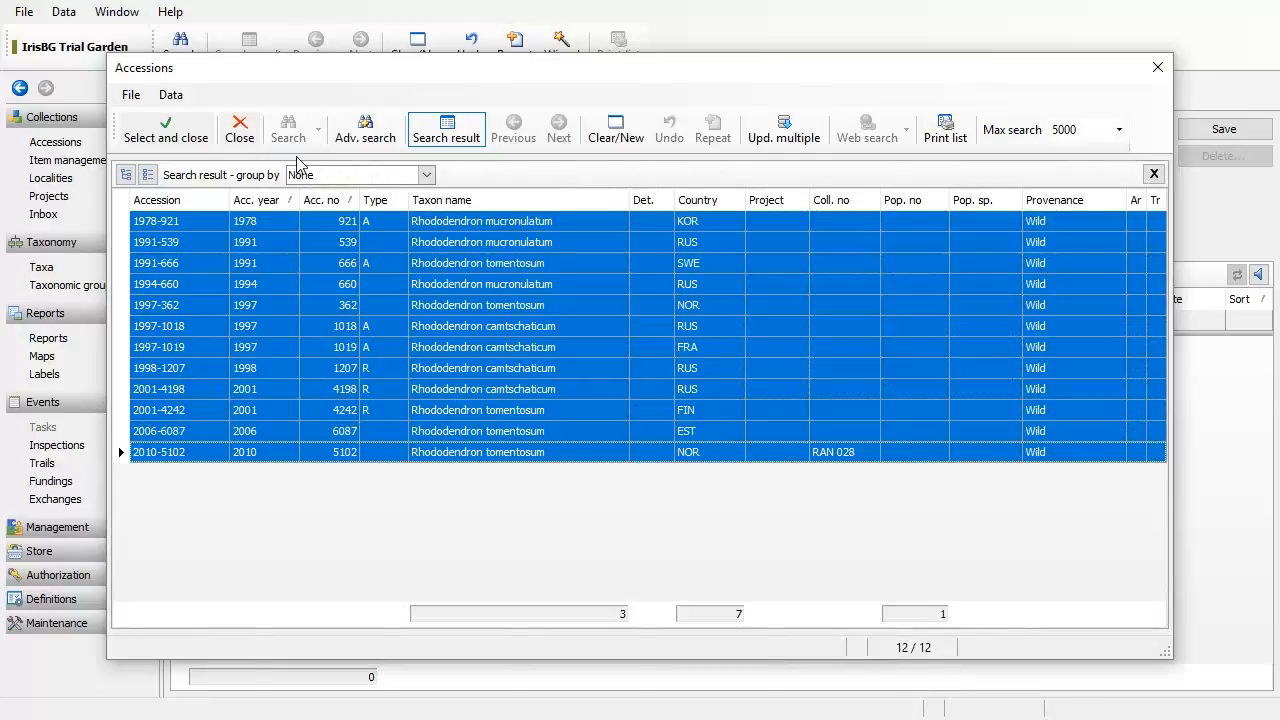
{"action": "left_click", "coordinate": [245, 130]}
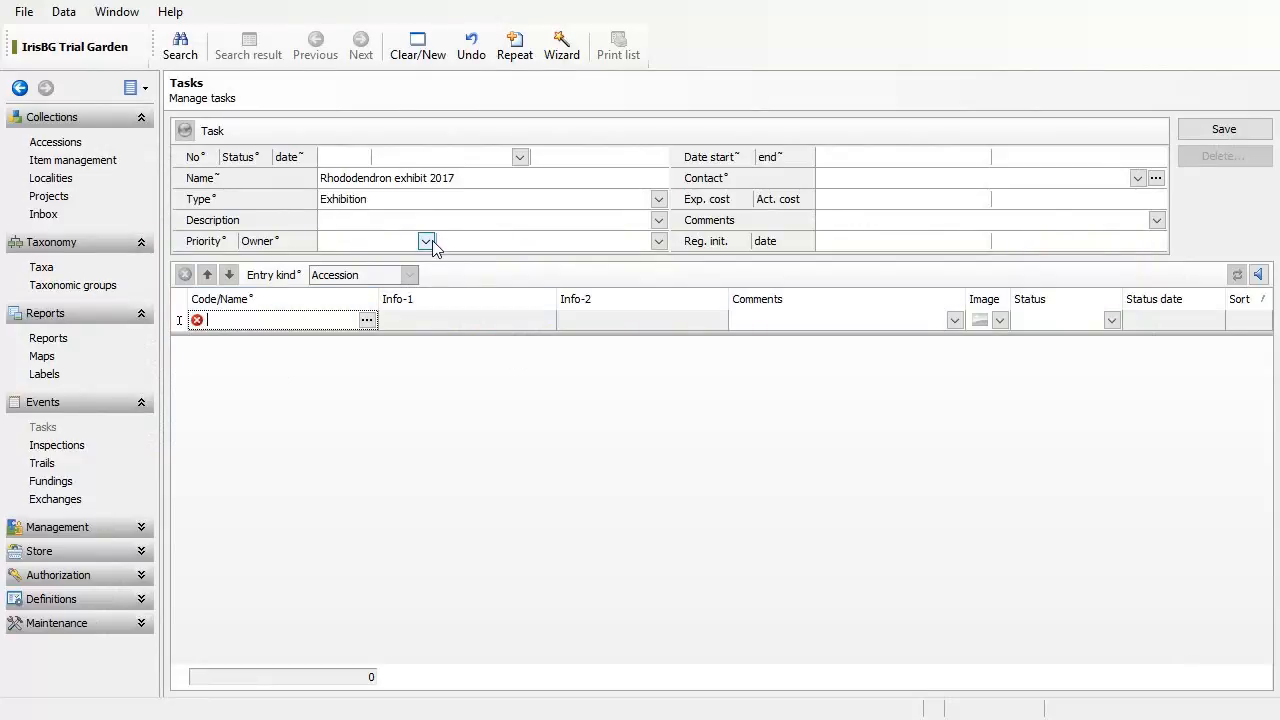
Step: Delete the empty accession row, switch Entry kind to Item, and add a new item row
{"action": "left_click", "coordinate": [468, 224]}
{"action": "left_click", "coordinate": [469, 225]}
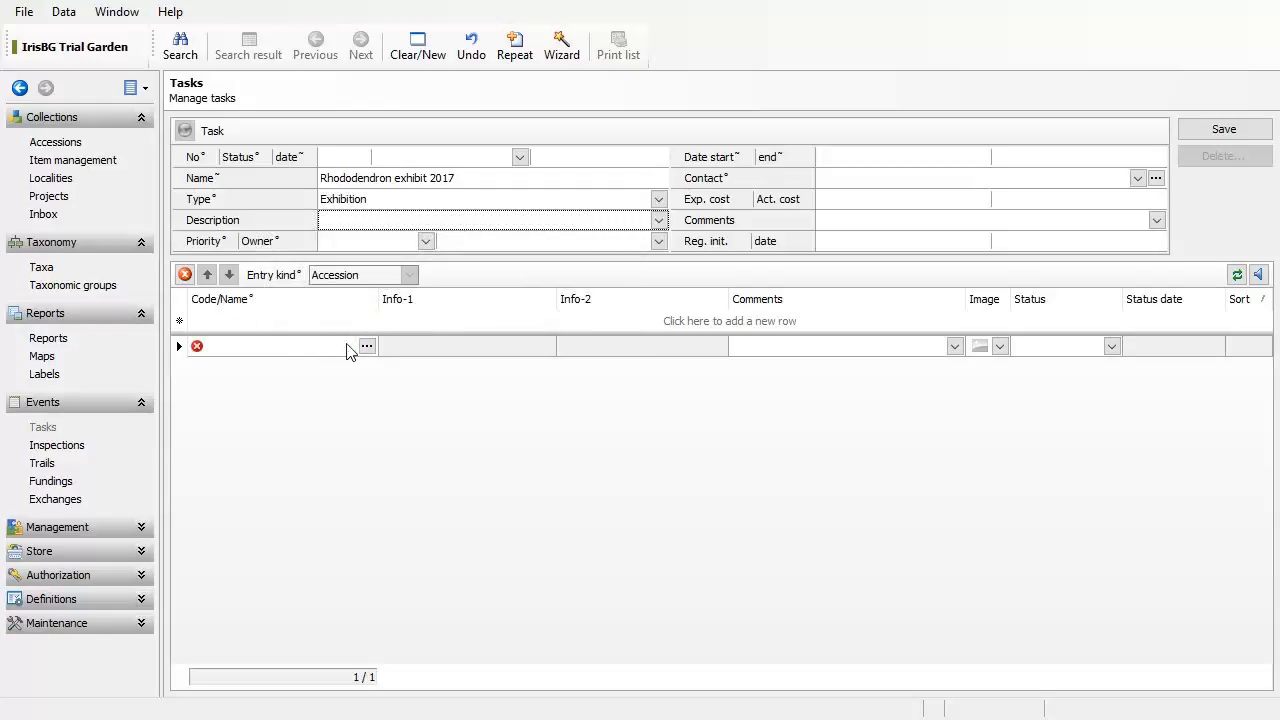
{"action": "left_click", "coordinate": [185, 274]}
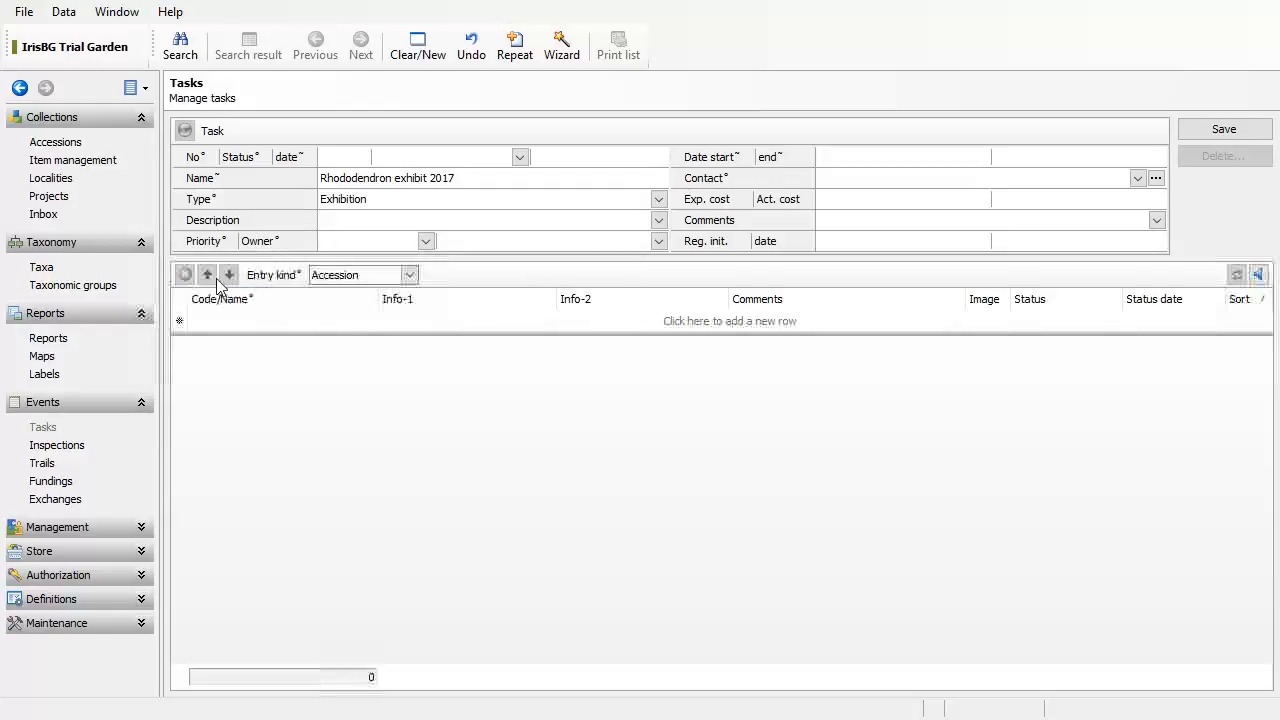
{"action": "left_click", "coordinate": [409, 275]}
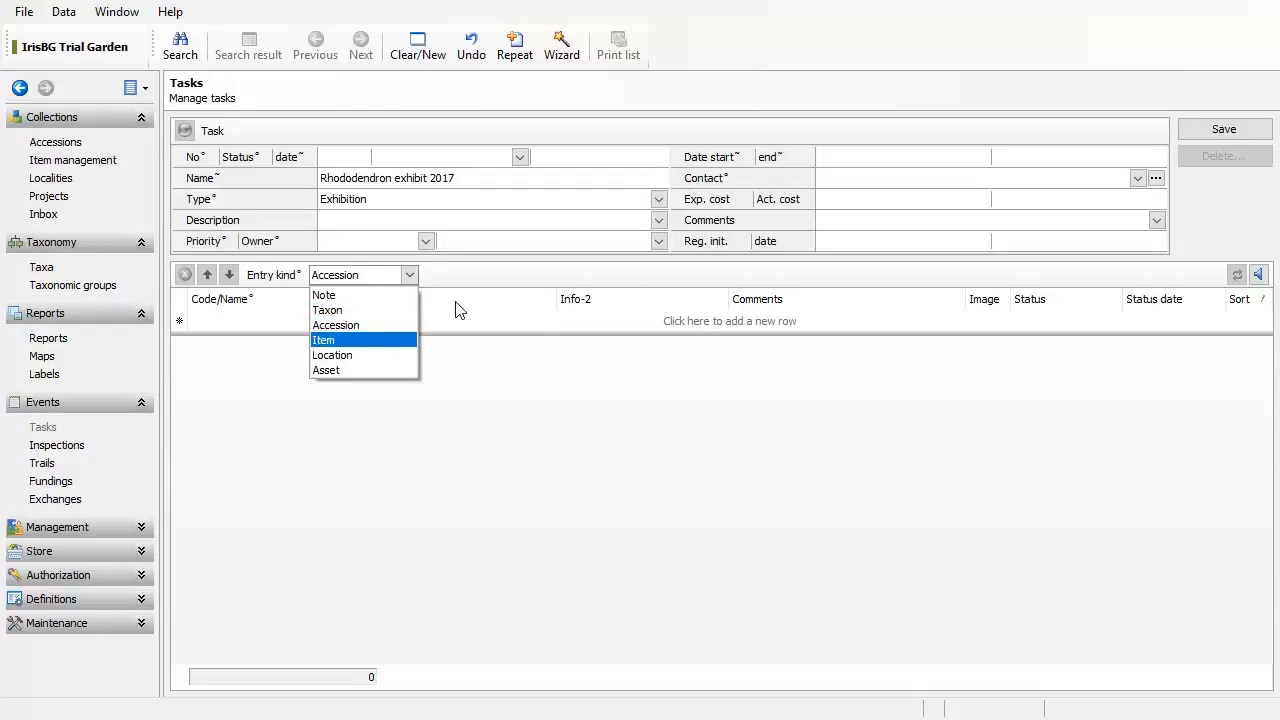
{"action": "left_click", "coordinate": [405, 341]}
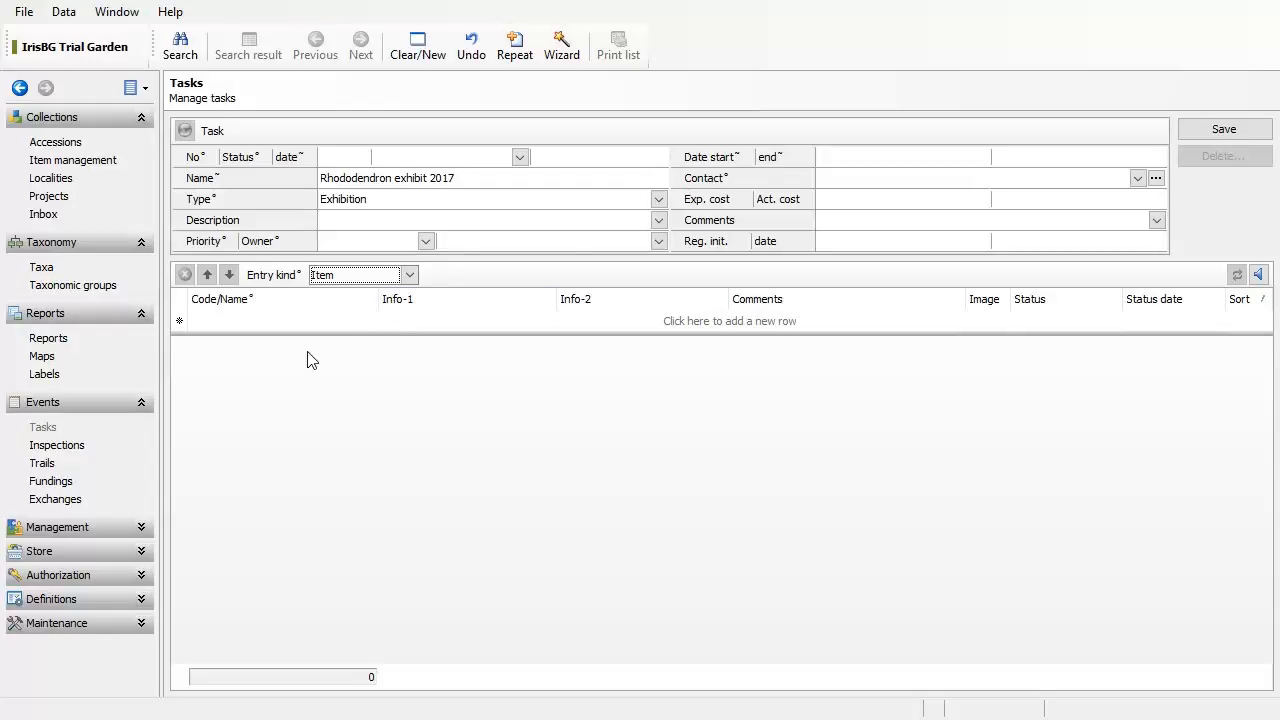
{"action": "left_click", "coordinate": [254, 320]}
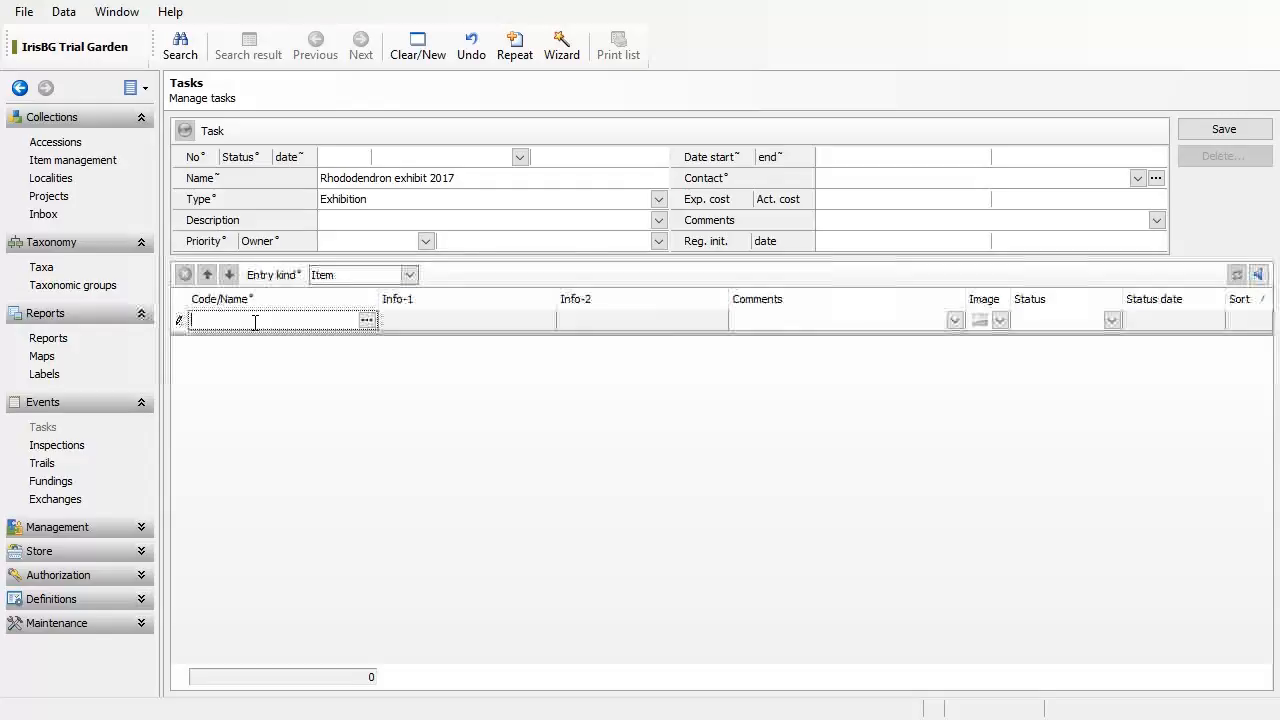
Step: Search the lookup for items with taxon 'rhod' and wild provenance
{"action": "left_click", "coordinate": [367, 320]}
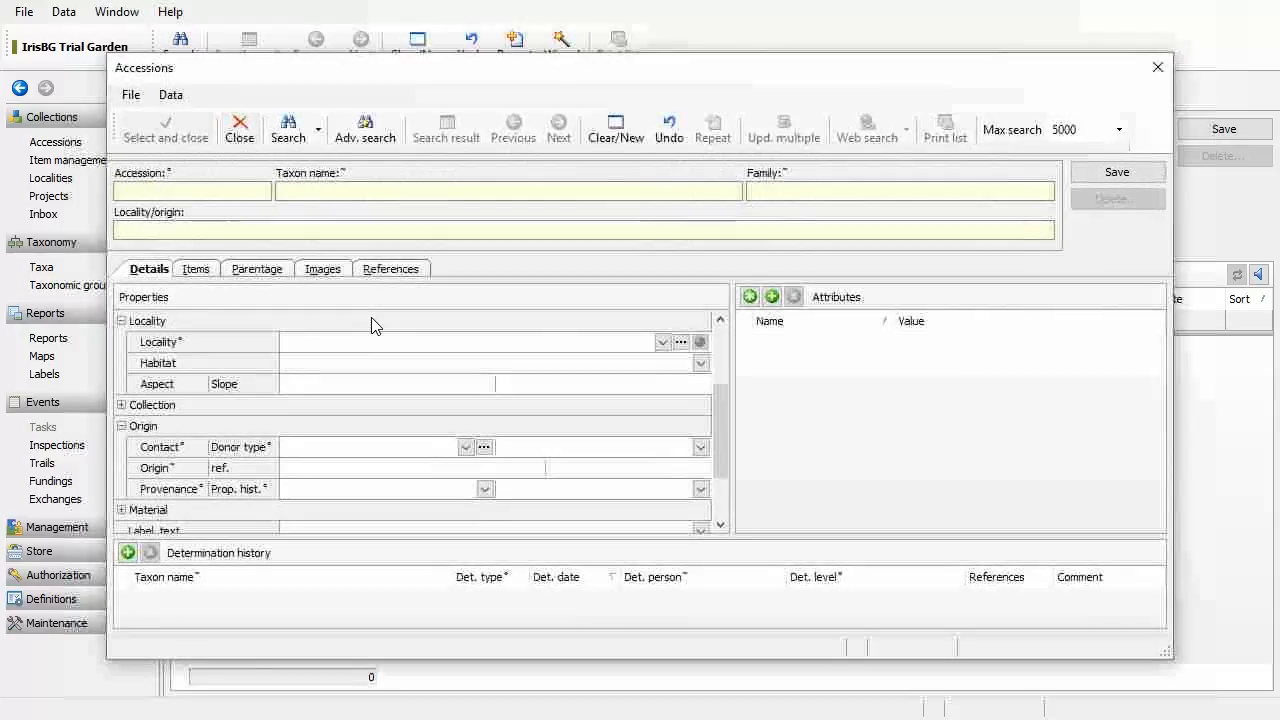
{"action": "left_click", "coordinate": [413, 194]}
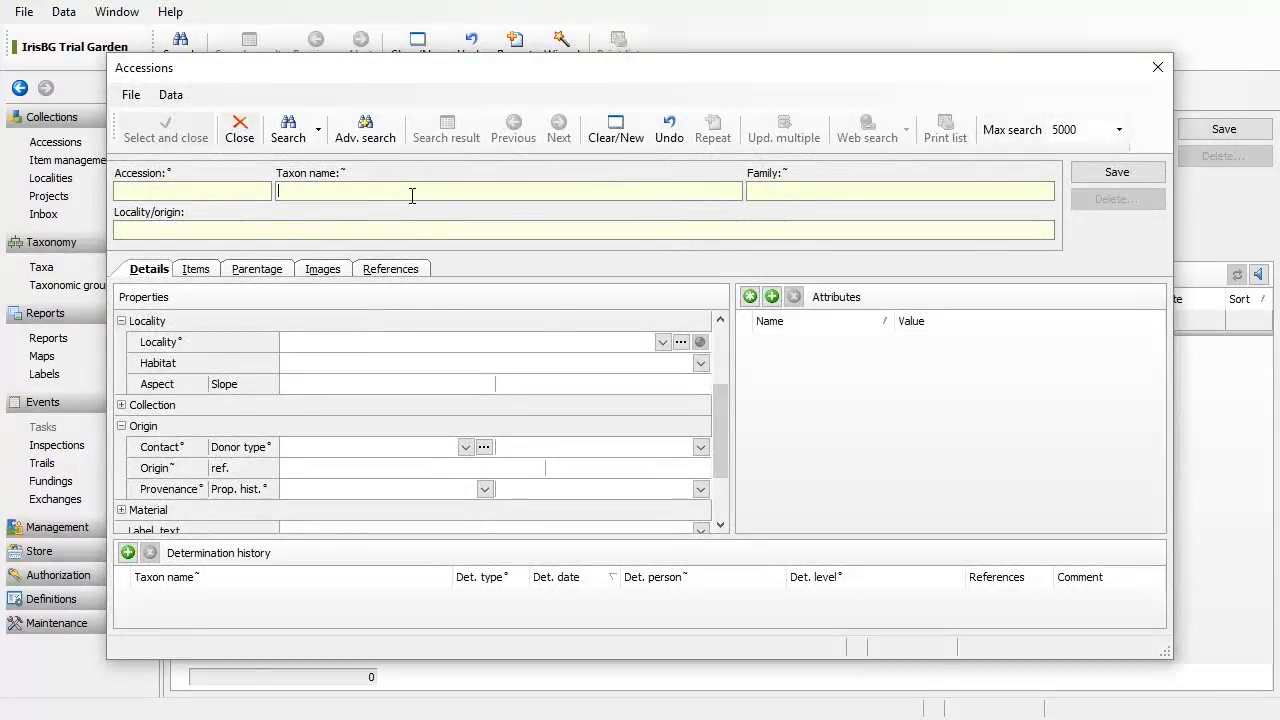
{"action": "type", "text": "rhod"}
{"action": "left_click", "coordinate": [484, 489]}
{"action": "left_click", "coordinate": [432, 535]}
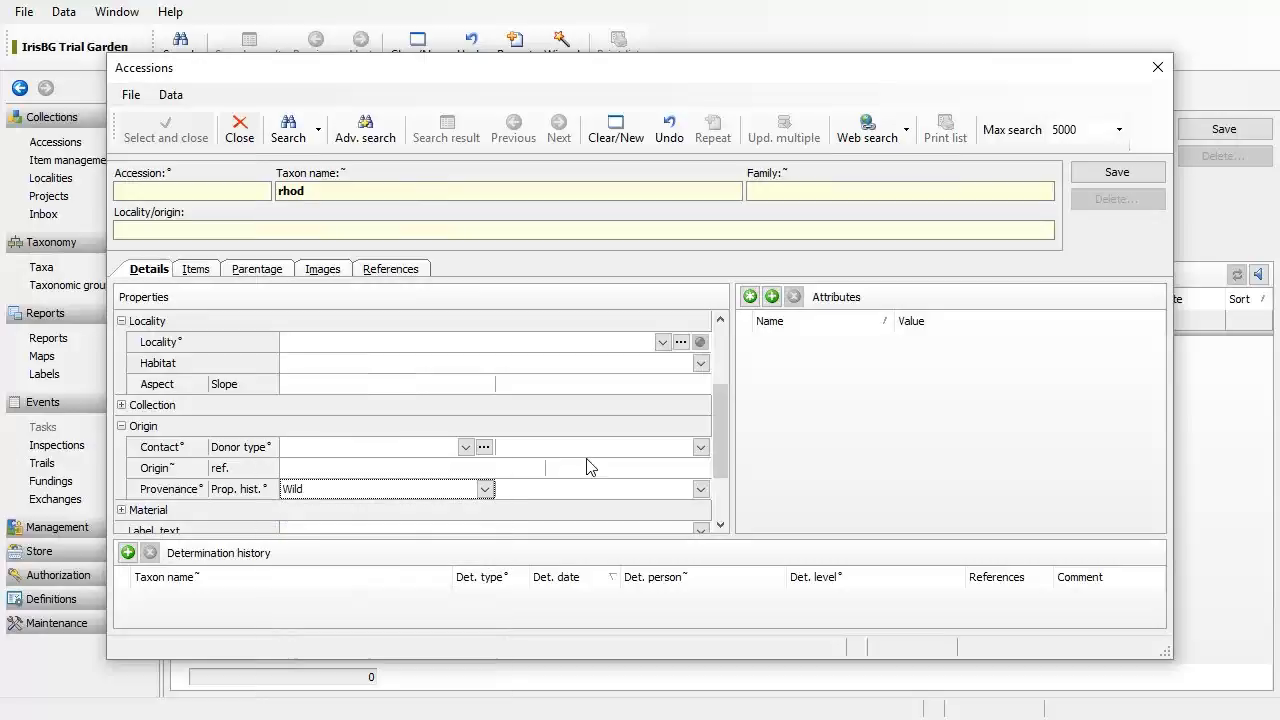
{"action": "left_click", "coordinate": [288, 130]}
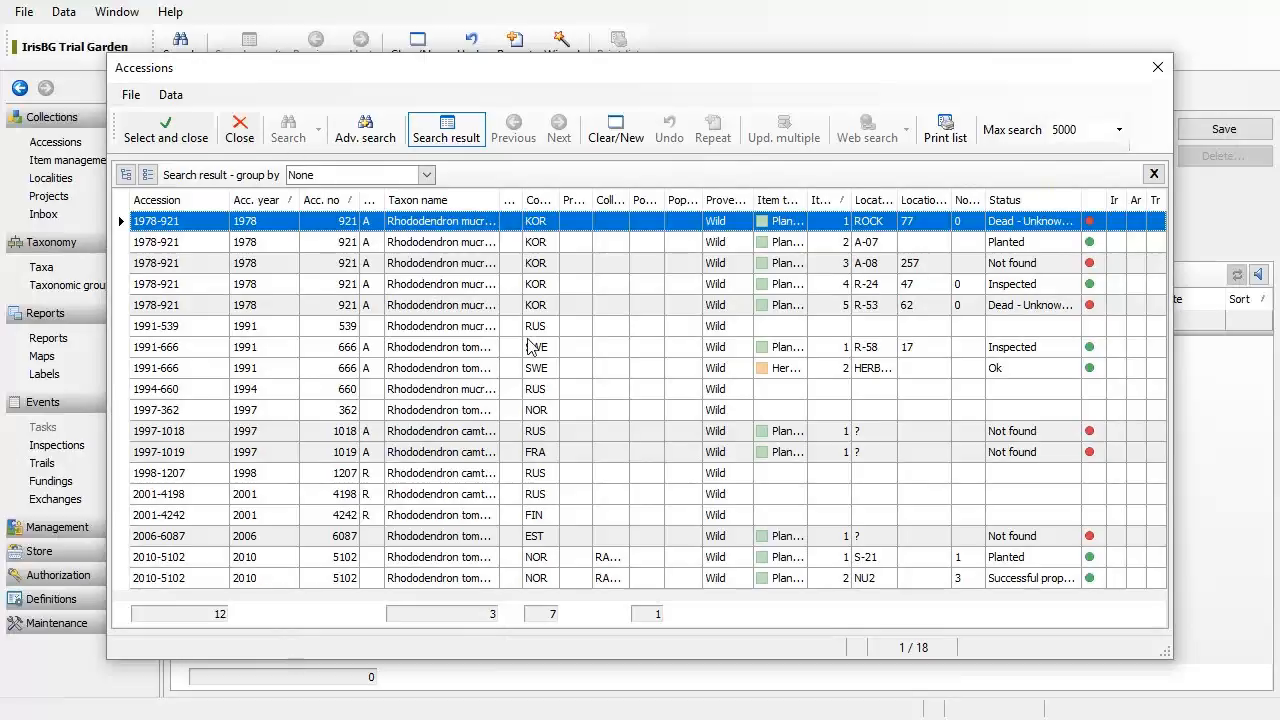
Step: Select the five green-status plant items, excluding the herbarium specimen, and add them to the task
{"action": "left_click", "coordinate": [1092, 206]}
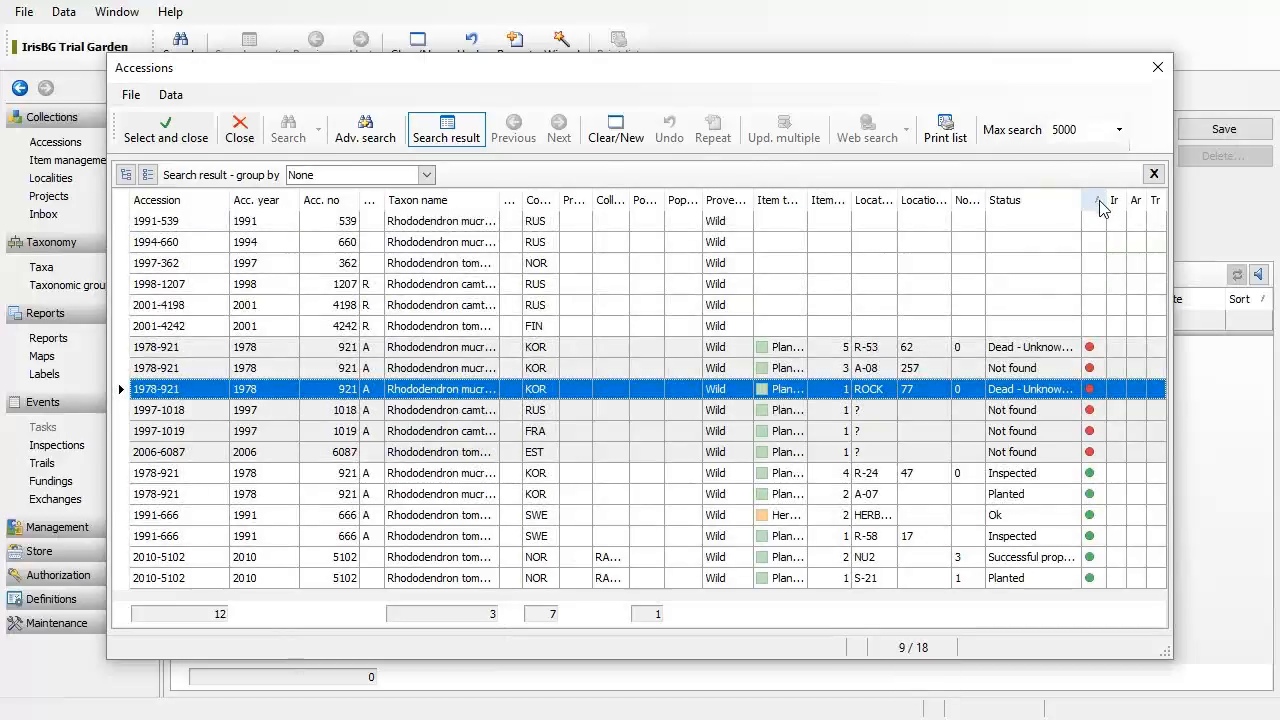
{"action": "left_click", "coordinate": [1003, 476]}
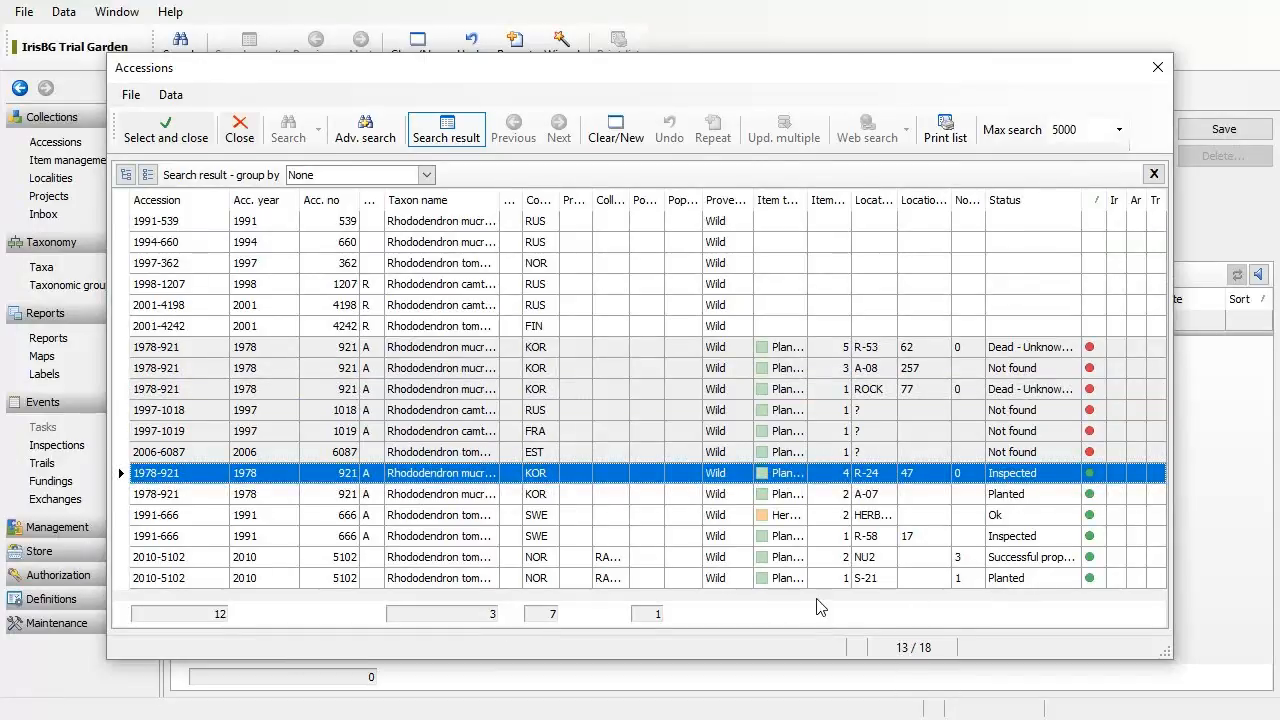
{"action": "left_click", "coordinate": [729, 580], "text": "shift"}
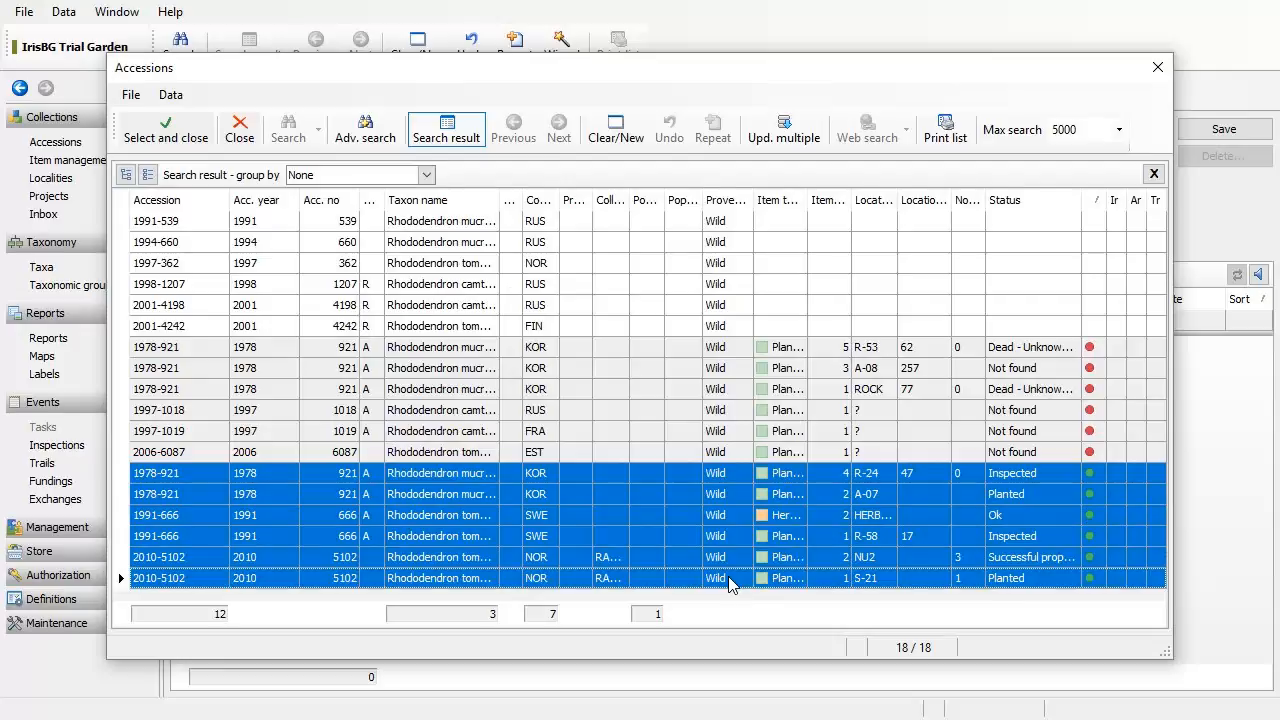
{"action": "left_click", "coordinate": [695, 515], "text": "ctrl"}
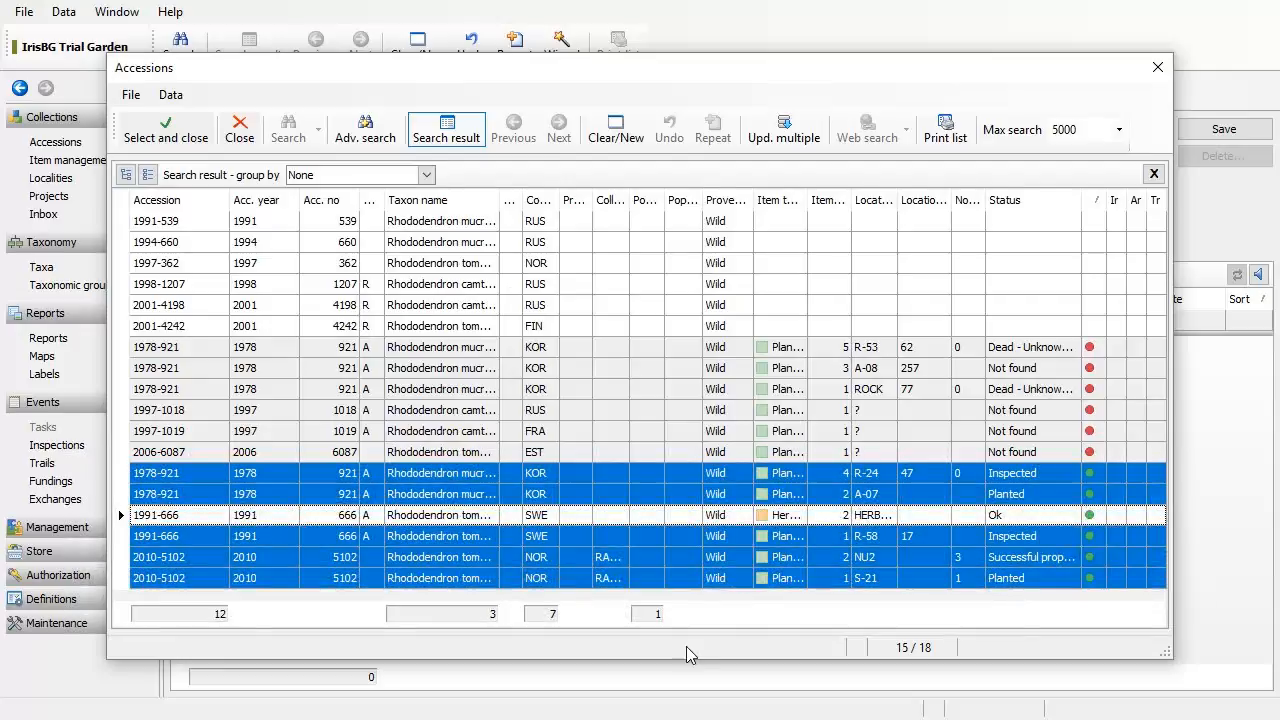
{"action": "left_click", "coordinate": [665, 472]}
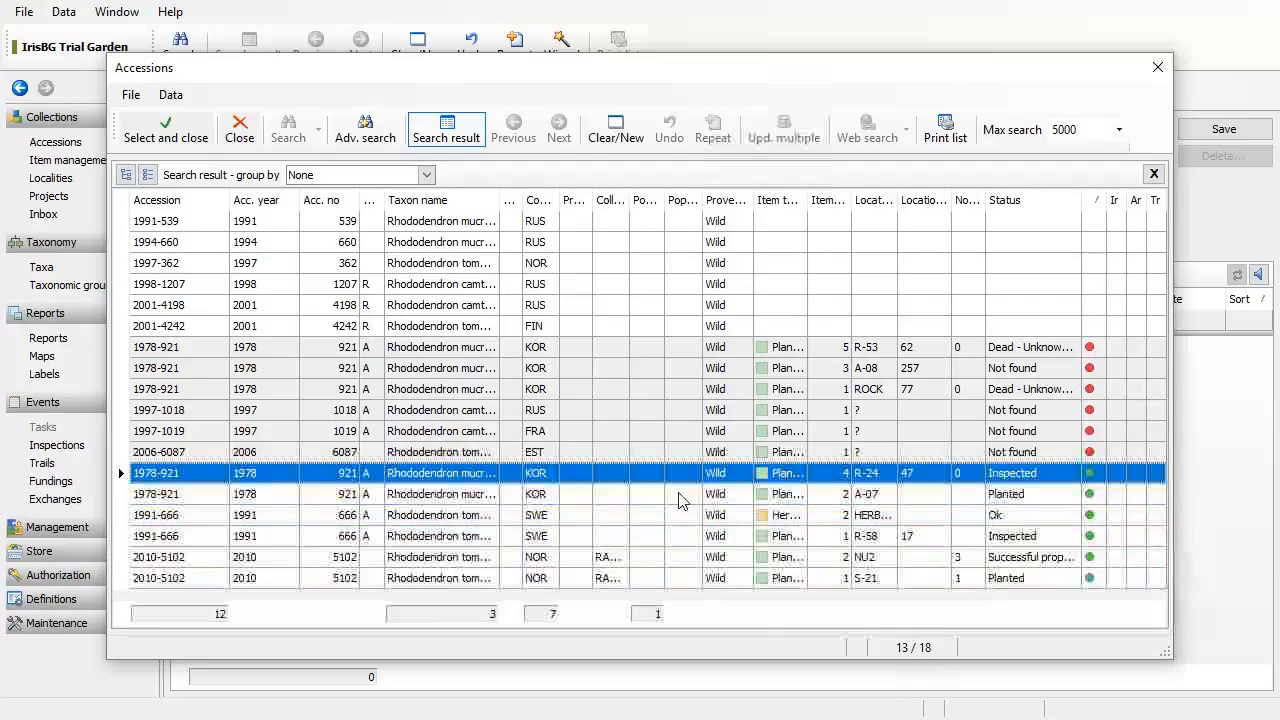
{"action": "left_click", "coordinate": [677, 584], "text": "shift"}
{"action": "left_click", "coordinate": [687, 515], "text": "ctrl"}
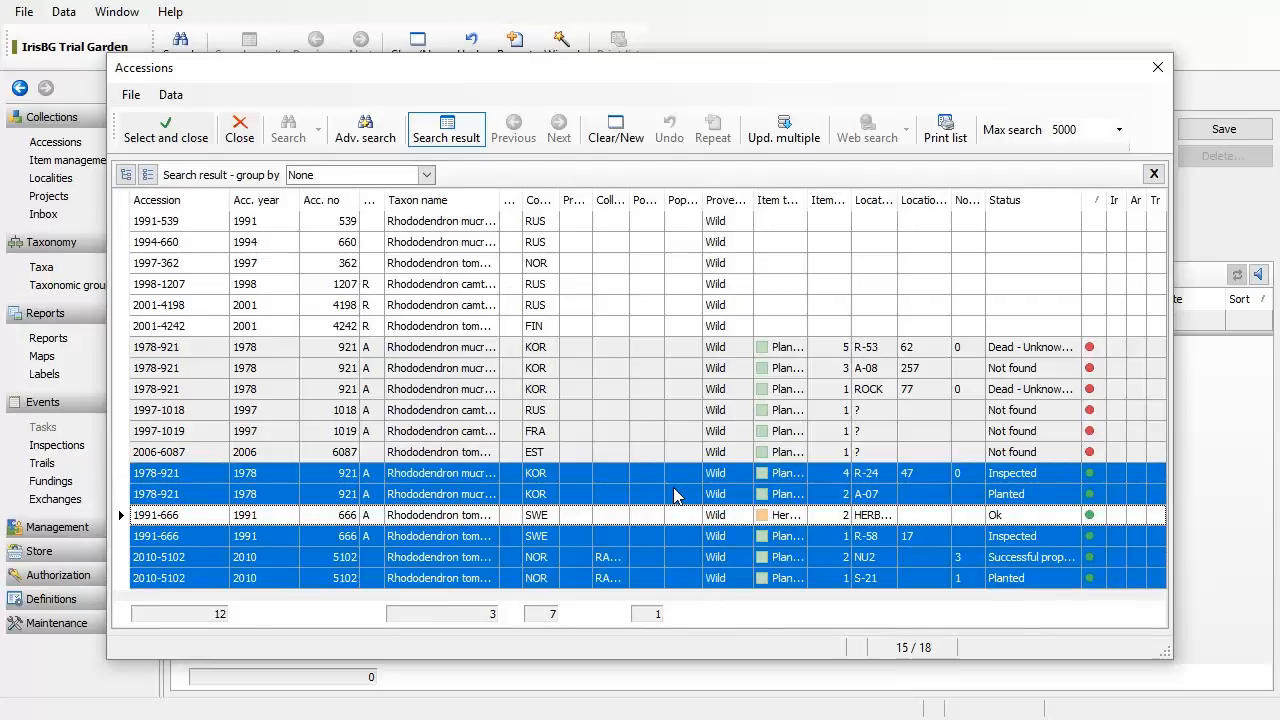
{"action": "left_click", "coordinate": [165, 143]}
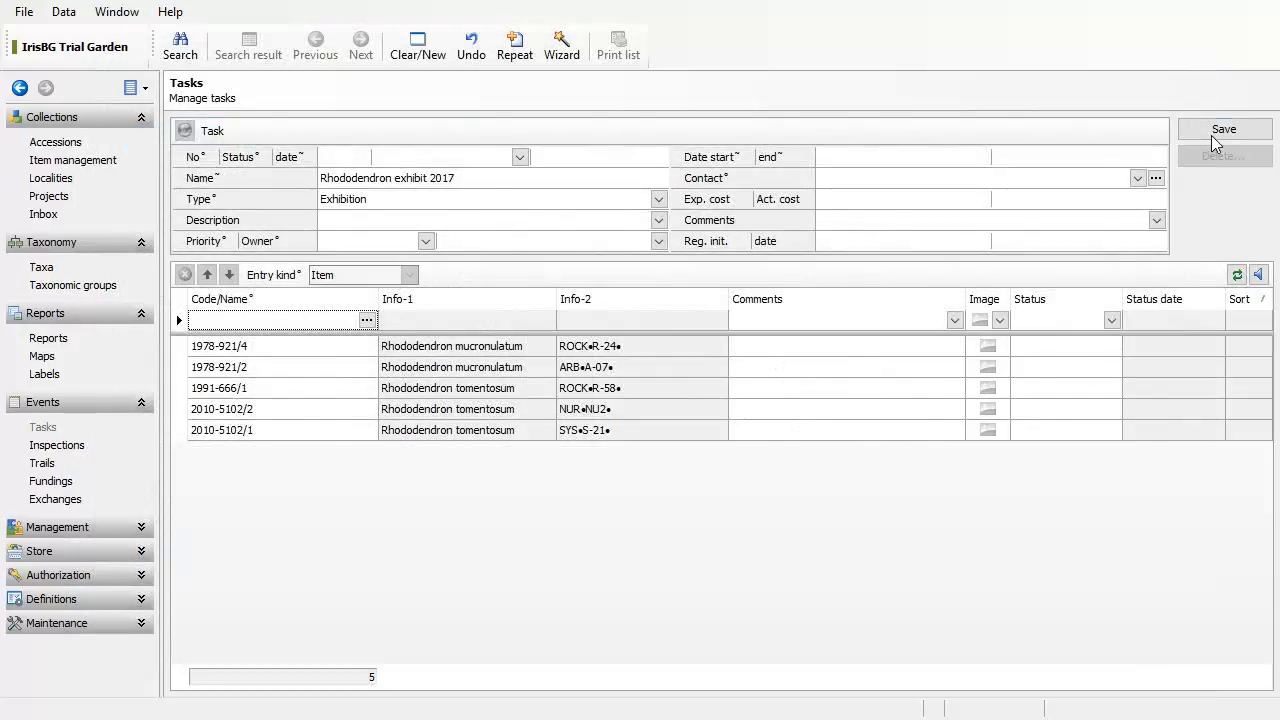
Step: Save the task as Task 4 and plot its entries on the satellite map
{"action": "left_click", "coordinate": [1238, 131]}
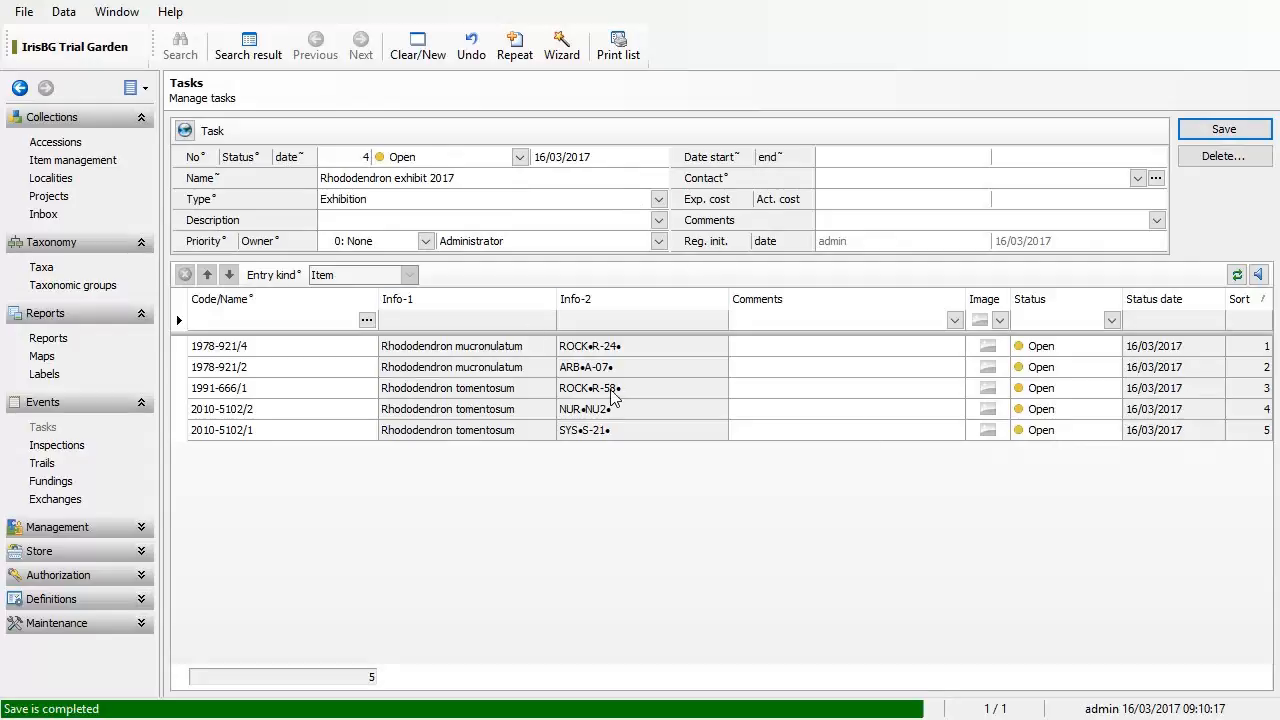
{"action": "left_click", "coordinate": [184, 133]}
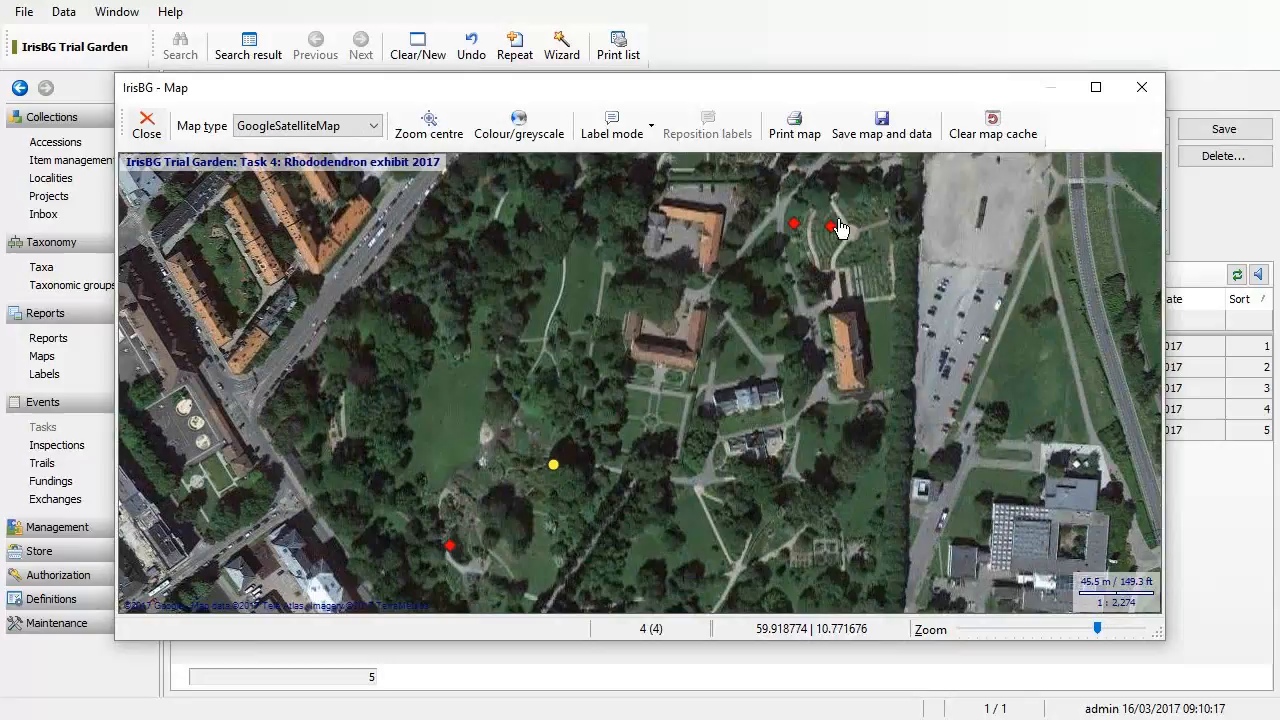
Step: Review the exhibit's plant markers on the map, then close the map window
{"action": "mouse_move", "coordinate": [812, 230]}
{"action": "mouse_move", "coordinate": [451, 552]}
{"action": "key", "text": "Escape"}
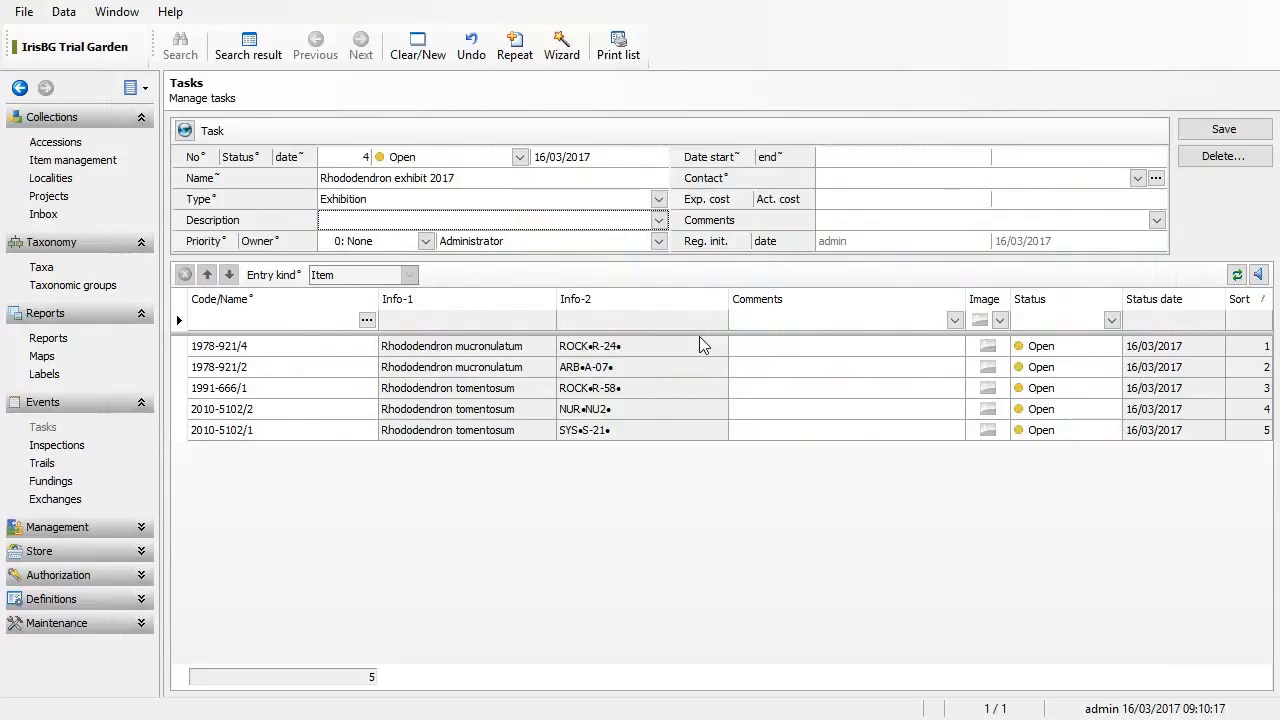
{"action": "left_click", "coordinate": [185, 130]}
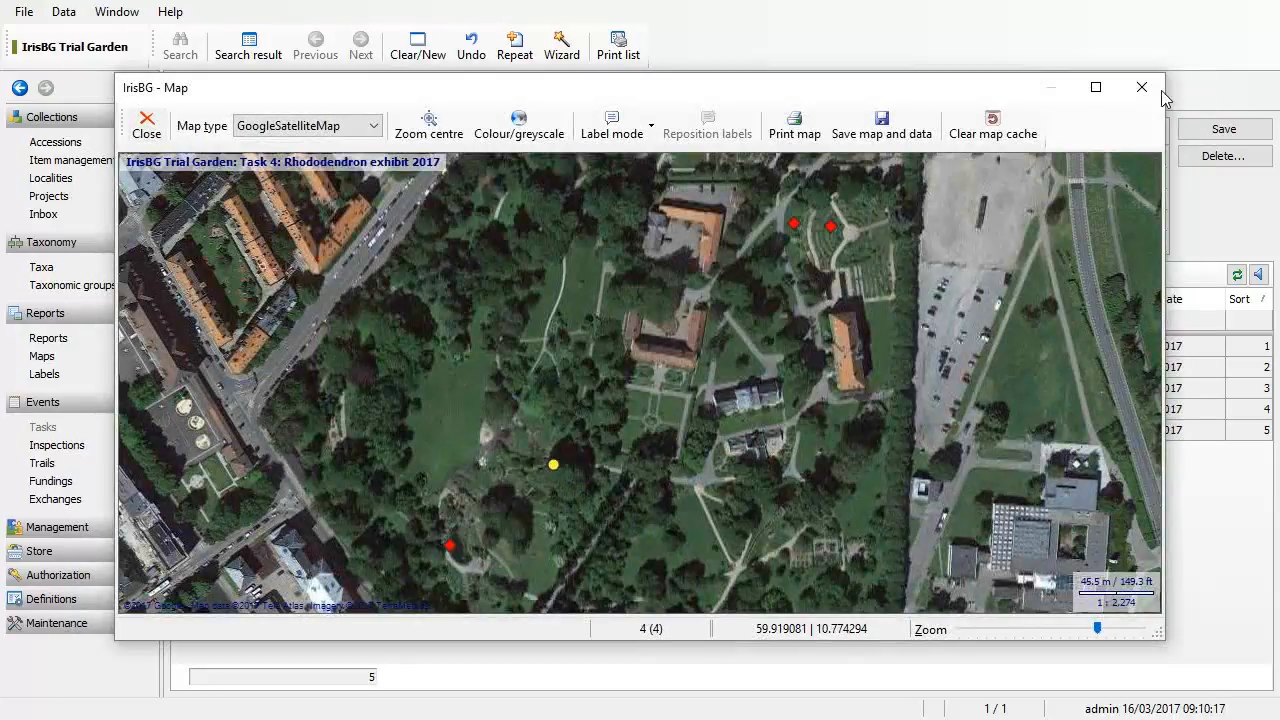
{"action": "left_click", "coordinate": [1148, 92]}
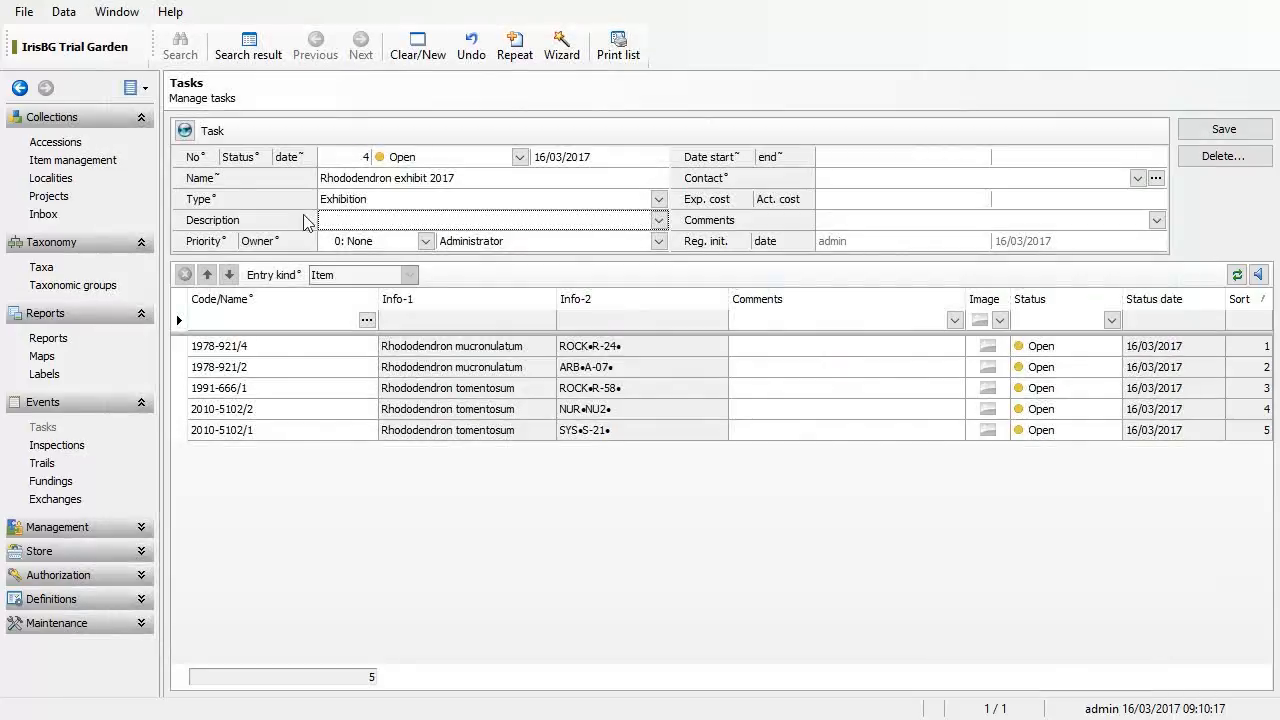
Step: Open Item management under Collections and expand the Event name filter
{"action": "left_click", "coordinate": [108, 166]}
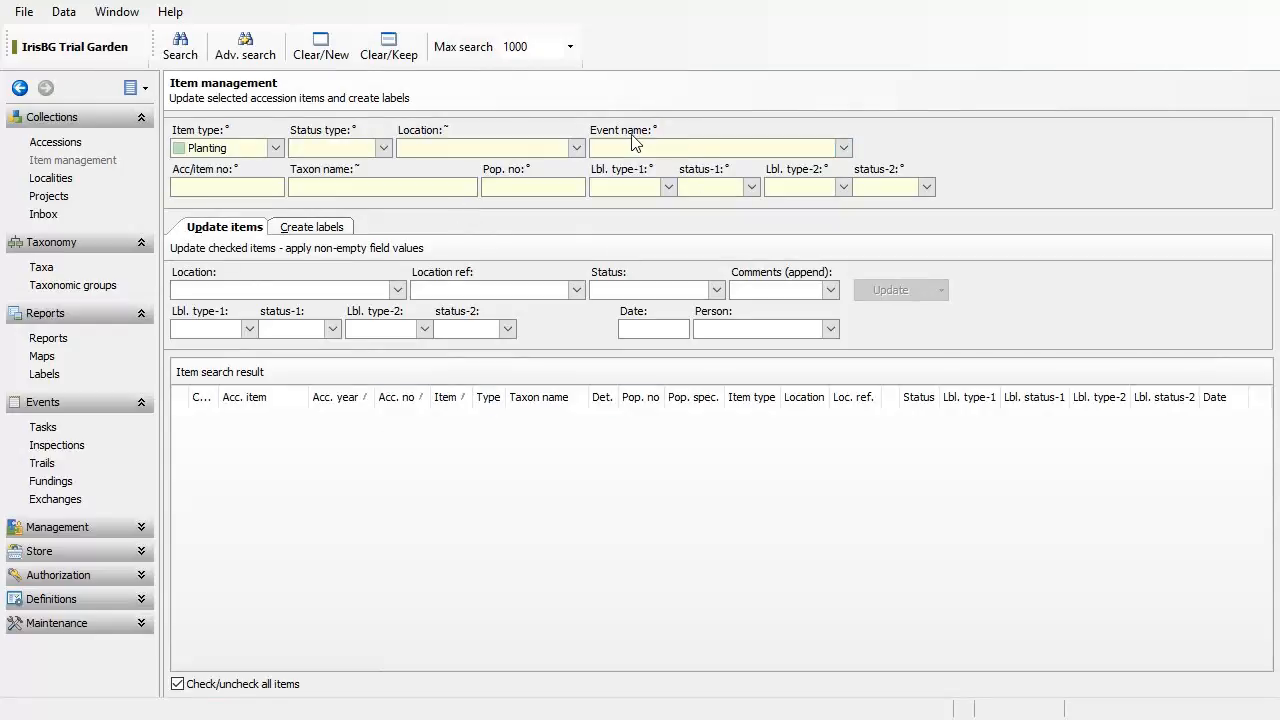
{"action": "left_click", "coordinate": [843, 148]}
Step: Filter items by event 'Task 4: Rhododendron exhibit 2017' and run the search
{"action": "left_click", "coordinate": [843, 148]}
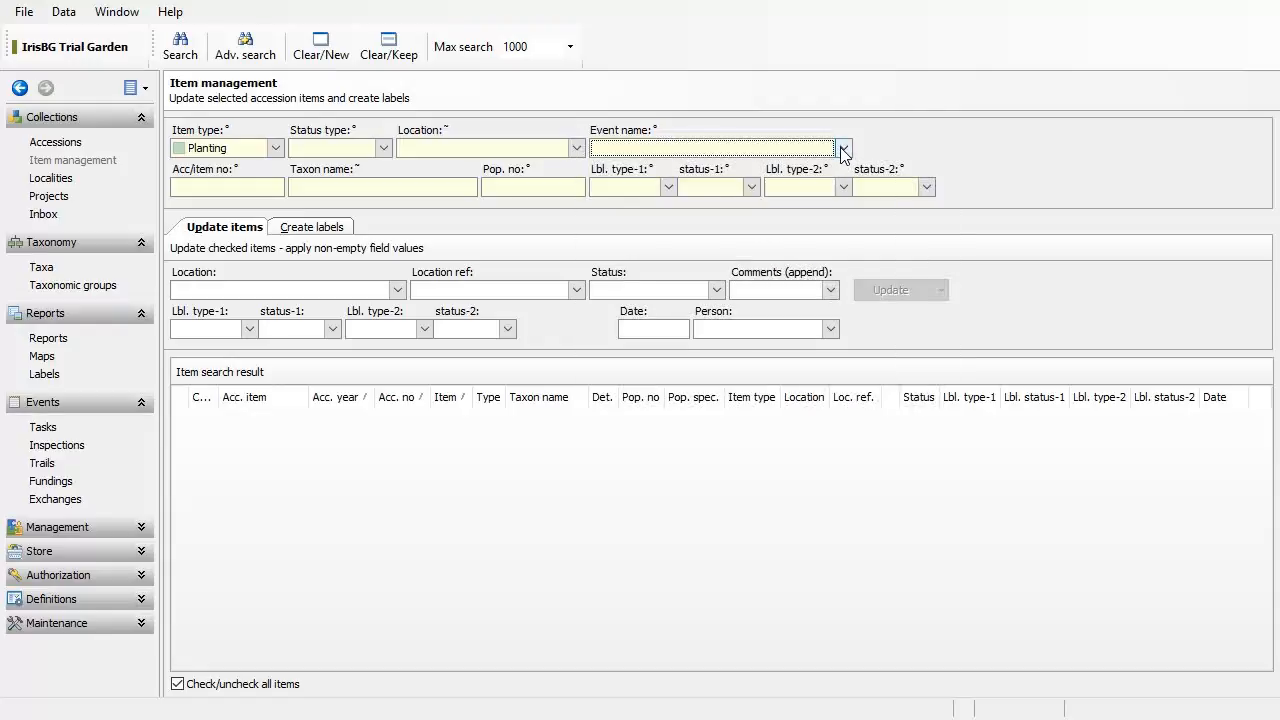
{"action": "left_click", "coordinate": [843, 148]}
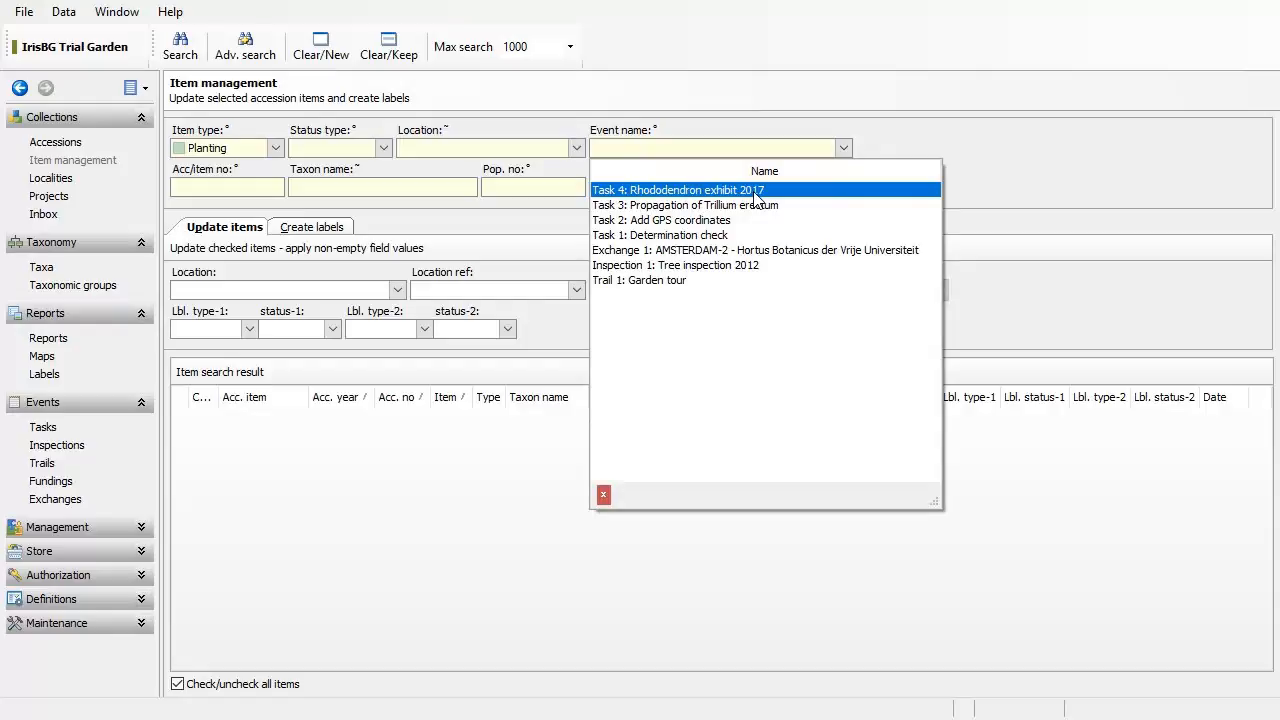
{"action": "left_click", "coordinate": [755, 197]}
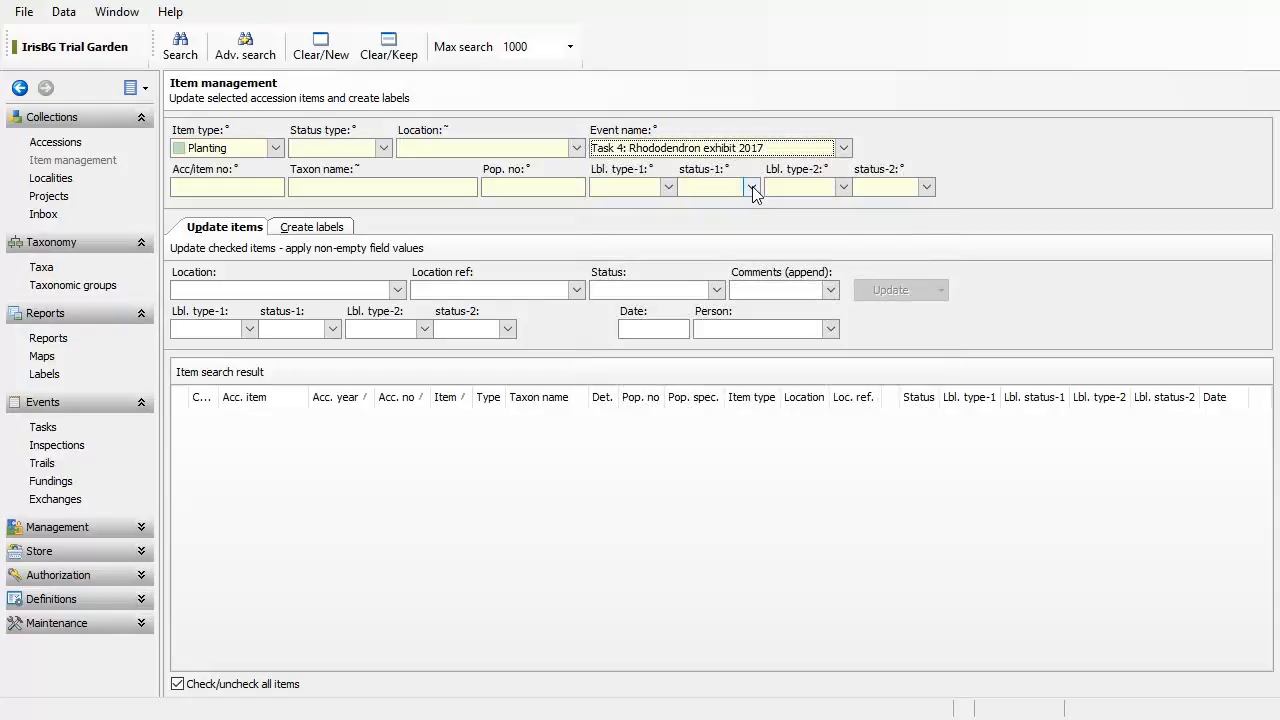
{"action": "left_click", "coordinate": [180, 52]}
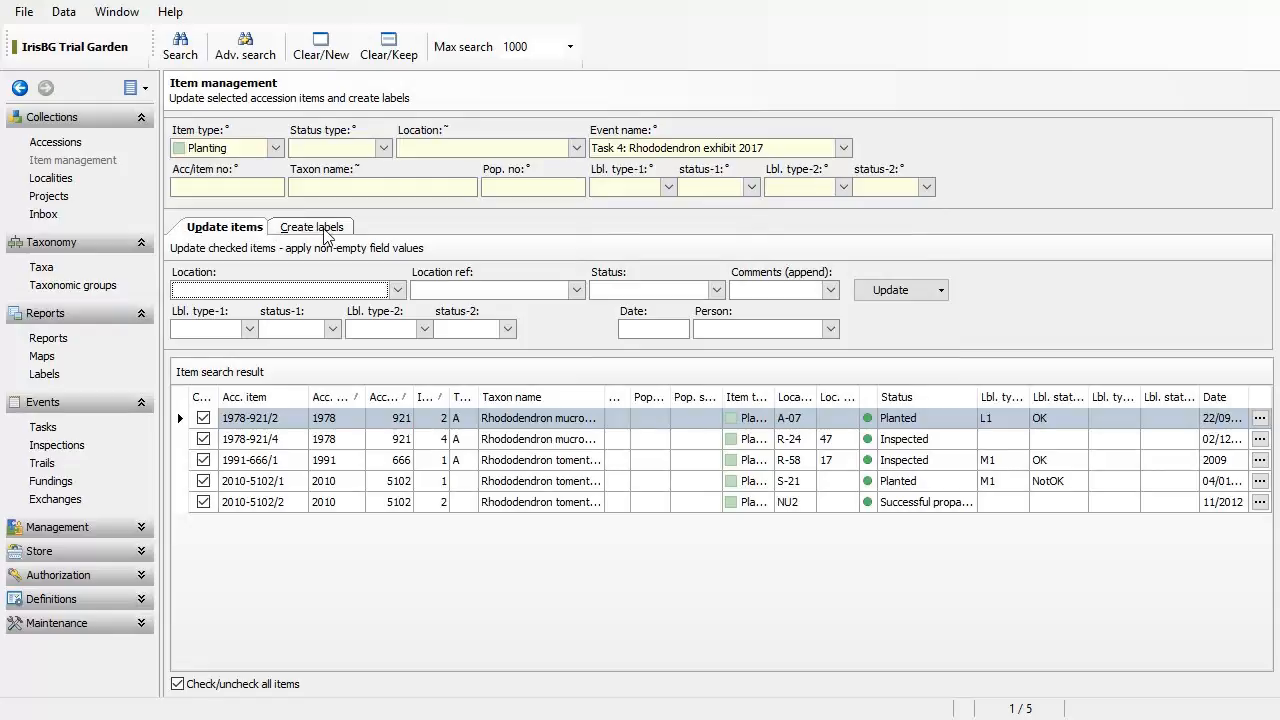
Step: Set the update status to Inspected, date 16/03/2017, and the botanist as person
{"action": "left_click", "coordinate": [717, 291]}
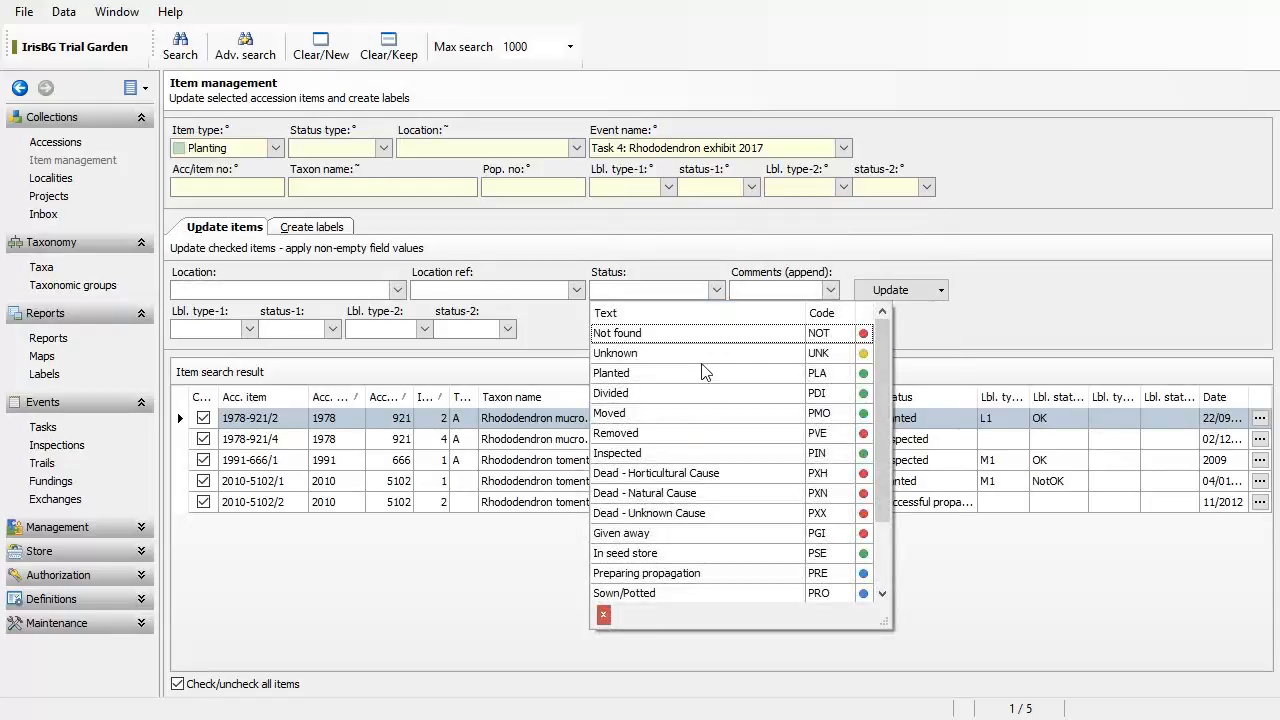
{"action": "left_click", "coordinate": [710, 456]}
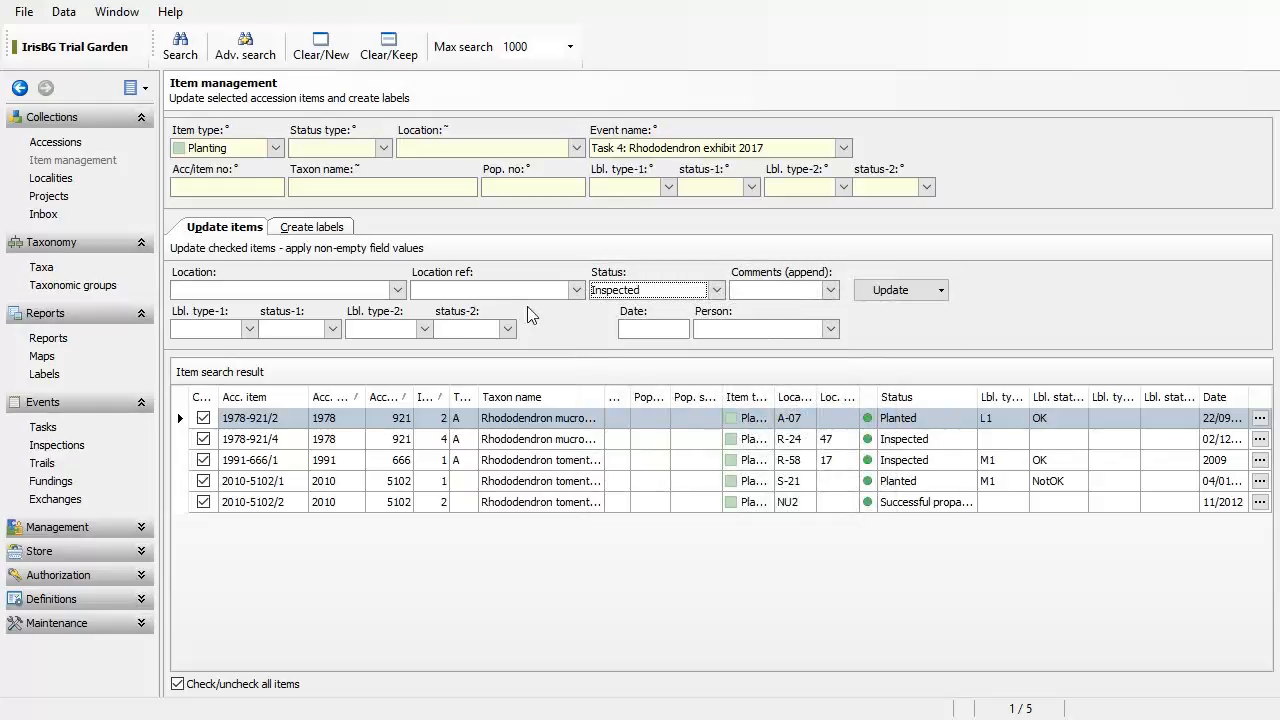
{"action": "left_click", "coordinate": [647, 330]}
{"action": "key", "text": "Tab"}
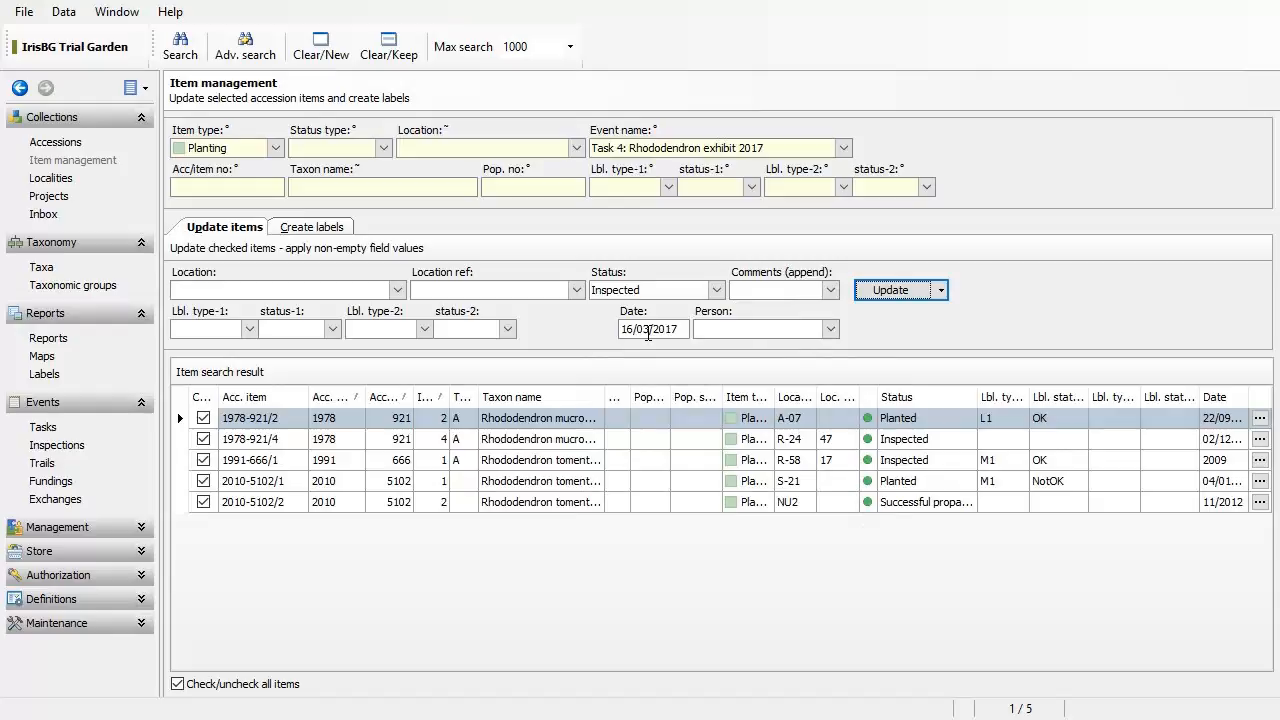
{"action": "left_click", "coordinate": [830, 332]}
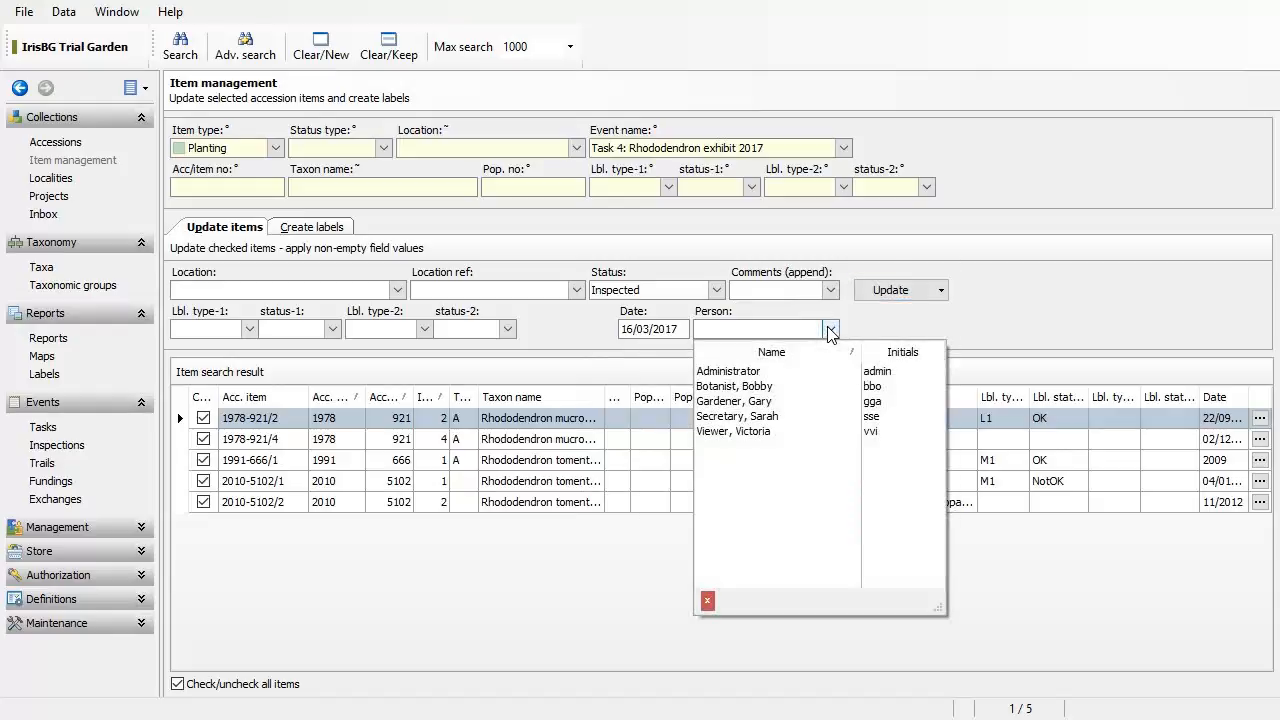
{"action": "left_click", "coordinate": [808, 386]}
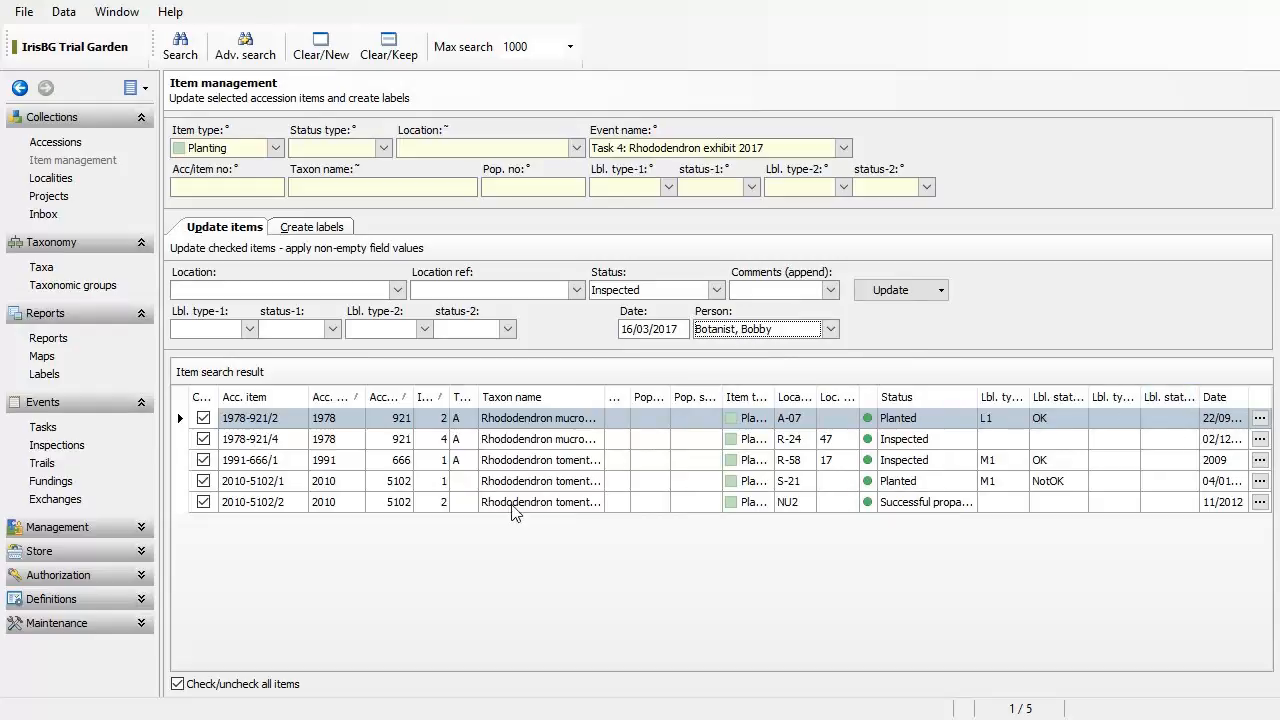
Step: Set label type E1 with status OK, keep all five items checked, and run Update
{"action": "left_click", "coordinate": [250, 332]}
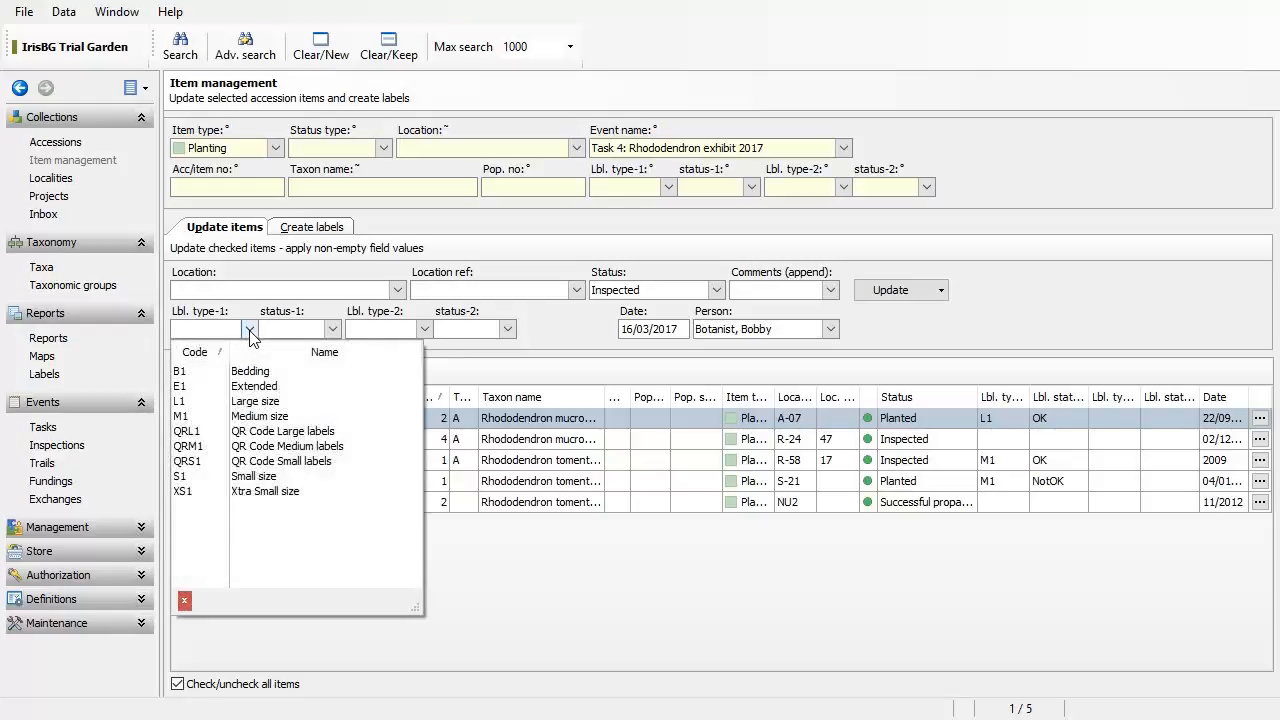
{"action": "left_click", "coordinate": [282, 392]}
{"action": "left_click", "coordinate": [332, 329]}
{"action": "left_click", "coordinate": [292, 366]}
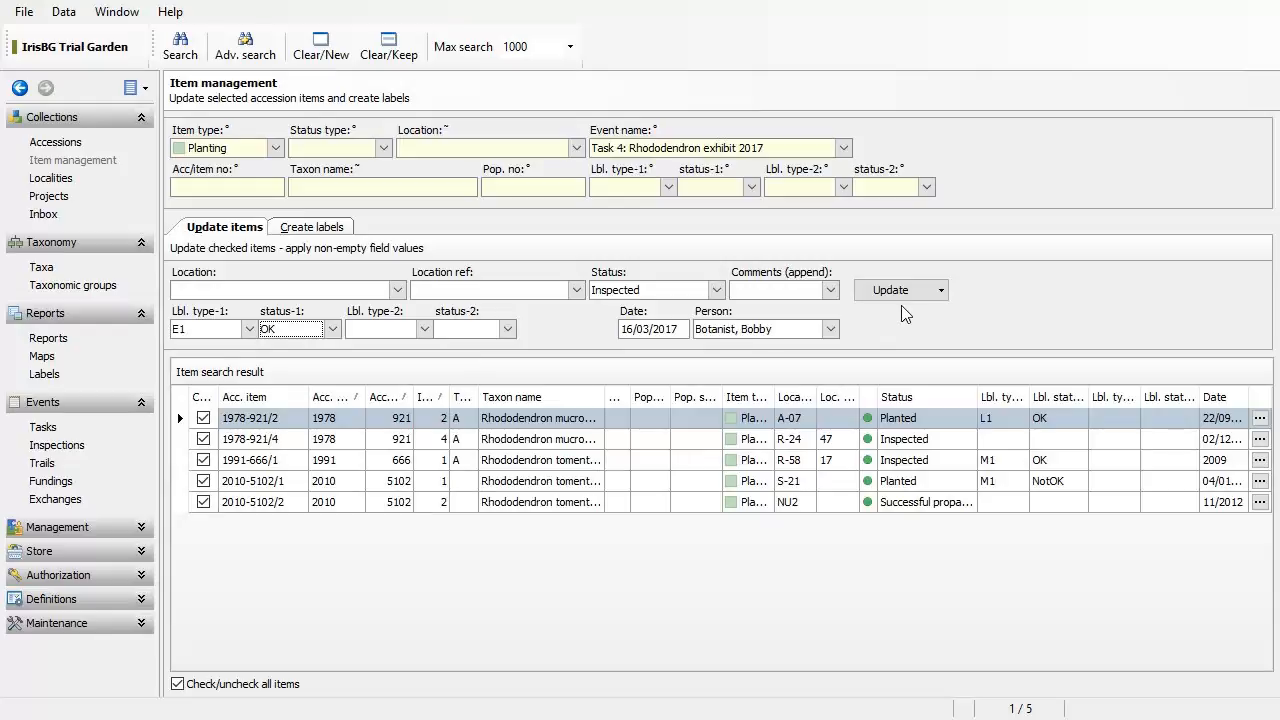
{"action": "left_click", "coordinate": [205, 502]}
{"action": "left_click", "coordinate": [205, 503]}
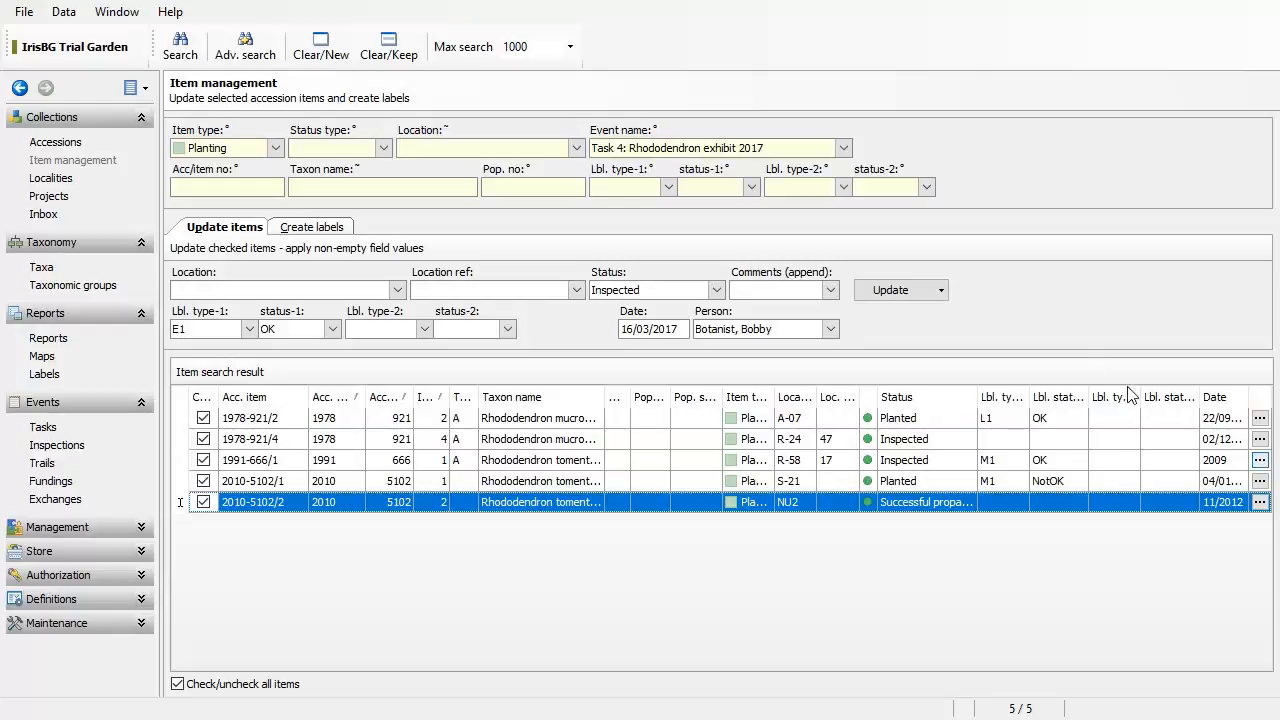
{"action": "left_click", "coordinate": [870, 292]}
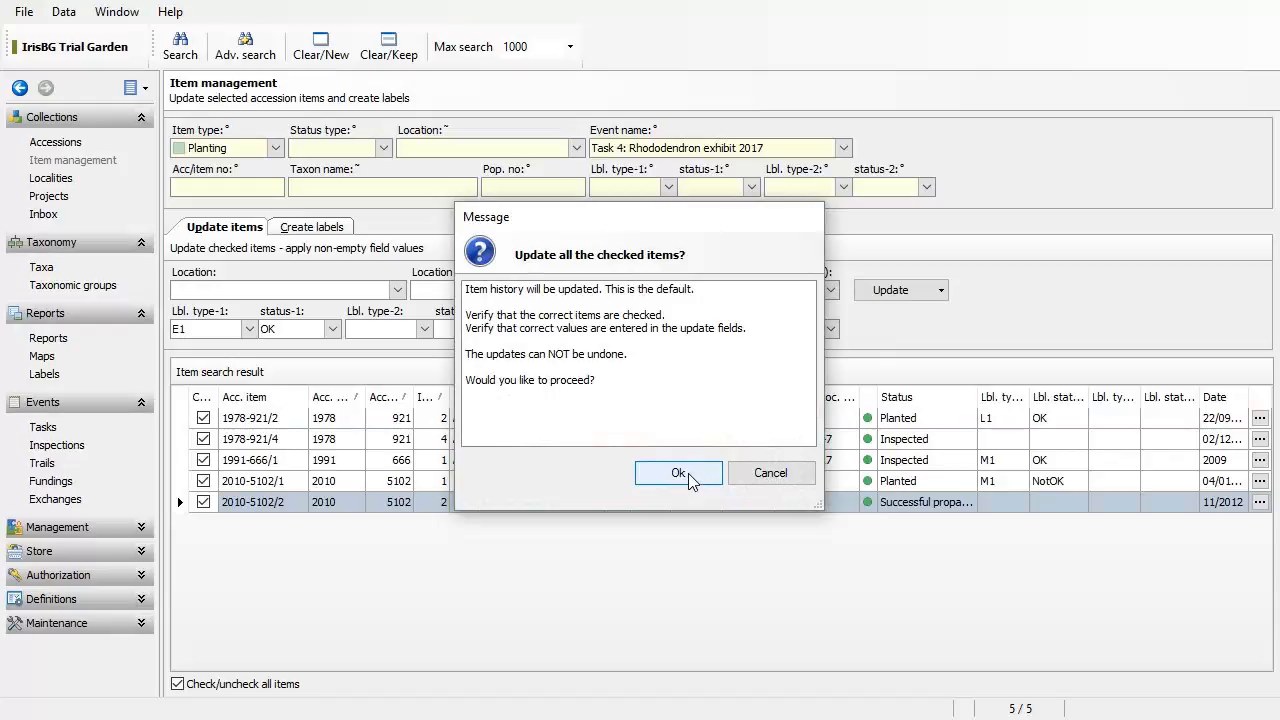
Step: Confirm the update for all five checked items
{"action": "left_click", "coordinate": [688, 474]}
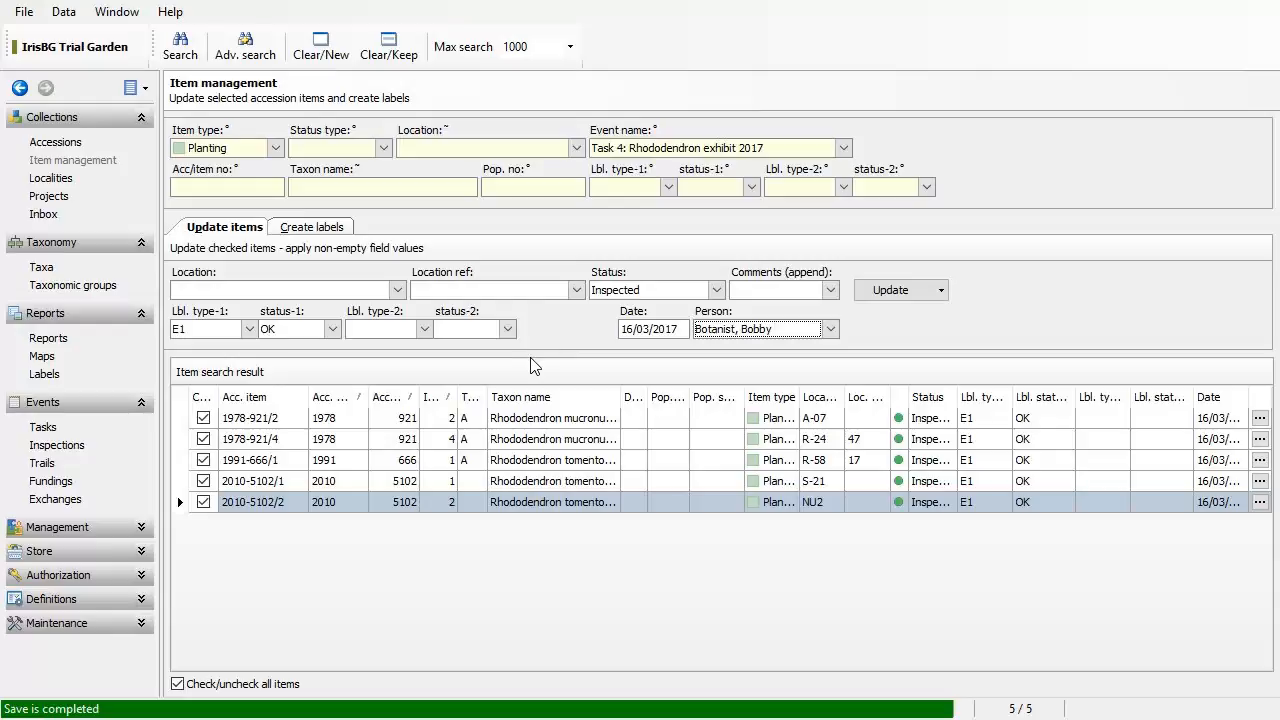
Step: Preview labels for the checked items using the E1 Extended label type
{"action": "left_click", "coordinate": [333, 234]}
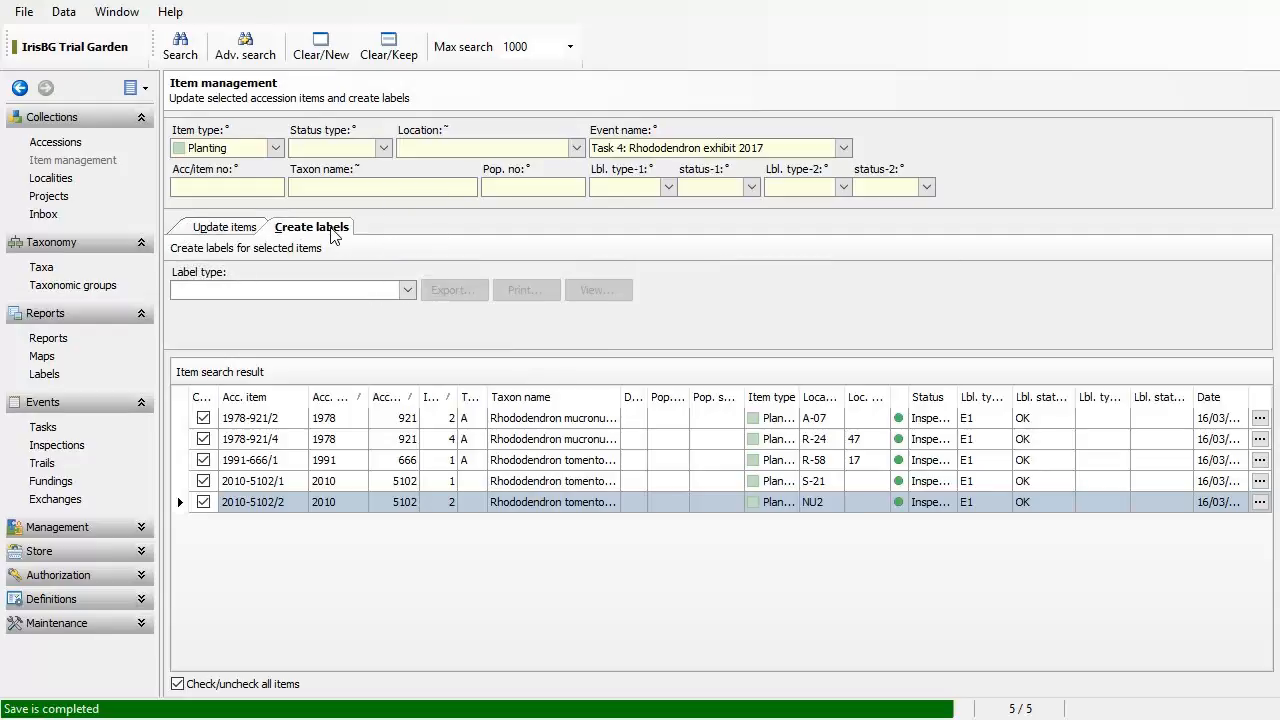
{"action": "left_click", "coordinate": [405, 296]}
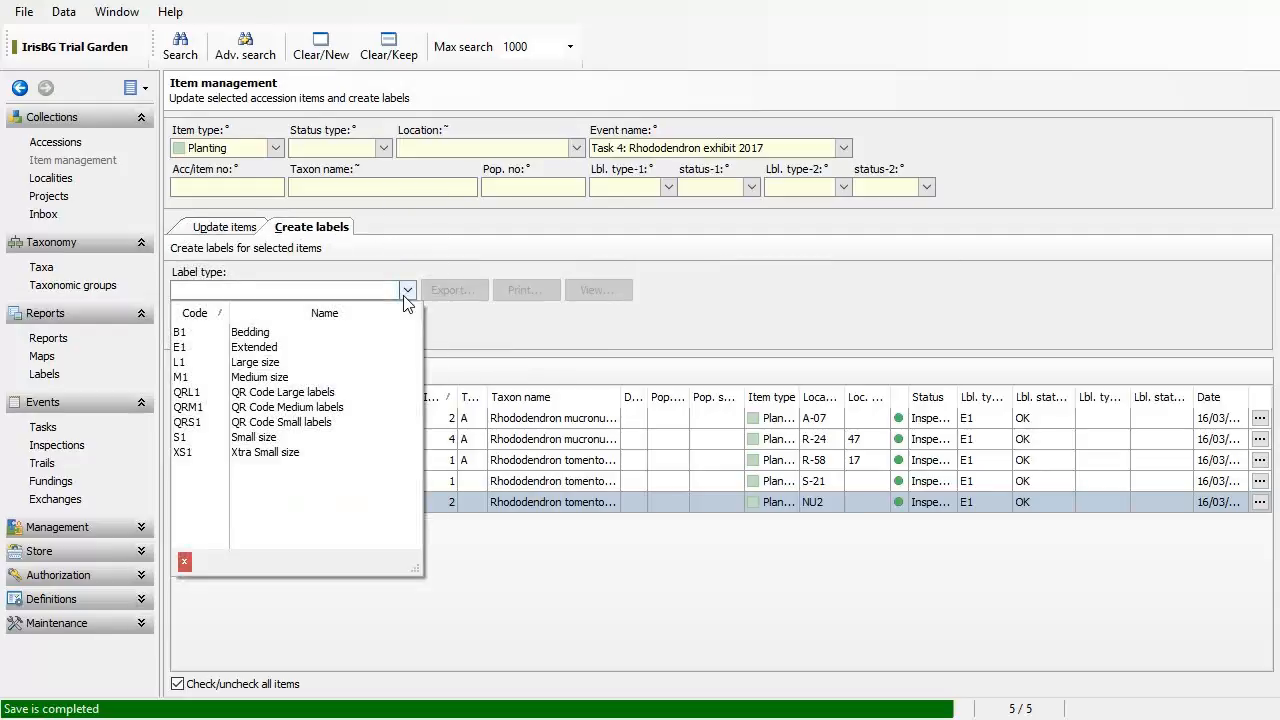
{"action": "left_click", "coordinate": [356, 348]}
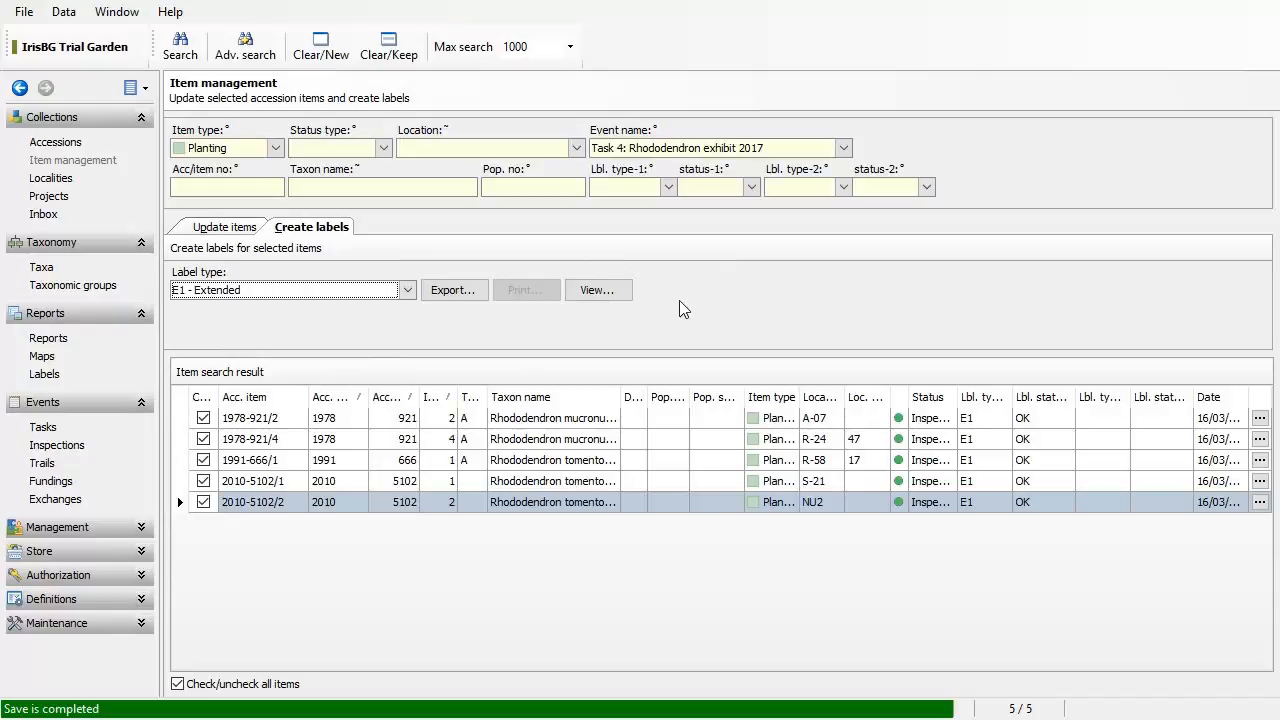
{"action": "left_click", "coordinate": [597, 290]}
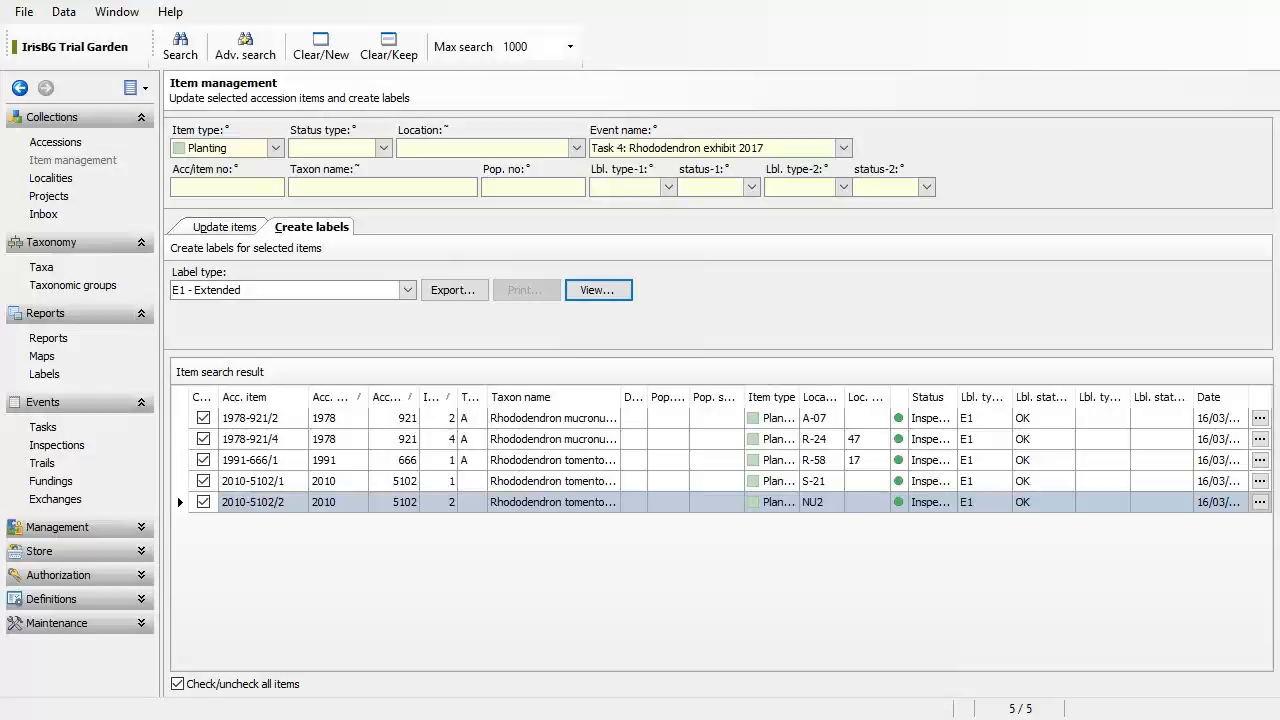
Step: Change the label type to M1 - Medium size and generate the labels
{"action": "left_click", "coordinate": [408, 290]}
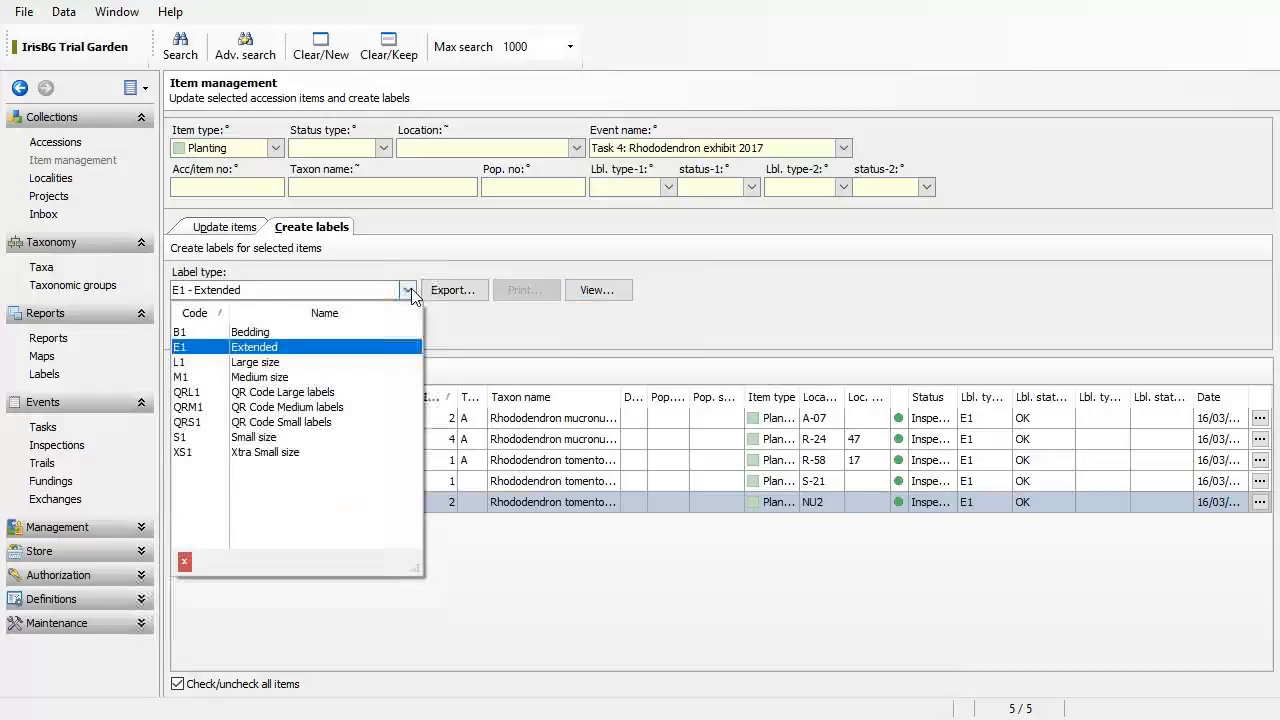
{"action": "left_click", "coordinate": [355, 377]}
{"action": "left_click", "coordinate": [610, 296]}
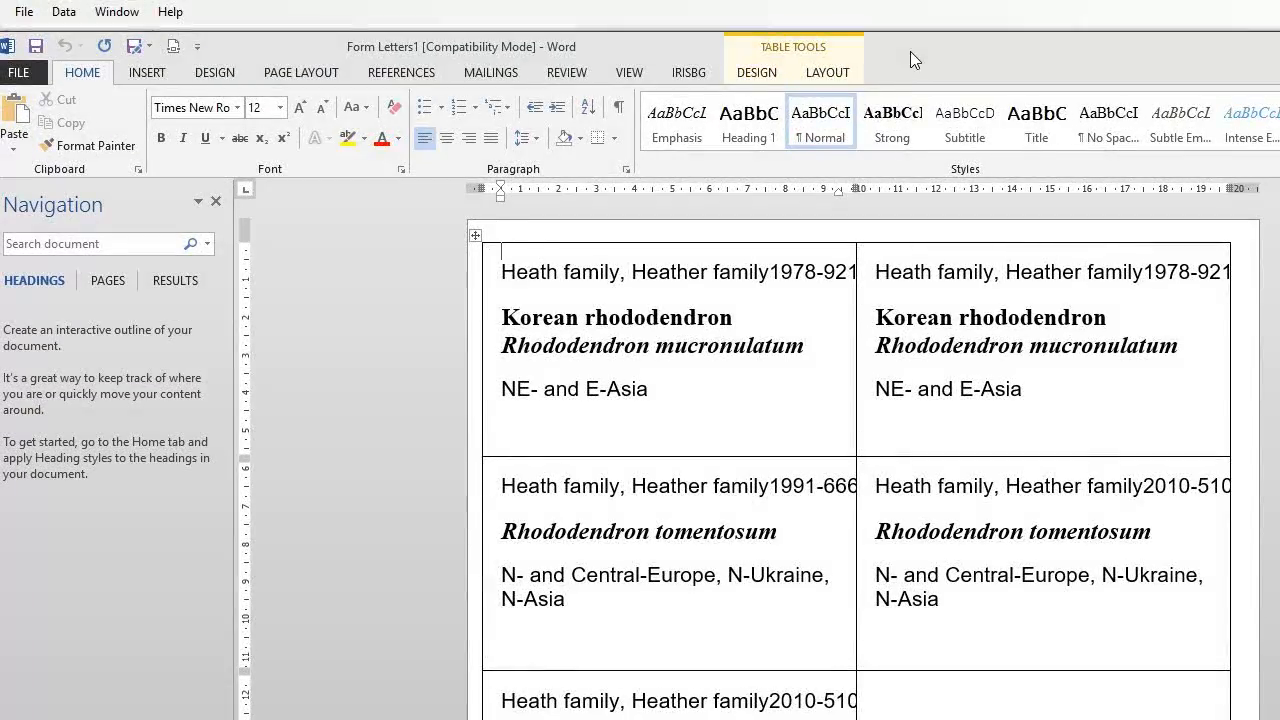
Step: Review the M1 labels in maximized Word, noting the family text overlap, then close without saving
{"action": "double_click", "coordinate": [910, 51]}
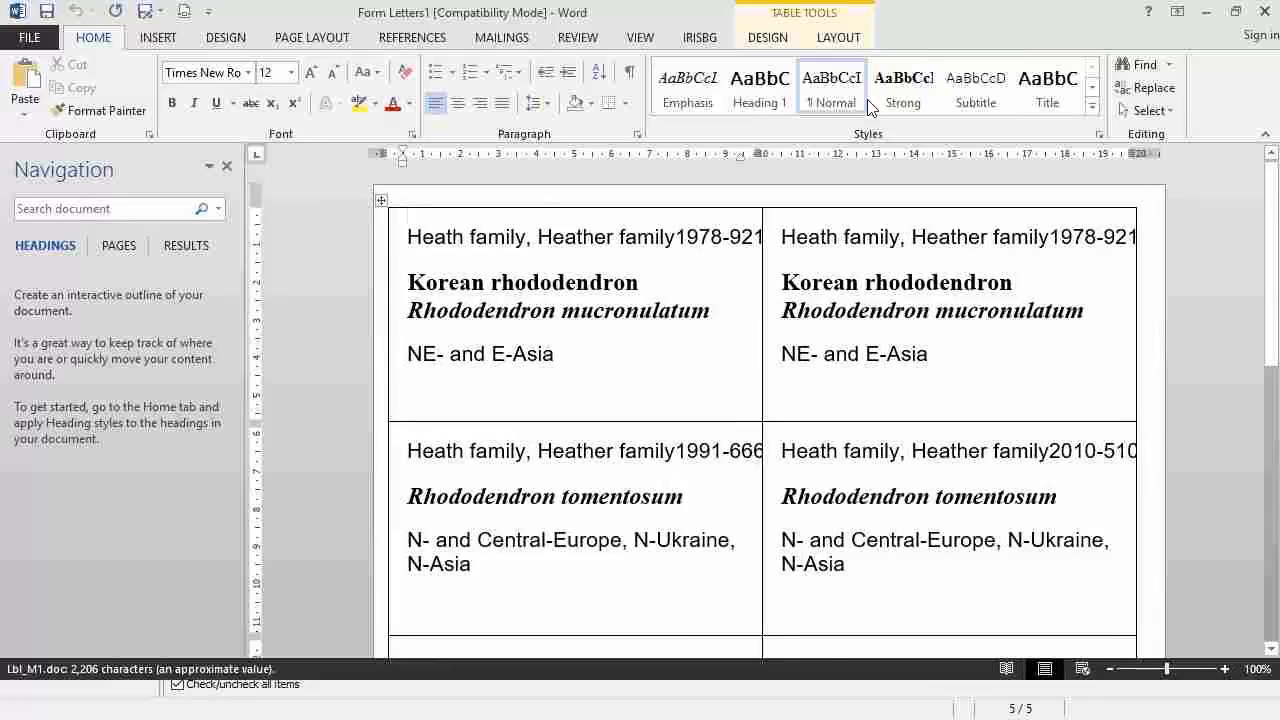
{"action": "left_click", "coordinate": [227, 165]}
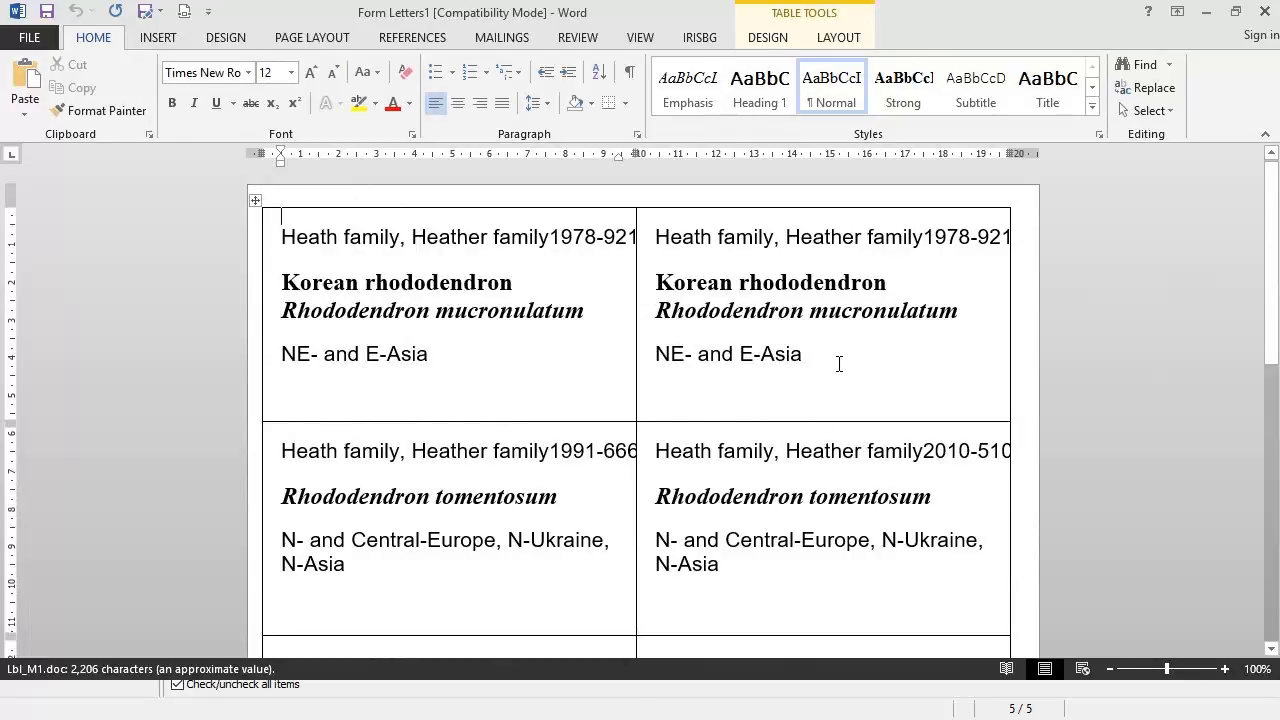
{"action": "scroll", "coordinate": [839, 364], "scroll_direction": "down", "scroll_amount": 6}
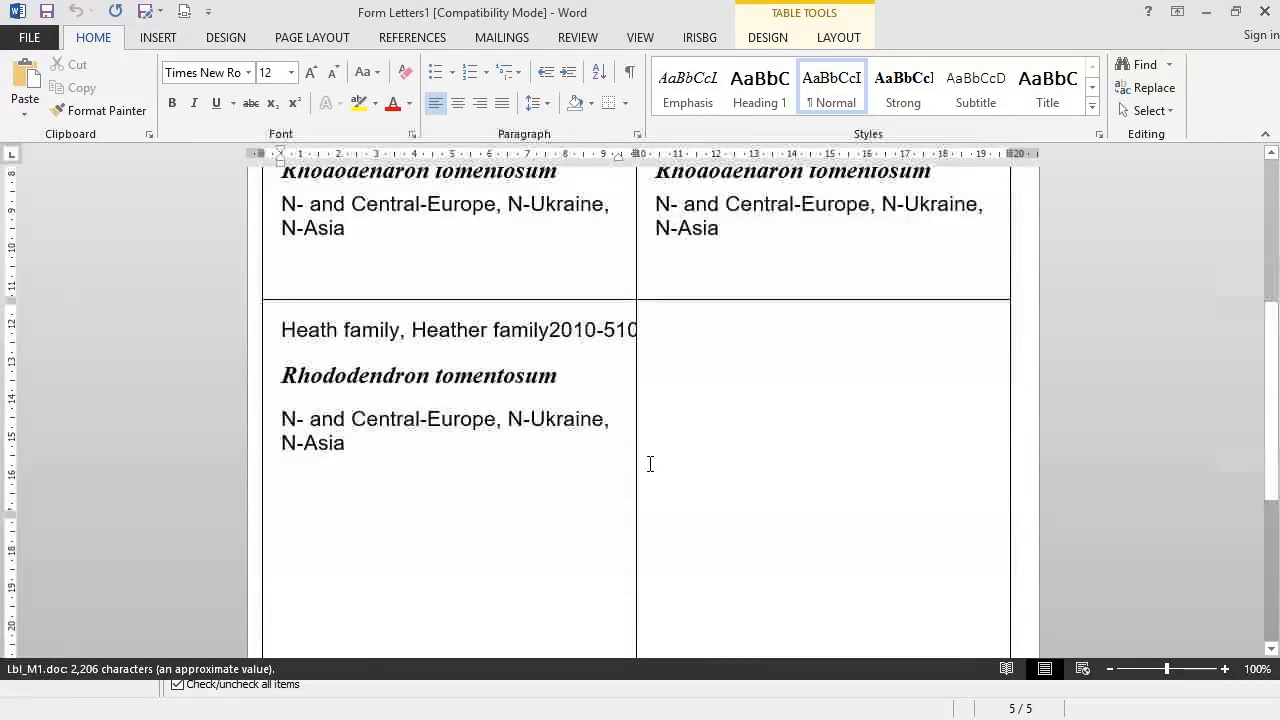
{"action": "scroll", "coordinate": [651, 408], "scroll_direction": "up", "scroll_amount": 7}
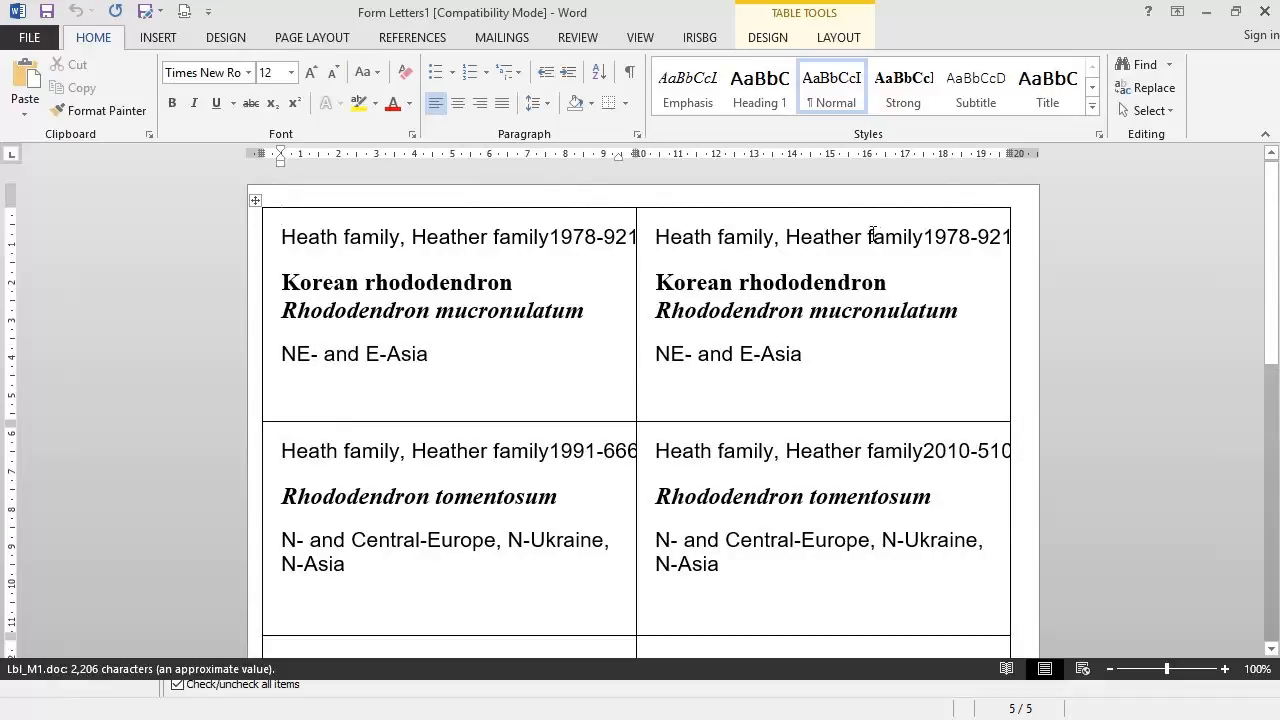
{"action": "left_click", "coordinate": [1265, 12]}
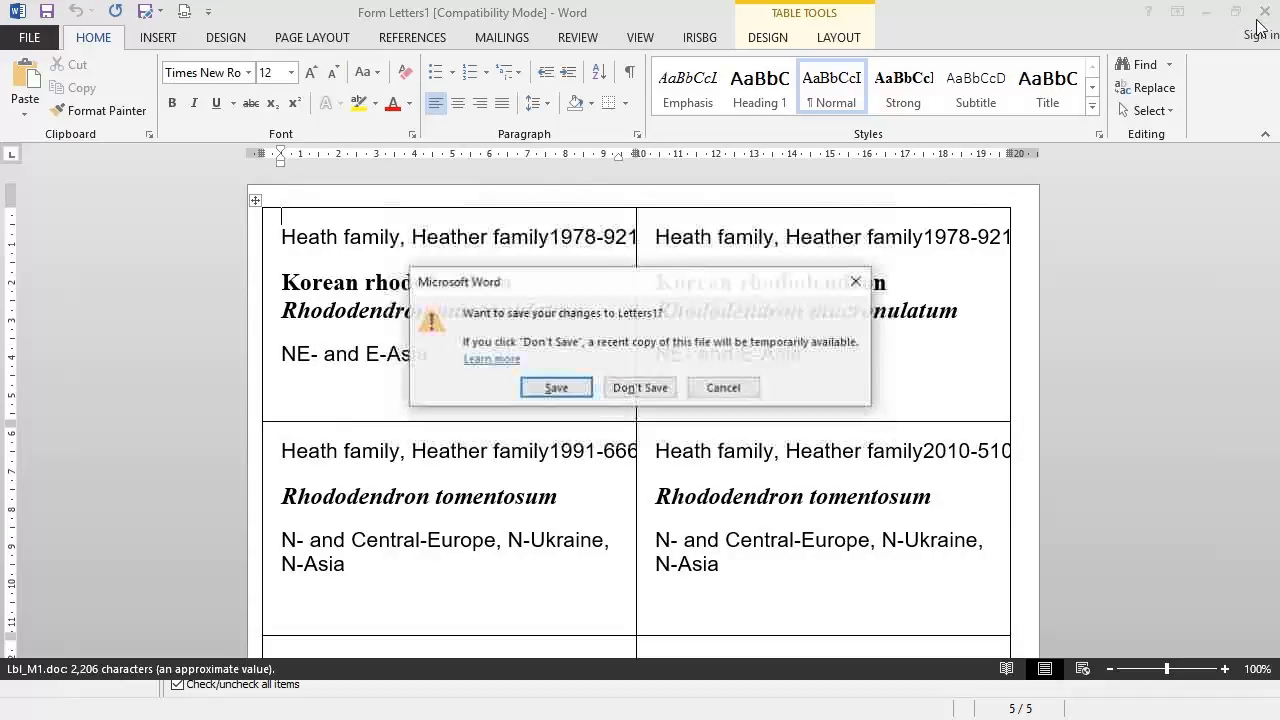
{"action": "left_click", "coordinate": [643, 394]}
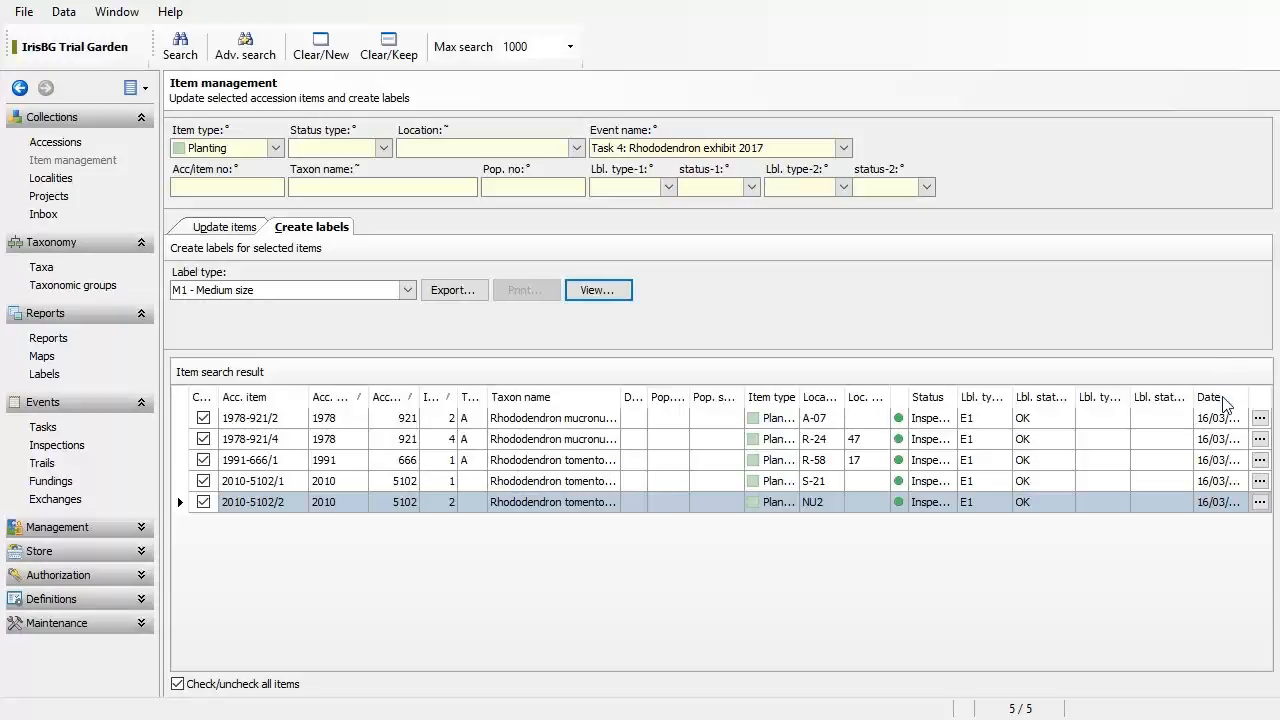
Step: Open accession 2010-5102 from item 2010-5102/2, then its Rhododendron tomentosum taxon record
{"action": "left_click", "coordinate": [1260, 503]}
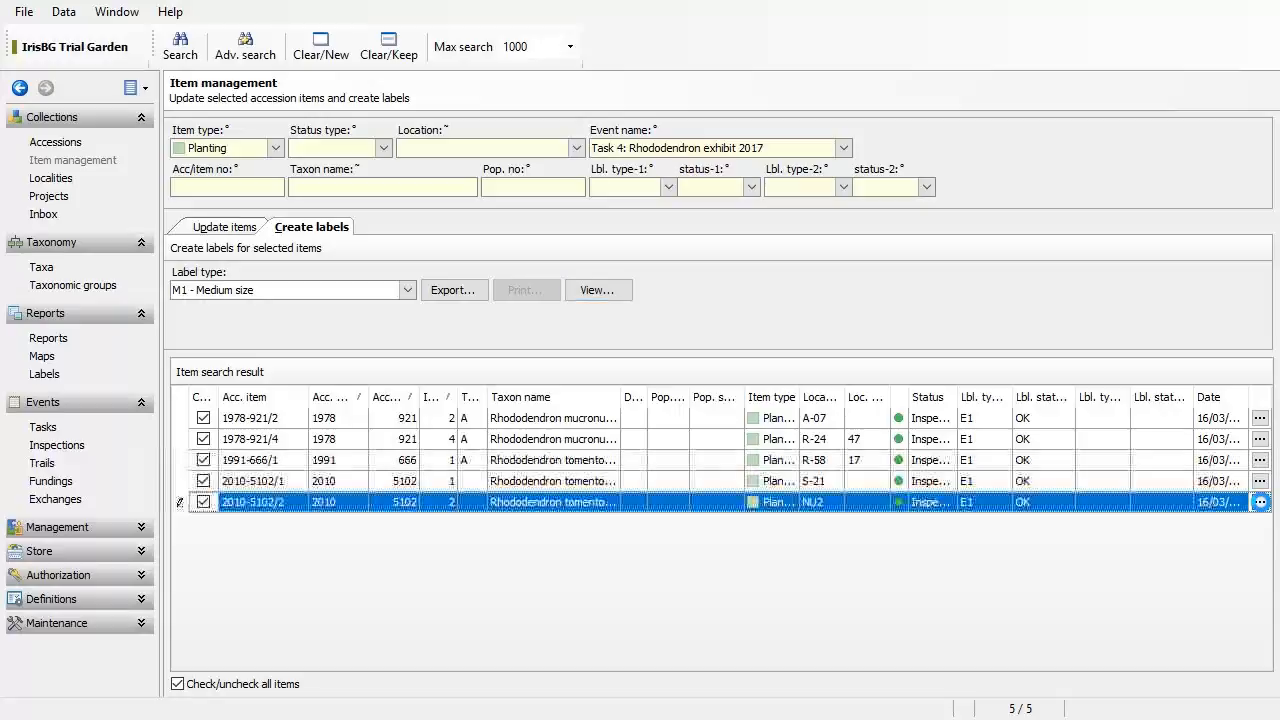
{"action": "left_click", "coordinate": [1260, 503]}
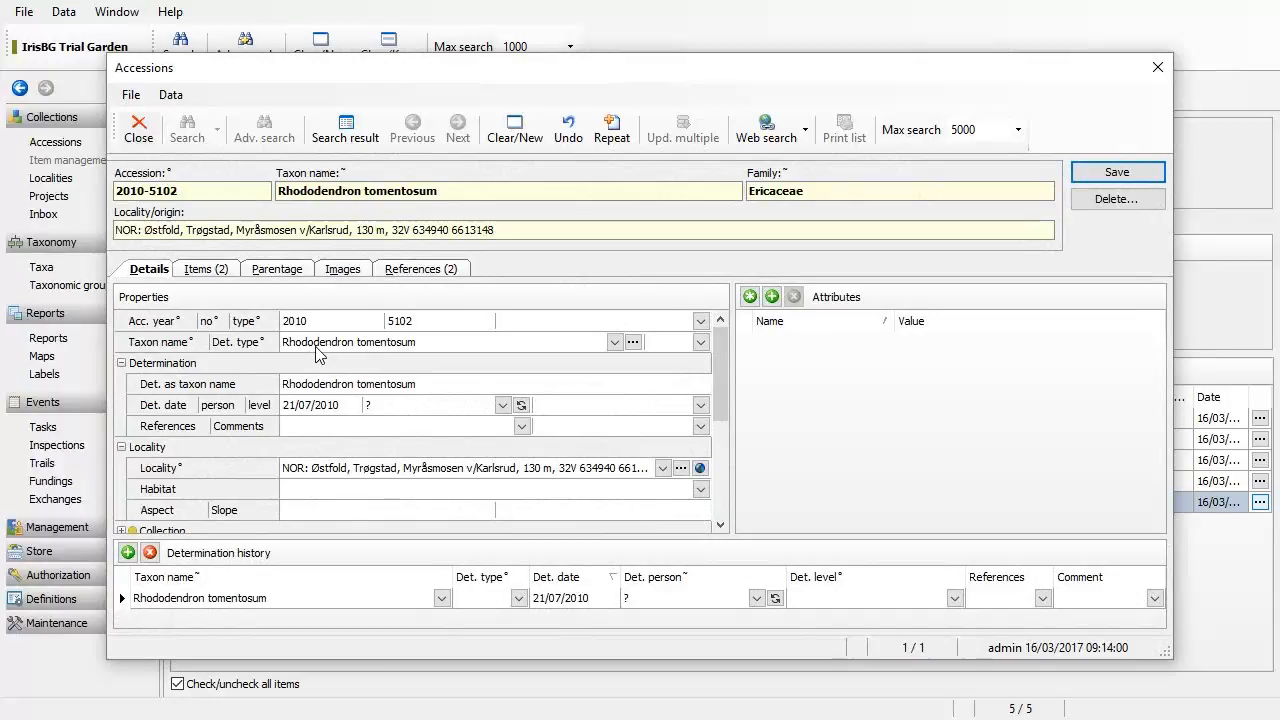
{"action": "left_click", "coordinate": [633, 343]}
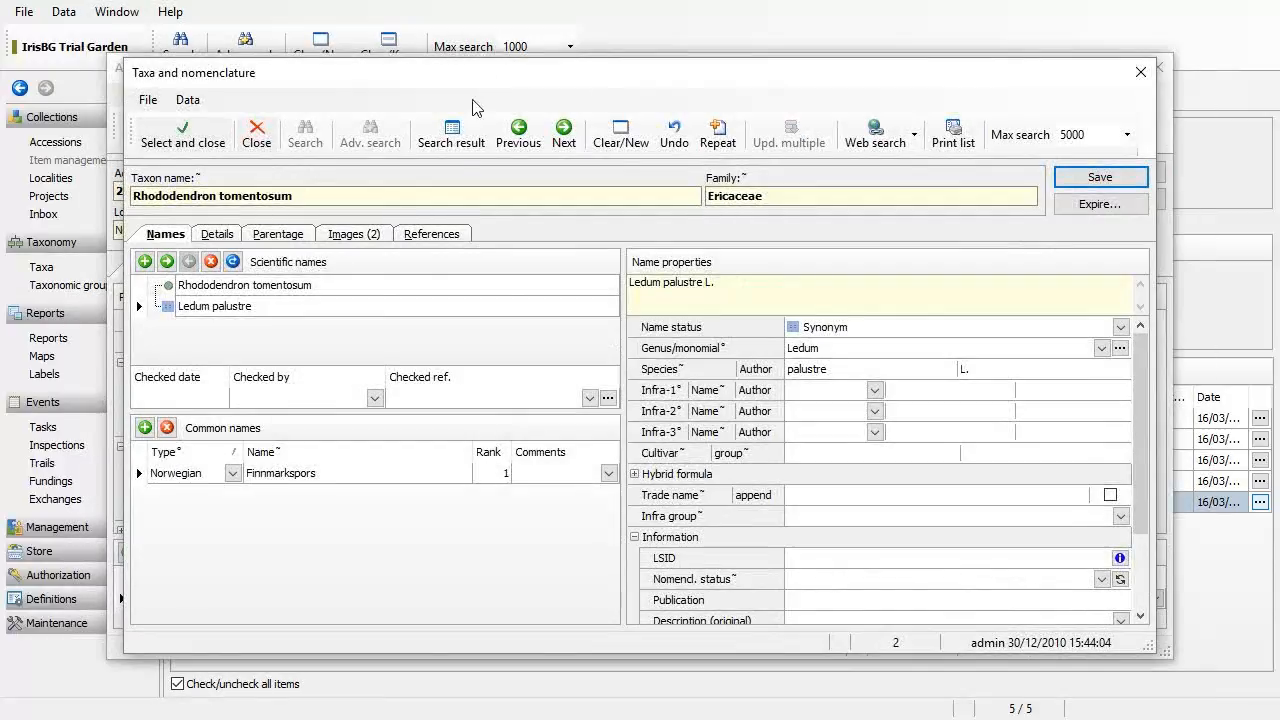
Step: Open genus Rhododendron L. from the accepted name Rhododendron tomentosum
{"action": "left_click", "coordinate": [360, 291]}
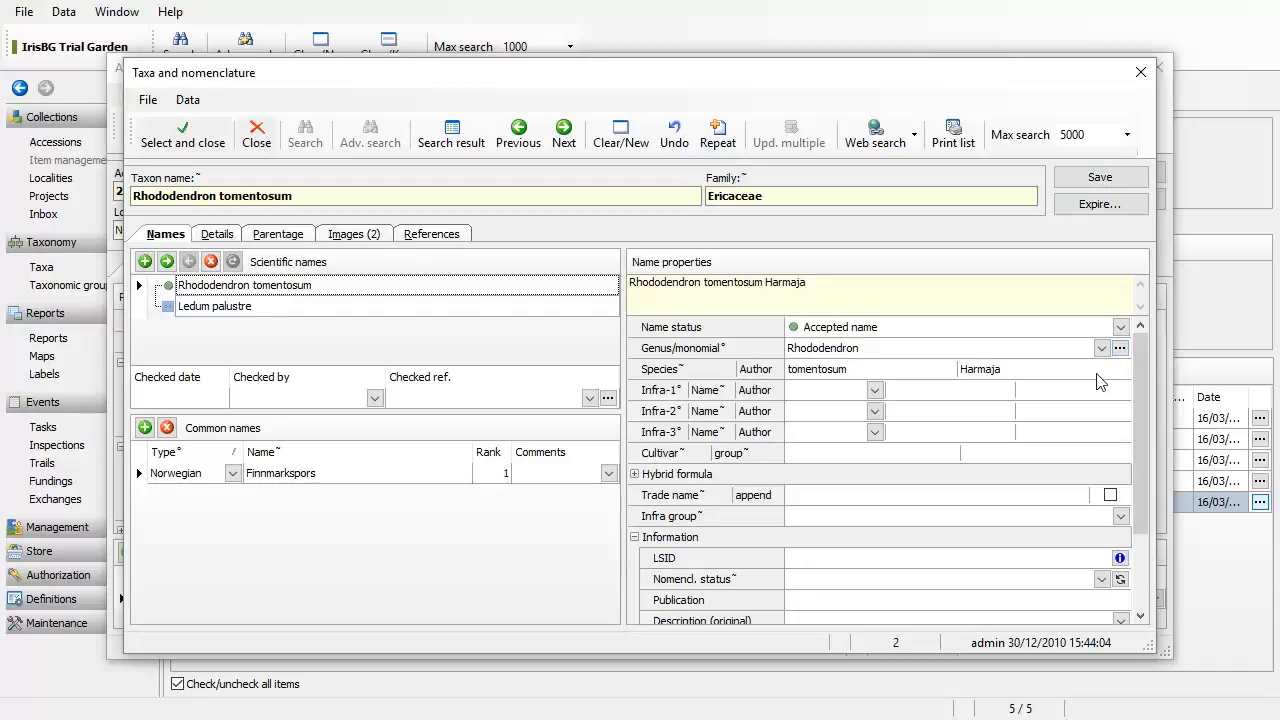
{"action": "left_click", "coordinate": [1119, 356]}
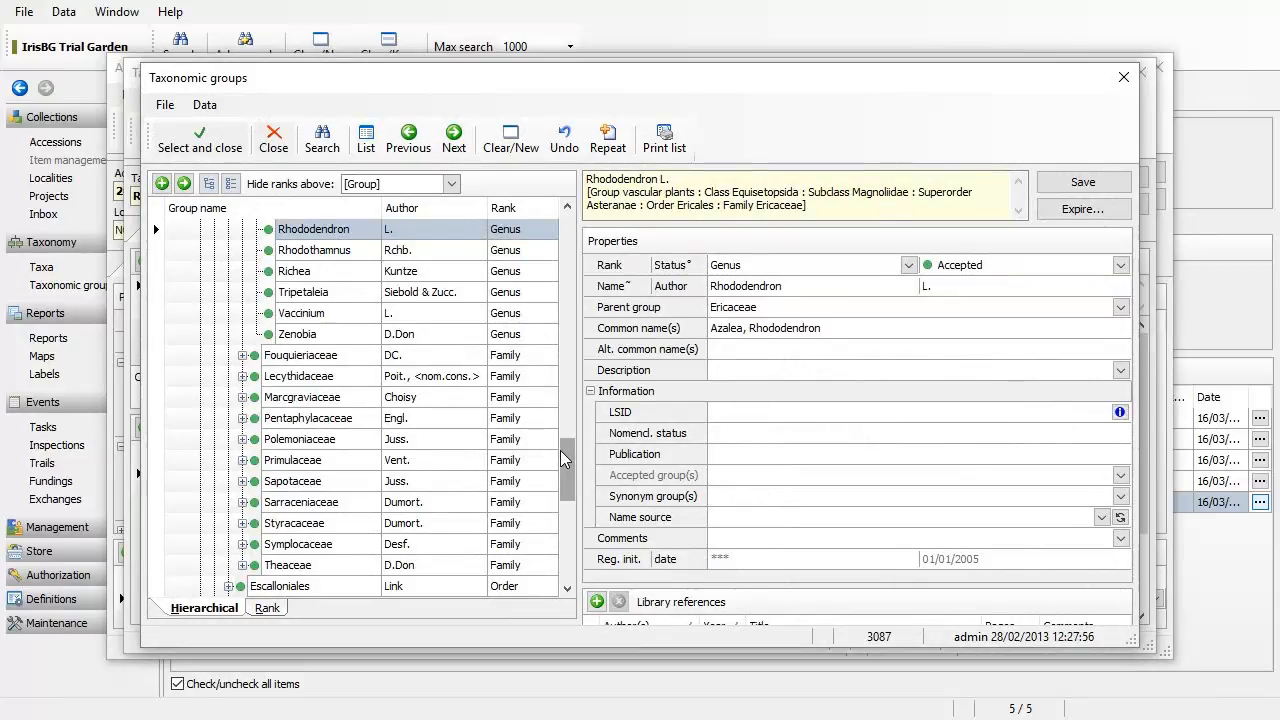
Step: Select family Ericaceae in the tree and cut 'Heath family' from its common names
{"action": "left_click", "coordinate": [758, 332]}
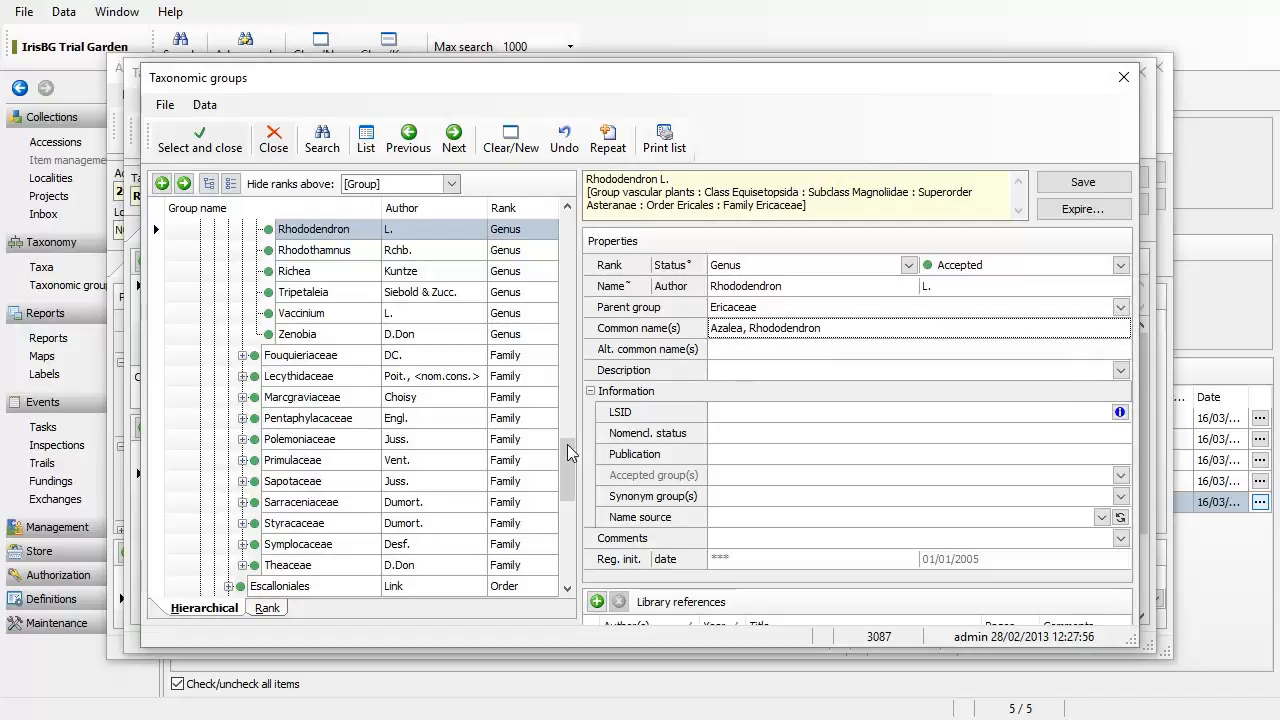
{"action": "left_click_drag", "start_coordinate": [567, 444], "coordinate": [565, 288]}
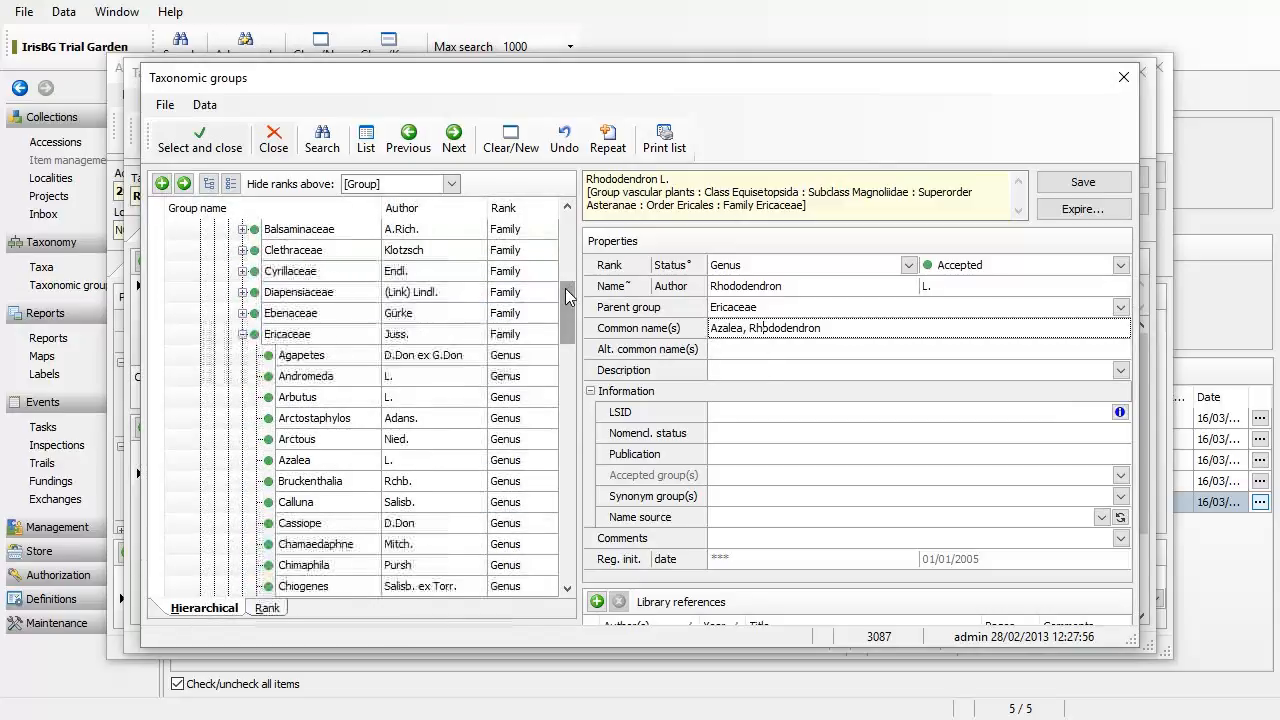
{"action": "left_click", "coordinate": [378, 340]}
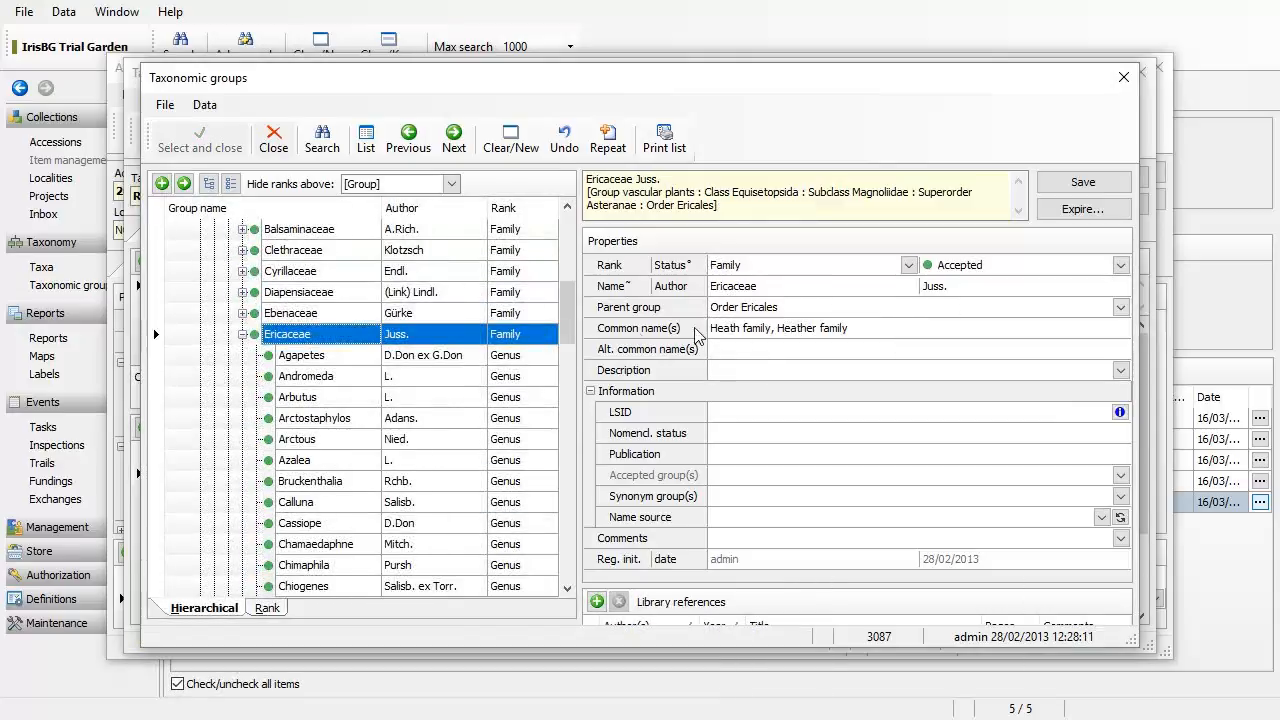
{"action": "left_click", "coordinate": [818, 330]}
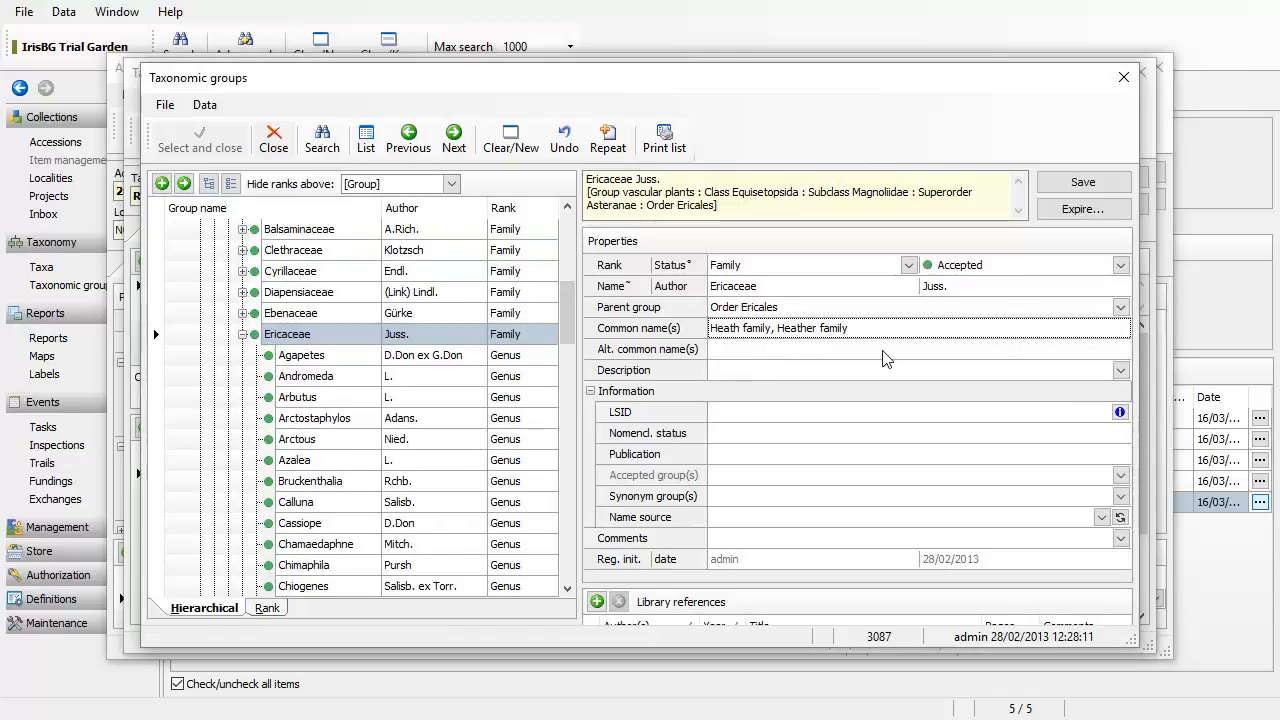
{"action": "key", "text": "ctrl+shift+Left"}
{"action": "key", "text": "Home"}
{"action": "key", "text": "ctrl+shift+Right"}
{"action": "key", "text": "ctrl+shift+Right"}
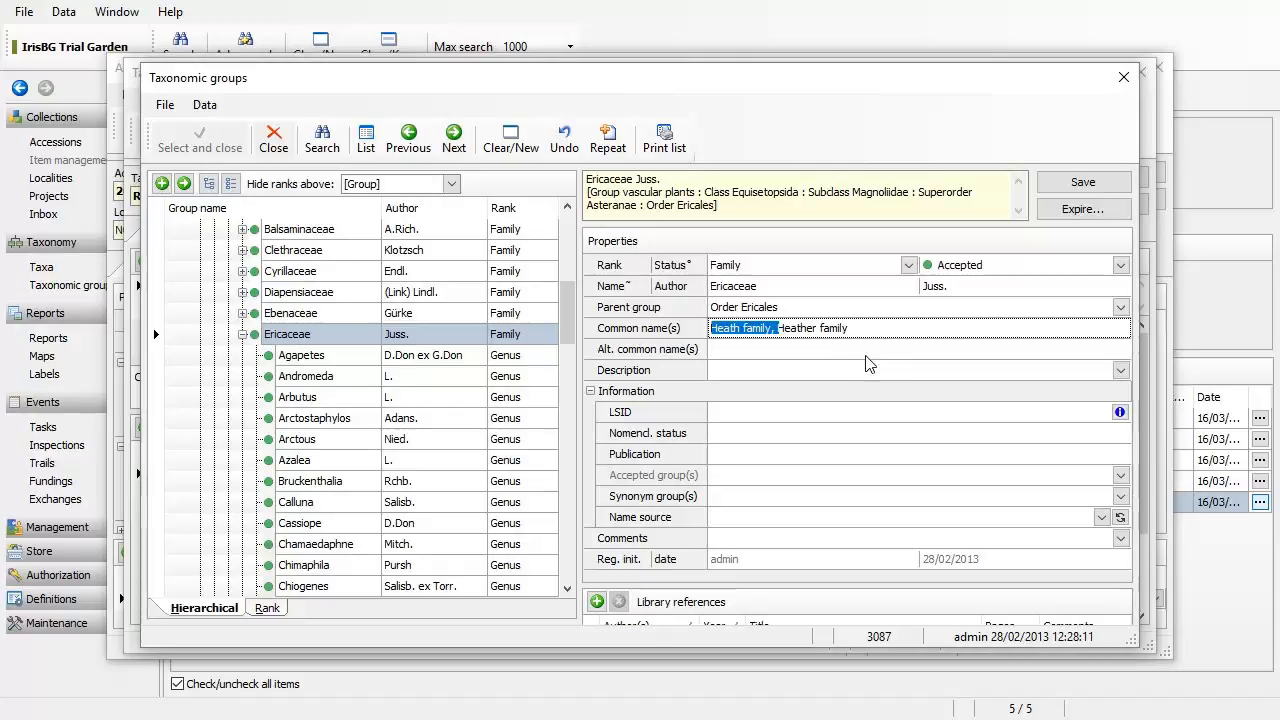
{"action": "key", "text": "ctrl+x"}
Step: Paste 'Heath family' into Alt. common name(s), save Ericaceae, and close the record windows
{"action": "left_click", "coordinate": [839, 350]}
{"action": "key", "text": "ctrl+v"}
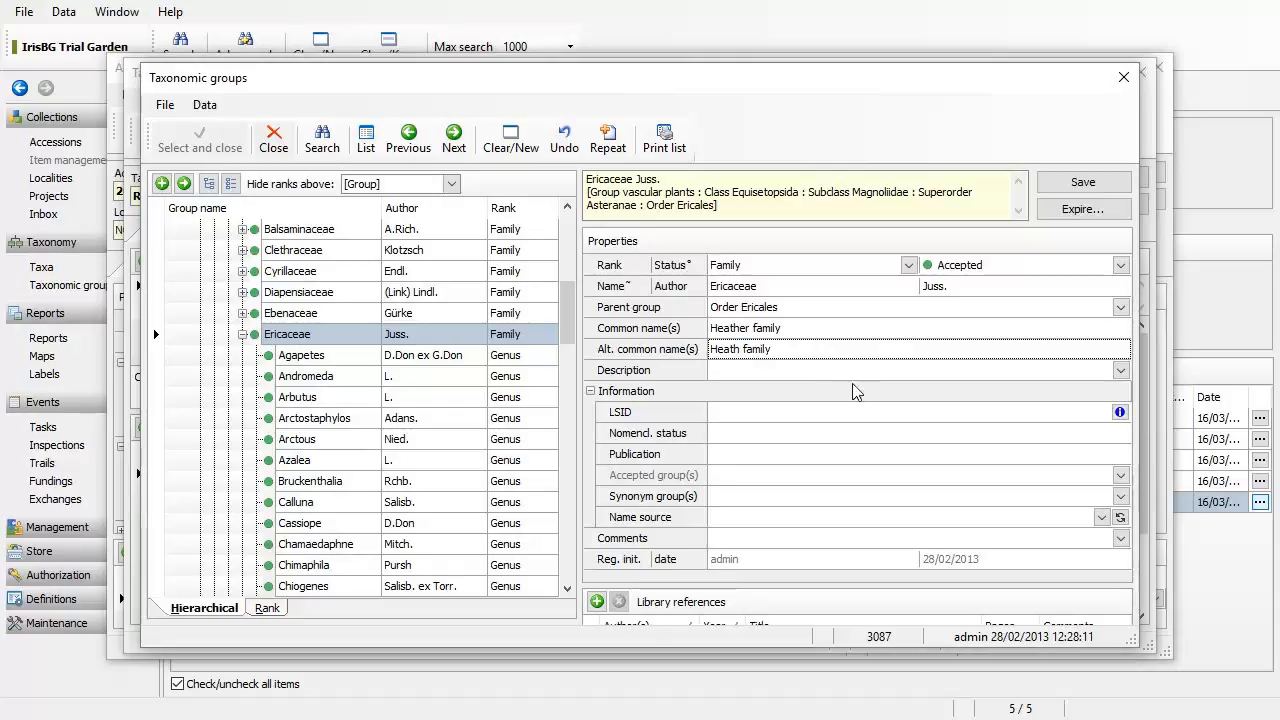
{"action": "left_click", "coordinate": [1080, 190]}
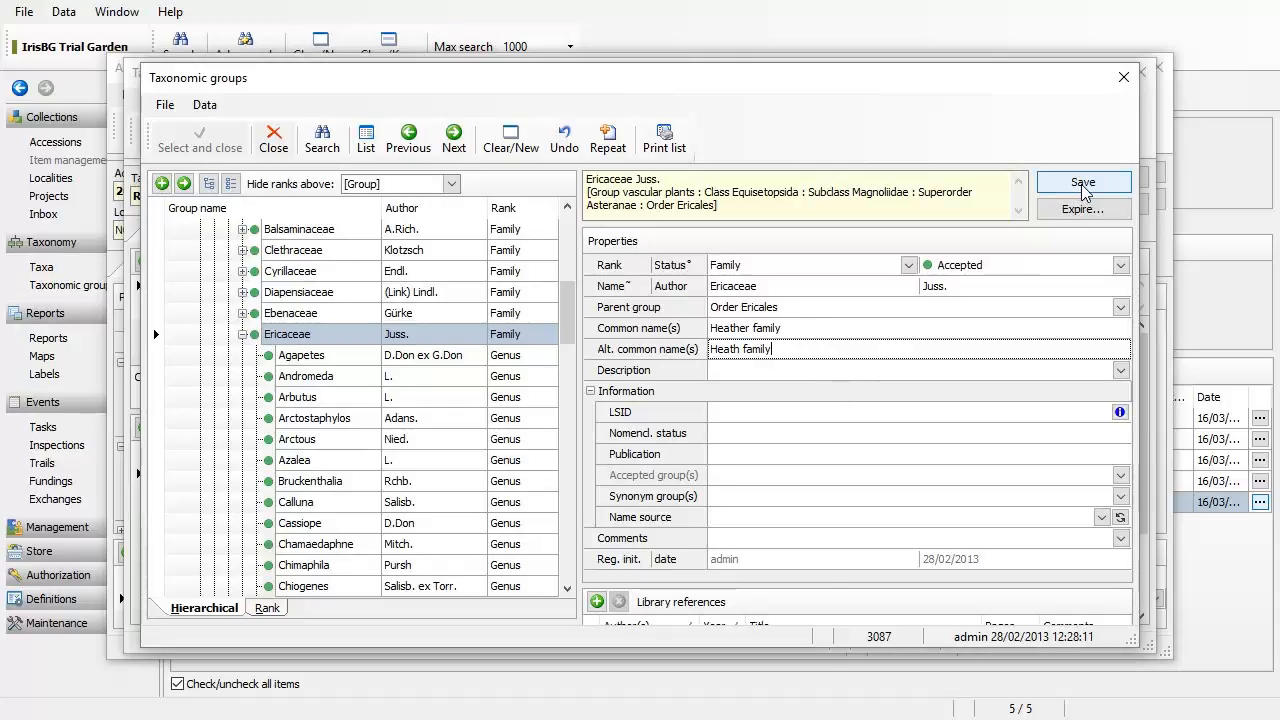
{"action": "left_click", "coordinate": [1083, 186]}
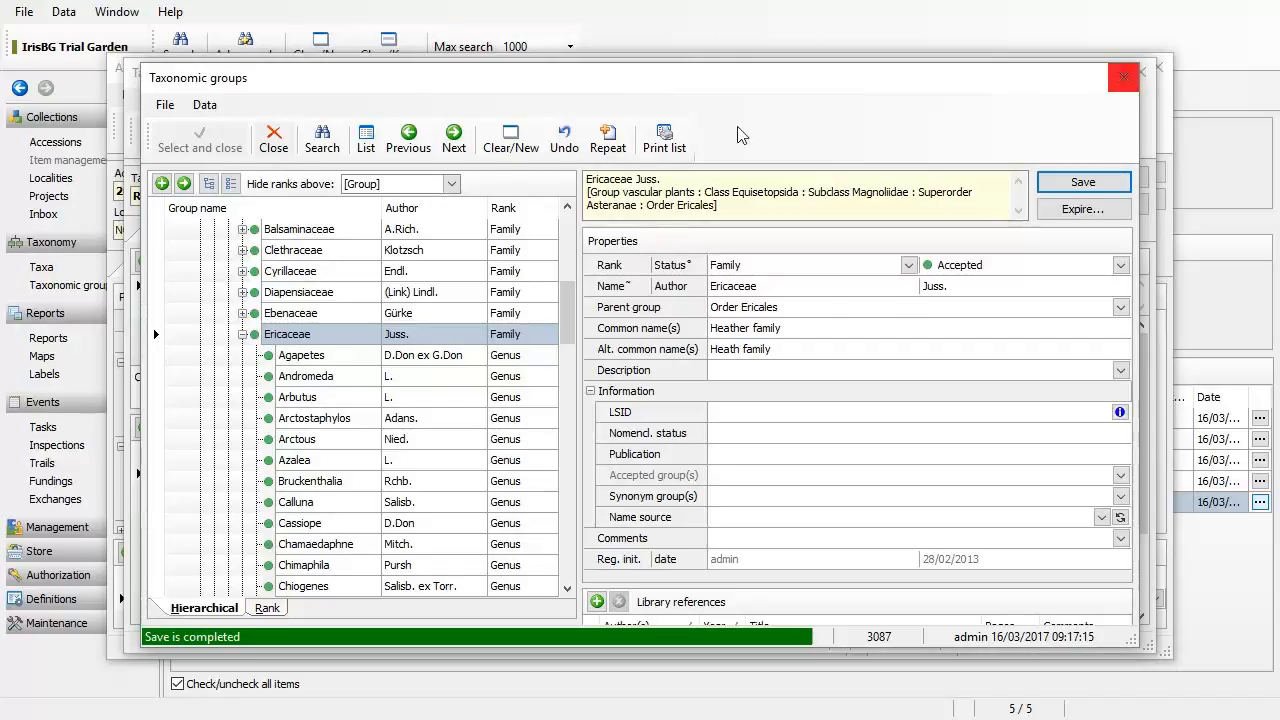
{"action": "left_click", "coordinate": [273, 138]}
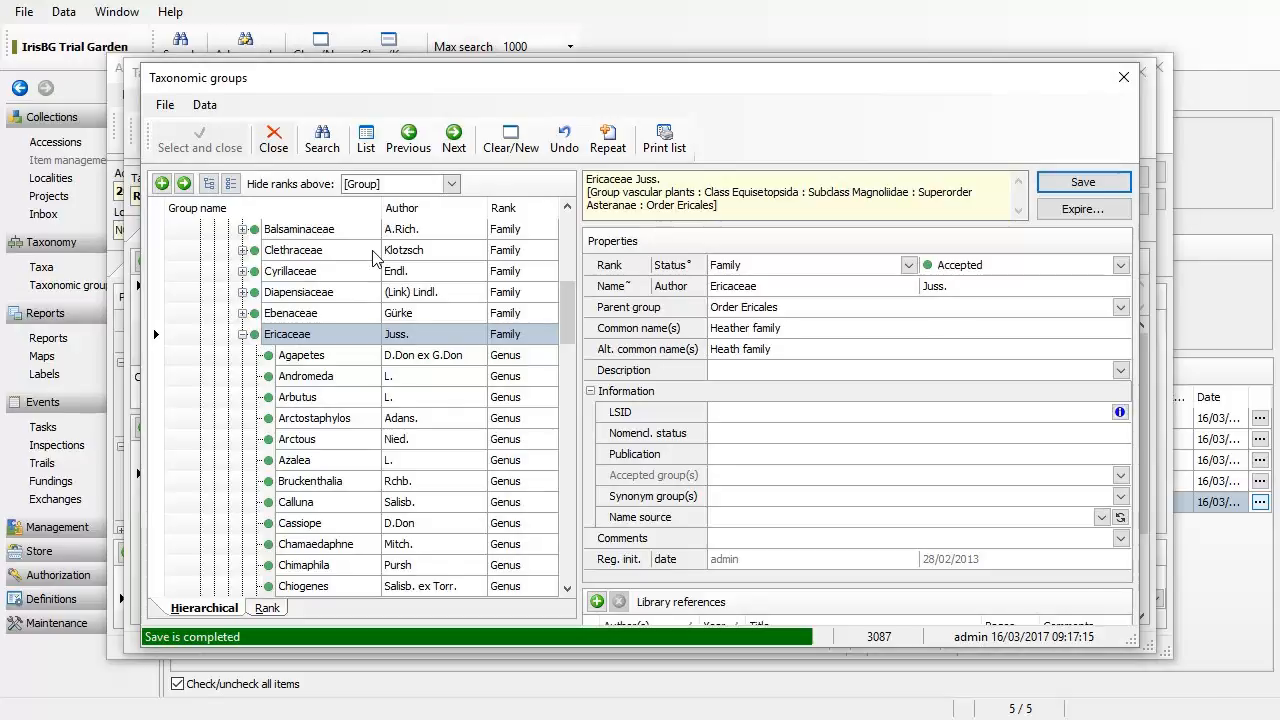
{"action": "key", "text": "Escape"}
{"action": "key", "text": "Escape"}
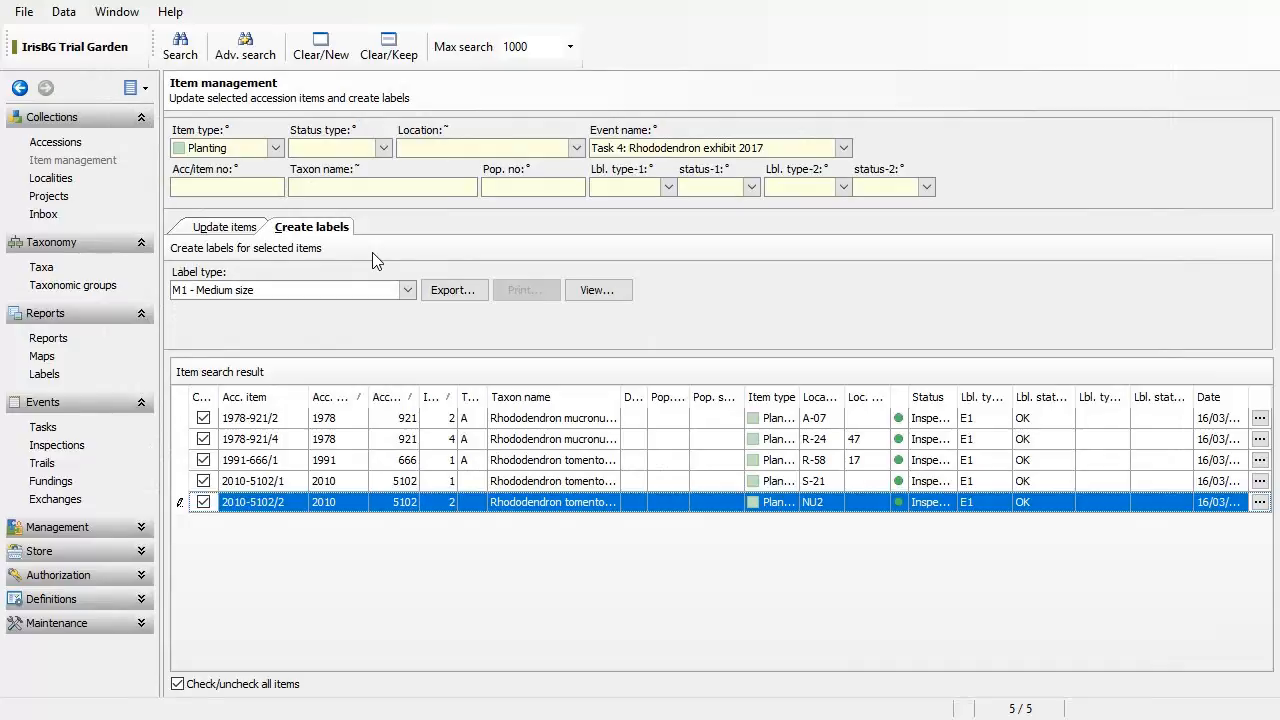
Step: Regenerate the M1 labels, confirm Heather family now appears, and close Word without saving
{"action": "left_click", "coordinate": [595, 290]}
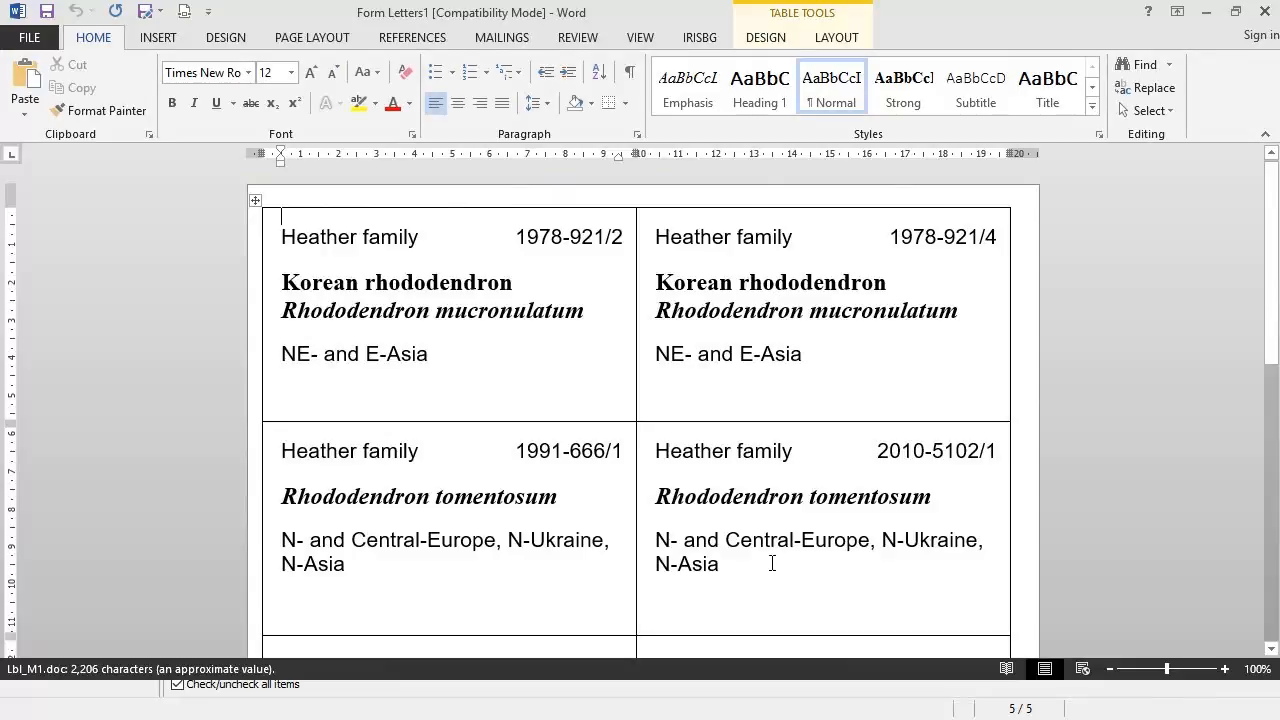
{"action": "scroll", "coordinate": [691, 560], "scroll_direction": "down", "scroll_amount": 4}
{"action": "scroll", "coordinate": [810, 408], "scroll_direction": "up", "scroll_amount": 2}
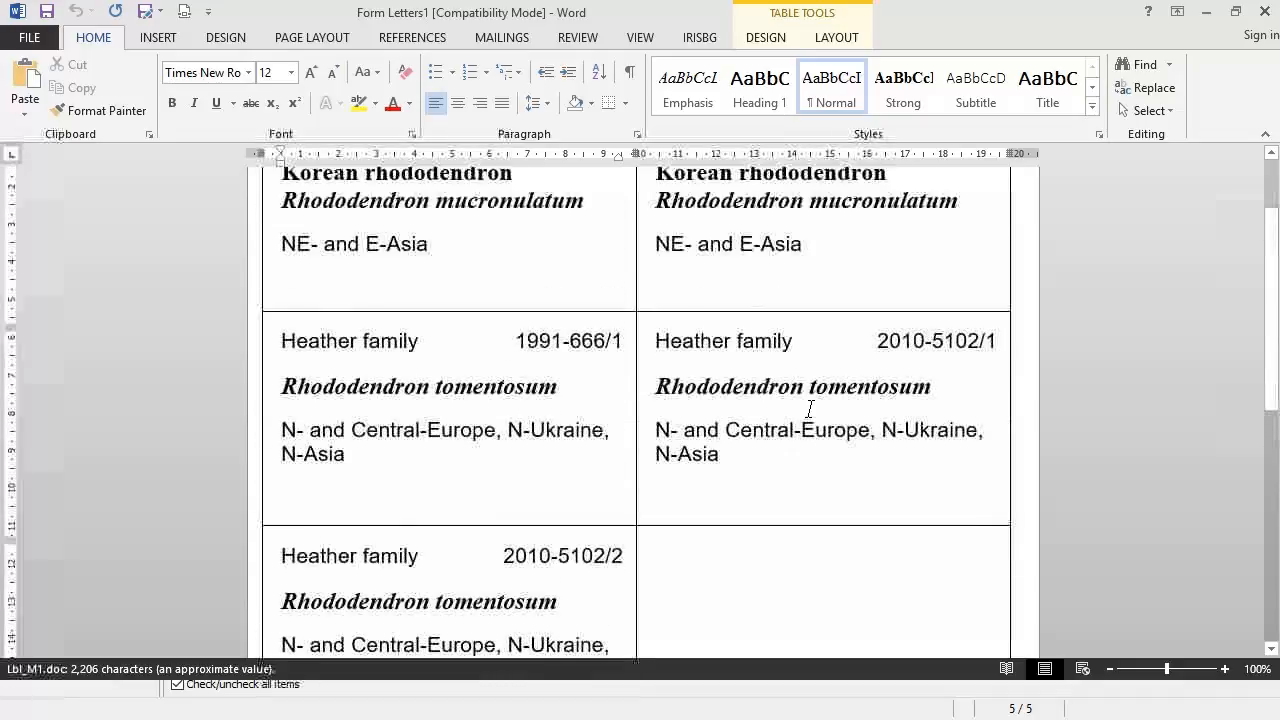
{"action": "scroll", "coordinate": [810, 408], "scroll_direction": "up", "scroll_amount": 3}
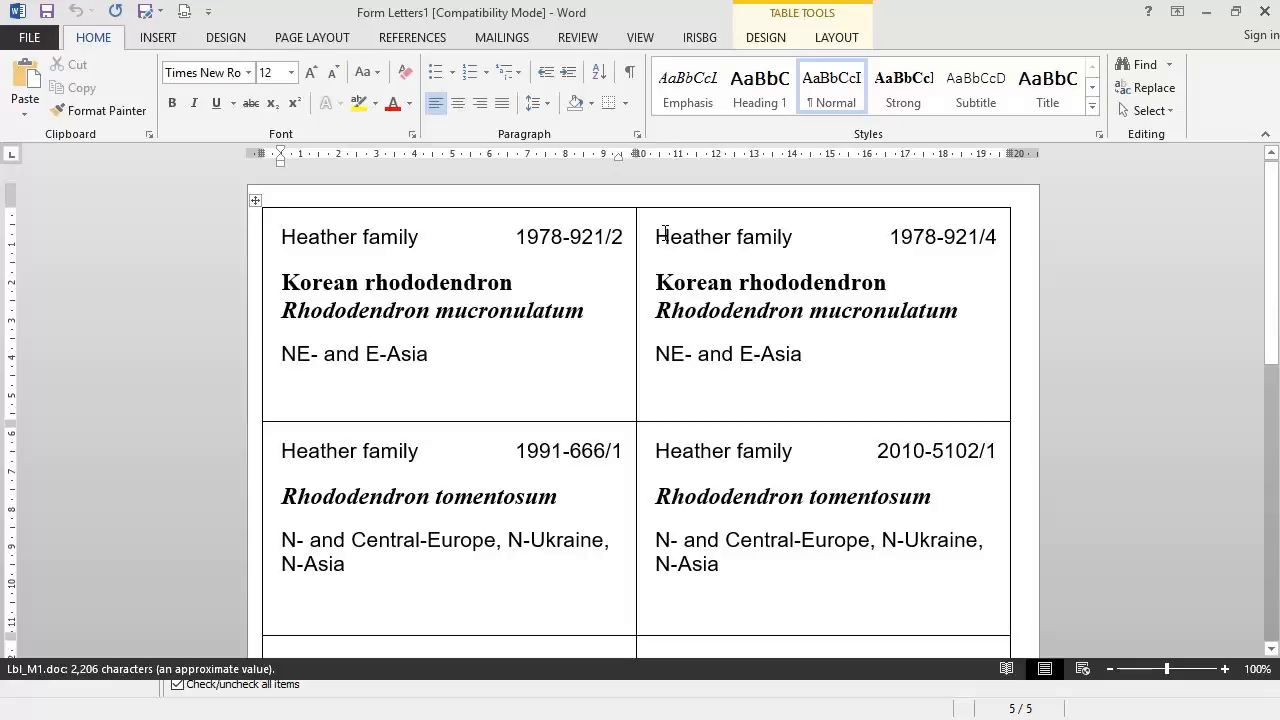
{"action": "left_click", "coordinate": [1265, 11]}
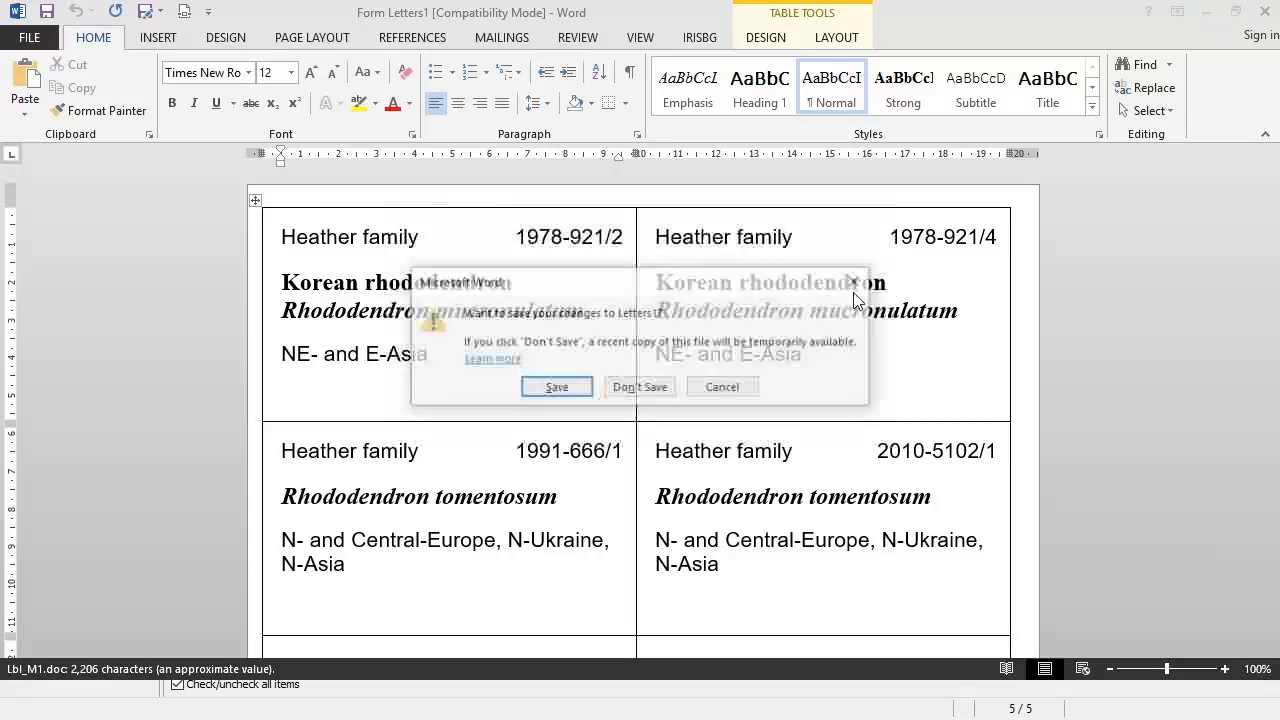
{"action": "left_click", "coordinate": [618, 391]}
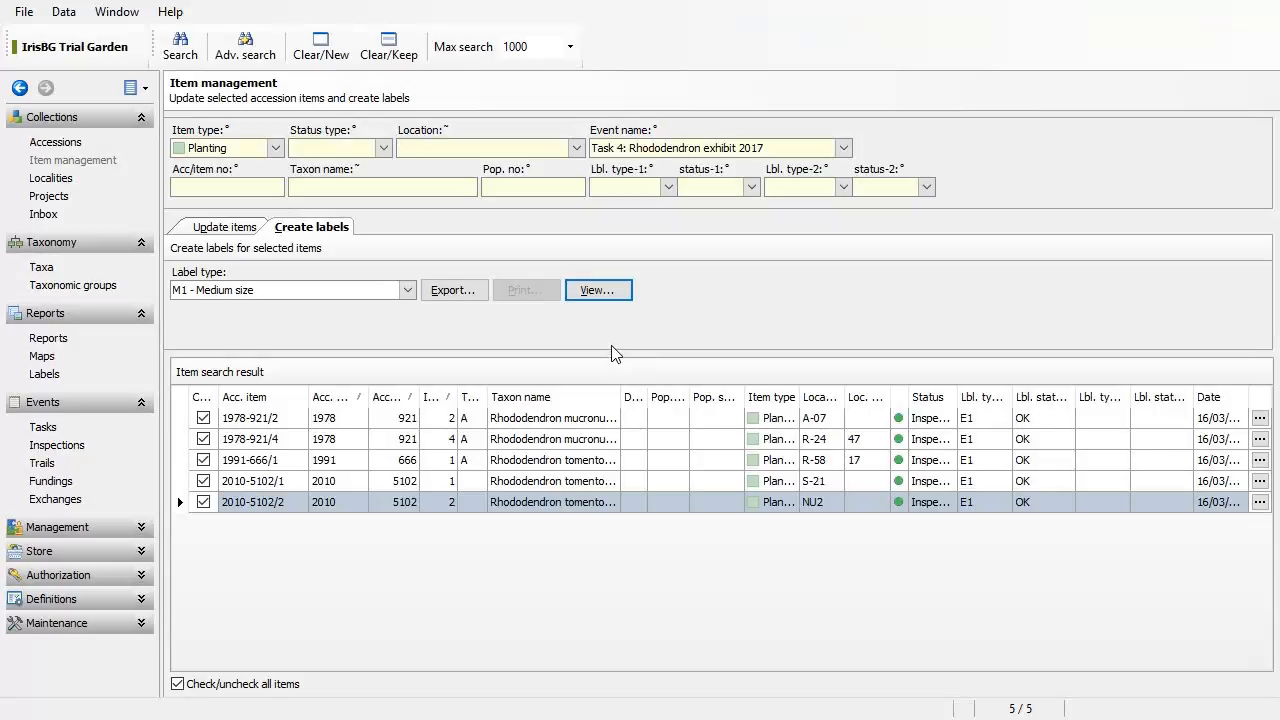
Step: Generate the medium-size labels, highlight 'Korean rhododendron' on a label, and switch back to IrisBG
{"action": "left_click", "coordinate": [600, 296]}
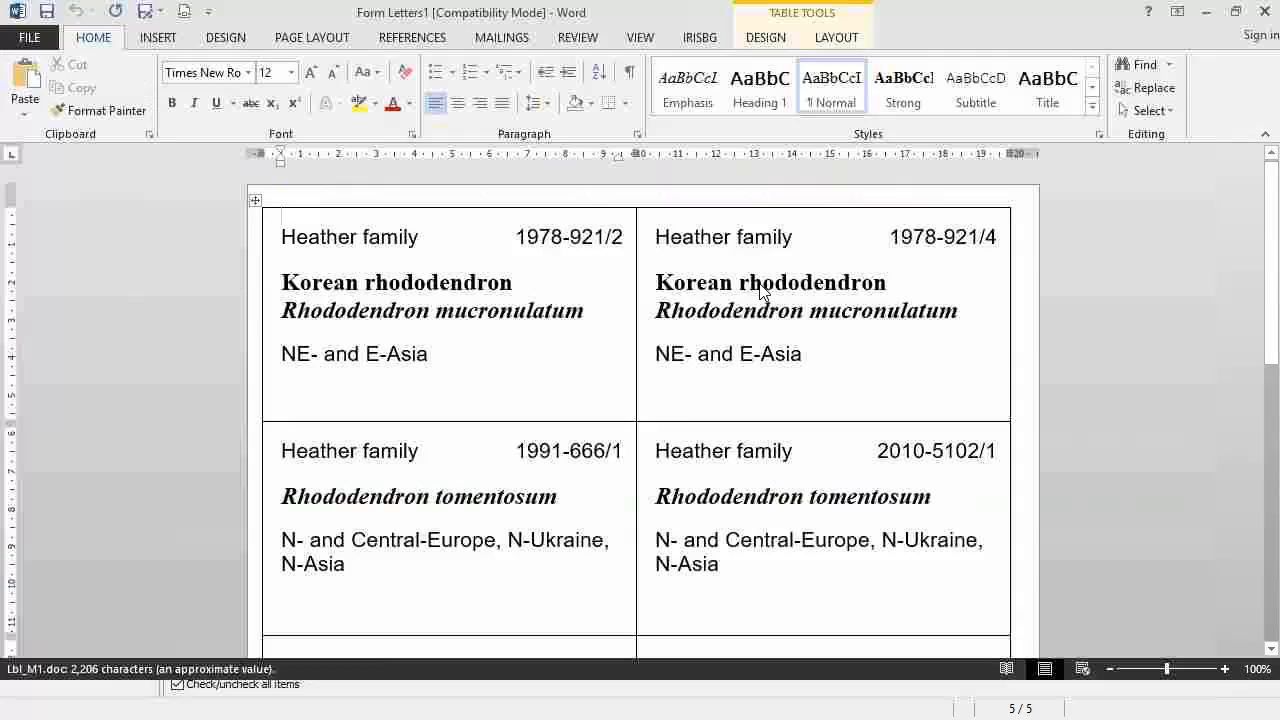
{"action": "left_click_drag", "start_coordinate": [884, 284], "coordinate": [655, 284]}
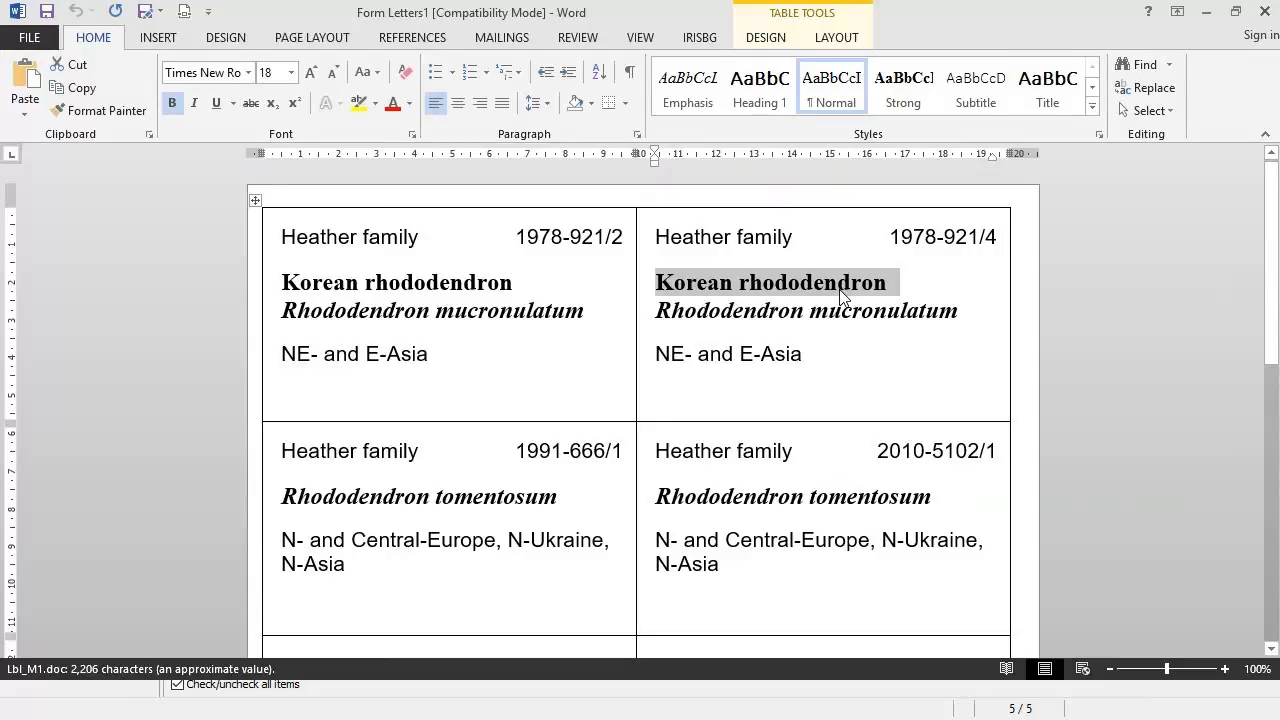
{"action": "left_click", "coordinate": [530, 303]}
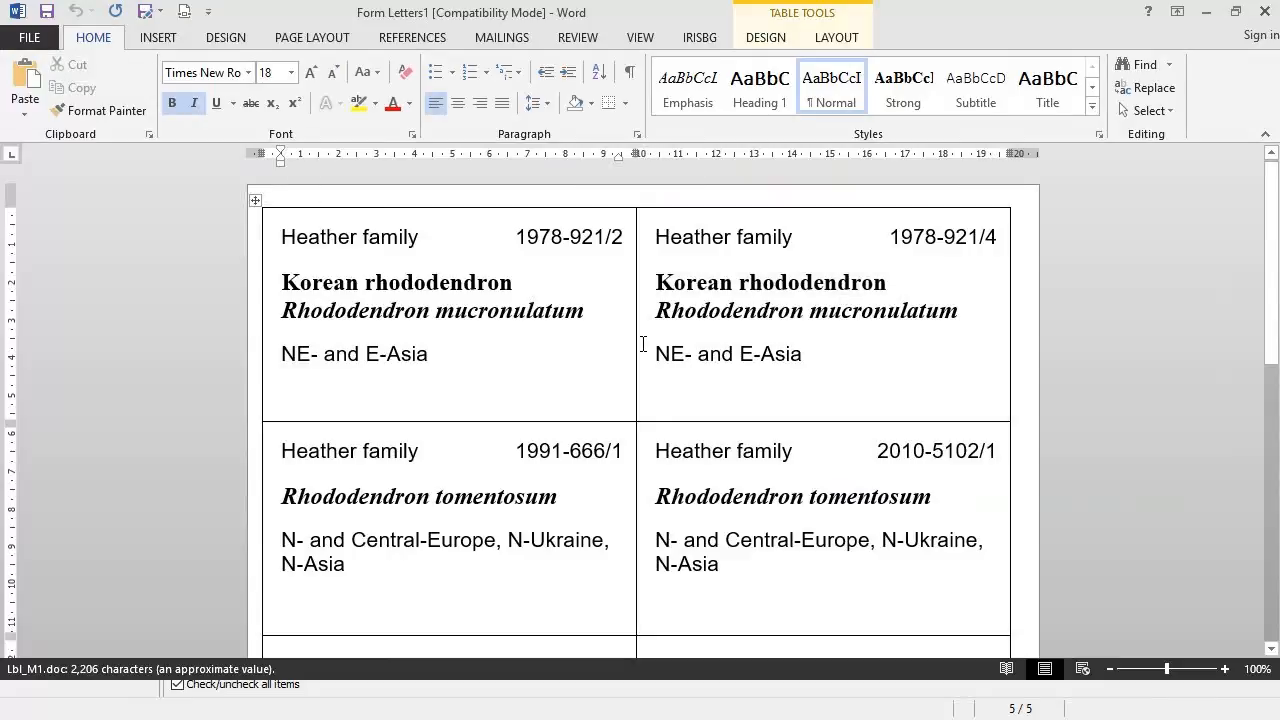
{"action": "key", "text": "alt+Tab"}
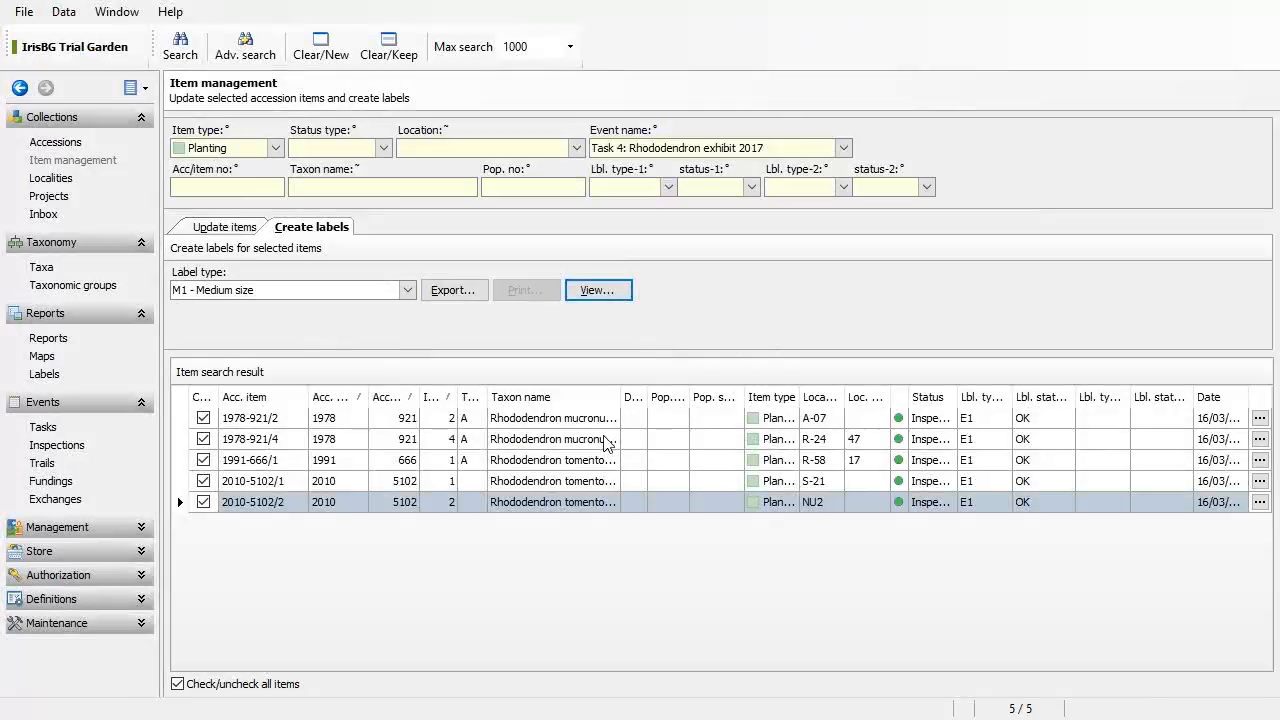
Step: Open the Rhododendron mucronulatum taxon via item 1978-921/4 and show its Web search sources
{"action": "left_click", "coordinate": [606, 439]}
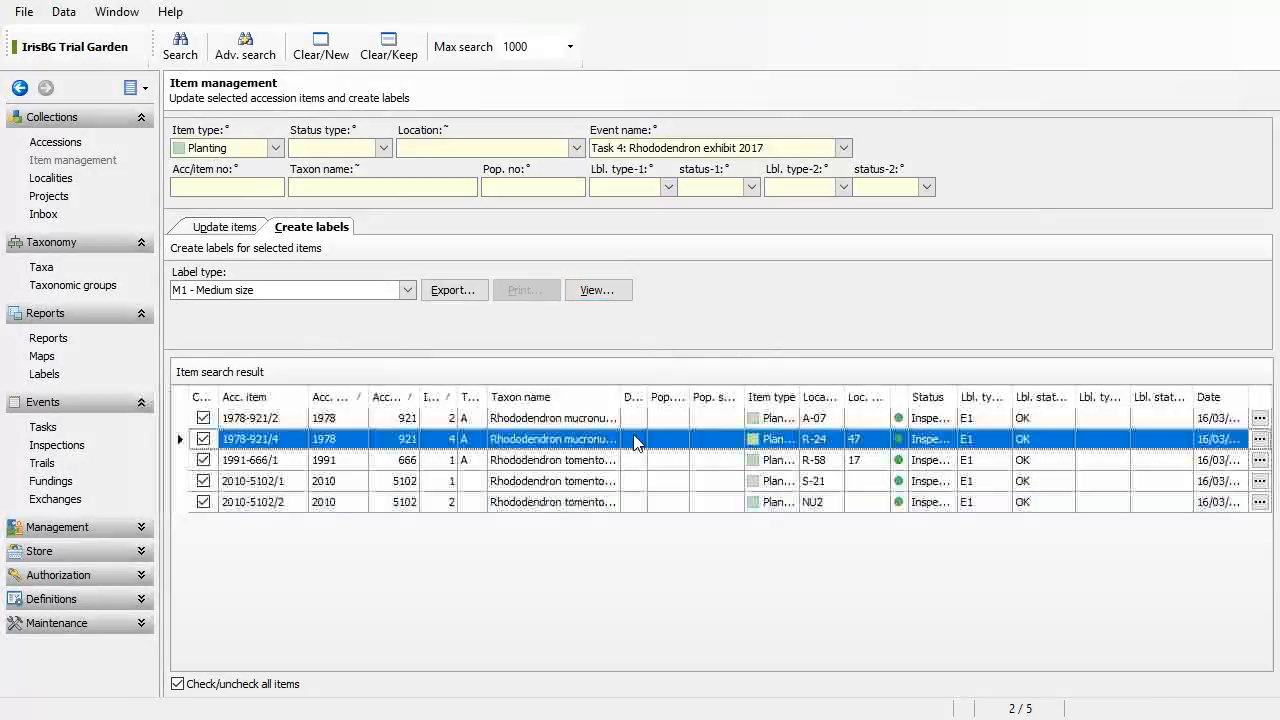
{"action": "left_click", "coordinate": [1260, 439]}
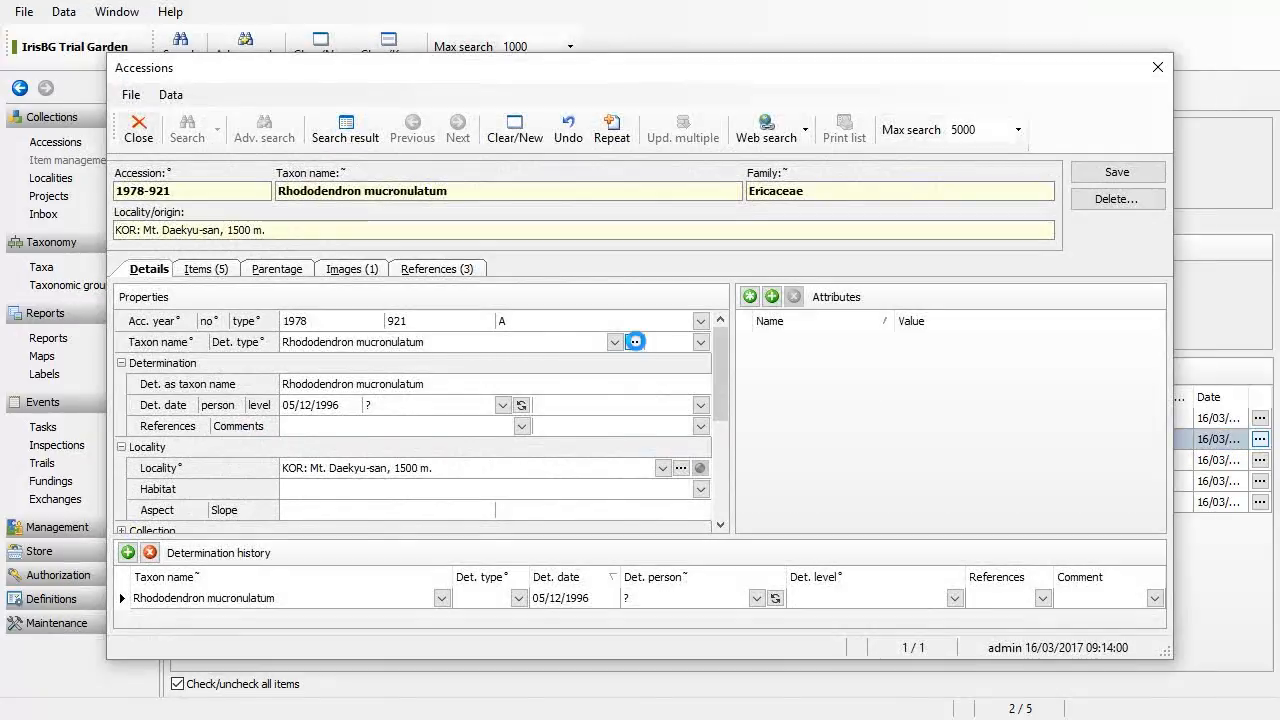
{"action": "left_click", "coordinate": [635, 341]}
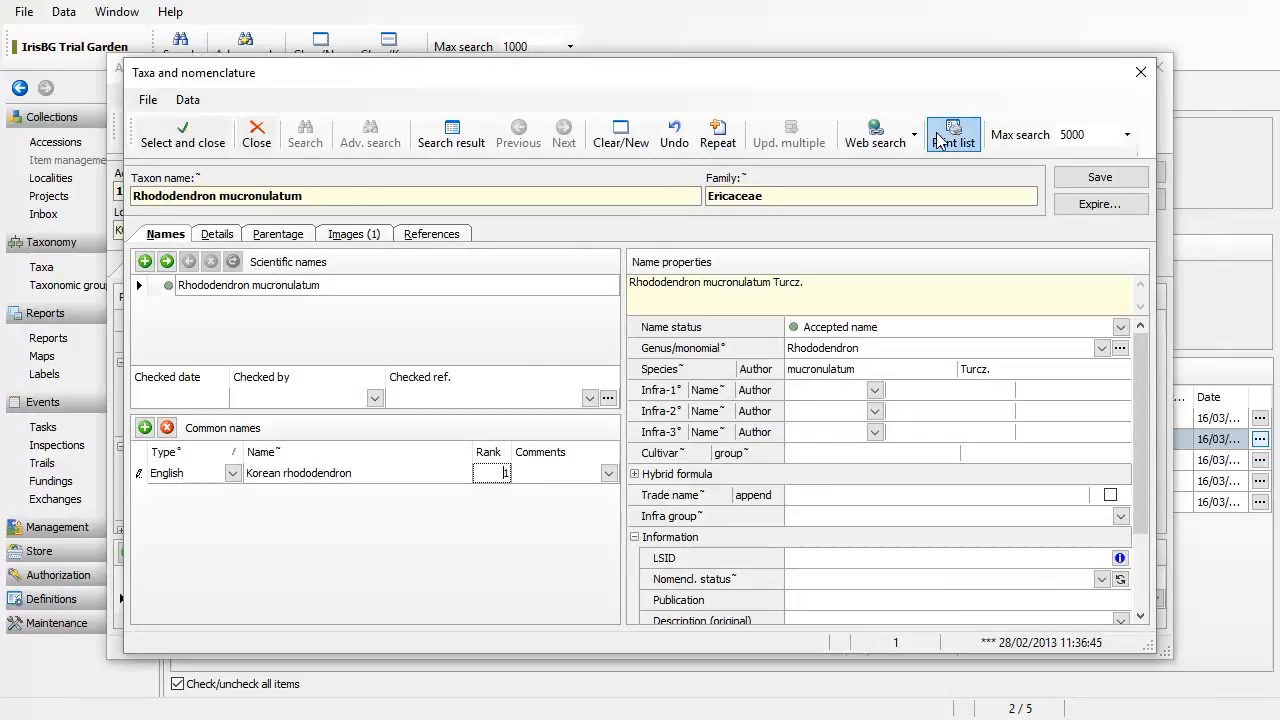
{"action": "left_click", "coordinate": [880, 138]}
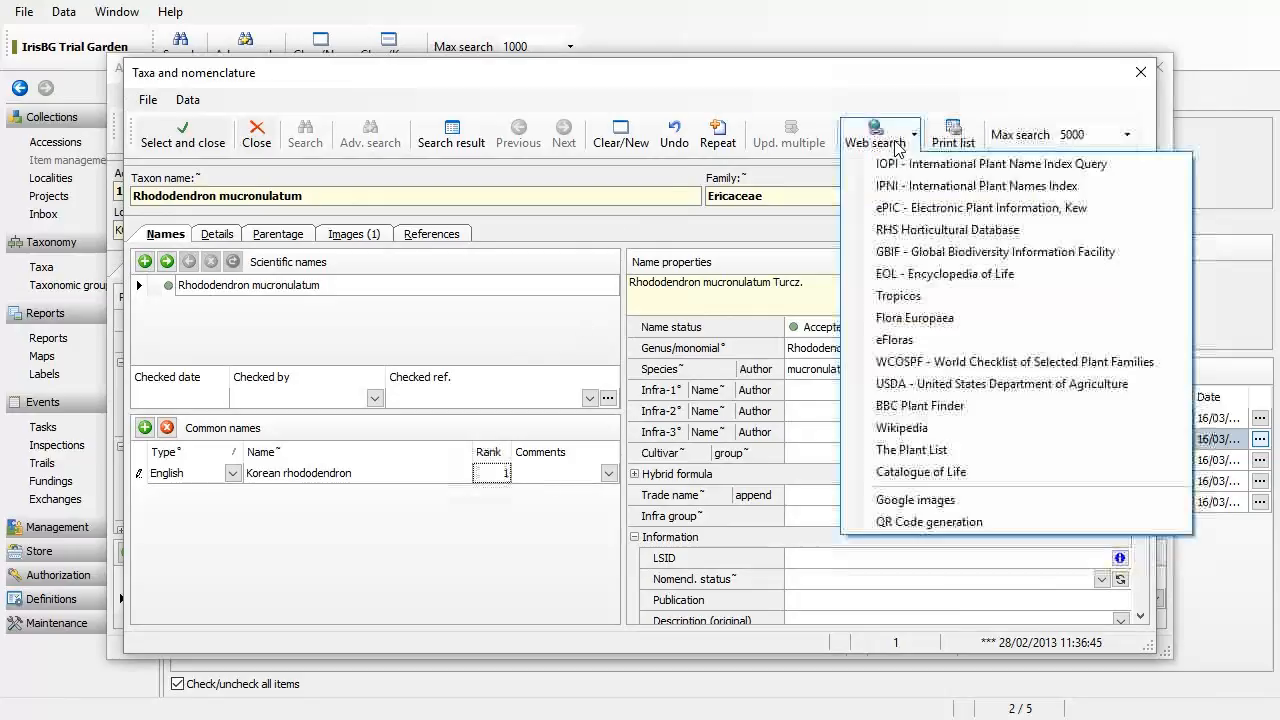
Step: Look up the taxon on Wikipedia, copy 'Korean rosebay', and return to IrisBG
{"action": "left_click", "coordinate": [910, 429]}
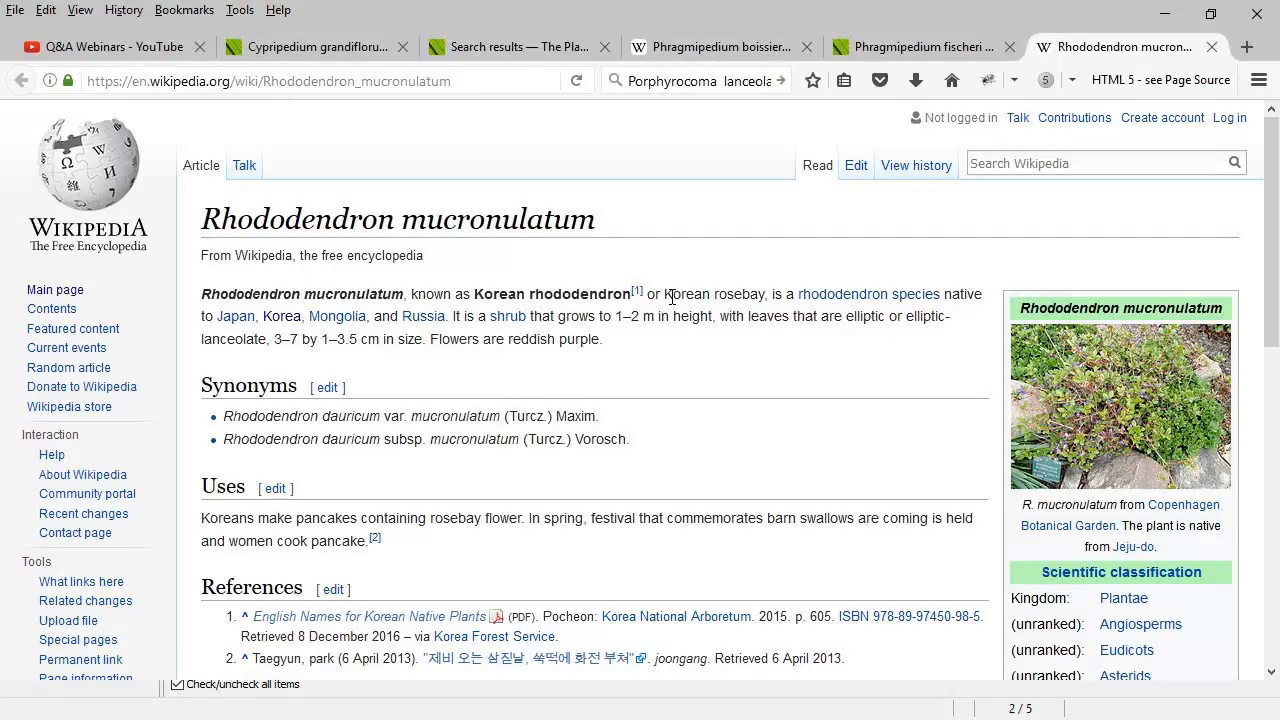
{"action": "left_click_drag", "start_coordinate": [666, 295], "coordinate": [765, 289]}
{"action": "key", "text": "ctrl+c"}
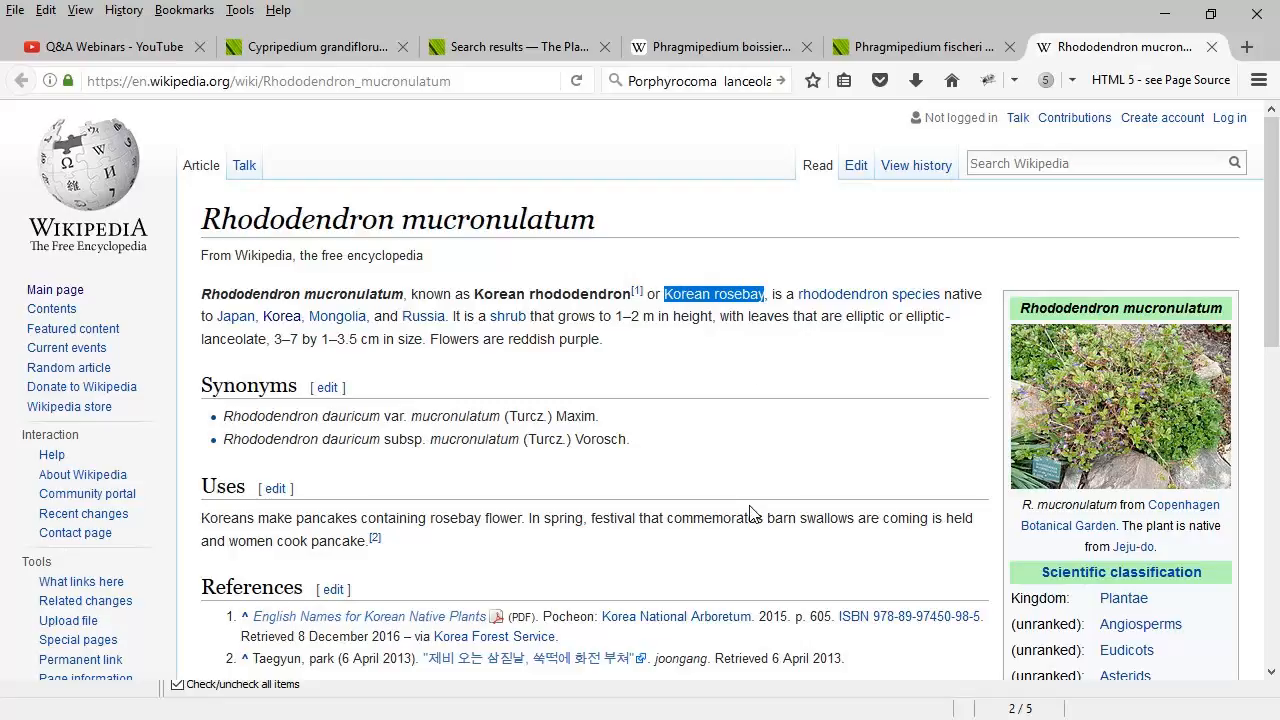
{"action": "key", "text": "alt+Tab"}
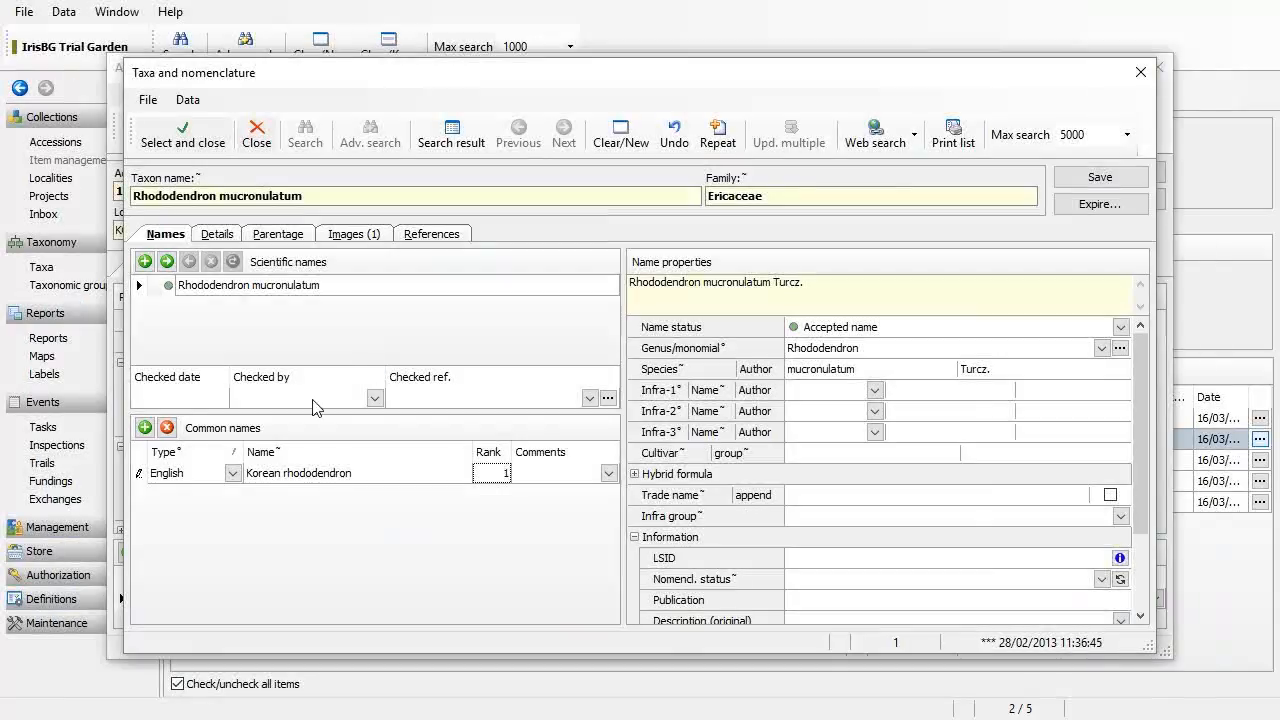
Step: Add an English common name 'Korean rosebay' with rank 2 to the taxon and save
{"action": "left_click", "coordinate": [145, 427]}
{"action": "left_click", "coordinate": [233, 478]}
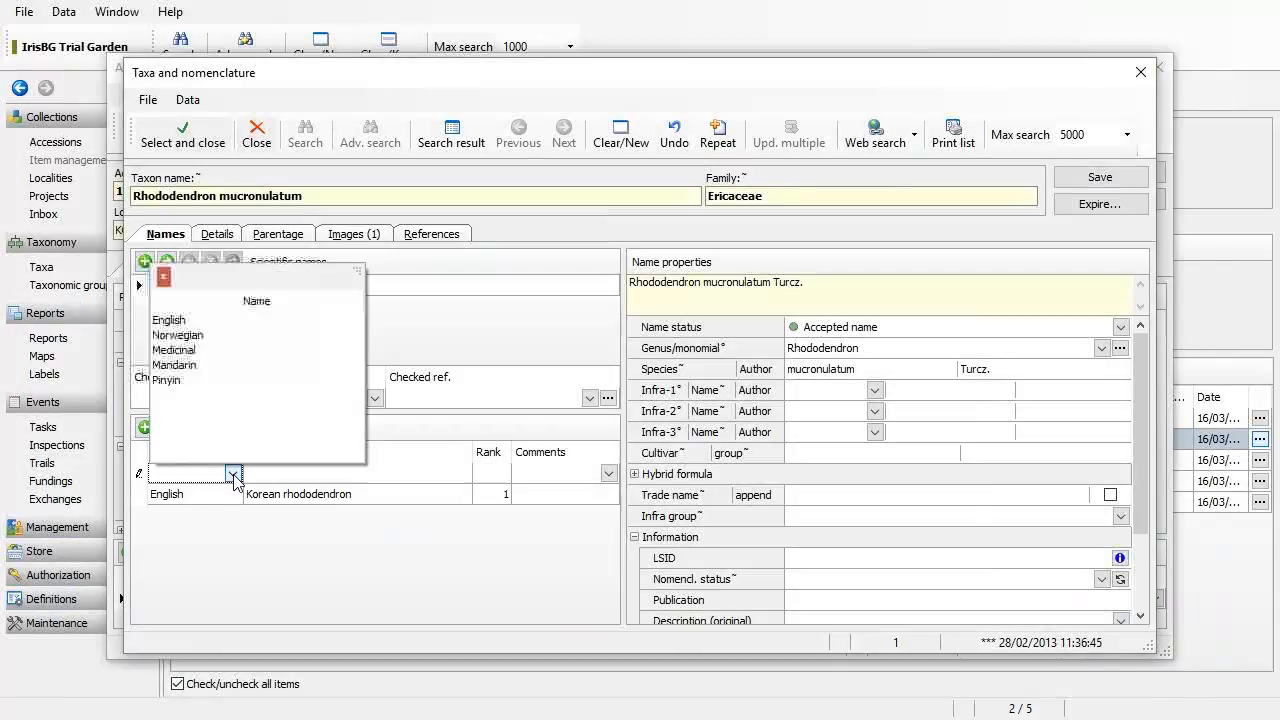
{"action": "left_click", "coordinate": [246, 320]}
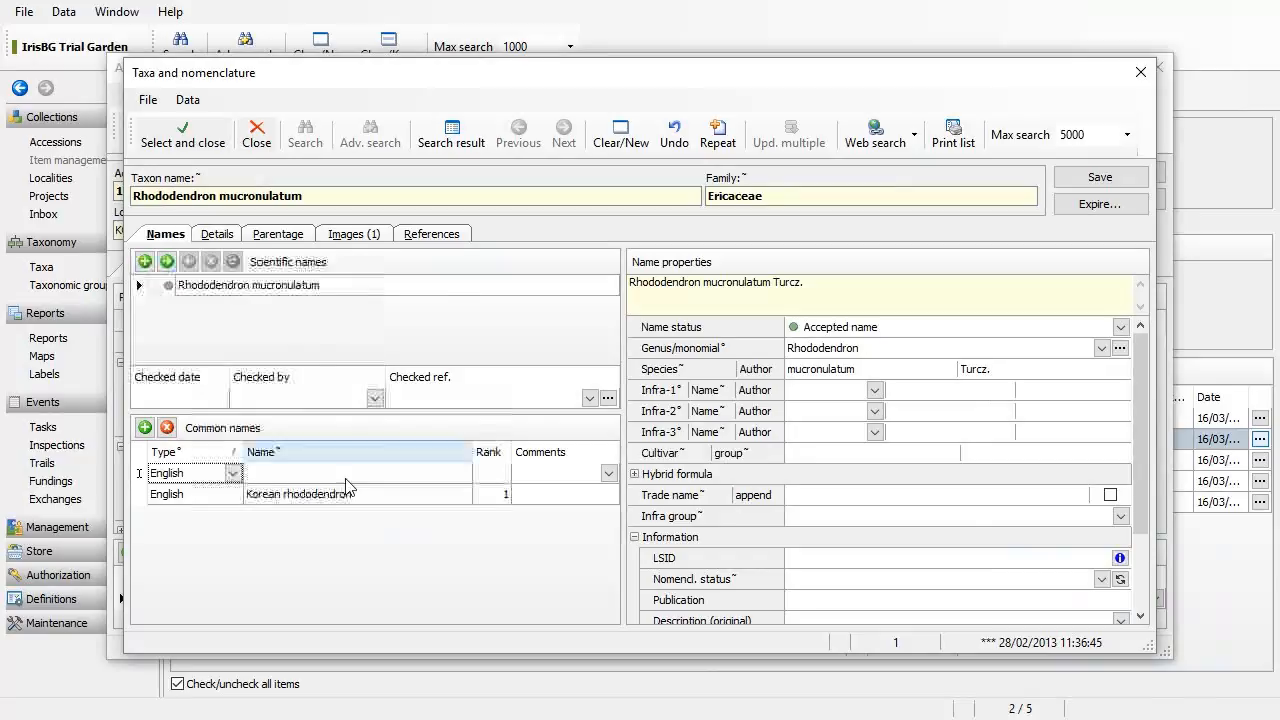
{"action": "left_click", "coordinate": [349, 474]}
{"action": "key", "text": "ctrl+v"}
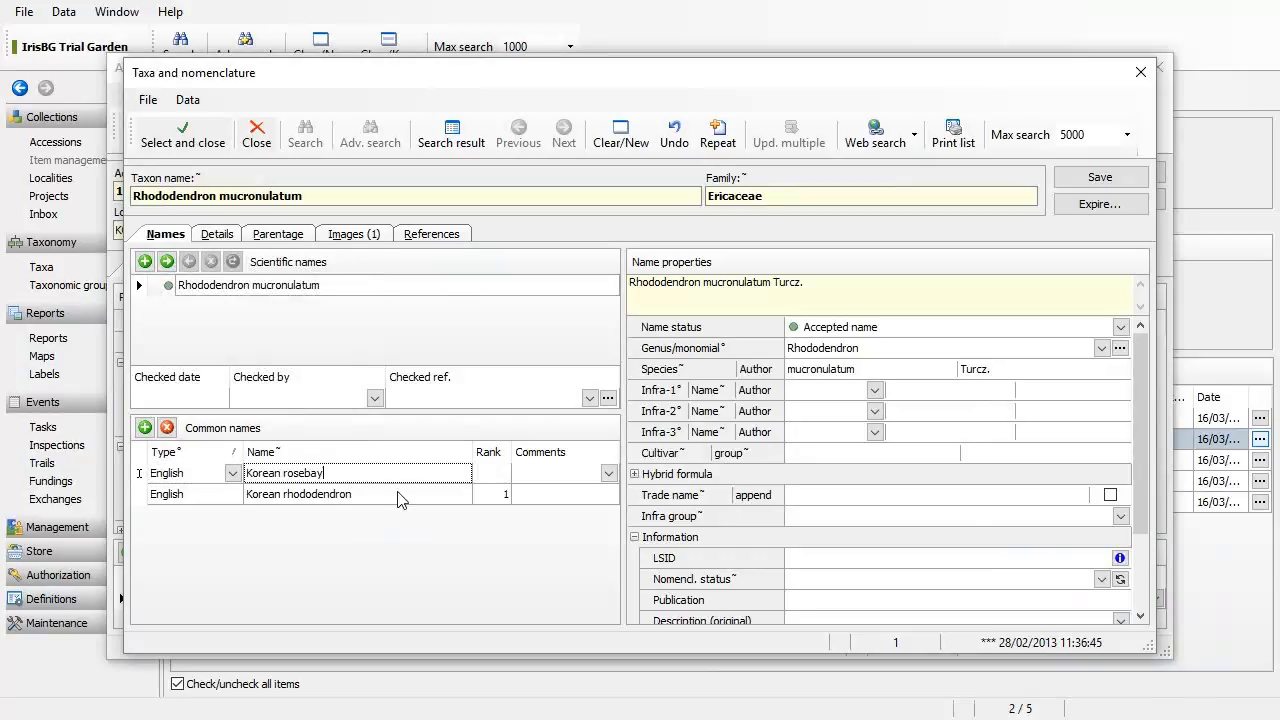
{"action": "left_click", "coordinate": [505, 476]}
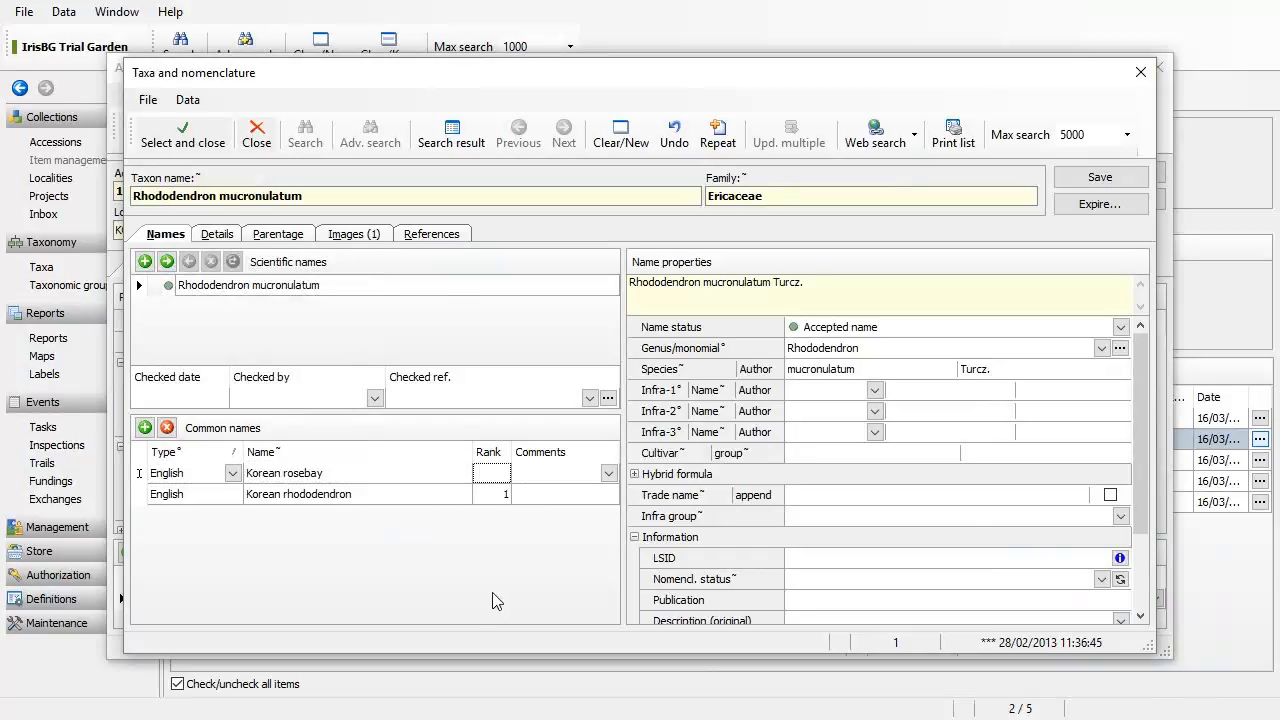
{"action": "type", "text": "1"}
{"action": "key", "text": "BackSpace"}
{"action": "type", "text": "2"}
{"action": "left_click", "coordinate": [1110, 181]}
{"action": "left_click", "coordinate": [330, 478]}
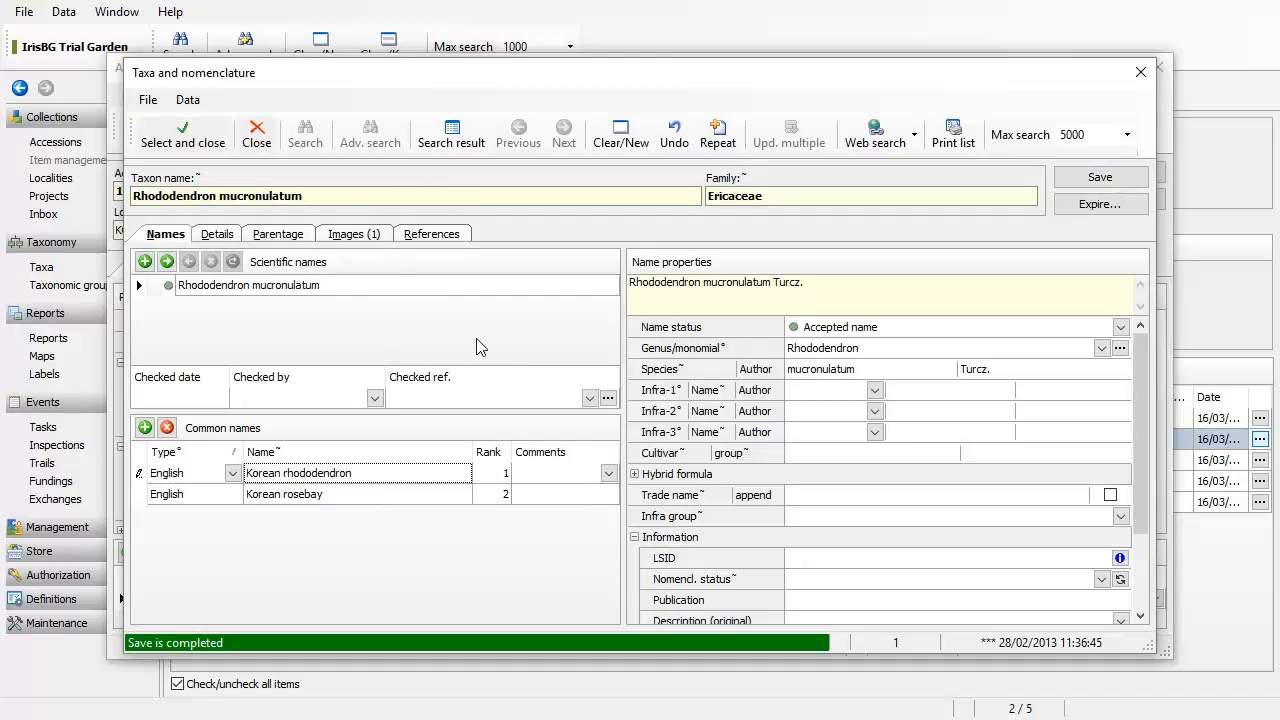
Step: Add the Wikipedia page as a rank 1 web reference, save, and close the taxon and accession records
{"action": "left_click", "coordinate": [457, 234]}
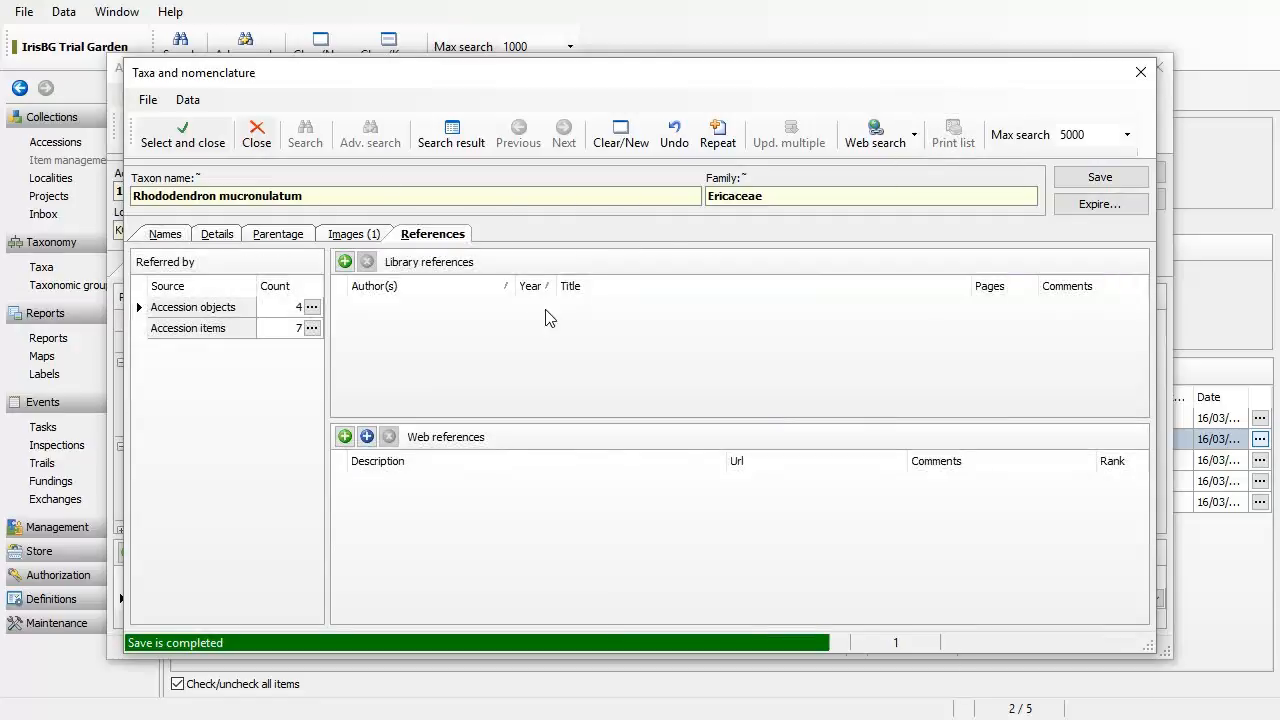
{"action": "left_click", "coordinate": [367, 436]}
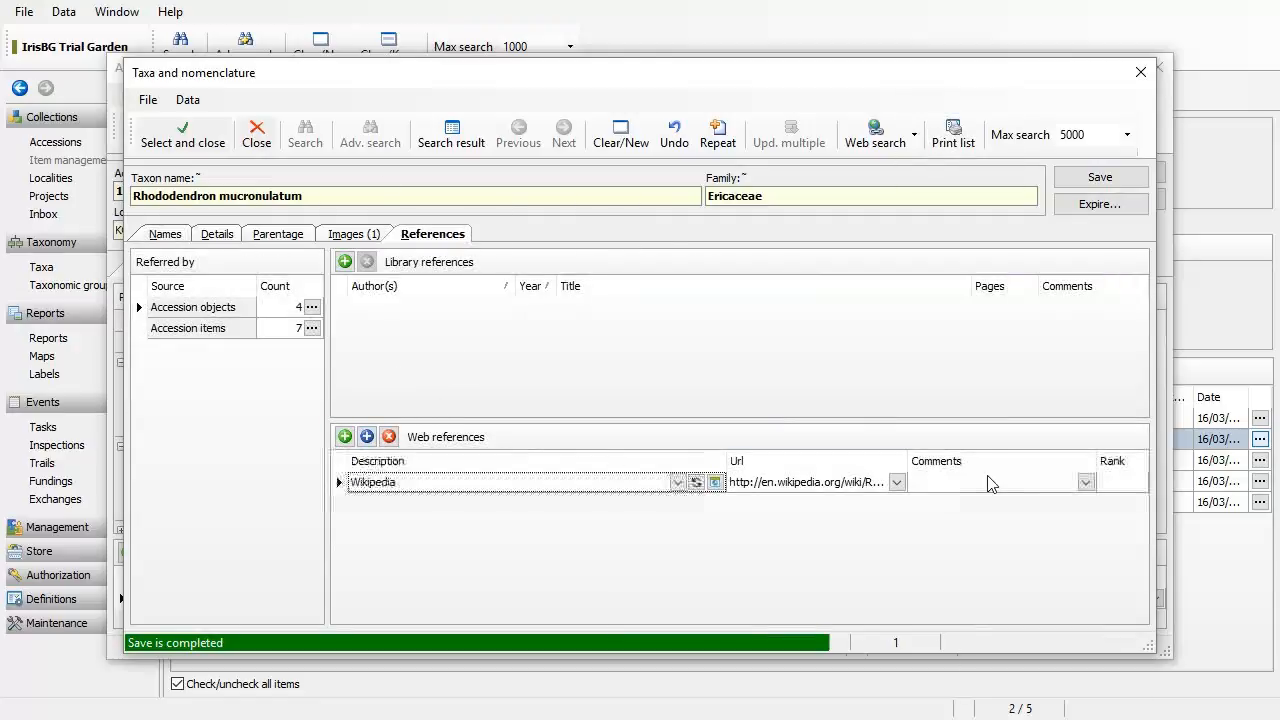
{"action": "left_click", "coordinate": [1125, 482]}
{"action": "type", "text": "1"}
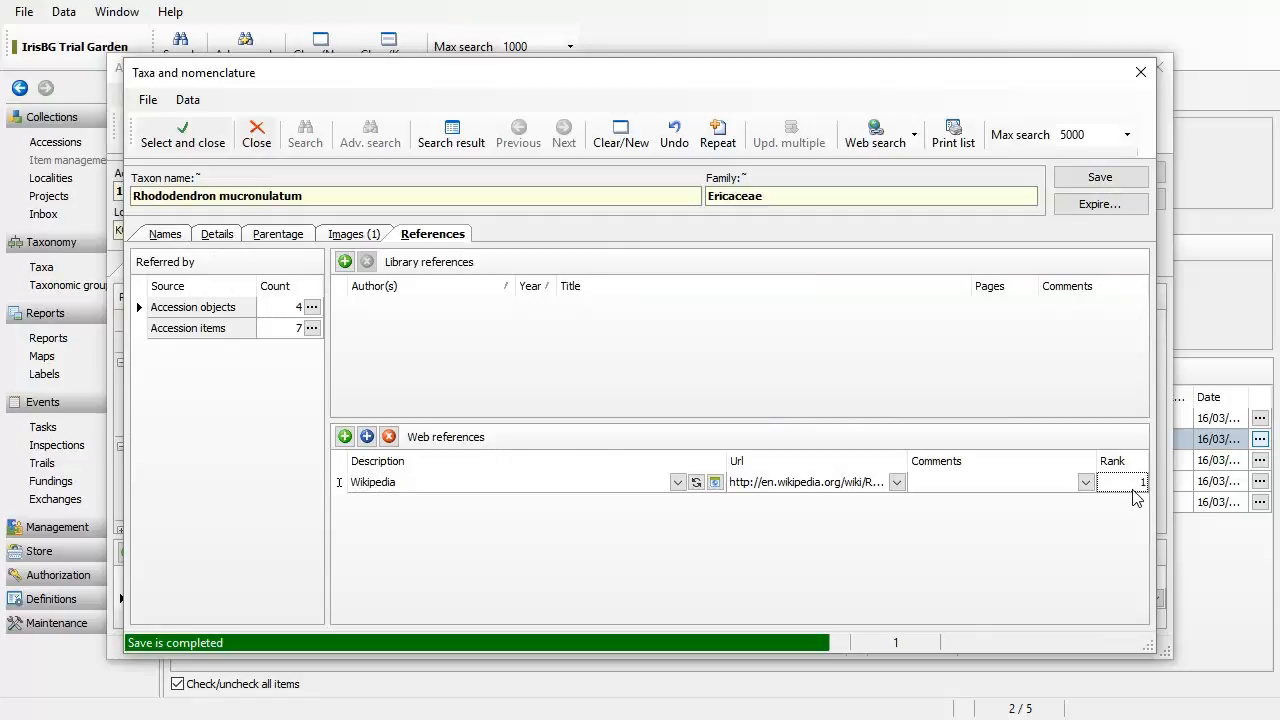
{"action": "left_click", "coordinate": [1104, 180]}
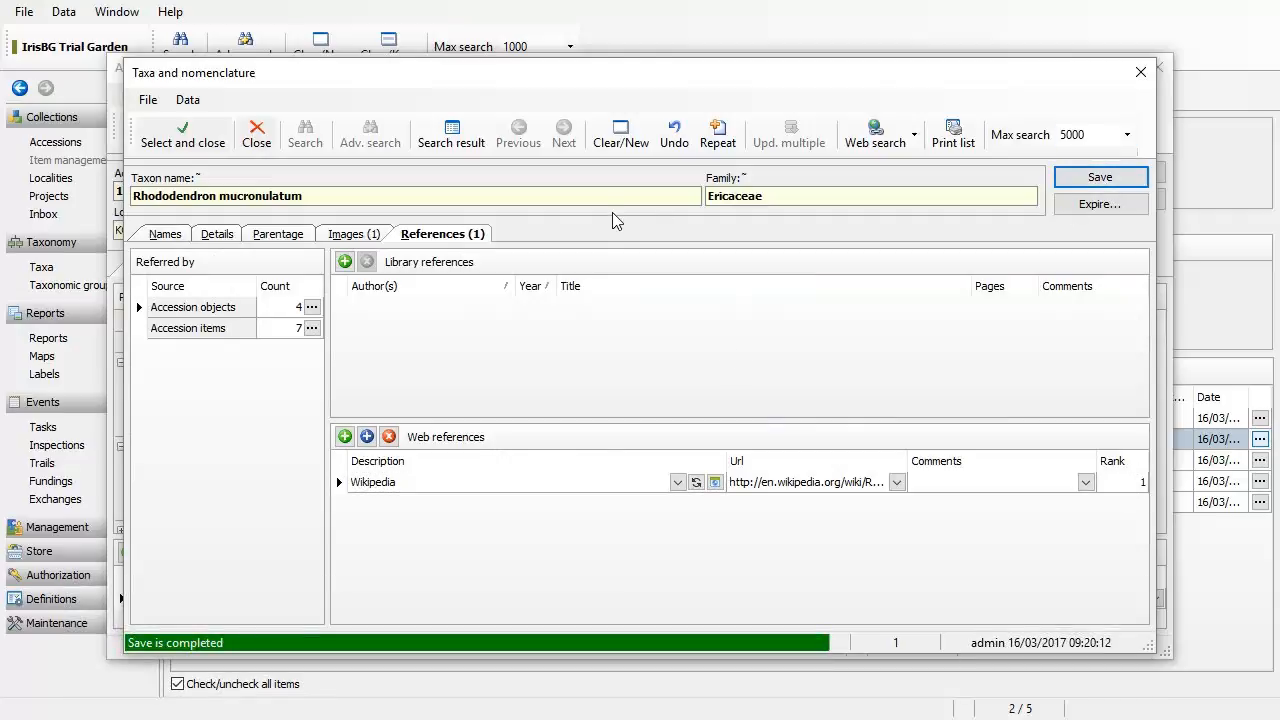
{"action": "key", "text": "Escape"}
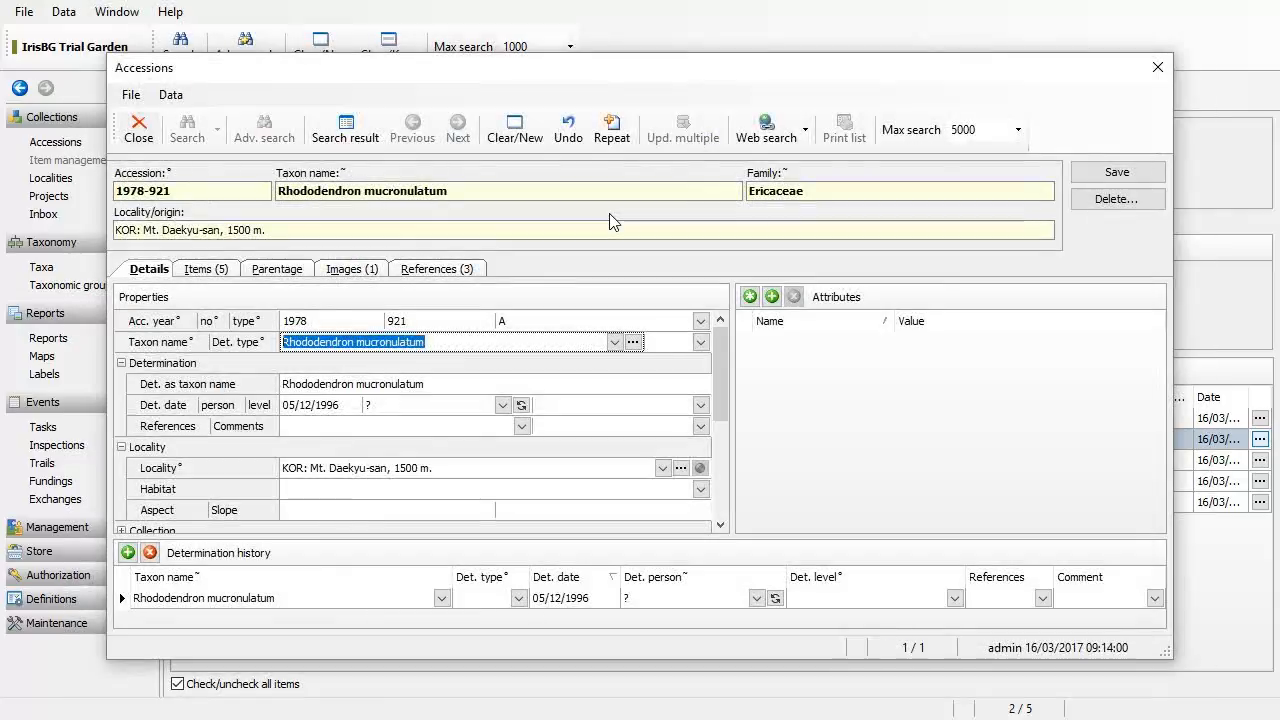
{"action": "key", "text": "Escape"}
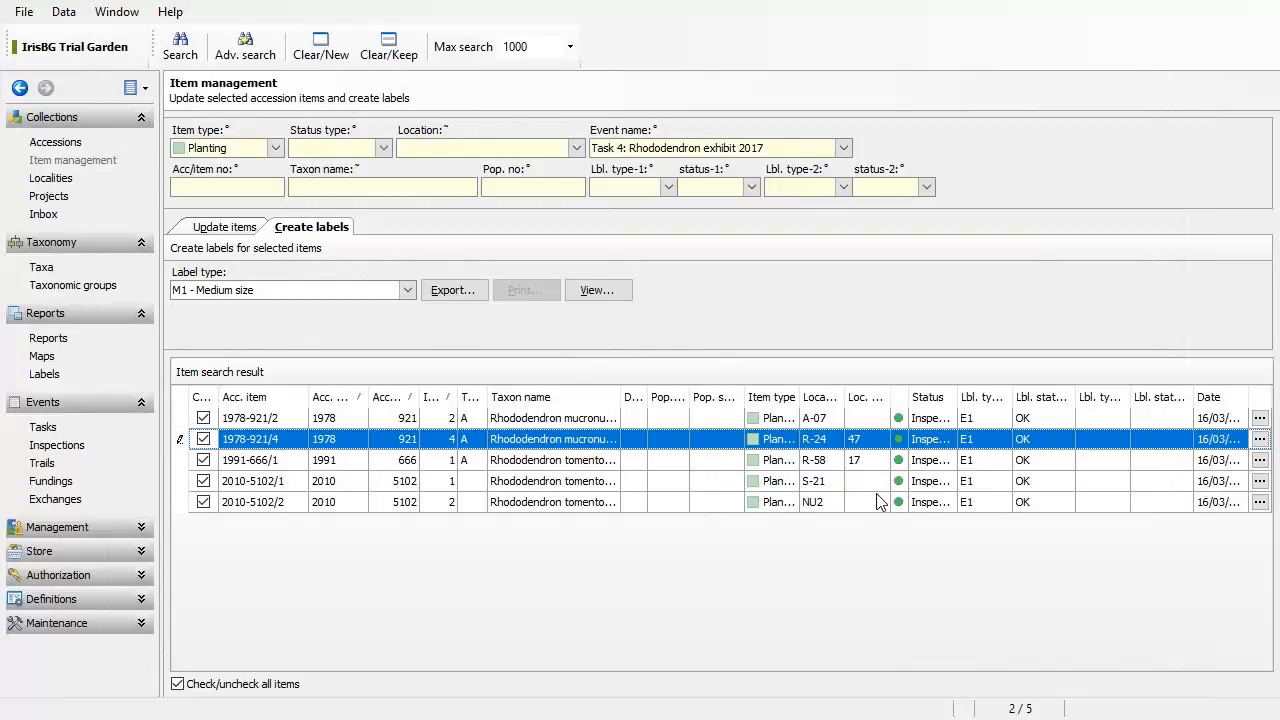
Step: In Maps, clear the existing Items map filter values and drop the item location code filter
{"action": "left_click", "coordinate": [43, 356]}
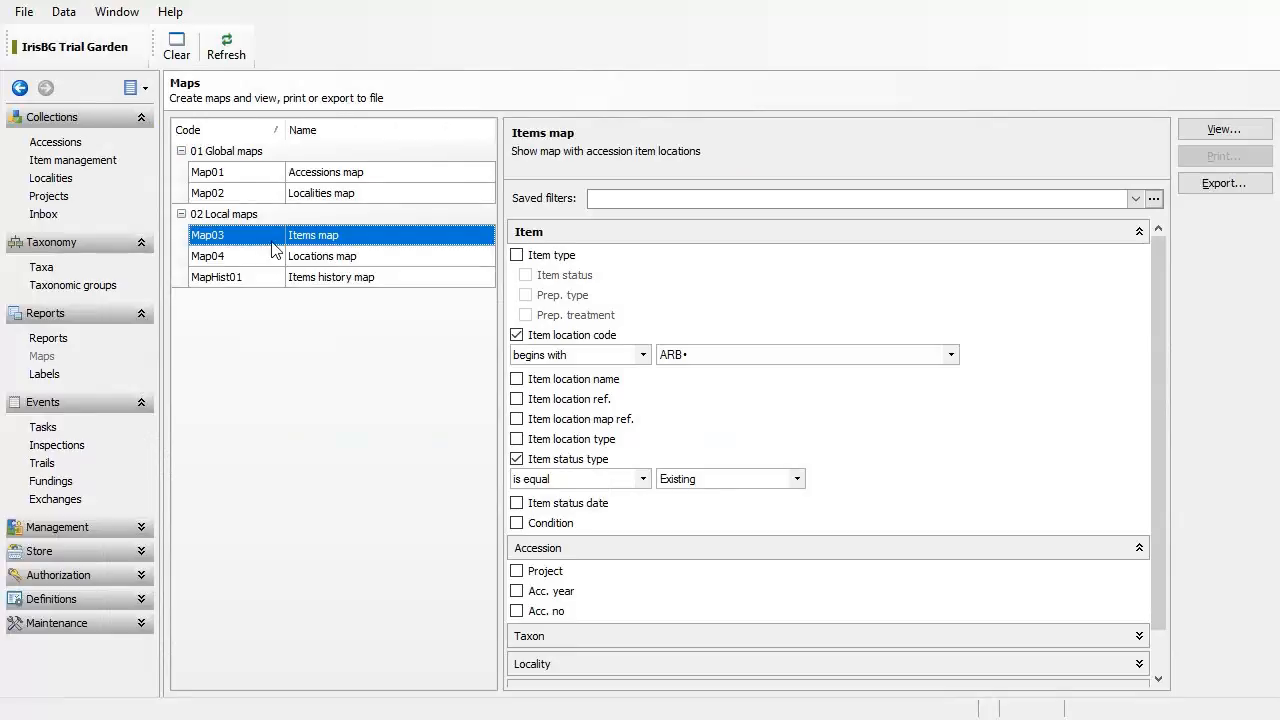
{"action": "left_click", "coordinate": [176, 56]}
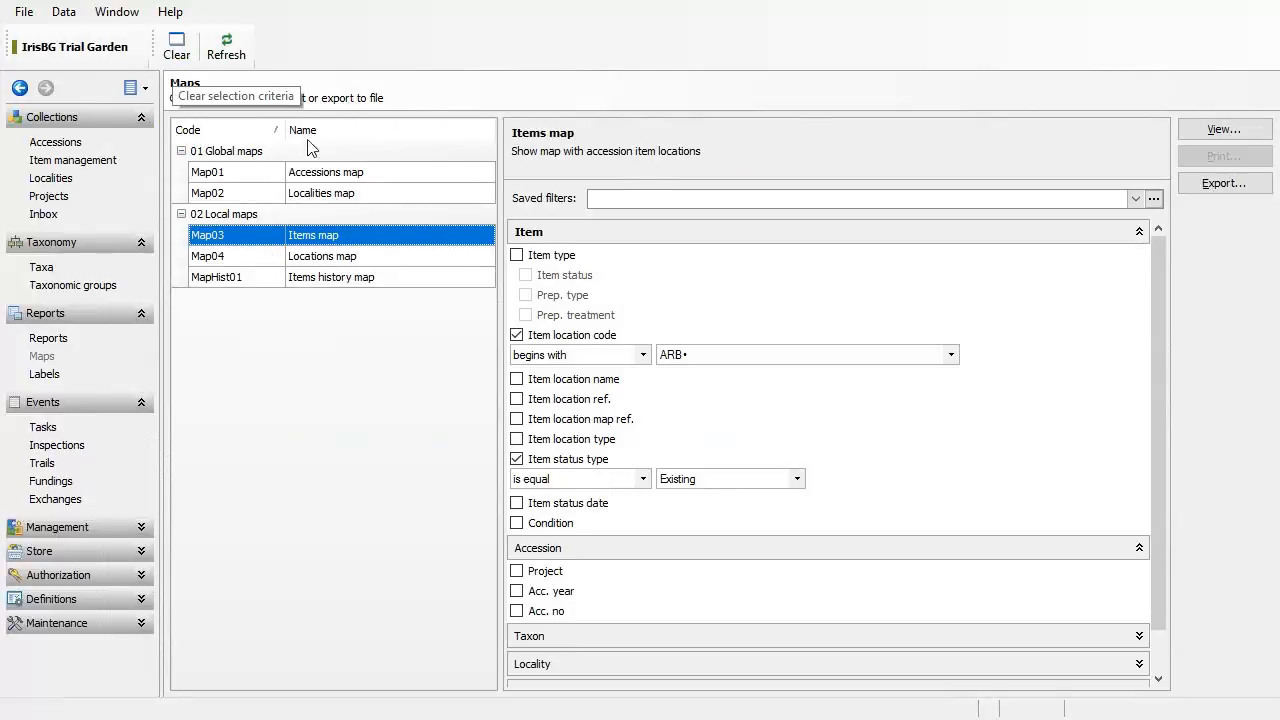
{"action": "left_click", "coordinate": [517, 336]}
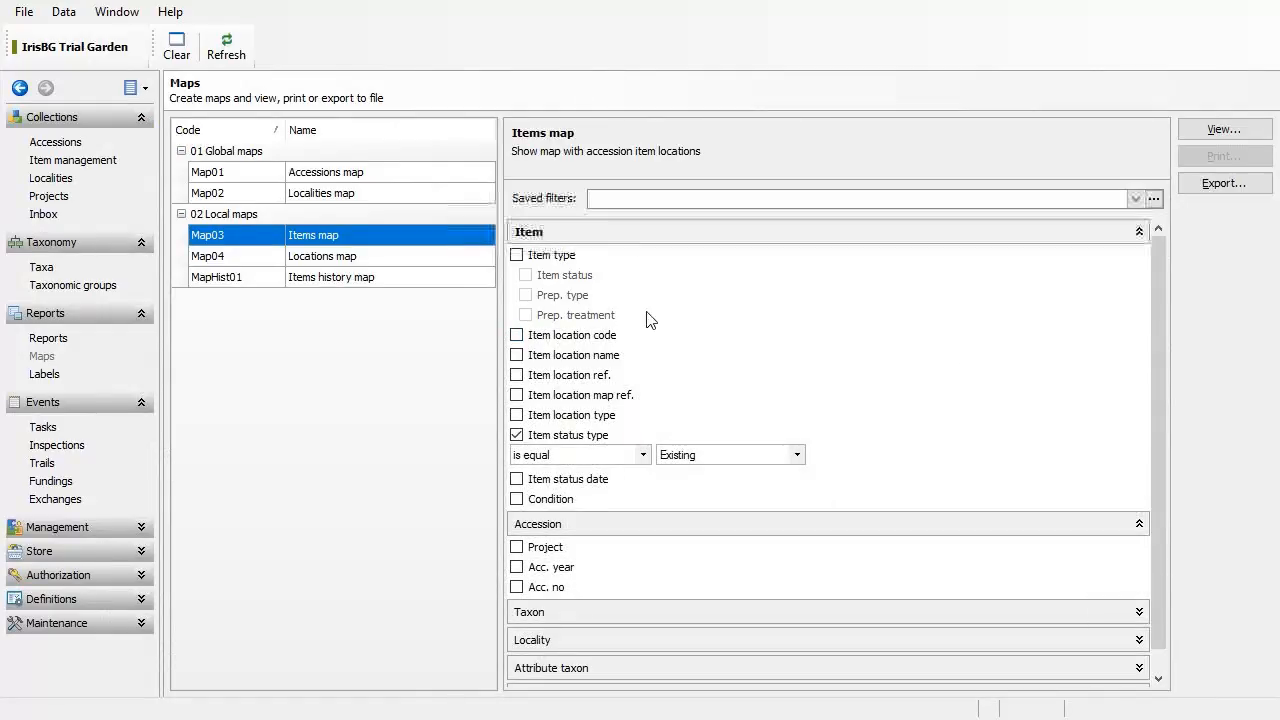
{"action": "left_click", "coordinate": [680, 241]}
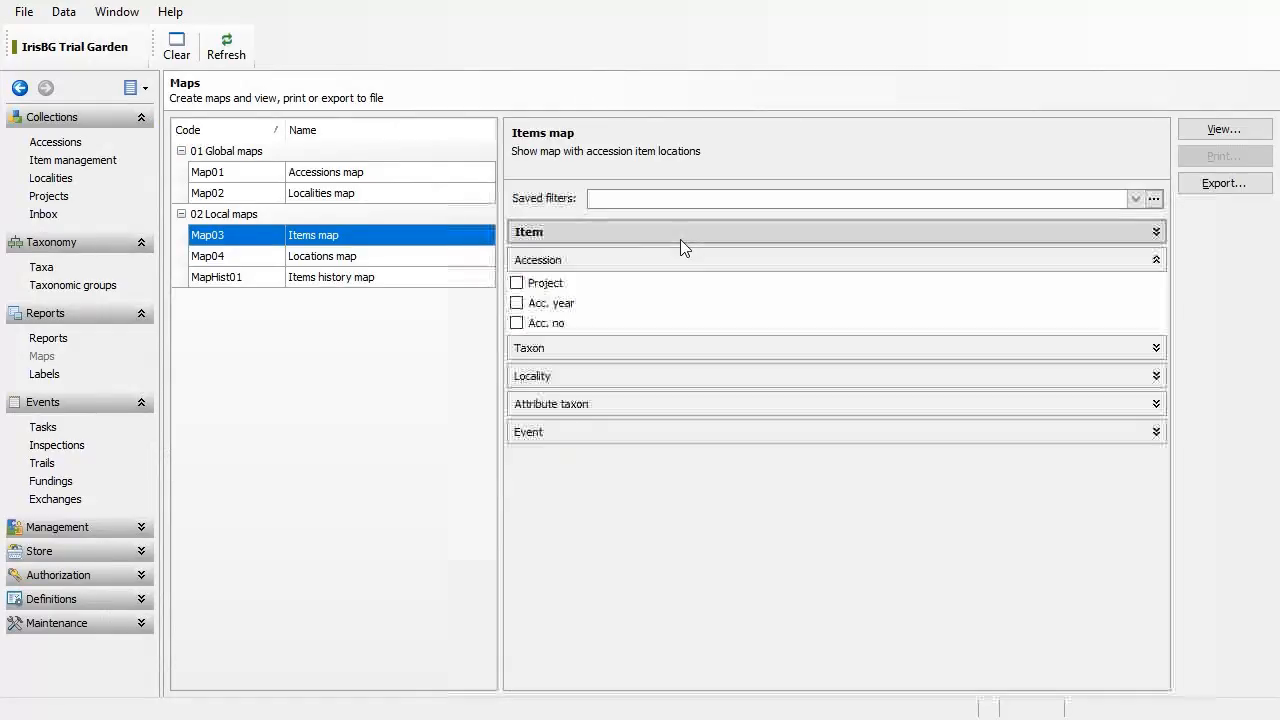
Step: Filter by event name Task 4: Rhododendron exhibit 2017 and generate the map
{"action": "left_click", "coordinate": [640, 432]}
{"action": "left_click", "coordinate": [578, 463]}
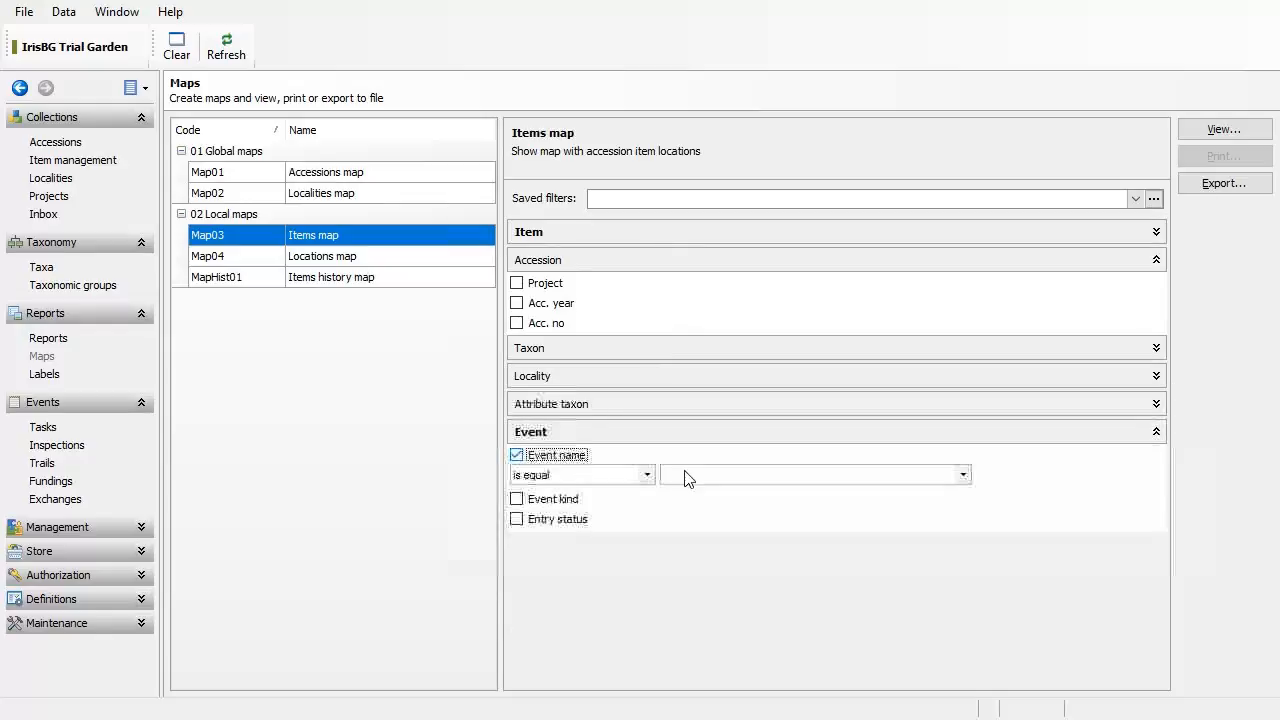
{"action": "left_click", "coordinate": [735, 478]}
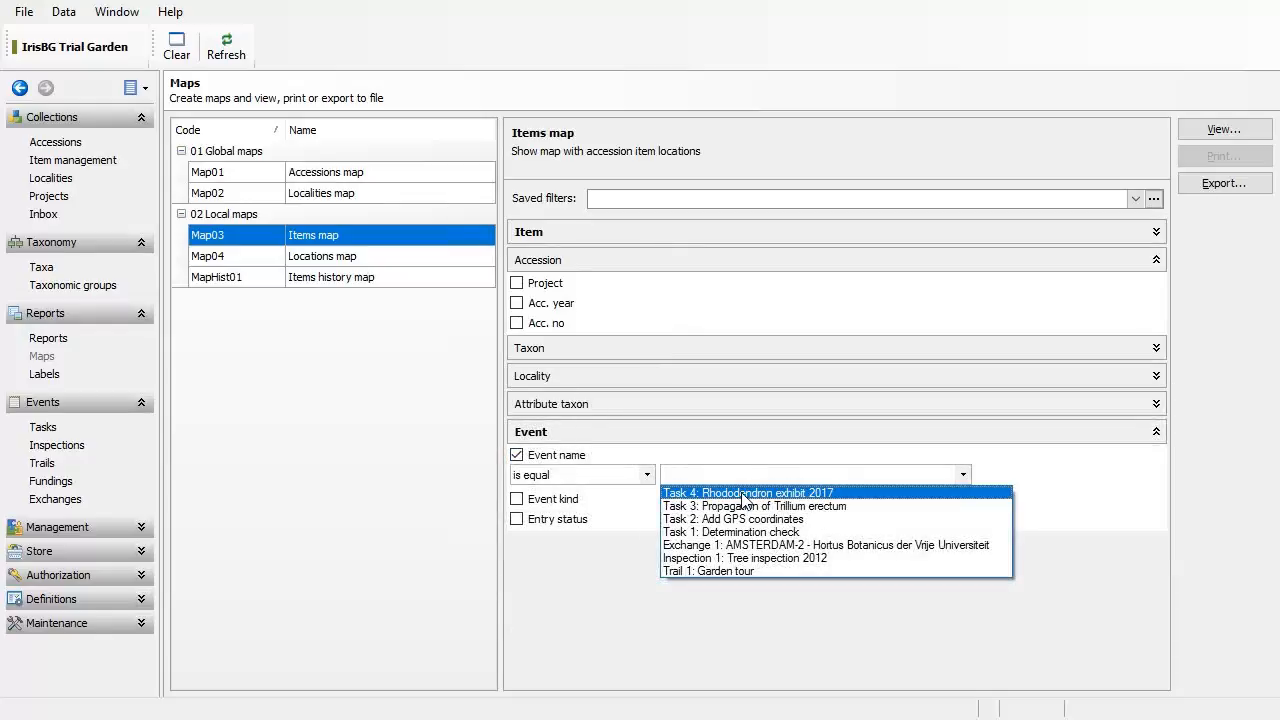
{"action": "left_click", "coordinate": [743, 495]}
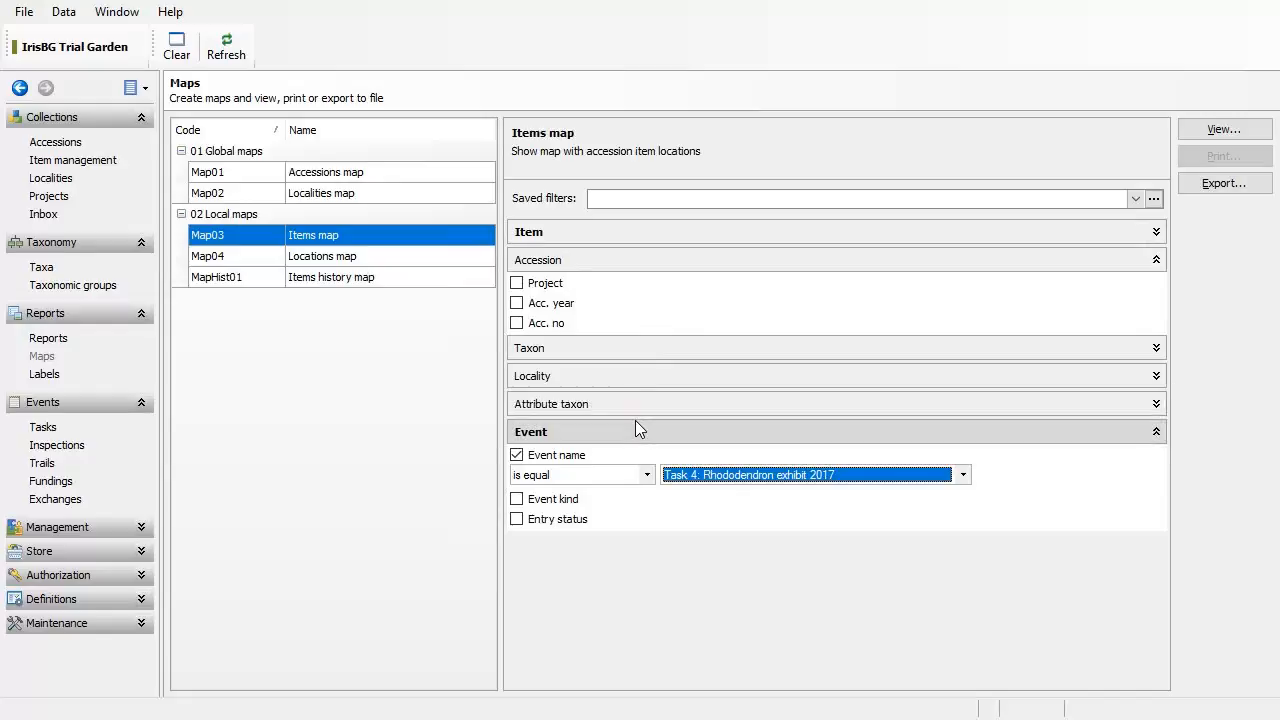
{"action": "left_click", "coordinate": [1207, 134]}
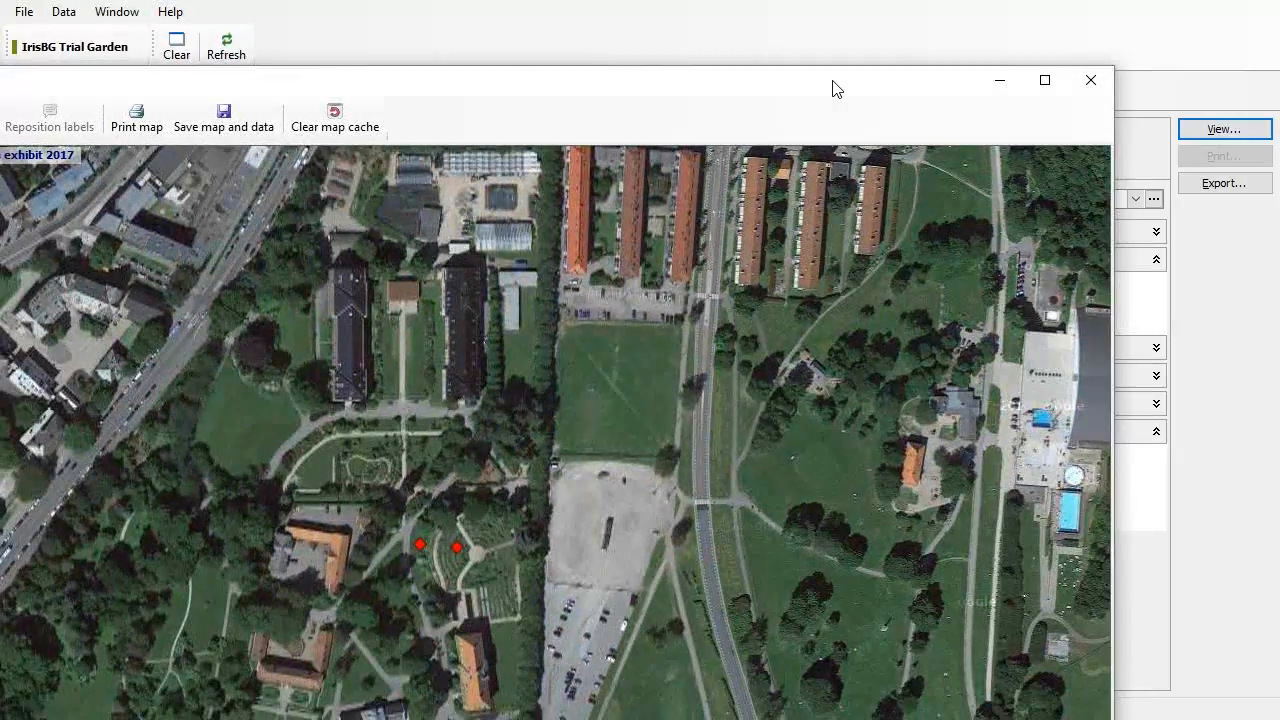
Step: Maximize the map, set Label mode to Permanent - number, then close the map window
{"action": "double_click", "coordinate": [832, 88]}
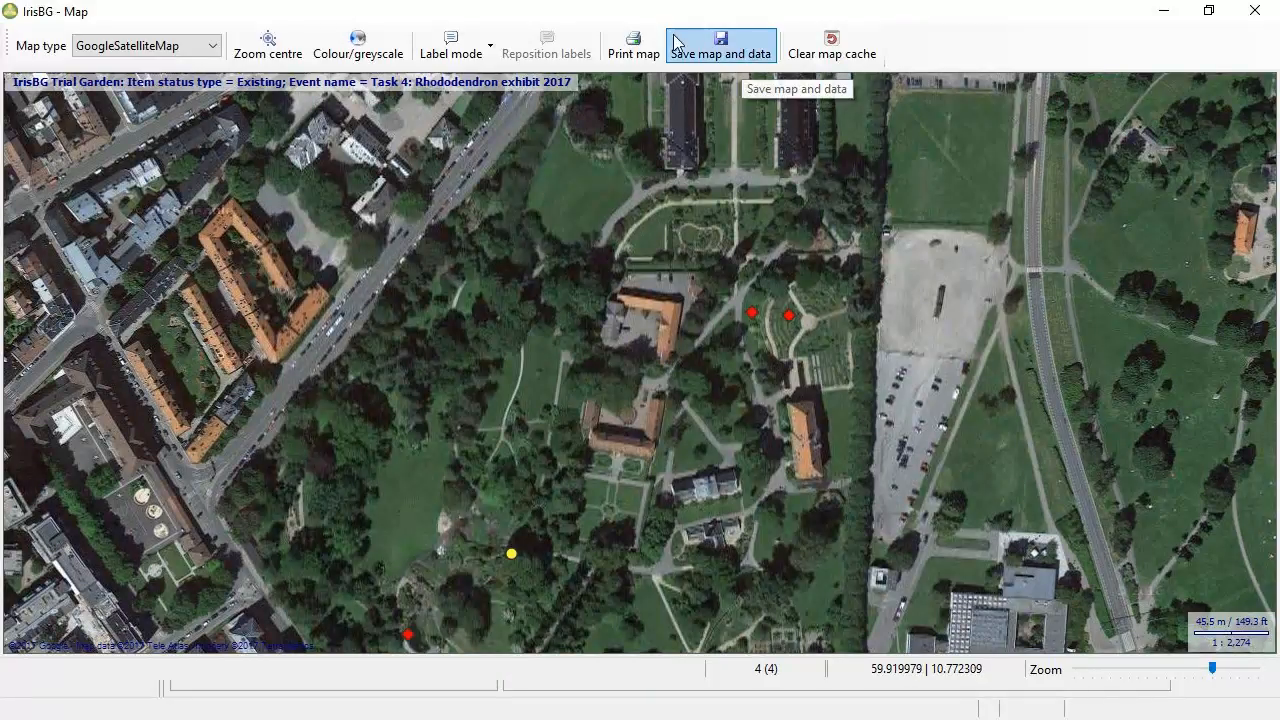
{"action": "left_click", "coordinate": [484, 58]}
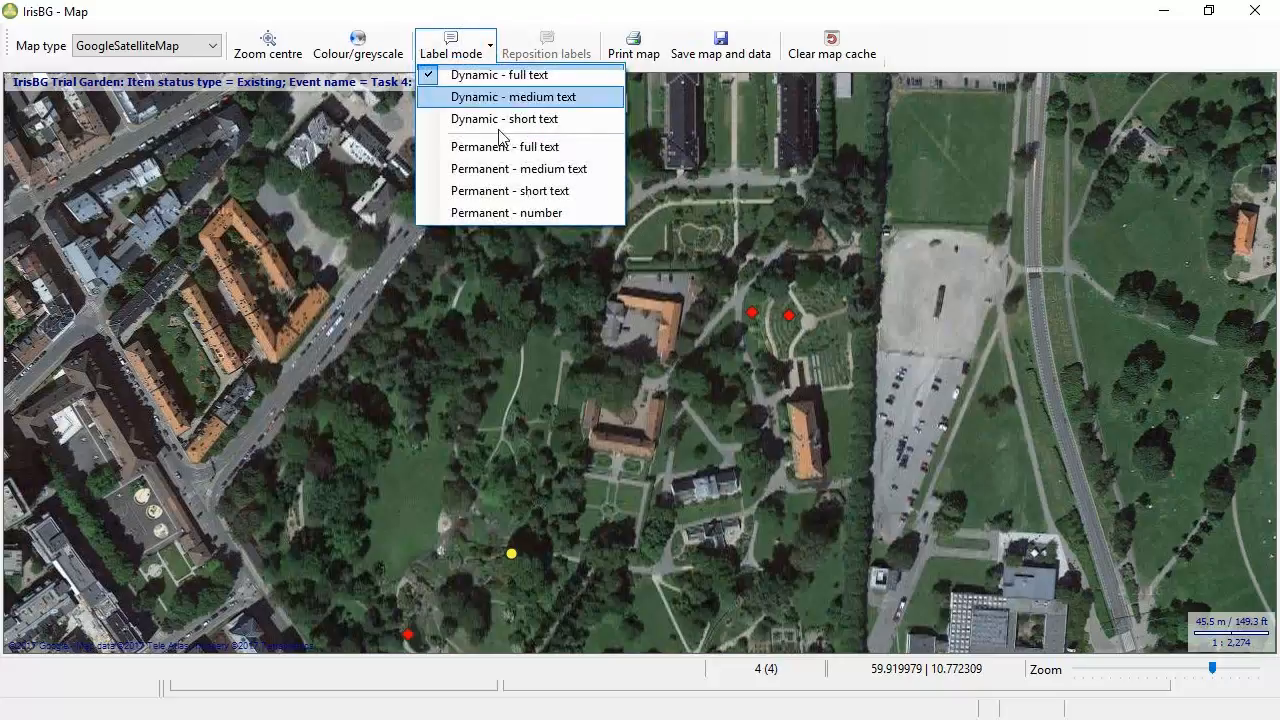
{"action": "left_click", "coordinate": [505, 214]}
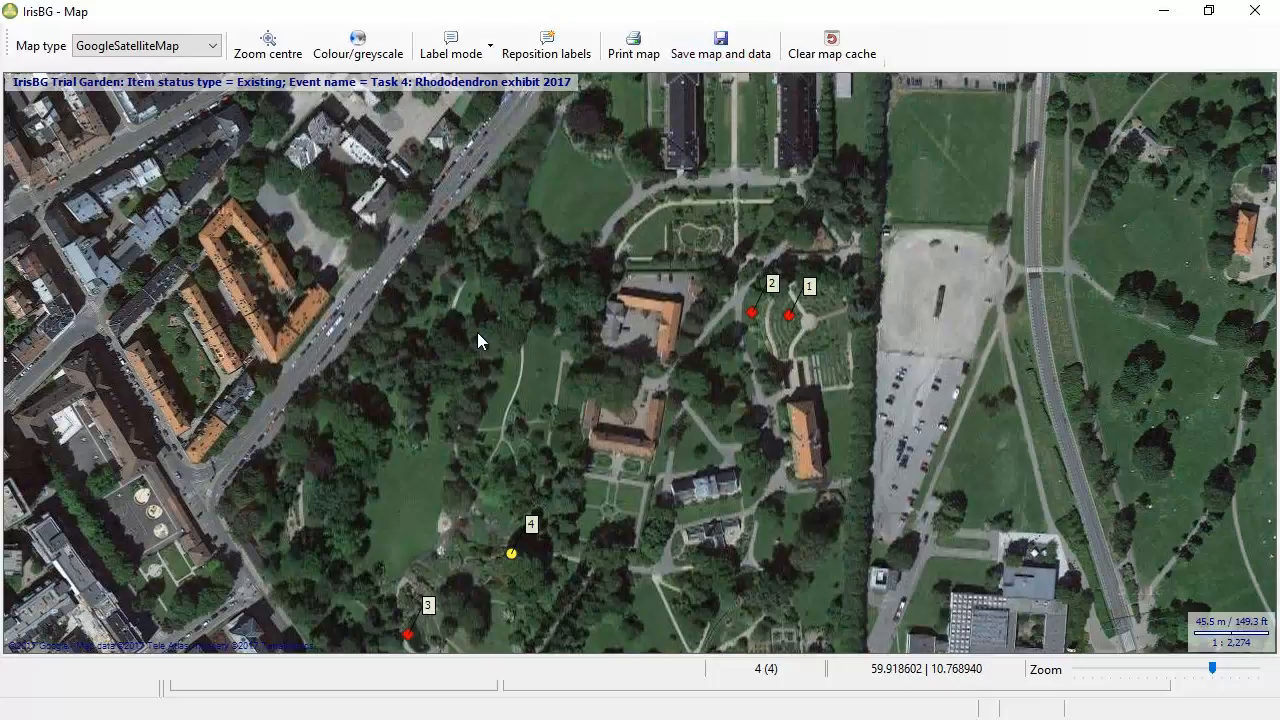
{"action": "left_click", "coordinate": [1255, 11]}
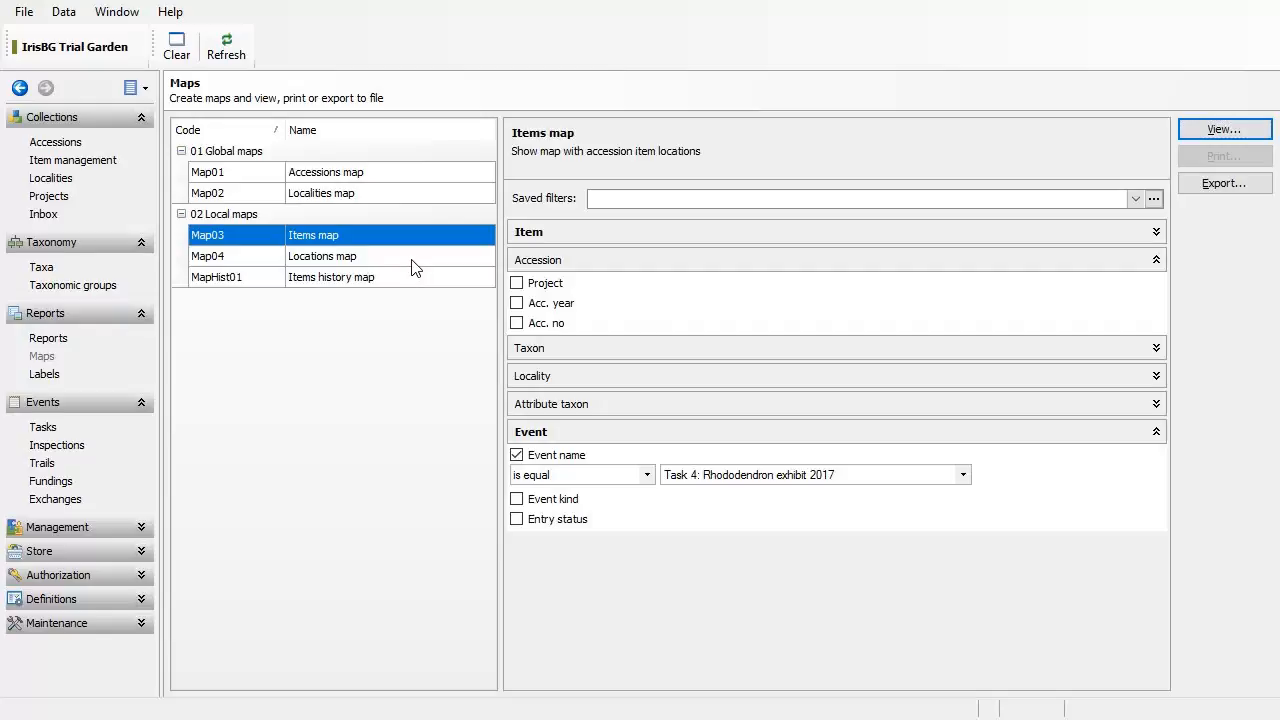
Step: Show the Tasks & Item Management – Exercise I slide in PowerPoint, then return to IrisBG
{"action": "key", "text": "alt+Tab"}
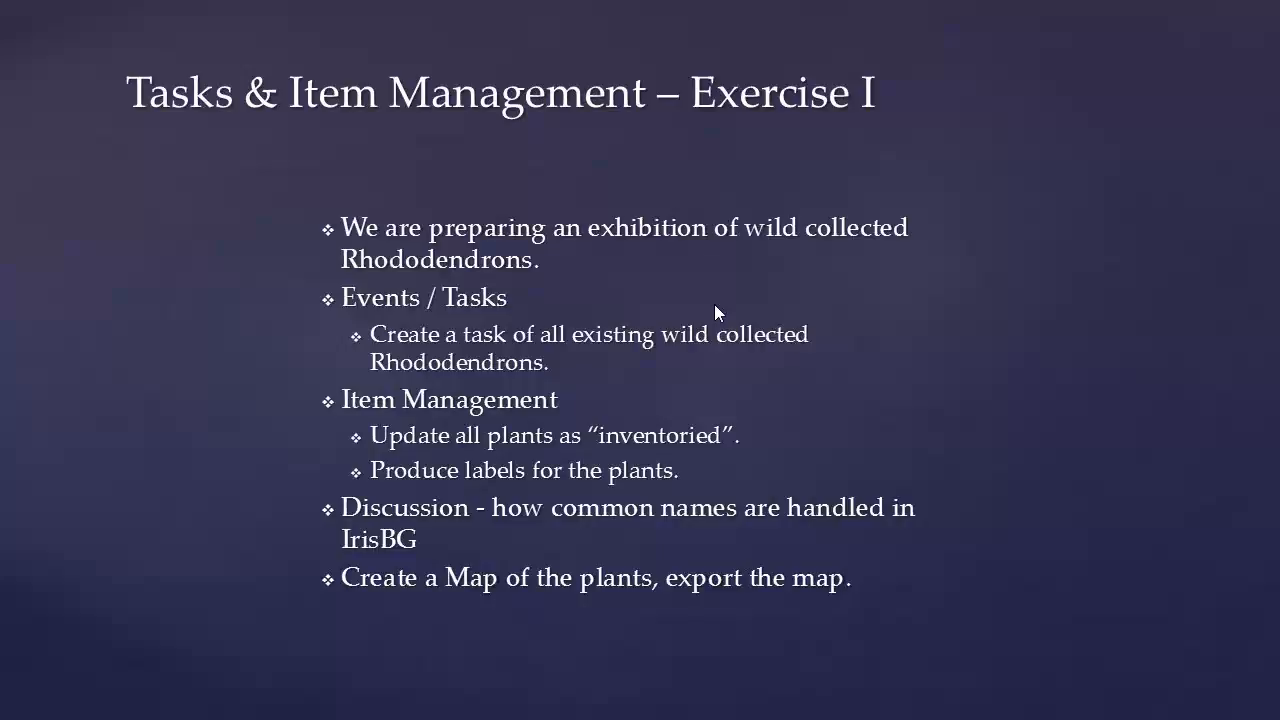
{"action": "key", "text": "alt+Tab"}
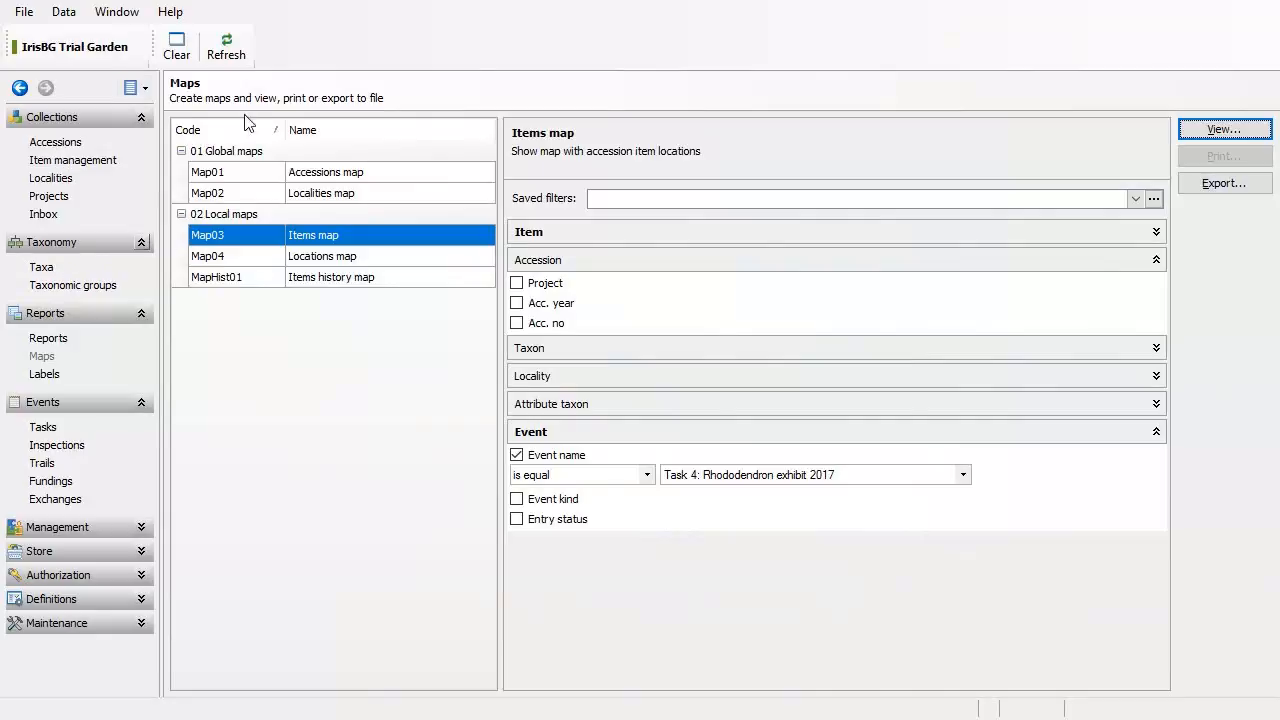
Step: In Taxa advanced search, add the condition Event name equals Task 4: Rhododendron exhibit 2017
{"action": "left_click", "coordinate": [44, 268]}
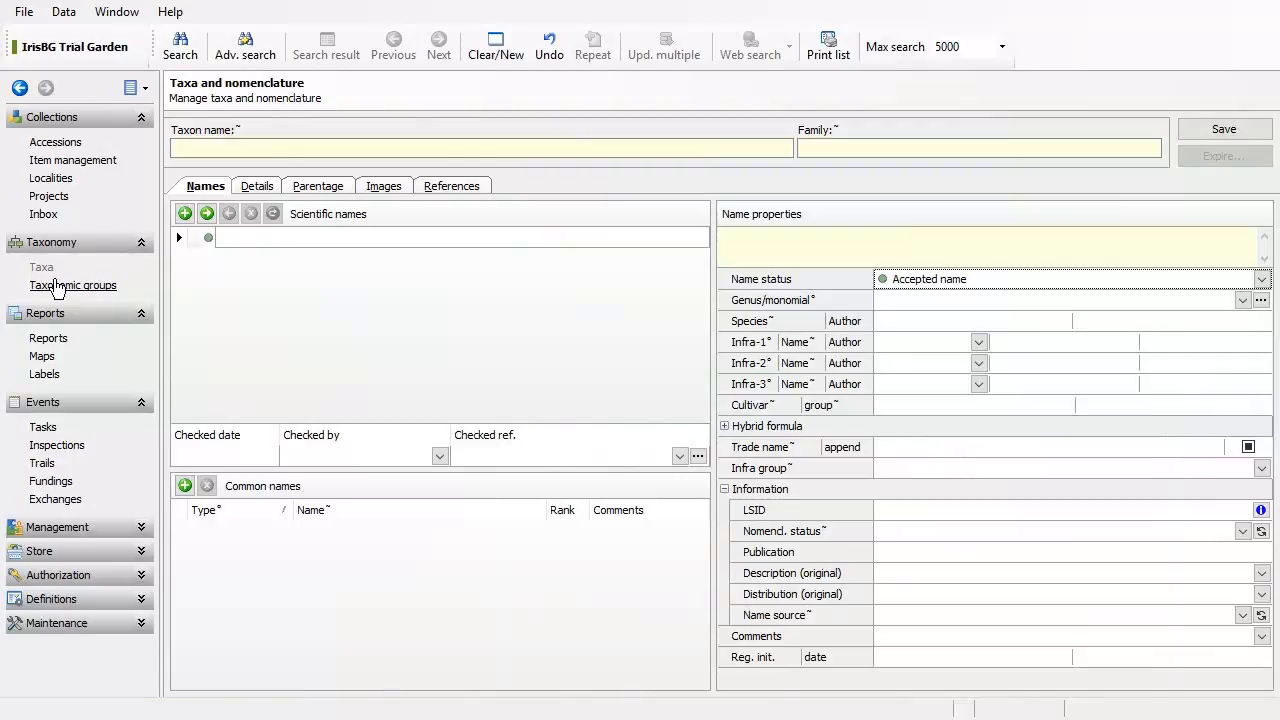
{"action": "left_click", "coordinate": [266, 55]}
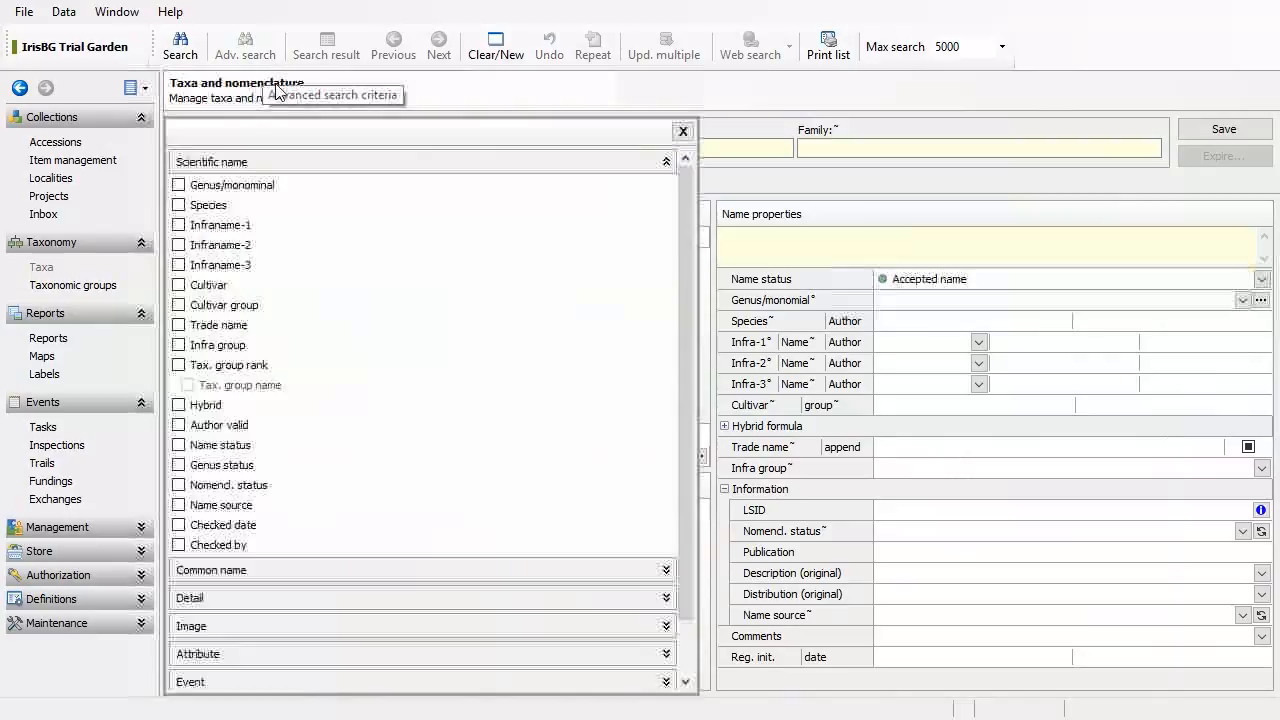
{"action": "left_click", "coordinate": [289, 162]}
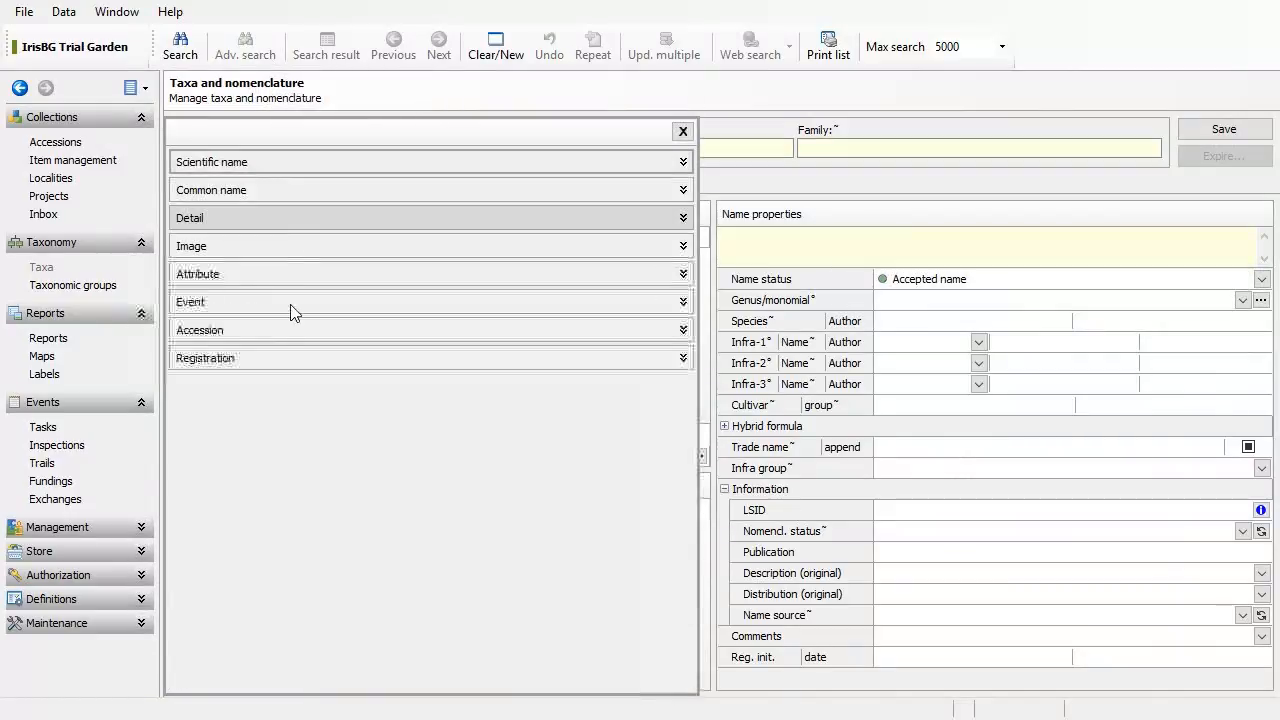
{"action": "left_click", "coordinate": [281, 305]}
{"action": "left_click", "coordinate": [178, 325]}
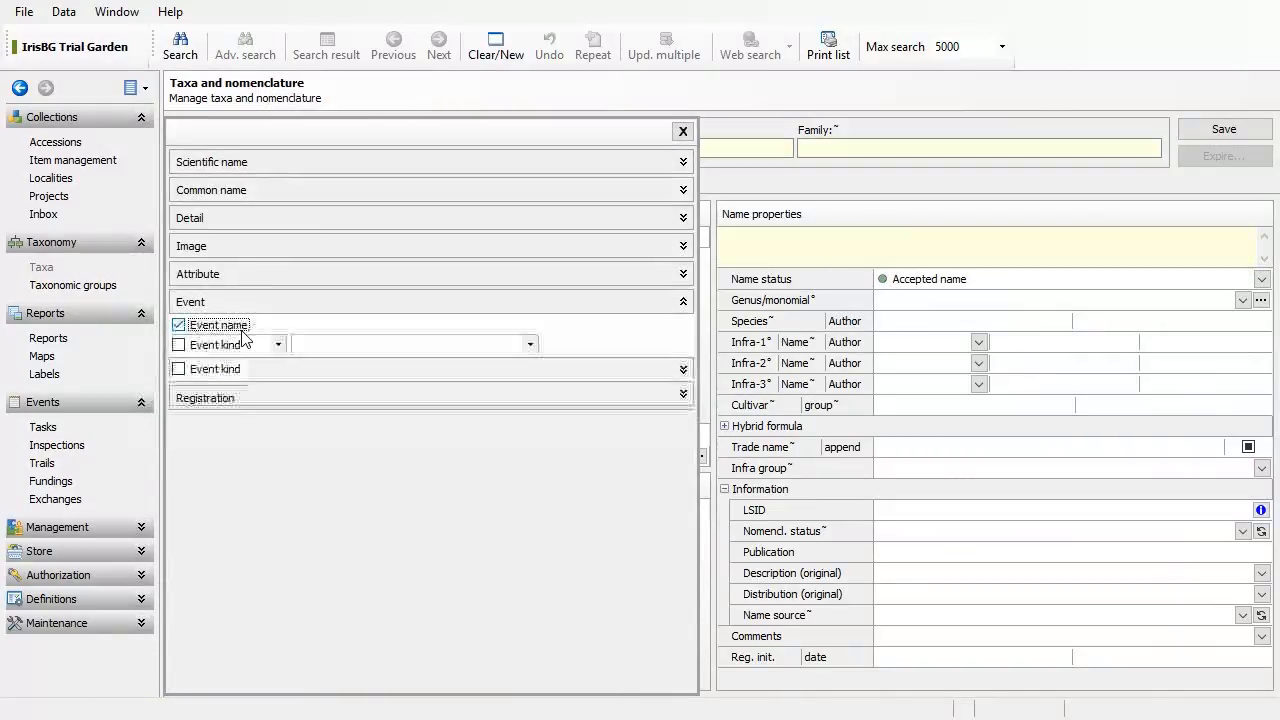
{"action": "left_click", "coordinate": [368, 347]}
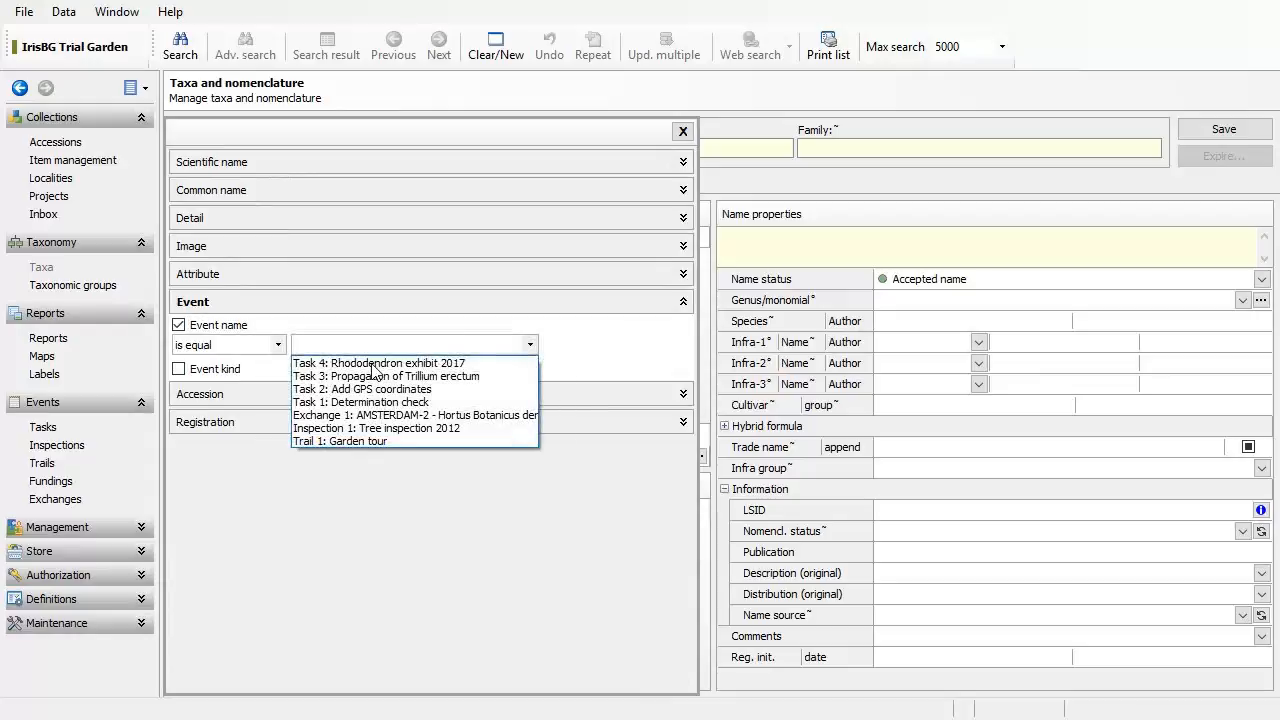
{"action": "left_click", "coordinate": [373, 364]}
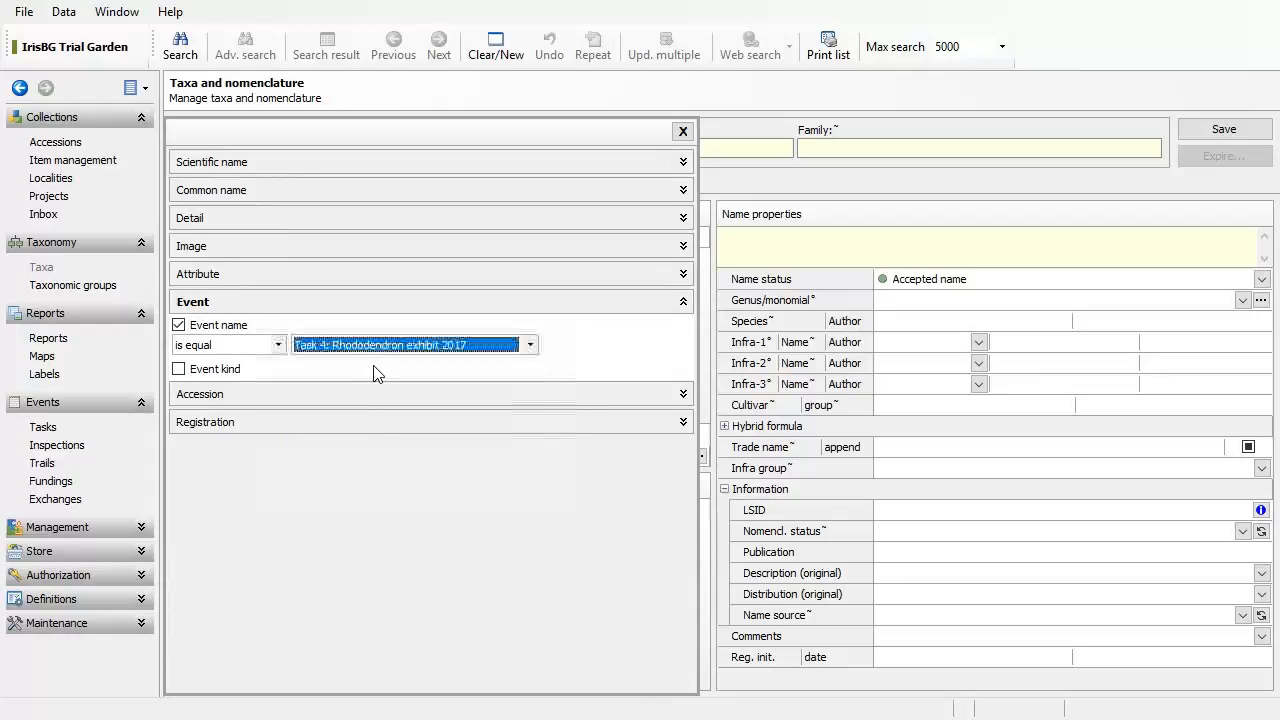
Step: Search for Task 4 taxa with empty common name, then drop that condition and search again
{"action": "left_click", "coordinate": [322, 190]}
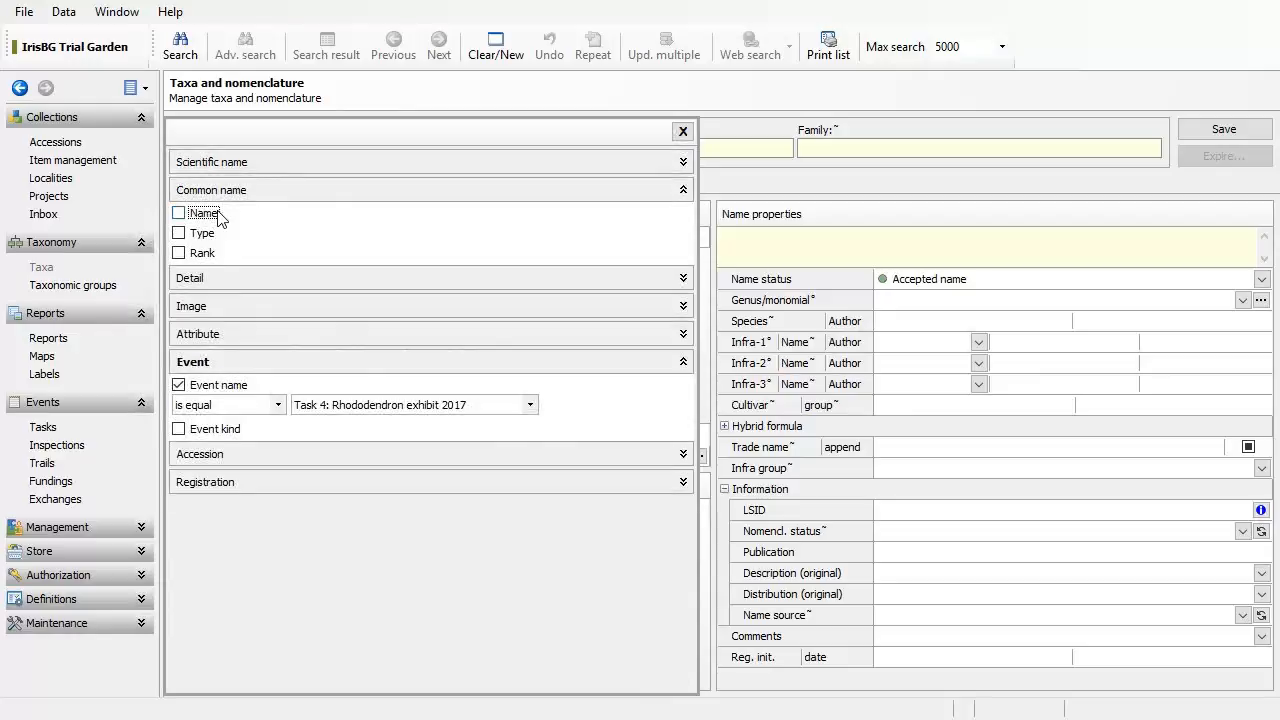
{"action": "left_click", "coordinate": [179, 213]}
{"action": "left_click", "coordinate": [277, 233]}
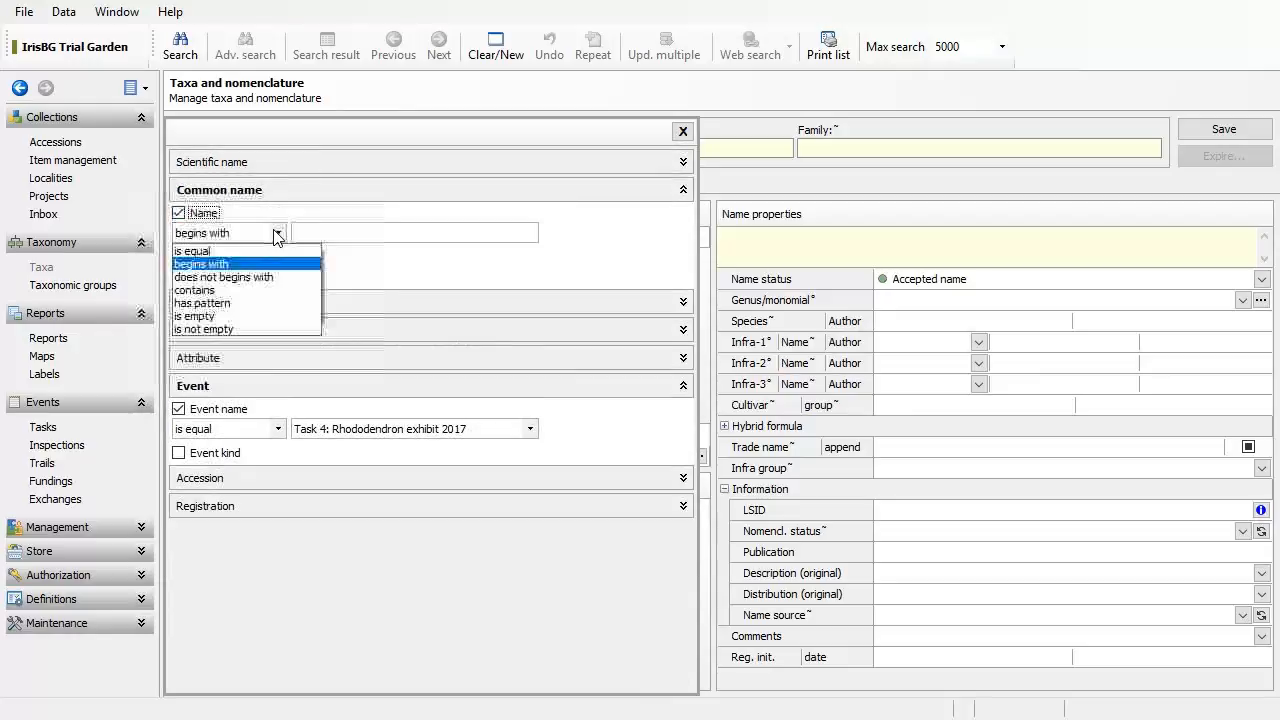
{"action": "left_click", "coordinate": [248, 316]}
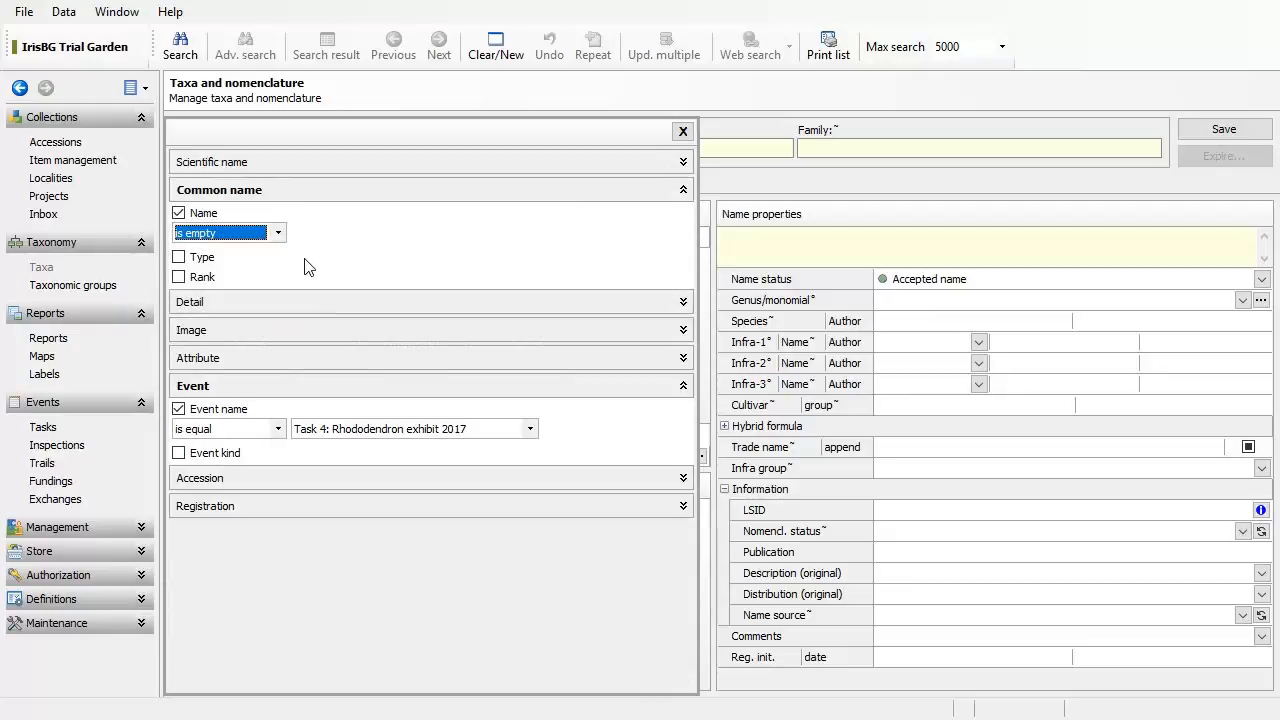
{"action": "left_click", "coordinate": [181, 48]}
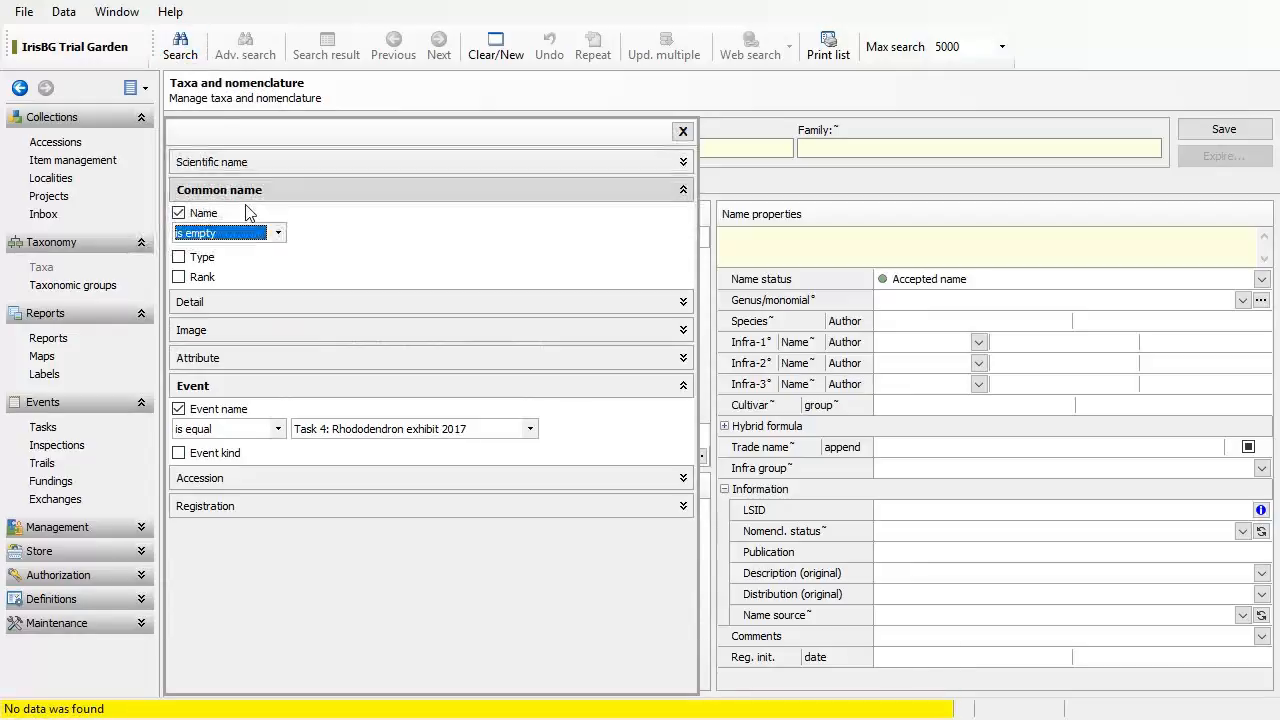
{"action": "left_click", "coordinate": [204, 213]}
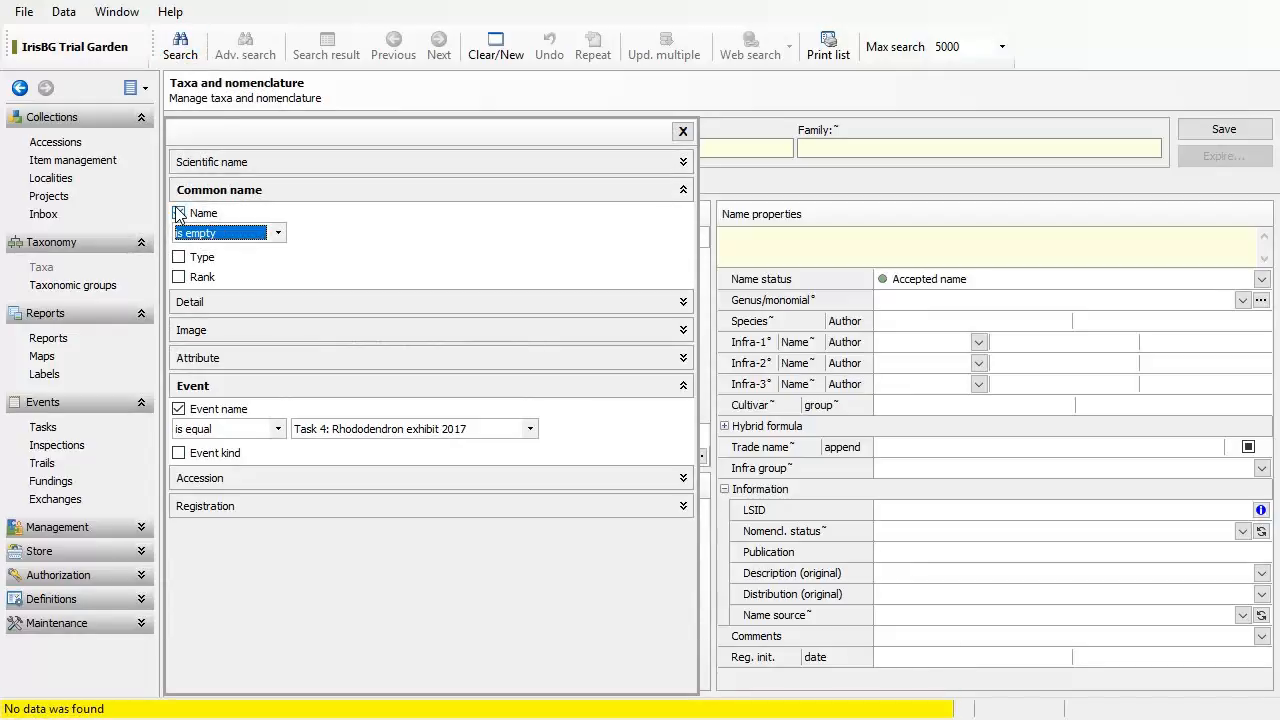
{"action": "left_click", "coordinate": [181, 52]}
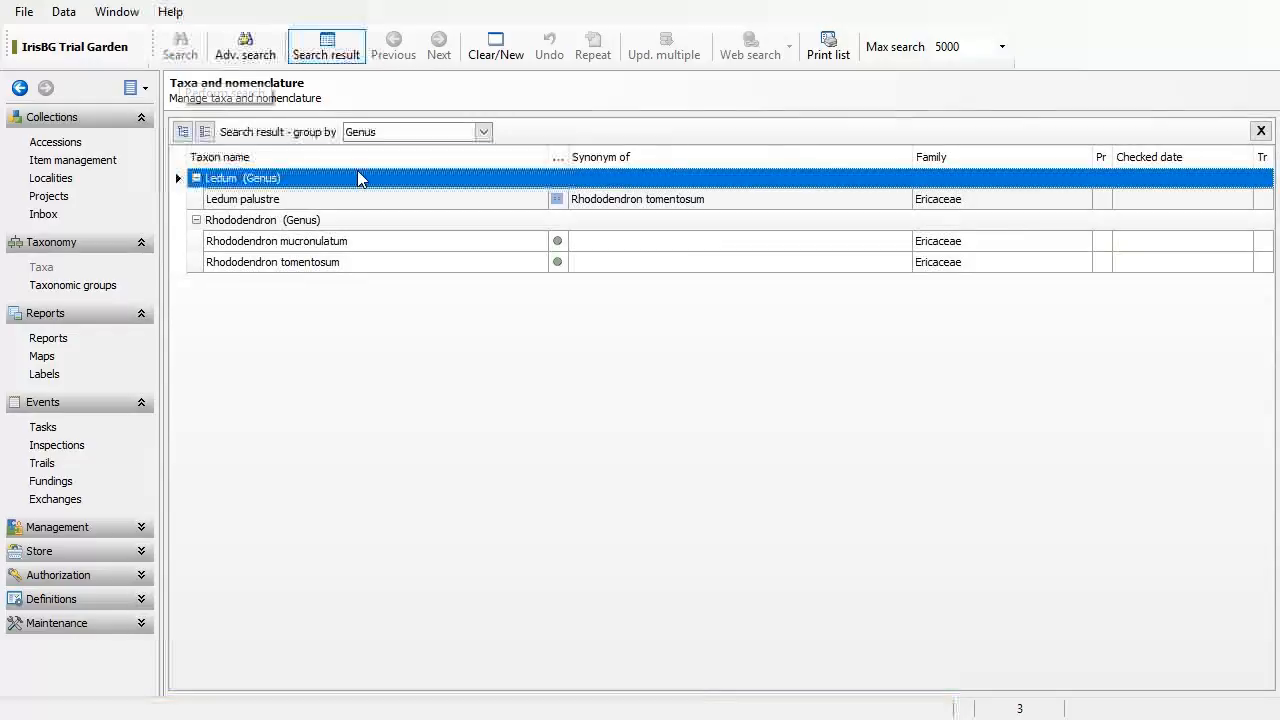
Step: Open Rhododendron tomentosum, inspect its Norwegian common name Finnmarkspors, and expand Definitions in the sidebar
{"action": "double_click", "coordinate": [379, 265]}
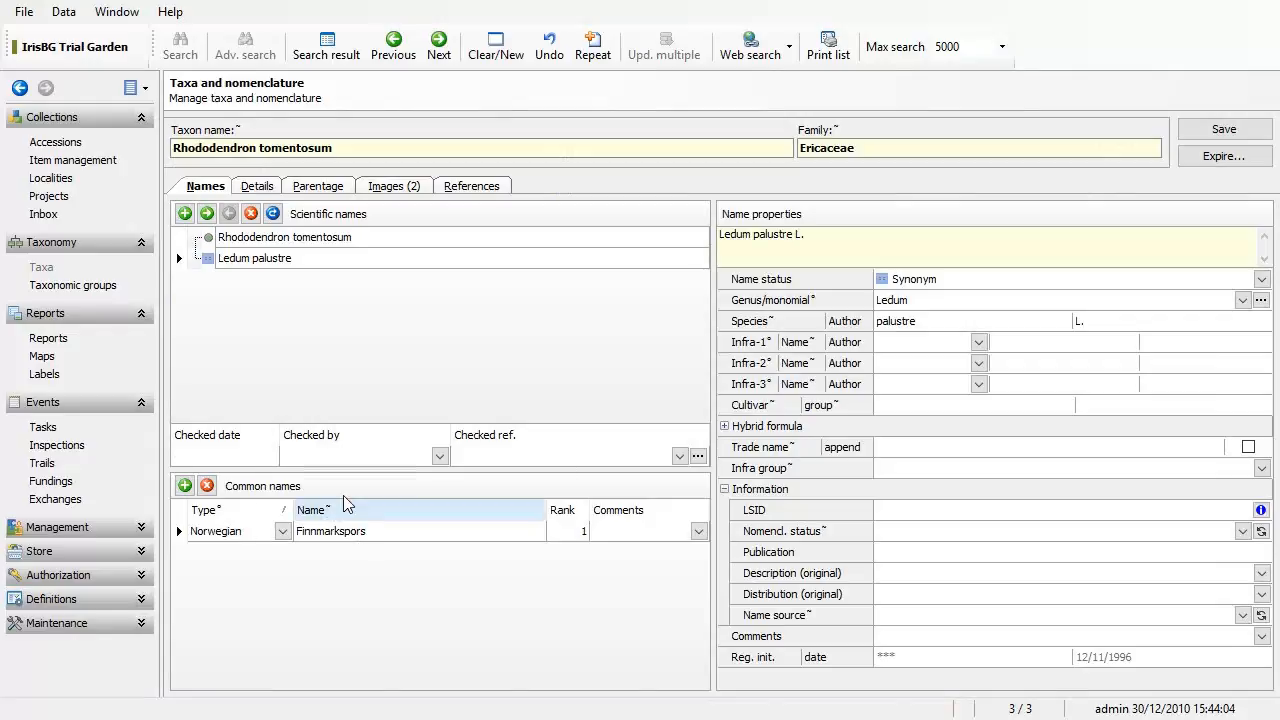
{"action": "left_click", "coordinate": [284, 532]}
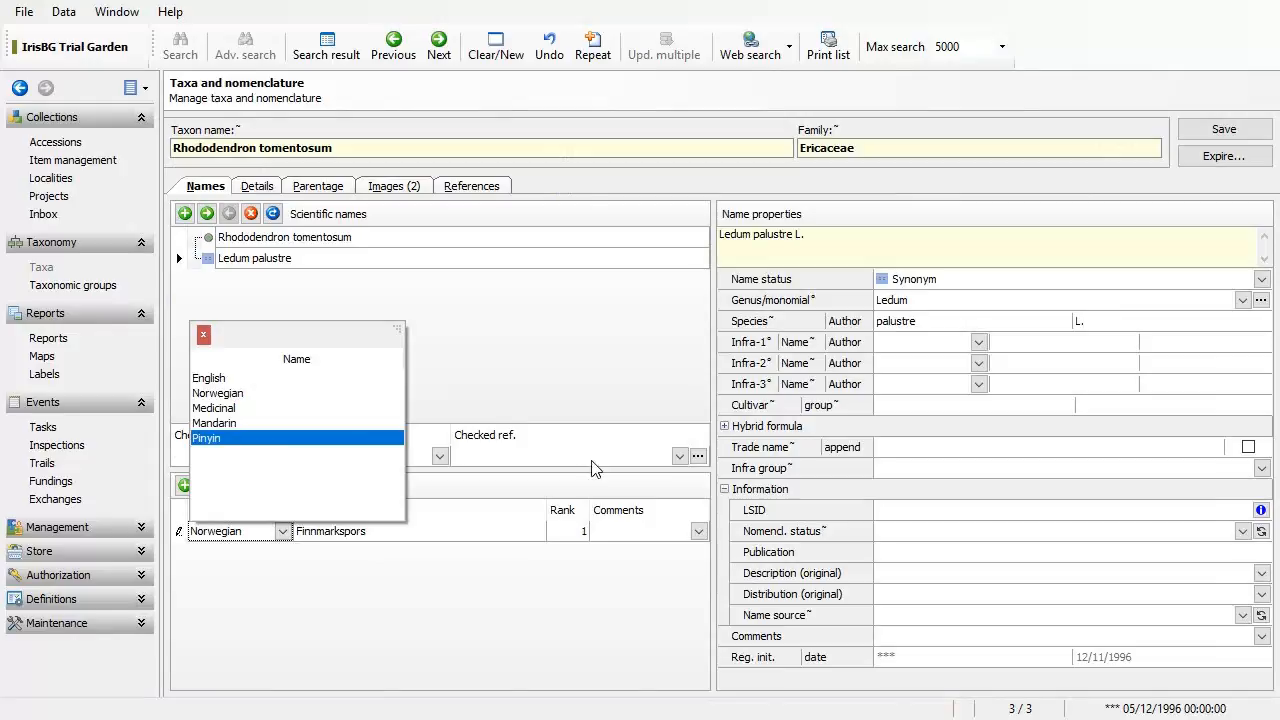
{"action": "left_click", "coordinate": [463, 537]}
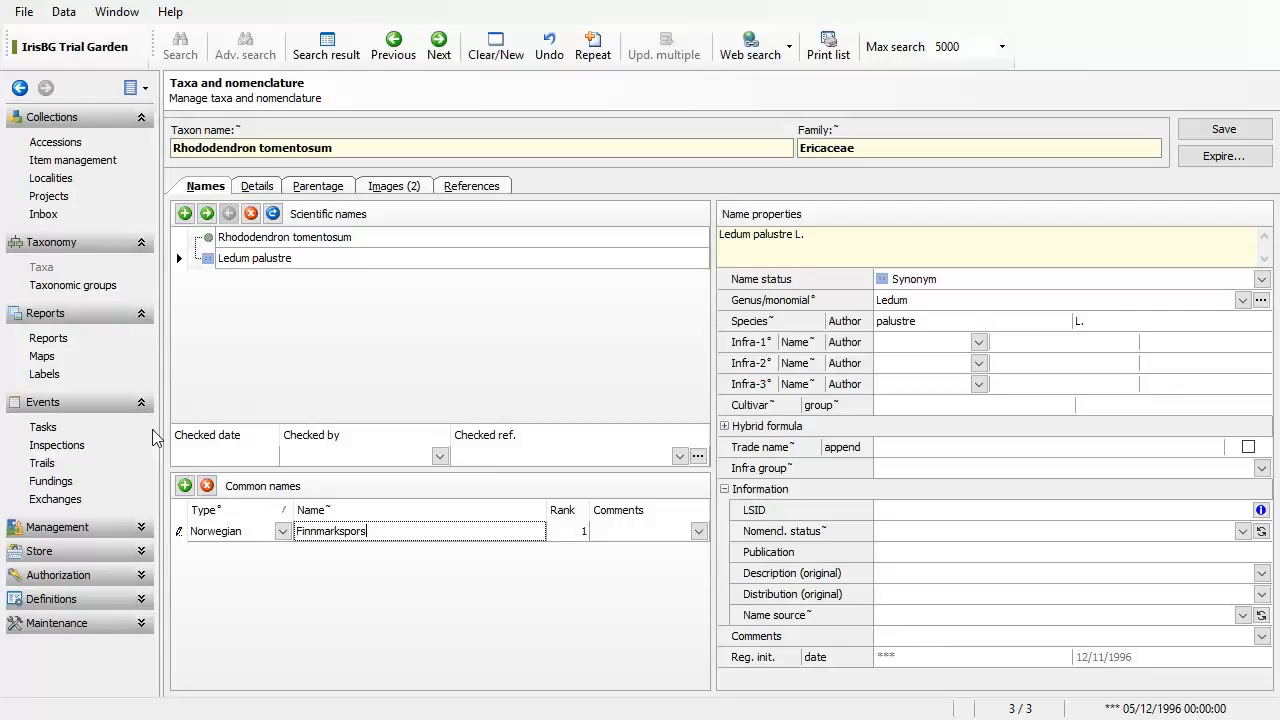
{"action": "left_click", "coordinate": [142, 402]}
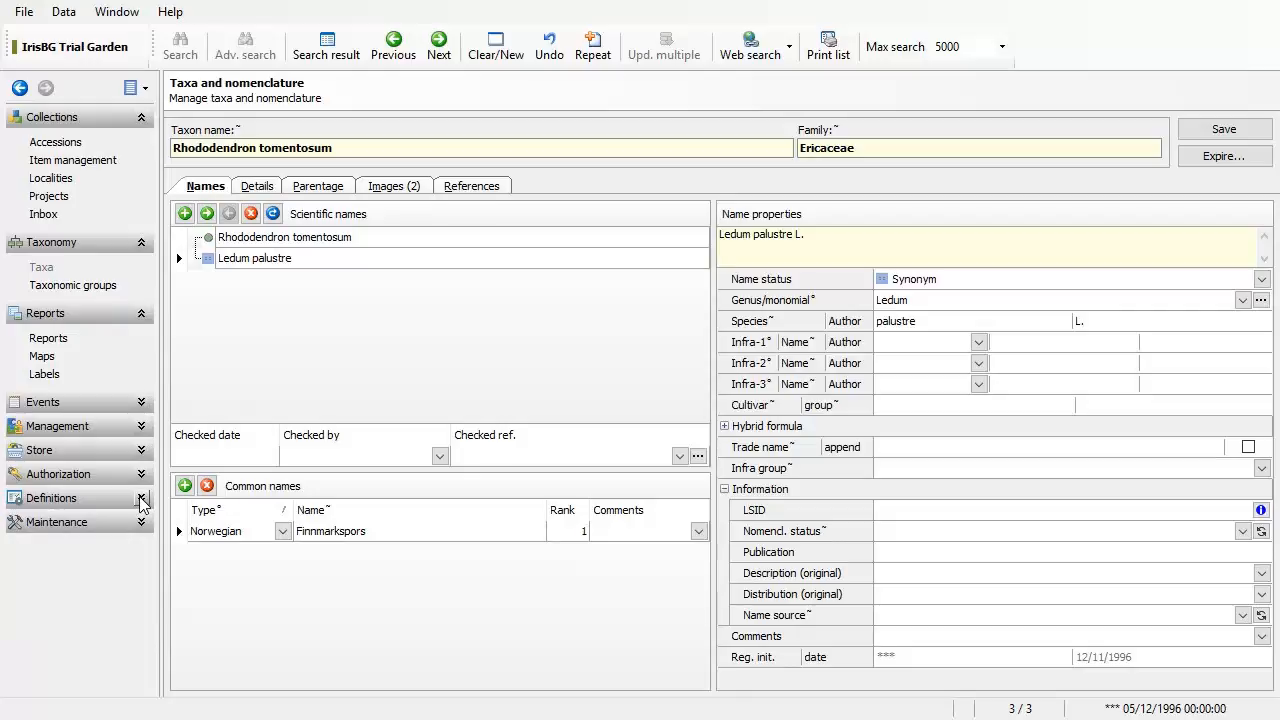
{"action": "left_click", "coordinate": [142, 498]}
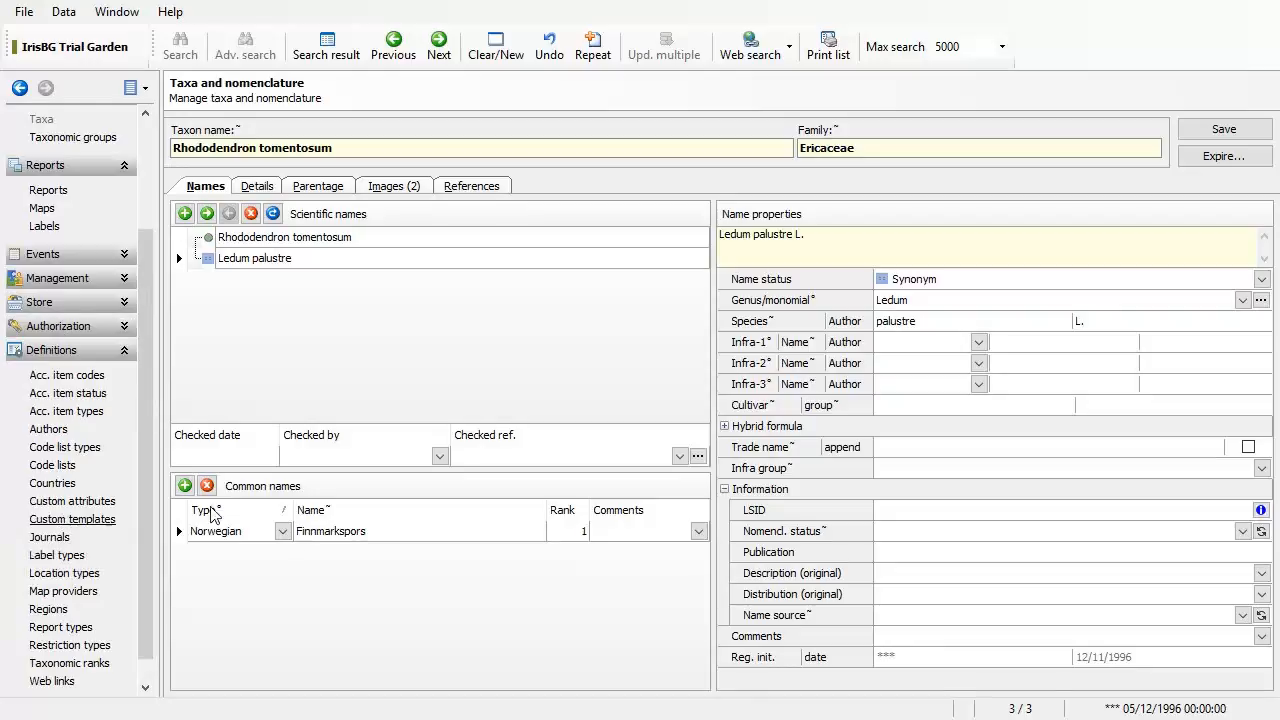
Step: In Code lists, add a Common name type with code 'in' named Indian
{"action": "left_click", "coordinate": [52, 466]}
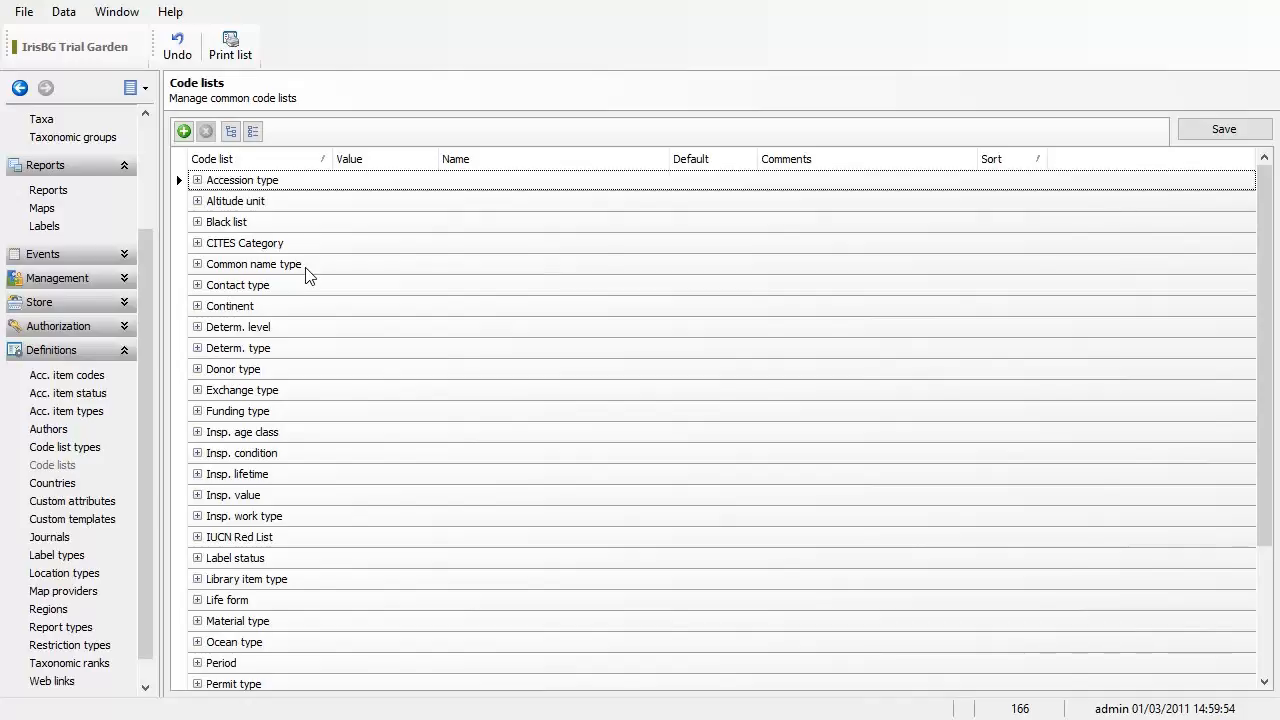
{"action": "left_click", "coordinate": [197, 264]}
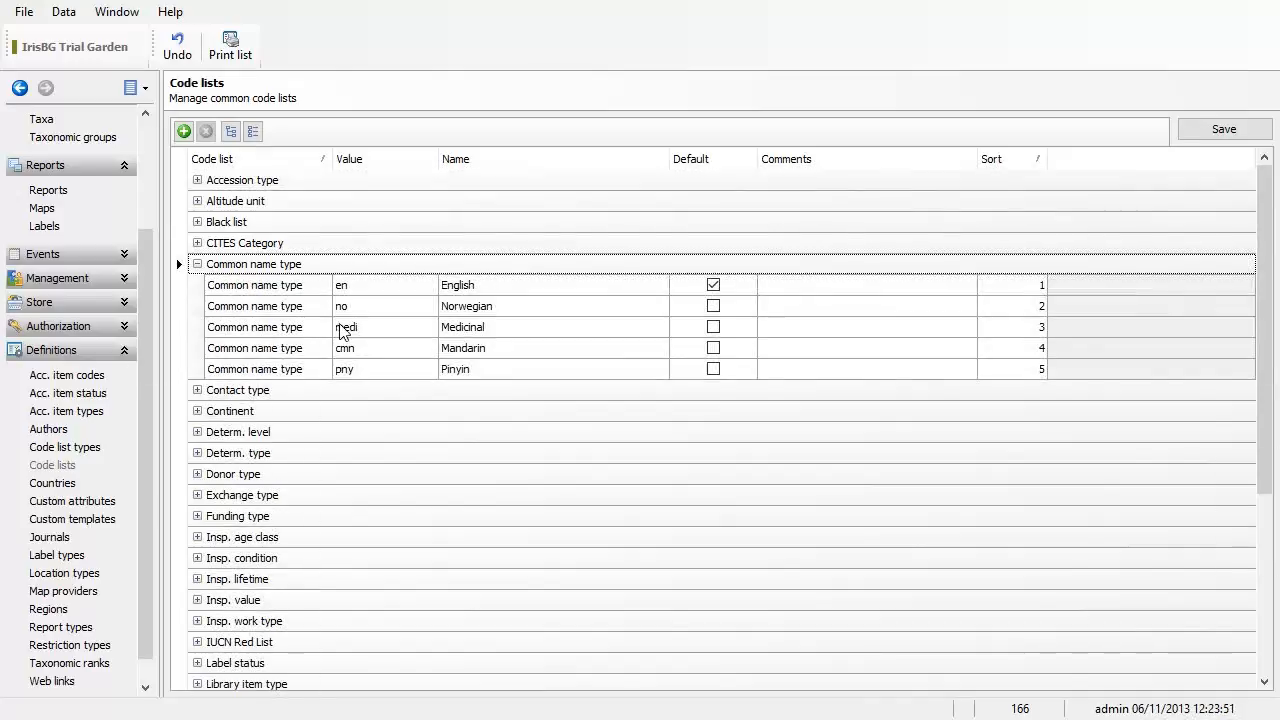
{"action": "left_click", "coordinate": [361, 368]}
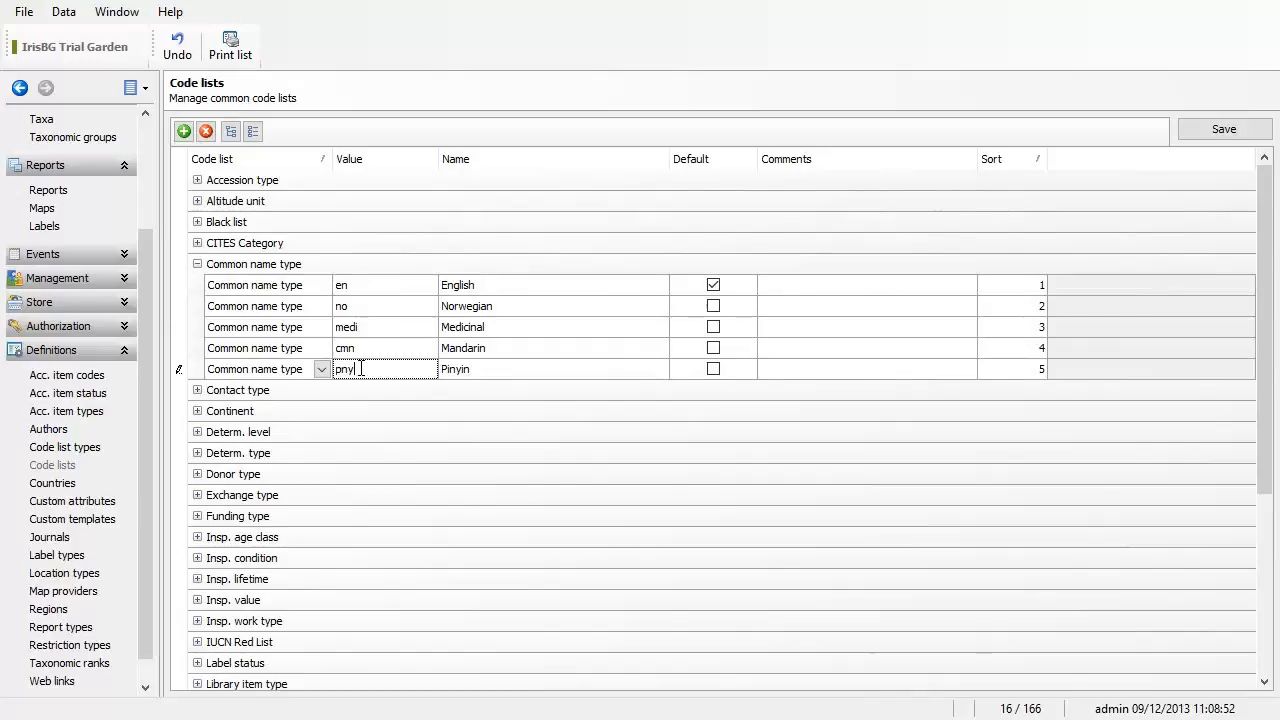
{"action": "left_click", "coordinate": [184, 132]}
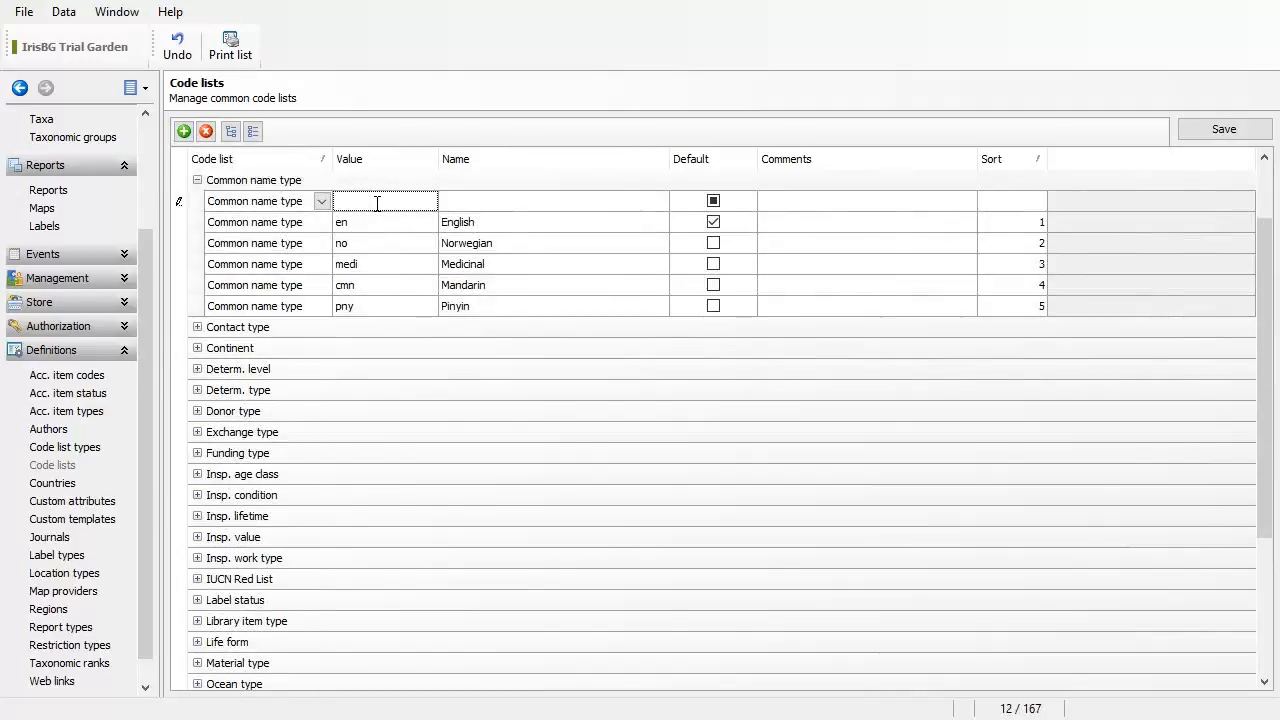
{"action": "type", "text": "in"}
{"action": "key", "text": "Tab"}
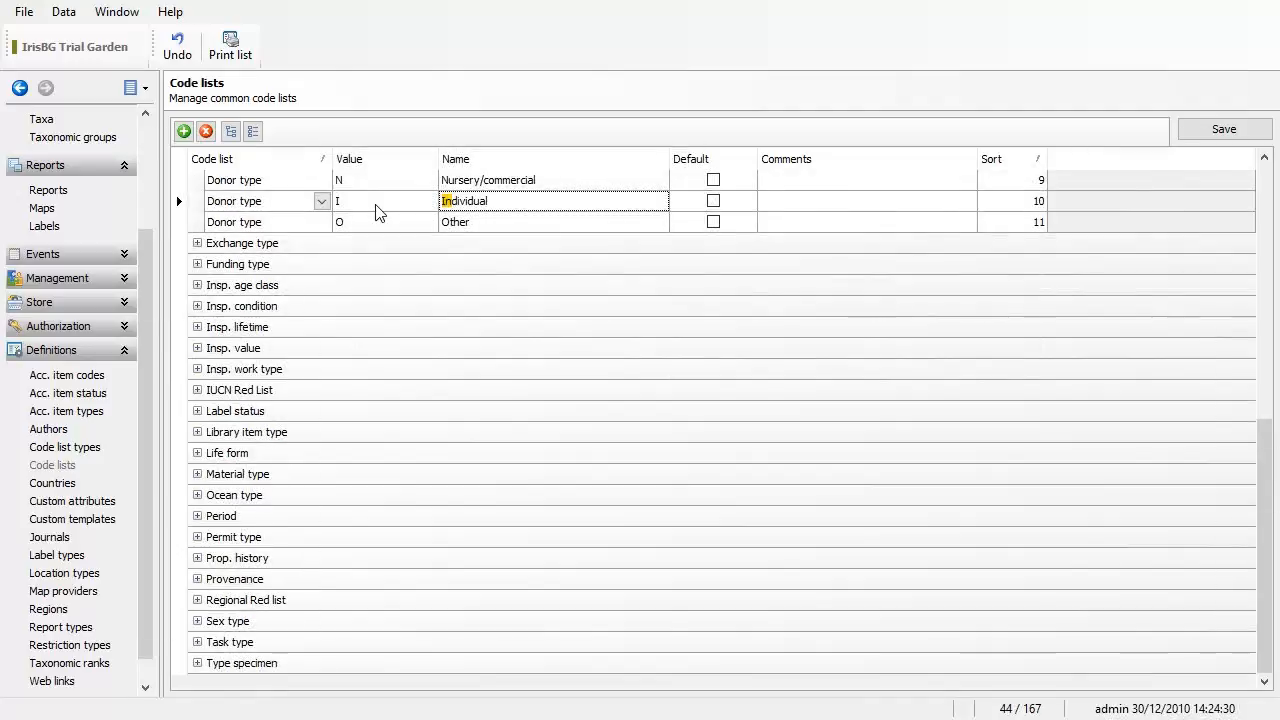
{"action": "scroll", "coordinate": [423, 260], "scroll_direction": "up", "scroll_amount": 6}
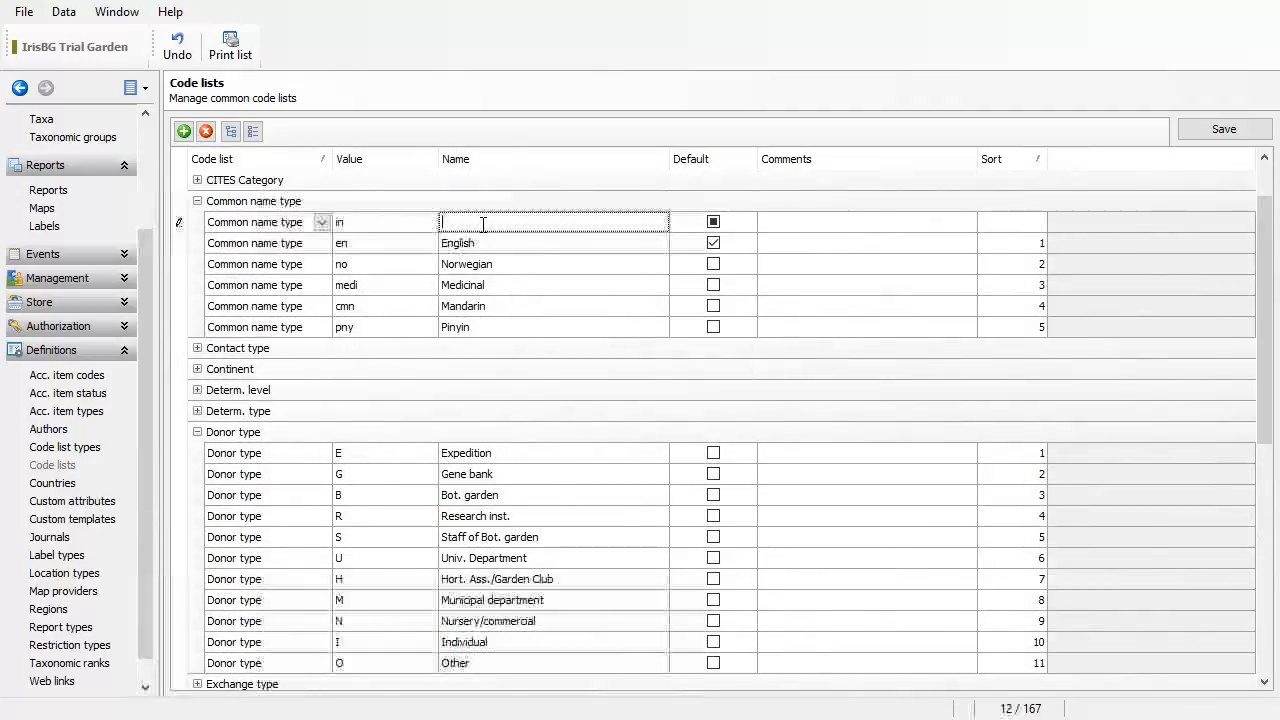
{"action": "type", "text": "Indian"}
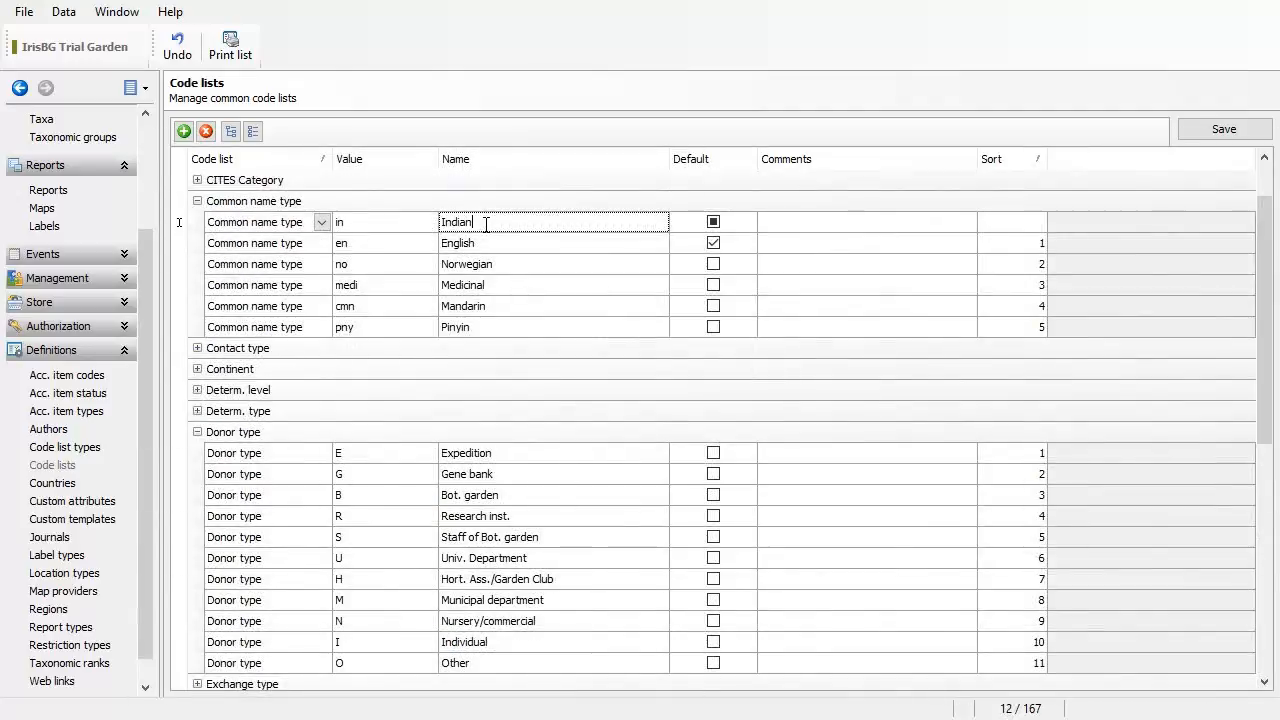
{"action": "left_click", "coordinate": [1222, 128]}
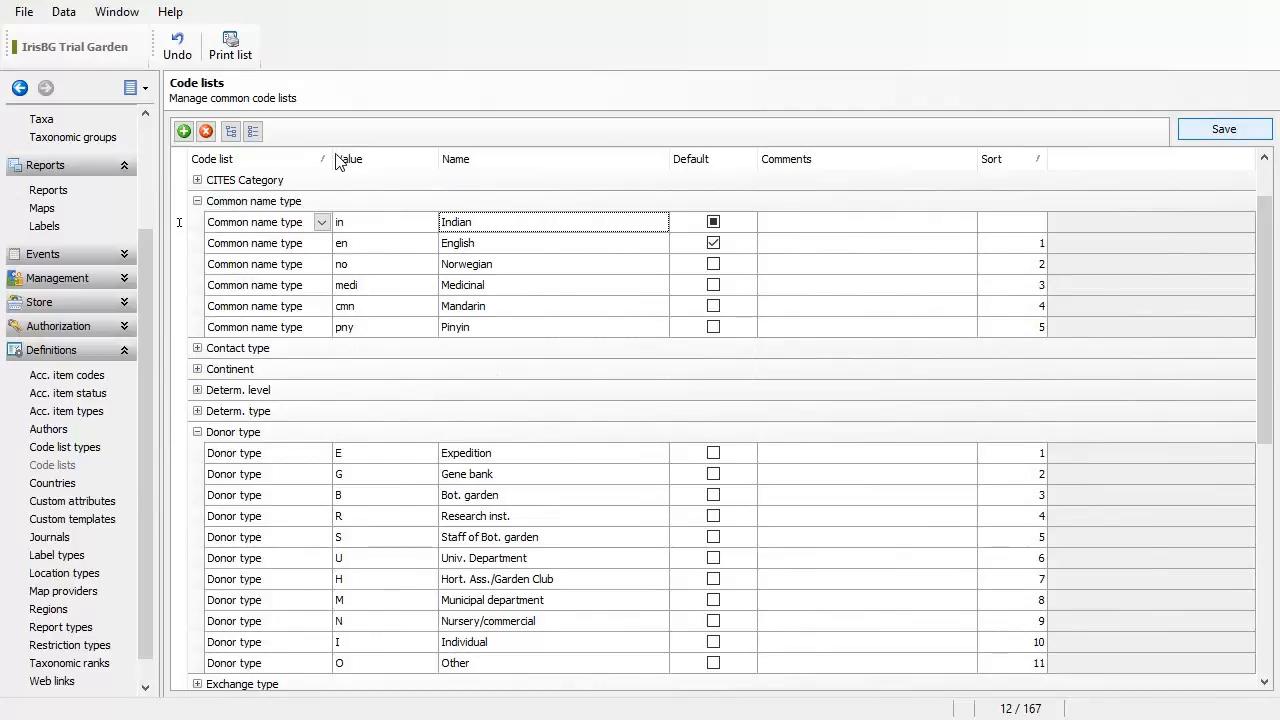
Step: Add the common name type code 'my' named Malaysian and save the code list
{"action": "left_click", "coordinate": [183, 131]}
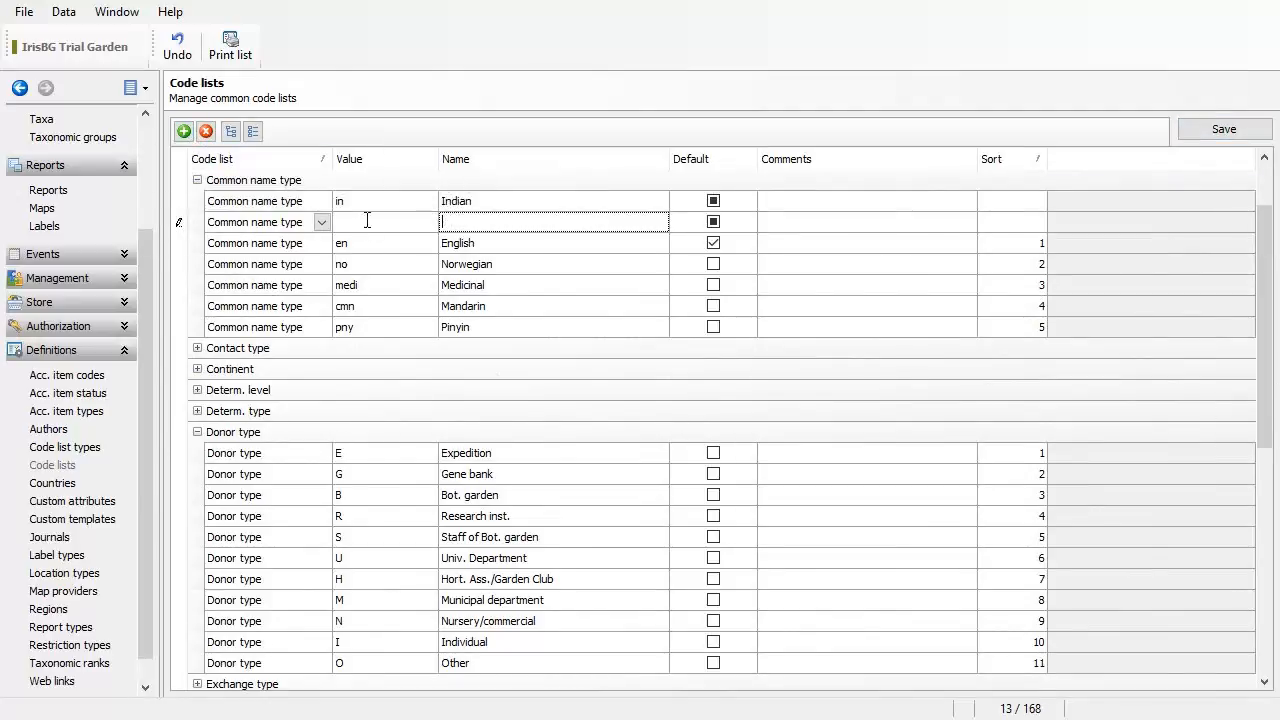
{"action": "left_click", "coordinate": [367, 221]}
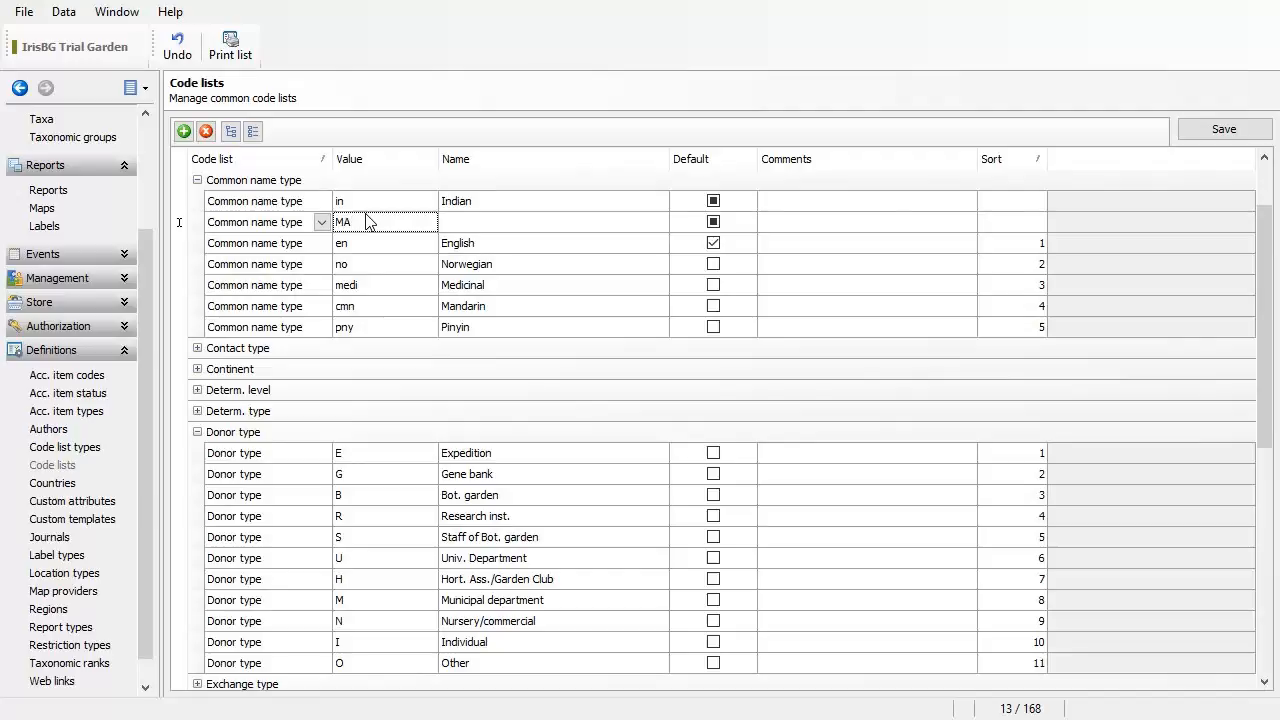
{"action": "type", "text": "my"}
{"action": "key", "text": "Tab"}
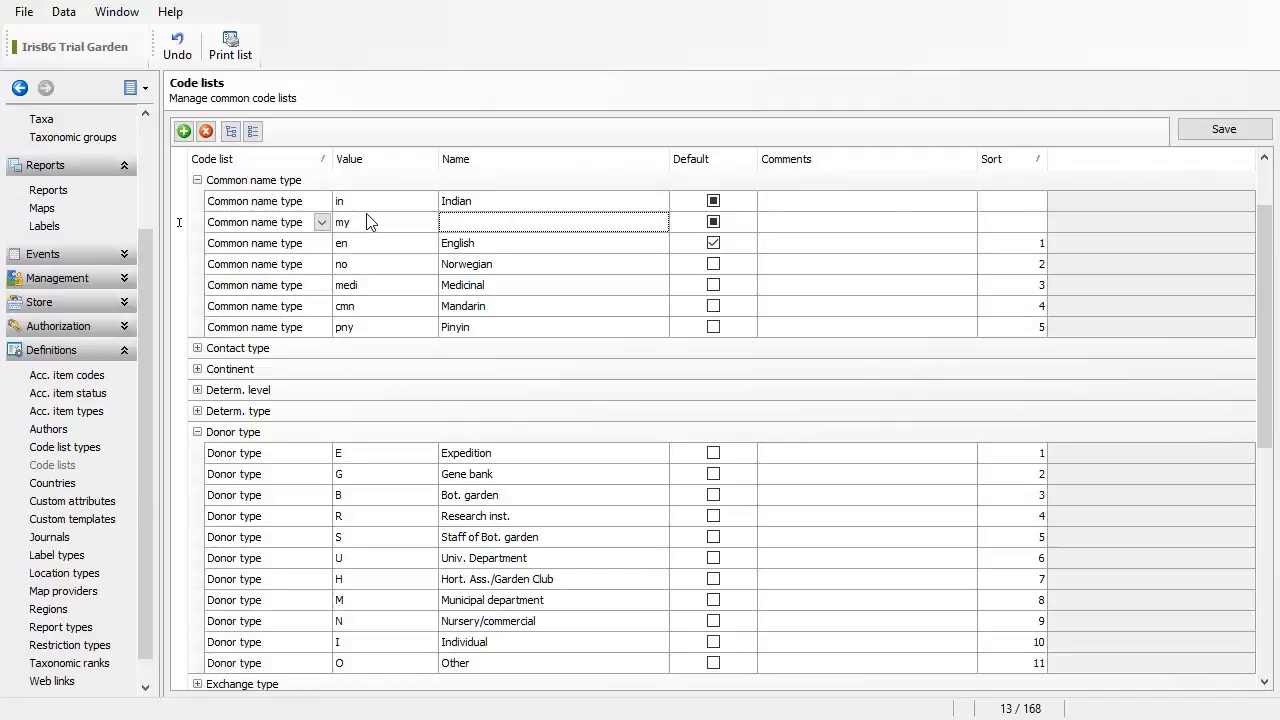
{"action": "type", "text": "Malaysian"}
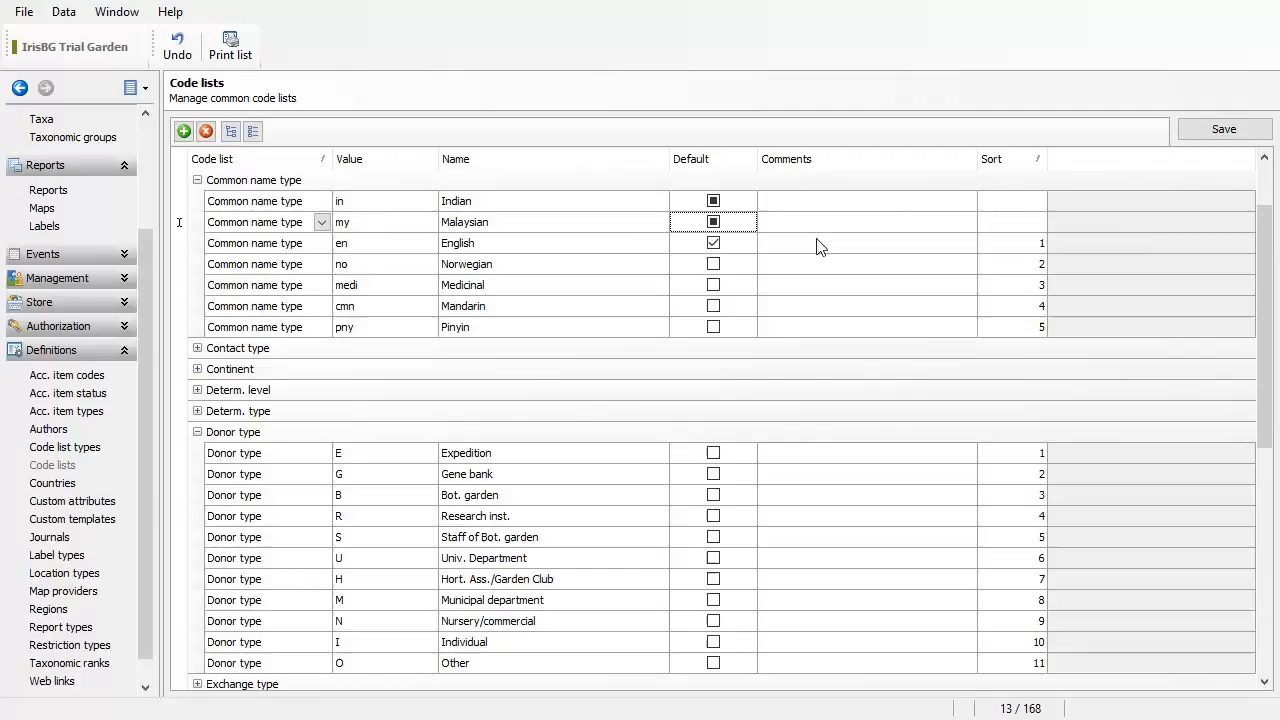
{"action": "left_click", "coordinate": [1212, 132]}
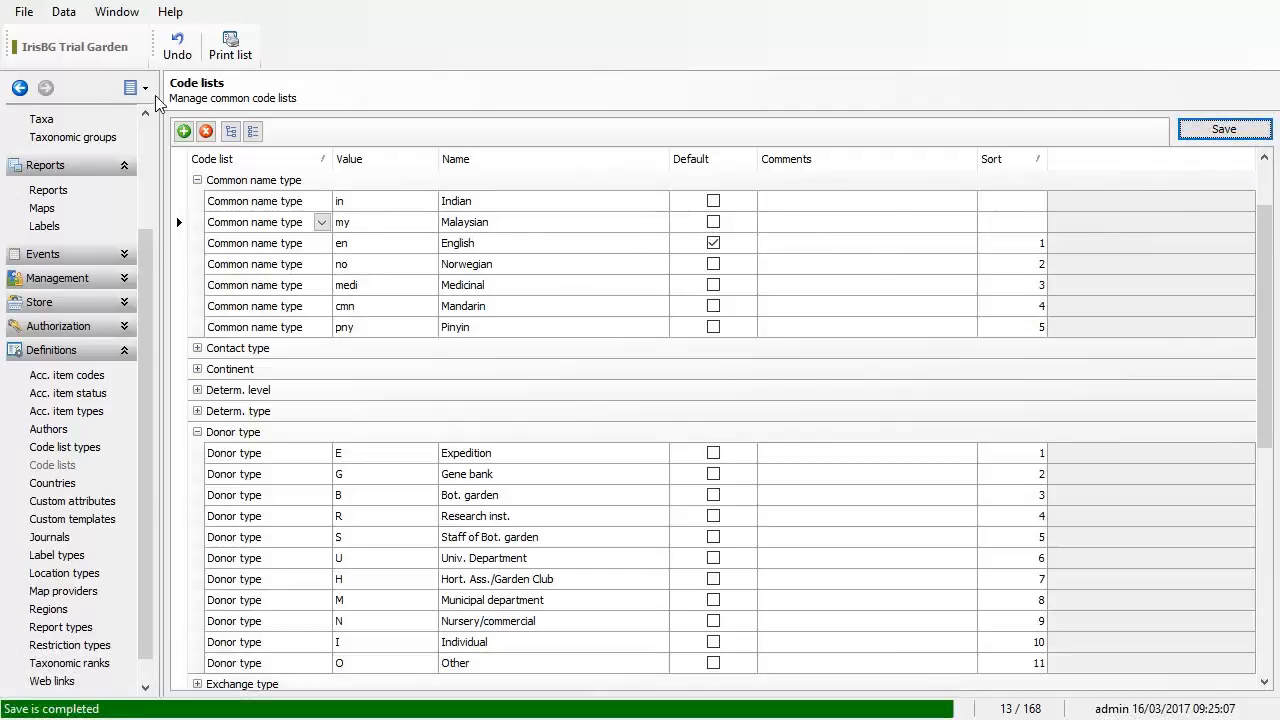
Step: Back on Rhododendron tomentosum, start a new common name row of type Indian and open Web search
{"action": "left_click", "coordinate": [26, 97]}
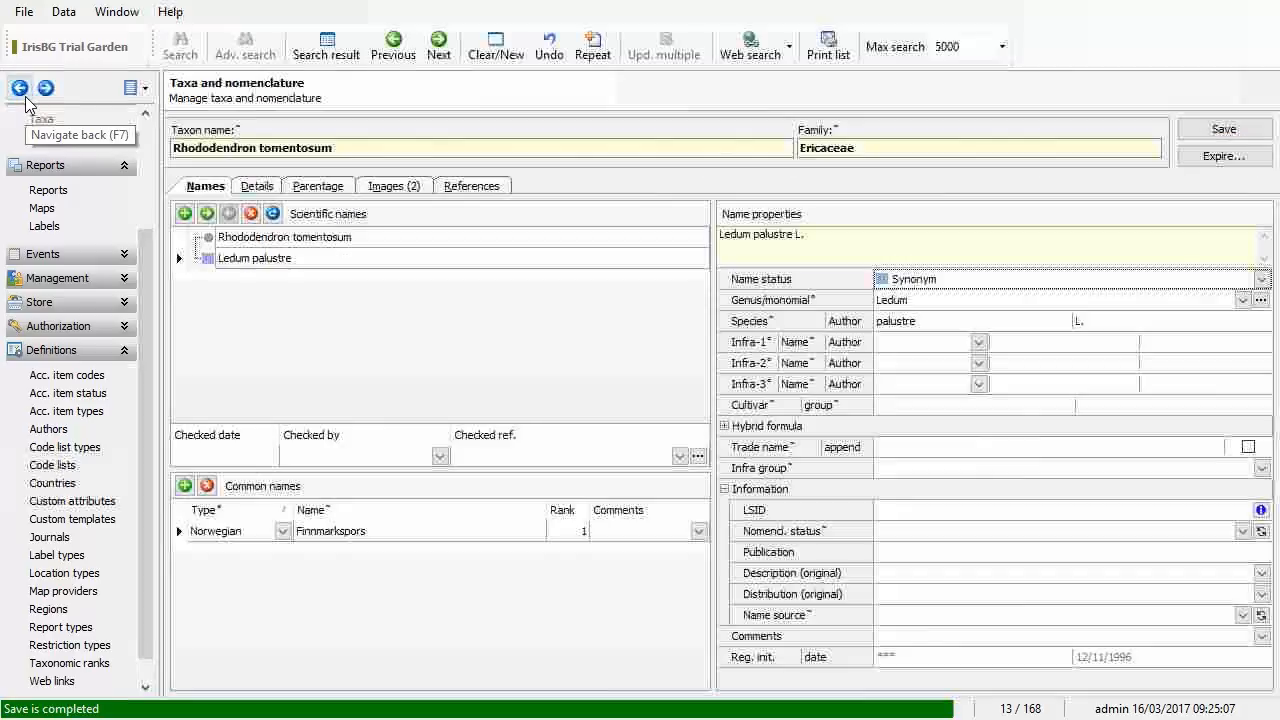
{"action": "left_click", "coordinate": [184, 485]}
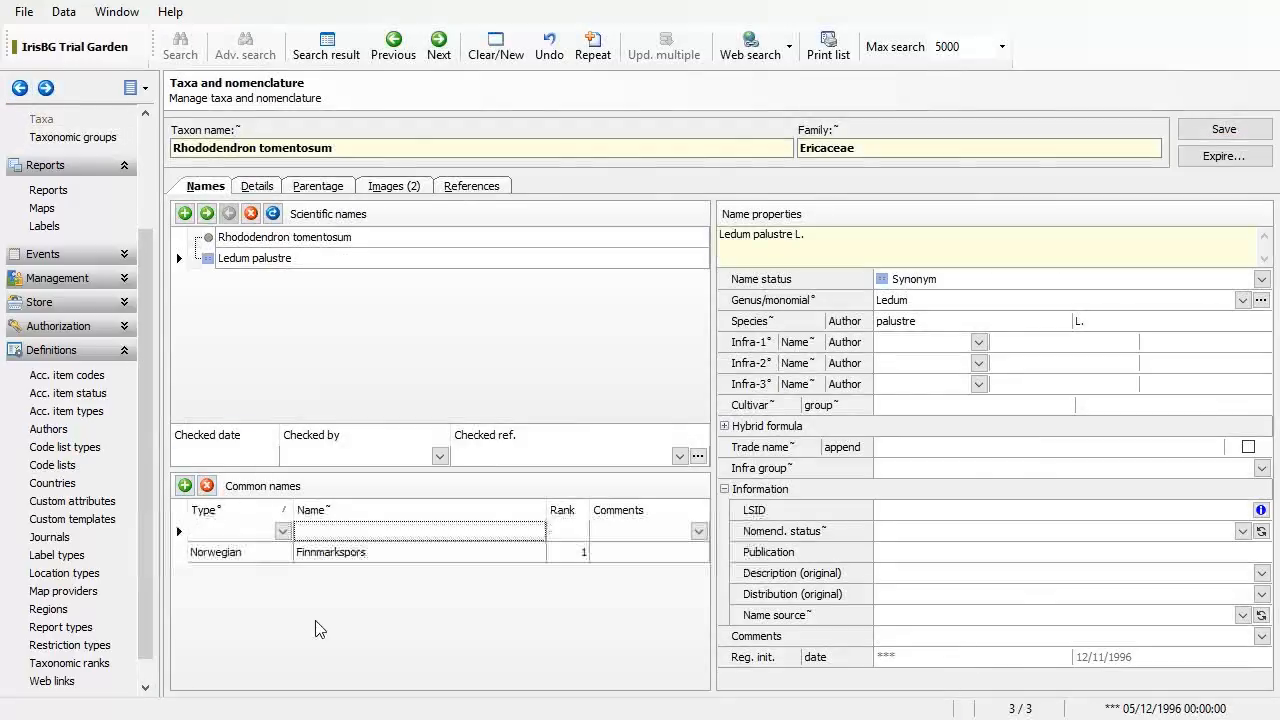
{"action": "left_click", "coordinate": [283, 531]}
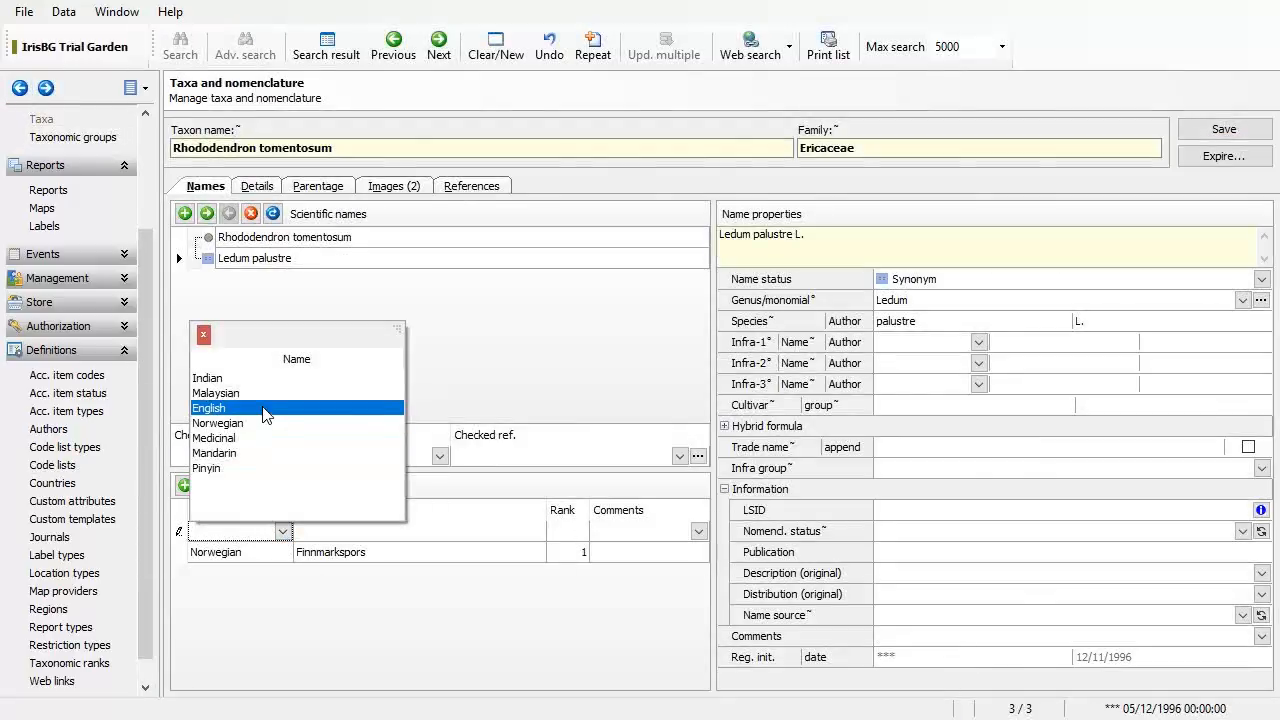
{"action": "left_click", "coordinate": [282, 379]}
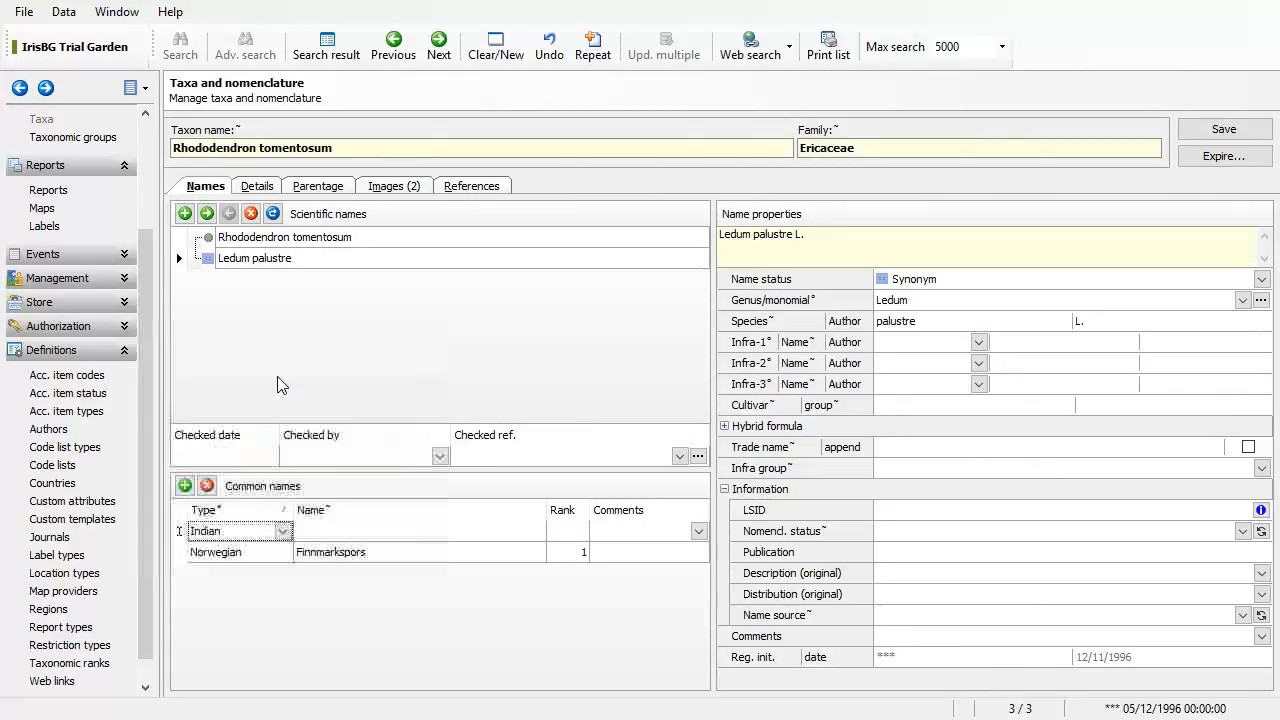
{"action": "left_click", "coordinate": [386, 530]}
{"action": "left_click", "coordinate": [771, 61]}
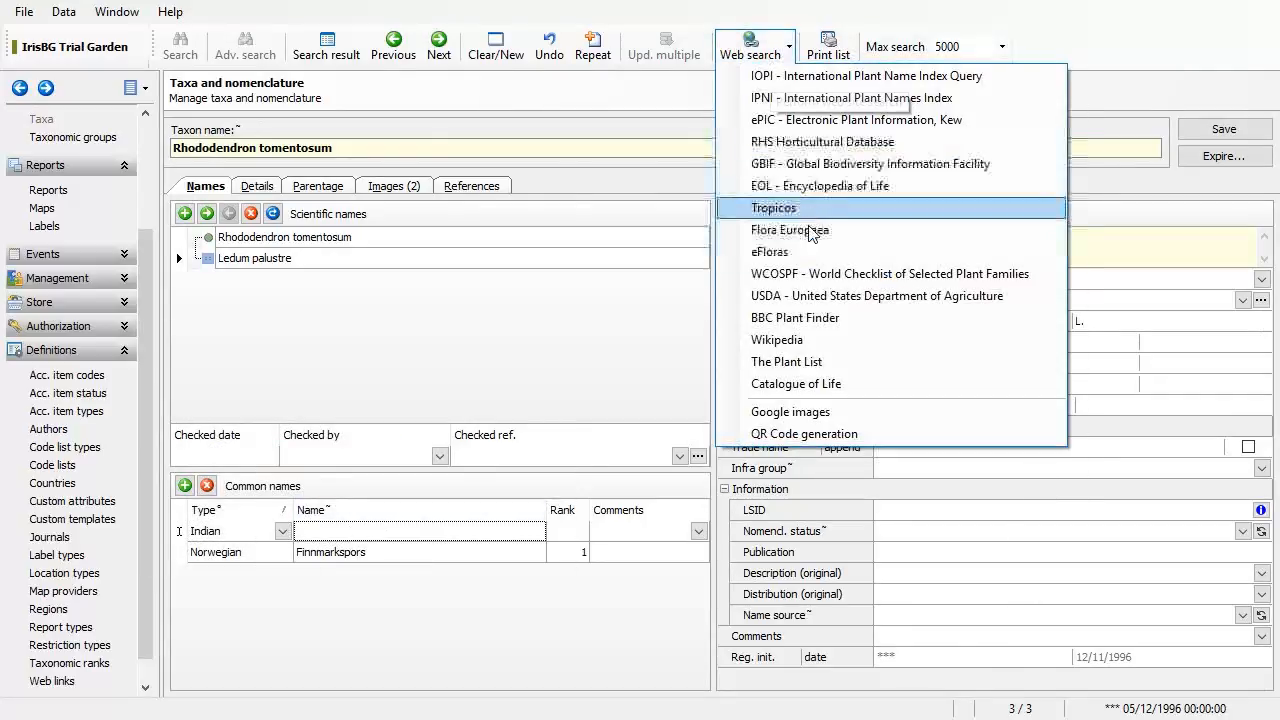
Step: Look up Rhododendron tomentosum on Wikipedia and copy the name 'marsh Labrador tea'
{"action": "left_click", "coordinate": [810, 343]}
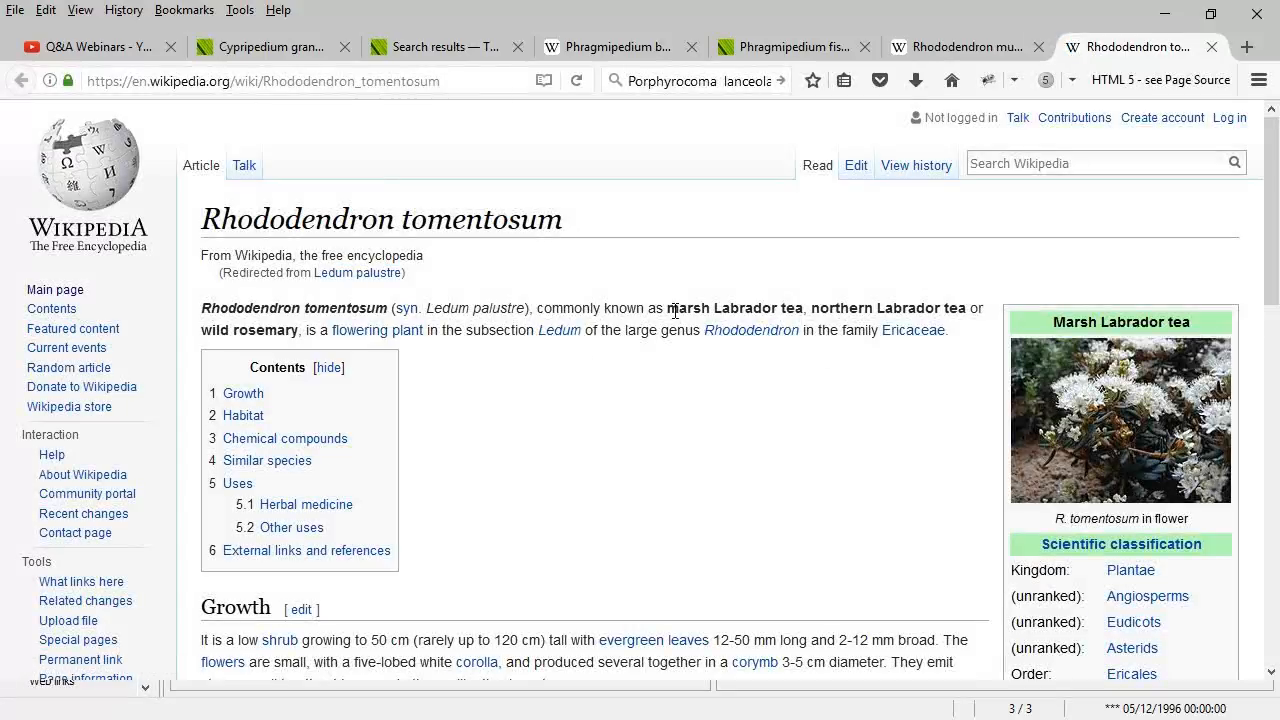
{"action": "left_click_drag", "start_coordinate": [668, 310], "coordinate": [804, 309]}
{"action": "key", "text": "ctrl+c"}
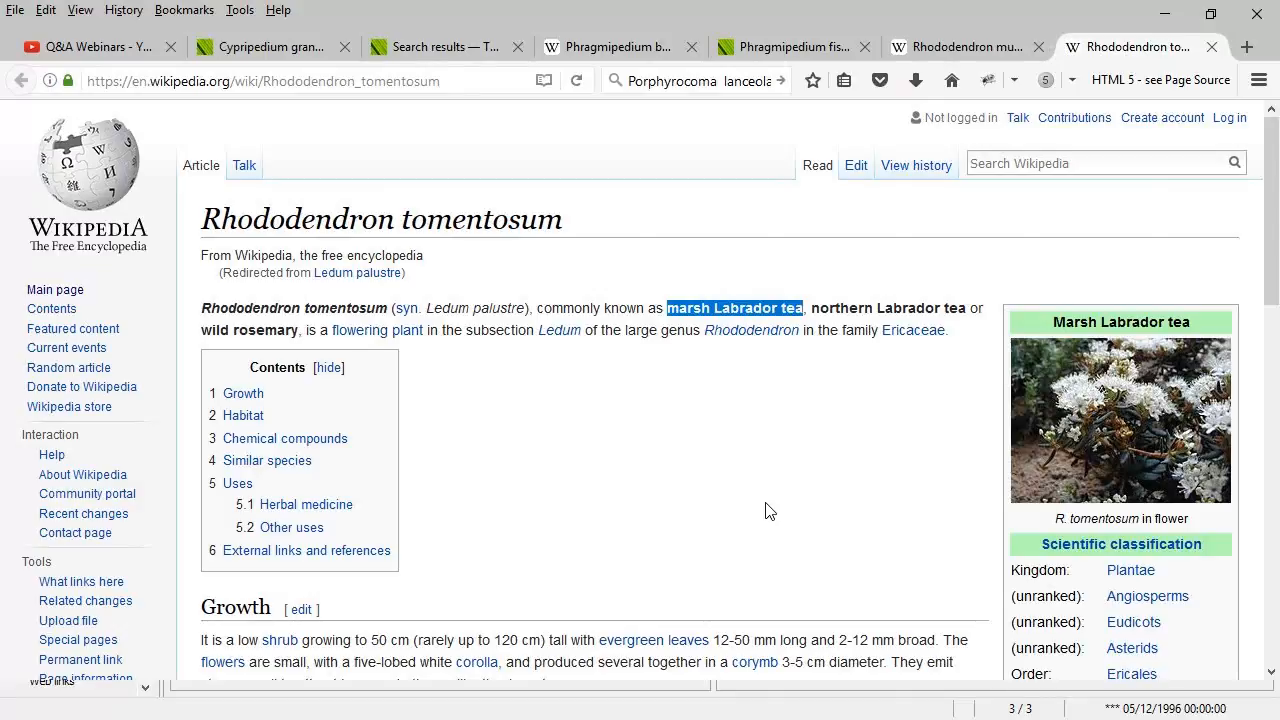
{"action": "key", "text": "alt+Tab"}
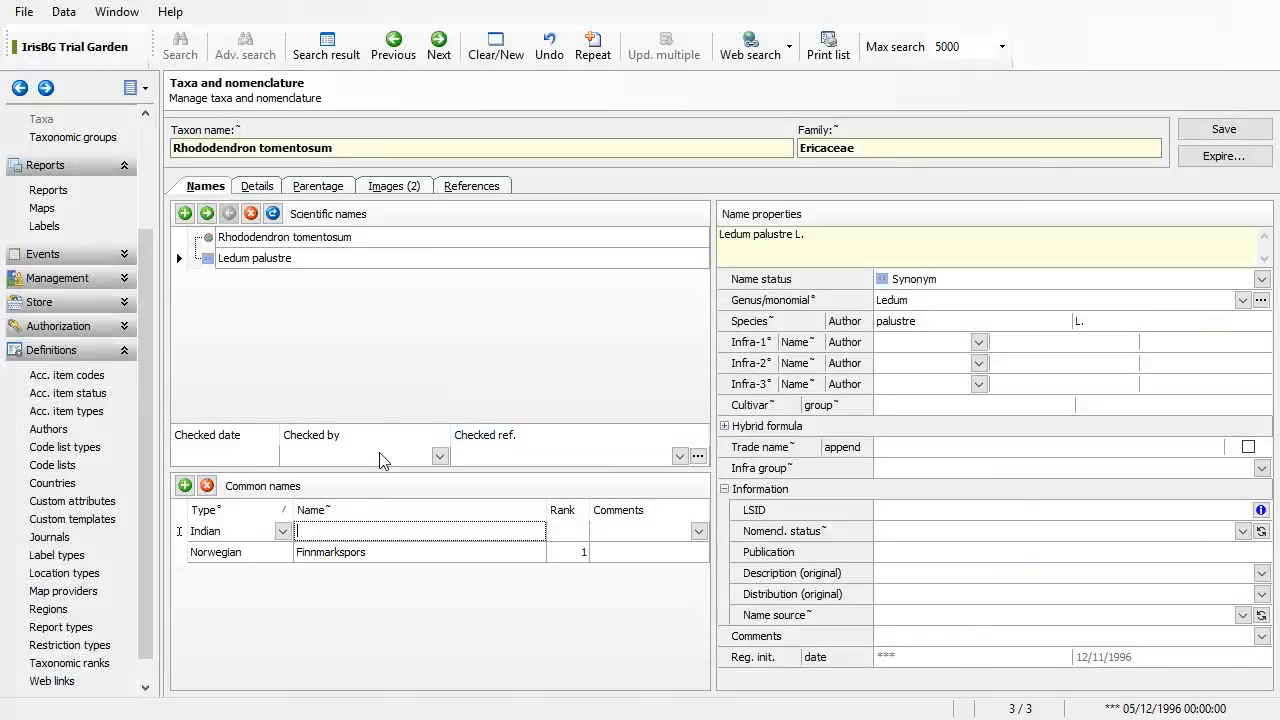
Step: Change the row's type to English, name it 'Marsh labrador tea', and save the record
{"action": "left_click", "coordinate": [283, 531]}
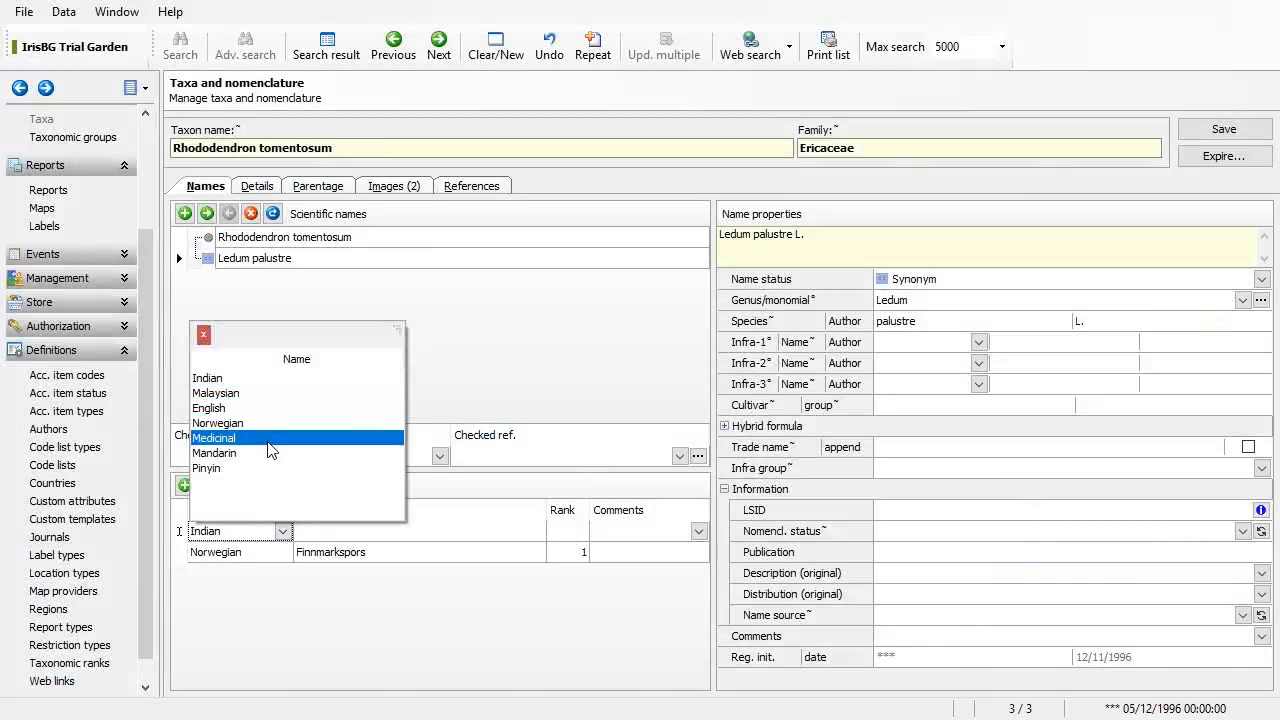
{"action": "left_click", "coordinate": [258, 412]}
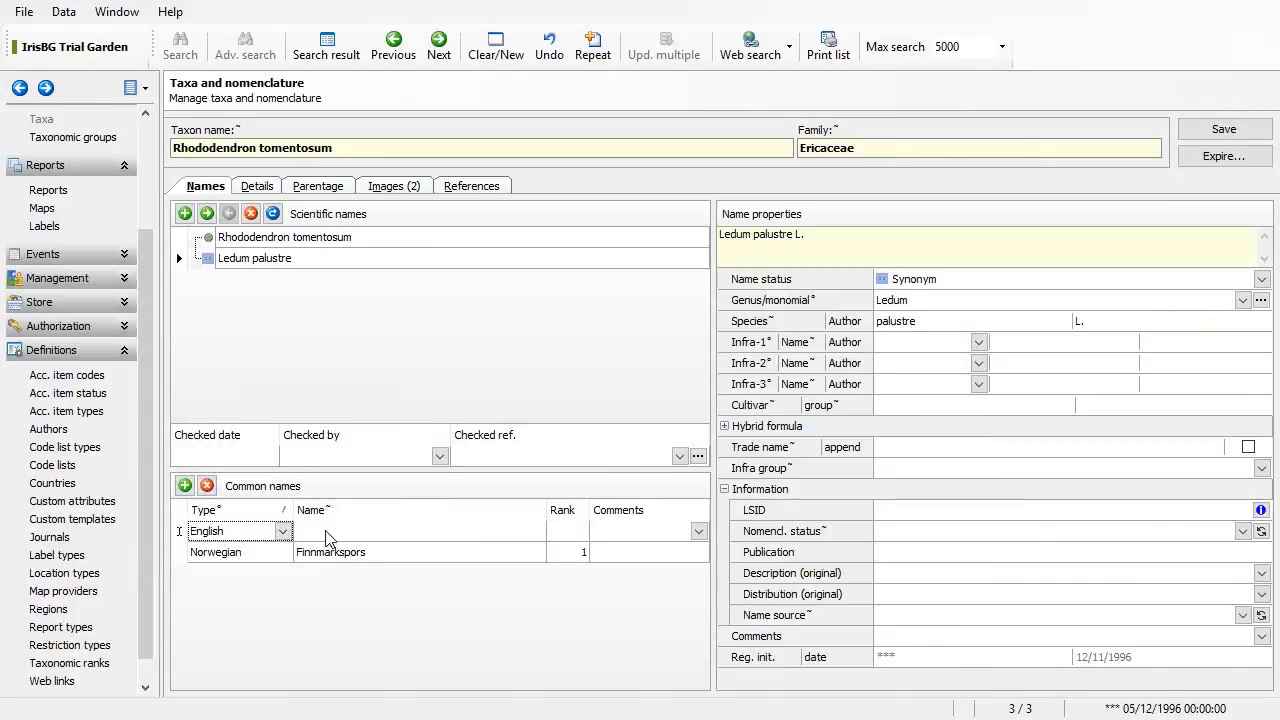
{"action": "left_click", "coordinate": [325, 535]}
{"action": "key", "text": "ctrl+v"}
{"action": "type", "text": "M"}
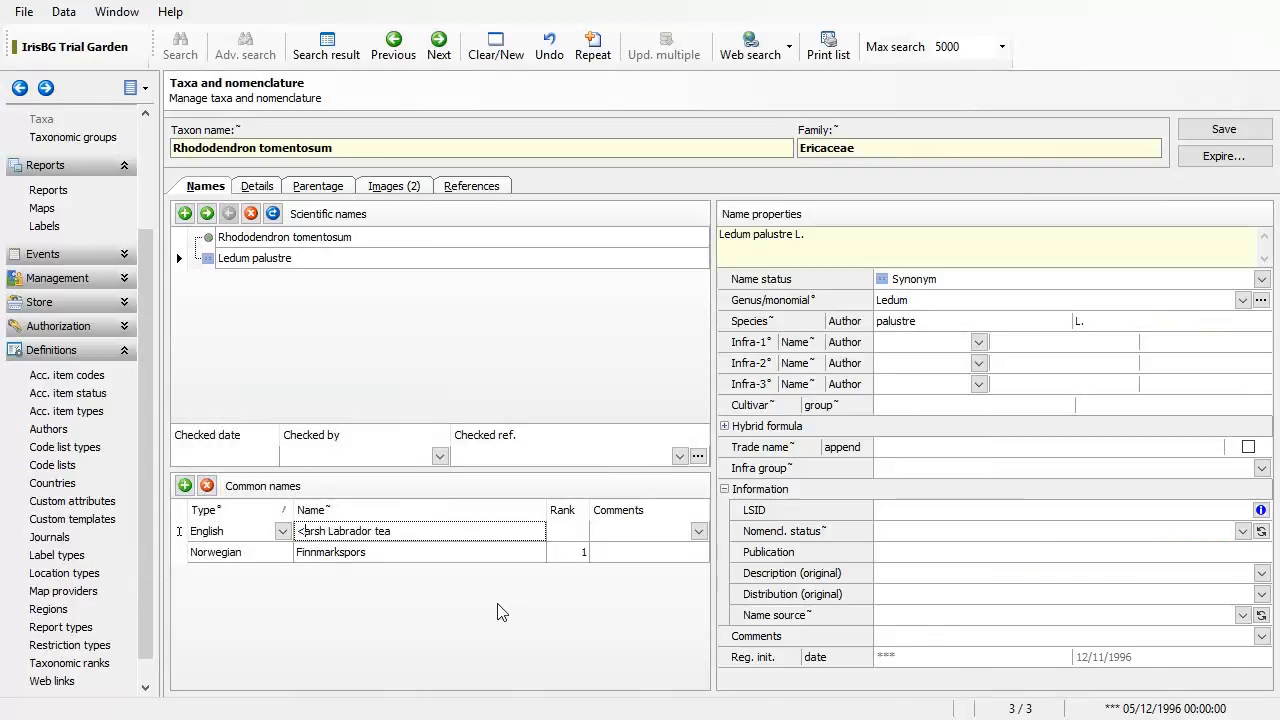
{"action": "key", "text": "BackSpace"}
{"action": "type", "text": "M"}
{"action": "type", "text": "l"}
{"action": "key", "text": "Tab"}
{"action": "key", "text": "Tab"}
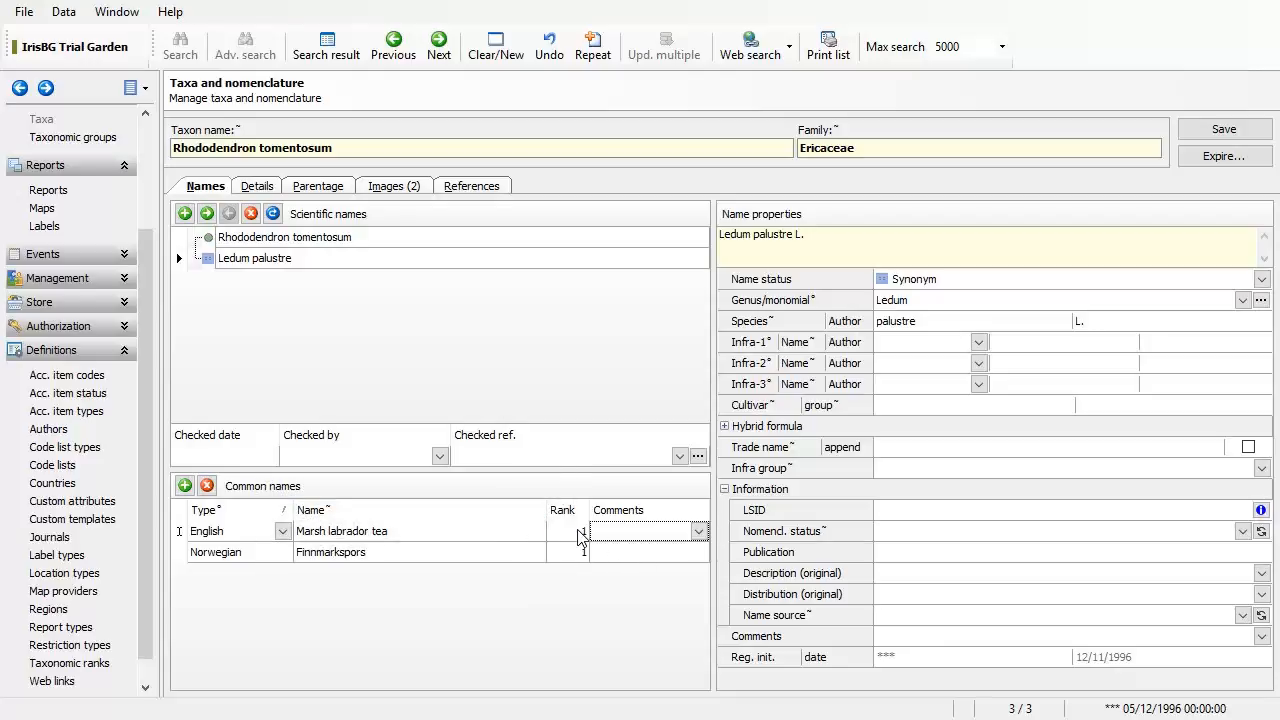
{"action": "left_click", "coordinate": [1222, 134]}
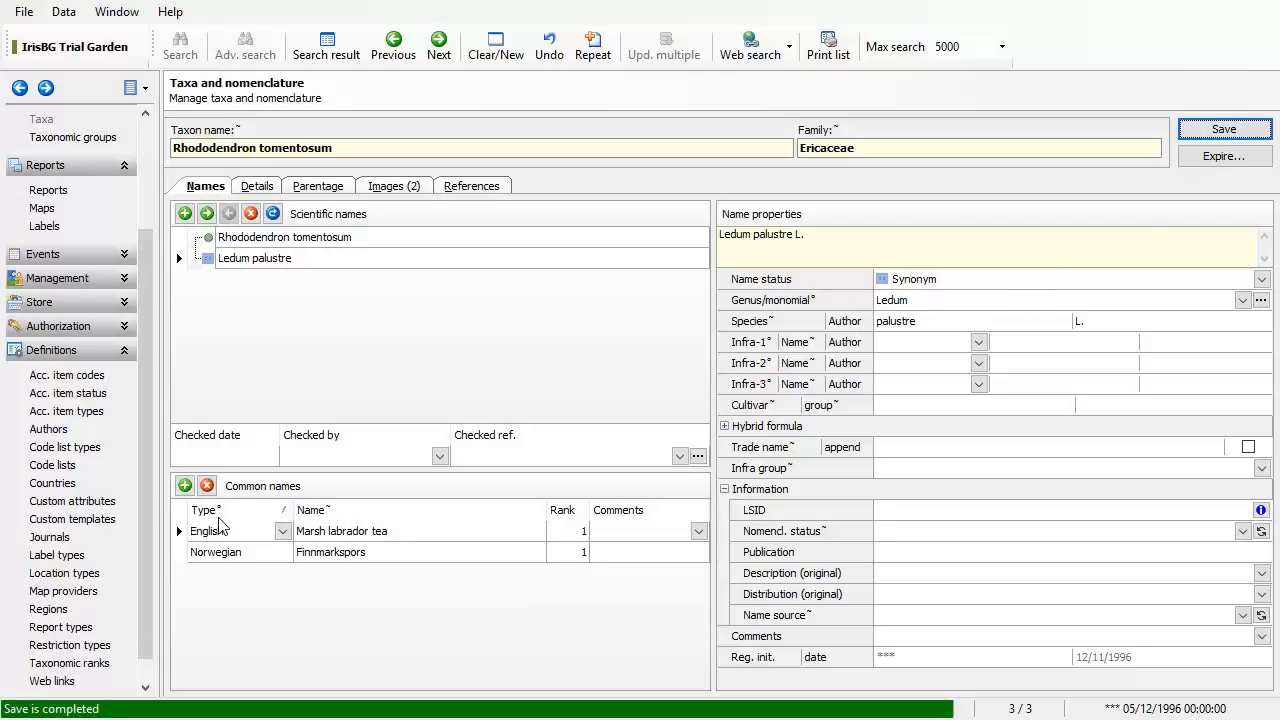
{"action": "left_click_drag", "start_coordinate": [300, 512], "coordinate": [337, 405]}
Step: Return to the code list definitions and expand the Common name type list
{"action": "left_click", "coordinate": [52, 466]}
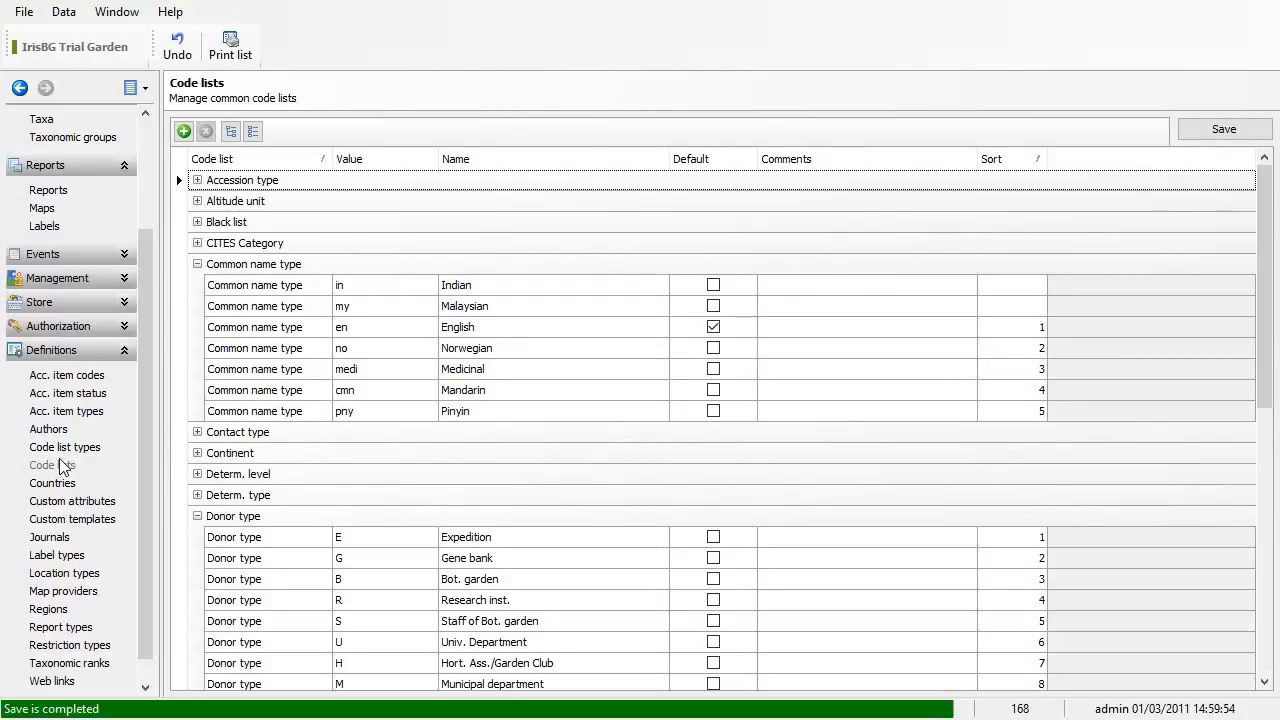
{"action": "left_click", "coordinate": [198, 265]}
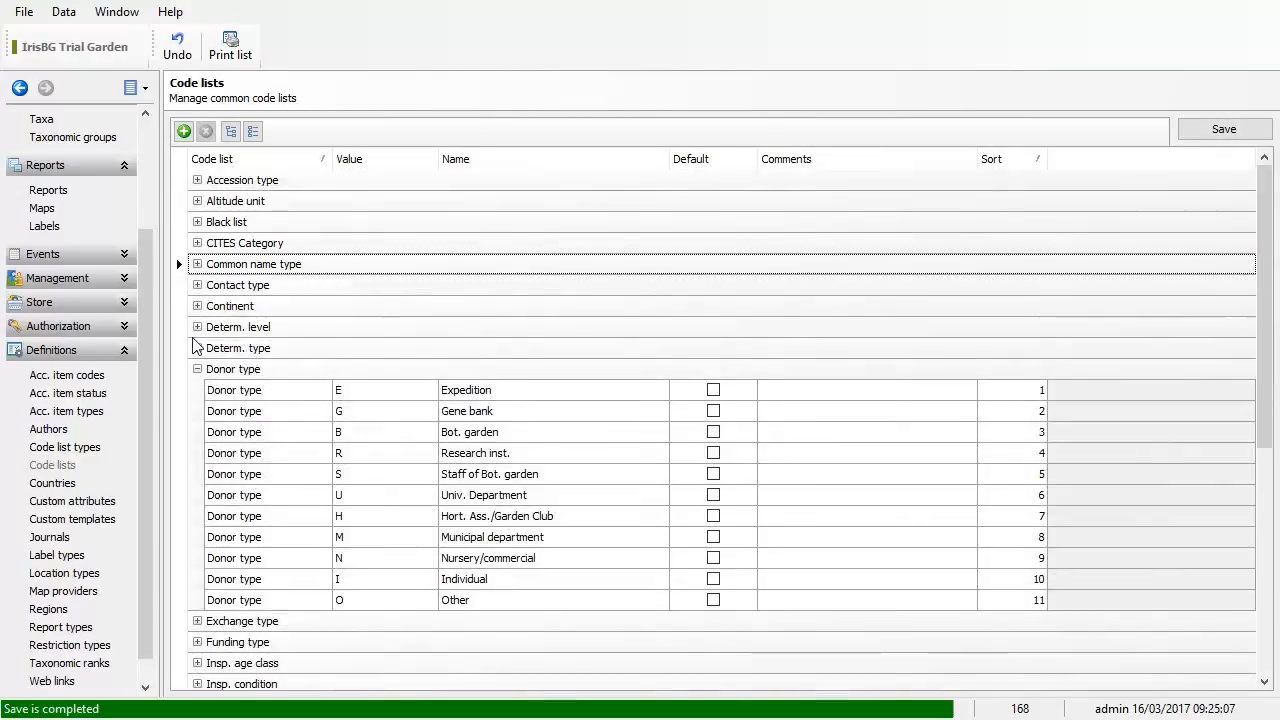
{"action": "left_click", "coordinate": [198, 369]}
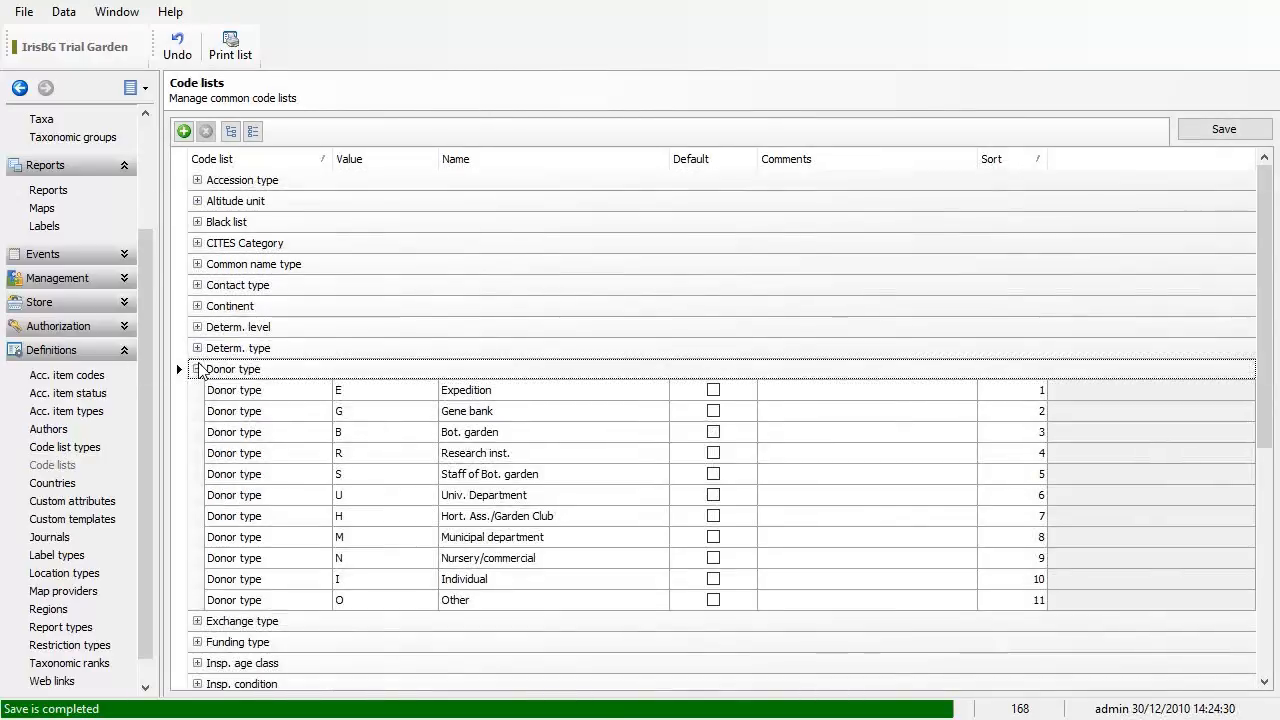
{"action": "left_click", "coordinate": [197, 264]}
{"action": "left_click", "coordinate": [500, 310]}
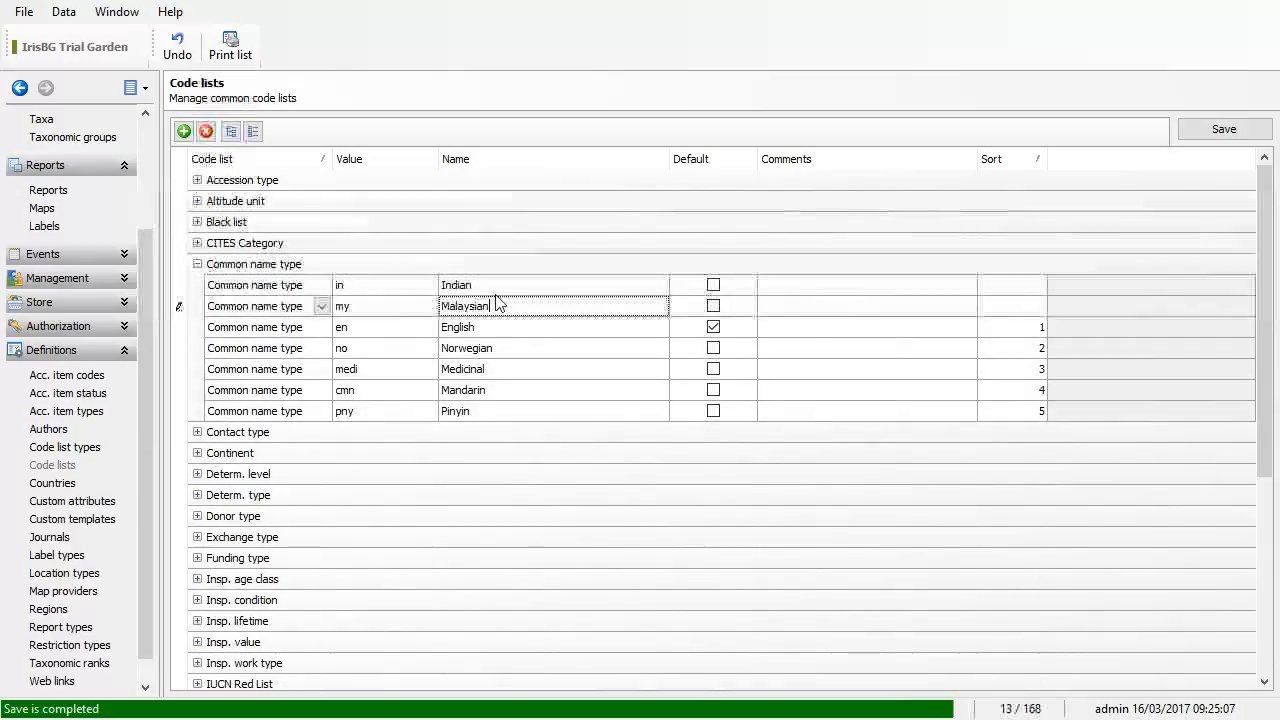
{"action": "left_click", "coordinate": [494, 285]}
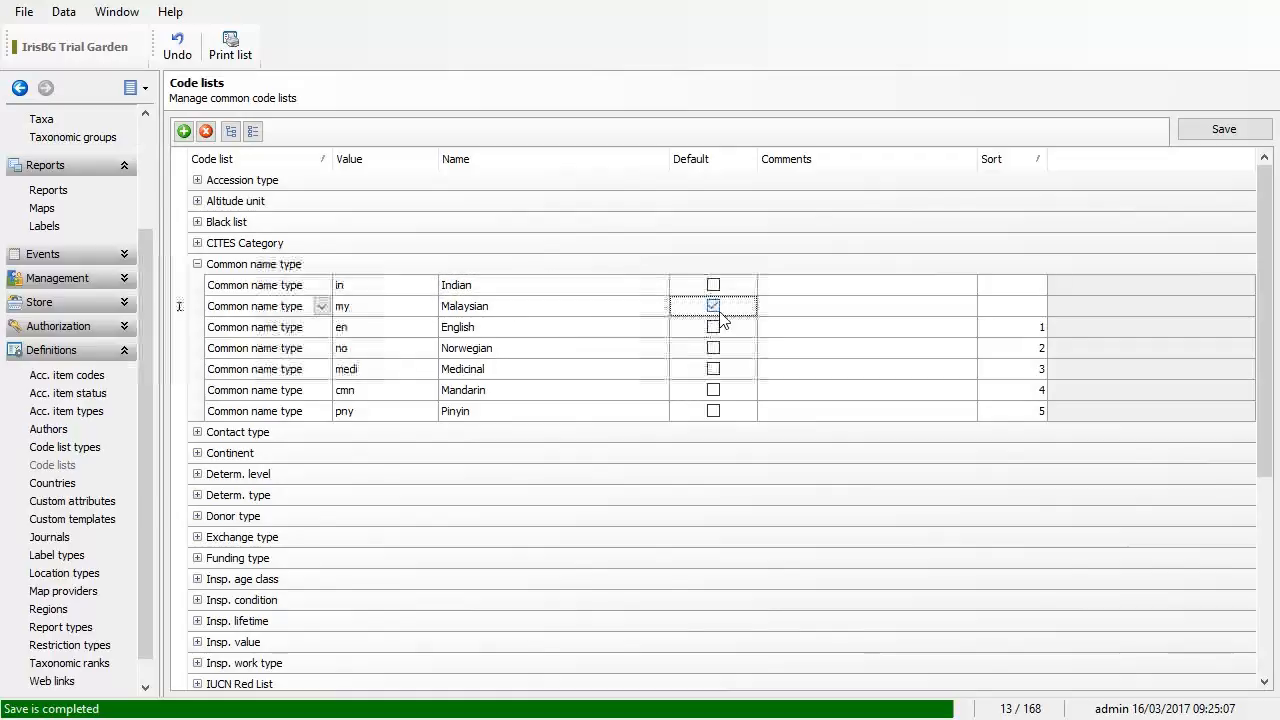
Step: Switch the default to Malaysian and back to English, save, and return to Rhododendron tomentosum
{"action": "left_click", "coordinate": [713, 306]}
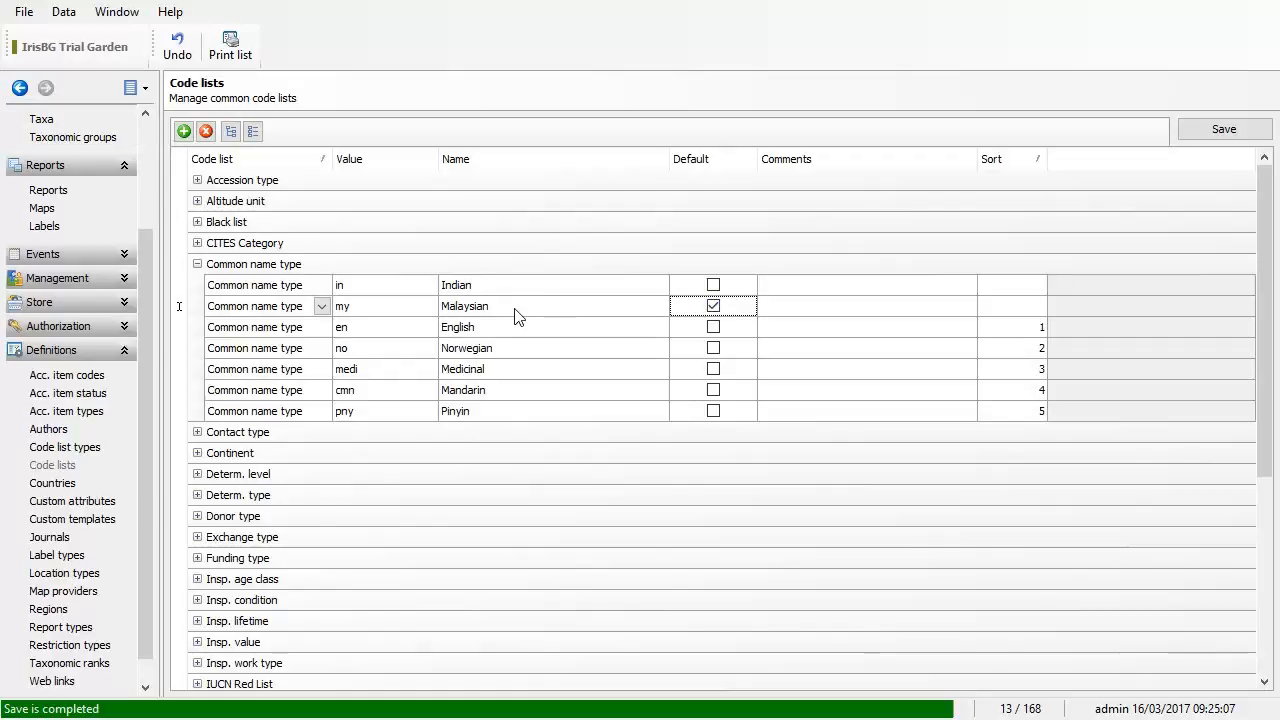
{"action": "left_click", "coordinate": [713, 327]}
{"action": "left_click", "coordinate": [1226, 131]}
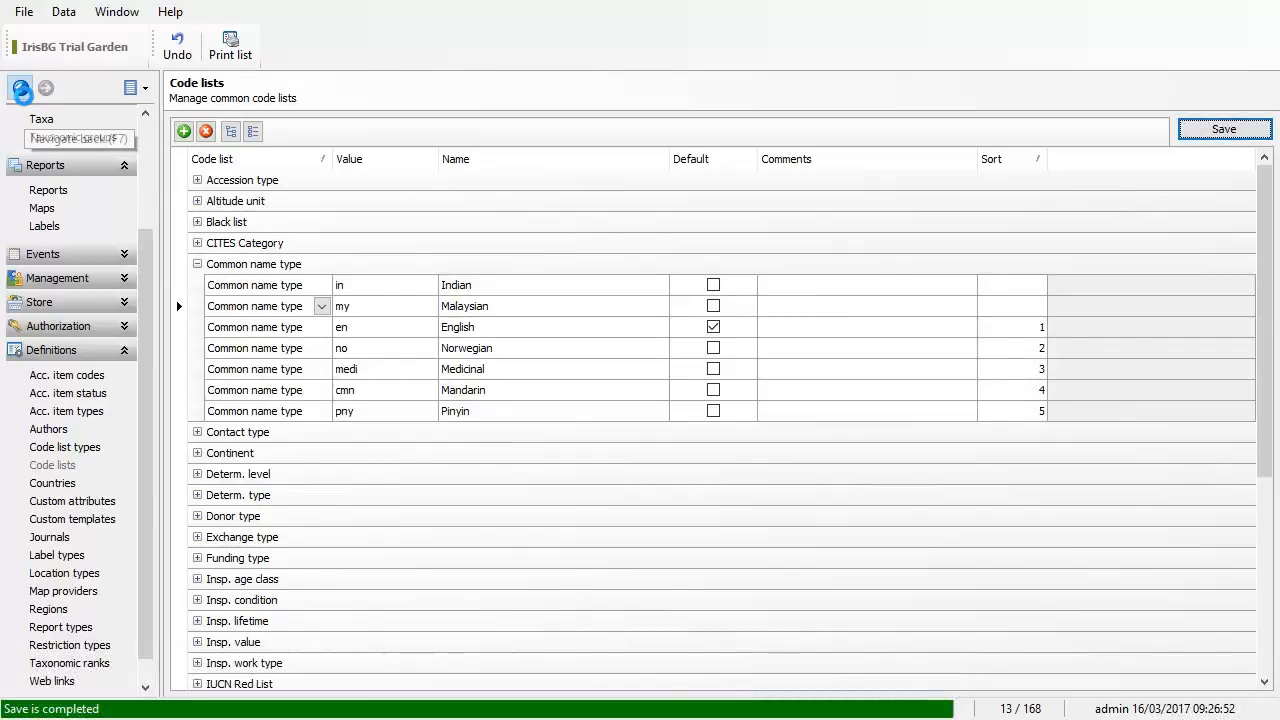
{"action": "left_click", "coordinate": [20, 88]}
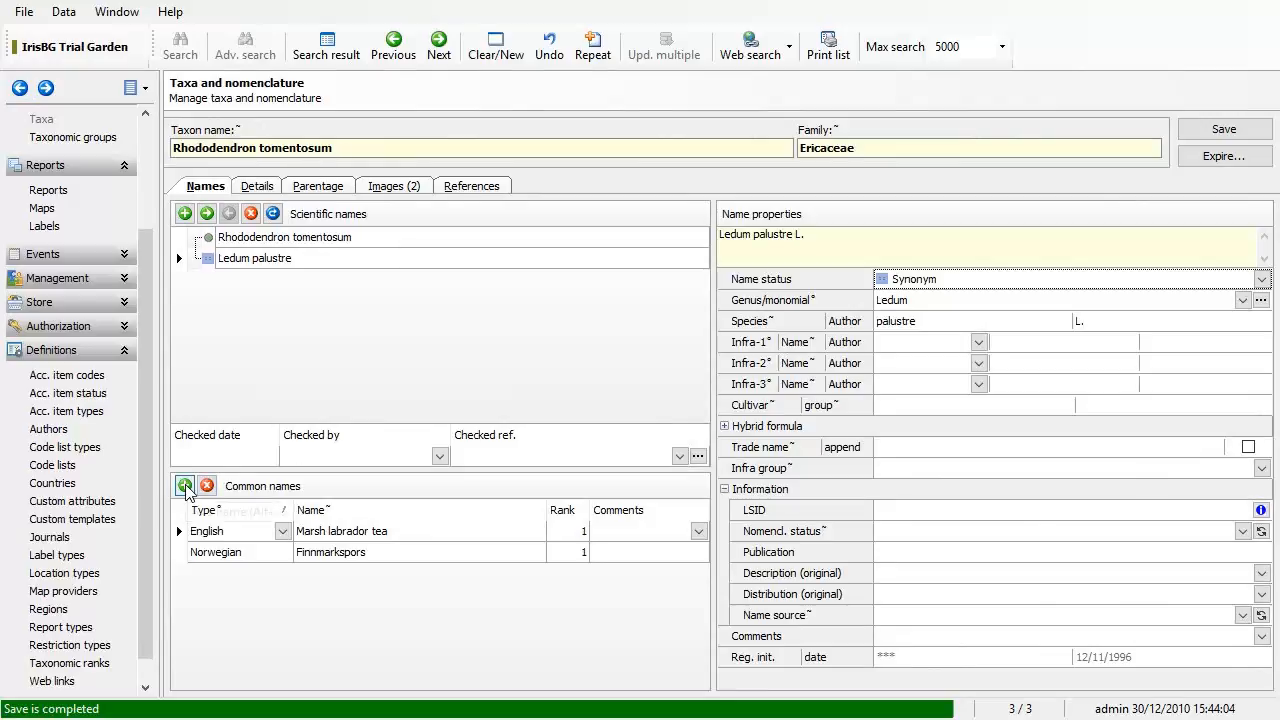
Step: Add a new Malaysian common name 'Not sure', save the taxon record, and go back
{"action": "left_click", "coordinate": [185, 486]}
{"action": "left_click", "coordinate": [284, 533]}
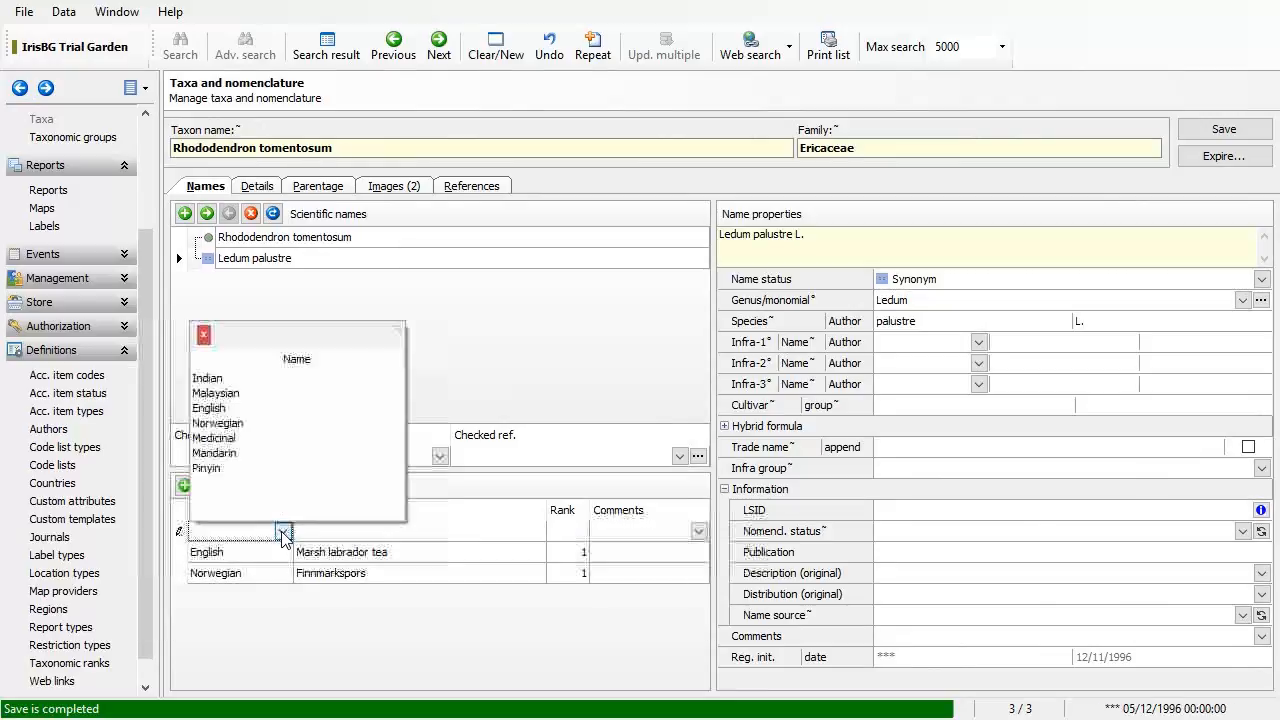
{"action": "left_click", "coordinate": [288, 395]}
{"action": "left_click", "coordinate": [365, 530]}
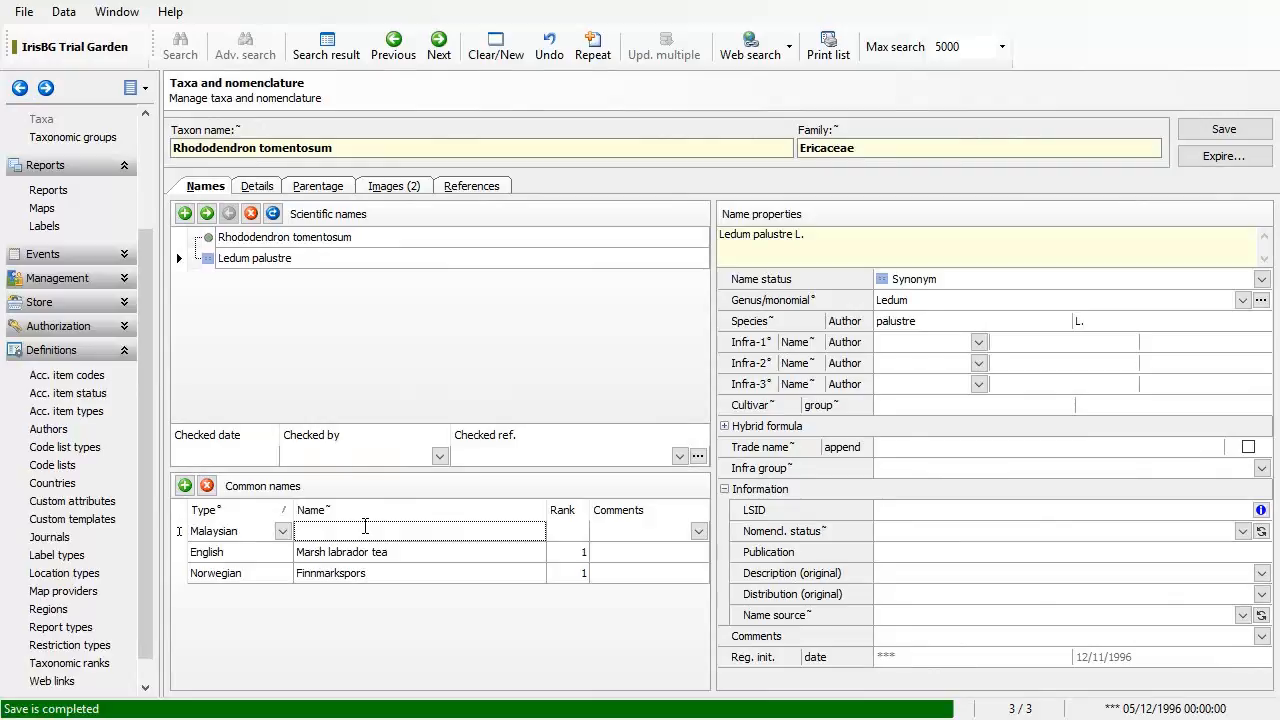
{"action": "type", "text": "P"}
{"action": "type", "text": "Not sure"}
{"action": "left_click", "coordinate": [565, 532]}
{"action": "left_click", "coordinate": [1224, 129]}
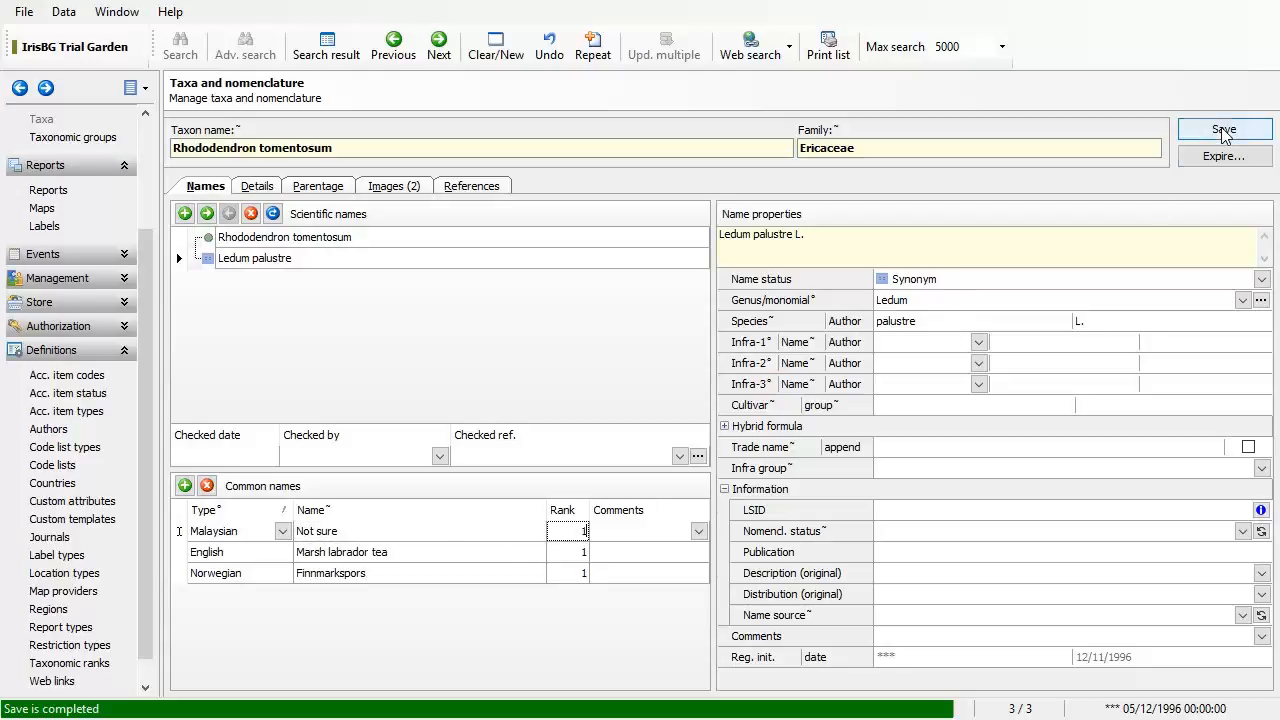
{"action": "left_click", "coordinate": [21, 89]}
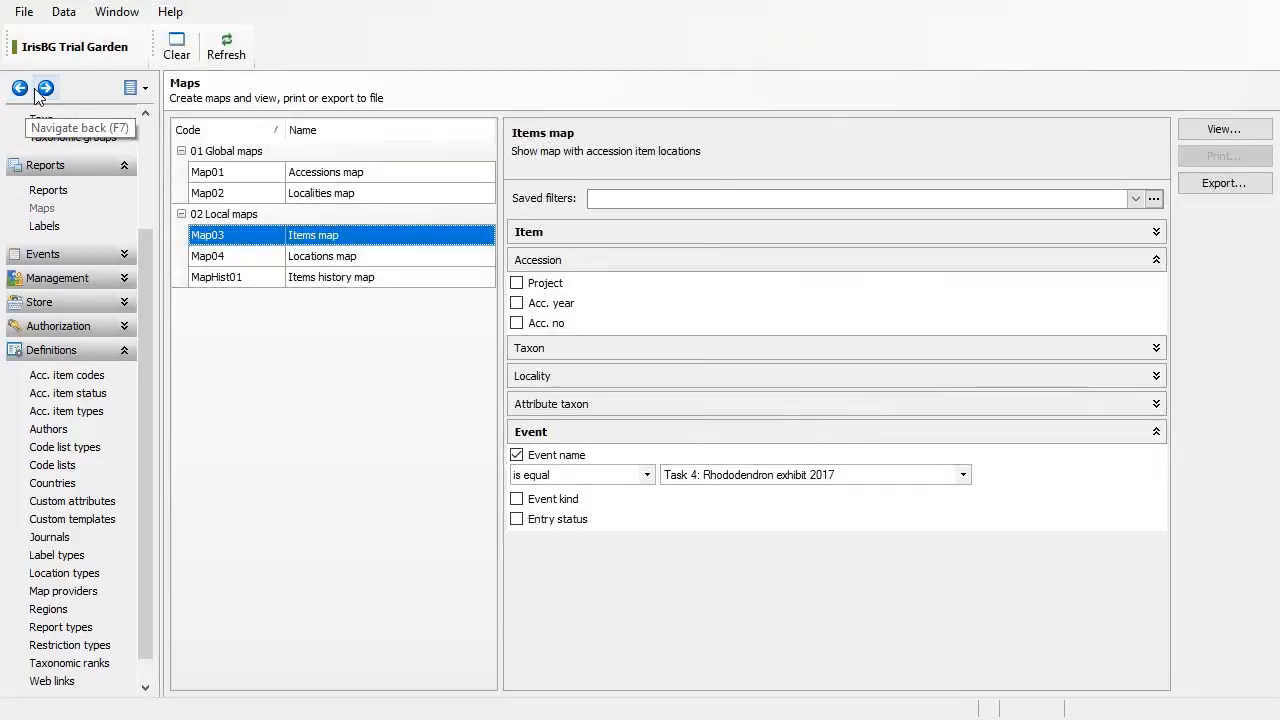
Step: Go forward to Code lists and point to the 'in' code of the Indian entry
{"action": "left_click", "coordinate": [45, 88]}
{"action": "left_click", "coordinate": [45, 88]}
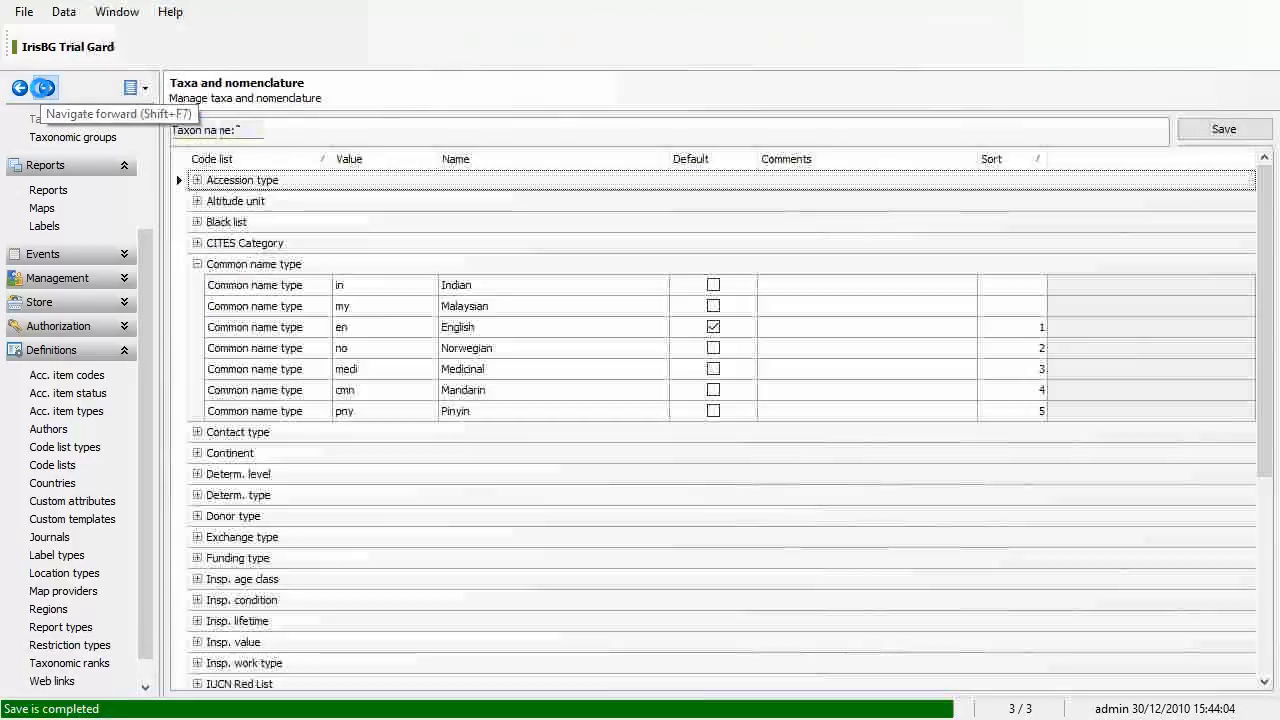
{"action": "left_click", "coordinate": [382, 290]}
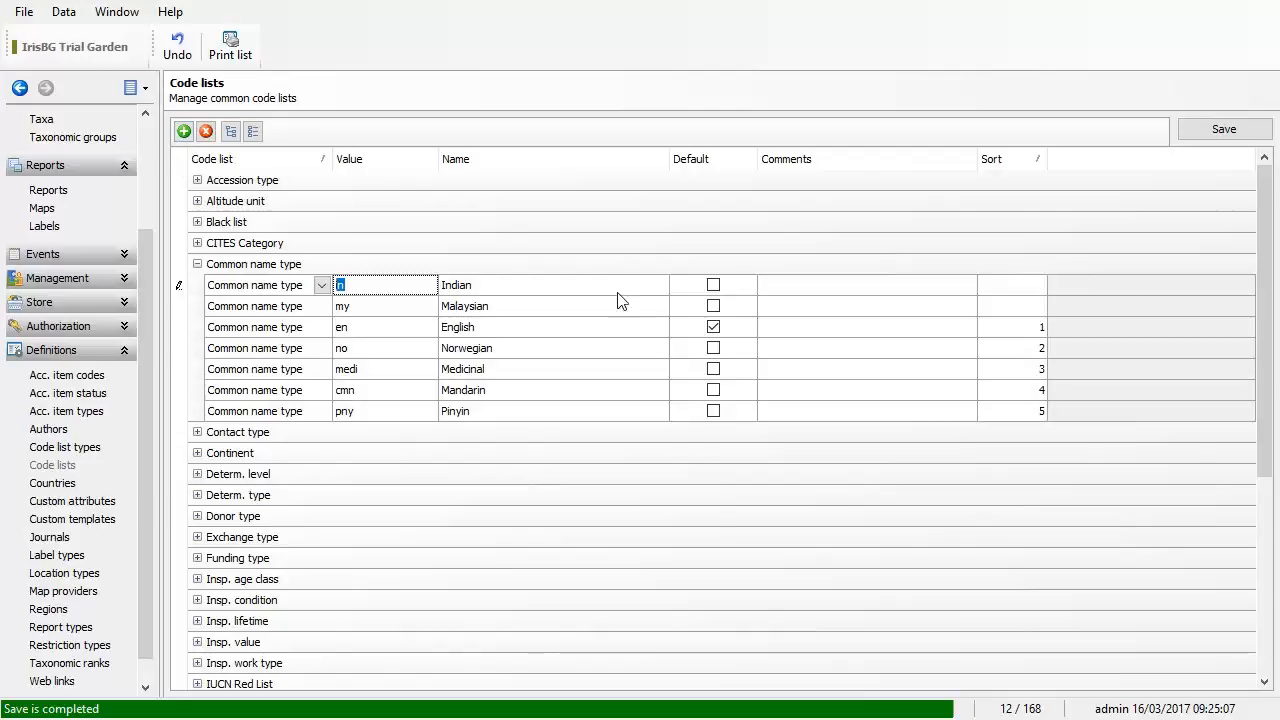
{"action": "left_click", "coordinate": [358, 310]}
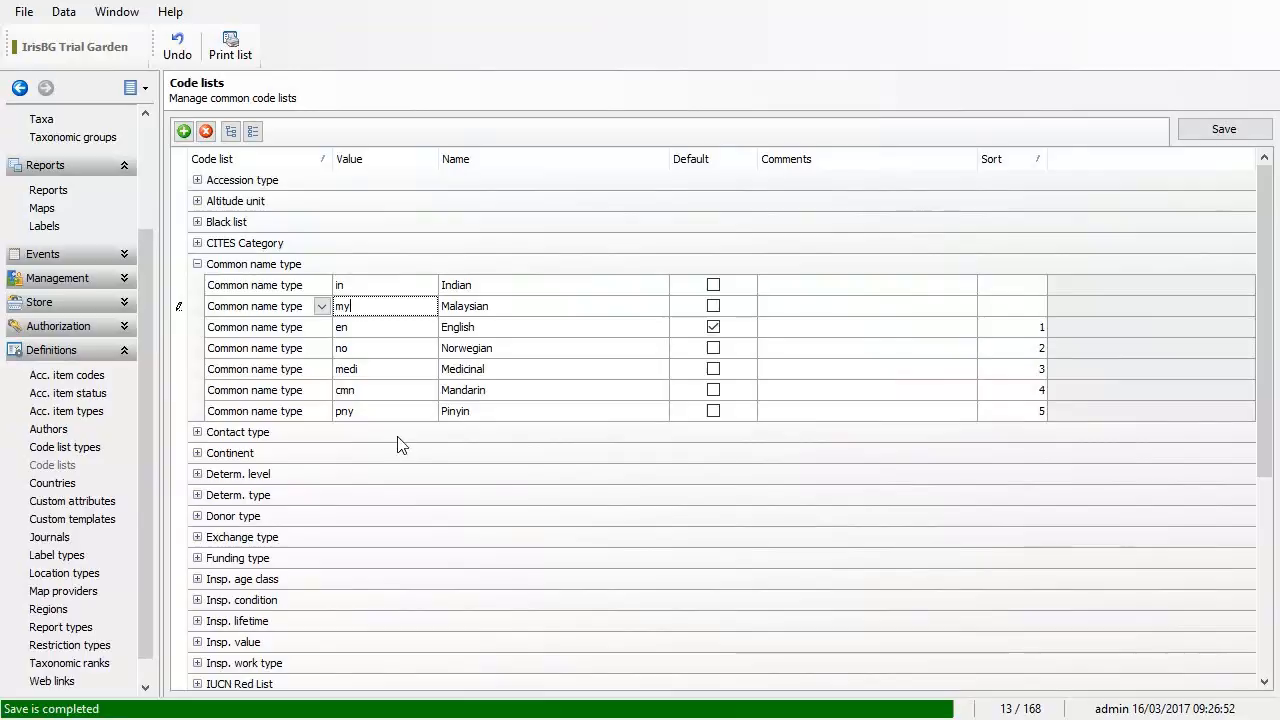
{"action": "left_click", "coordinate": [375, 287]}
{"action": "left_click", "coordinate": [380, 305]}
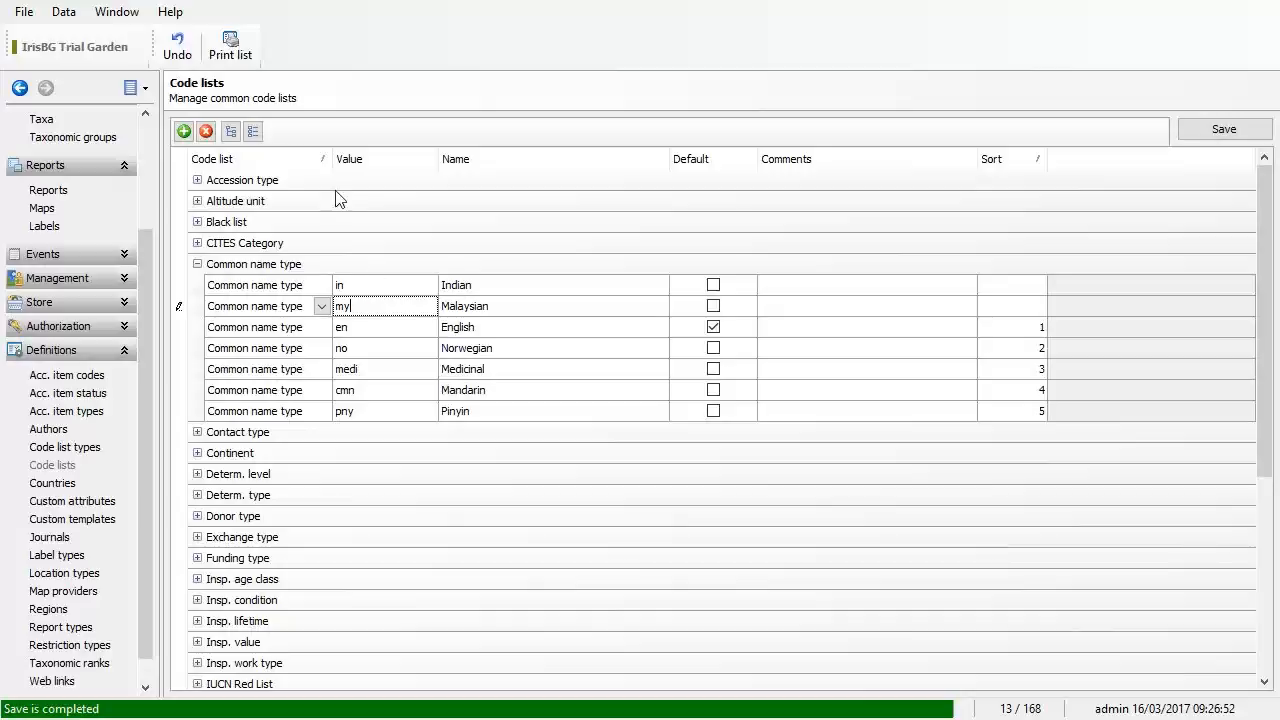
Step: Delete the Malaysian 'Not sure' row, keeping English Marsh labrador tea and Norwegian Finnmarkspors
{"action": "left_click", "coordinate": [26, 94]}
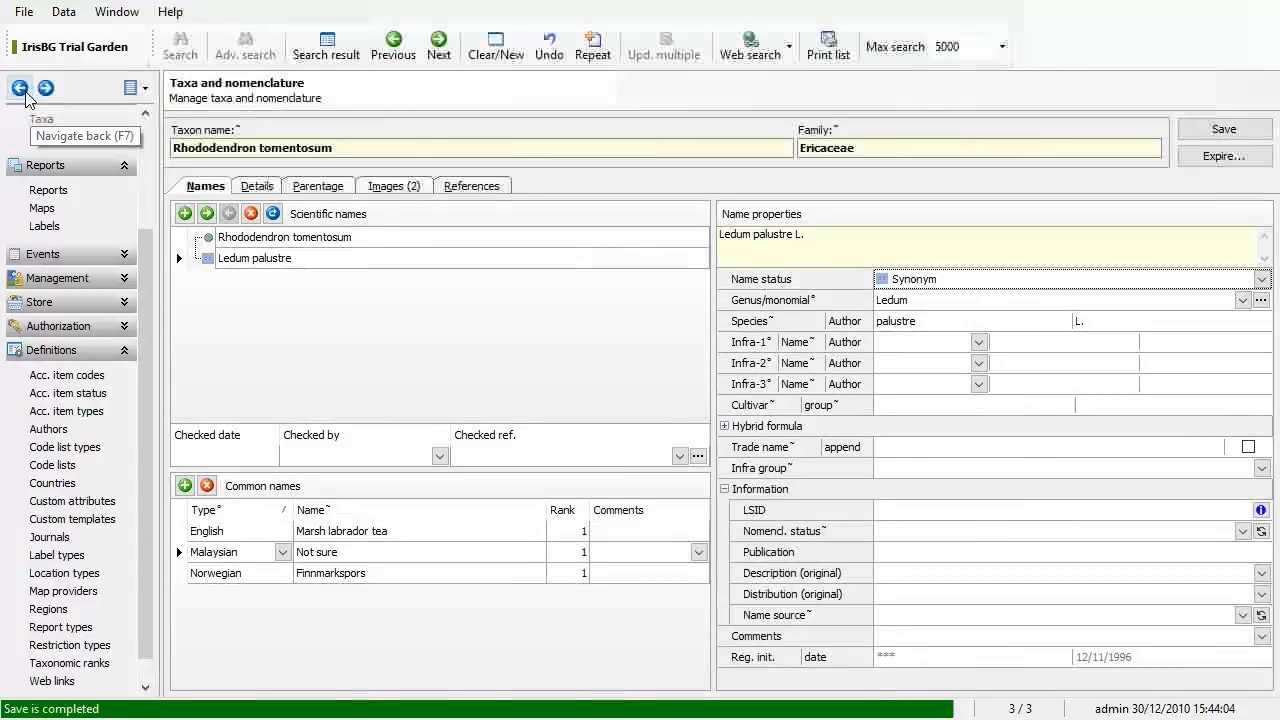
{"action": "left_click", "coordinate": [259, 576]}
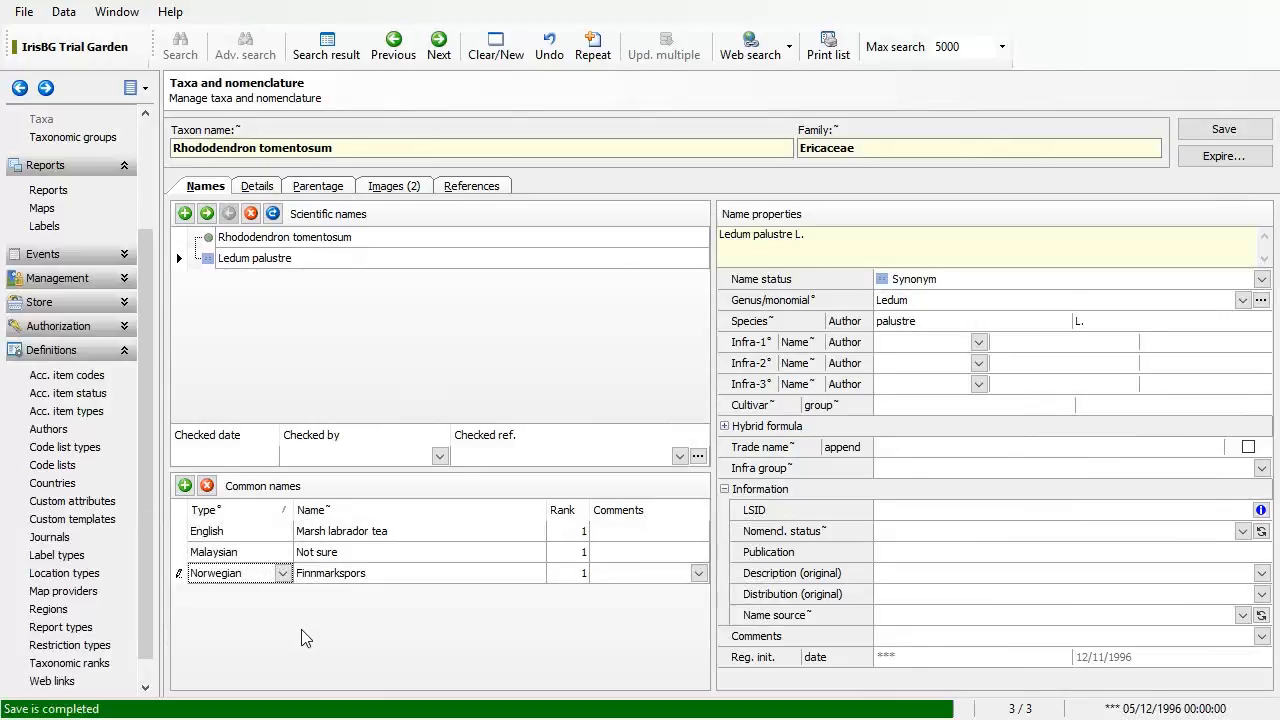
{"action": "left_click", "coordinate": [390, 556]}
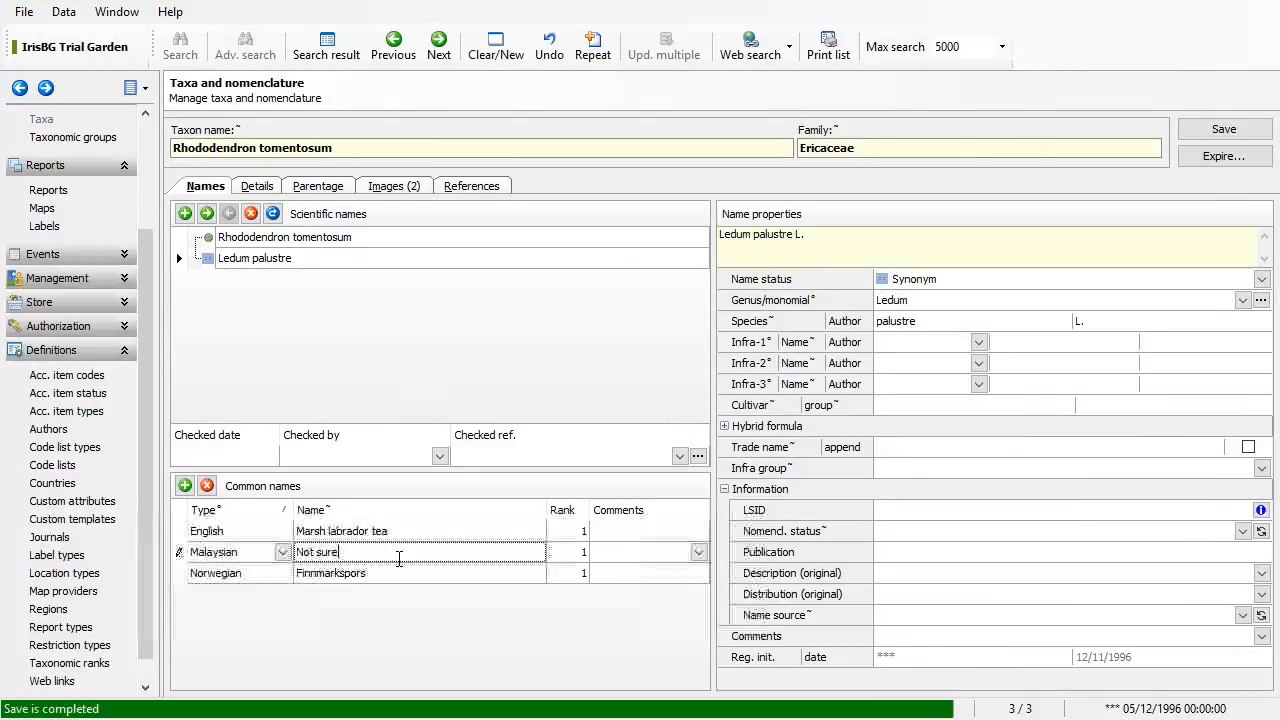
{"action": "left_click", "coordinate": [207, 487]}
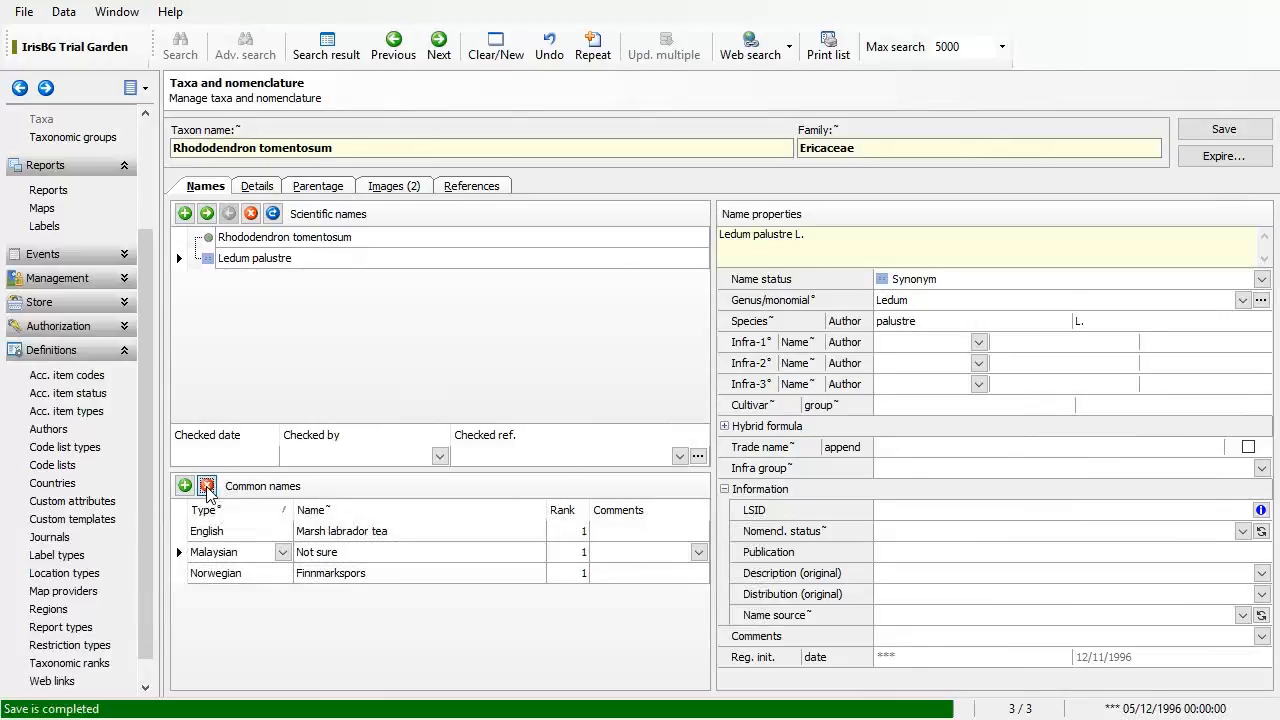
{"action": "left_click", "coordinate": [338, 556]}
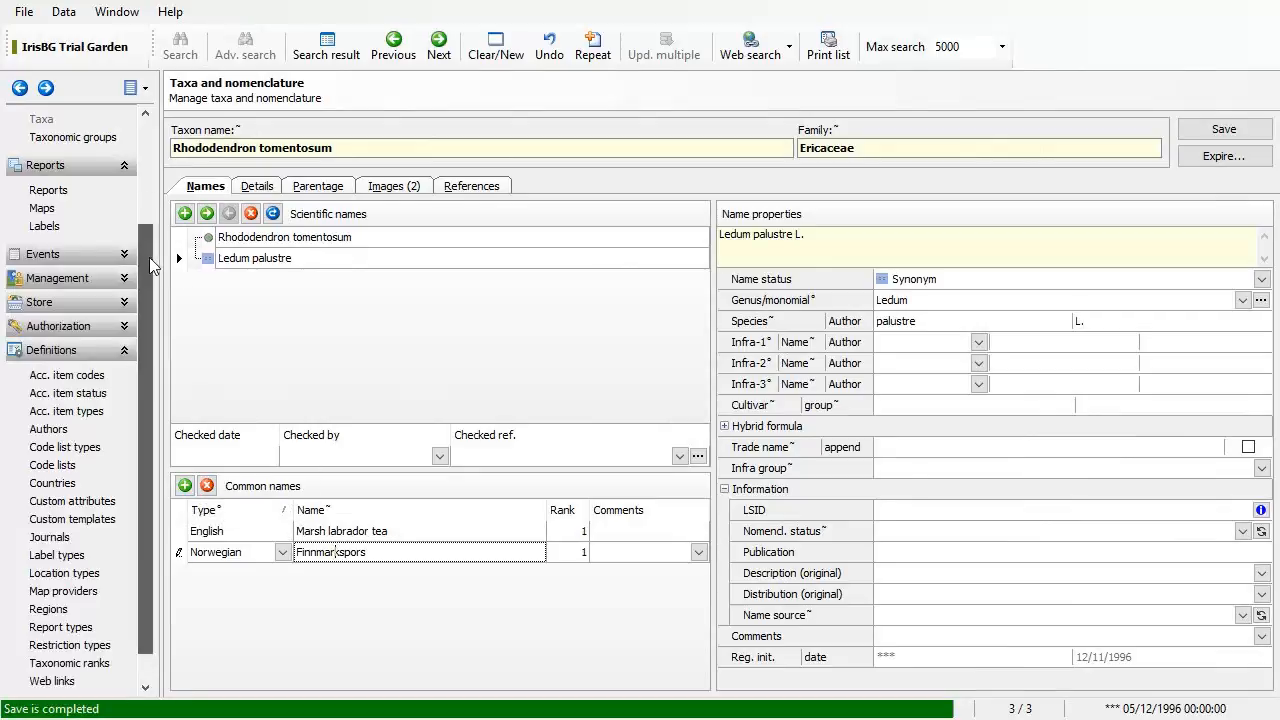
{"action": "scroll", "coordinate": [150, 280], "scroll_direction": "up", "scroll_amount": 3}
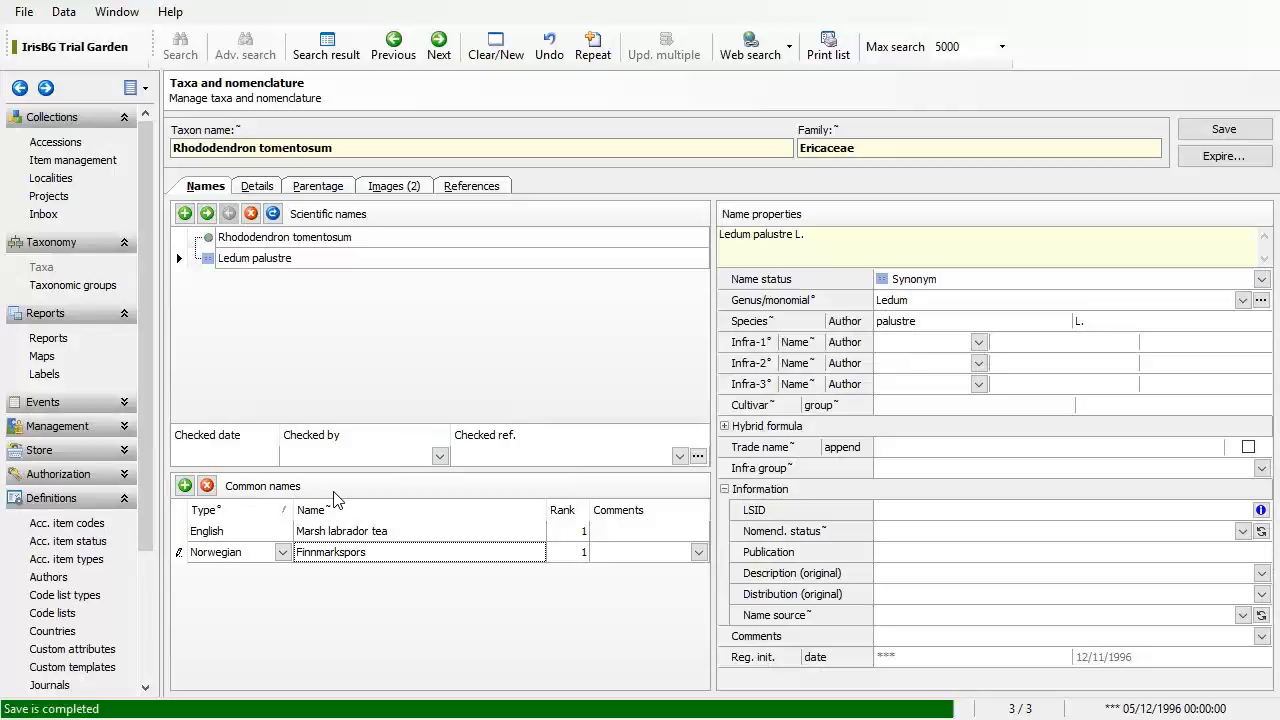
Step: Check the Norwegian name's type list, keeping Norwegian, then advance the slideshow to Exercise II
{"action": "left_click", "coordinate": [282, 553]}
{"action": "left_click", "coordinate": [282, 553]}
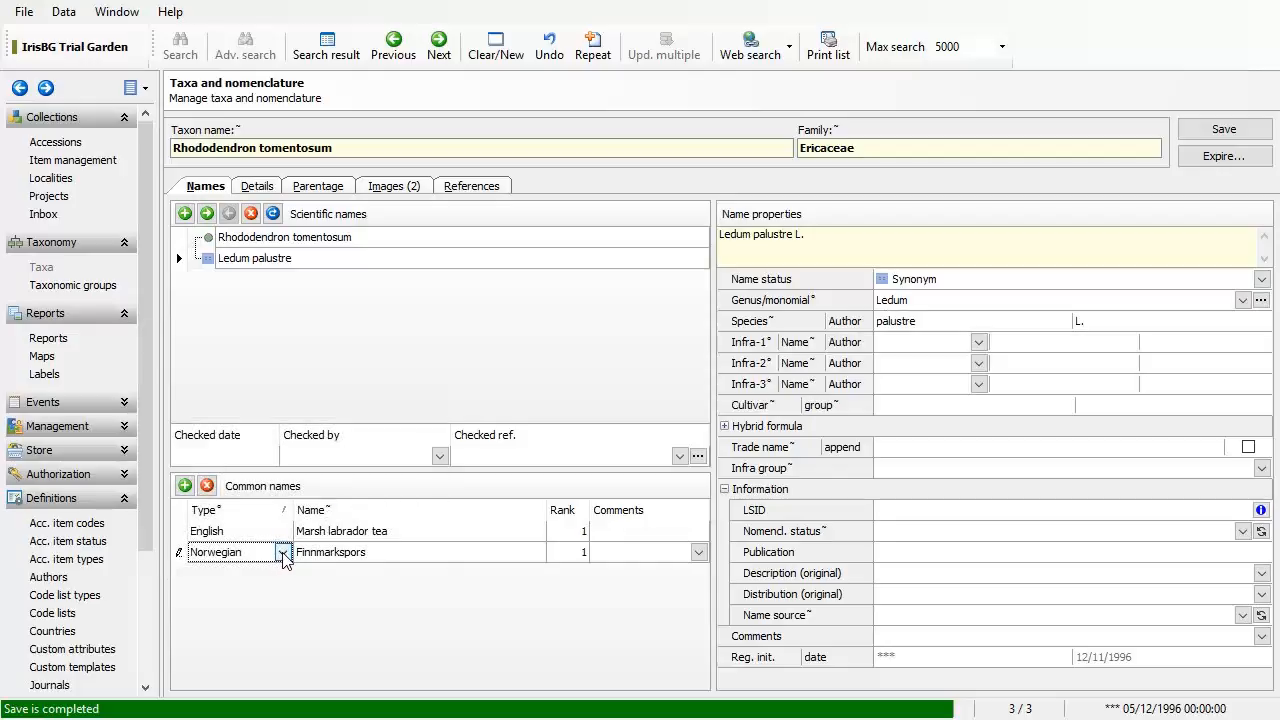
{"action": "left_click", "coordinate": [283, 553]}
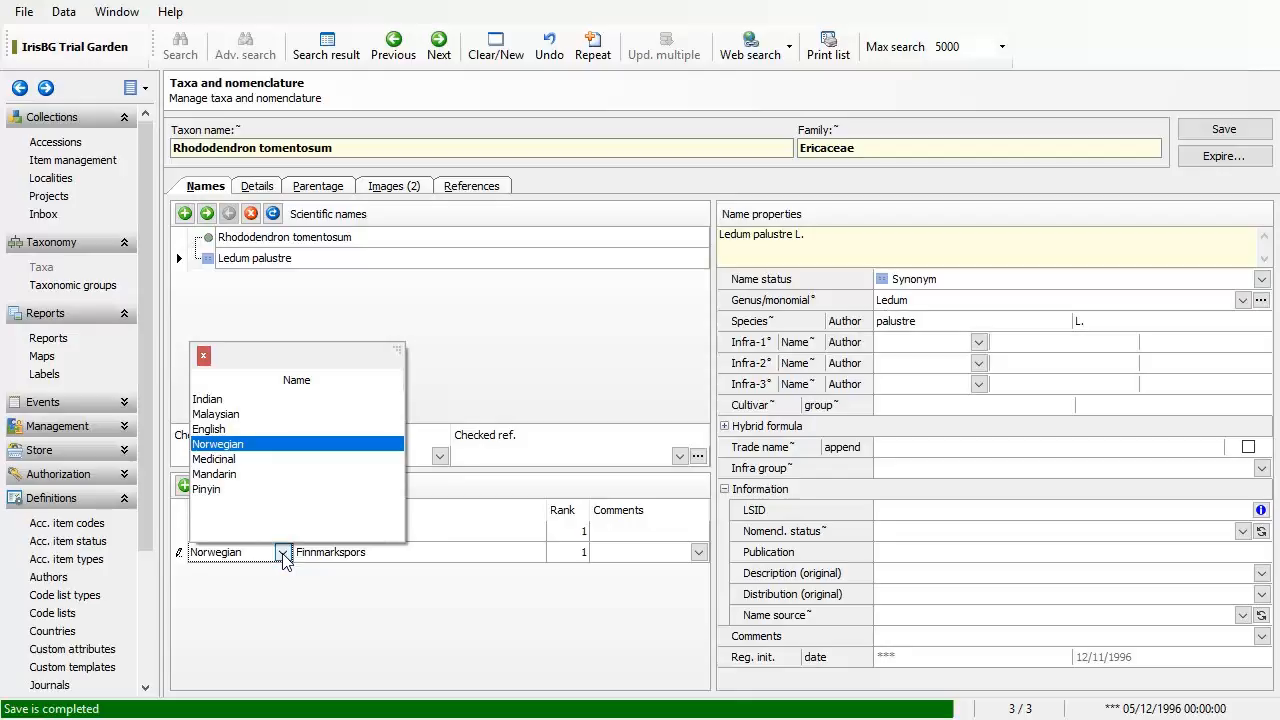
{"action": "left_click", "coordinate": [283, 555]}
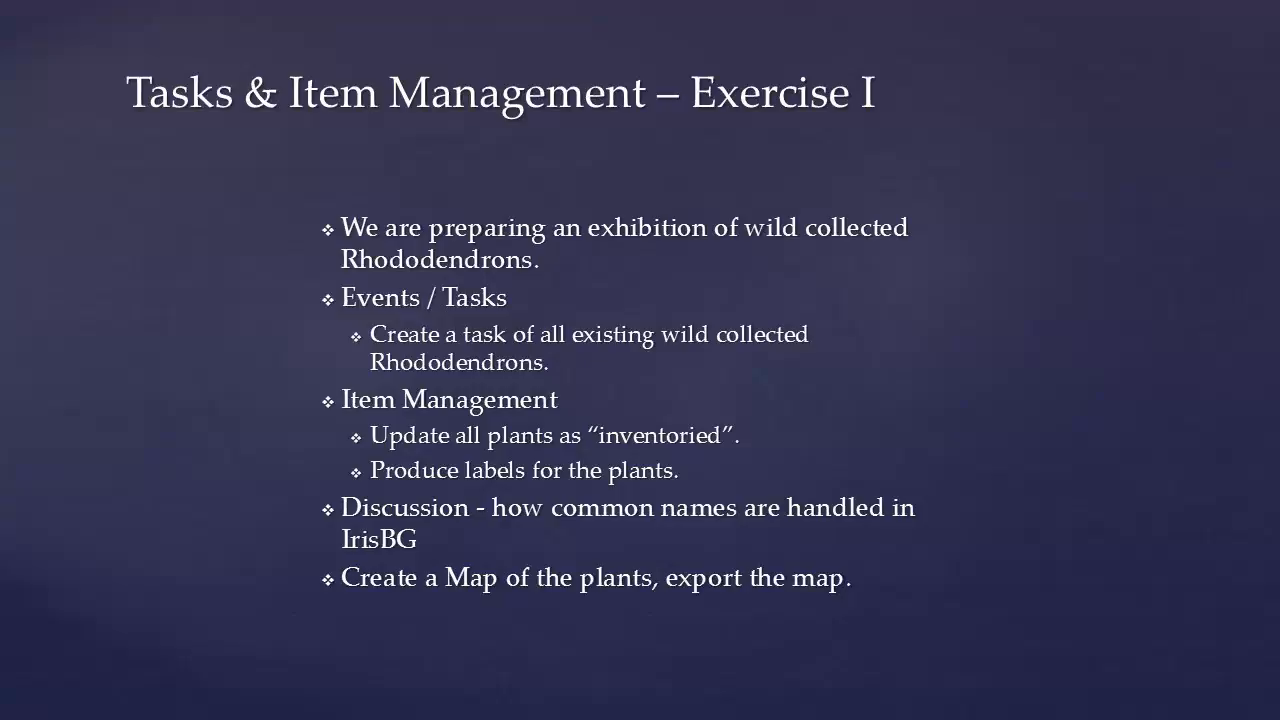
{"action": "key", "text": "Right"}
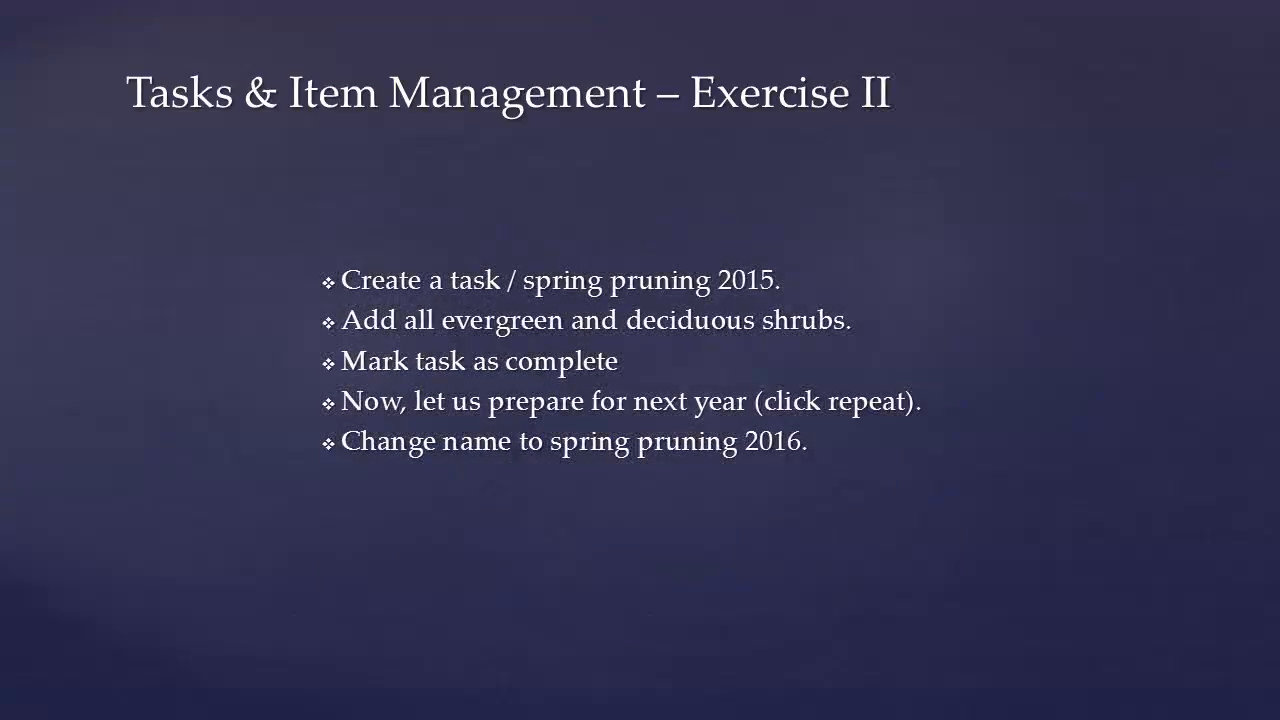
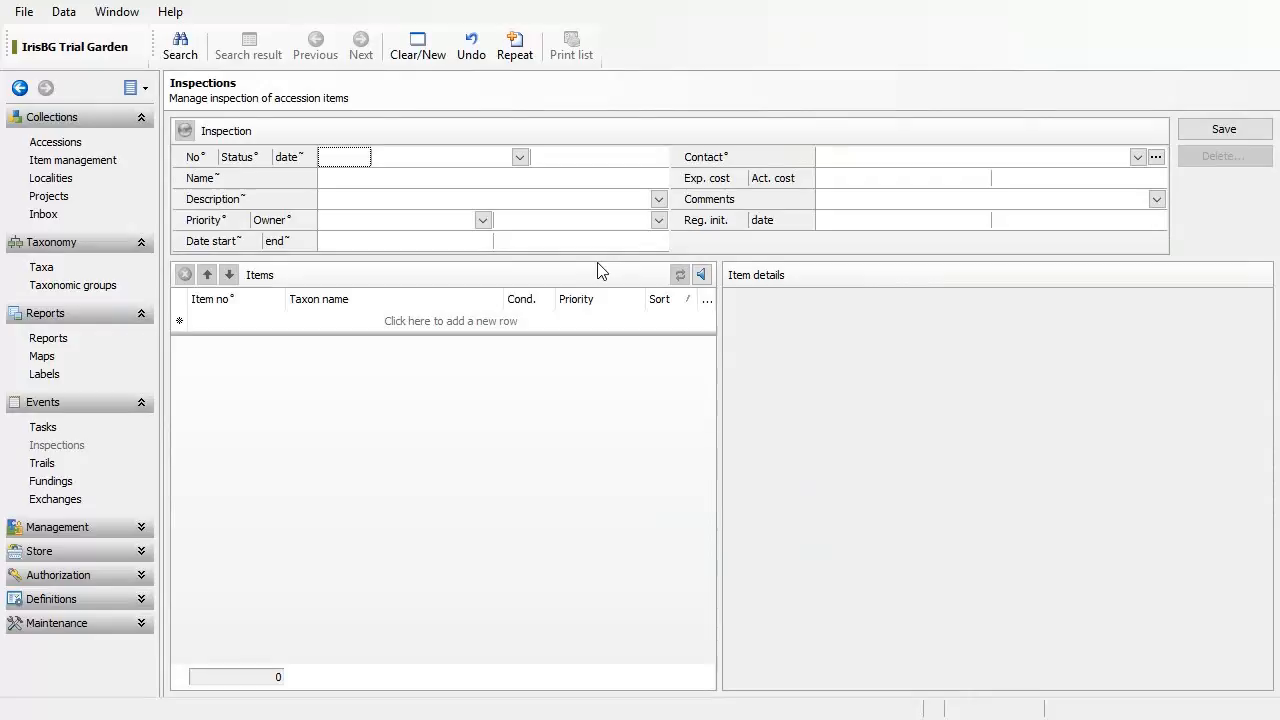
Step: Name the new inspection 'Inspections of betulas'
{"action": "left_click", "coordinate": [419, 179]}
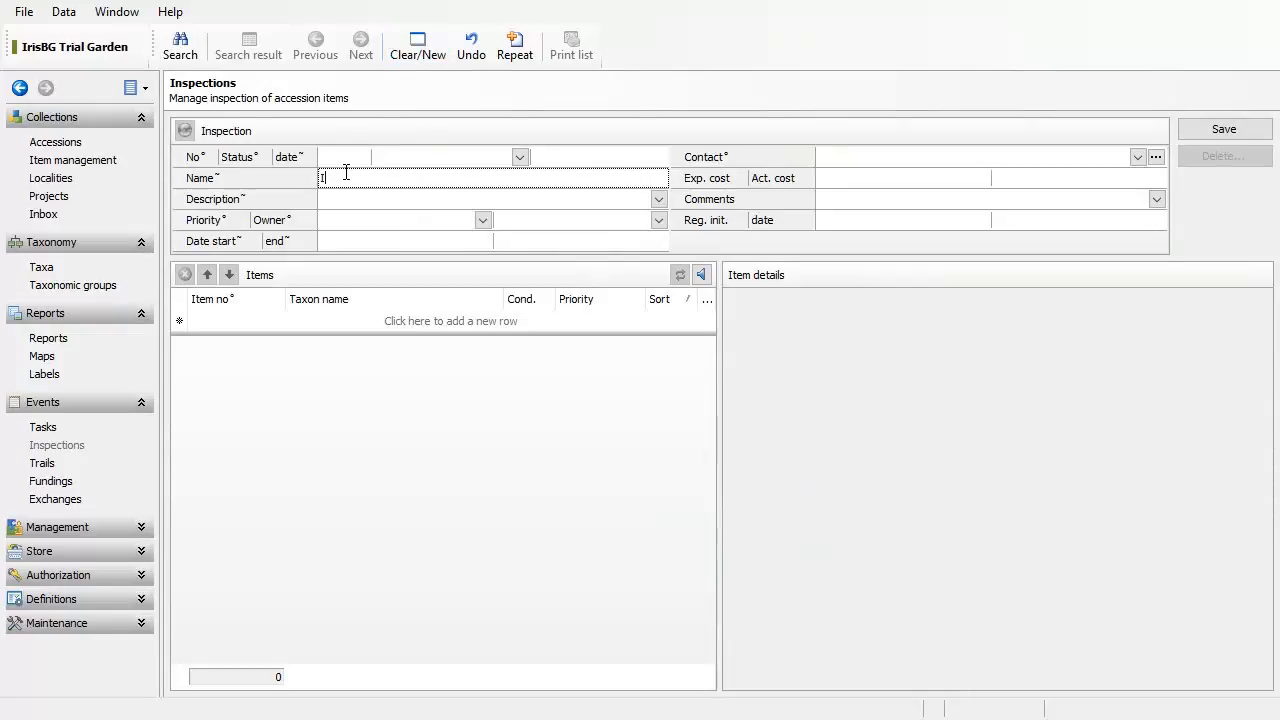
{"action": "type", "text": "Inspections fo rdw"}
{"action": "key", "text": "BackSpace"}
{"action": "key", "text": "BackSpace"}
{"action": "key", "text": "BackSpace"}
{"action": "key", "text": "BackSpace"}
{"action": "key", "text": "BackSpace"}
{"action": "key", "text": "BackSpace"}
{"action": "type", "text": "For"}
{"action": "key", "text": "BackSpace"}
{"action": "key", "text": "BackSpace"}
{"action": "key", "text": "BackSpace"}
{"action": "type", "text": "ions of betulas"}
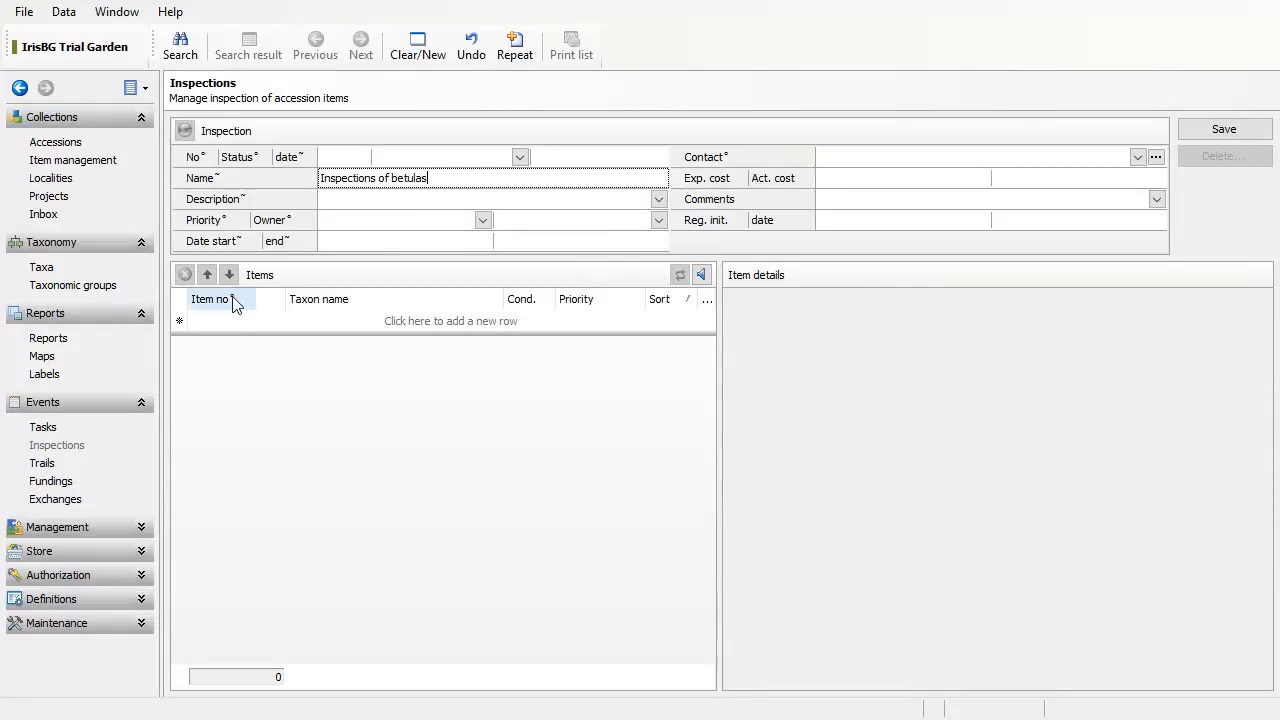
Step: Add an empty item row to the Items grid, clearing the mistaken entry 210
{"action": "left_click", "coordinate": [229, 321]}
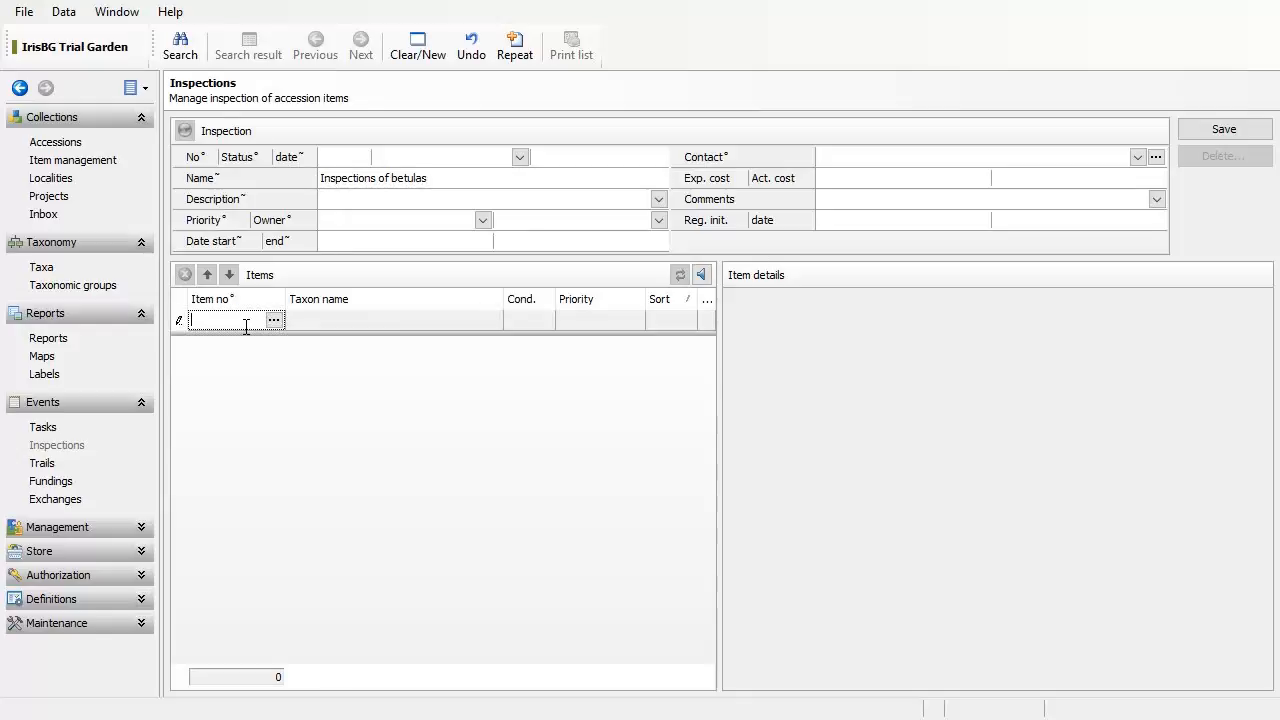
{"action": "type", "text": "210"}
{"action": "double_click", "coordinate": [246, 327]}
{"action": "key", "text": "BackSpace"}
Step: Search accessions by the taxon name 'betula'
{"action": "left_click", "coordinate": [273, 322]}
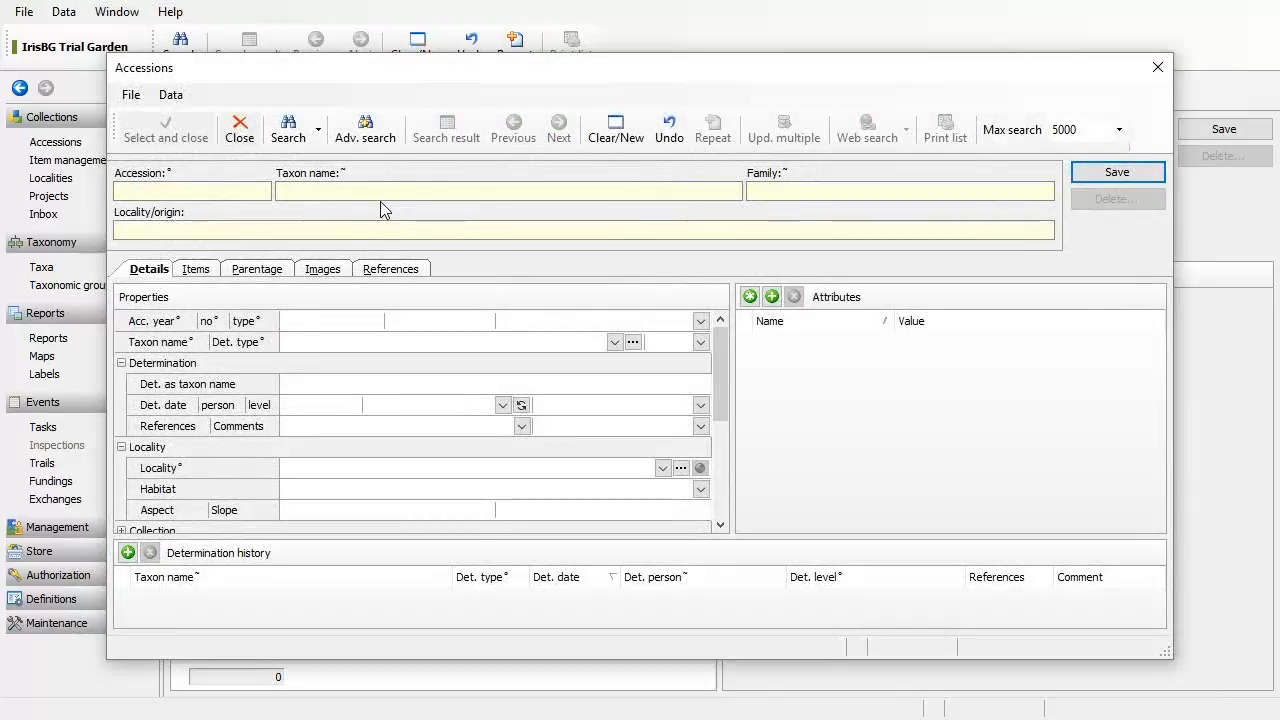
{"action": "left_click", "coordinate": [381, 197]}
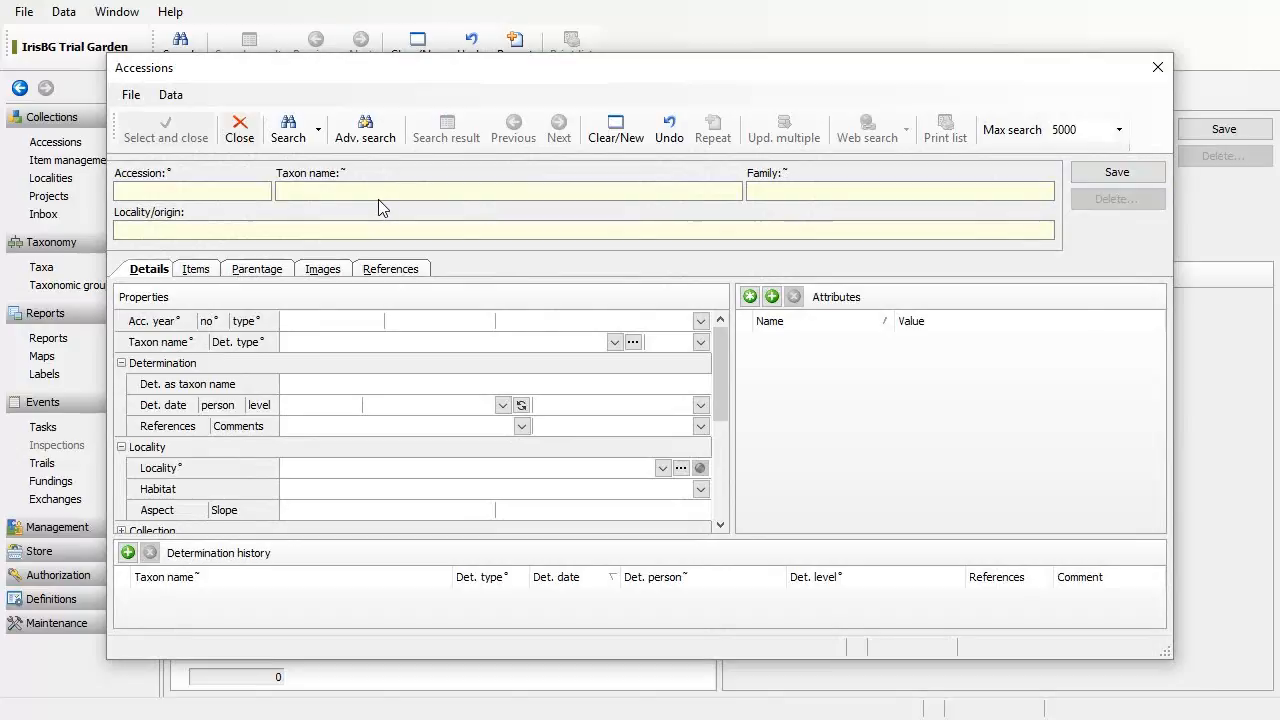
{"action": "type", "text": "betula"}
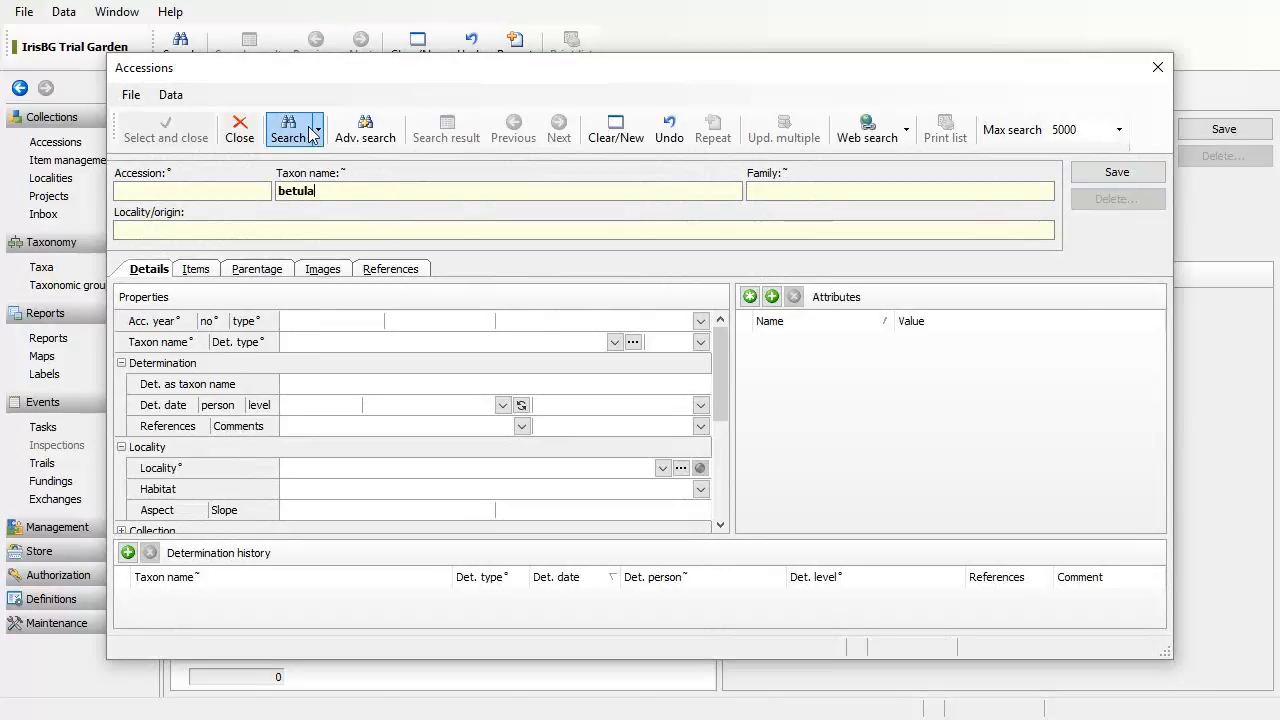
{"action": "left_click", "coordinate": [295, 136]}
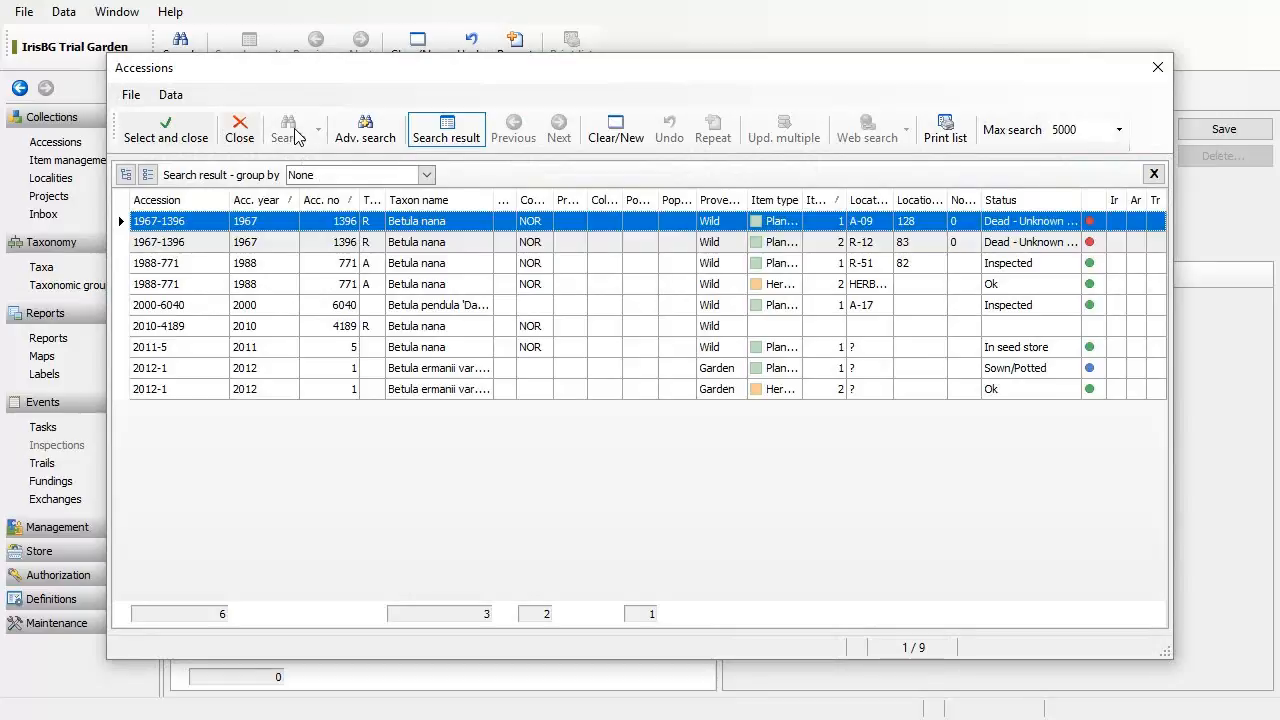
Step: Select accessions 1988-771, 2000-6040 and the second 2012-1, leaving 2011-5 unselected
{"action": "left_click", "coordinate": [962, 263]}
{"action": "left_click", "coordinate": [967, 312], "text": "ctrl"}
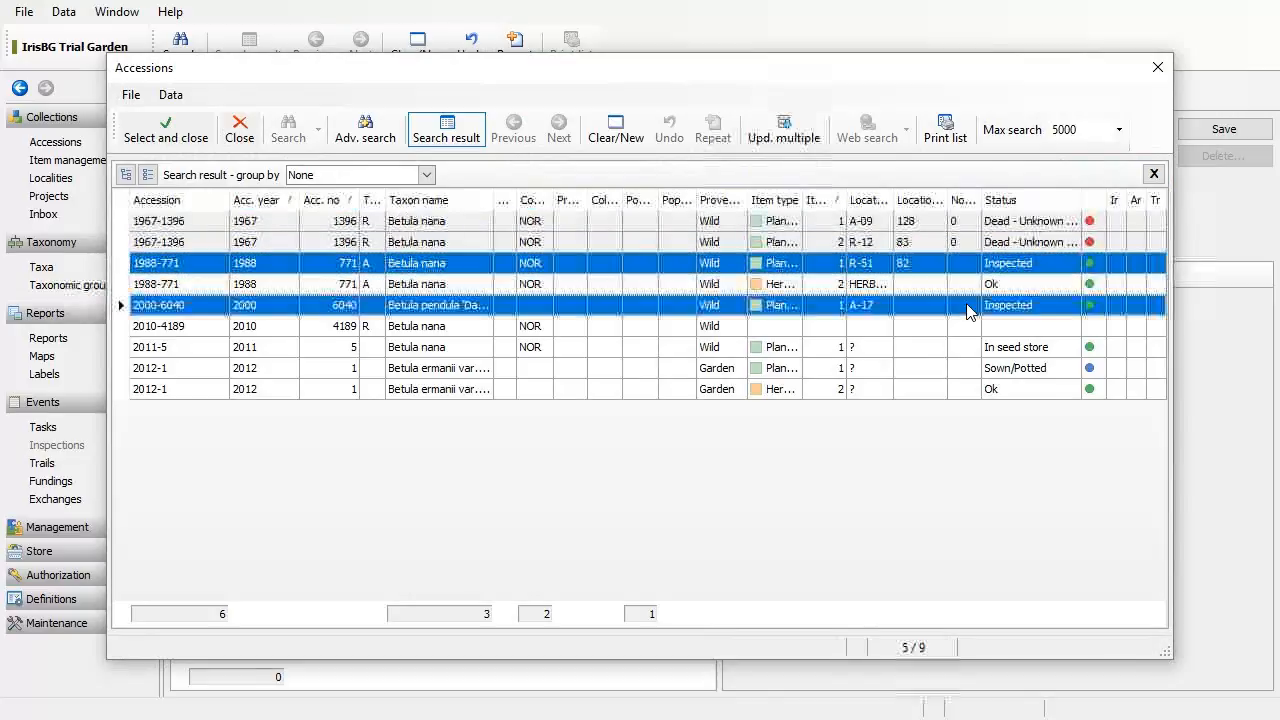
{"action": "left_click", "coordinate": [976, 350], "text": "ctrl"}
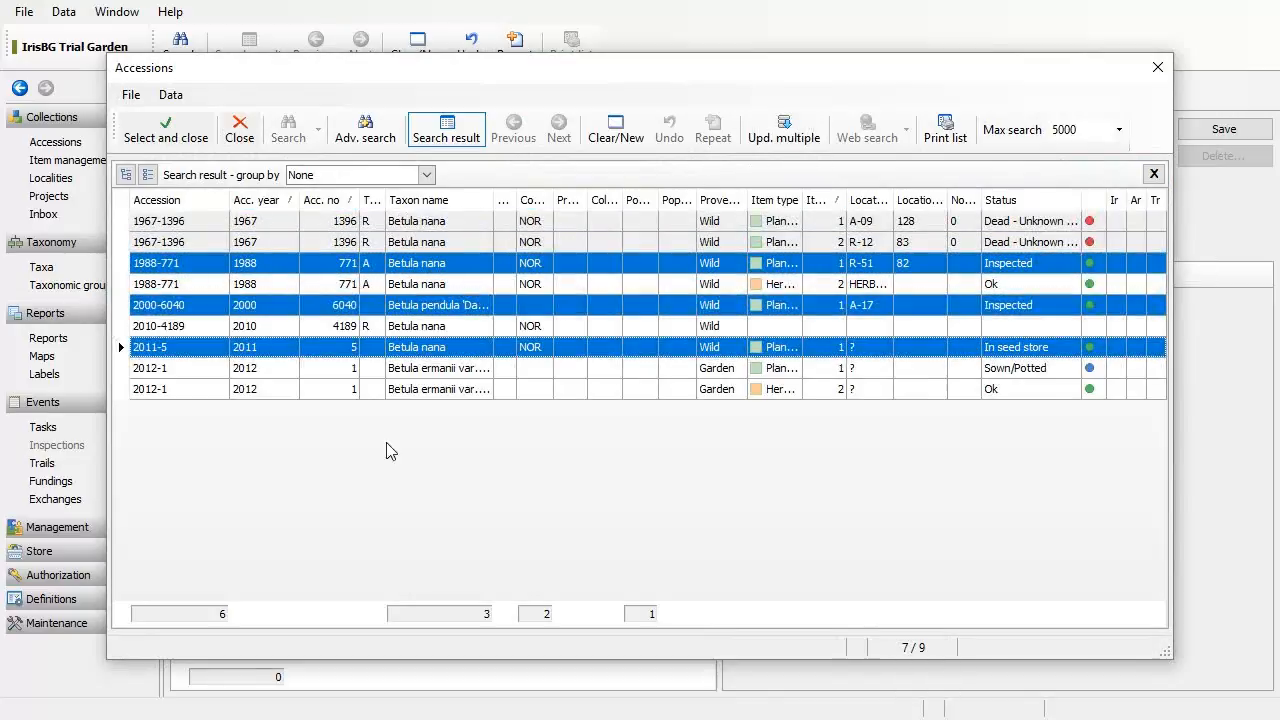
{"action": "left_click", "coordinate": [940, 393], "text": "ctrl"}
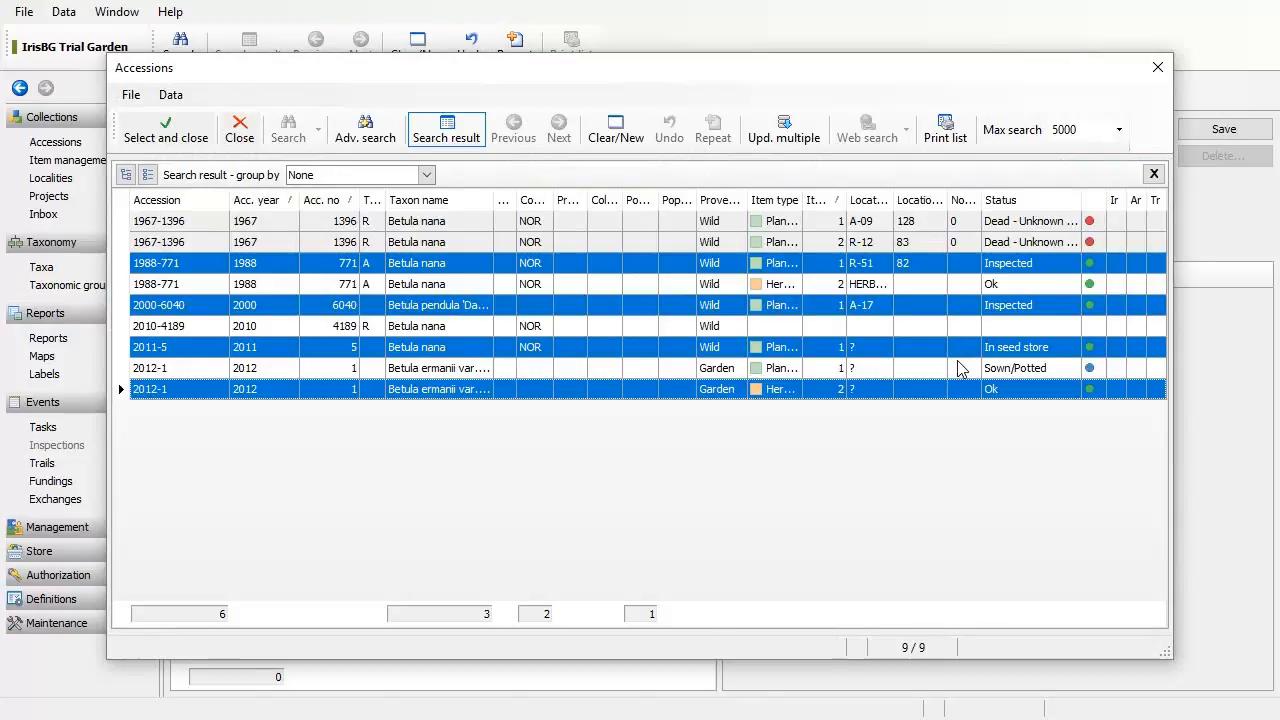
{"action": "left_click", "coordinate": [970, 352], "text": "ctrl"}
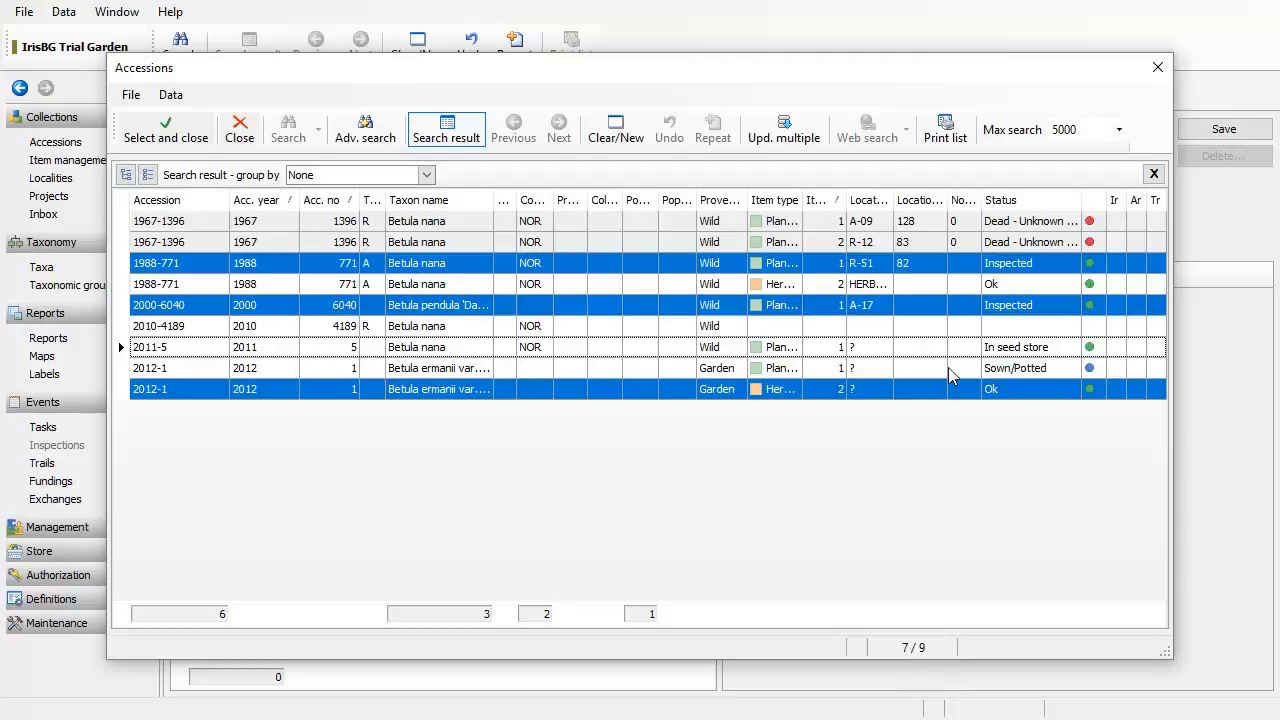
Step: Add items 1988-771/1, 2000-6040/1 and 2012-1/2, review them, and save inspection 2 as Open
{"action": "left_click", "coordinate": [170, 138]}
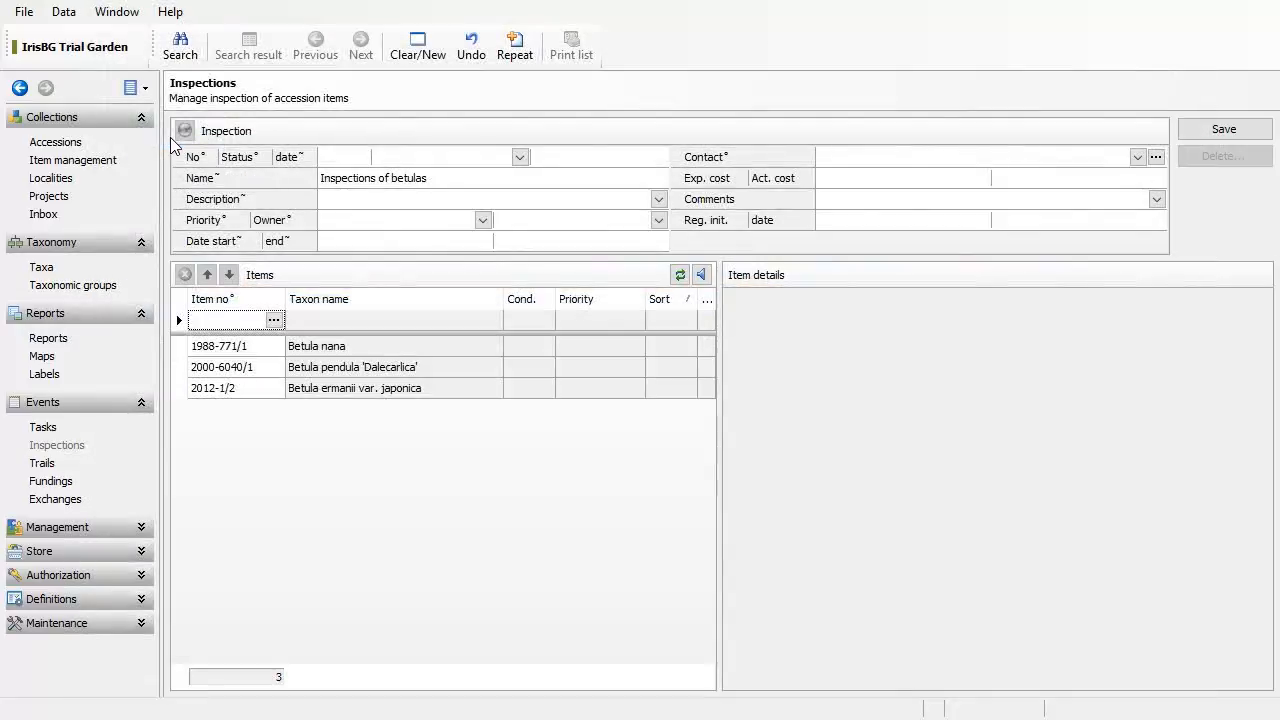
{"action": "left_click", "coordinate": [421, 346]}
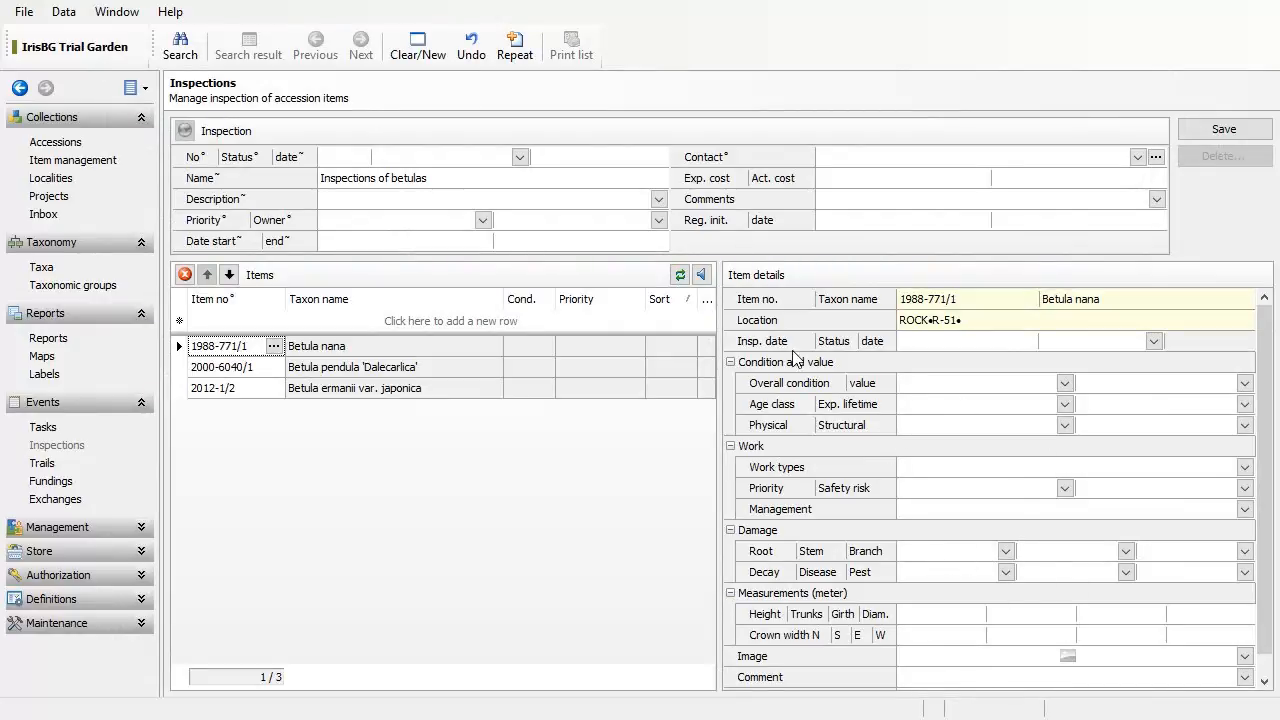
{"action": "left_click", "coordinate": [446, 388]}
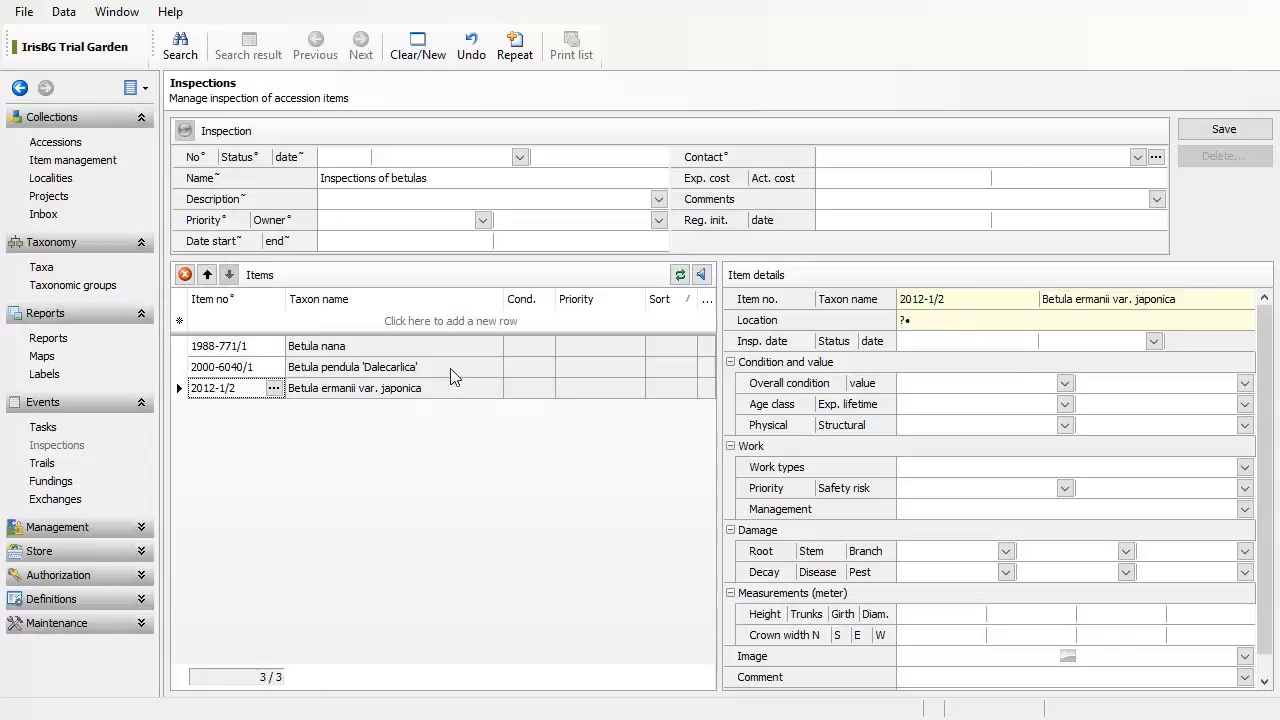
{"action": "left_click", "coordinate": [450, 368]}
{"action": "left_click", "coordinate": [456, 352]}
{"action": "left_click", "coordinate": [460, 368]}
{"action": "left_click", "coordinate": [463, 386]}
{"action": "left_click", "coordinate": [462, 350]}
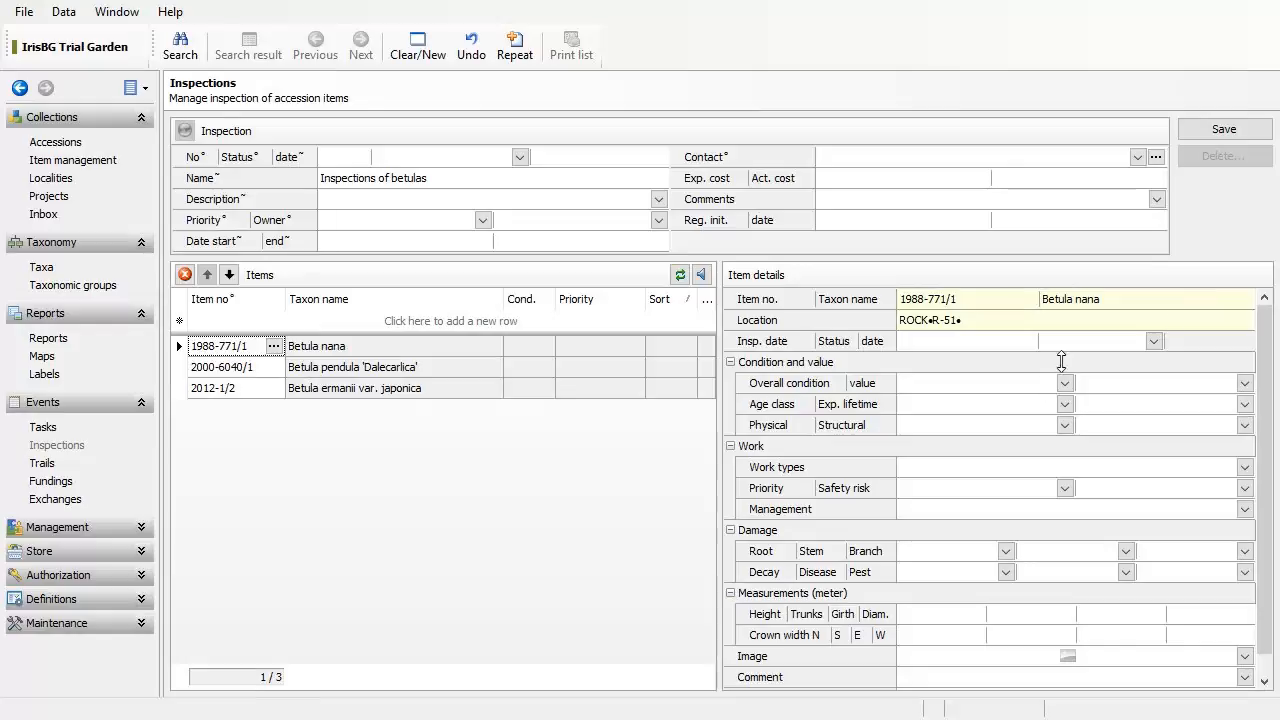
{"action": "left_click", "coordinate": [1240, 135]}
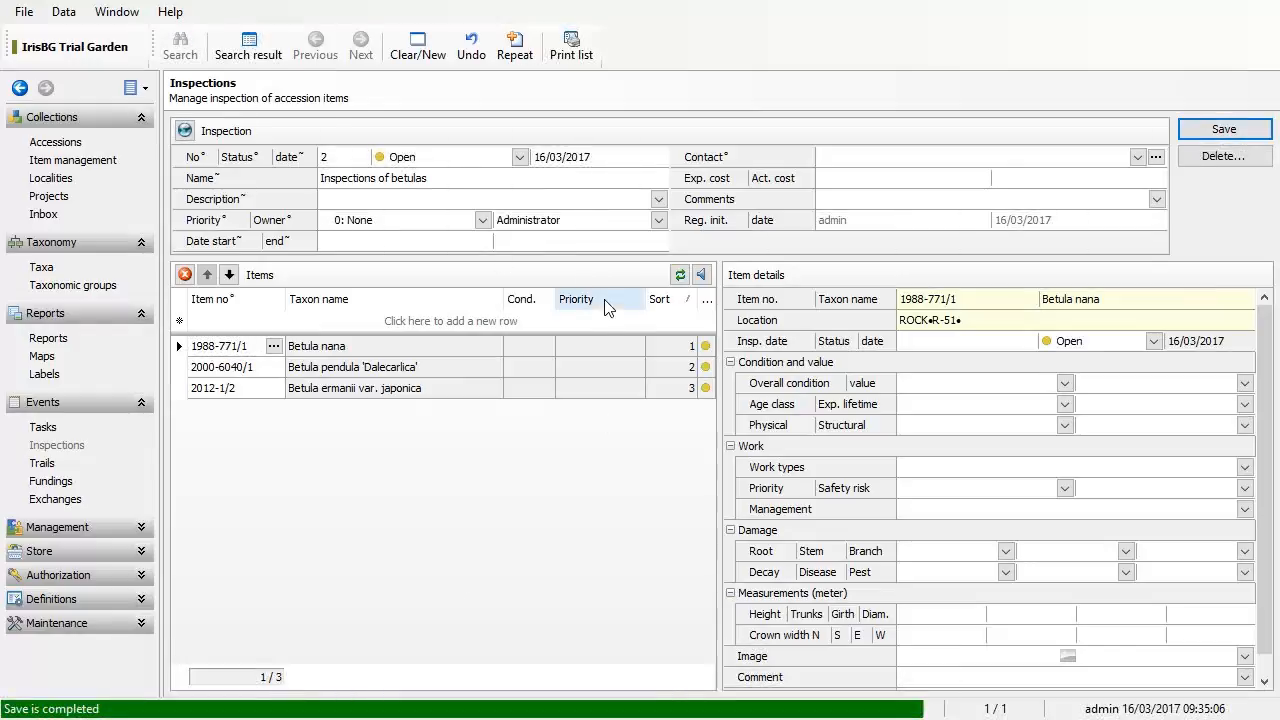
{"action": "left_click", "coordinate": [190, 133]}
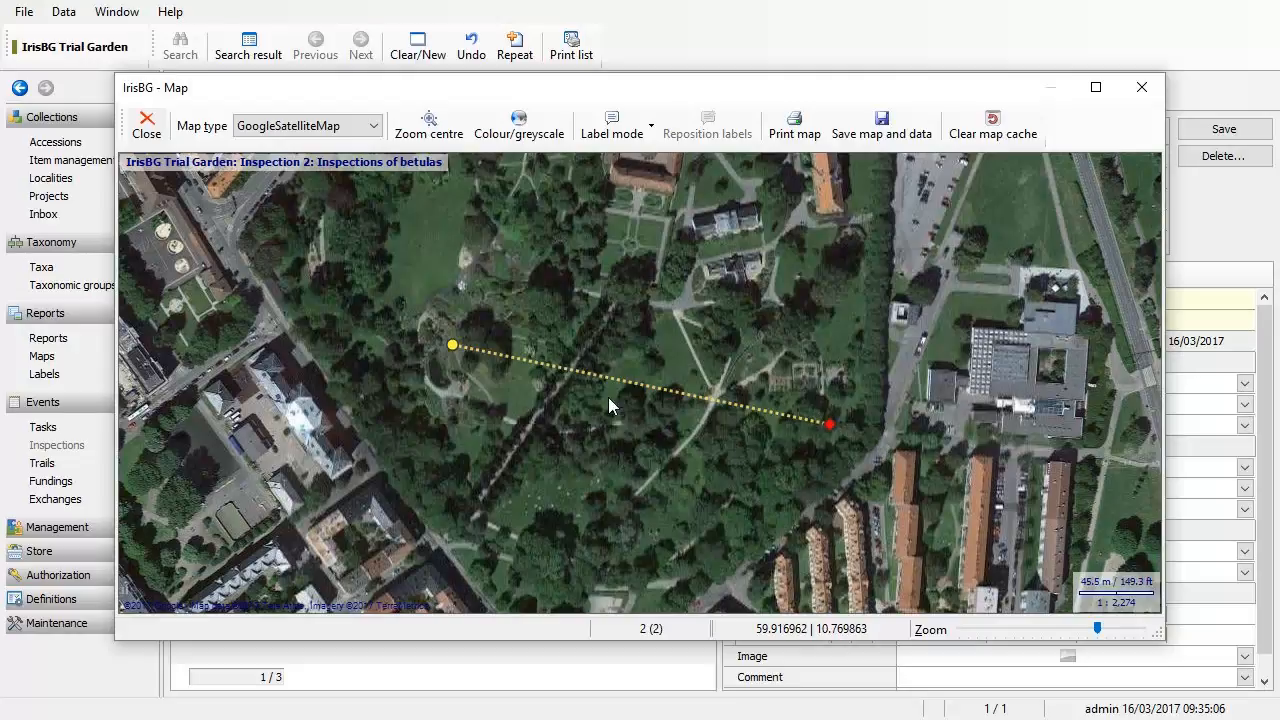
{"action": "left_click", "coordinate": [649, 126]}
{"action": "left_click", "coordinate": [670, 274]}
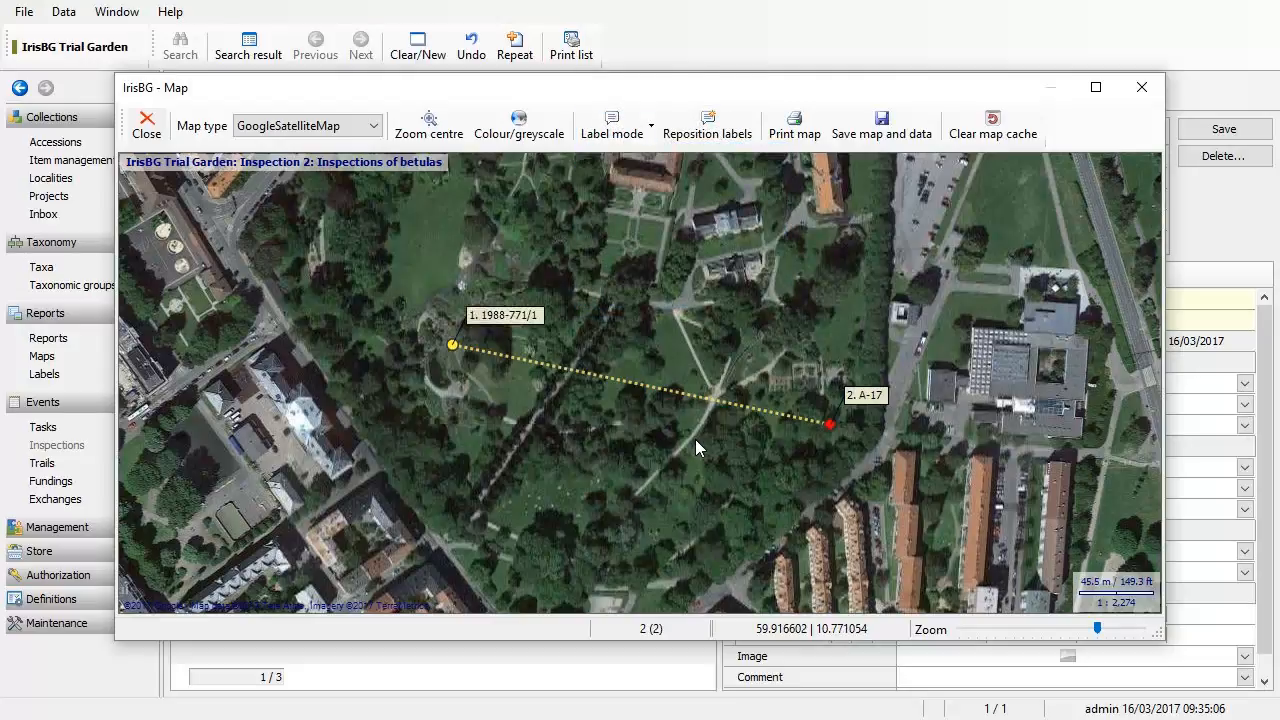
{"action": "key", "text": "Escape"}
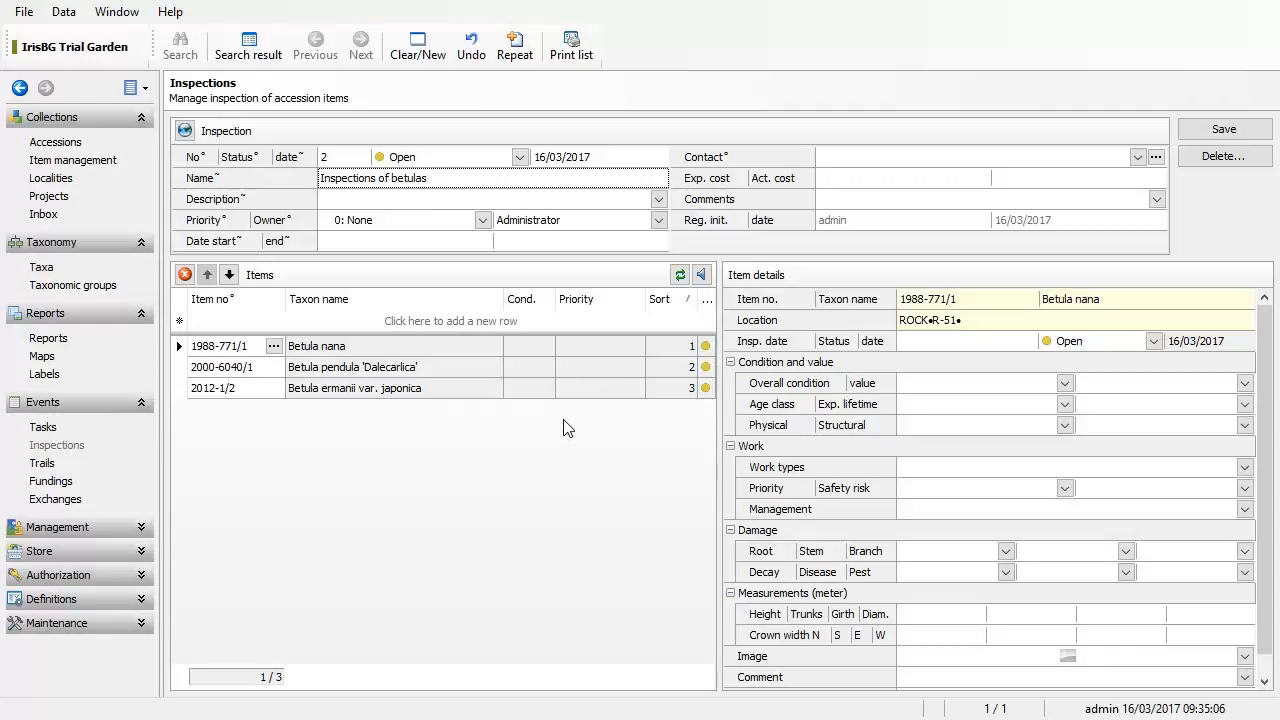
{"action": "key", "text": "alt+s"}
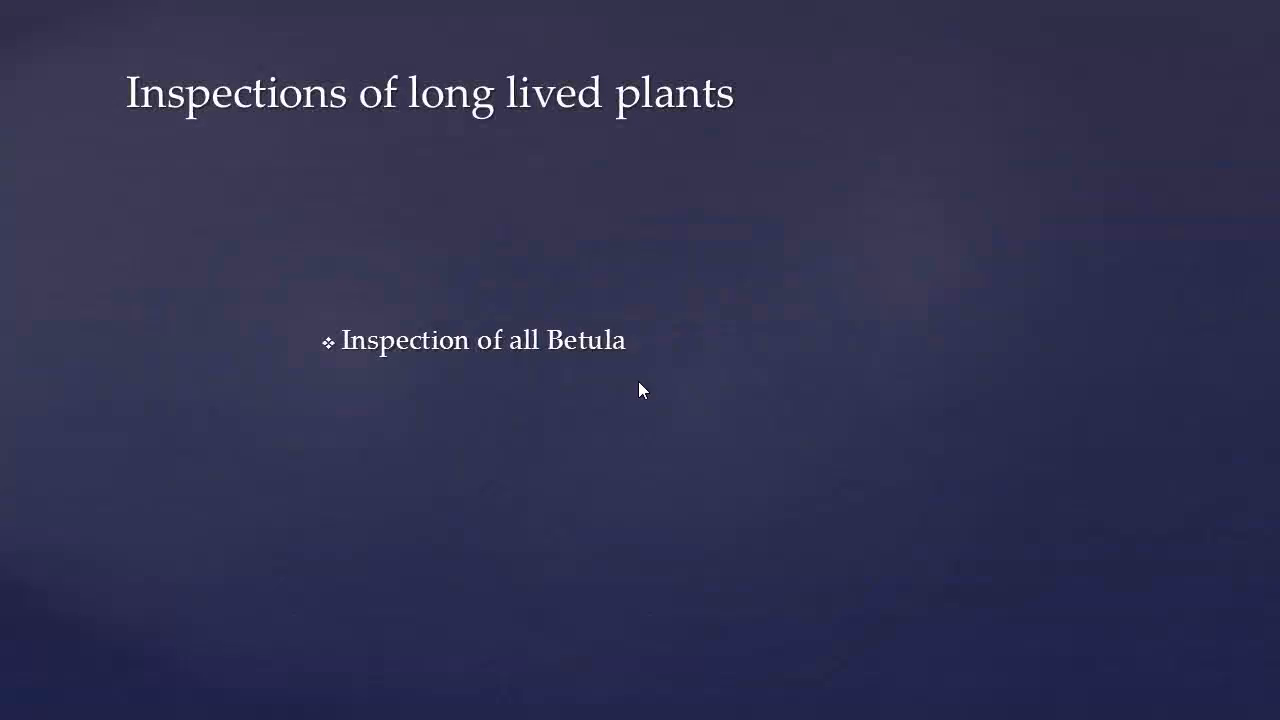
Step: Advance the PowerPoint slideshow to the IrisBG Mobile slide
{"action": "left_click", "coordinate": [637, 386]}
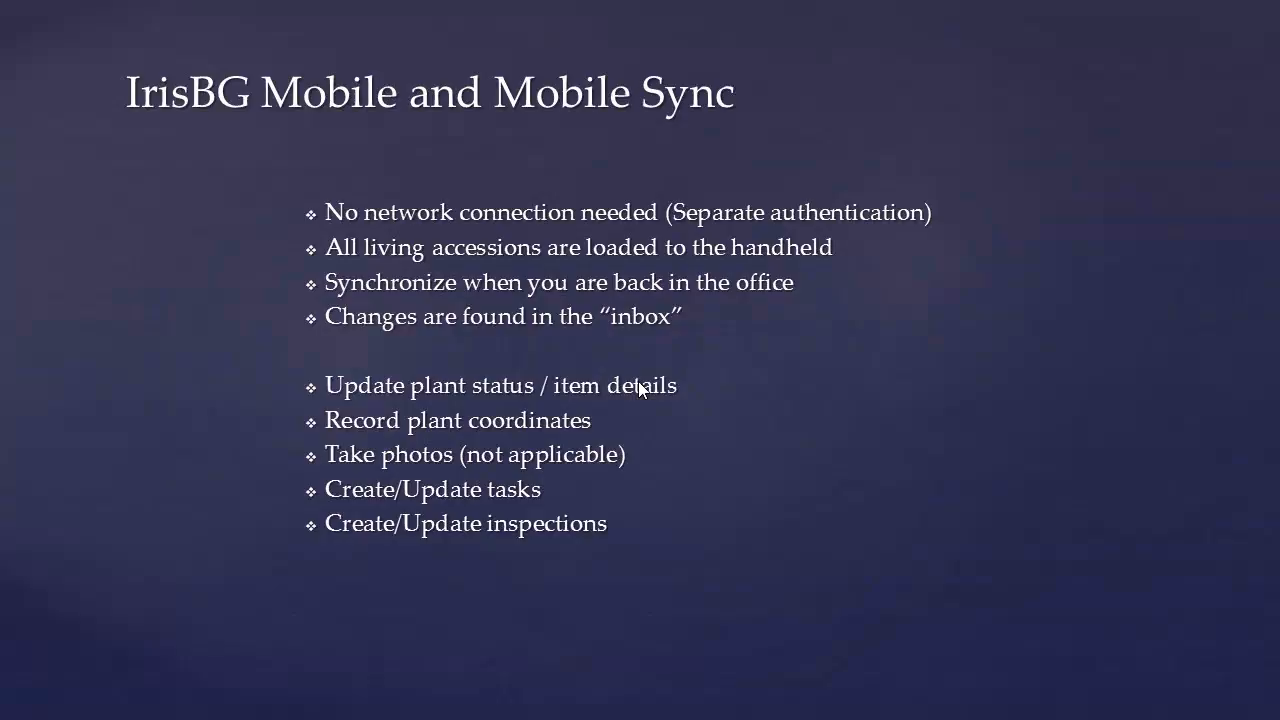
{"action": "left_click", "coordinate": [640, 389]}
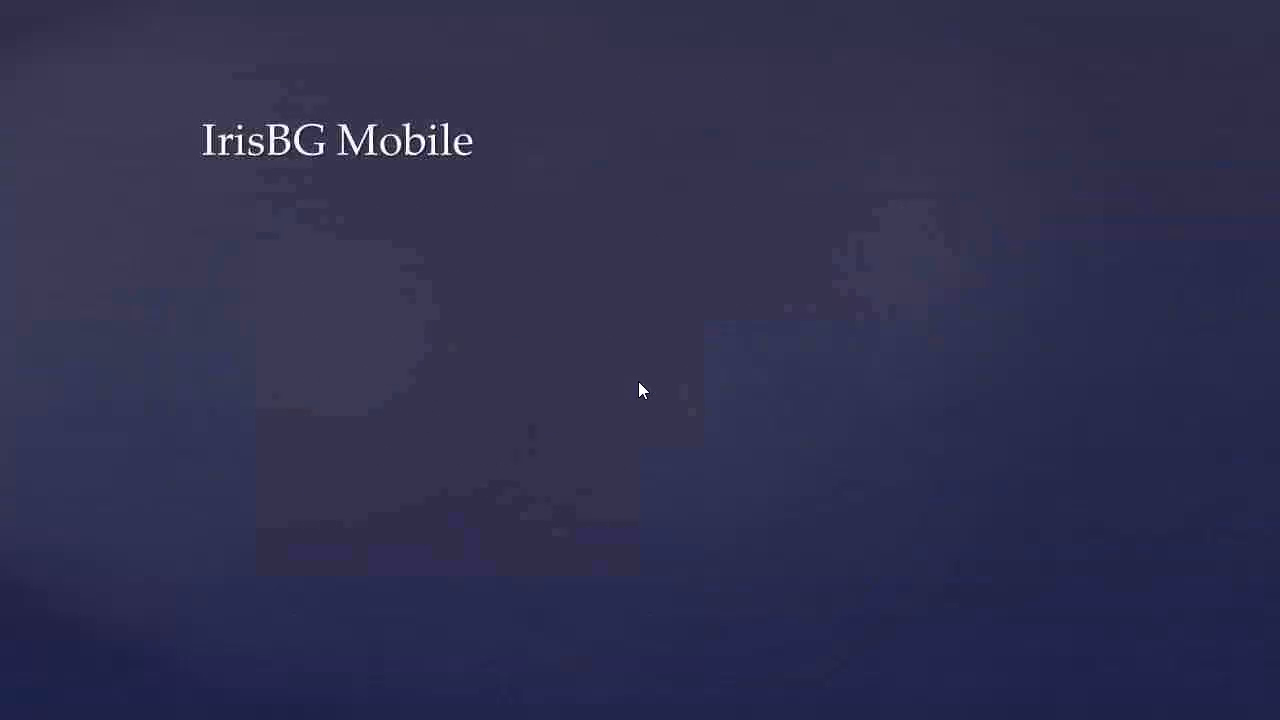